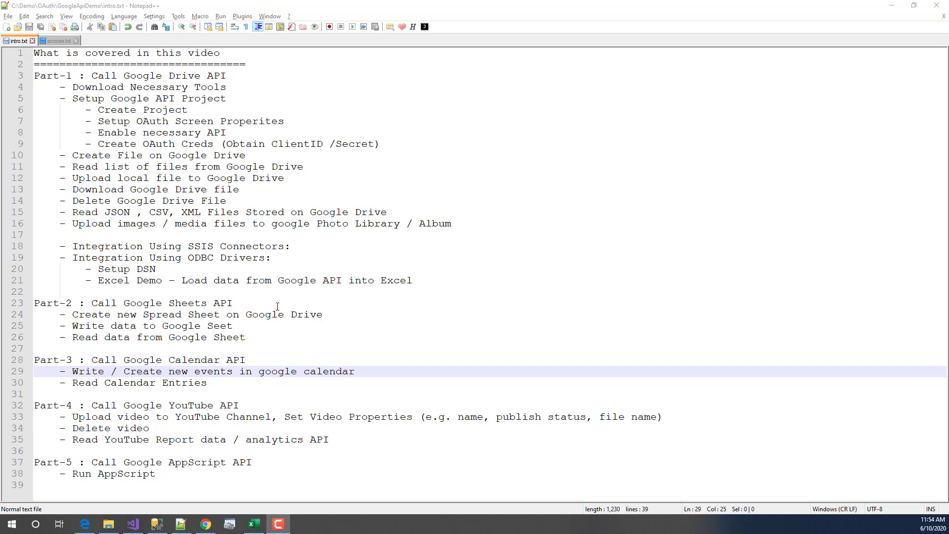
- Correct 'Seet' to 'Sheet' so line 25 reads 'Write data to Google Sheet'
left_click(213, 326)
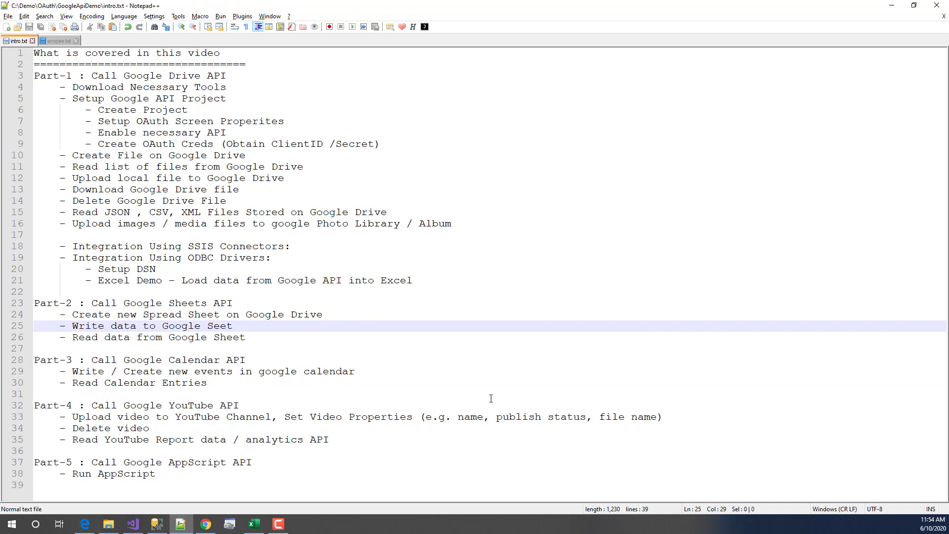
type("h")
left_click(130, 337)
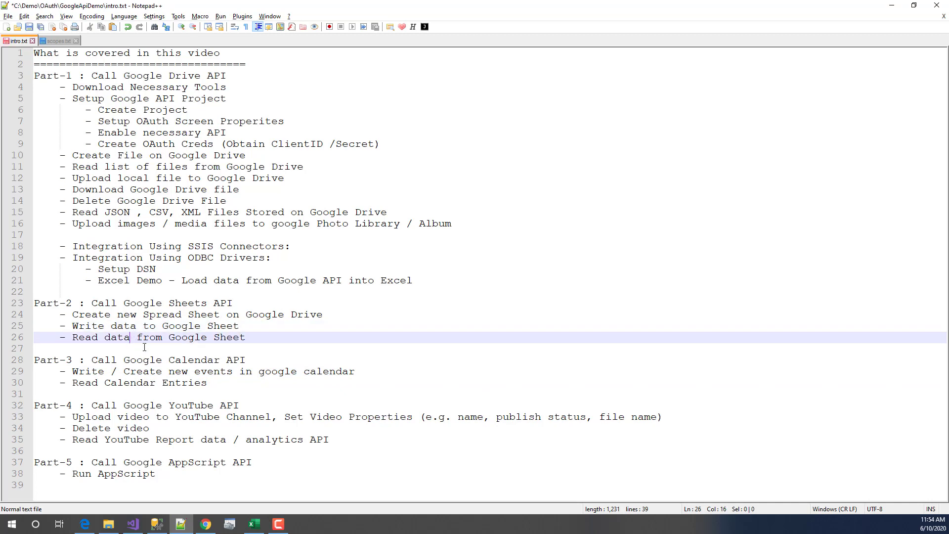
- Review the Part-3 Calendar and Part-4 YouTube outline lines, then minimise Notepad++
left_click(260, 360)
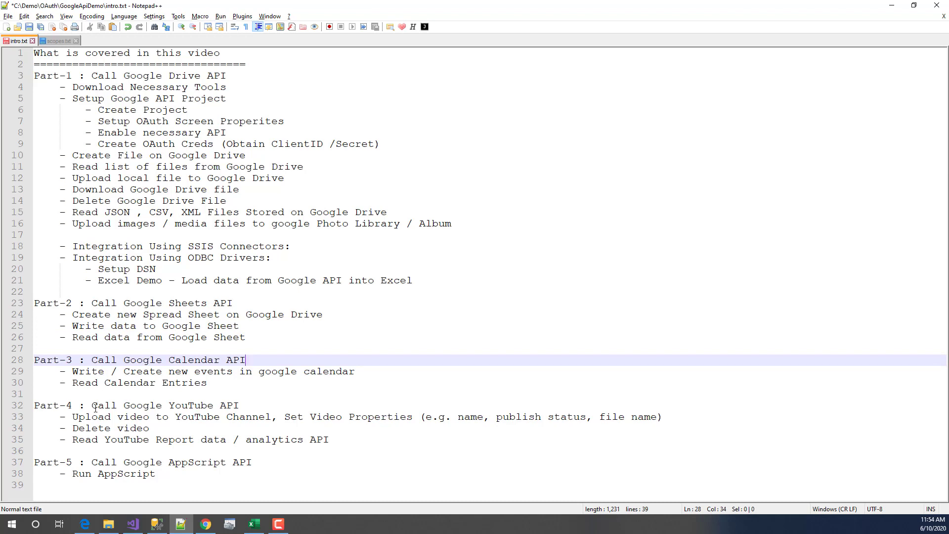
left_click(321, 407)
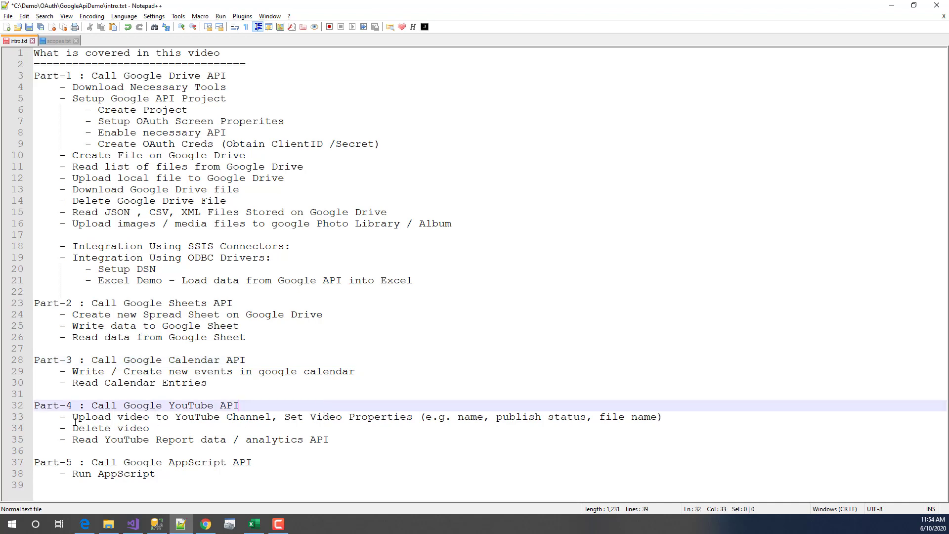
left_click_drag(72, 420, 288, 424)
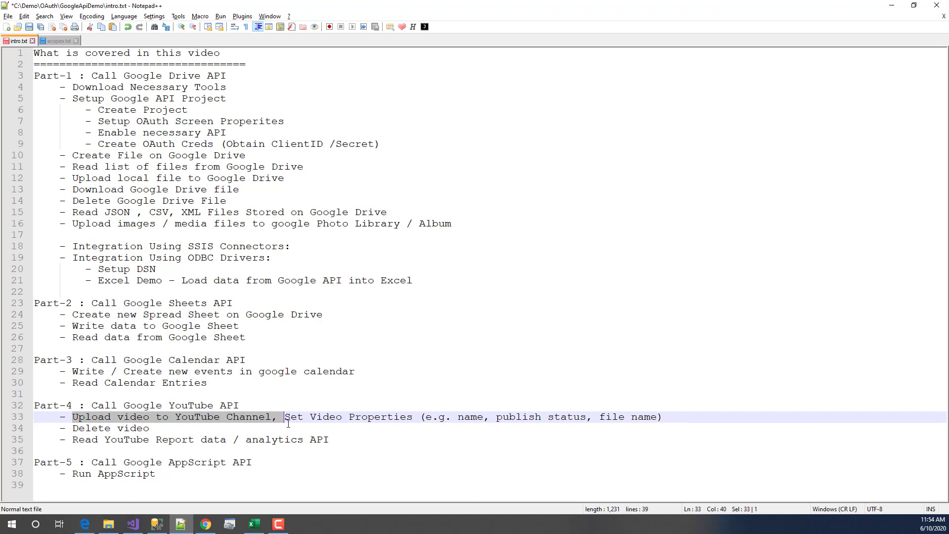
left_click(252, 428)
left_click_drag(177, 426, 336, 441)
left_click(69, 448)
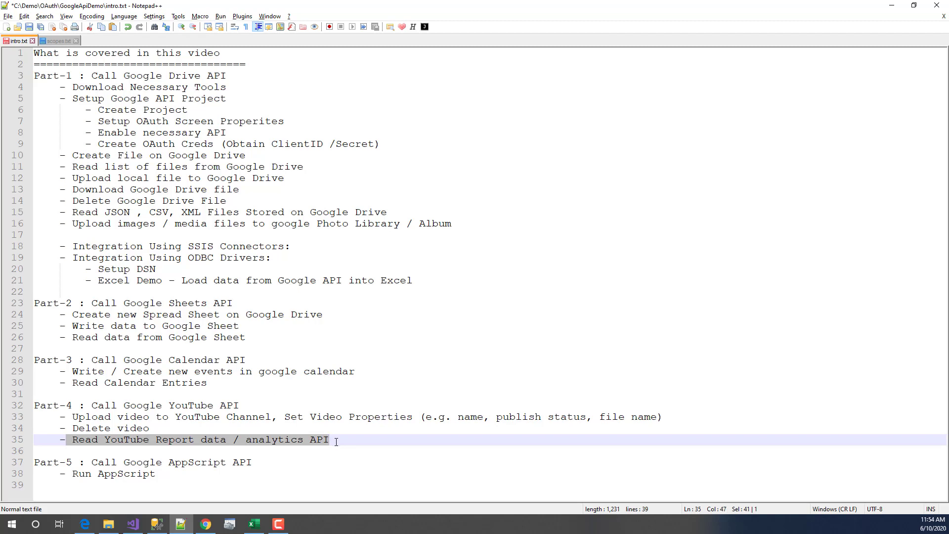
left_click(340, 442)
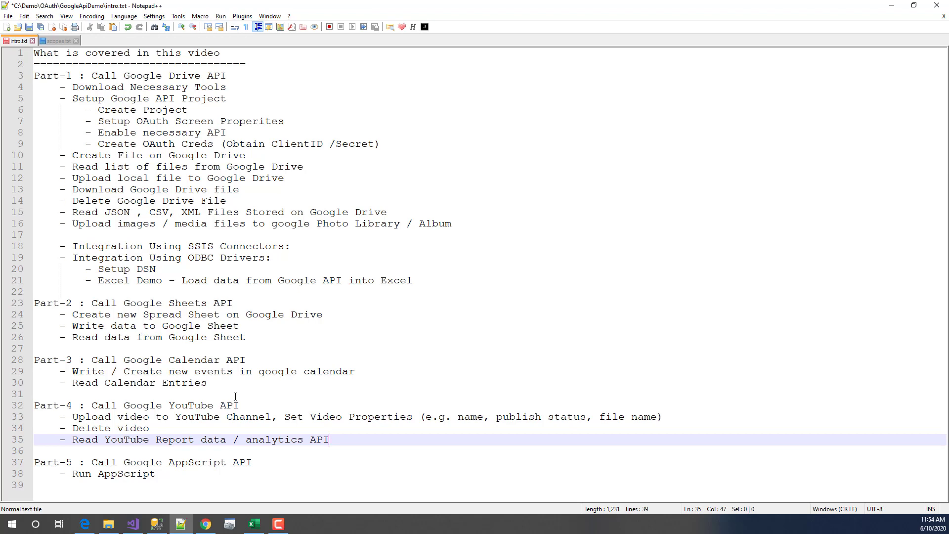
left_click(896, 12)
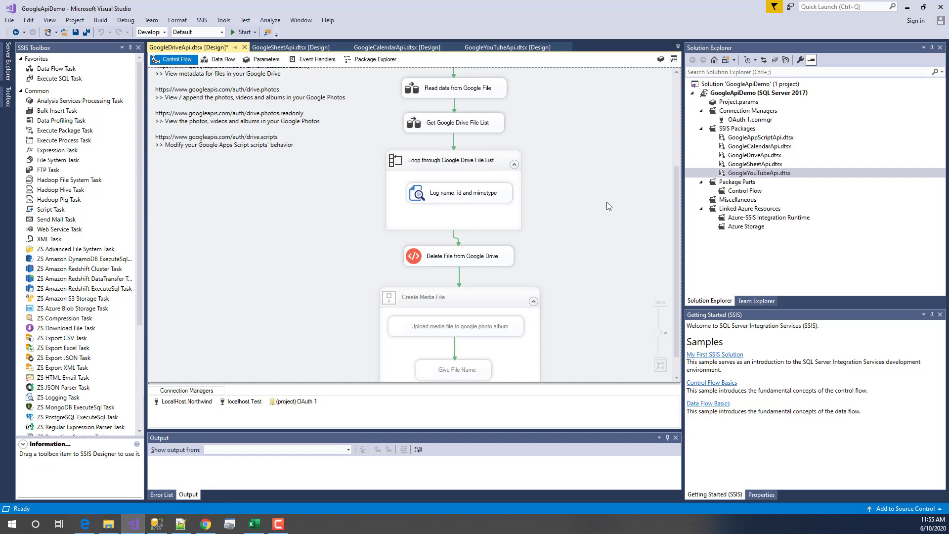
- Bring the Upload File tasks into view, then bring up the SSIS PowerPack page in Edge
left_click(677, 105)
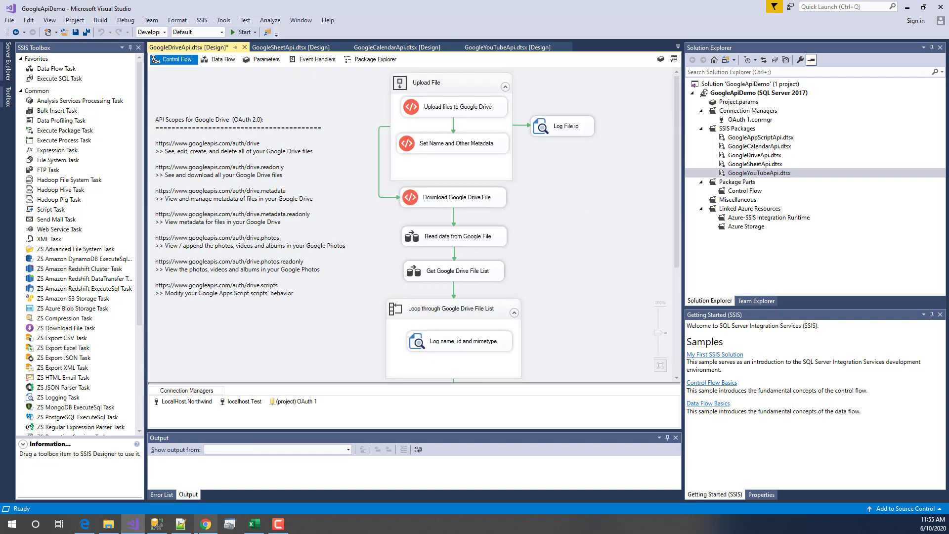
mouse_move(85, 524)
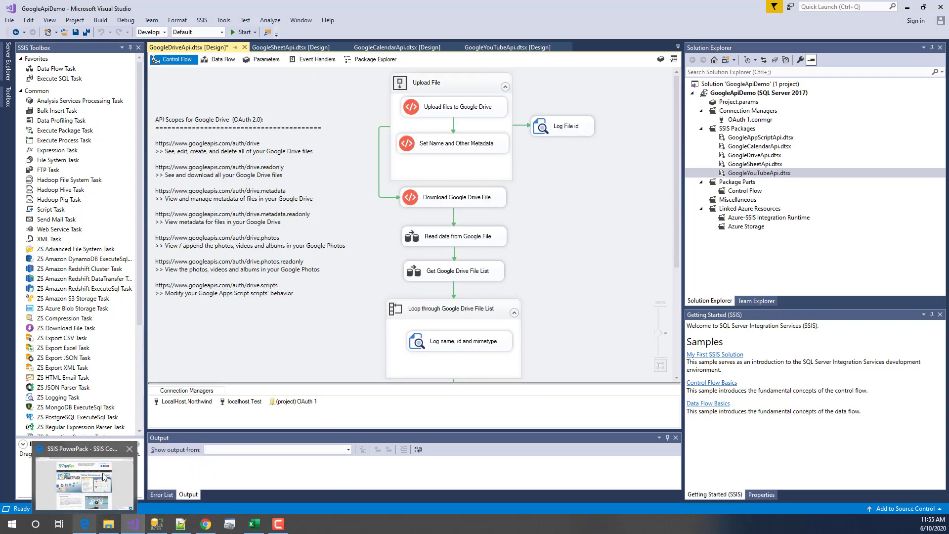
left_click(127, 469)
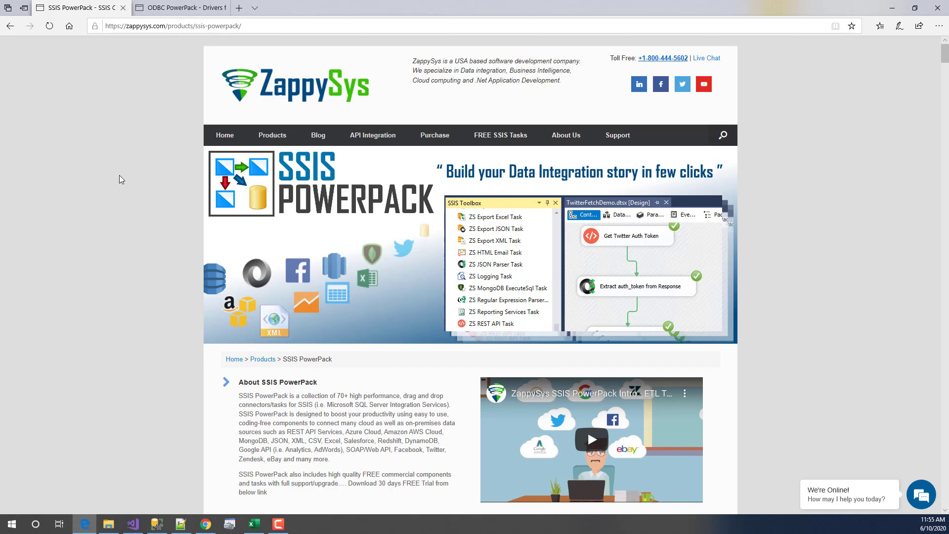
- Browse the ODBC PowerPack page down to its Programming Languages integration list
left_click(165, 7)
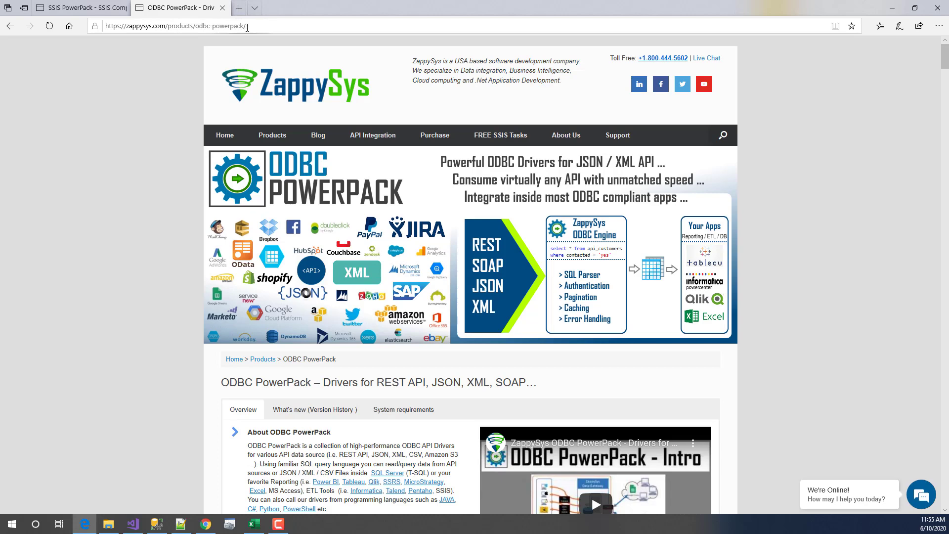
scroll(242, 277, "down", 7)
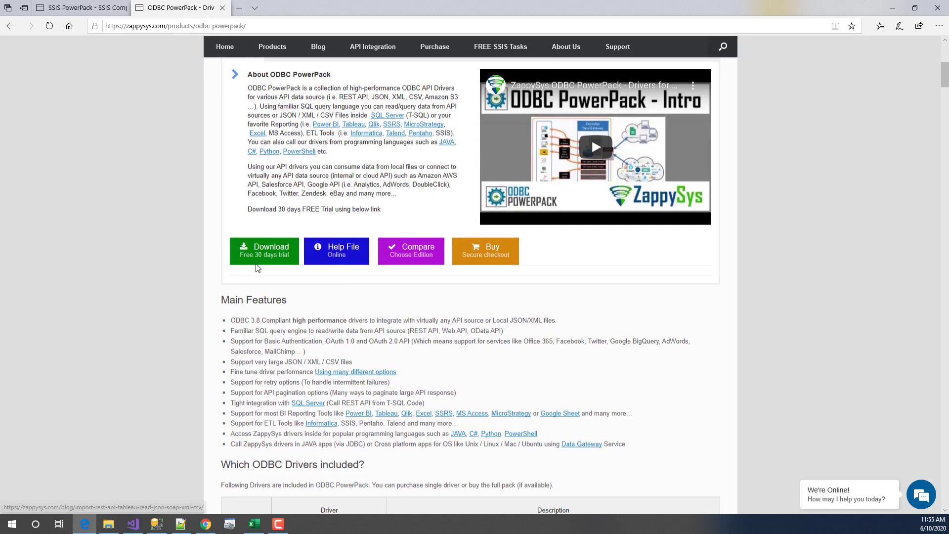
scroll(270, 296, "up", 6)
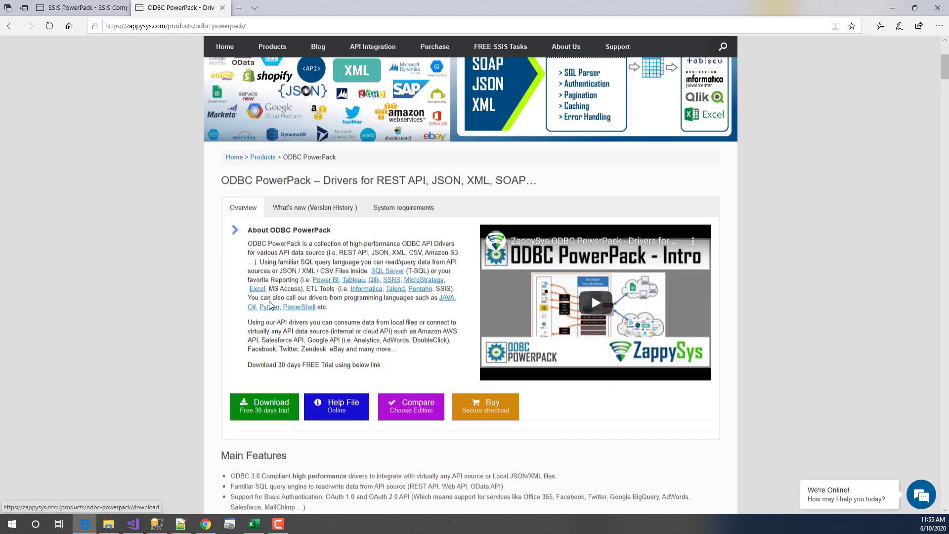
scroll(269, 302, "down", 20)
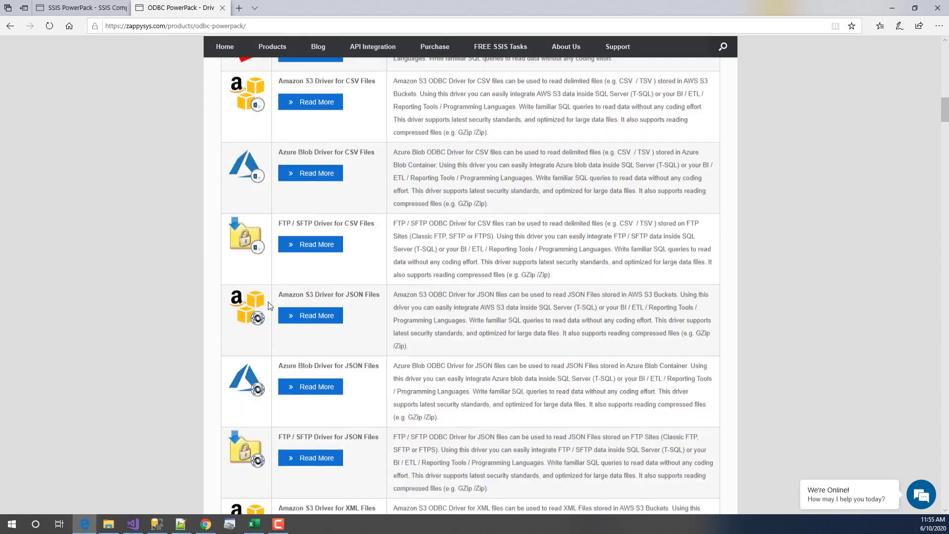
scroll(278, 213, "up", 7)
scroll(297, 267, "down", 1)
scroll(316, 339, "down", 10)
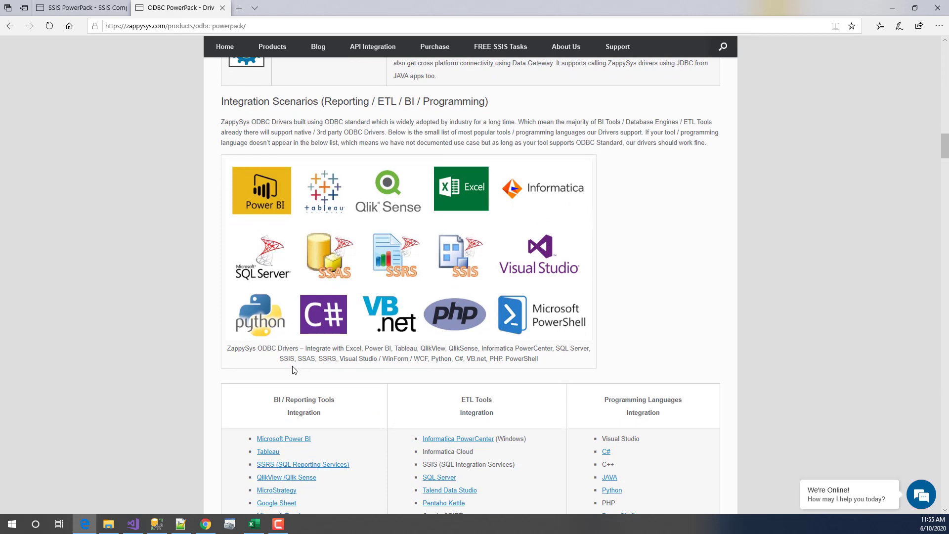
scroll(628, 321, "down", 3)
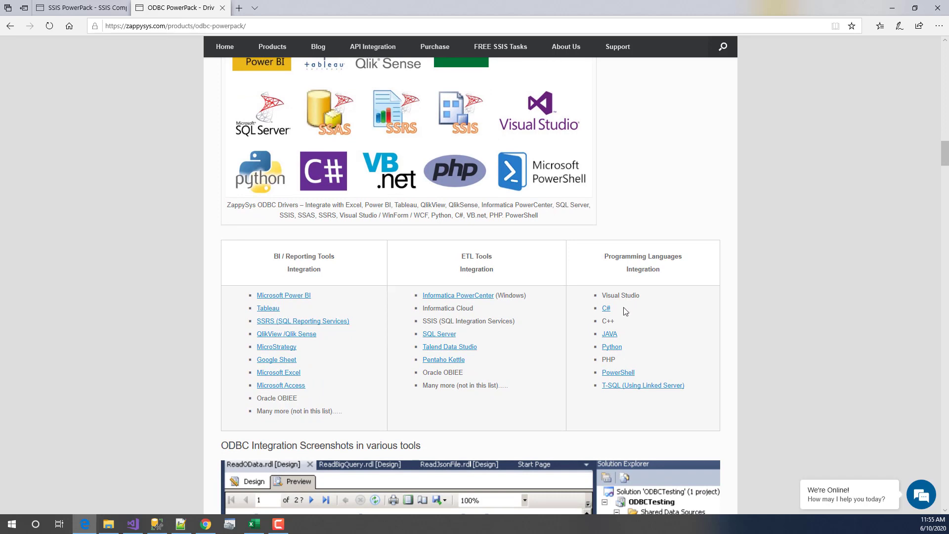
left_click_drag(626, 311, 699, 390)
left_click(699, 390)
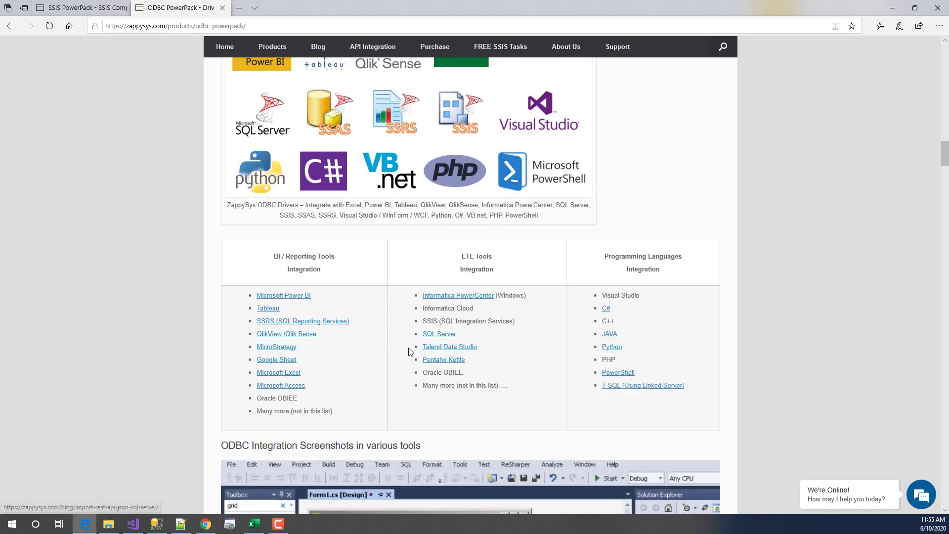
- Look over the SSIS PowerPack page again, then minimise Edge
left_click(81, 7)
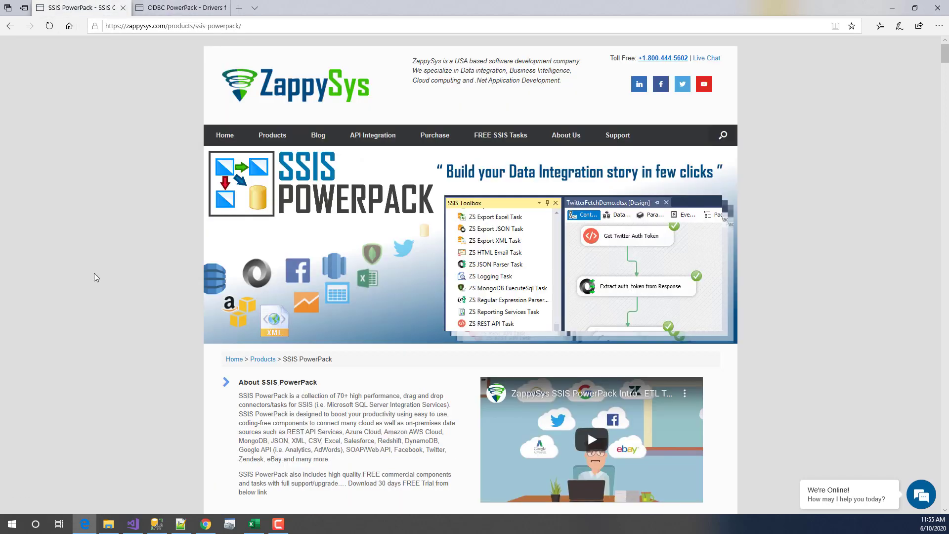
scroll(94, 273, "down", 7)
scroll(92, 274, "up", 5)
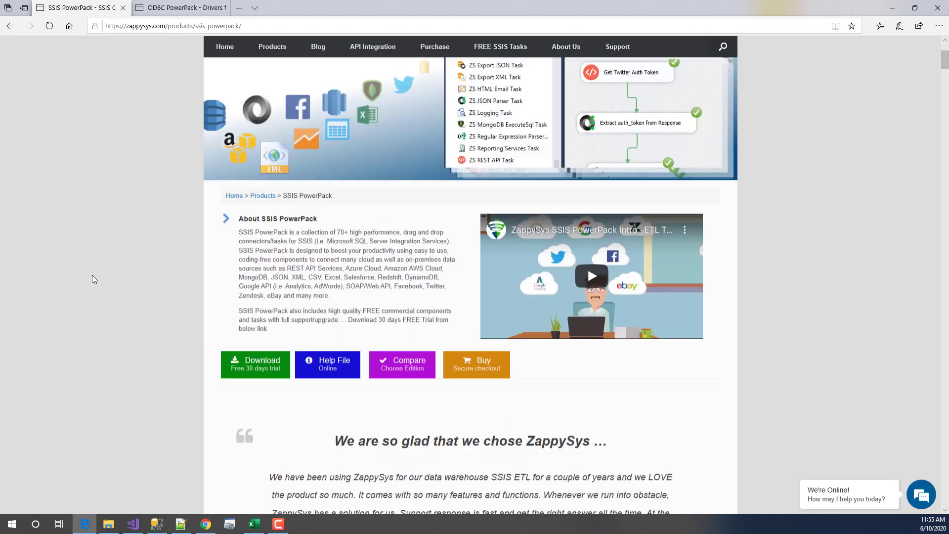
scroll(298, 295, "up", 2)
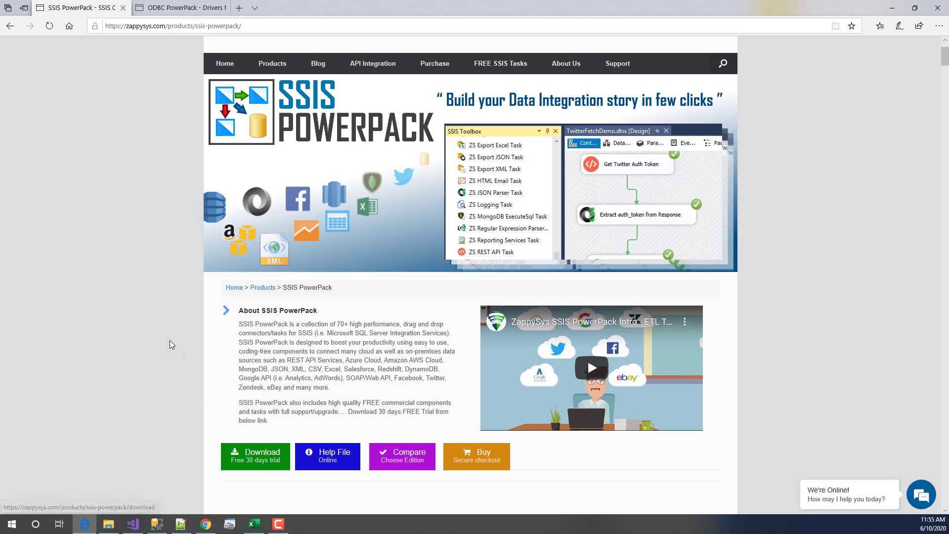
left_click(896, 5)
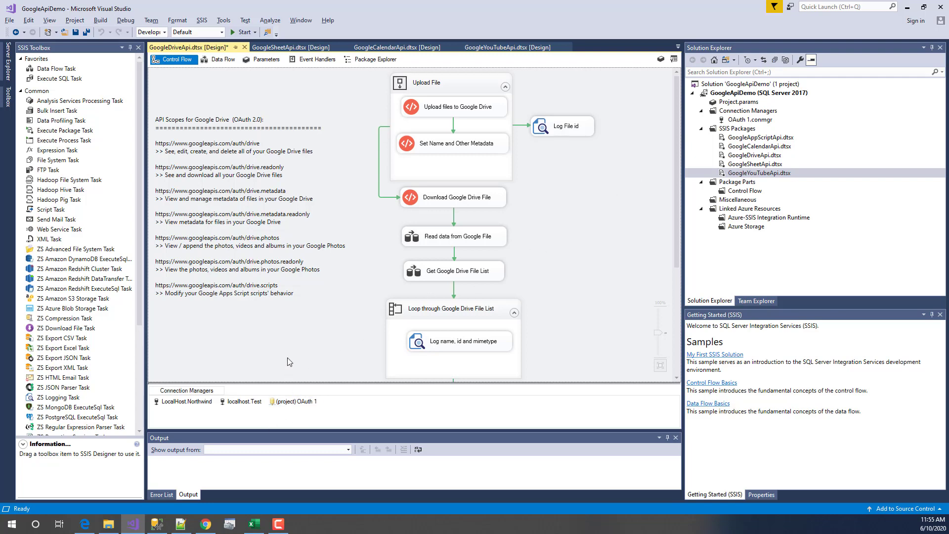
- Inspect the OAuth 1 connection manager and the API Scopes note beside the upload task
double_click(286, 402)
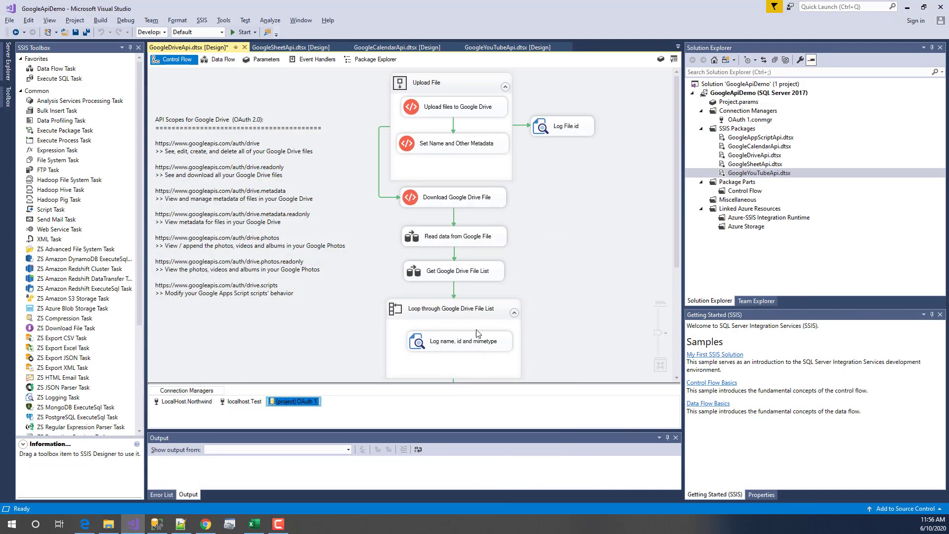
left_click(324, 366)
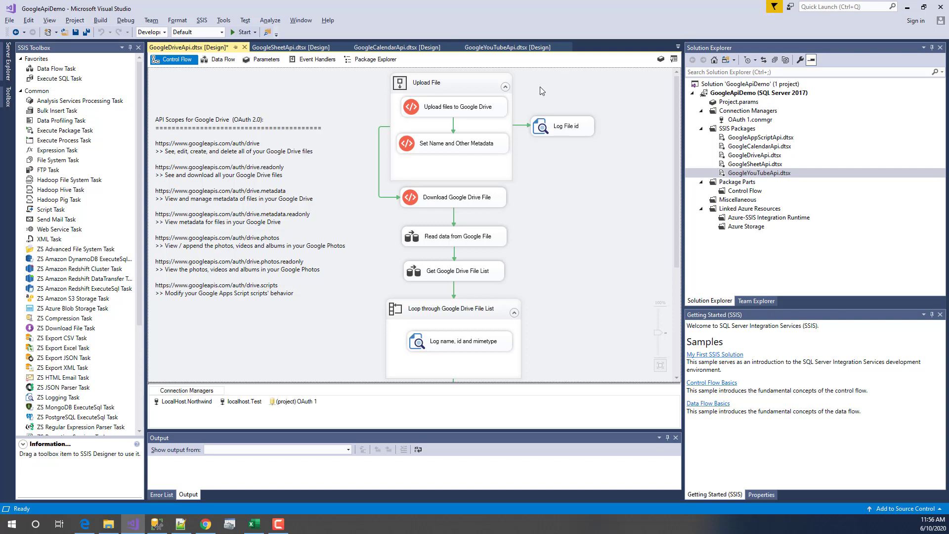
left_click(480, 109)
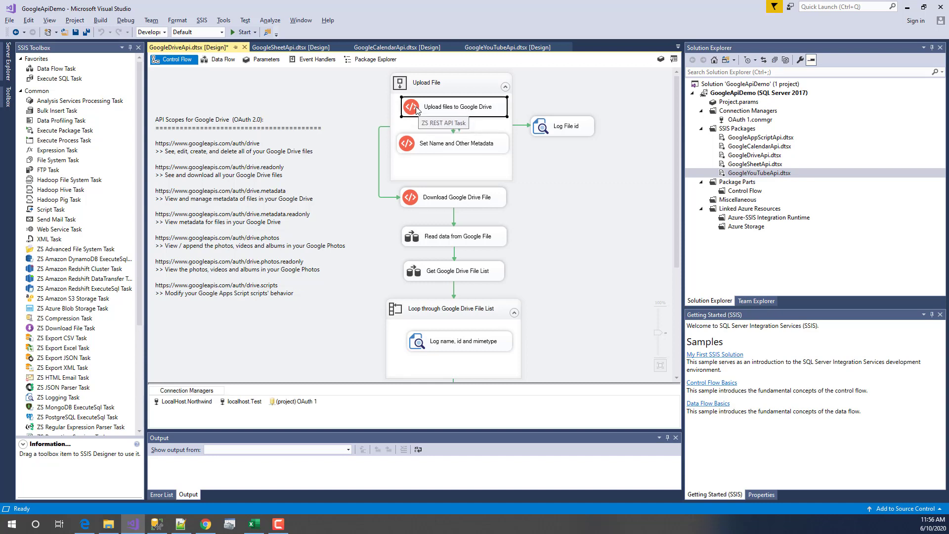
mouse_move(354, 97)
left_mouse_down()
mouse_move(298, 221)
mouse_move(159, 341)
mouse_move(138, 319)
left_mouse_up()
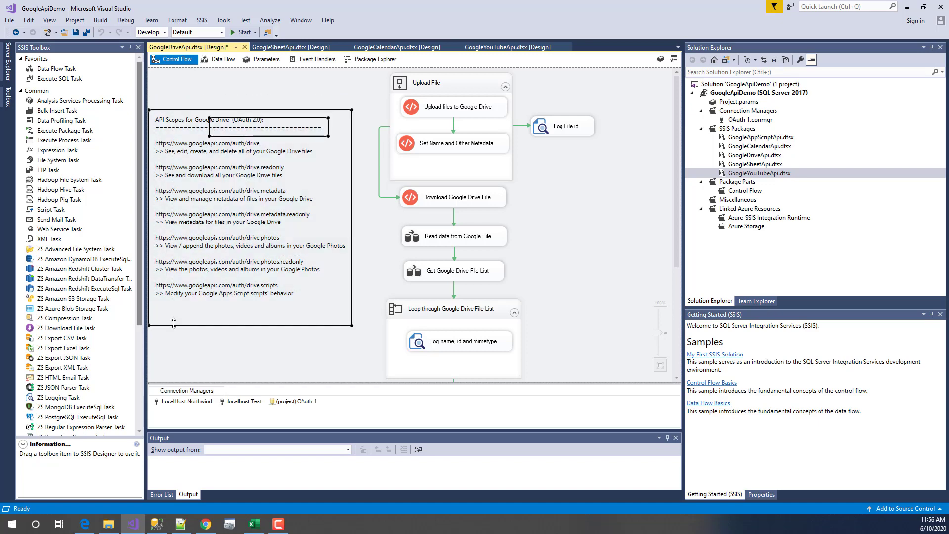
left_click(219, 328)
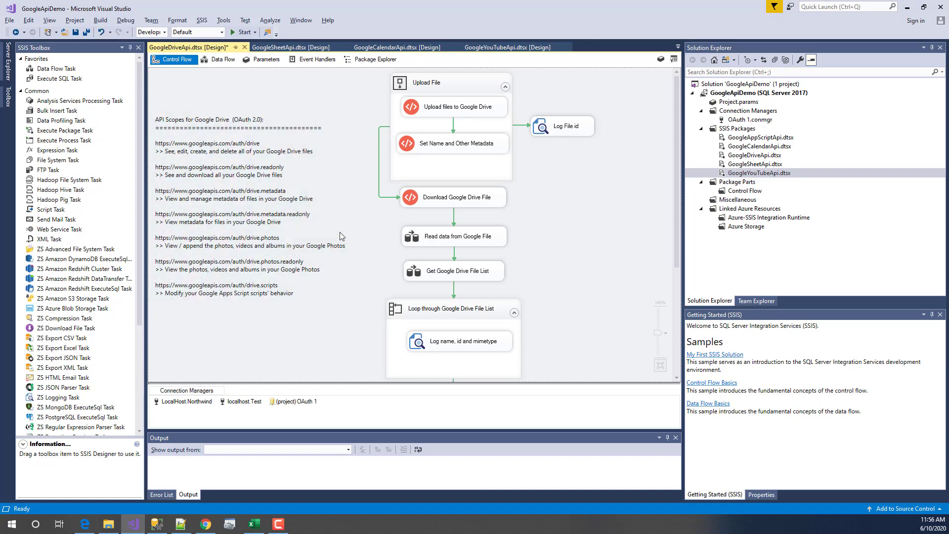
left_click(489, 106)
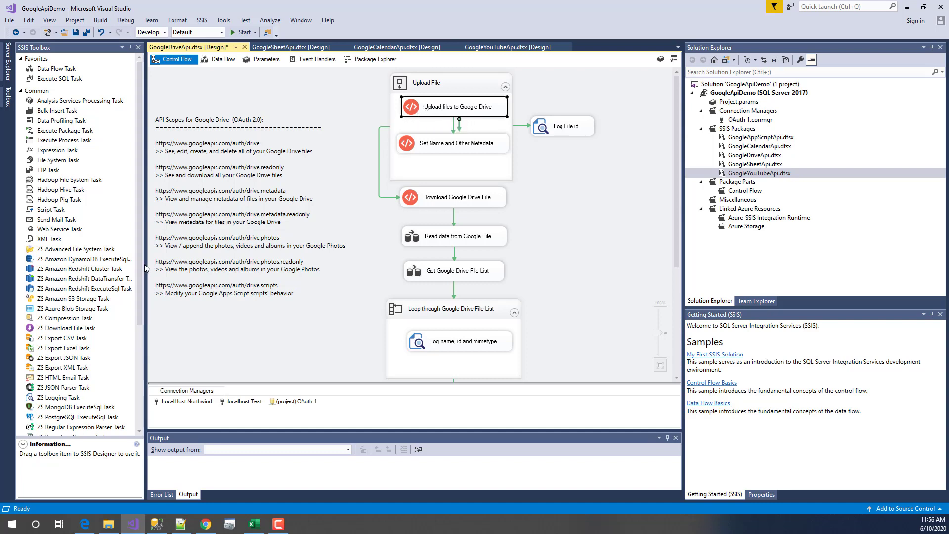
- Locate ZS REST API Task in the SSIS Toolbox and select the Upload files to Google Drive task
left_click(135, 290)
scroll(136, 291, "down", 3)
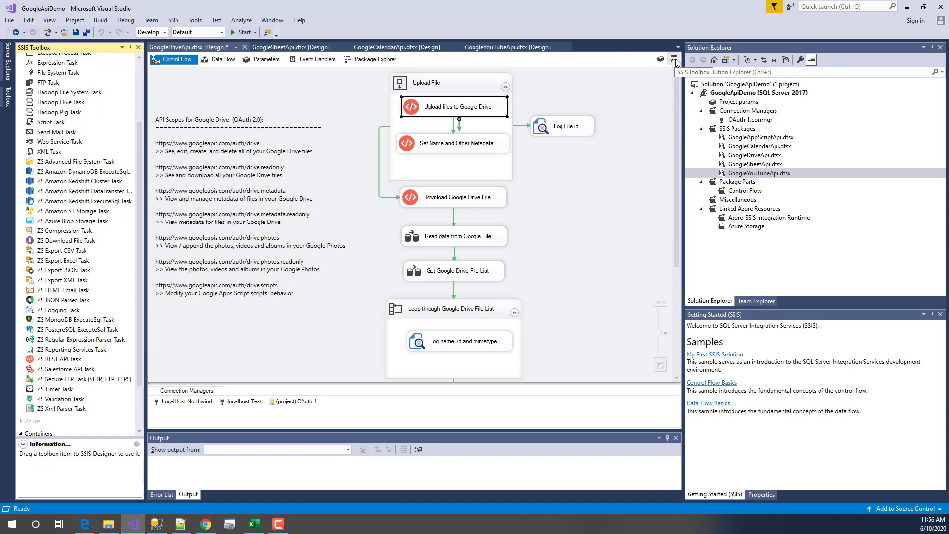
left_click(192, 20)
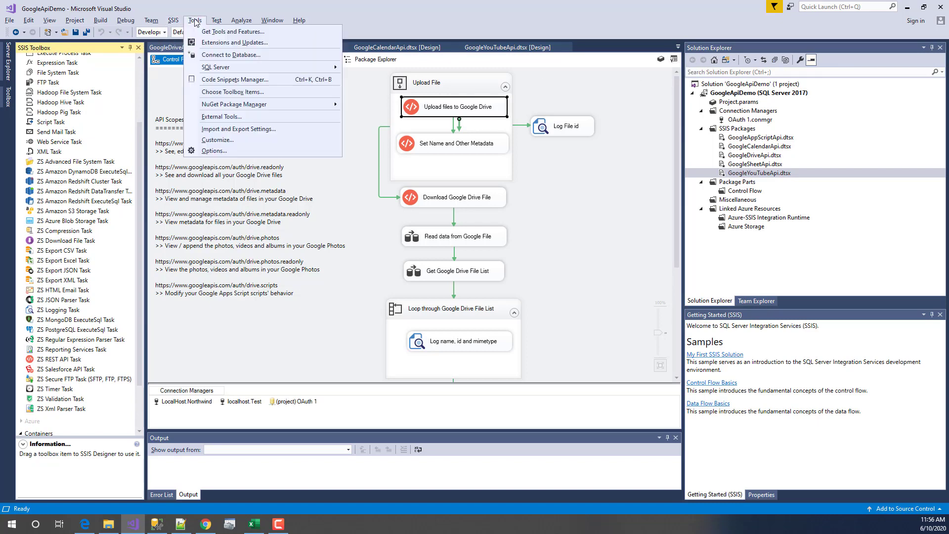
left_click(195, 22)
right_click(322, 98)
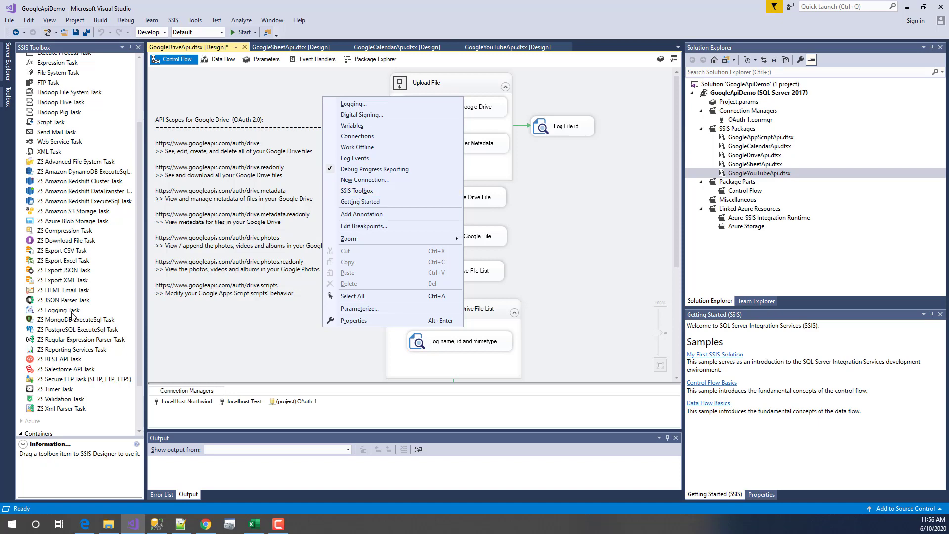
left_click(139, 256)
left_click_drag(140, 257, 134, 300)
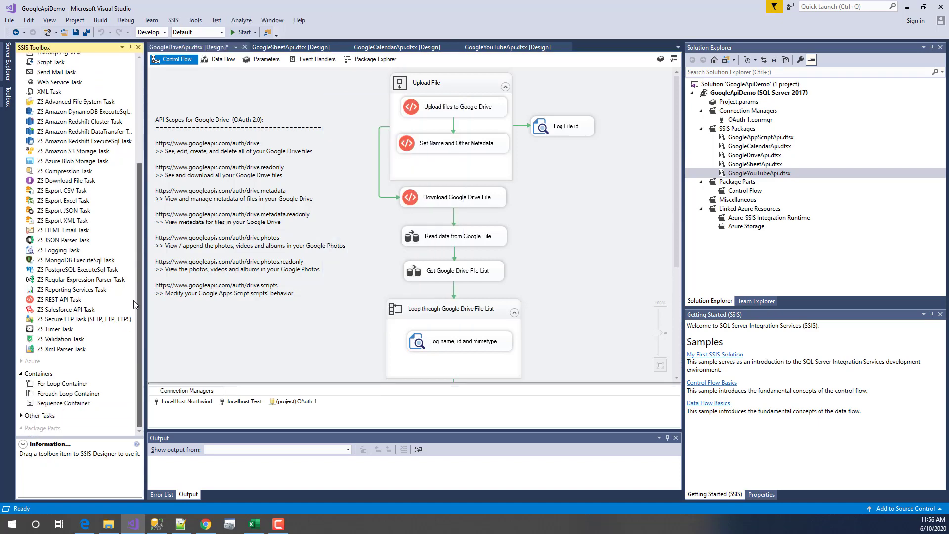
left_click(42, 301)
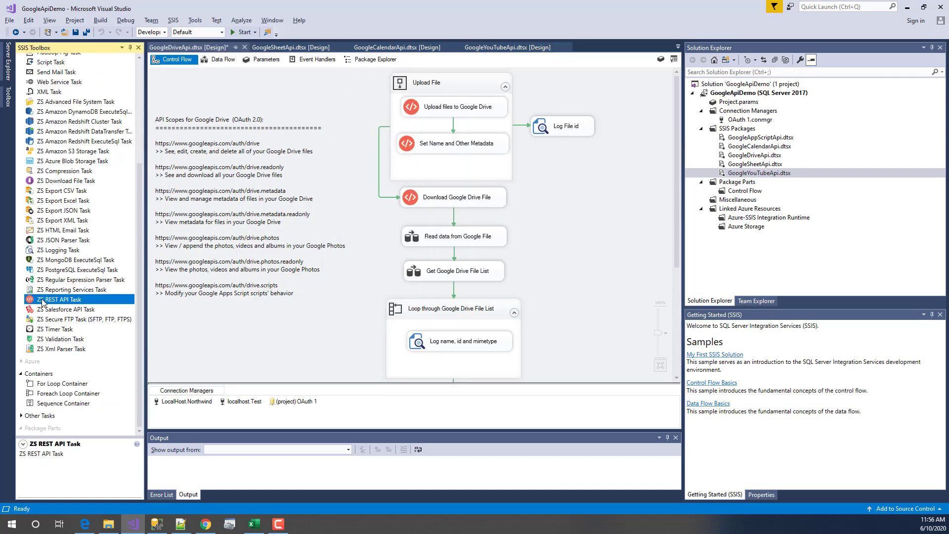
left_click(438, 113)
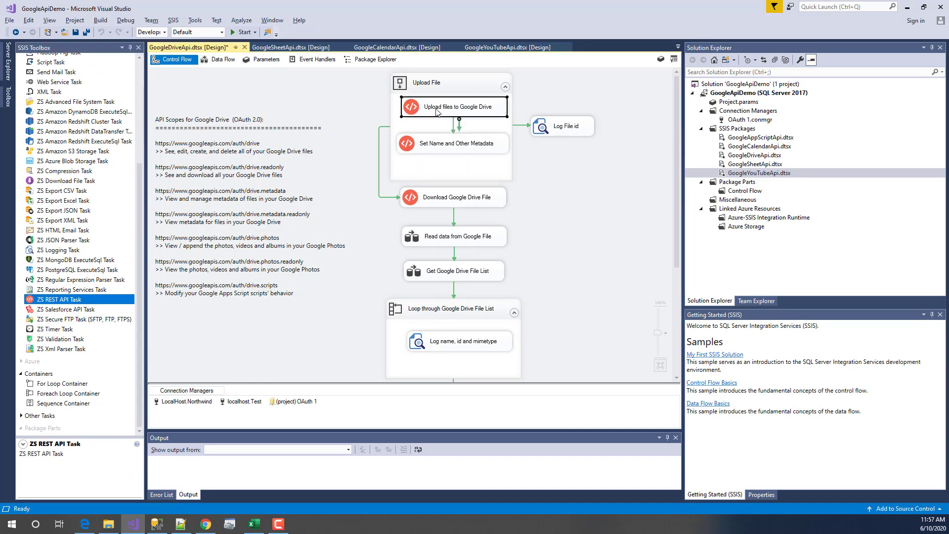
- In the Upload files to Google Drive task, keep Url from connection with OAuth 1, and edit that connection
double_click(411, 109)
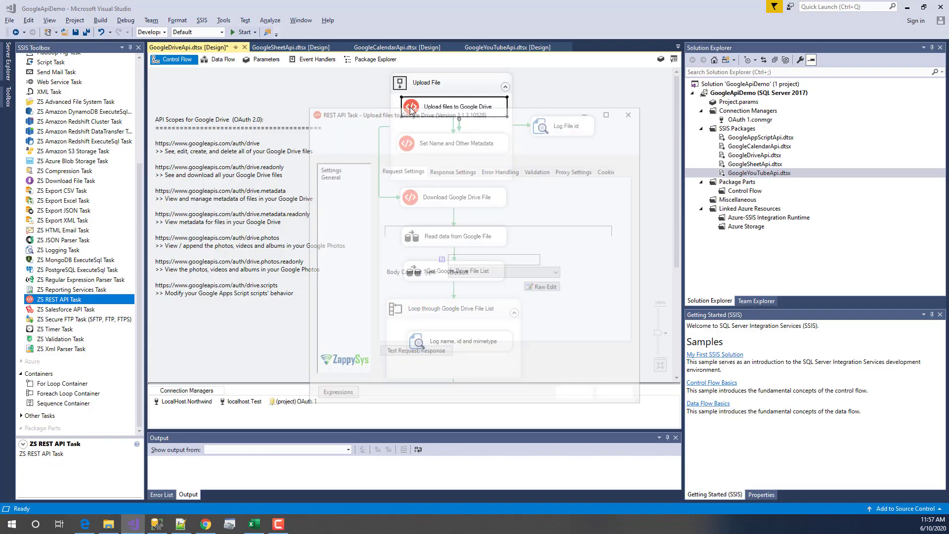
left_click(405, 194)
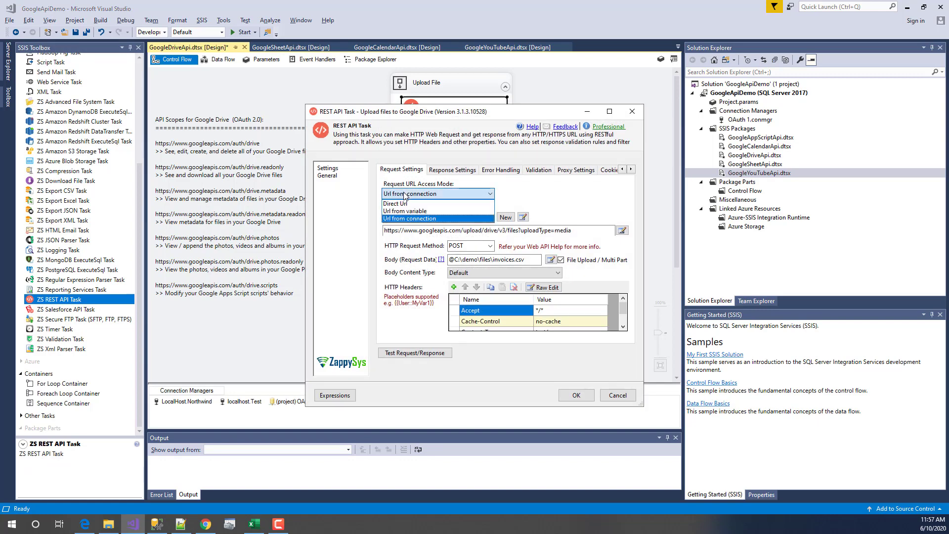
left_click(405, 194)
left_click(405, 195)
left_click(404, 195)
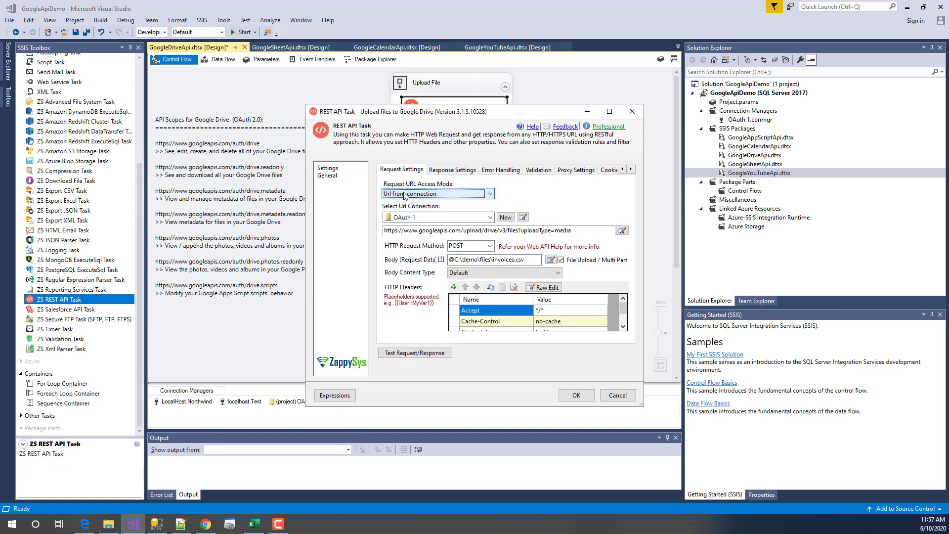
left_click(427, 219)
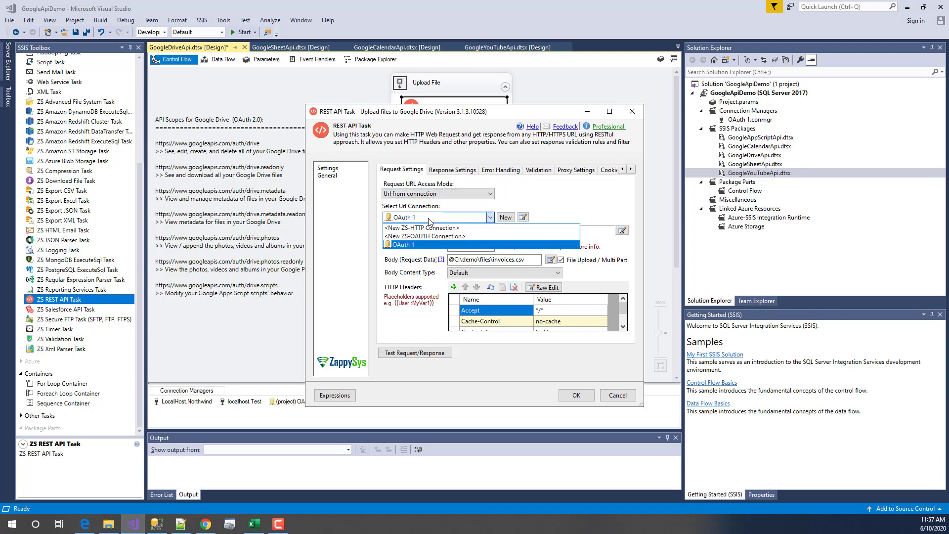
left_click(428, 219)
left_click(428, 219)
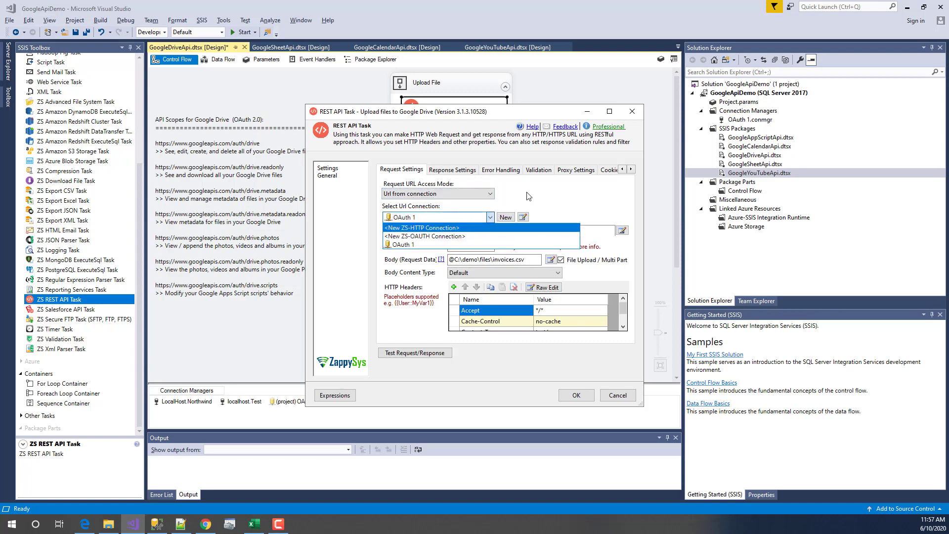
left_click(435, 244)
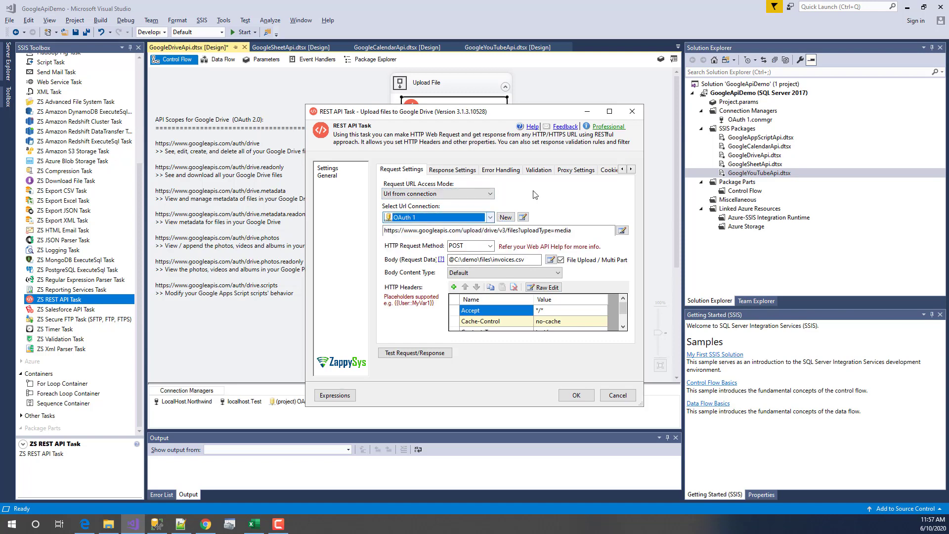
left_click(523, 218)
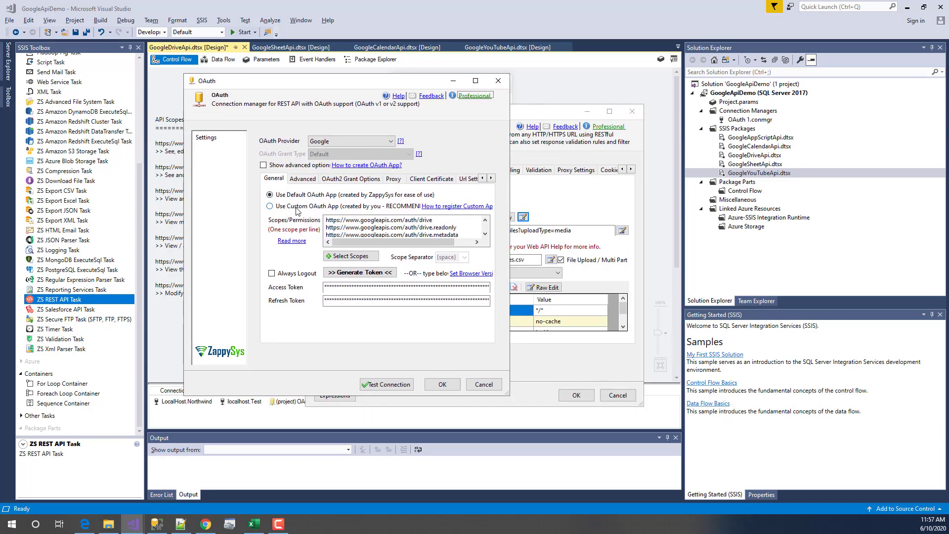
- Confirm Google as OAuth provider and try the custom OAuth app fields before reverting to default
left_click(347, 142)
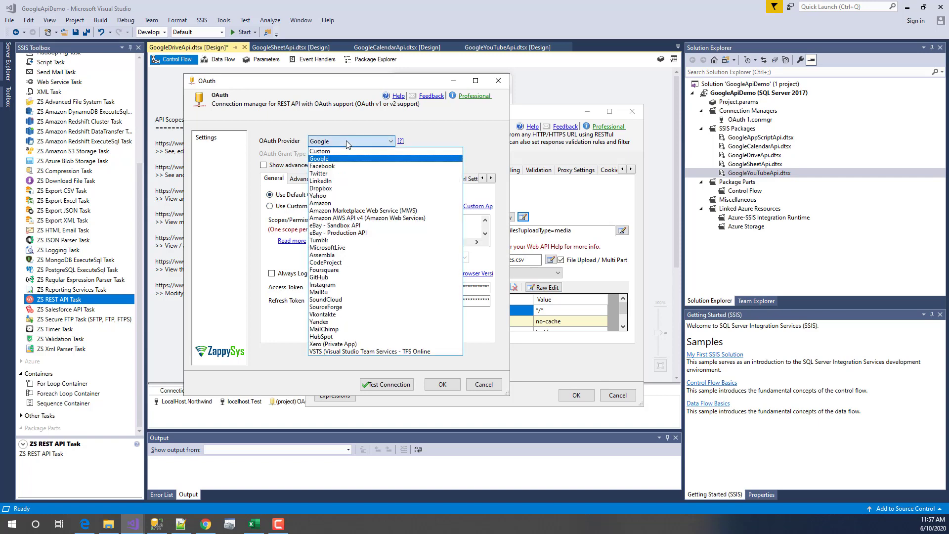
left_click(346, 142)
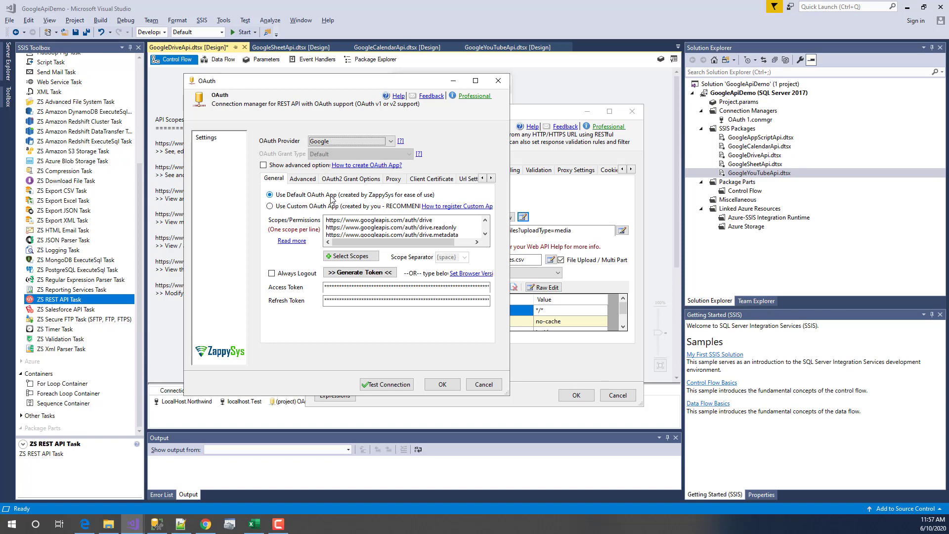
left_click(299, 207)
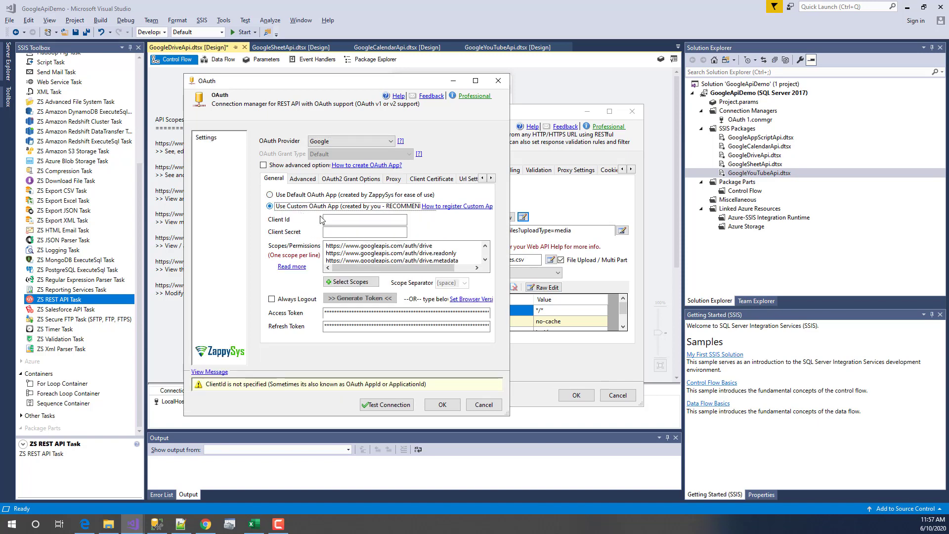
left_click(338, 221)
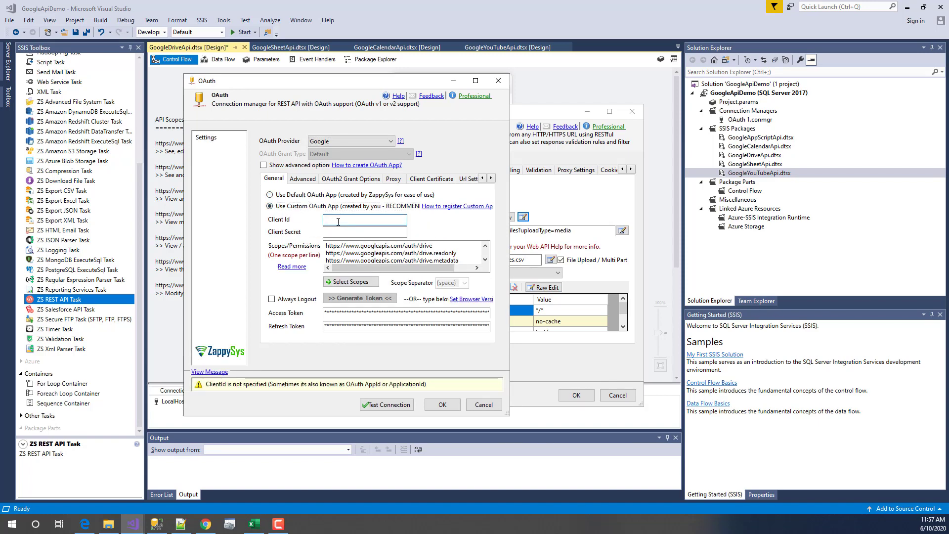
left_click(285, 196)
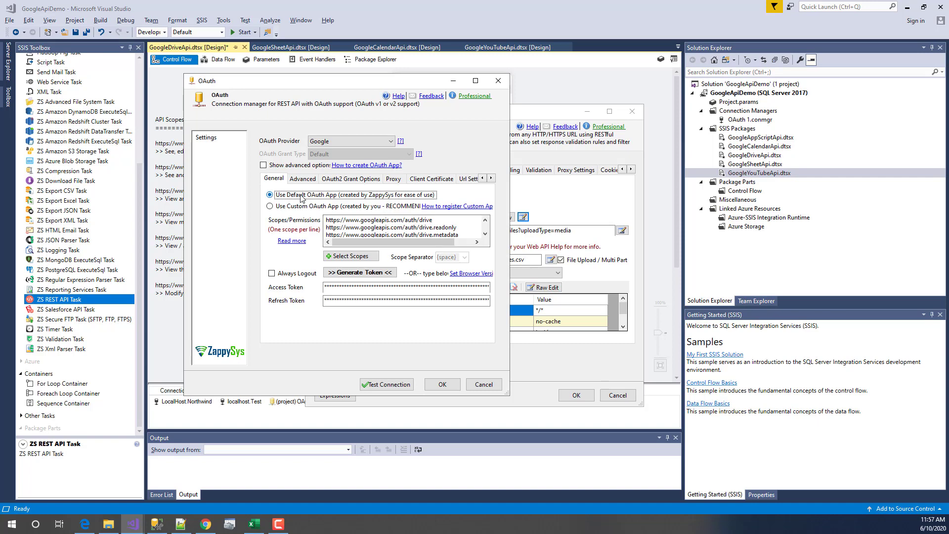
- Replace the Scopes with the copied spreadsheet and calendar scopes and select Use Custom OAuth App
left_click(379, 226)
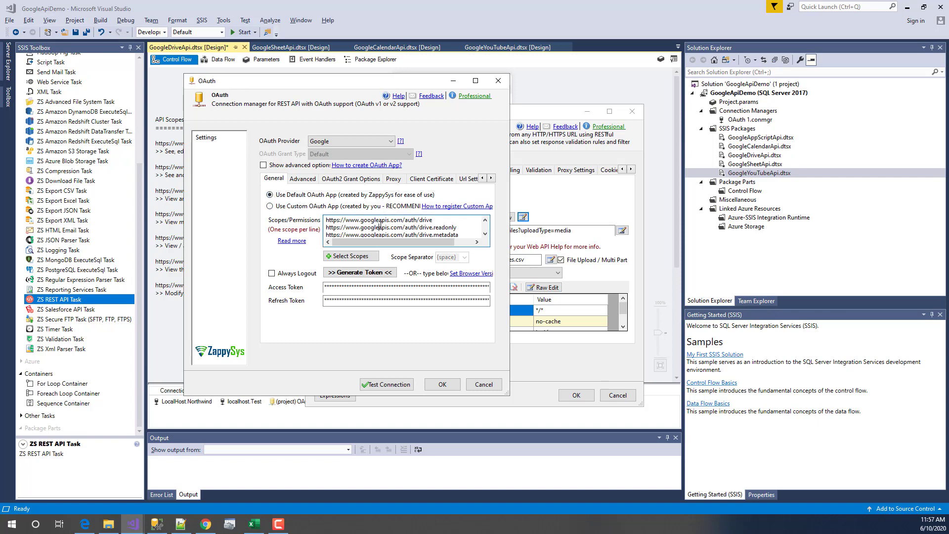
key("ctrl+a")
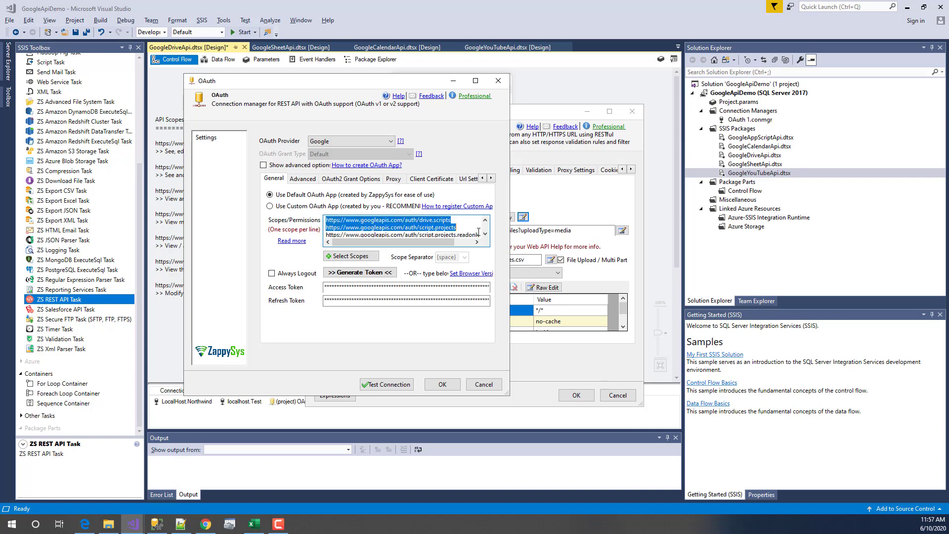
key("ctrl+v")
left_click(486, 234)
left_click(486, 234)
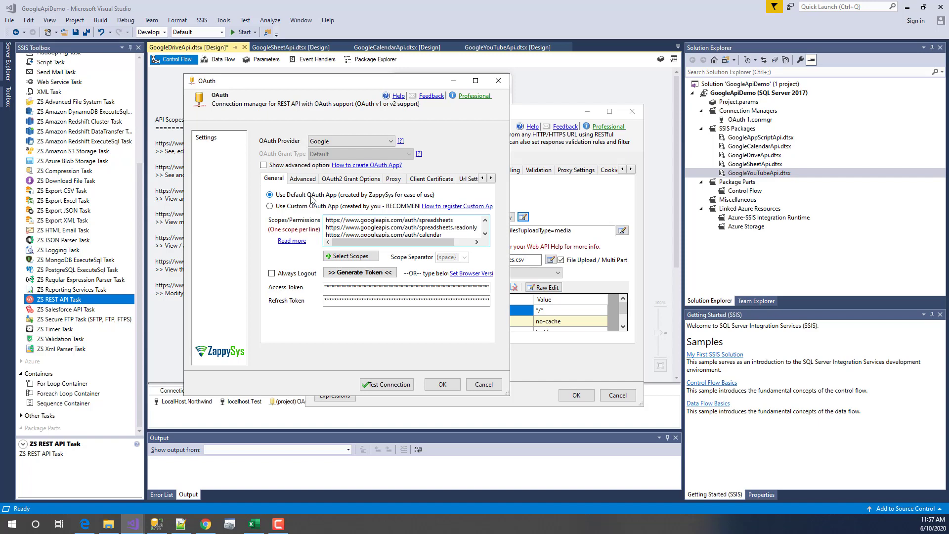
left_click(295, 207)
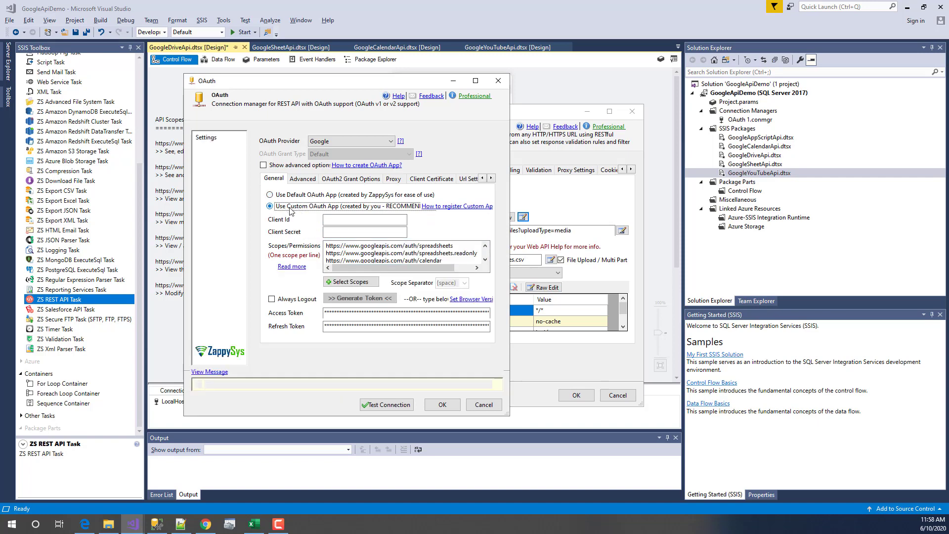
- Switch back to Use Default OAuth App and inspect the first scope line
left_click(298, 196)
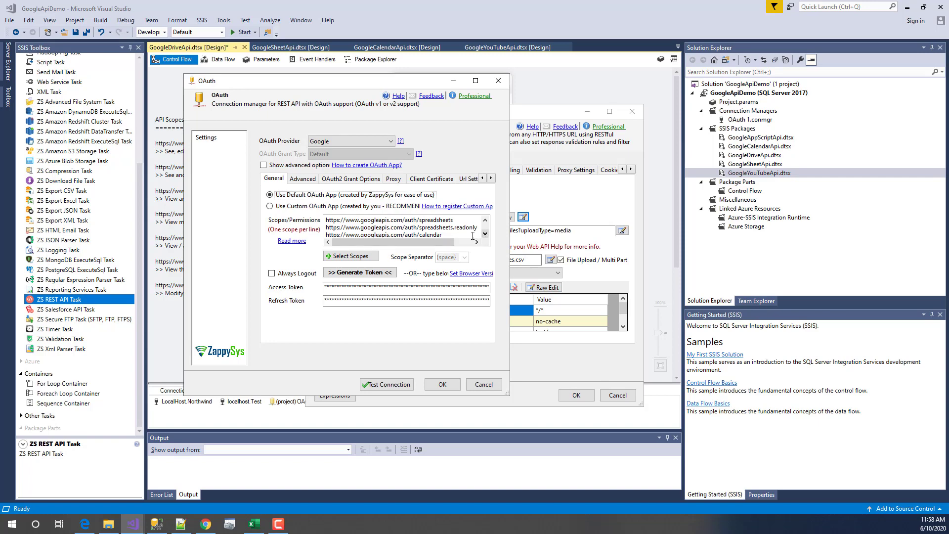
left_click(336, 221)
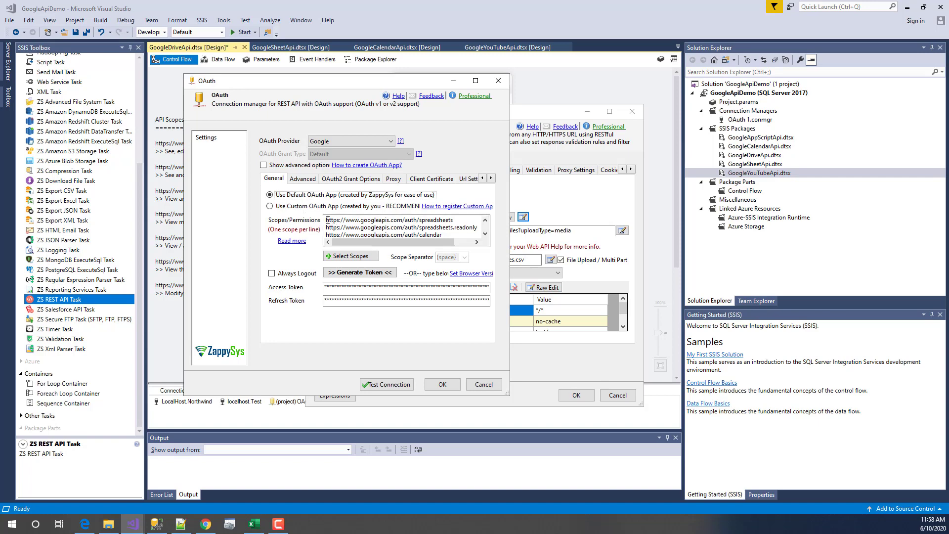
left_click_drag(326, 220, 457, 221)
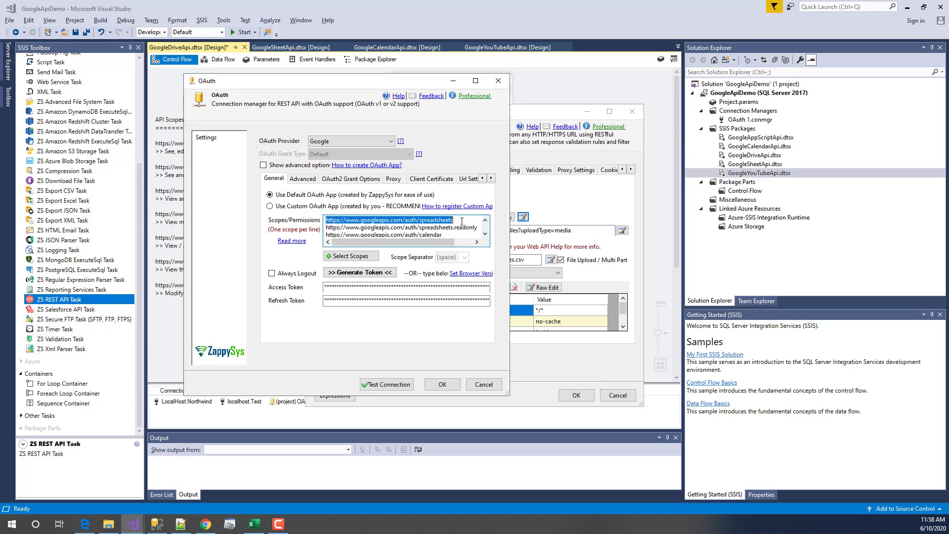
left_click(457, 220)
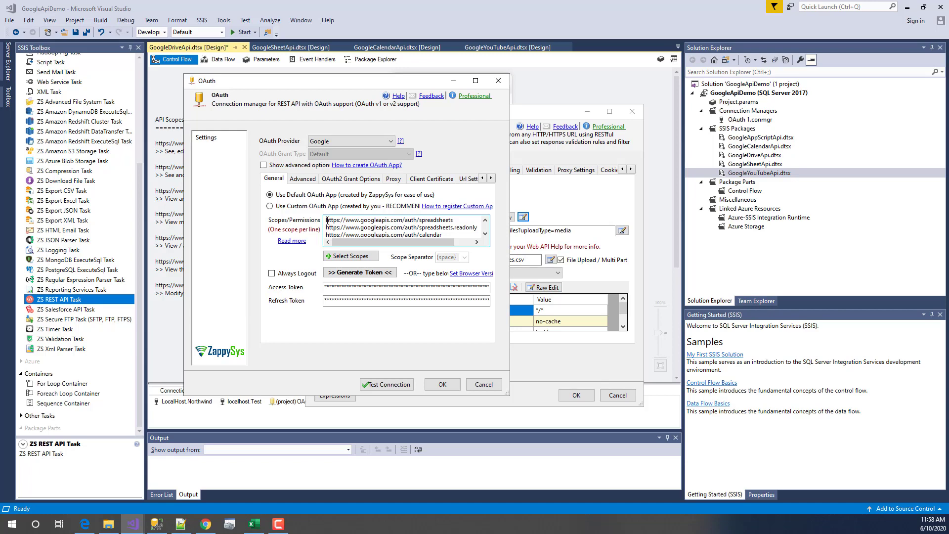
- Paste the drive, drive.readonly and drive.metadata scopes over the old ones and review them
key("ctrl+a")
key("ctrl+v")
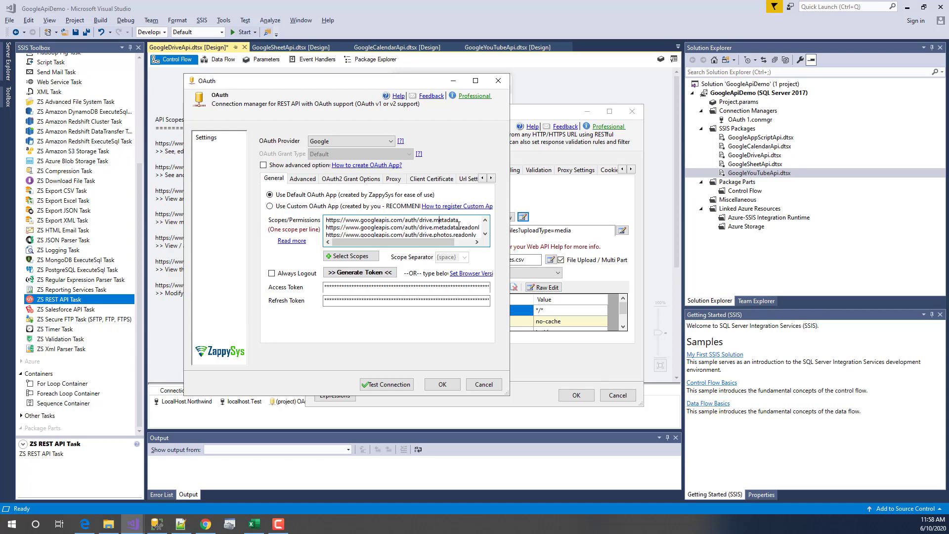
left_click_drag(462, 221, 301, 211)
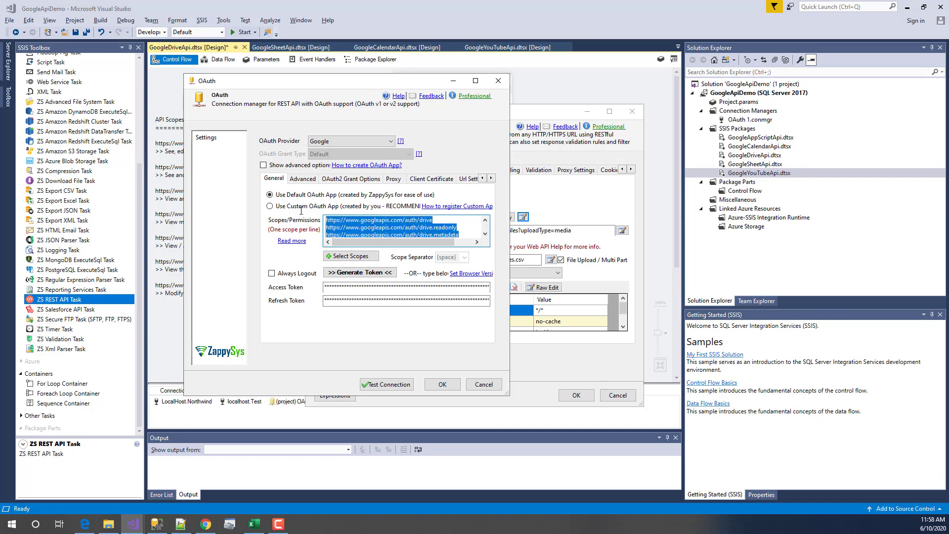
left_click(381, 227)
left_click_drag(460, 226, 297, 220)
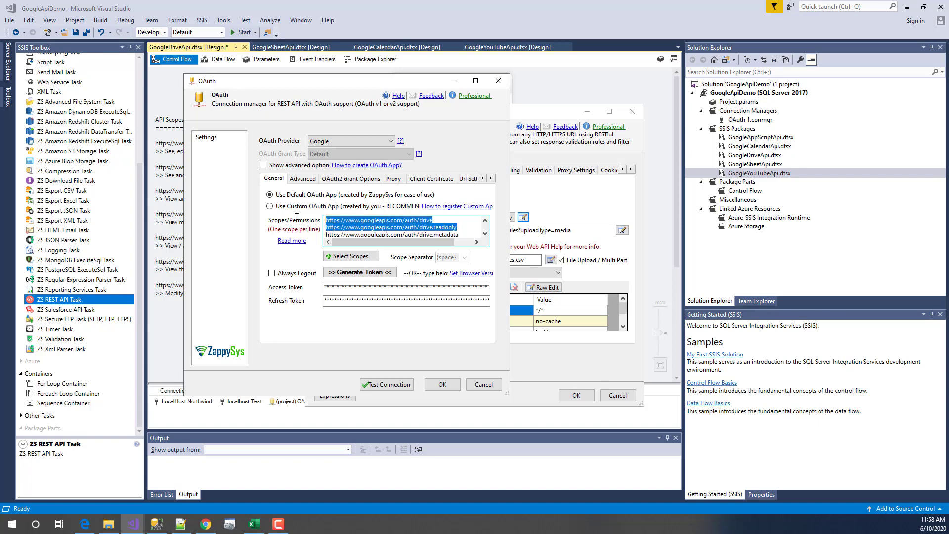
left_click(433, 228)
left_click_drag(449, 230, 305, 220)
left_click(391, 220)
left_click_drag(468, 229, 319, 220)
left_click(367, 226)
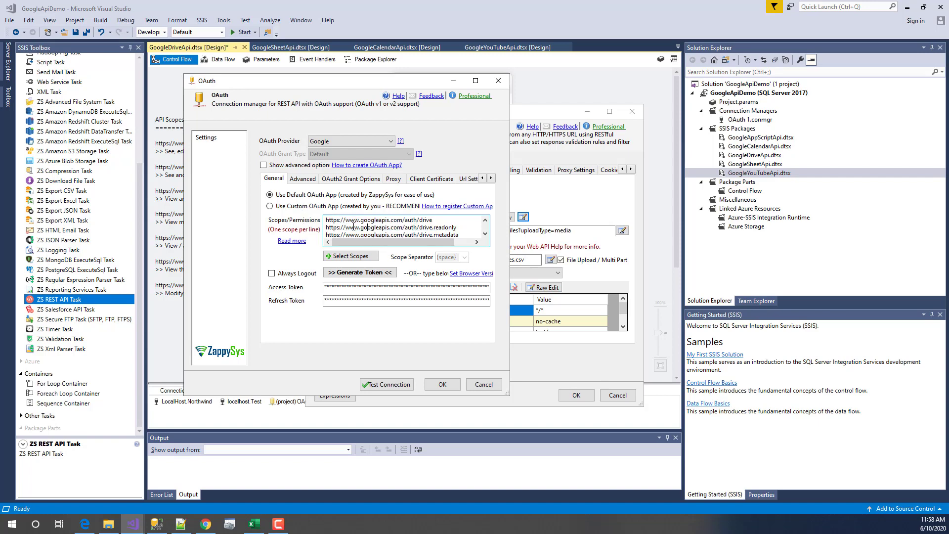
left_click(180, 524)
- Pick out the Google Drive scope URLs in scopes.txt, then bring up the YouTube Videos: delete page
left_click(55, 41)
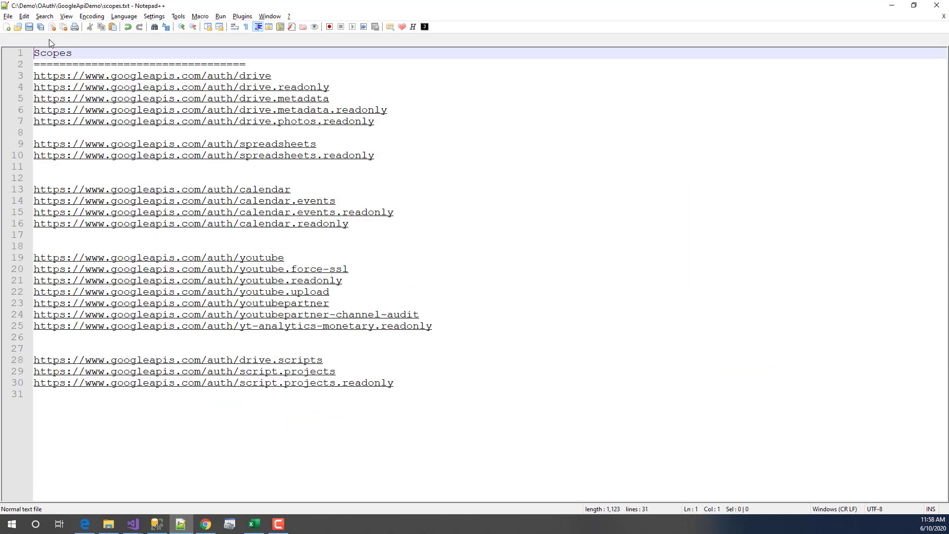
left_click_drag(438, 404, 23, 80)
left_click(384, 78)
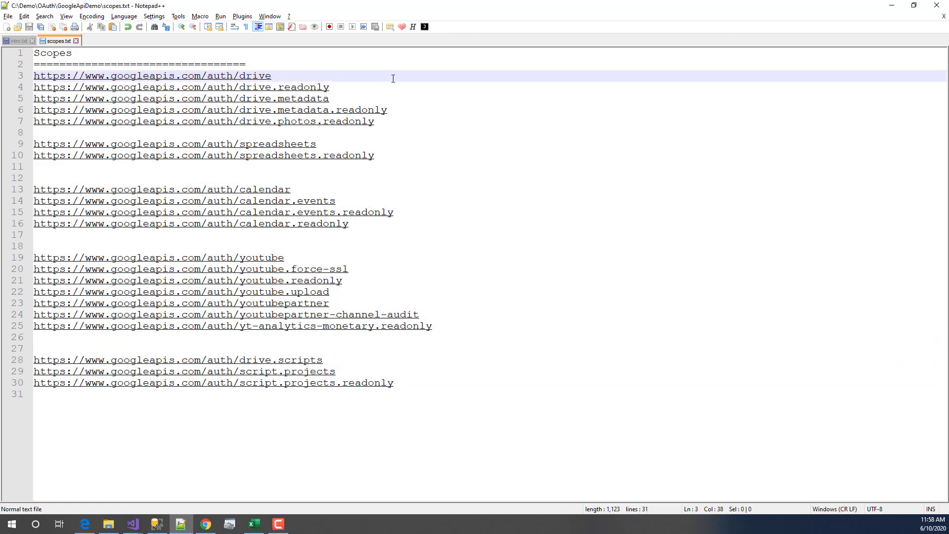
left_click_drag(401, 126, 26, 81)
left_click_drag(391, 127, 10, 72)
left_click(383, 89)
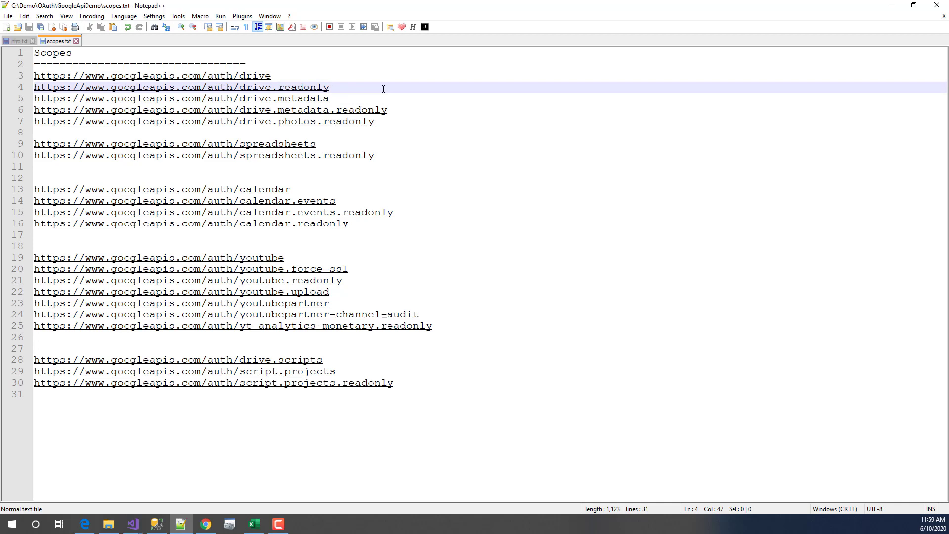
left_click_drag(295, 75, 114, 74)
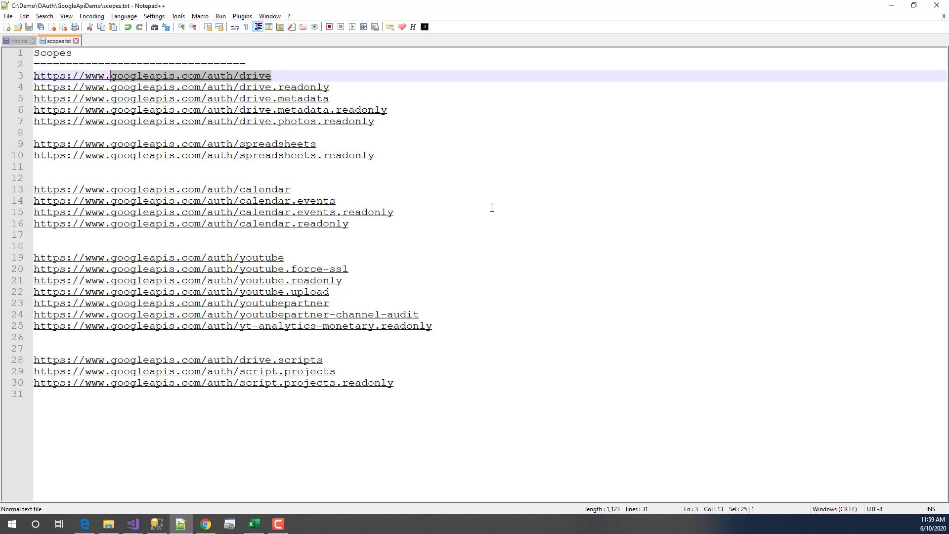
left_click(205, 523)
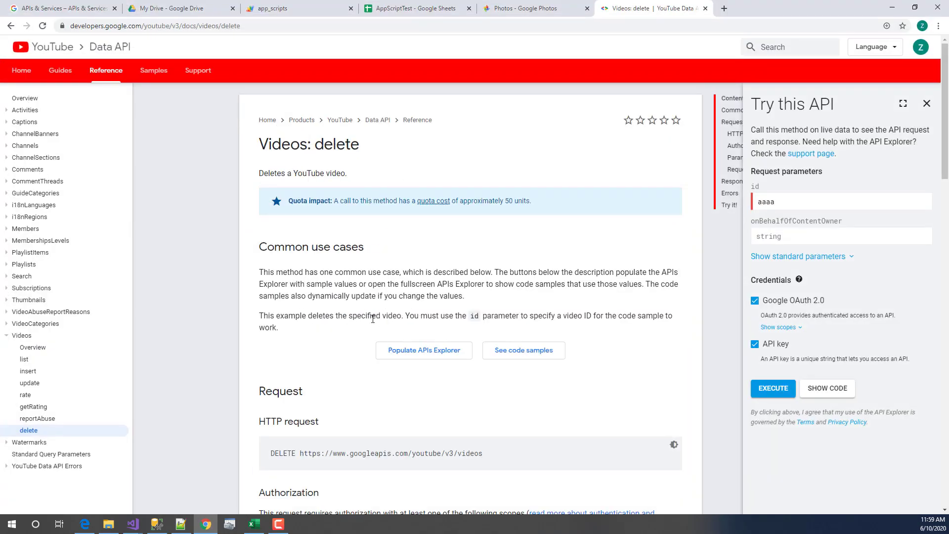
- Read the Authorization section listing the scope URLs required by the Videos: delete method
scroll(373, 319, "down", 4)
scroll(371, 295, "up", 4)
left_click_drag(366, 147, 315, 146)
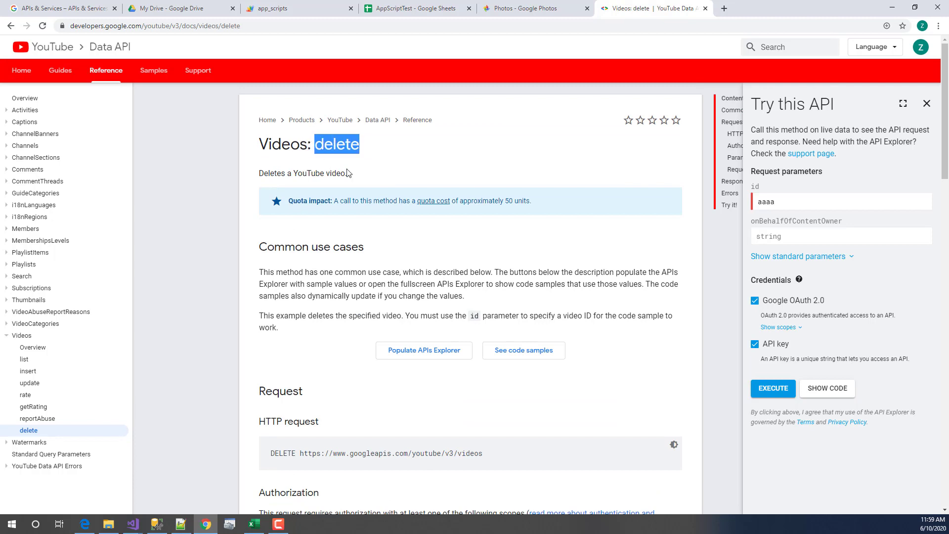
left_click(481, 270)
scroll(395, 311, "down", 4)
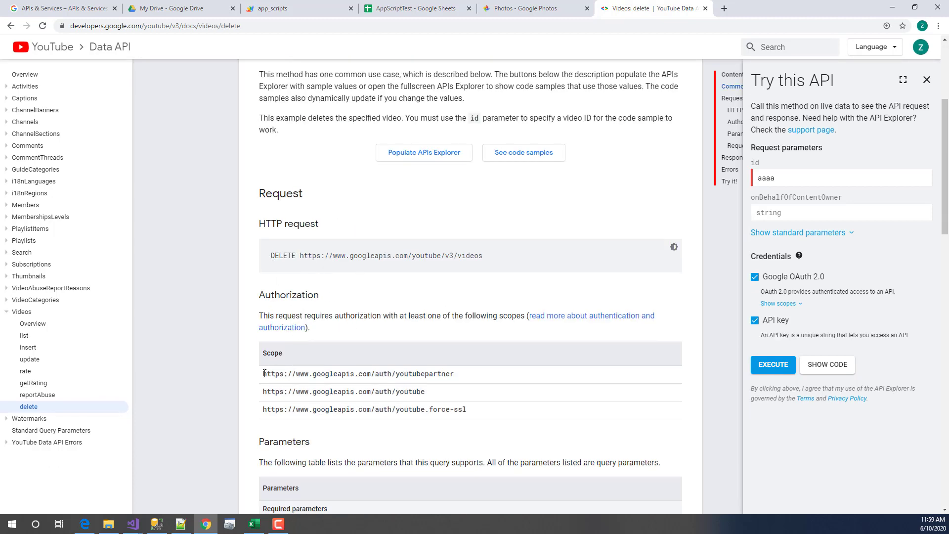
left_click_drag(263, 373, 246, 385)
left_click(490, 414)
scroll(439, 256, "up", 4)
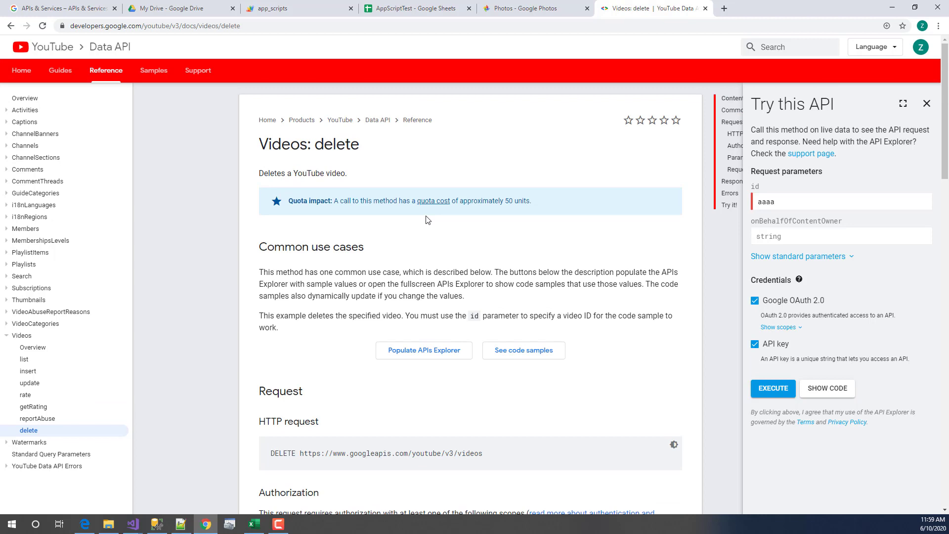
scroll(310, 446, "down", 3)
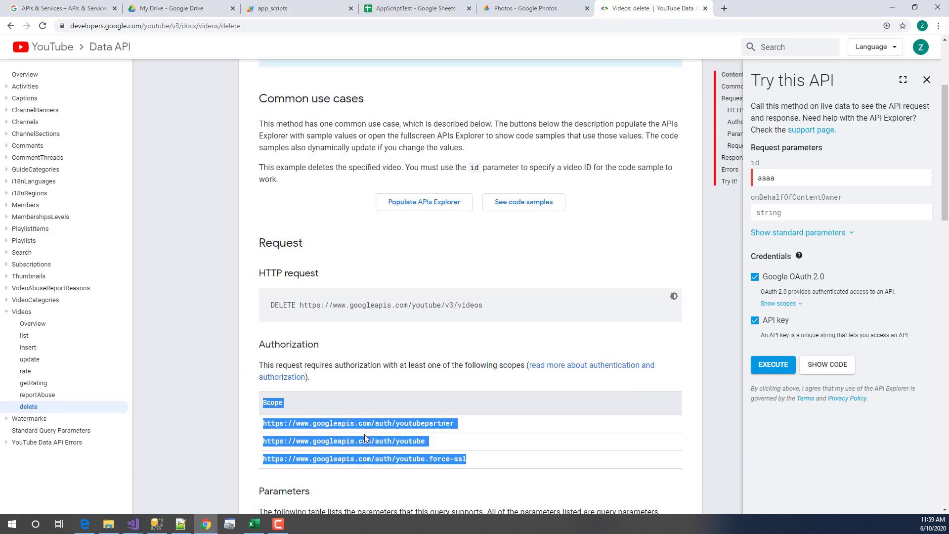
left_click(274, 426)
left_click_drag(264, 425, 473, 452)
left_click(474, 455)
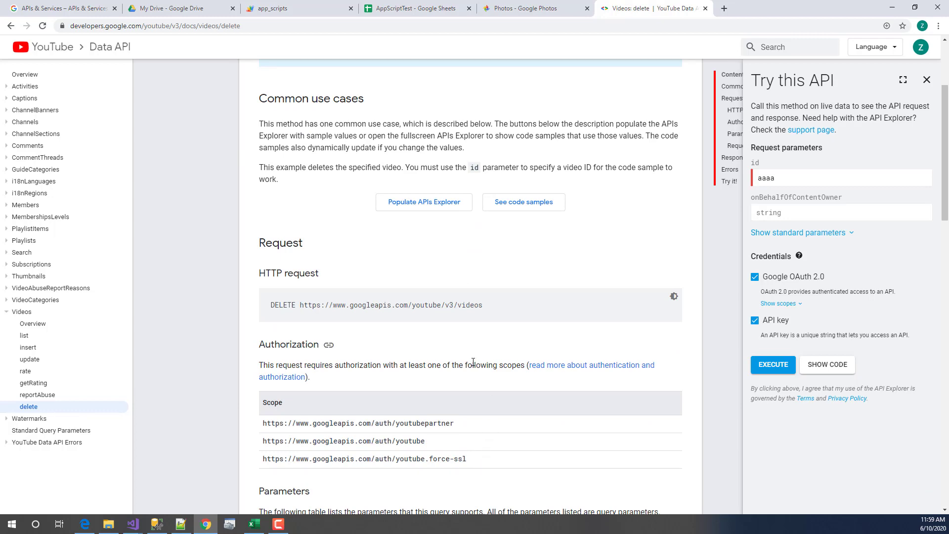
scroll(476, 350, "down", 3)
scroll(339, 336, "up", 4)
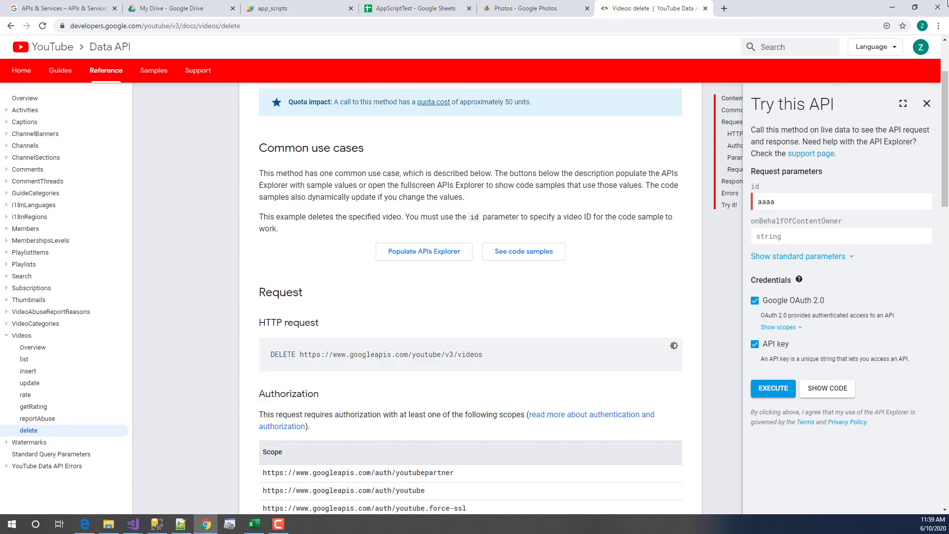
- Return to the OAuth connection dialog in Visual Studio
left_click(893, 8)
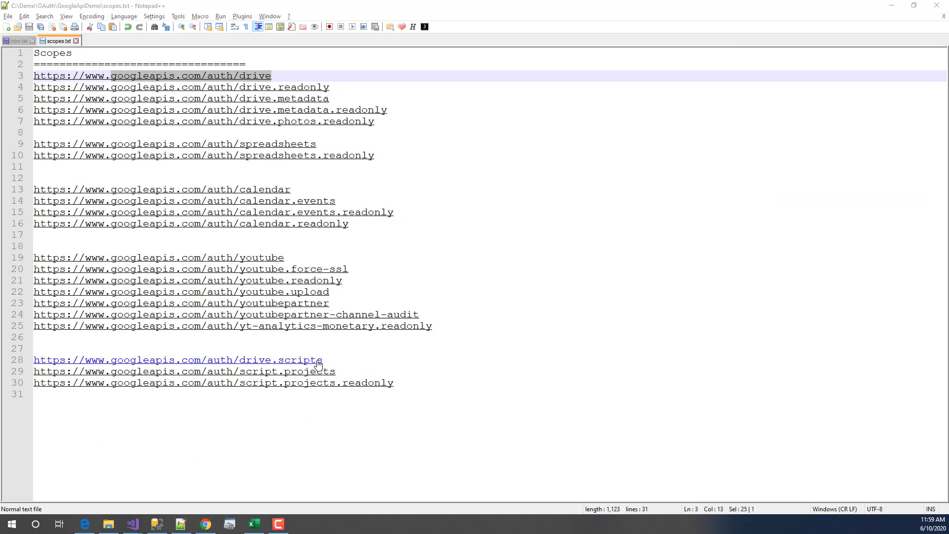
left_click(205, 523)
mouse_move(132, 521)
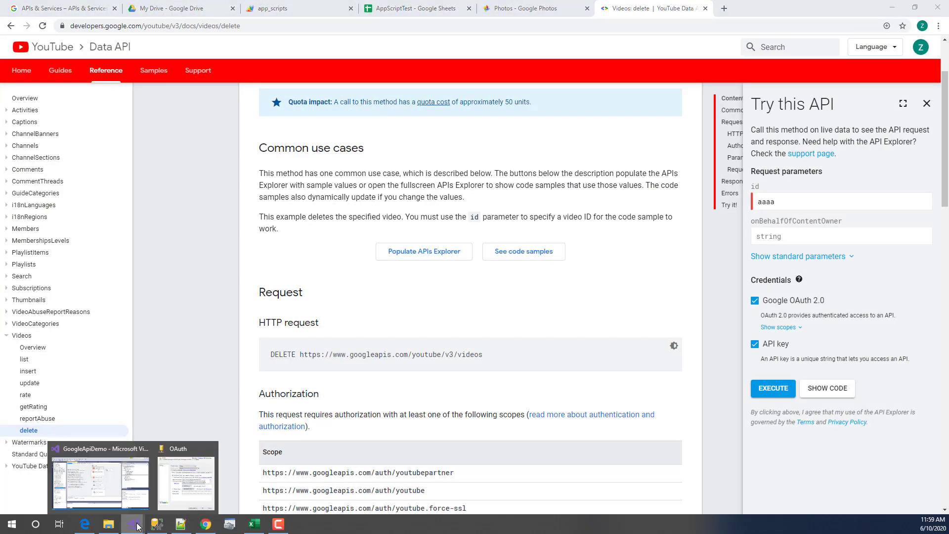
left_click(197, 476)
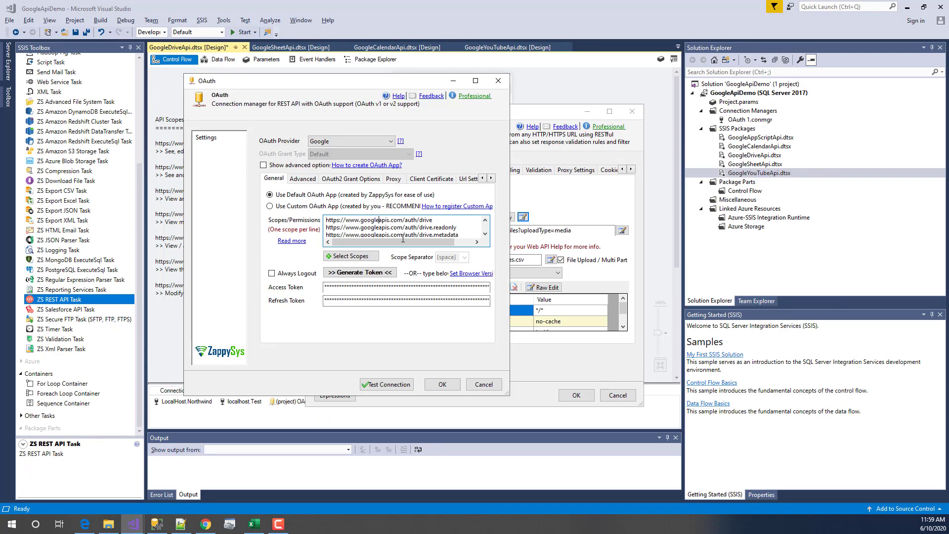
double_click(484, 234)
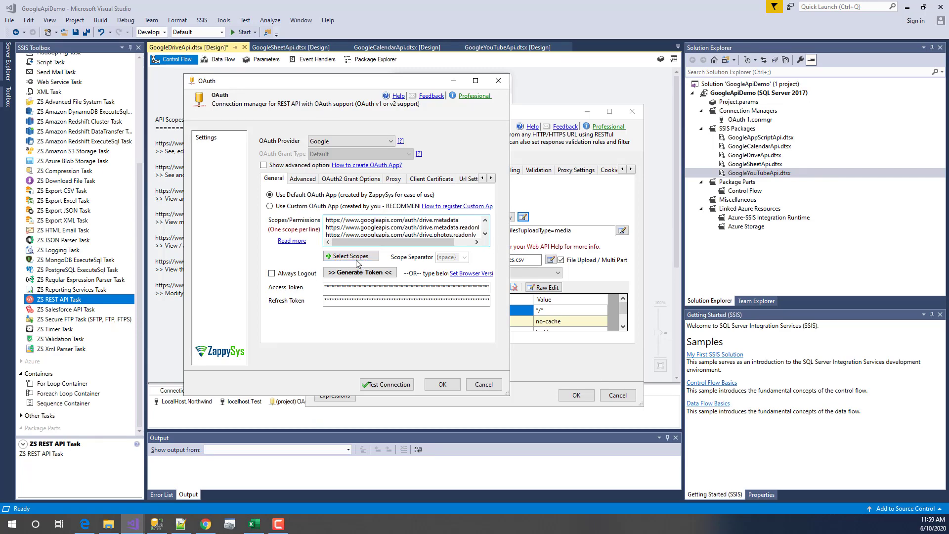
left_click(358, 260)
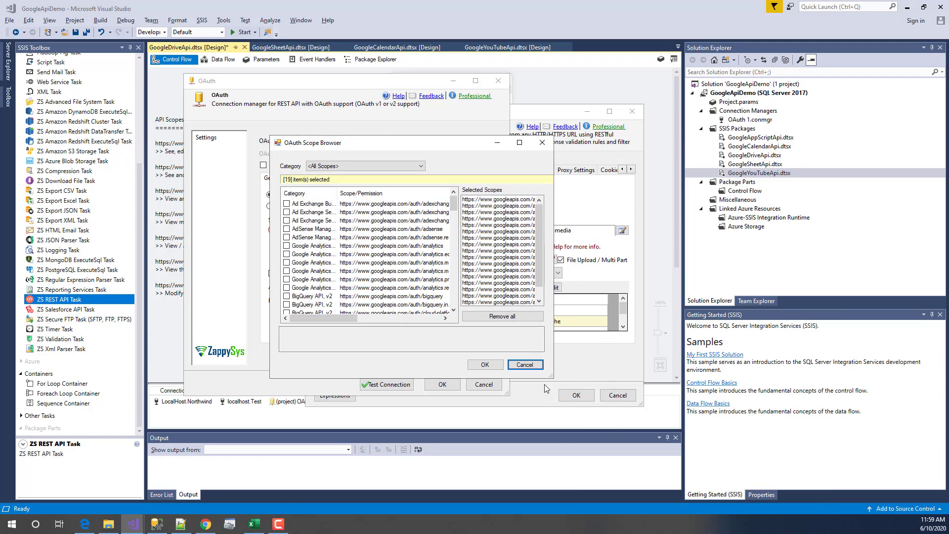
left_click_drag(548, 377, 841, 455)
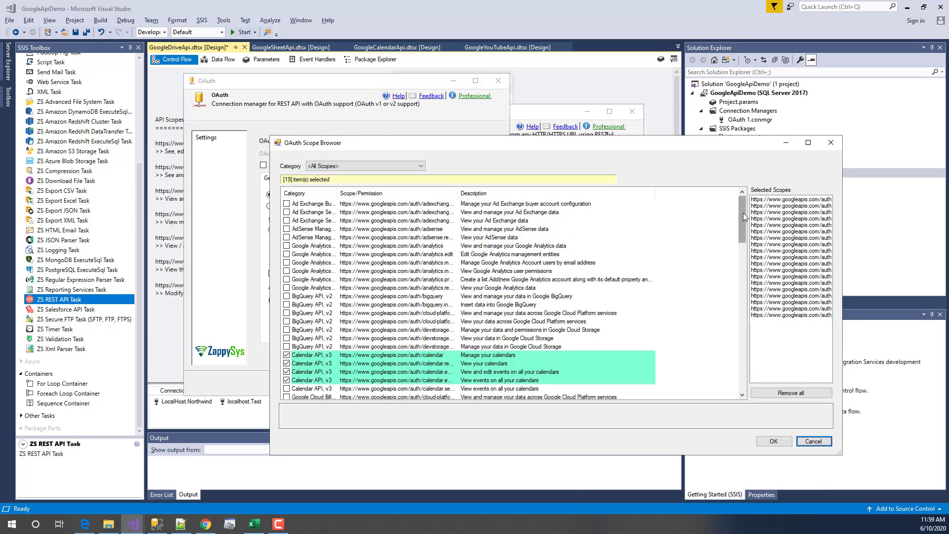
left_click_drag(744, 217, 747, 199)
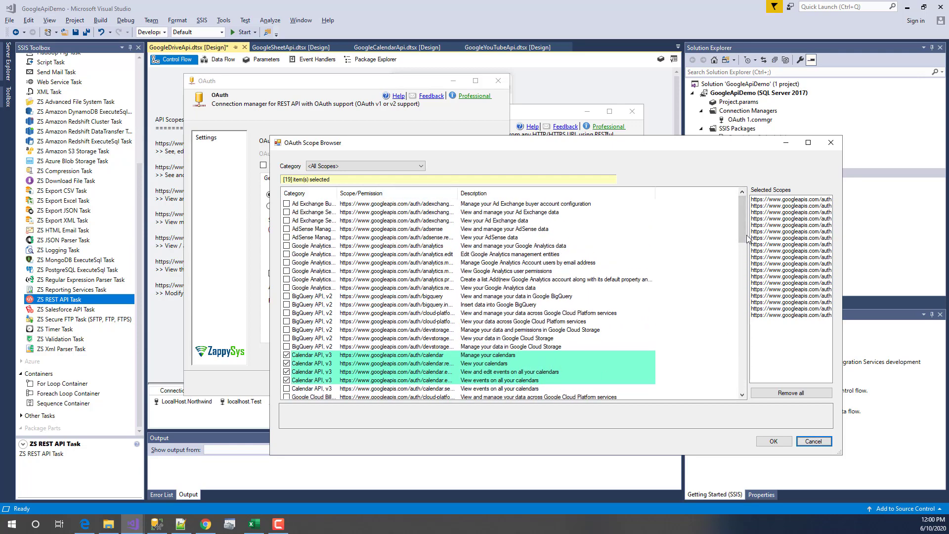
left_click(812, 441)
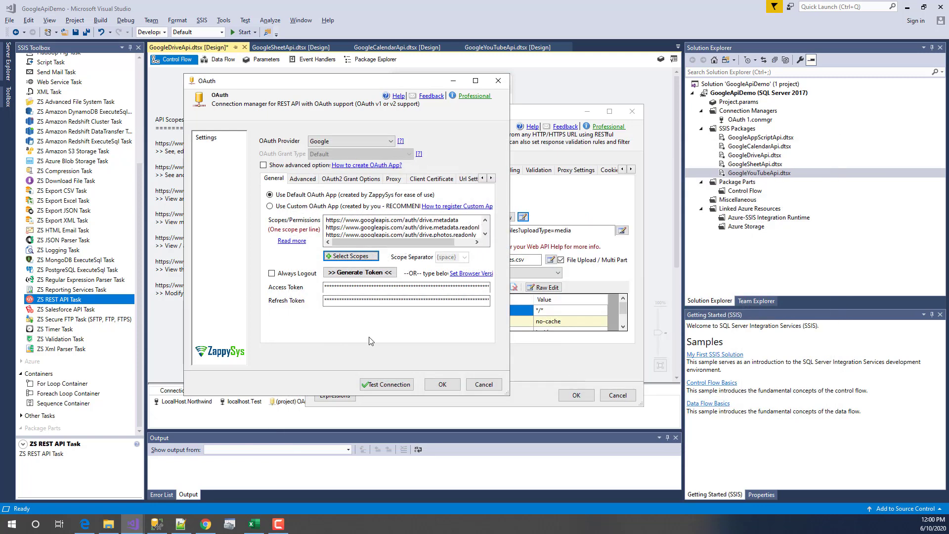
- Generate a token with the Google account, then retry the failed sign-in in the default browser
left_click(358, 274)
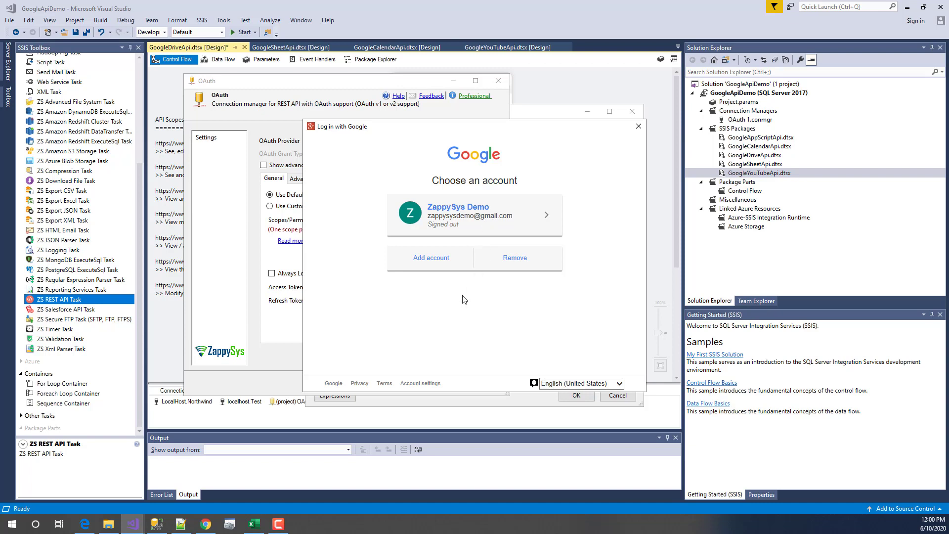
left_click(508, 211)
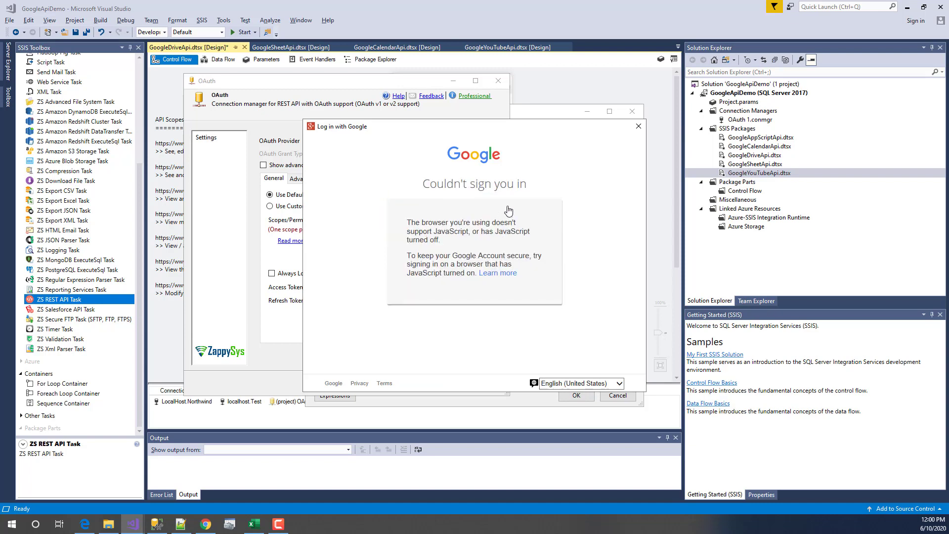
left_click_drag(408, 219, 534, 290)
left_click(534, 289)
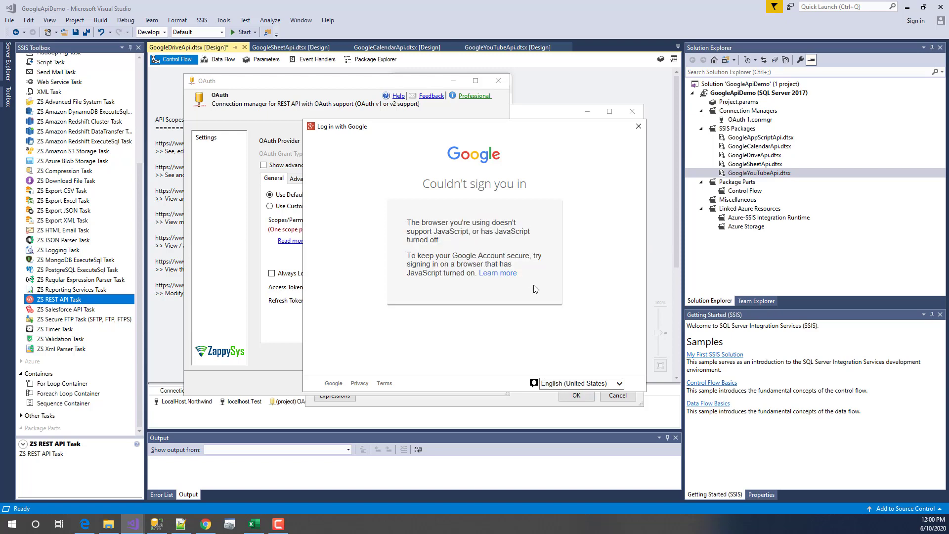
left_click(637, 128)
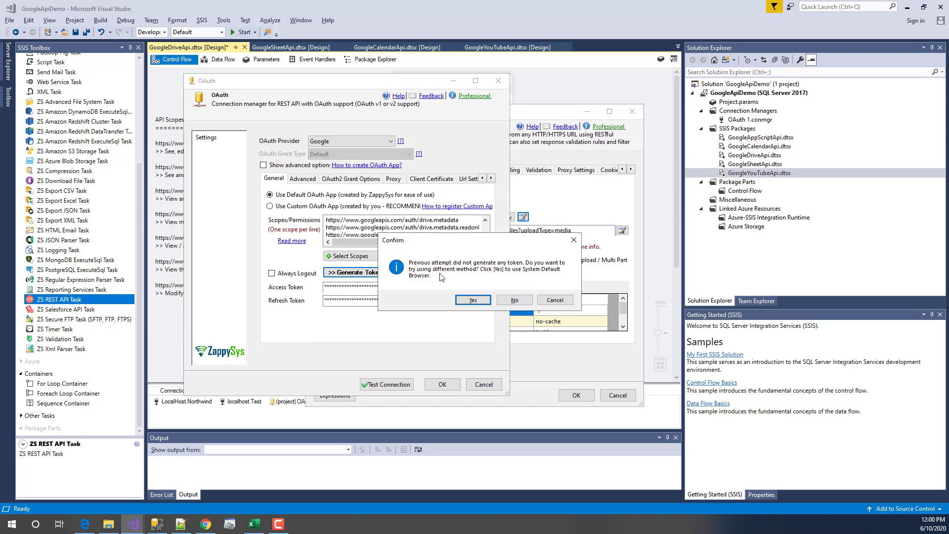
left_click(473, 301)
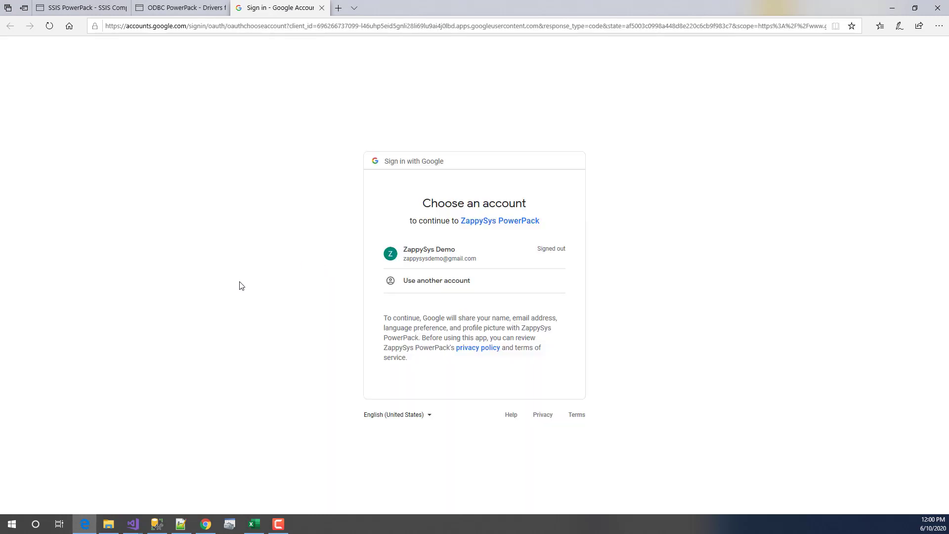
- Sign in to Google with the listed account and its password, letting Edge remember it
left_click(484, 254)
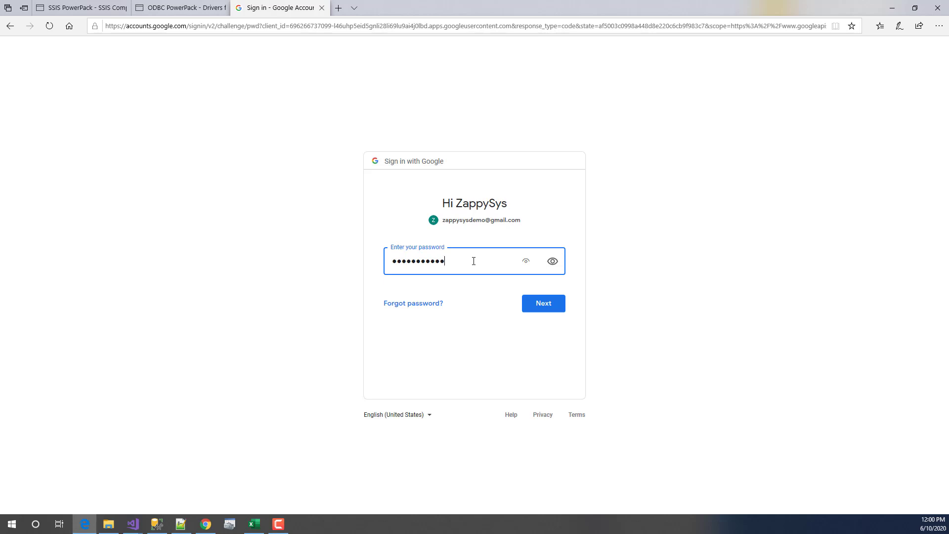
left_click(540, 307)
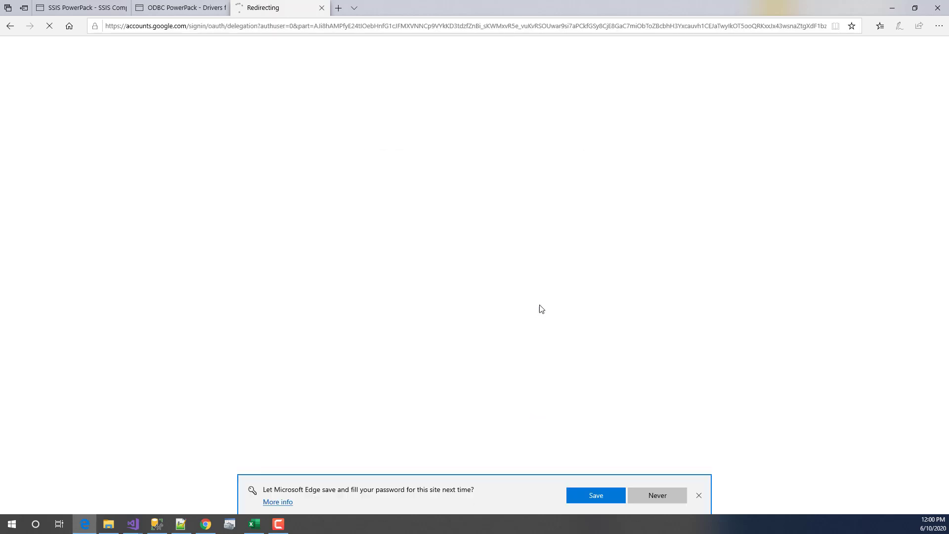
left_click(602, 495)
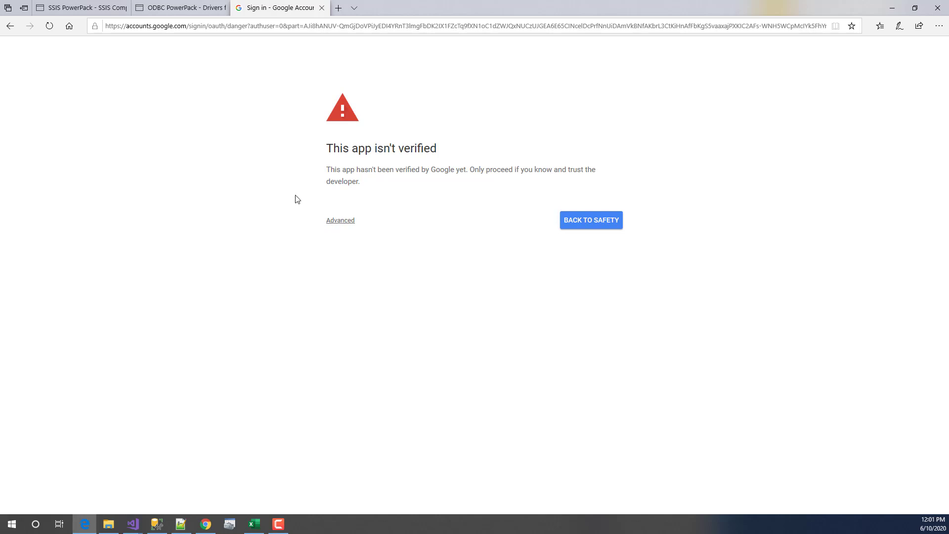
- Proceed past the unverified-app warning, allow ZappySys PowerPack access, and copy the authorization code
left_click(339, 221)
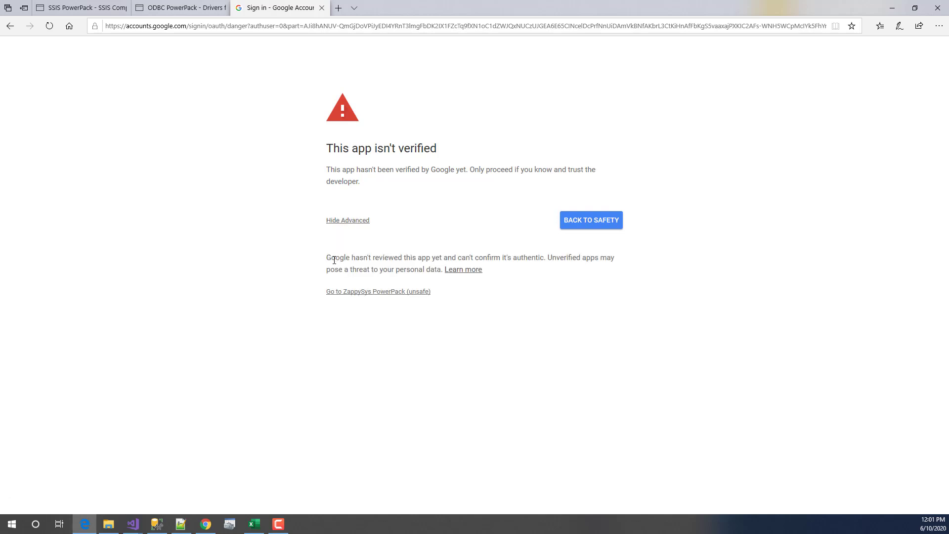
left_click_drag(328, 258, 393, 258)
left_click(415, 256)
left_click(378, 294)
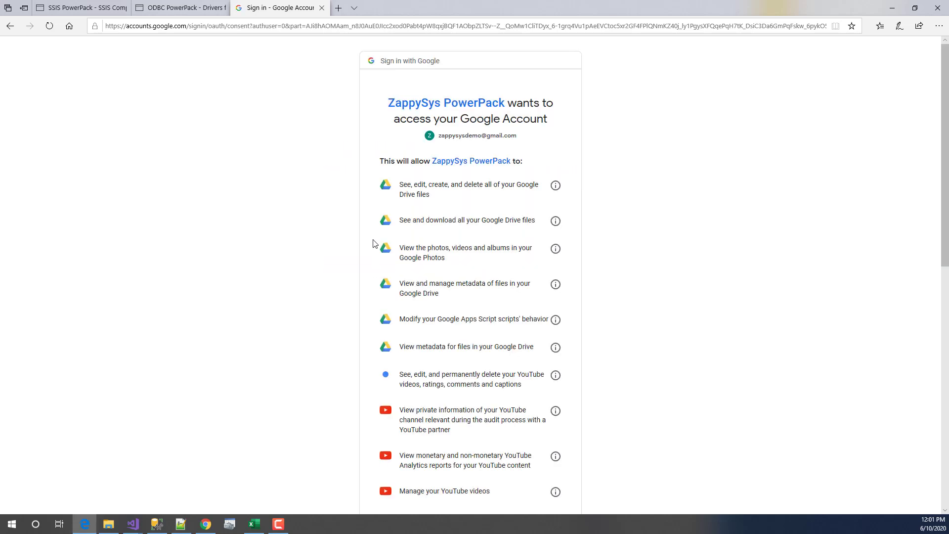
scroll(348, 307, "down", 10)
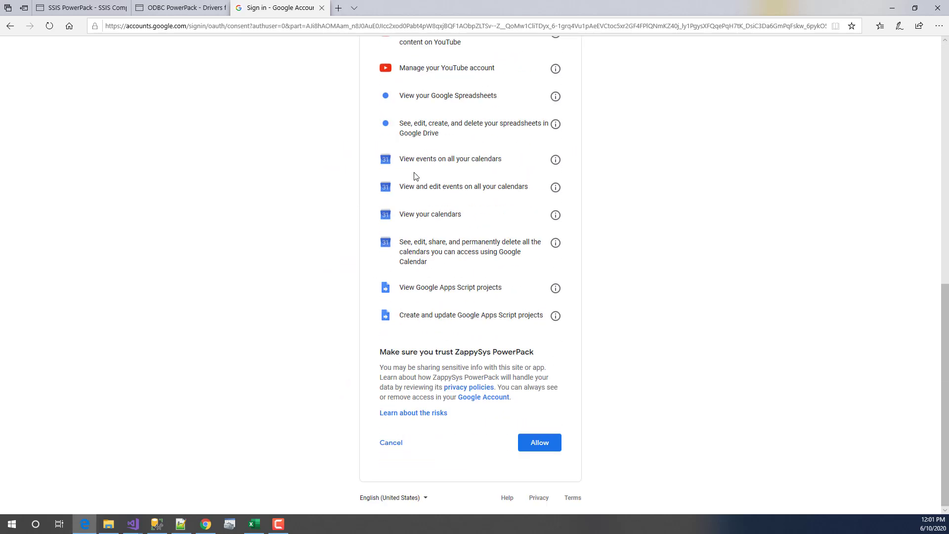
scroll(415, 175, "up", 10)
scroll(344, 388, "down", 10)
left_click(540, 444)
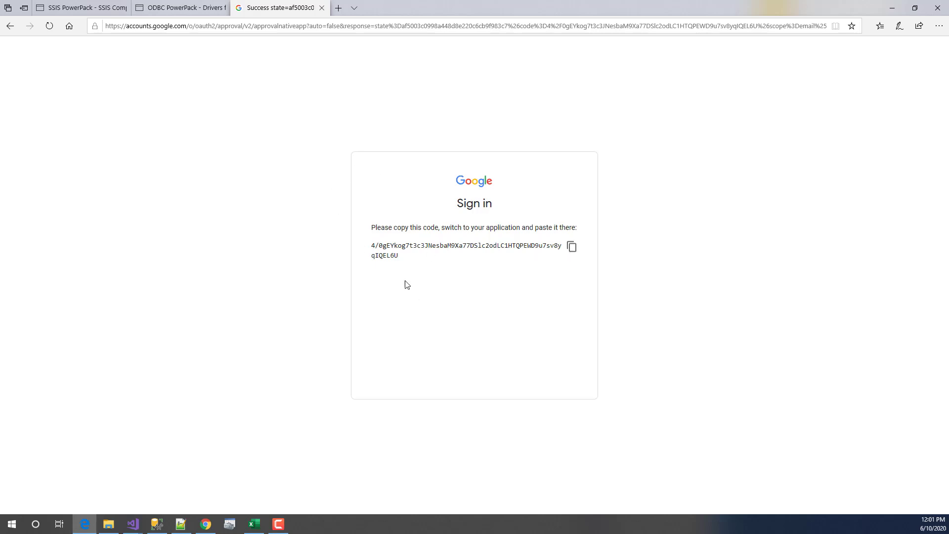
left_click(571, 247)
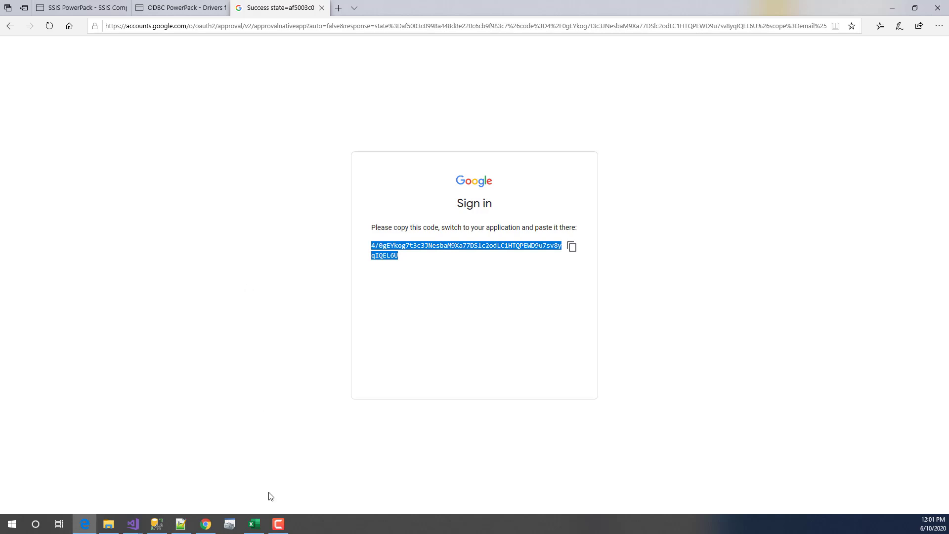
- Enter the copied authorization code manually in the OAuth dialog and confirm it
mouse_move(132, 523)
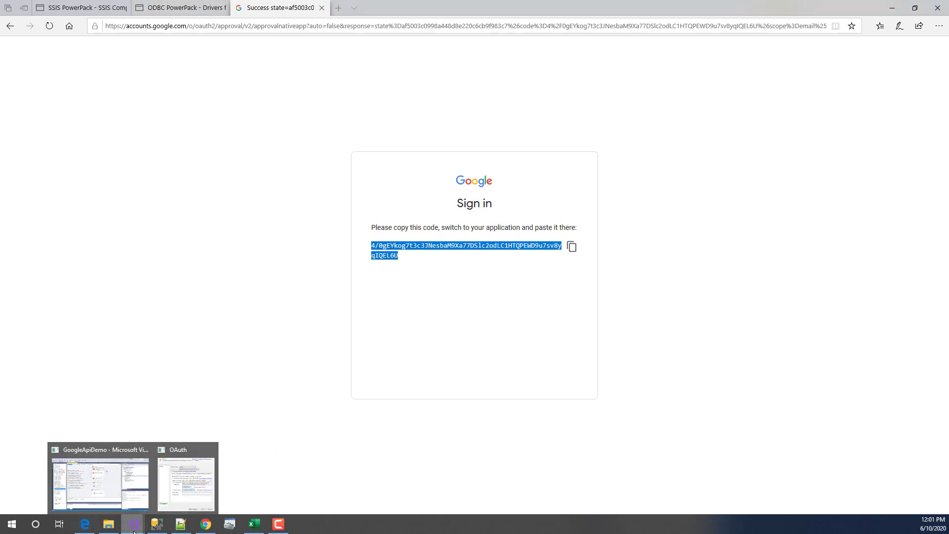
left_click(188, 461)
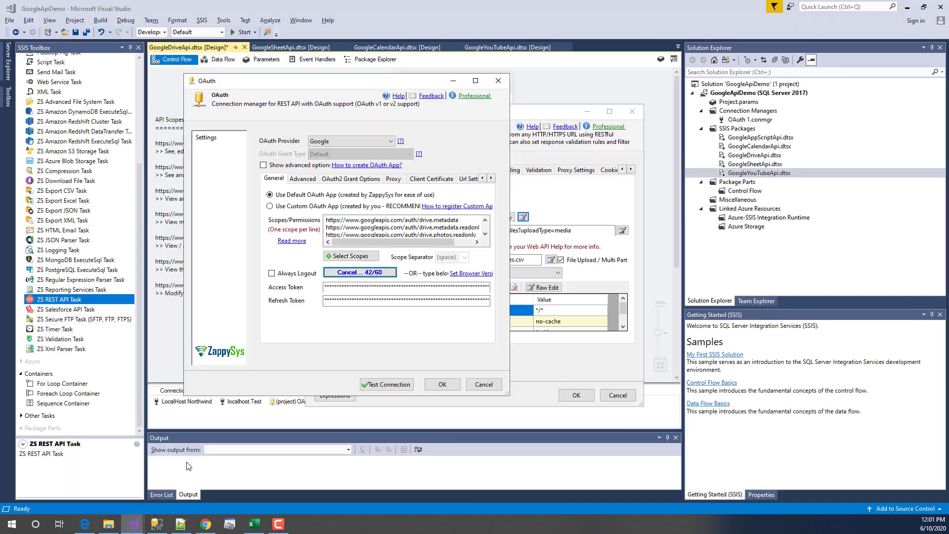
left_click(349, 272)
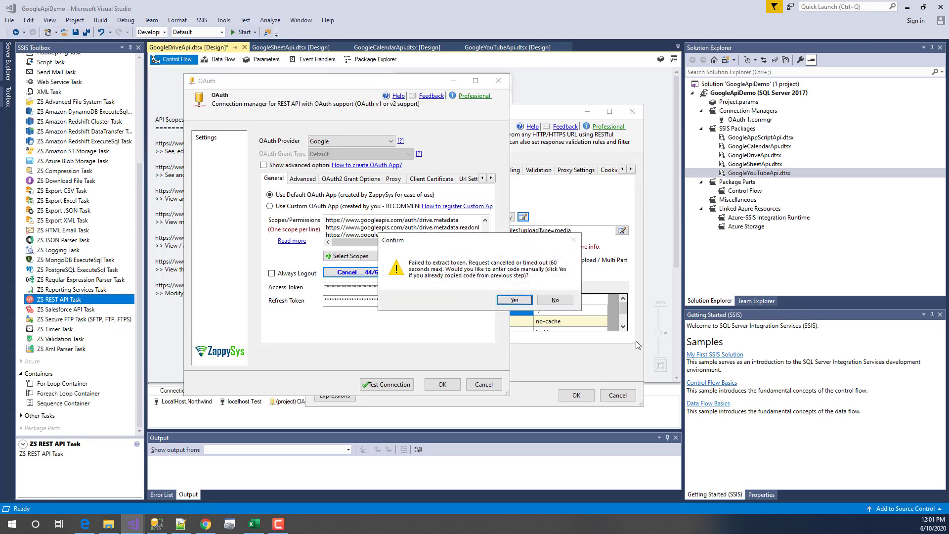
left_click(514, 300)
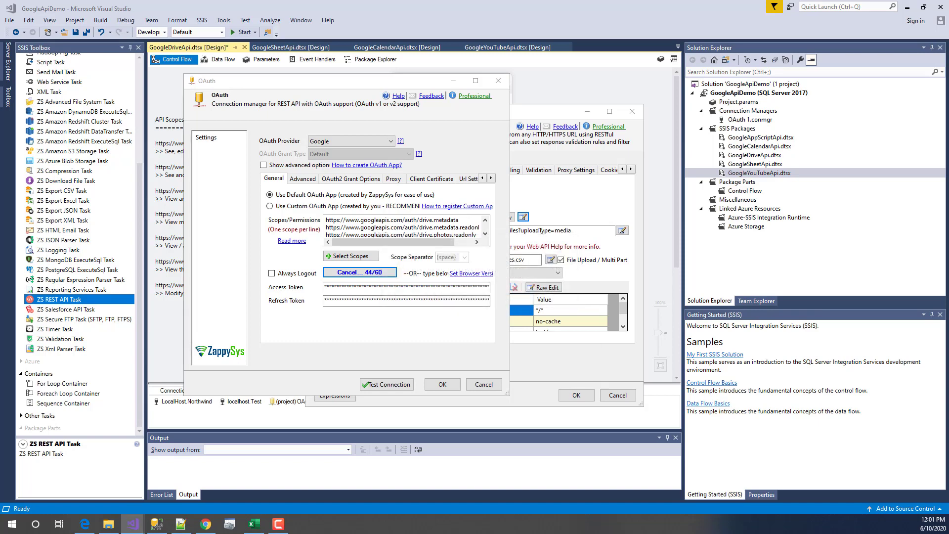
right_click(379, 195)
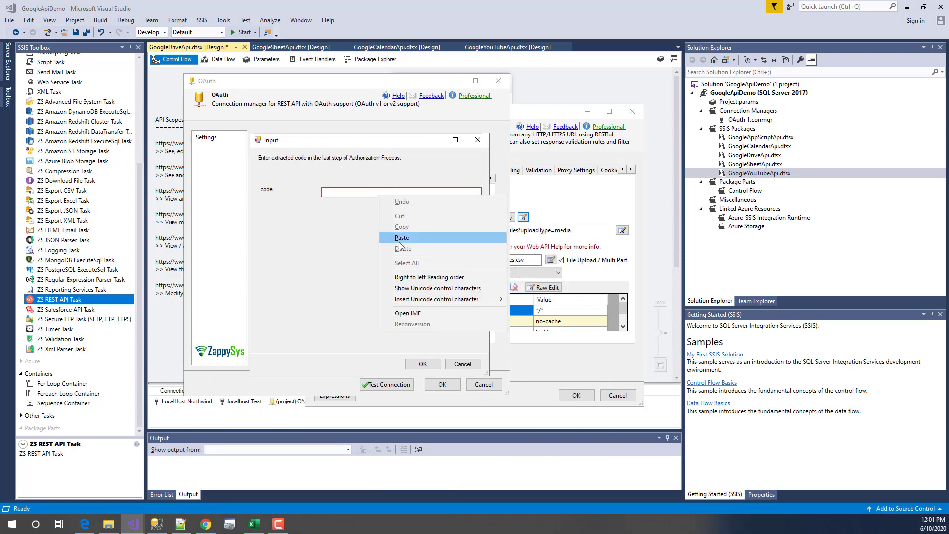
left_click(401, 239)
left_click(423, 364)
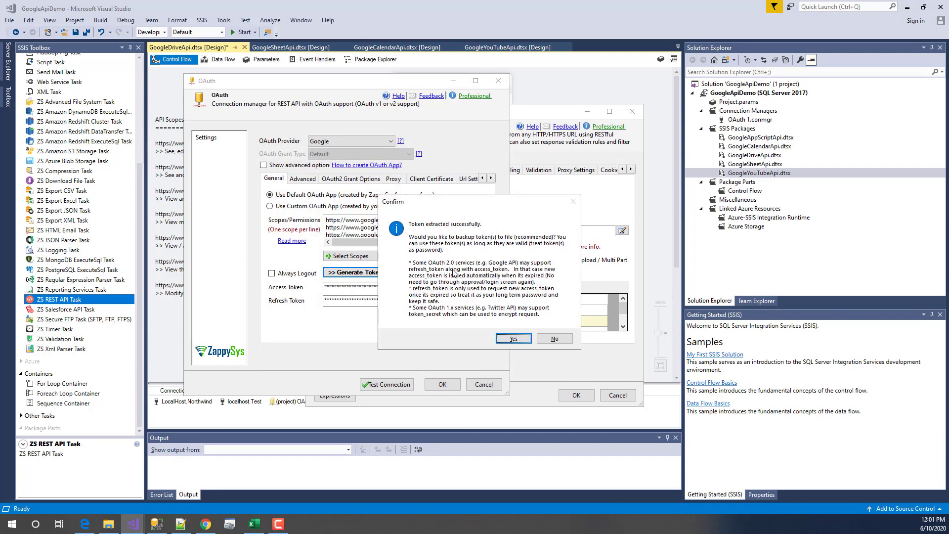
- Back up the tokens, overwriting OAuth_Tokens_Backup_Google.txt, and start a connection test
left_click(514, 339)
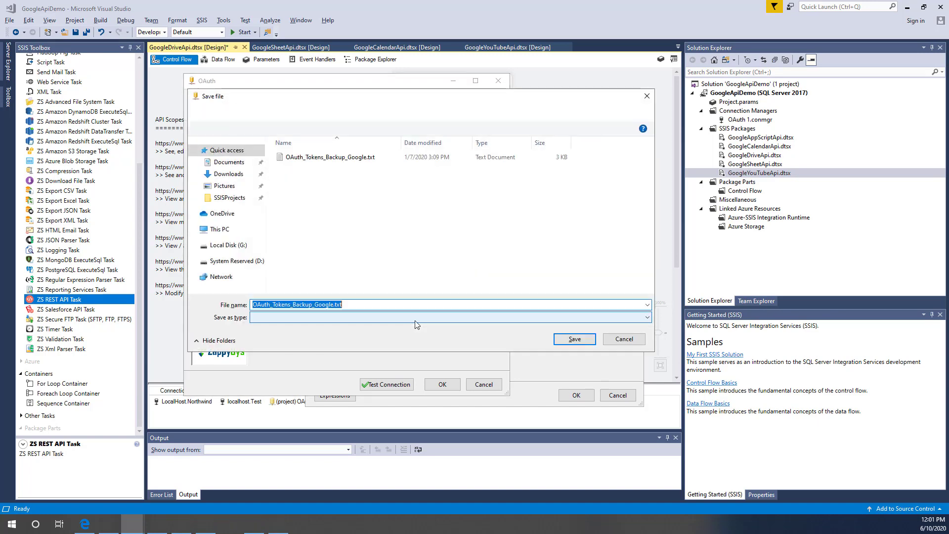
left_click(574, 339)
left_click(498, 263)
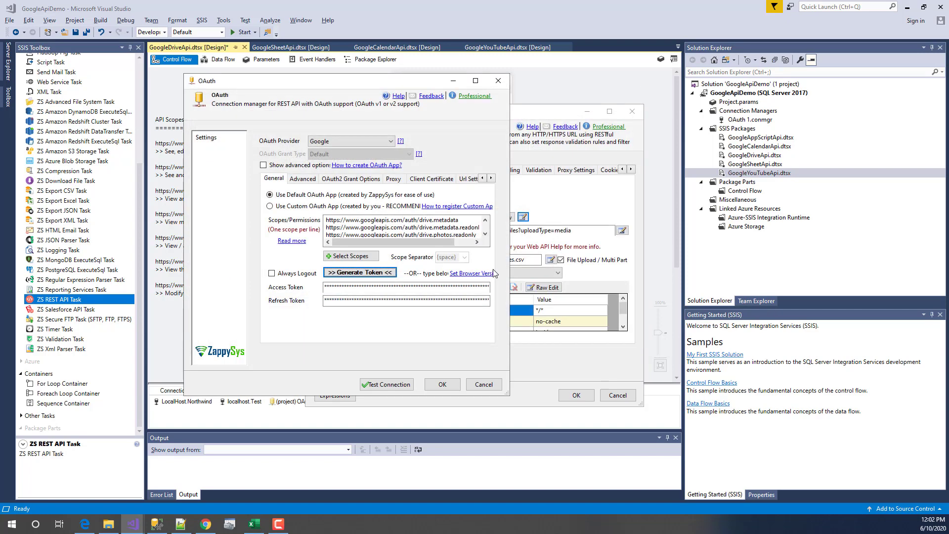
left_click(388, 385)
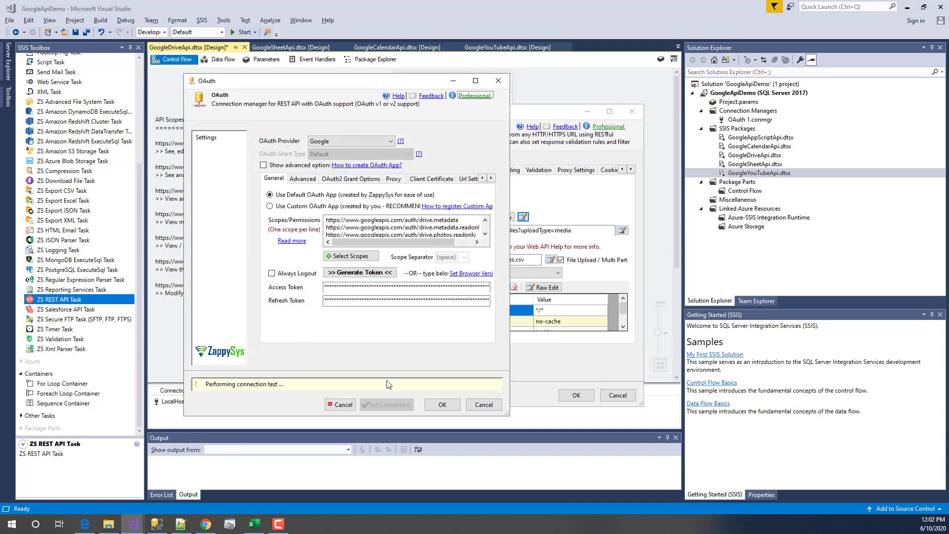
- Accept the OAuth settings, then inspect the success page URL's code and scope parameters in Edge
left_click(442, 404)
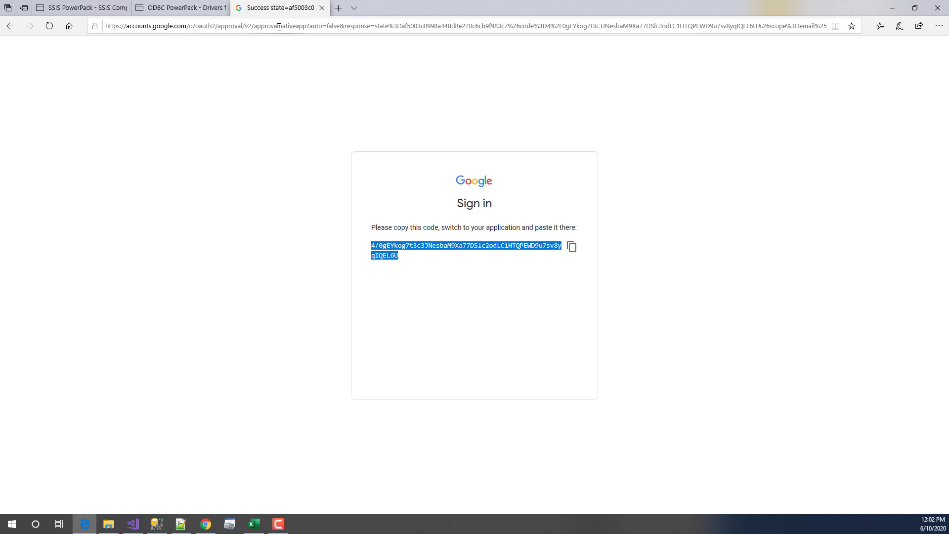
left_click(538, 27)
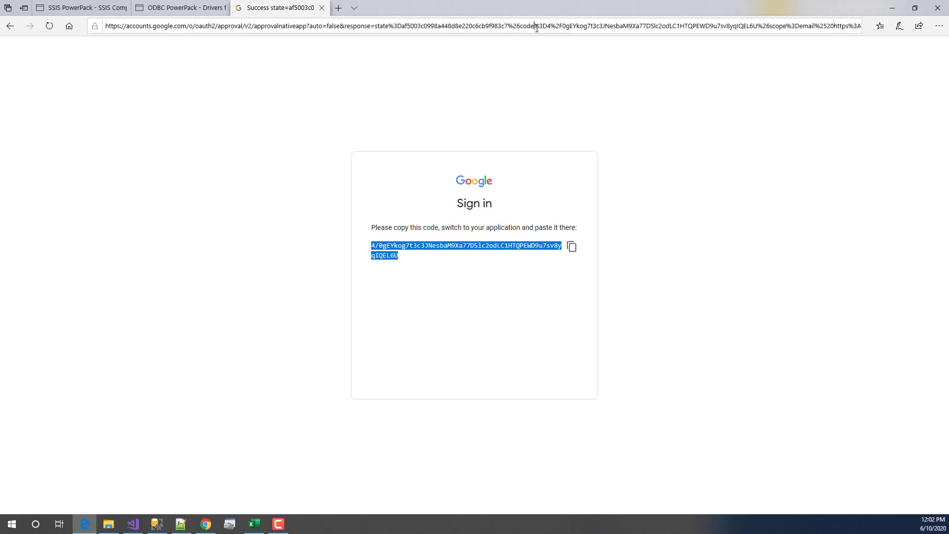
left_click(656, 27)
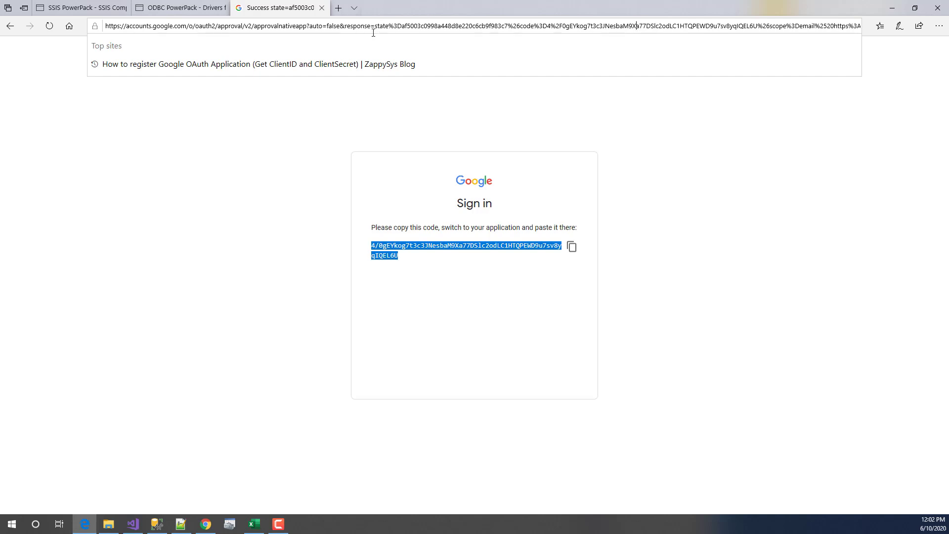
left_click_drag(333, 25, 792, 27)
left_click(788, 28)
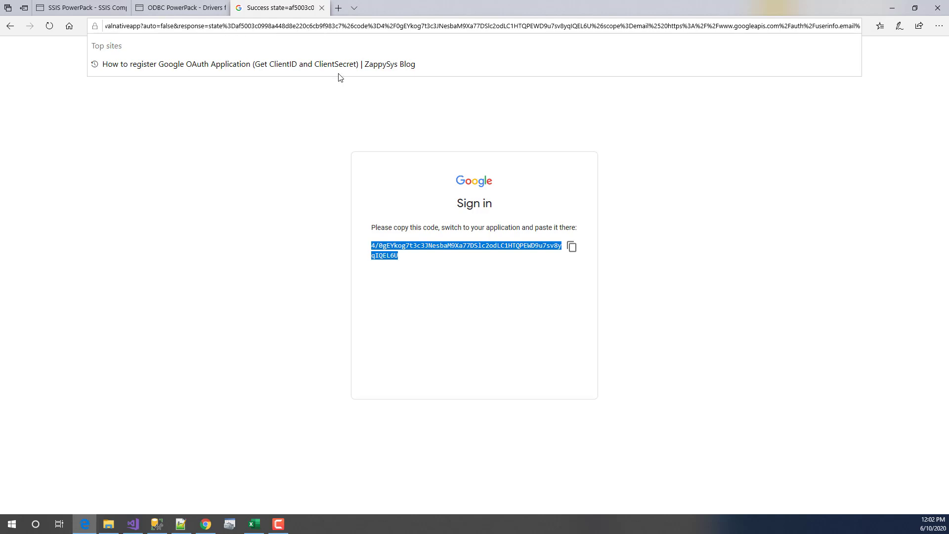
left_click_drag(209, 27, 885, 27)
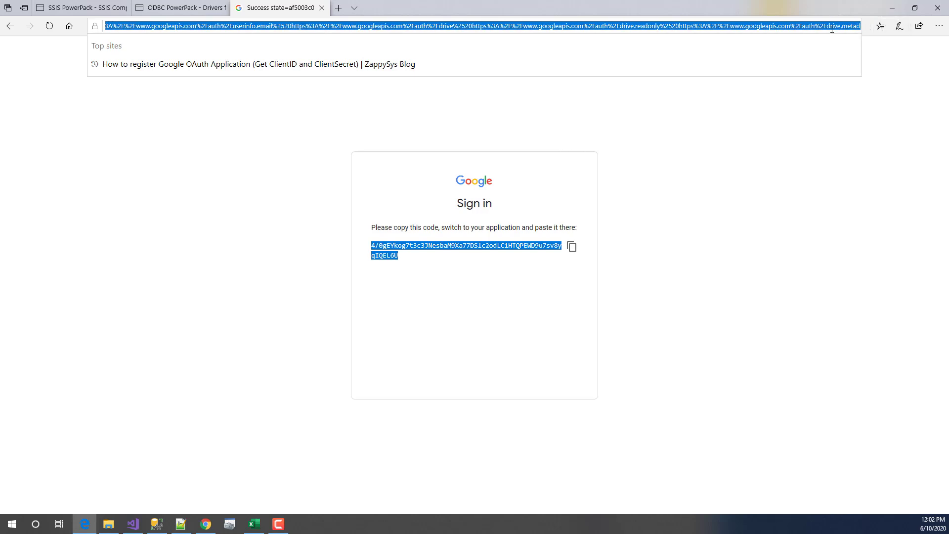
left_click(665, 350)
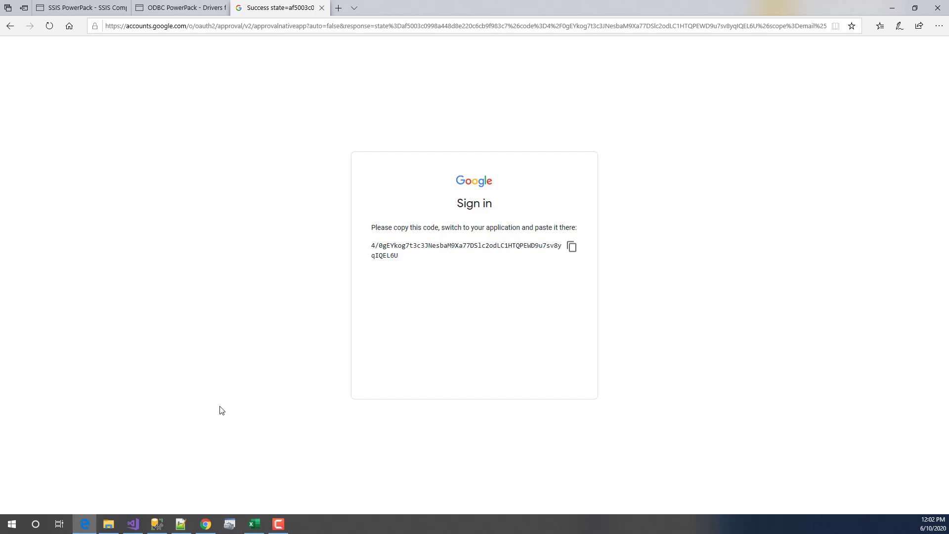
left_click(206, 525)
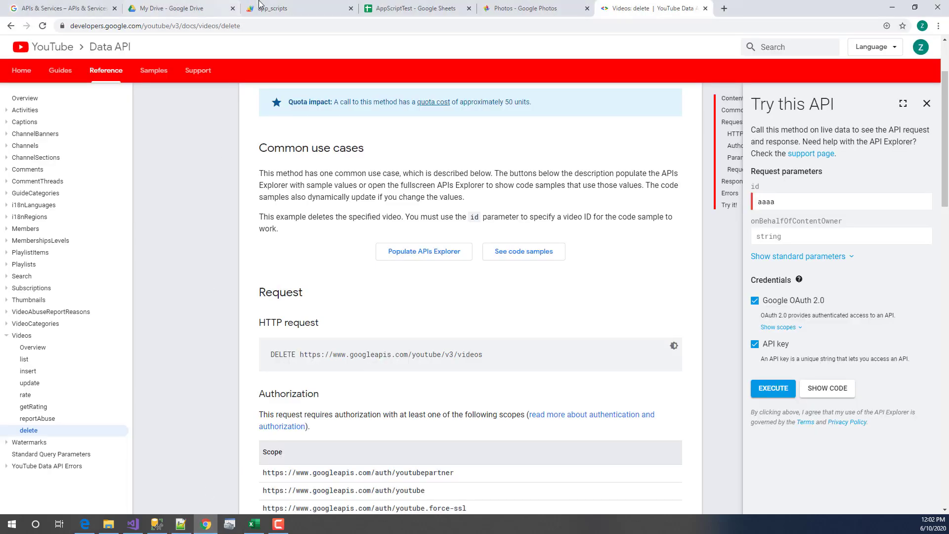
- Open the APIs & Services dashboard with DemoProject as the active project
left_click(69, 8)
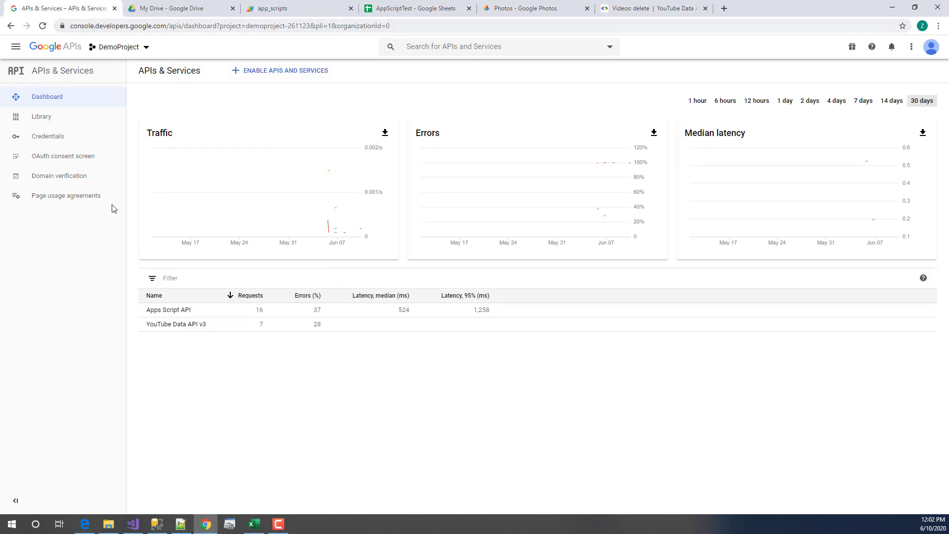
left_click(127, 46)
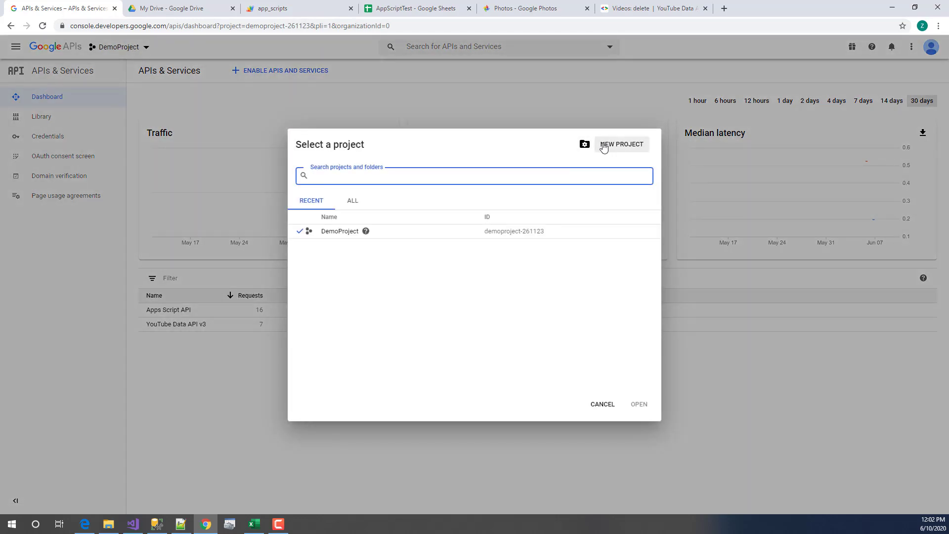
left_click(350, 235)
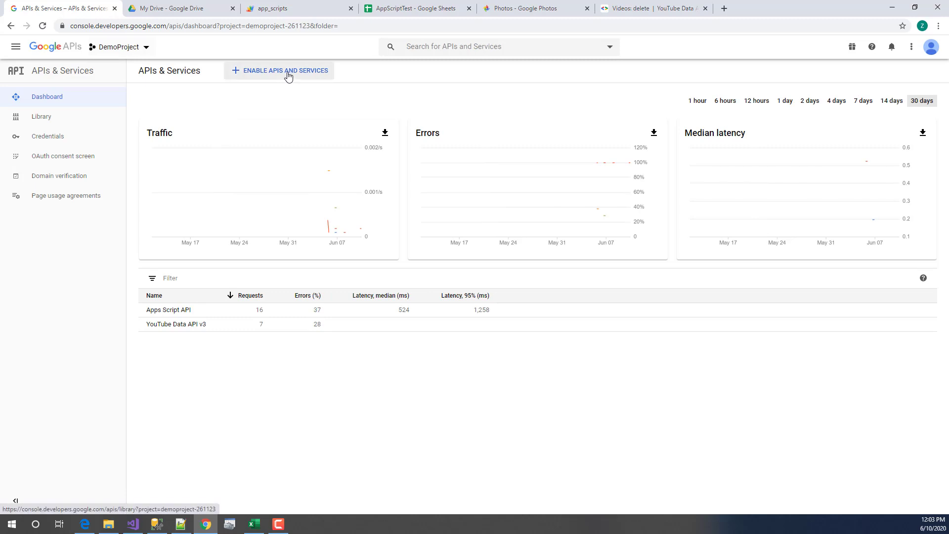
- Confirm YouTube Data API v3 shows Enabled in the API Library, then return to the dashboard
left_click(288, 72)
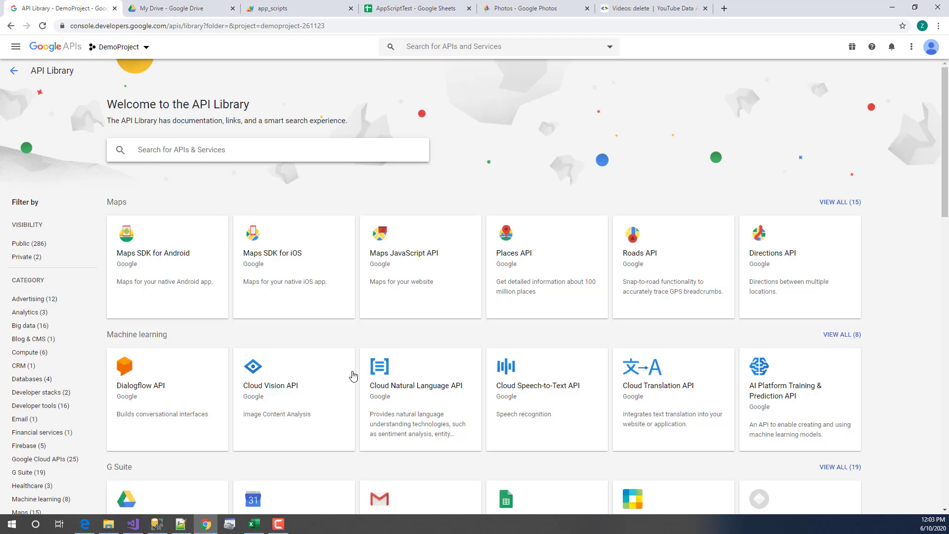
scroll(392, 387, "down", 6)
scroll(390, 405, "up", 6)
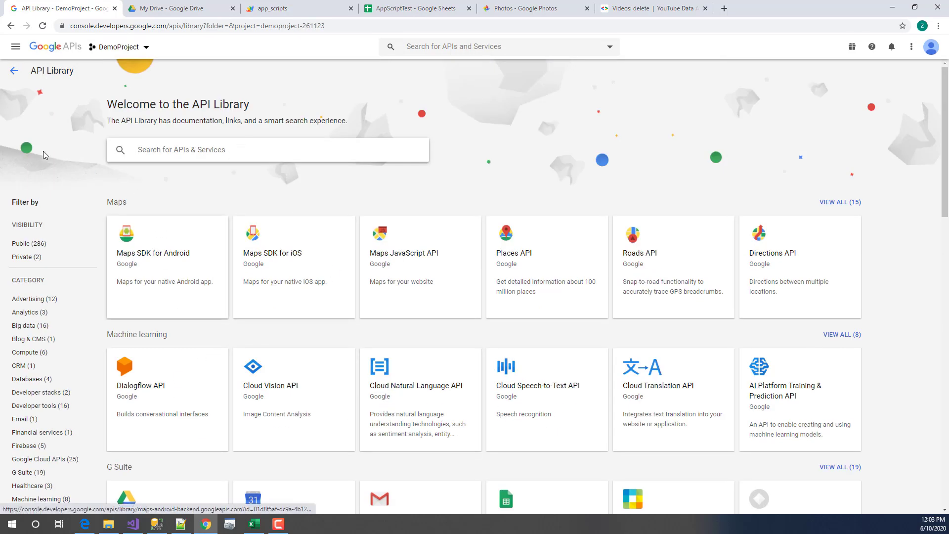
scroll(311, 409, "down", 7)
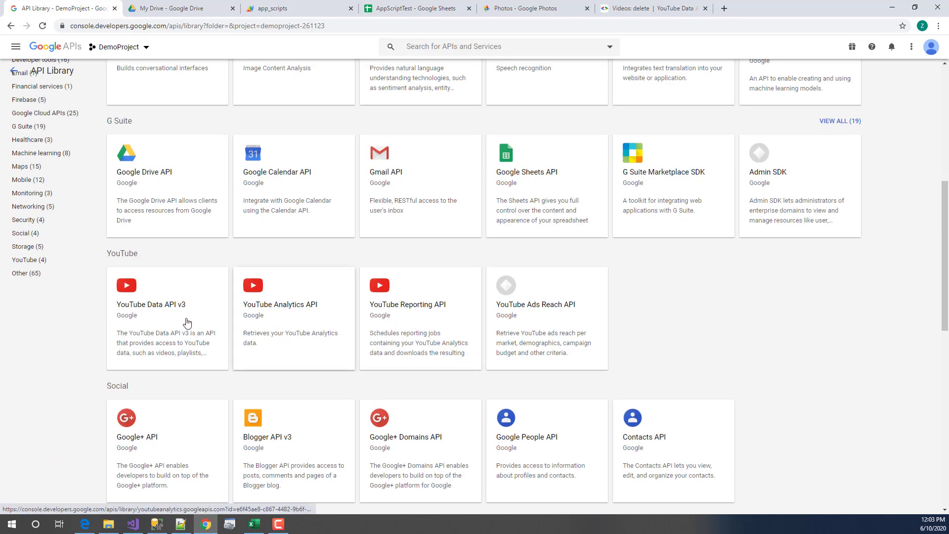
left_click(152, 321)
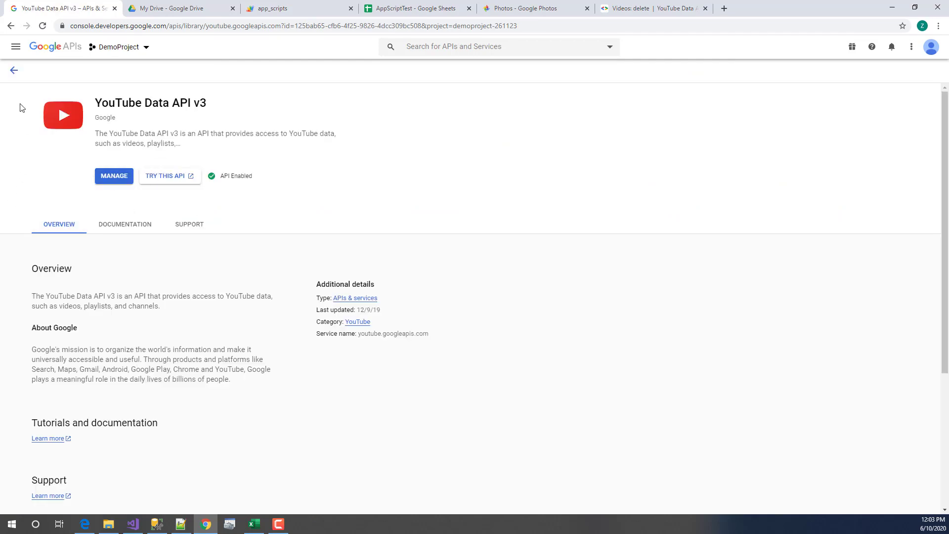
left_click_drag(219, 176, 253, 177)
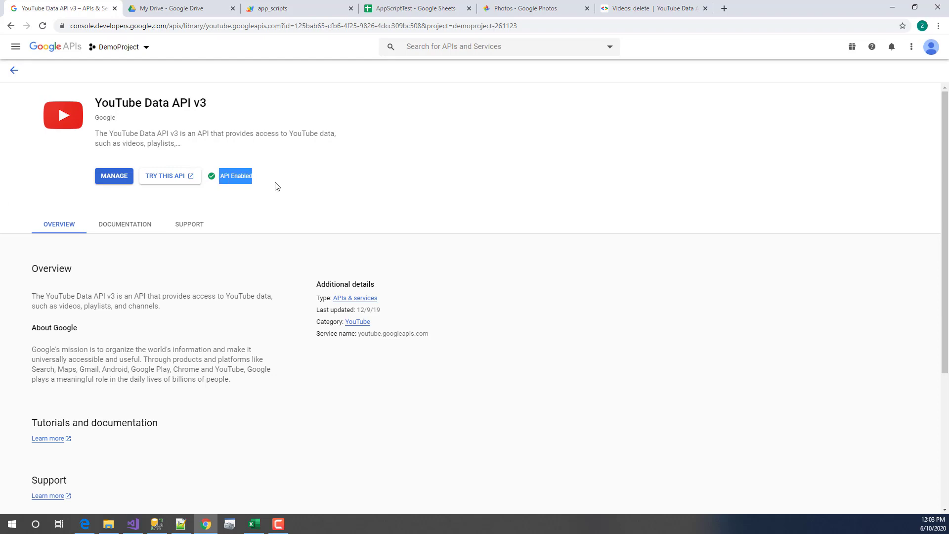
left_click(236, 179)
left_click(9, 26)
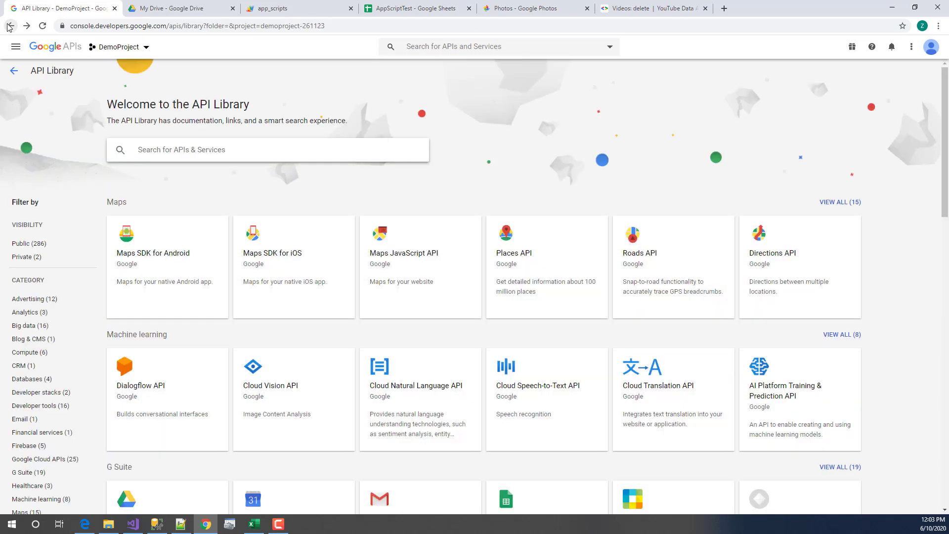
left_click(9, 27)
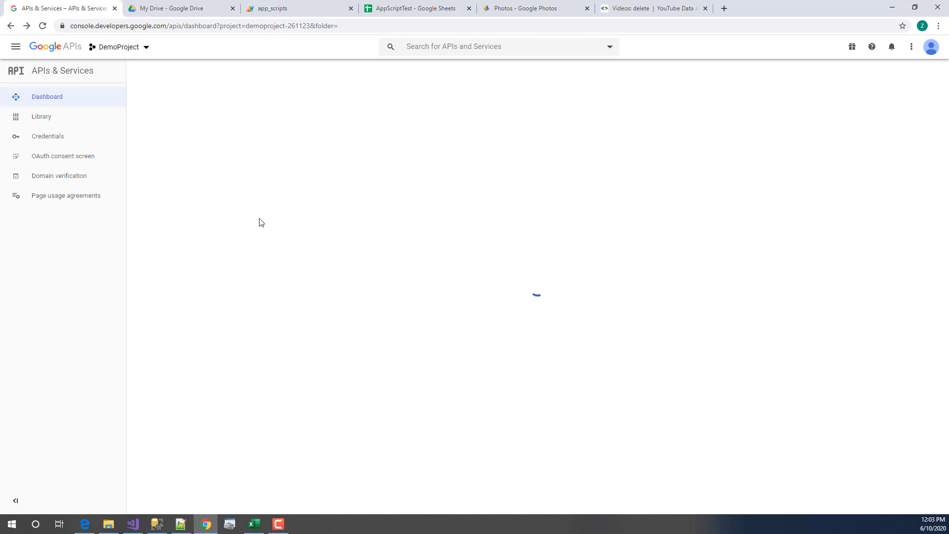
left_click(50, 161)
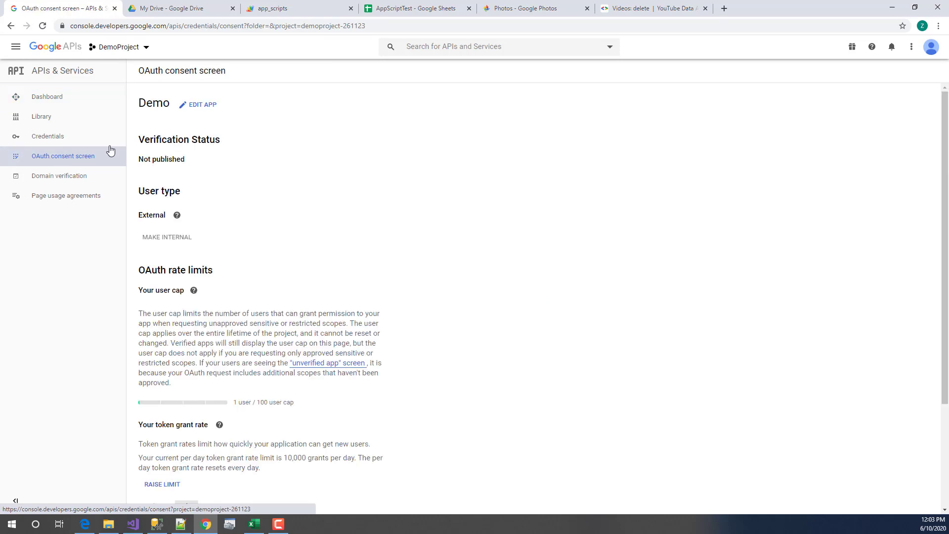
- Open DemoProject's Credentials page and review its OAuth 2.0 Client IDs section
scroll(305, 435, "down", 2)
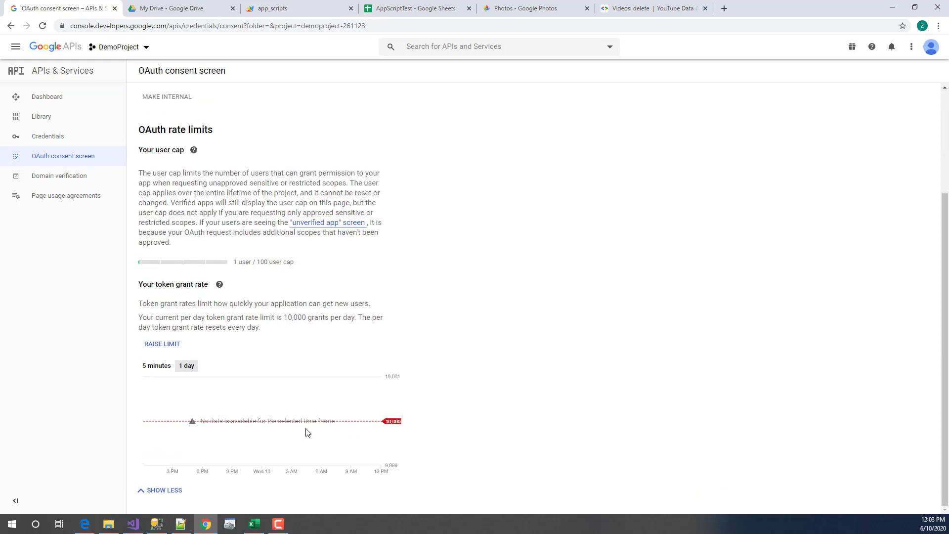
scroll(305, 430, "up", 3)
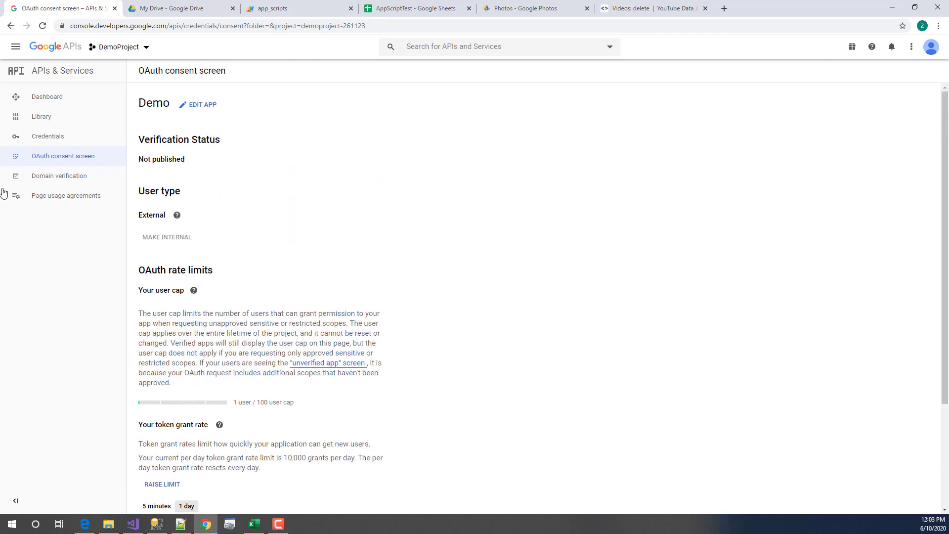
left_click(10, 27)
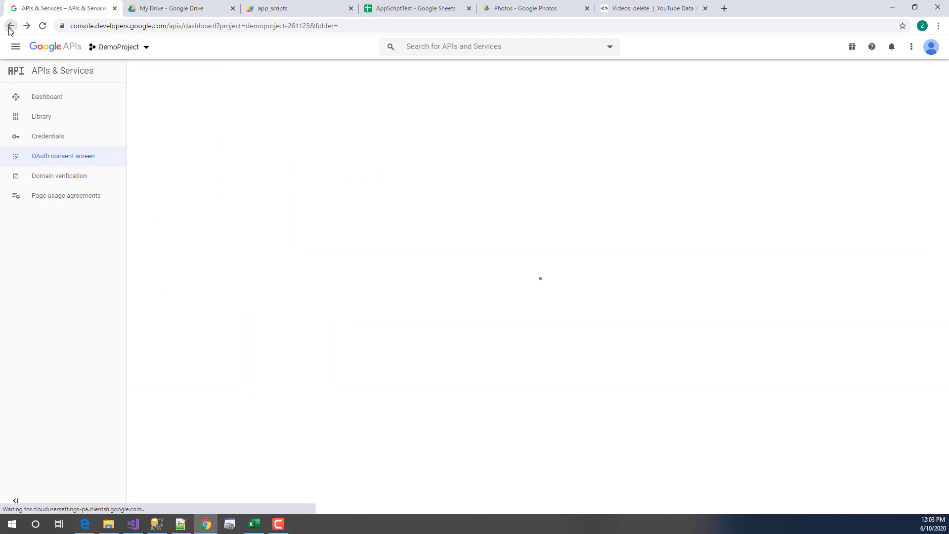
left_click(48, 138)
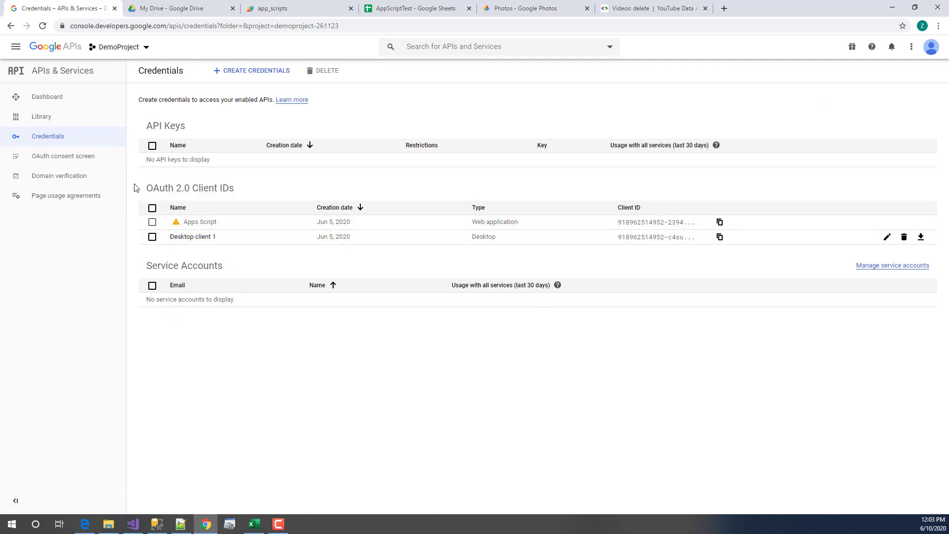
left_click_drag(147, 190, 235, 182)
left_click(243, 189)
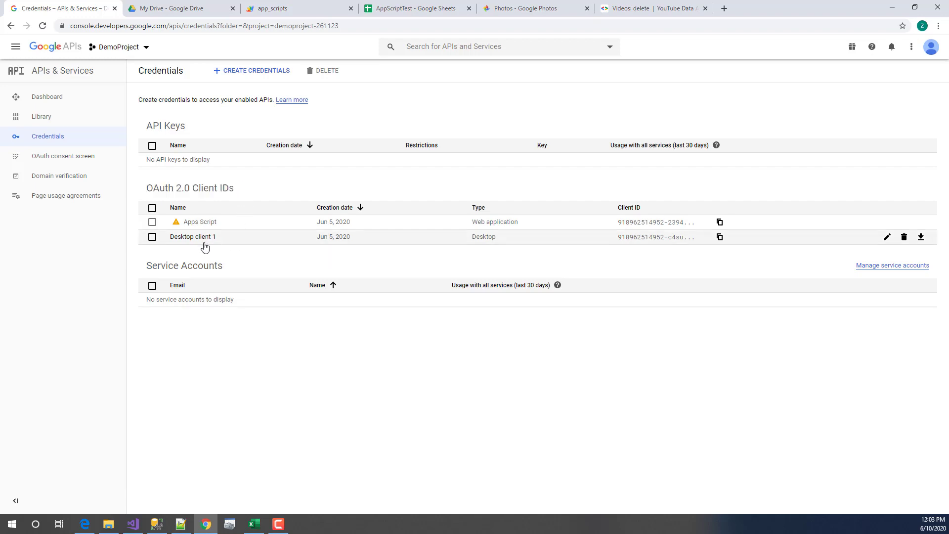
- Start a Desktop app OAuth client ID, then cancel it without creating anything
left_click(242, 74)
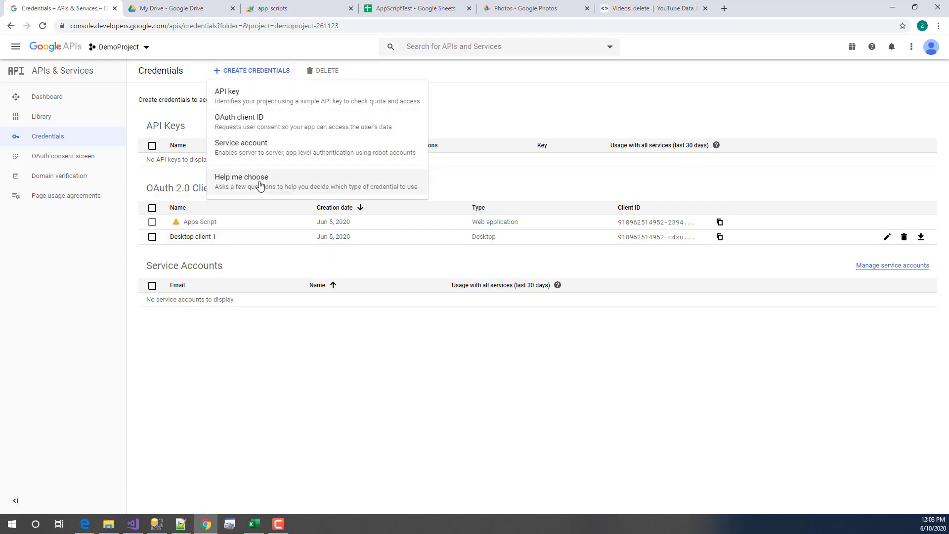
left_click(267, 123)
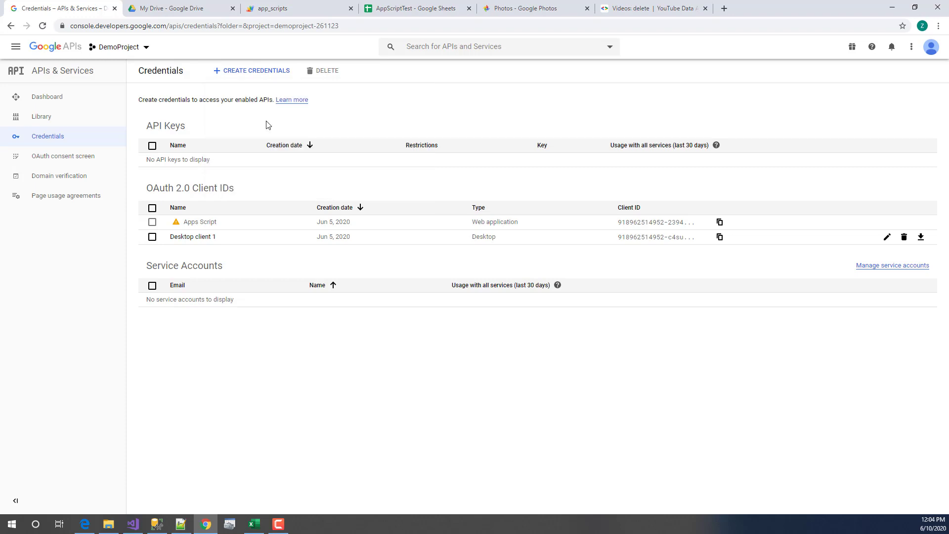
left_click(231, 149)
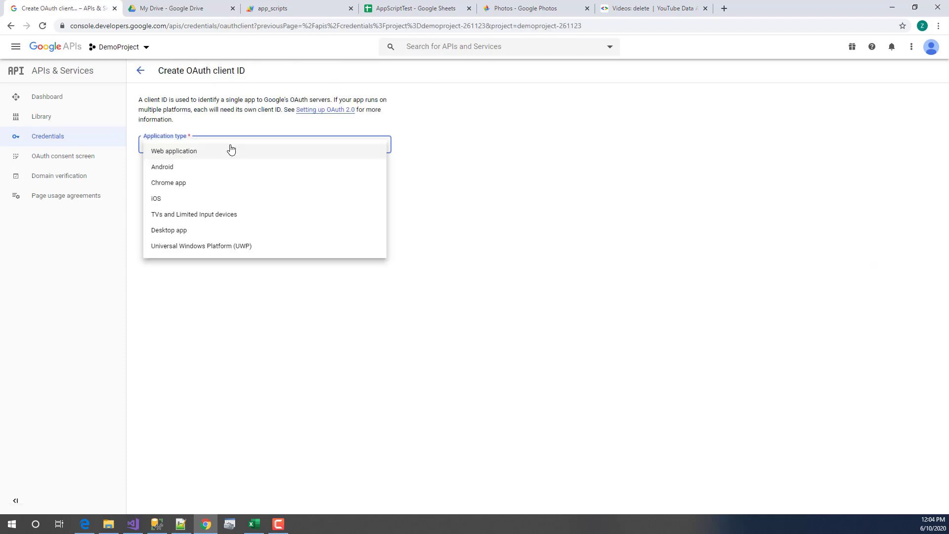
left_click(216, 230)
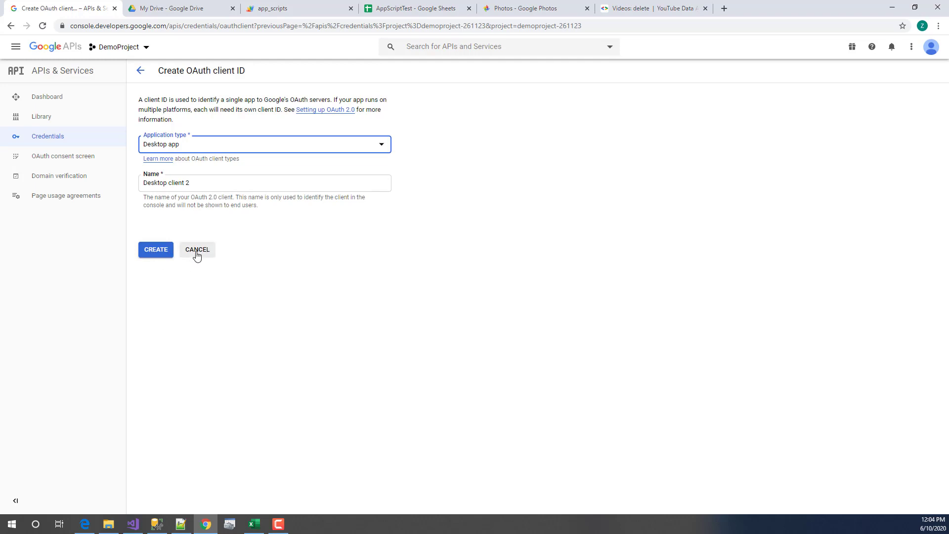
left_click(197, 249)
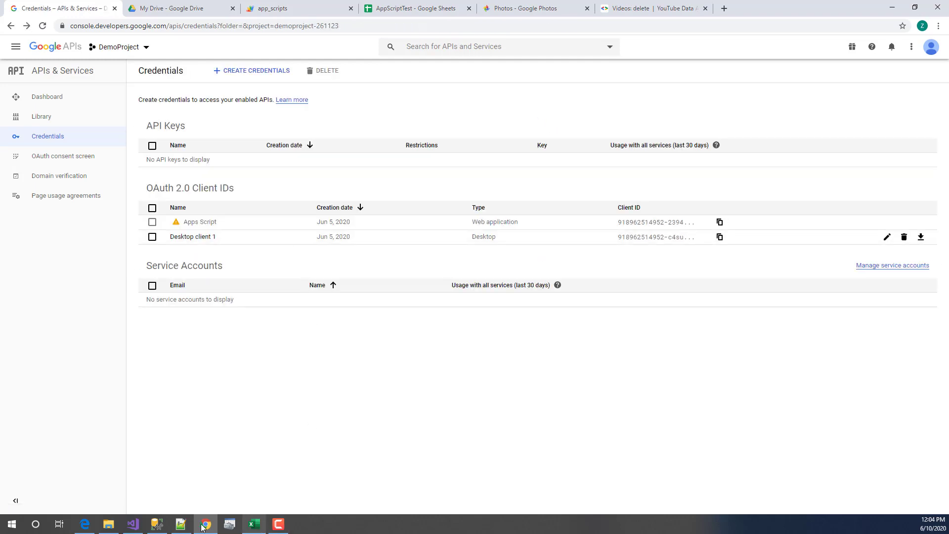
left_click(132, 523)
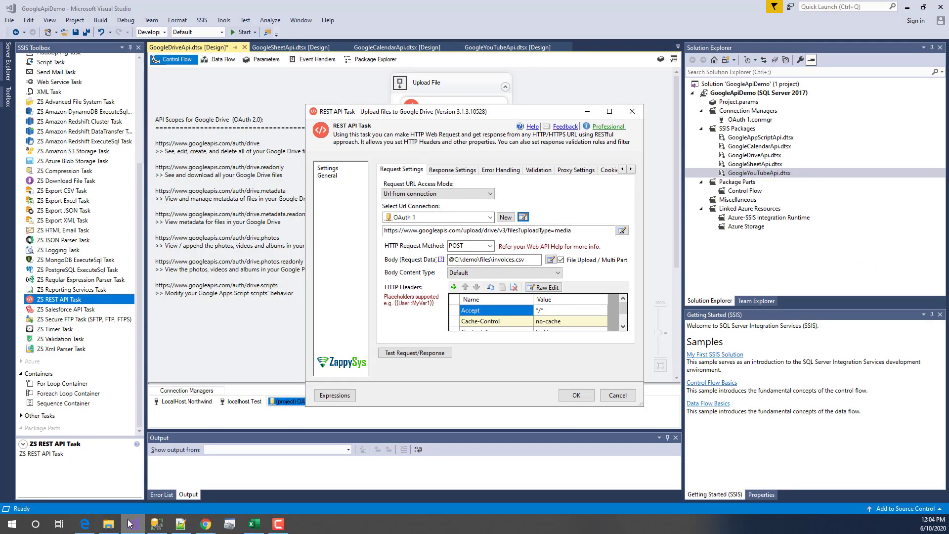
- Reopen the OAuth 1 connection editor and leave it on Use Default OAuth App, not a custom app
left_click(523, 217)
left_click(398, 226)
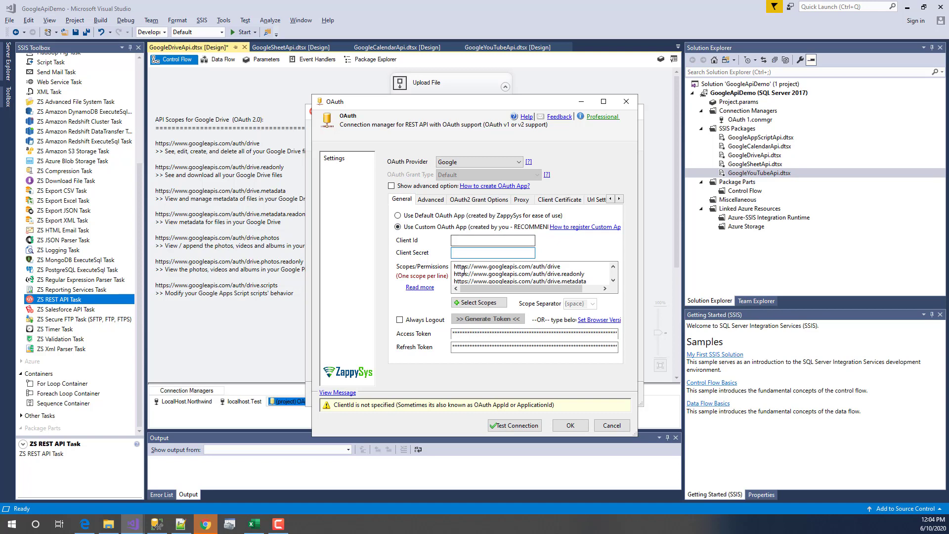
left_click(423, 216)
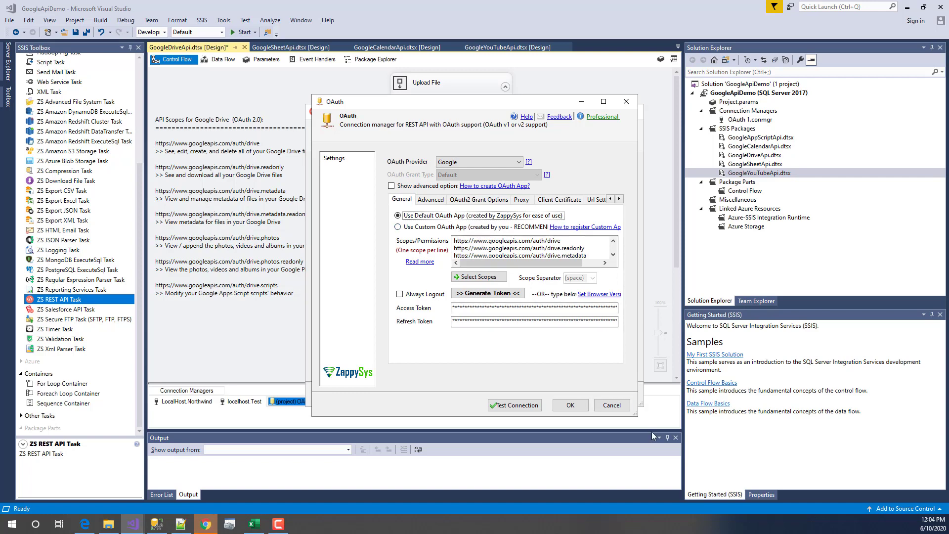
- Cancel the OAuth and REST API Task editors, glance at My Drive, and return to GoogleDriveApi.dtsx
left_click(611, 404)
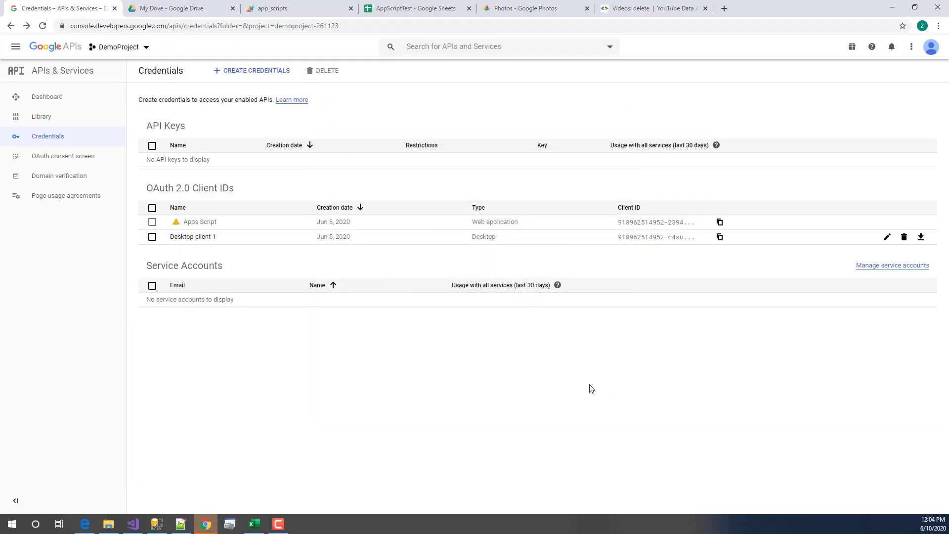
left_click(133, 525)
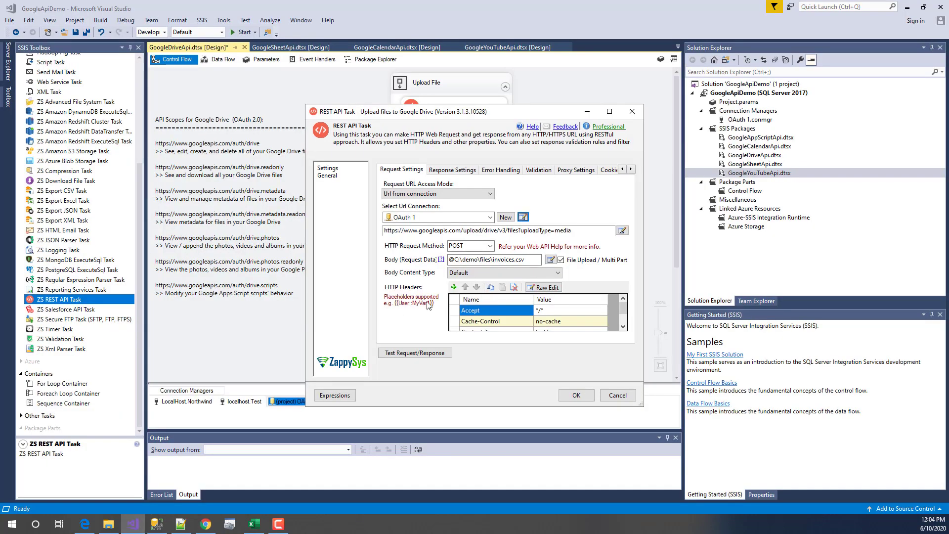
left_click(617, 395)
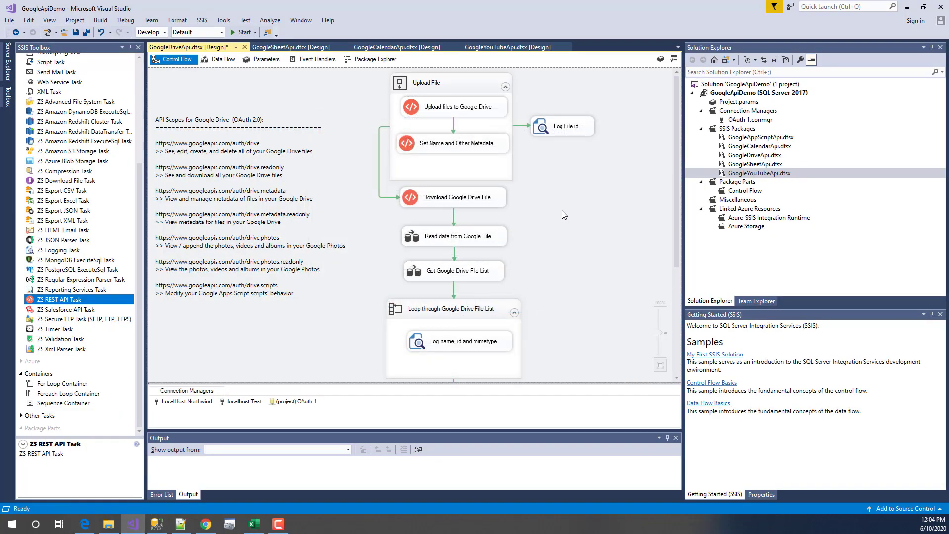
left_click(466, 105)
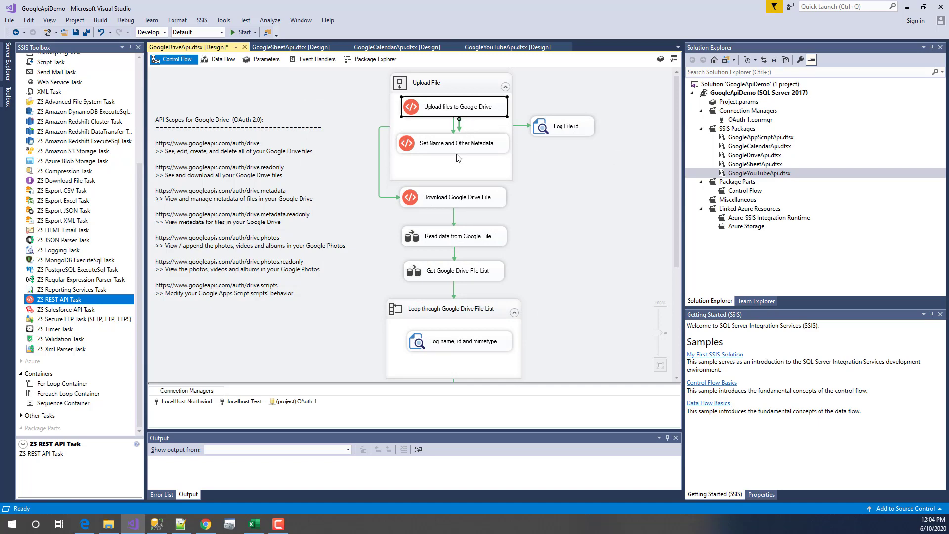
left_click(205, 524)
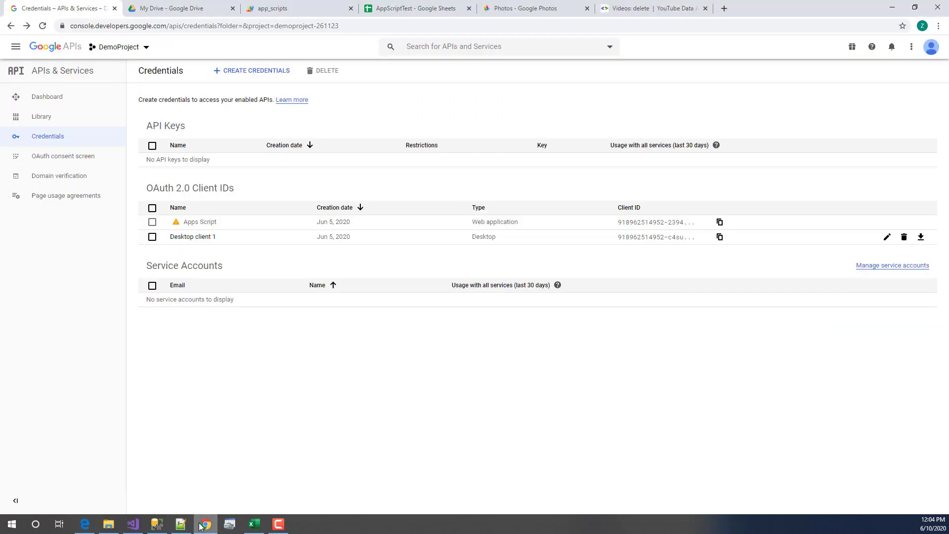
left_click(157, 6)
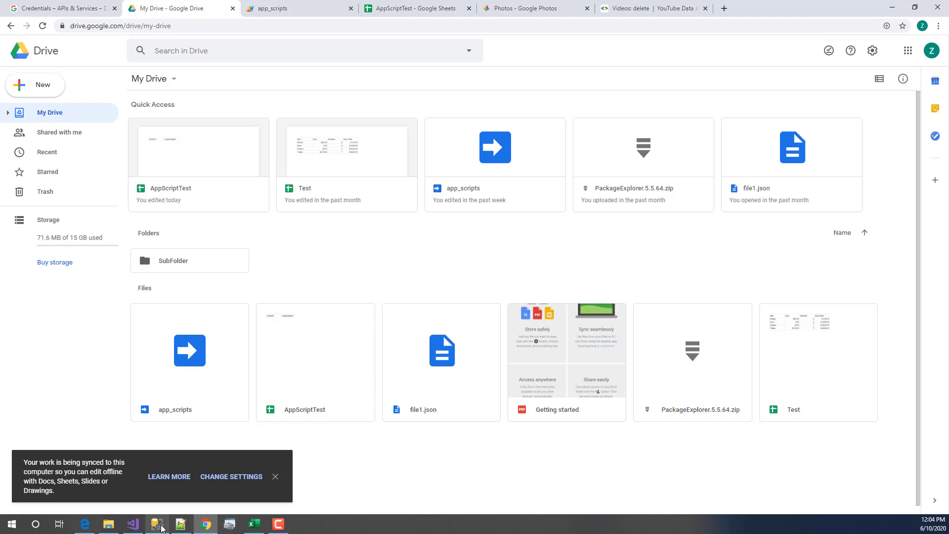
left_click(136, 528)
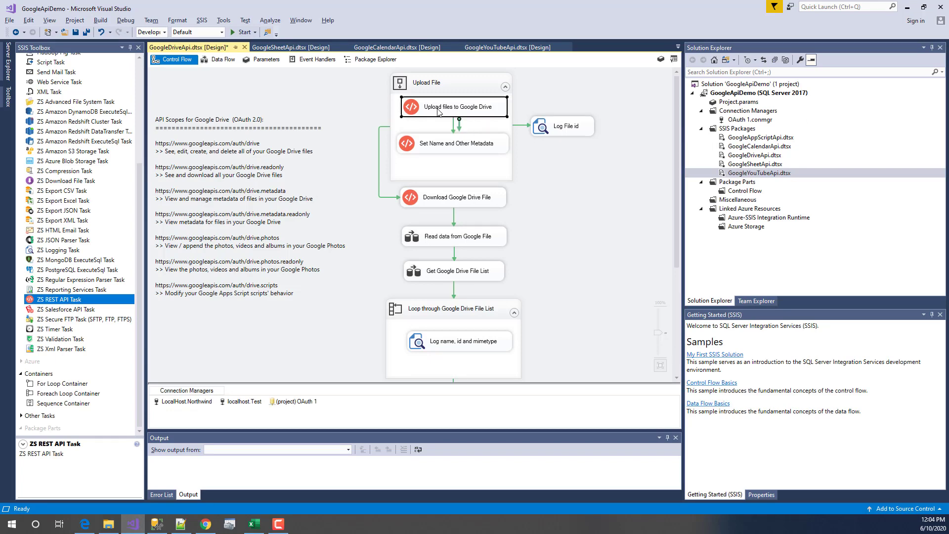
- Check the upload task's URL for posting C:\demo\files\invoices.csv, then bring Chrome's My Drive forward
double_click(458, 113)
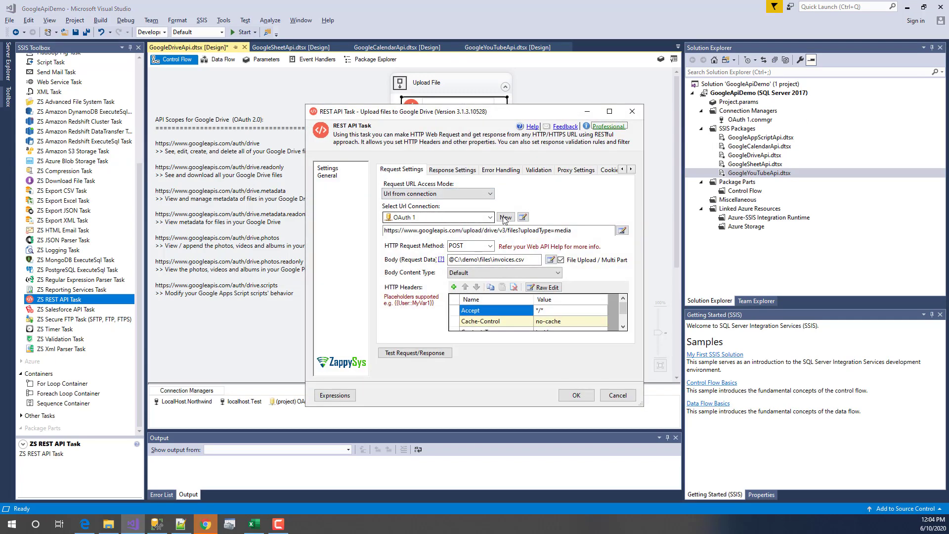
left_click(584, 234)
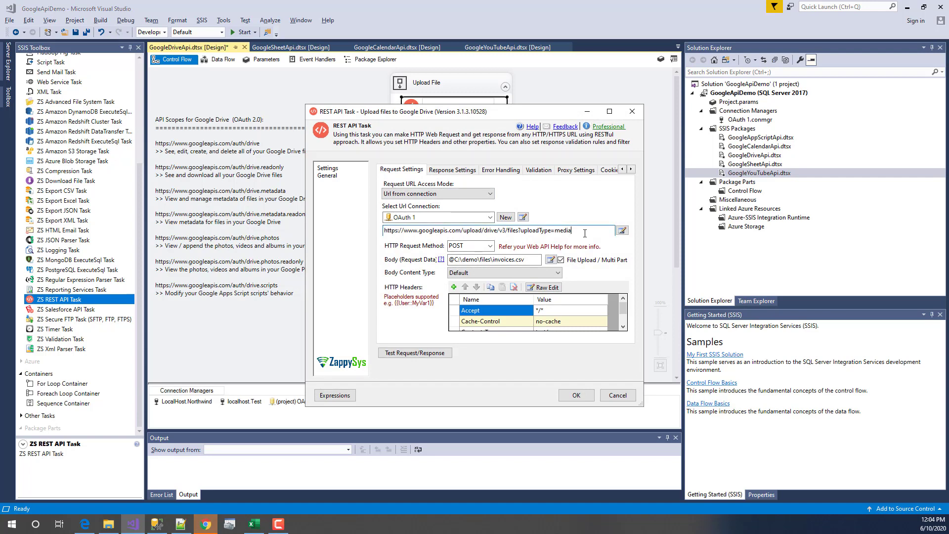
key("ctrl+a")
left_click(494, 231)
mouse_move(214, 526)
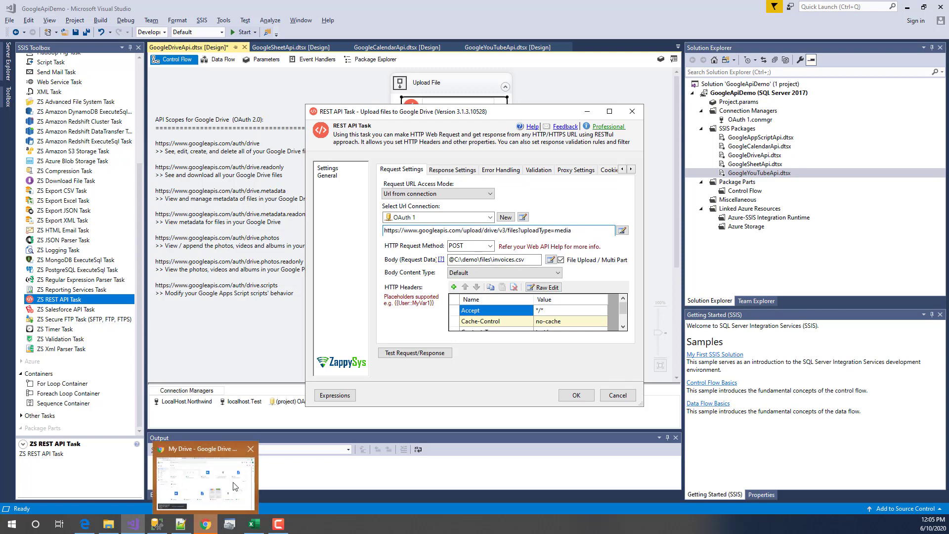
left_click(243, 496)
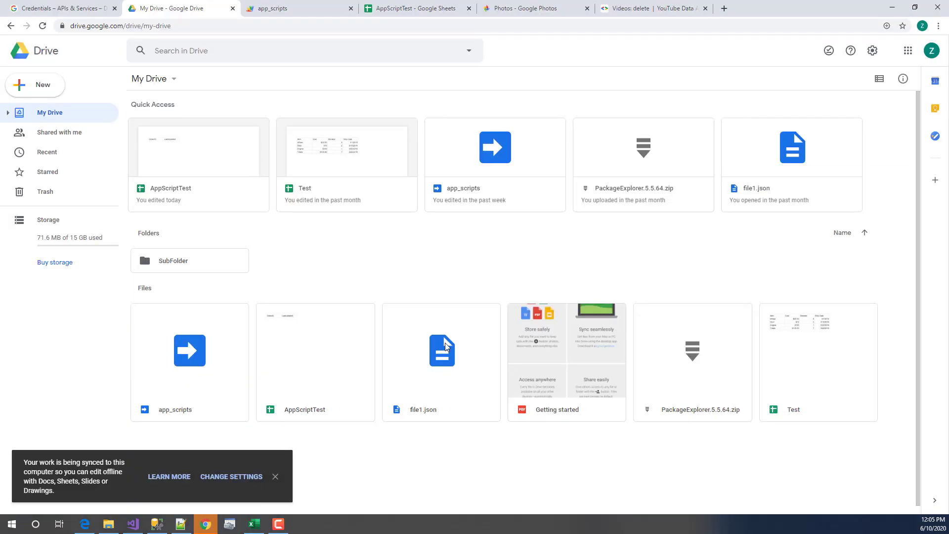
- Search for 'call Google Driver API Upload' in a new Chrome tab
left_click(724, 8)
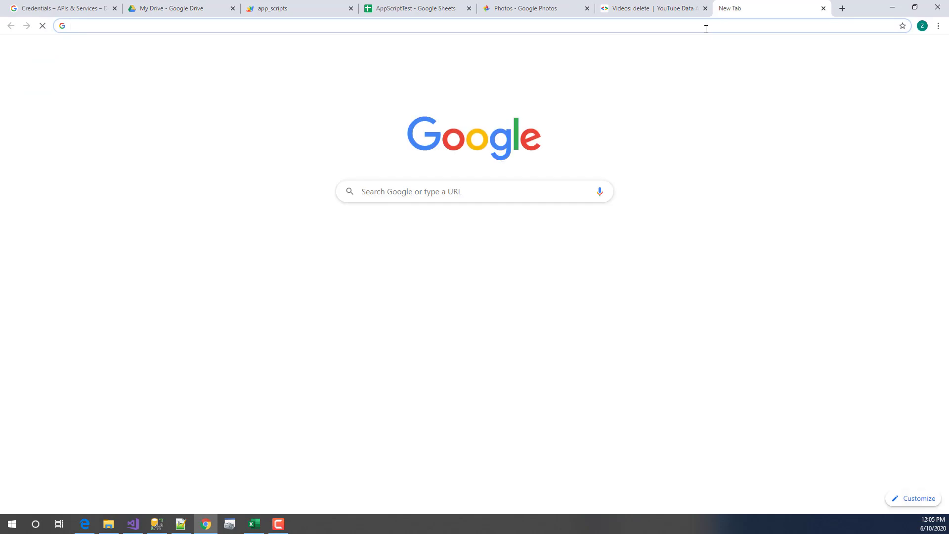
type("call Google ")
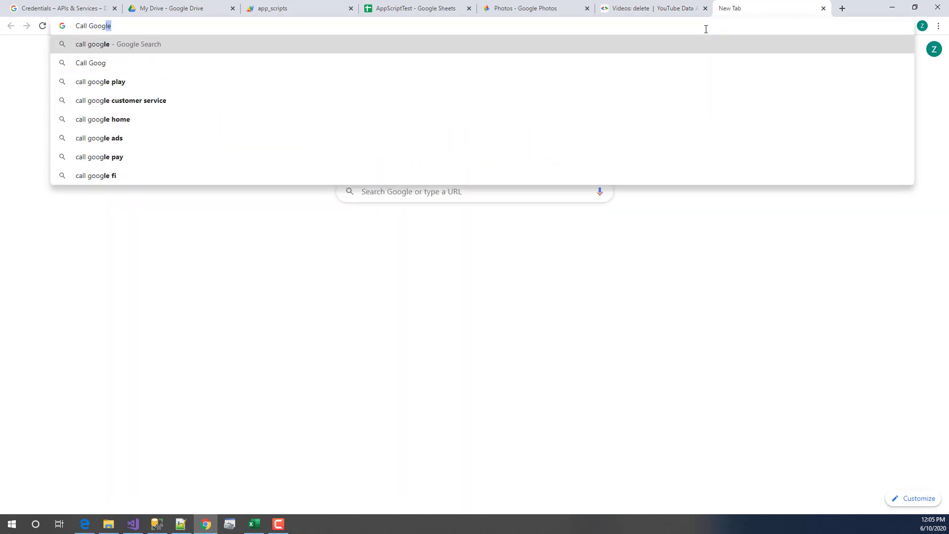
type("Driver AP")
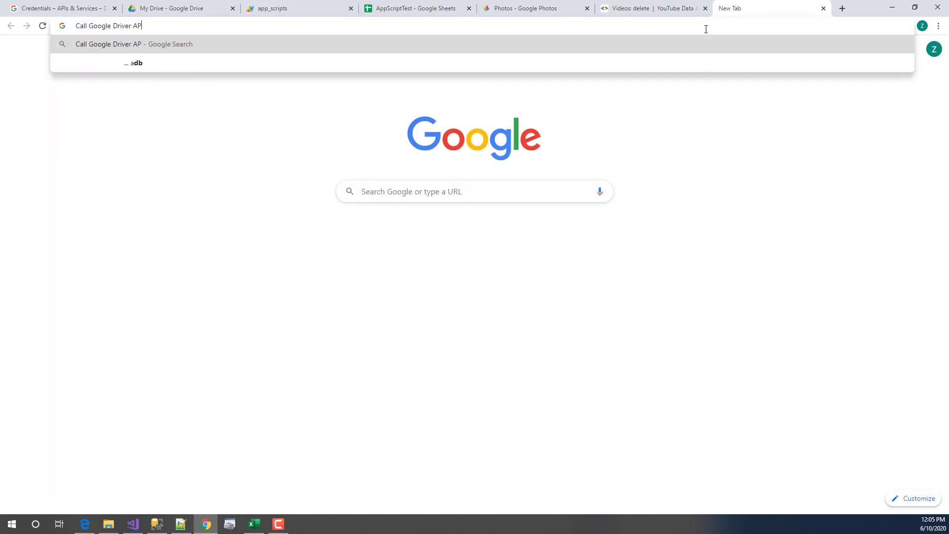
type("I Upload")
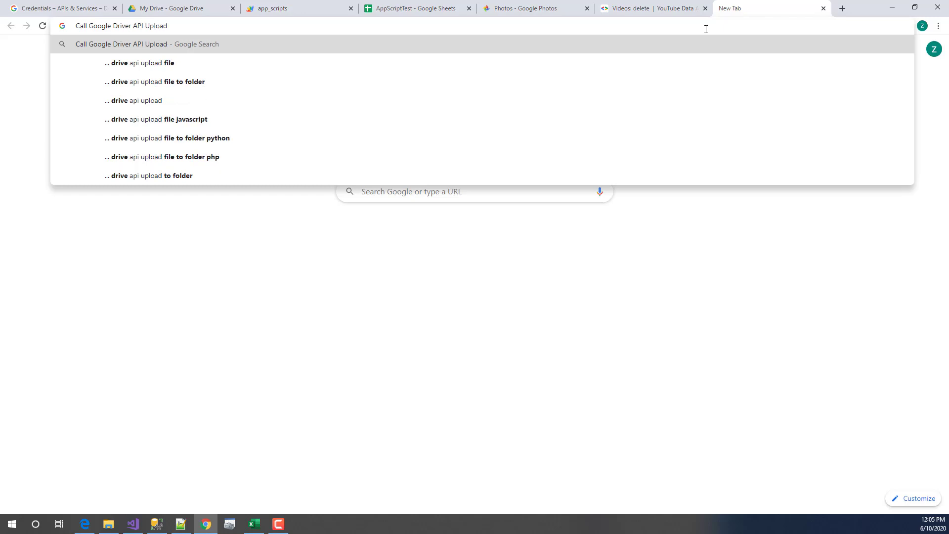
key("Return")
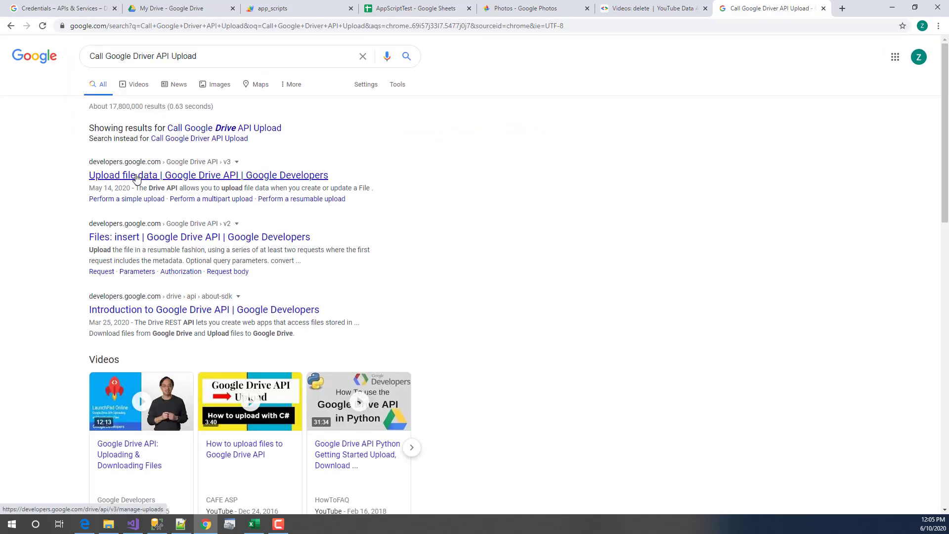
- Go from the Upload file data guide to the Drive API v3 Reference and expand the Drives methods
left_click(136, 176)
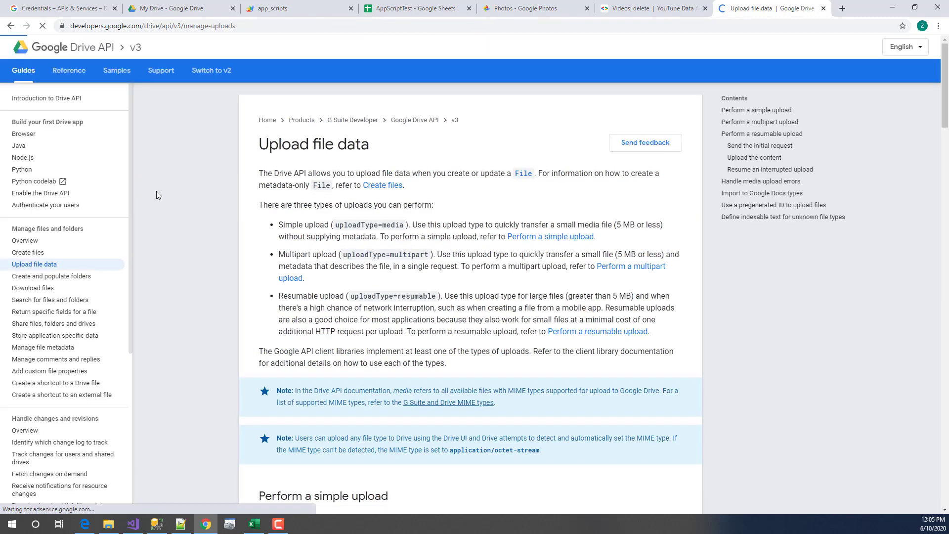
scroll(363, 288, "down", 3)
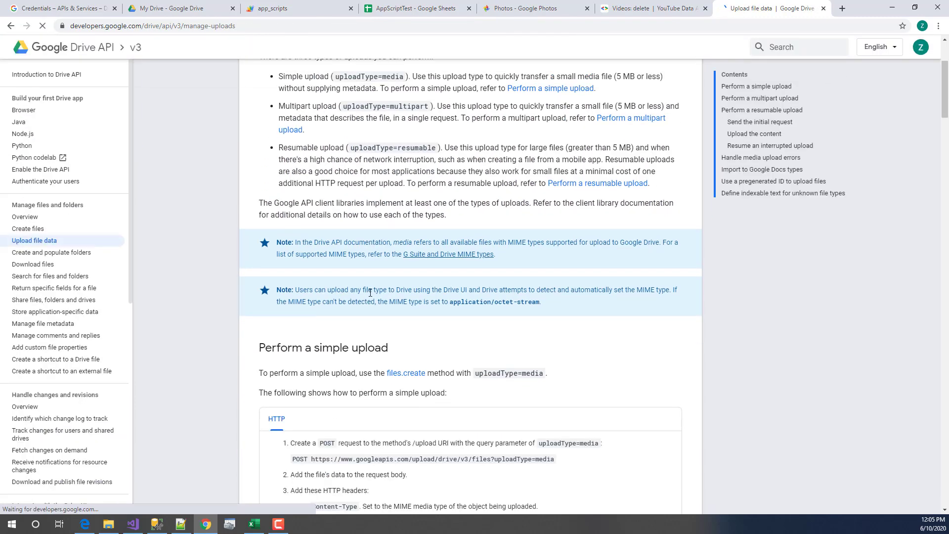
scroll(370, 293, "up", 3)
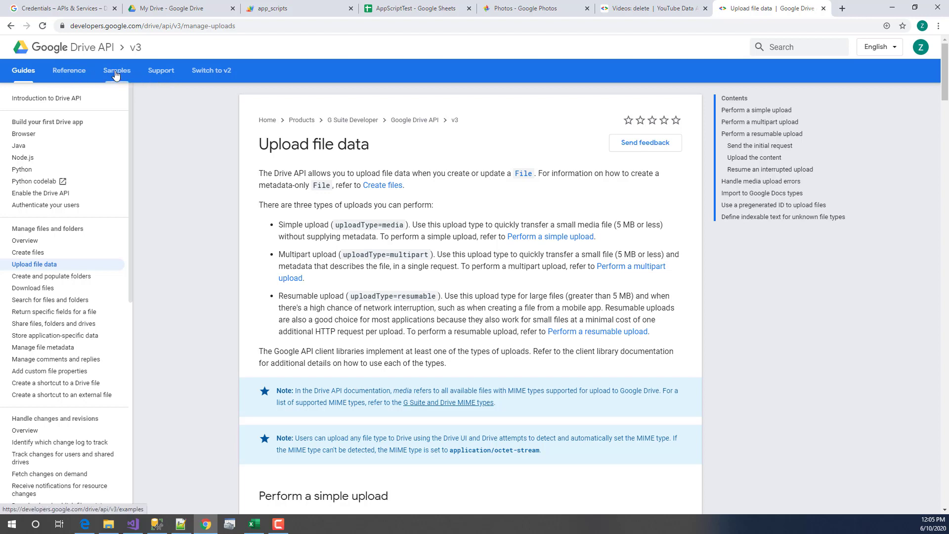
left_click(65, 72)
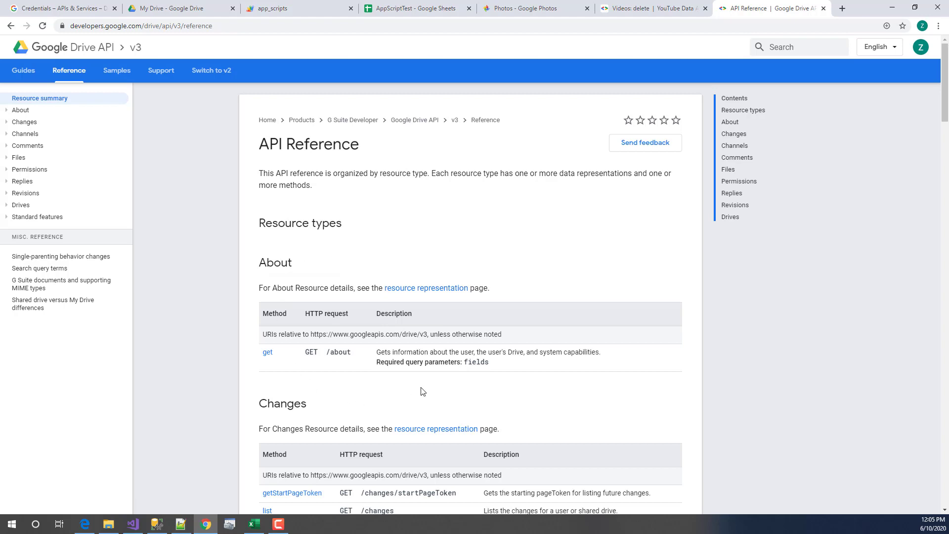
scroll(405, 388, "down", 5)
scroll(398, 389, "up", 5)
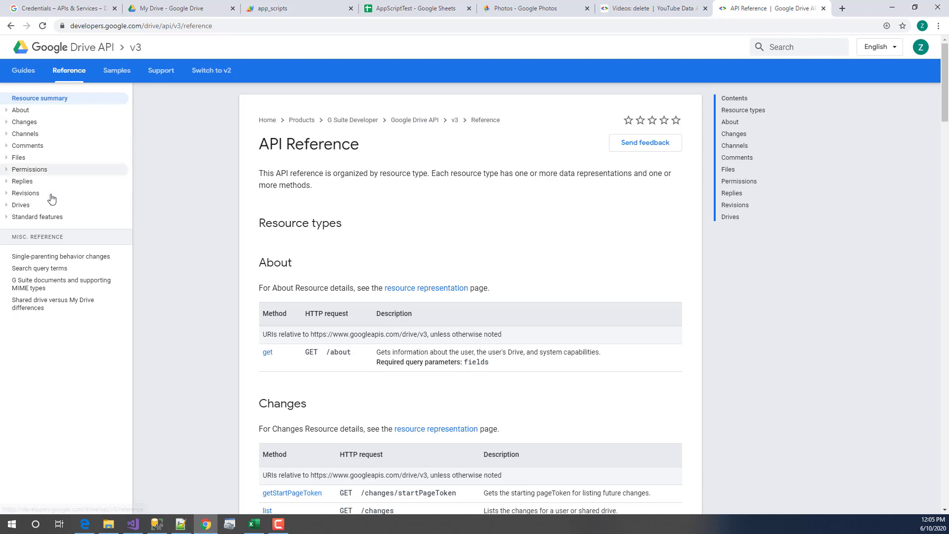
left_click(7, 206)
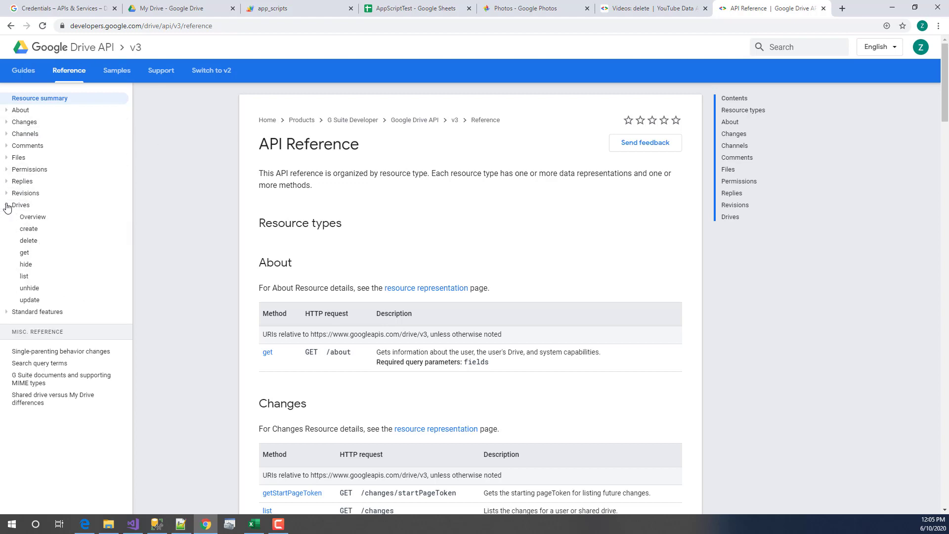
- Open the Drives: create method page and look over its drives endpoint URL
left_click(35, 232)
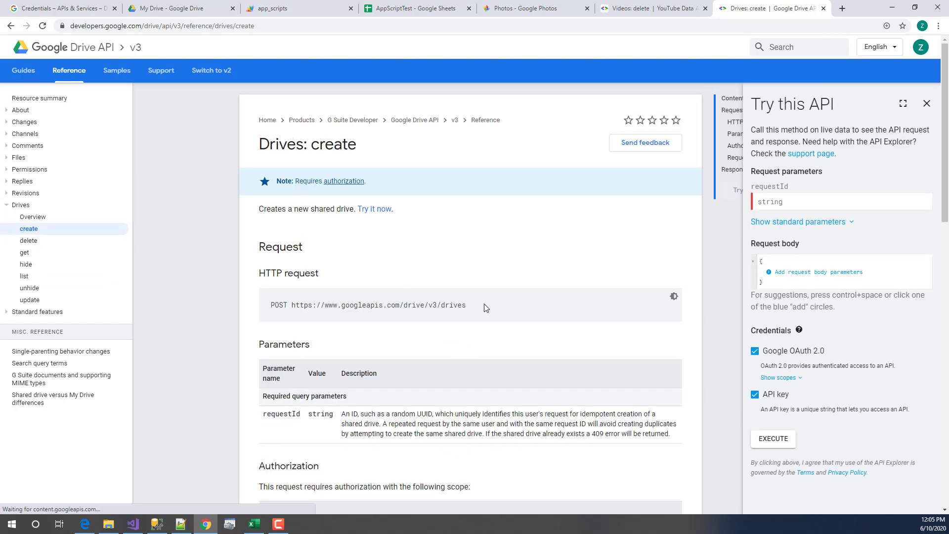
left_click_drag(477, 304, 326, 321)
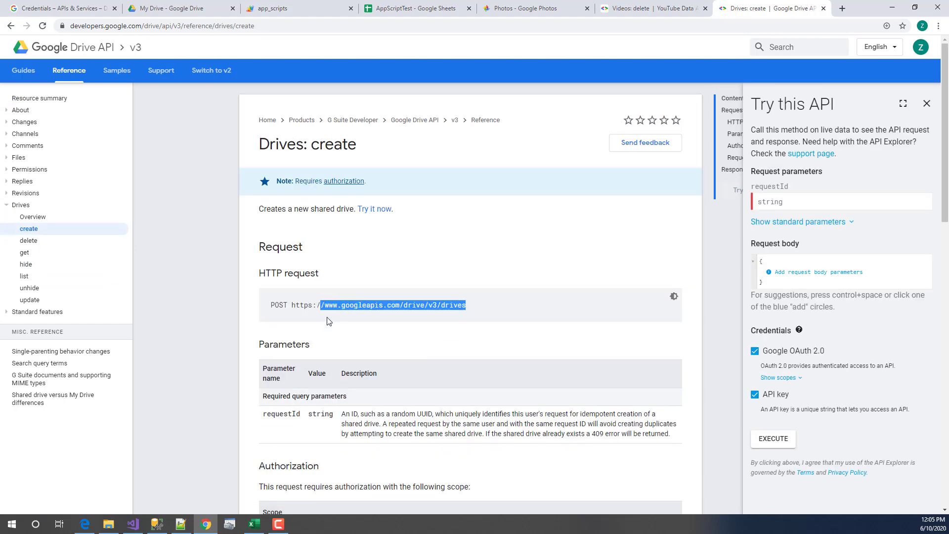
left_click(193, 348)
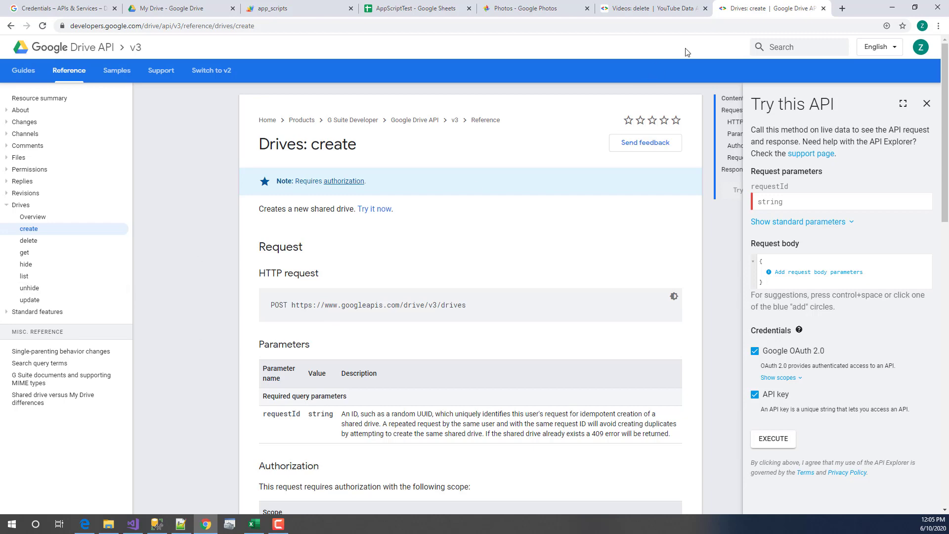
scroll(344, 398, "down", 4)
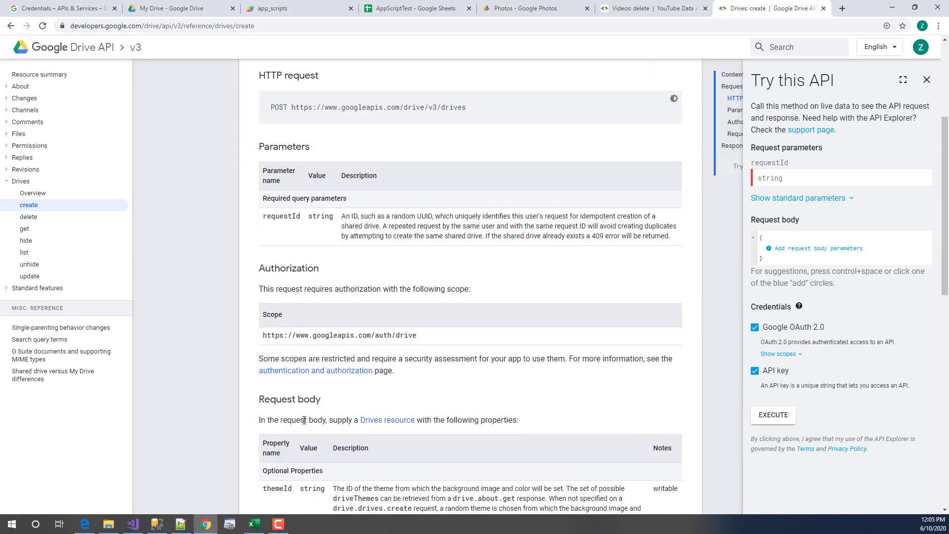
scroll(276, 404, "up", 4)
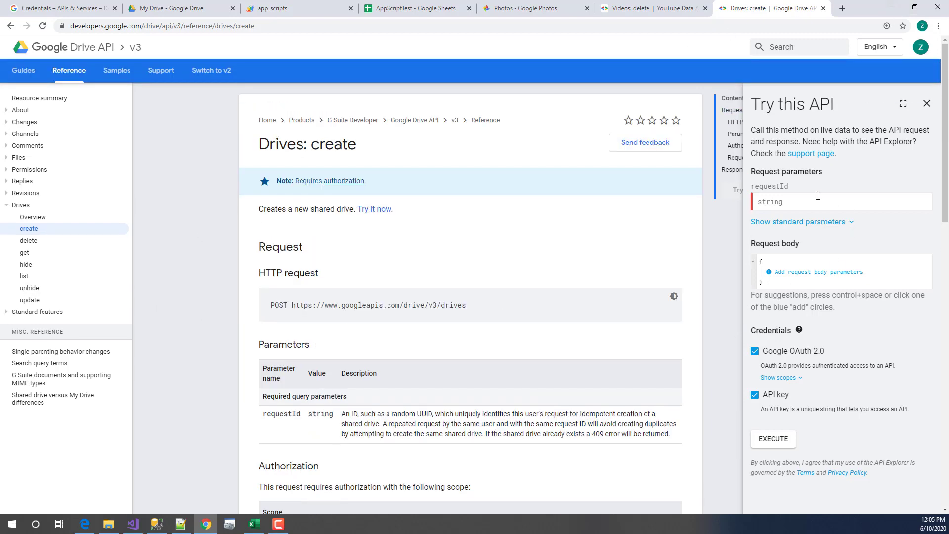
- Review the requestId field and the available request body properties, then minimize Chrome
left_click(793, 200)
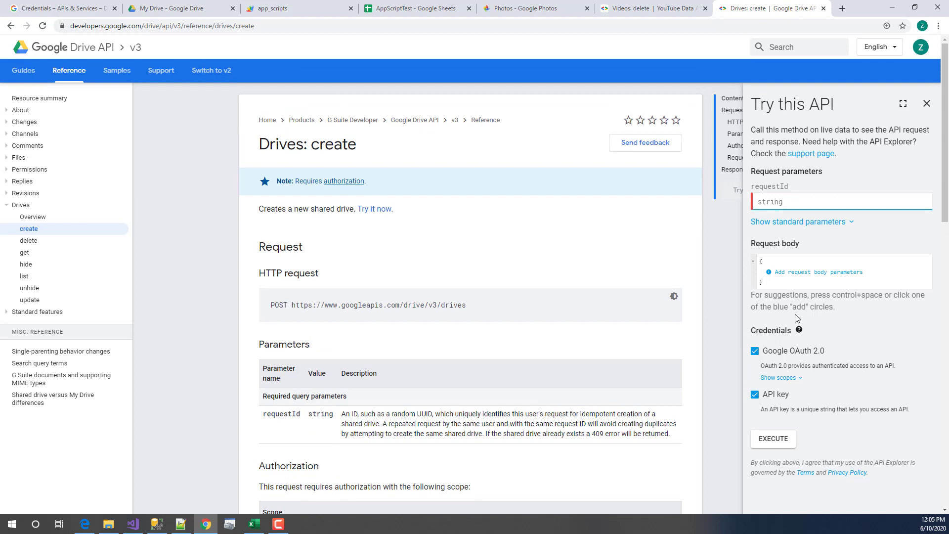
left_click(783, 272)
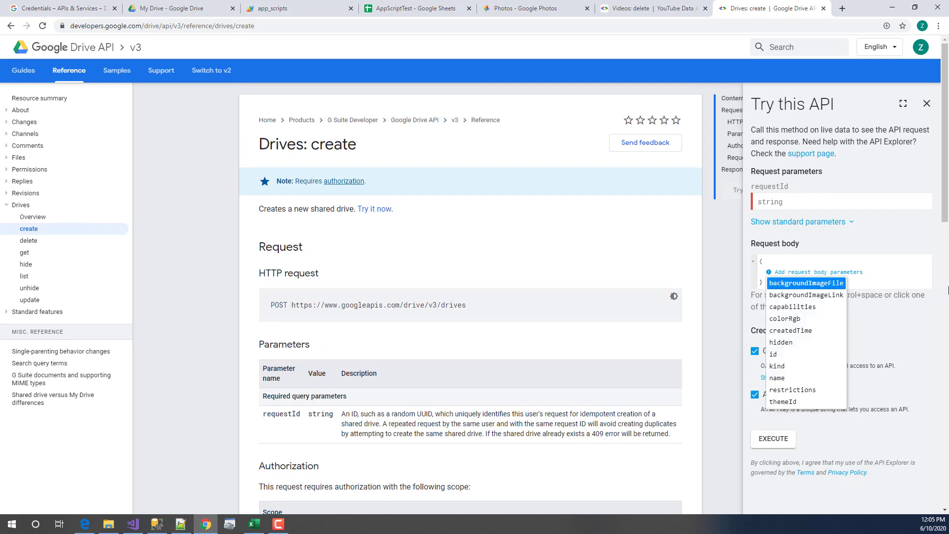
left_click(760, 464)
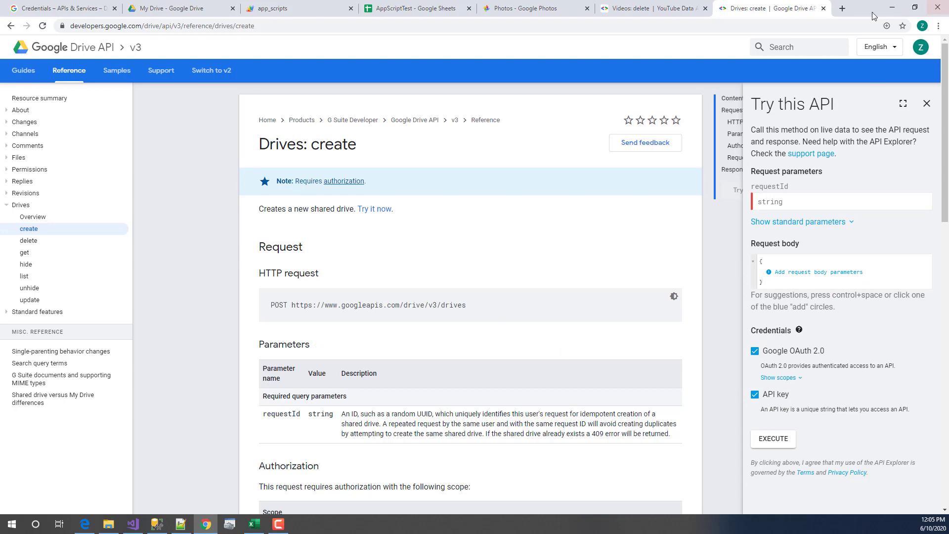
left_click(895, 11)
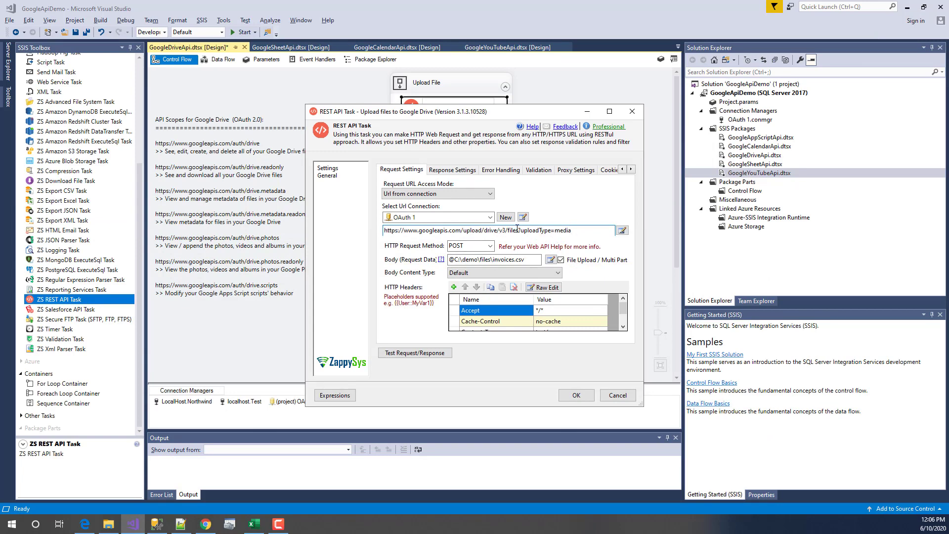
- Check the upload URL's files endpoint and uploadType=media parameter, keeping POST as the method
left_click_drag(520, 230, 437, 246)
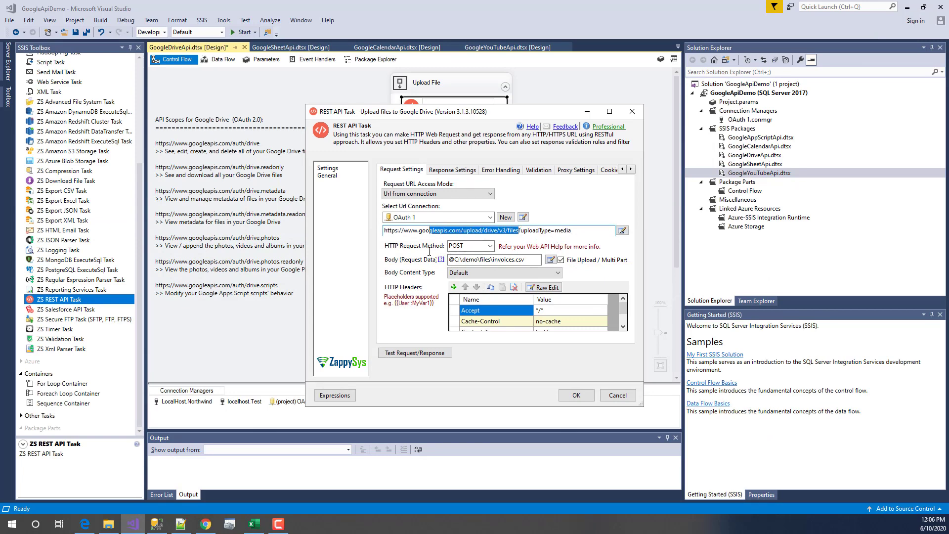
left_click(502, 230)
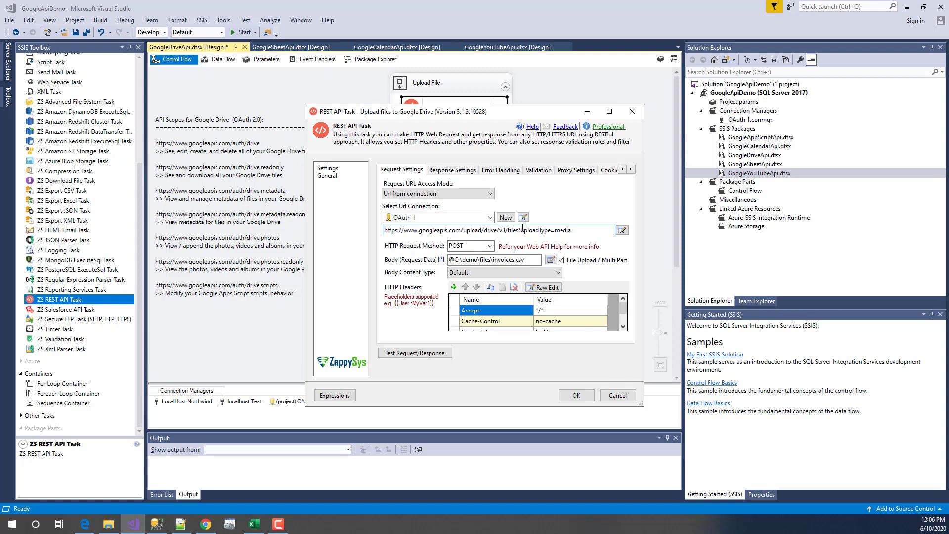
left_click(522, 230)
left_click_drag(522, 231, 585, 230)
left_click(587, 230)
left_click(490, 246)
left_click(452, 256)
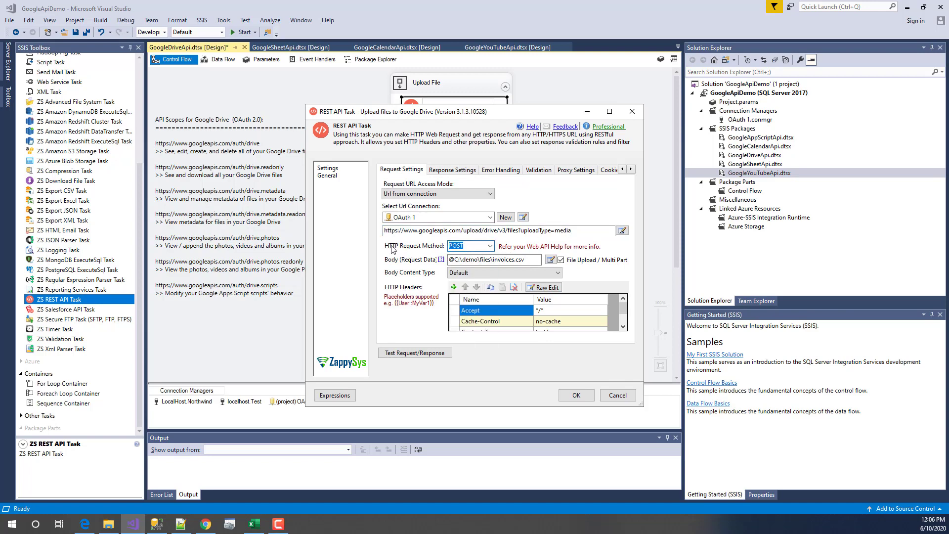
left_click(528, 260)
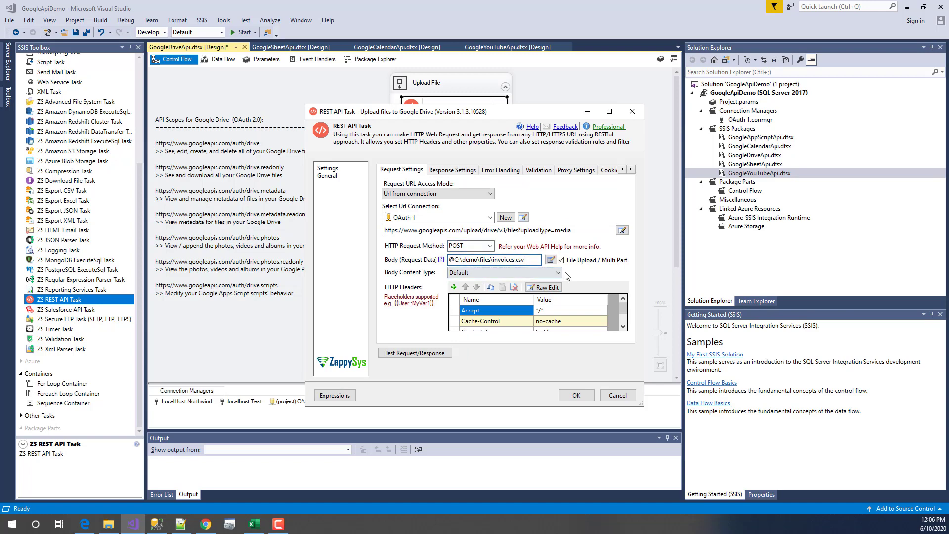
- Enlarge the REST API Task dialog and move it down-left to show the full headers list
left_click_drag(642, 406, 691, 291)
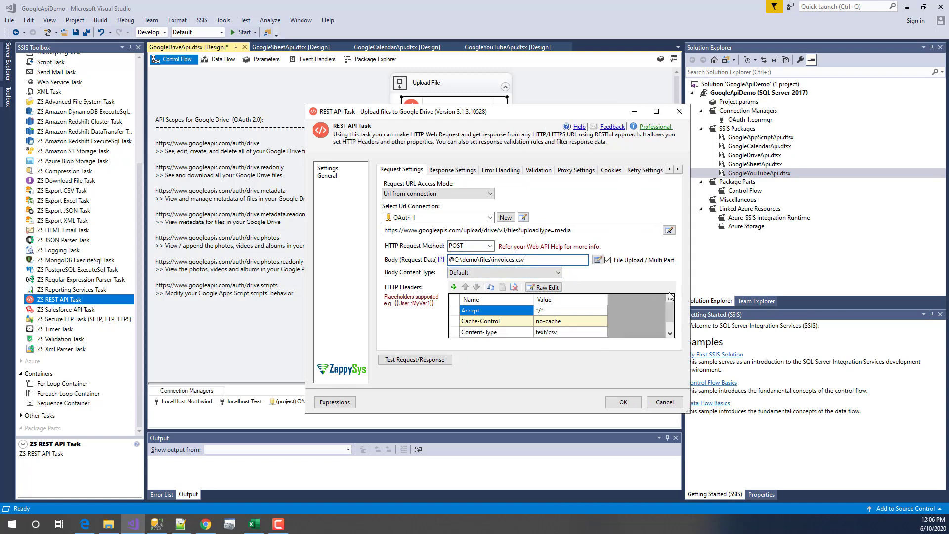
left_click_drag(543, 115, 529, 137)
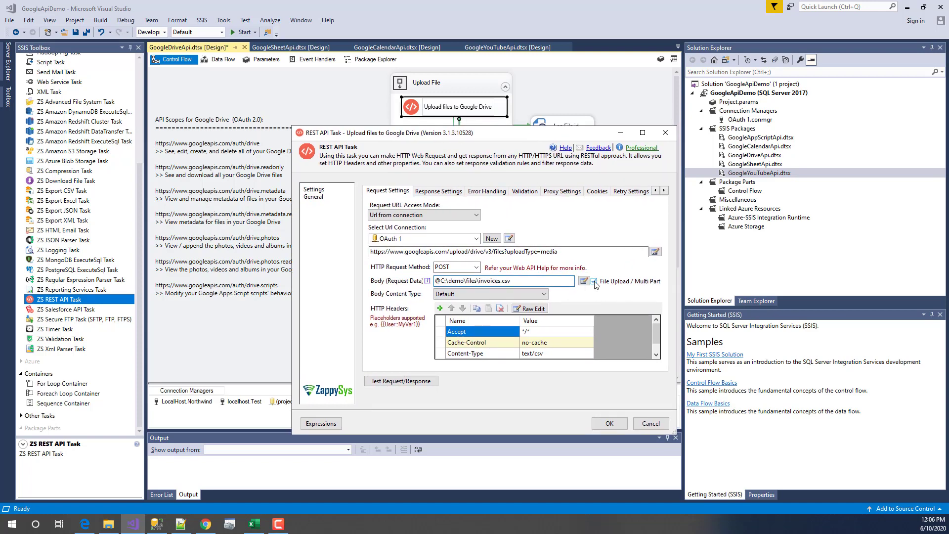
left_click(594, 282)
left_click(595, 282)
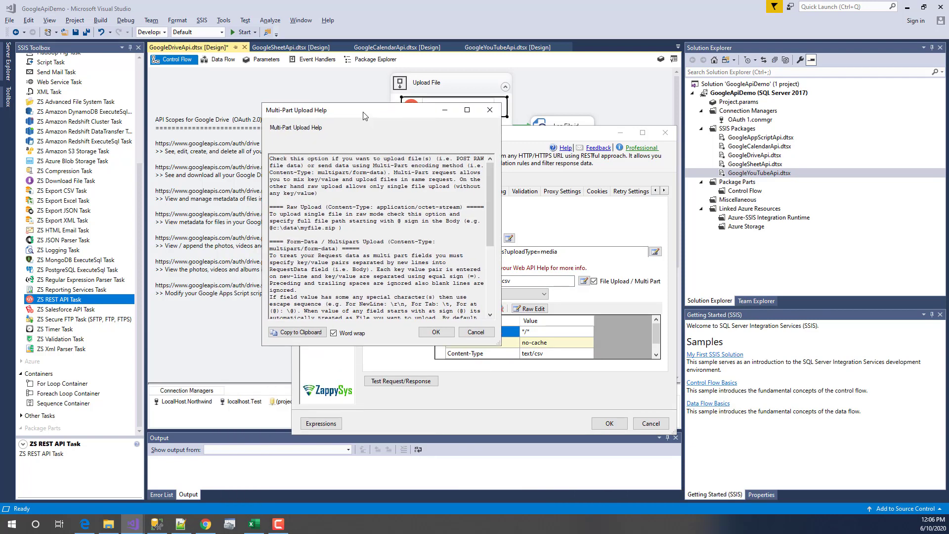
left_click_drag(495, 343, 776, 446)
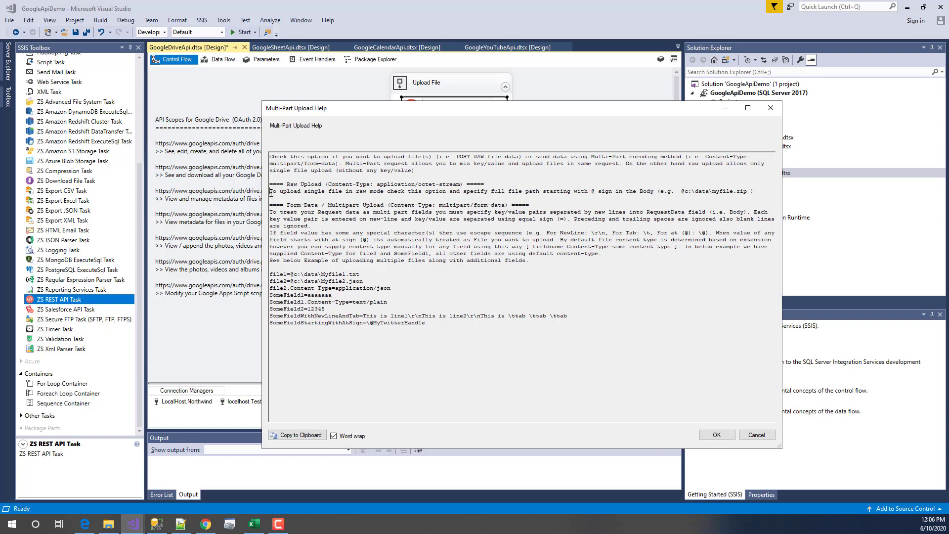
left_click_drag(271, 192, 426, 192)
left_click(566, 212)
left_click_drag(681, 191, 745, 189)
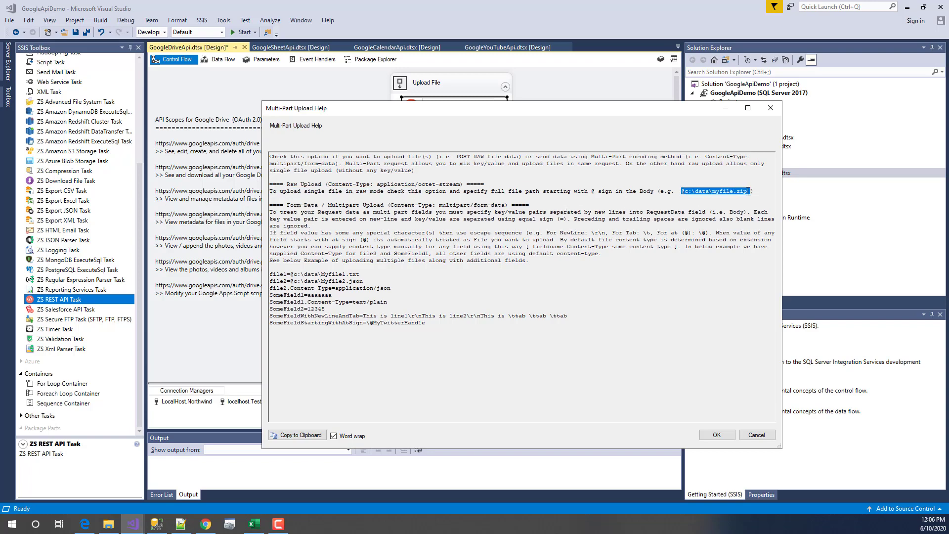
left_click(745, 195)
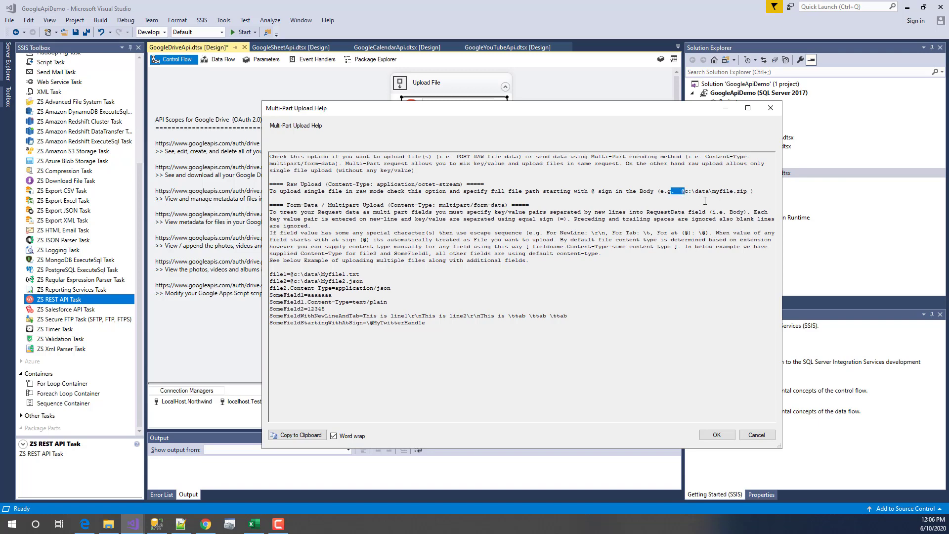
left_click(770, 107)
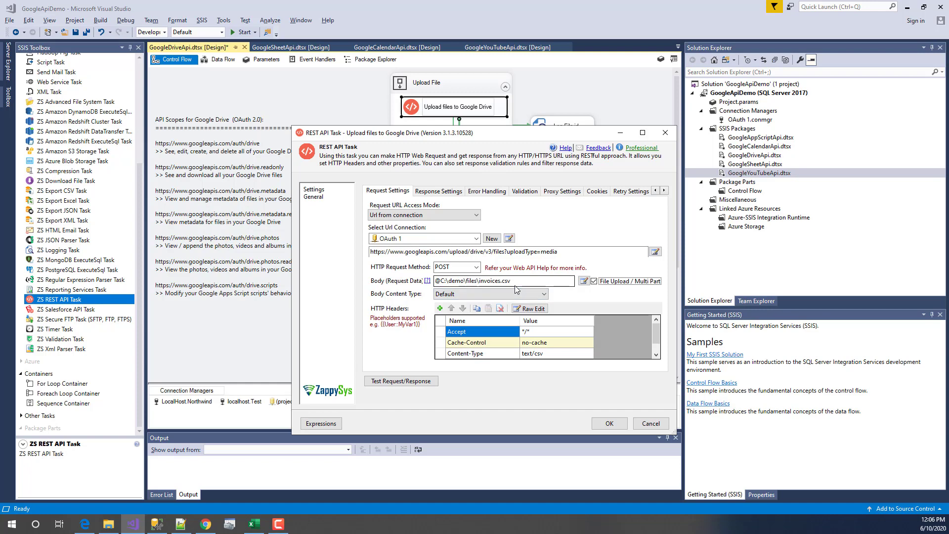
- Keep Default as the body content type and check the Content-Type header text/csv
left_click(519, 295)
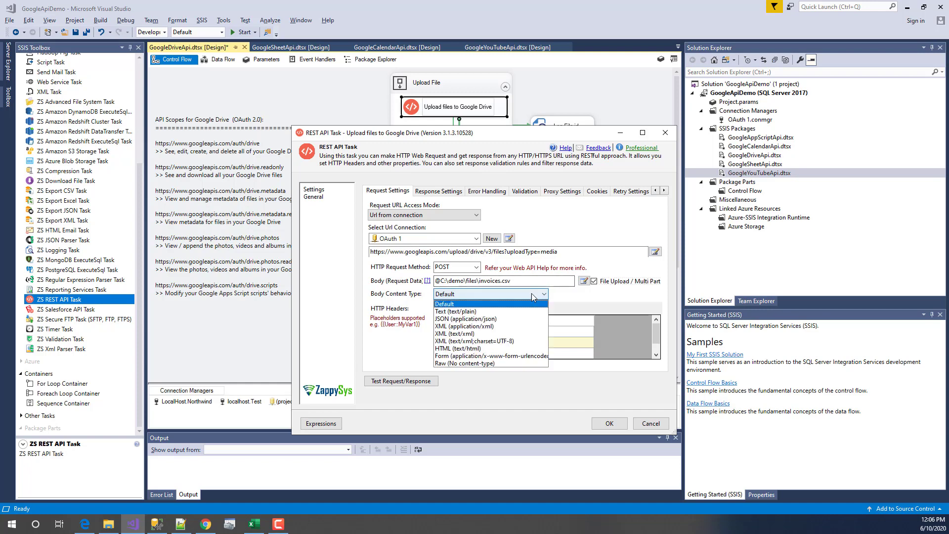
left_click(498, 302)
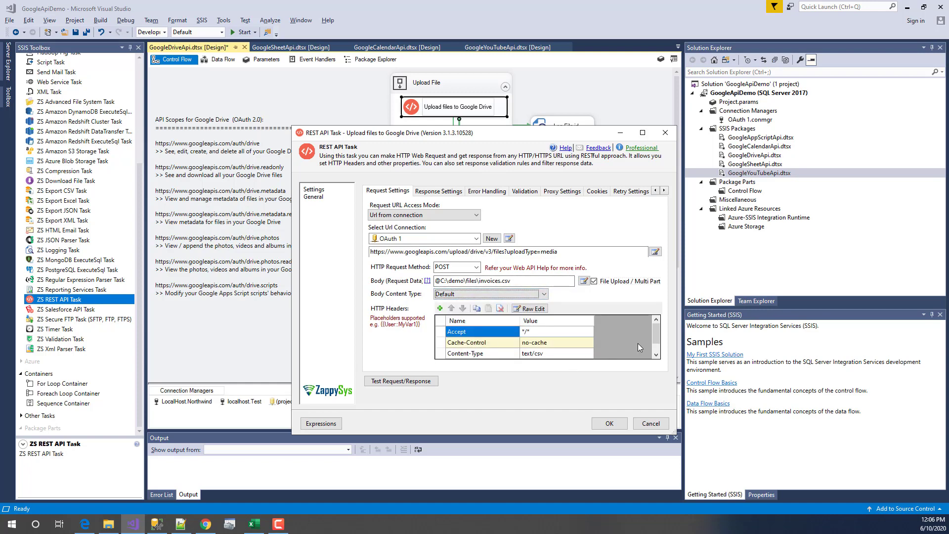
left_click(656, 355)
left_click(500, 345)
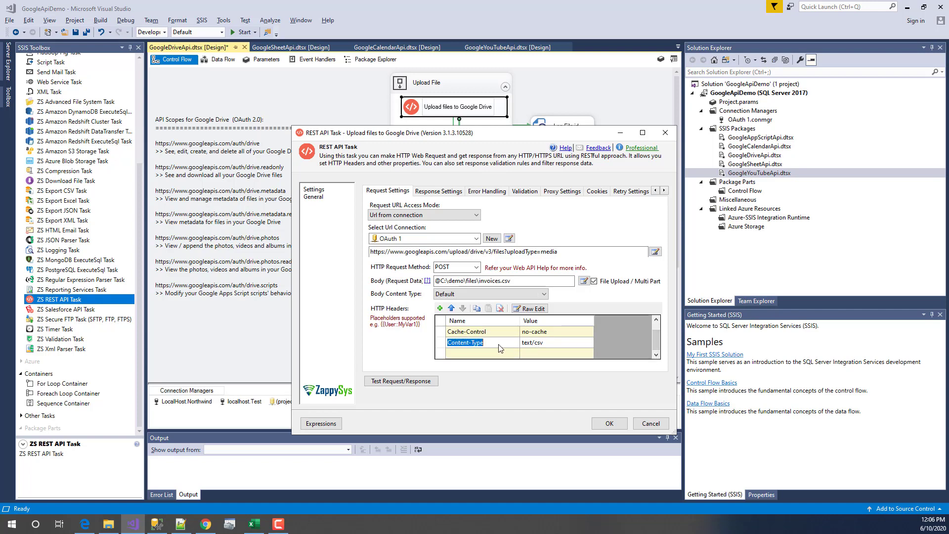
left_click(545, 345)
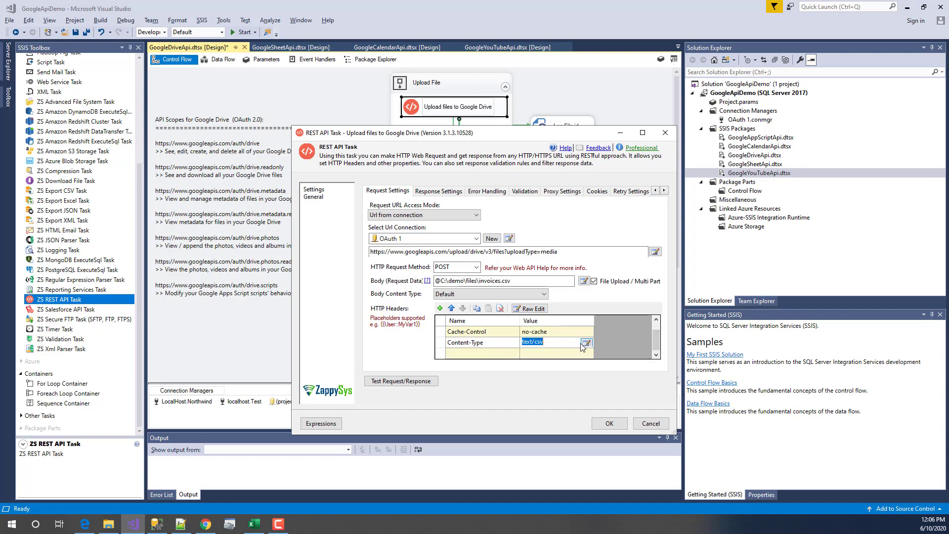
- Look over the URL's upload type and the body file path, then cancel the editor
left_click(530, 252)
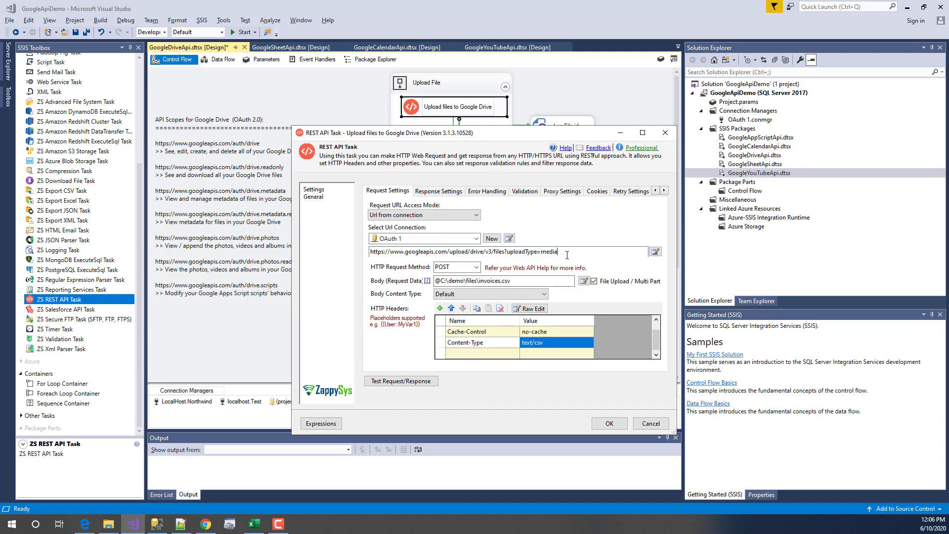
left_click_drag(566, 255, 509, 252)
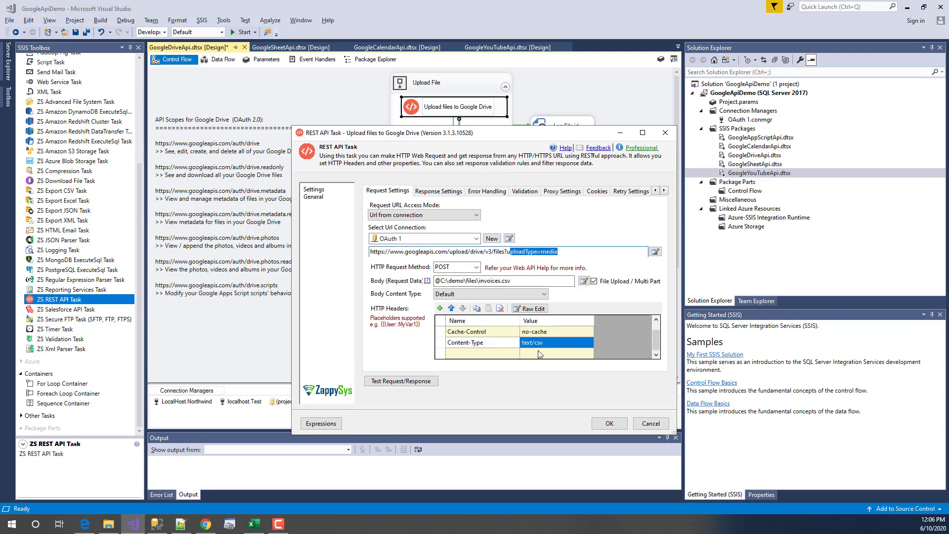
left_click(507, 280)
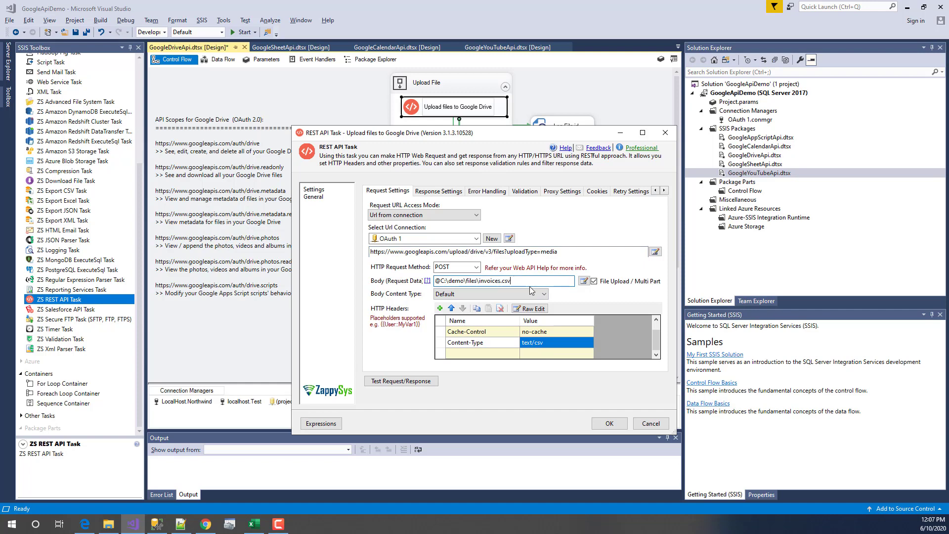
left_click(659, 423)
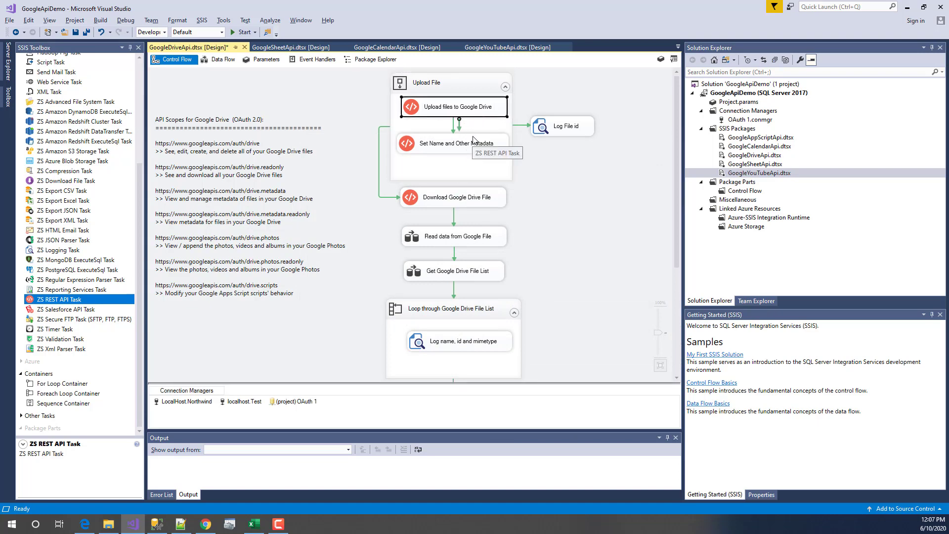
- Open the Upload files to Google Drive task settings and close them unchanged
double_click(487, 107)
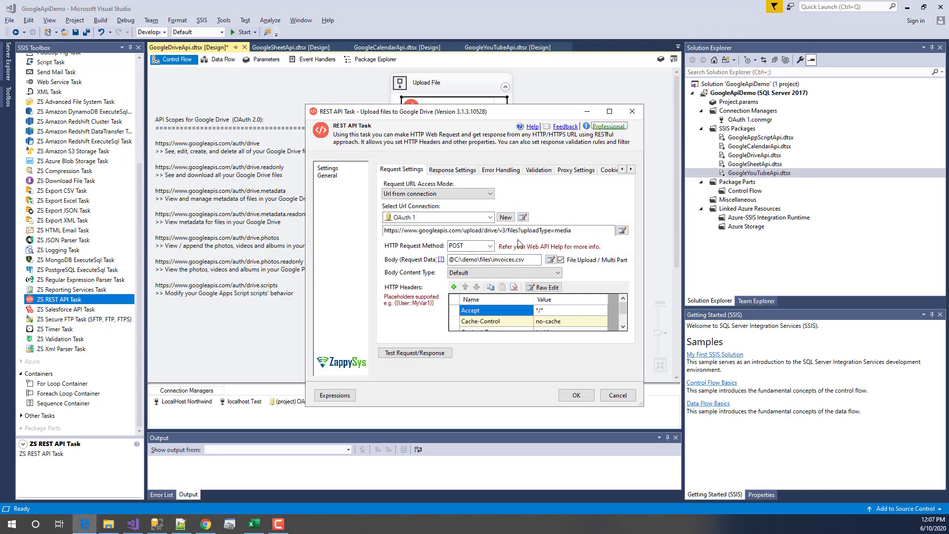
left_click(625, 397)
left_click(625, 395)
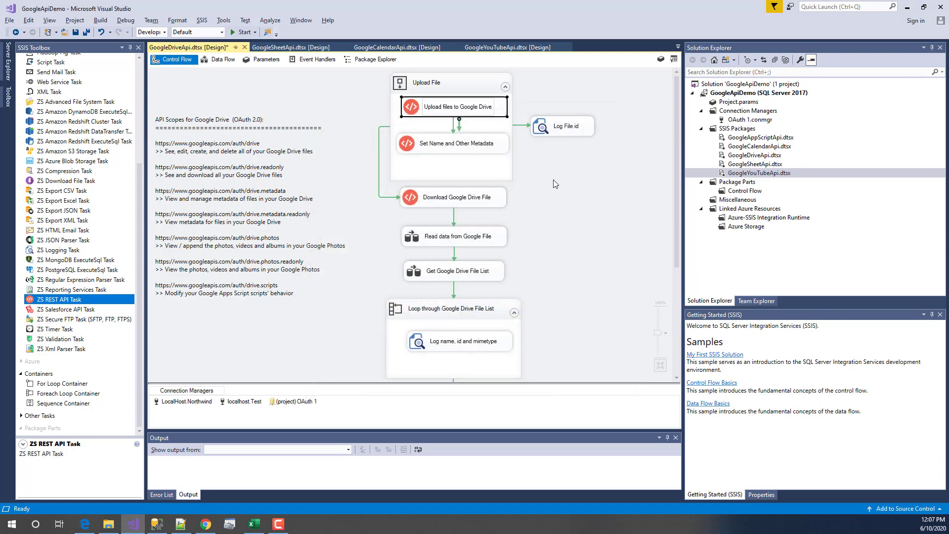
- Check the FileIdNew variable in the Set Name and Other Metadata PATCH URL, then reopen the upload task
double_click(442, 147)
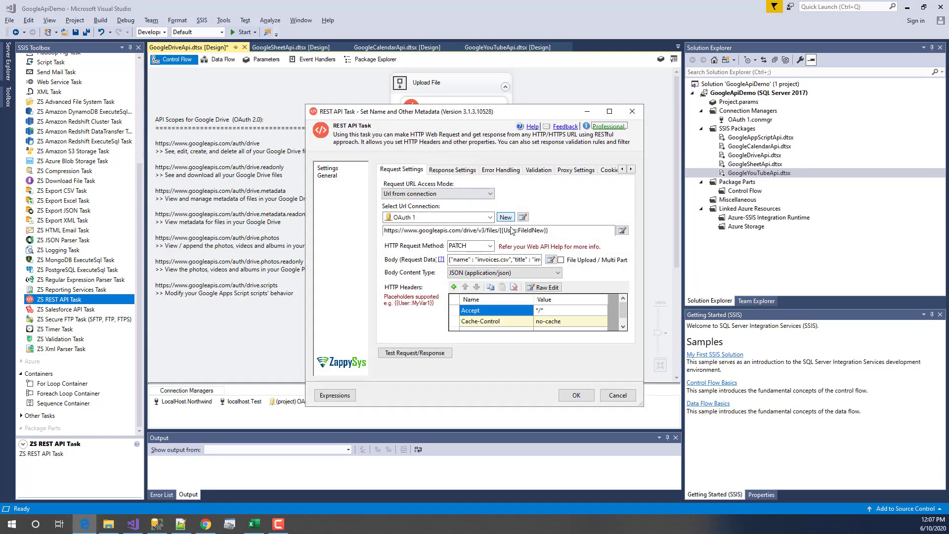
left_click_drag(548, 230, 505, 228)
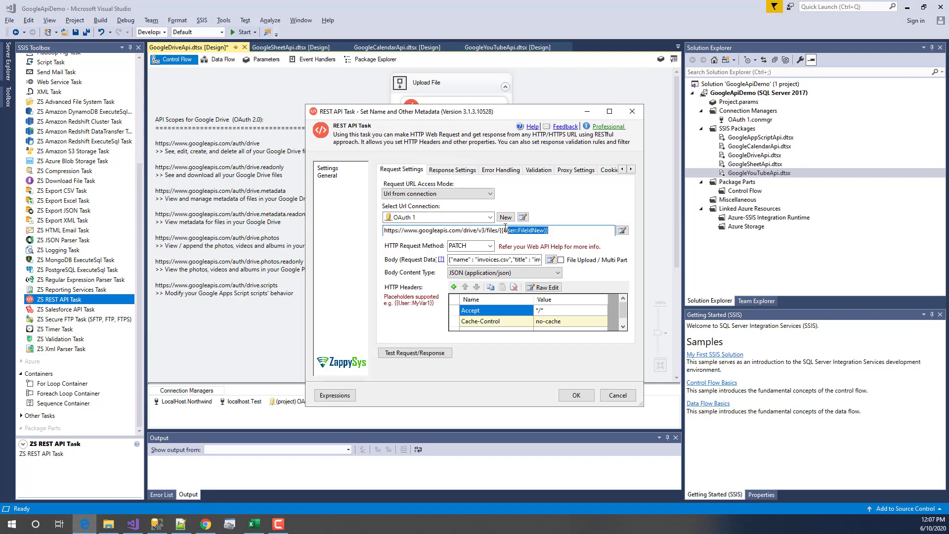
key("Escape")
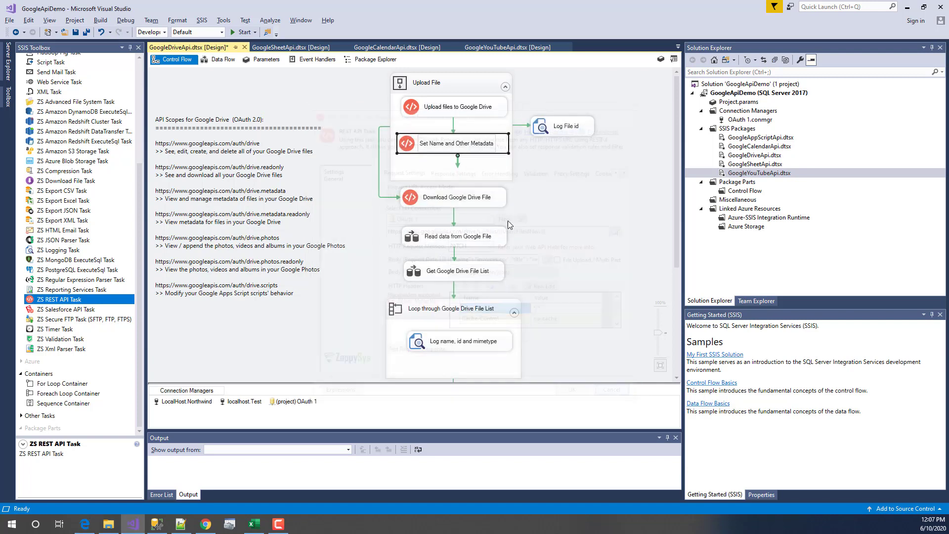
double_click(439, 106)
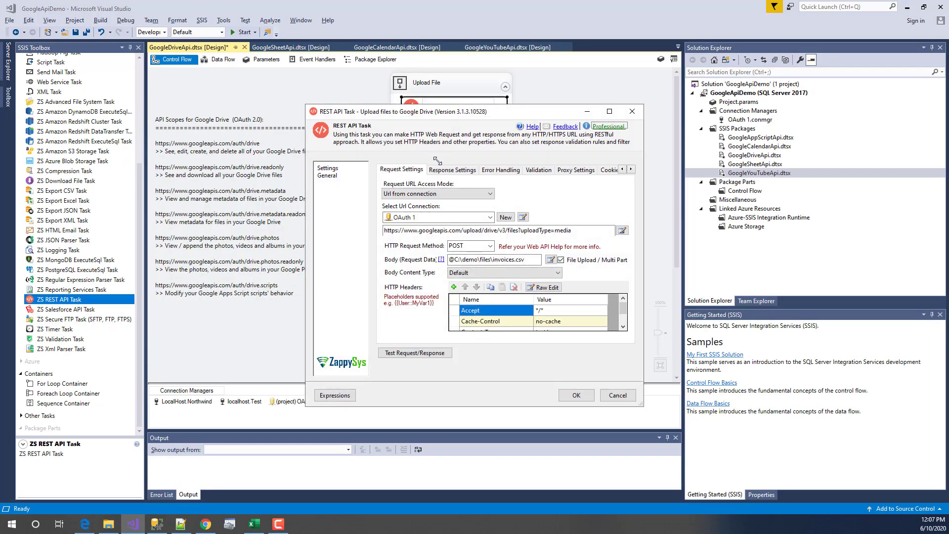
- Confirm the Response Settings filter $.id saves to User::FileIdNew, then cancel the upload task editor
left_click(438, 170)
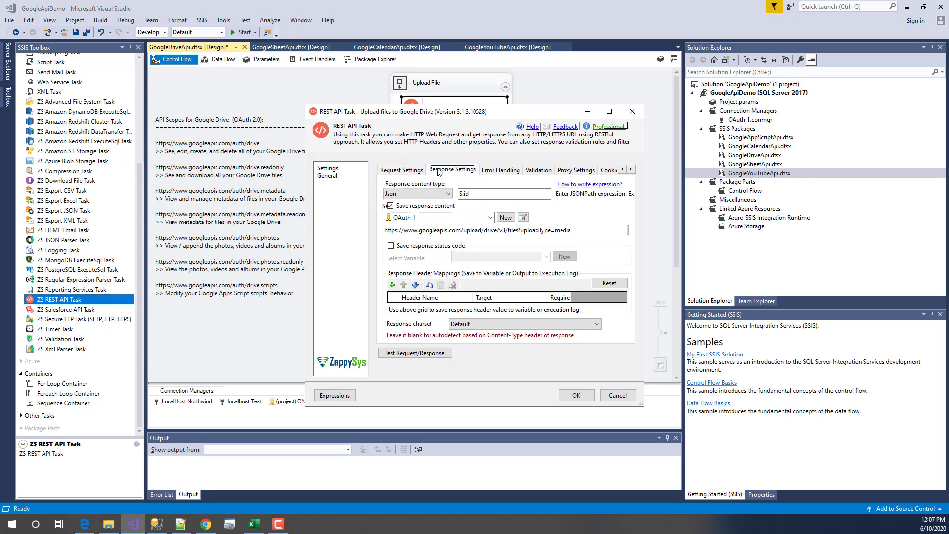
left_click(472, 192)
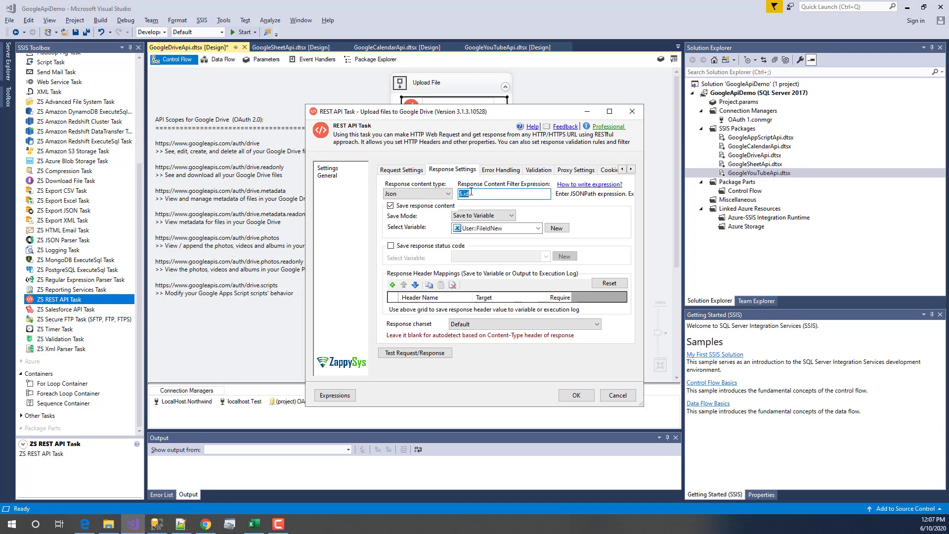
left_click(472, 193)
left_click(616, 395)
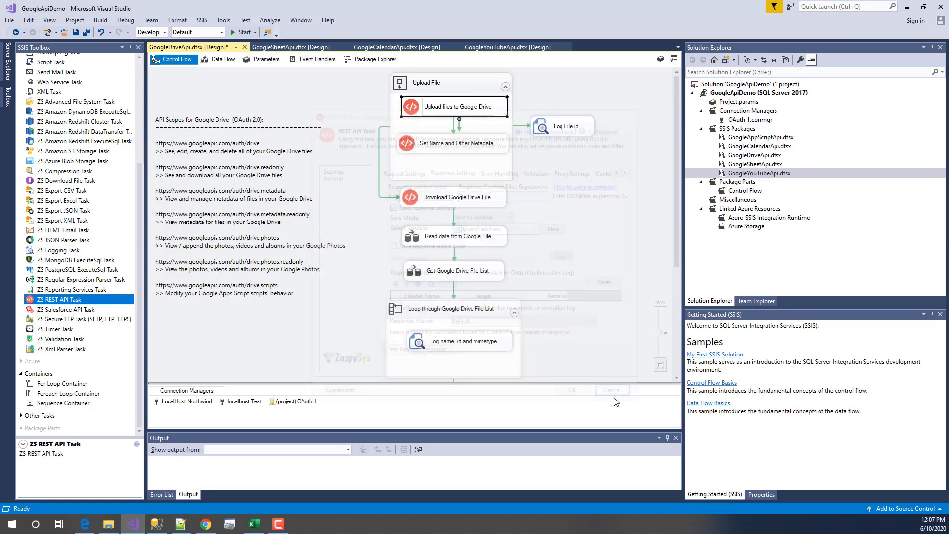
left_click(544, 134)
double_click(543, 134)
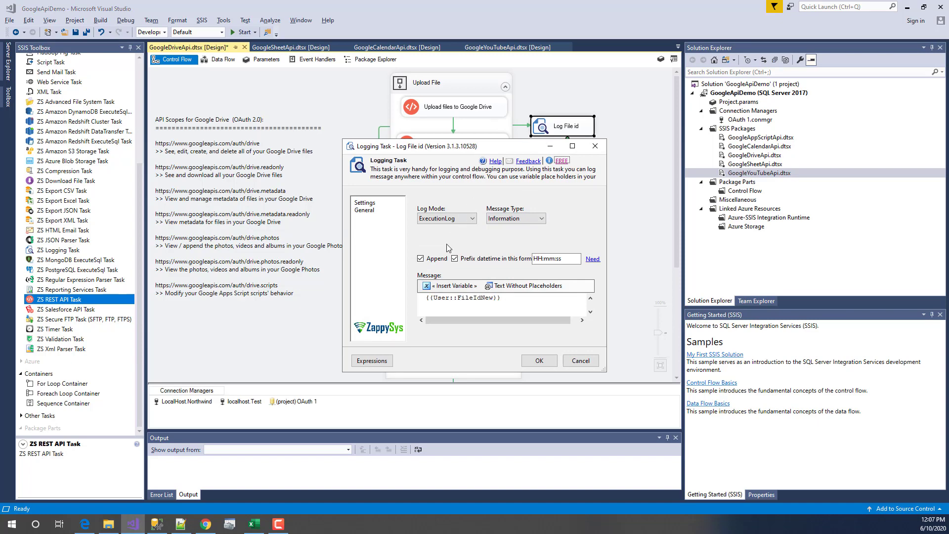
left_click_drag(533, 308, 291, 285)
left_click(464, 285)
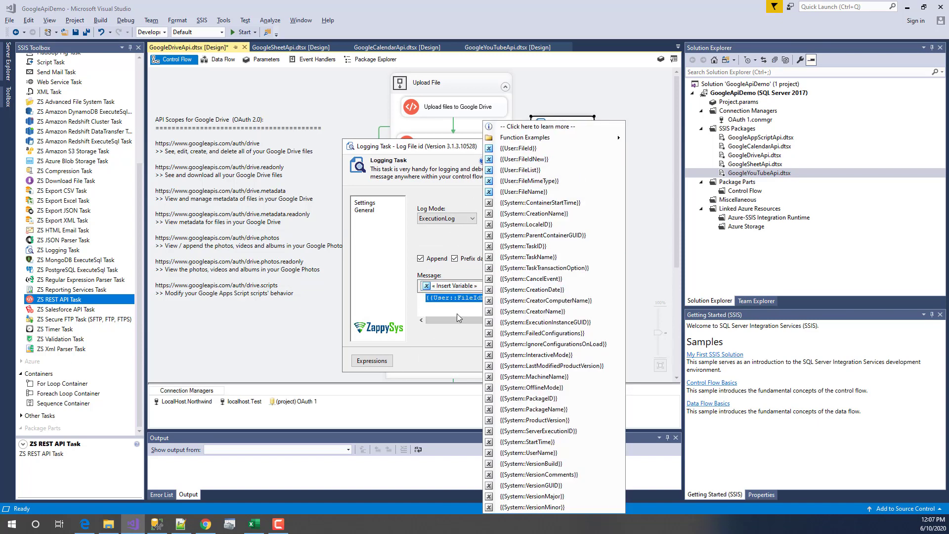
left_click(544, 160)
left_click(580, 360)
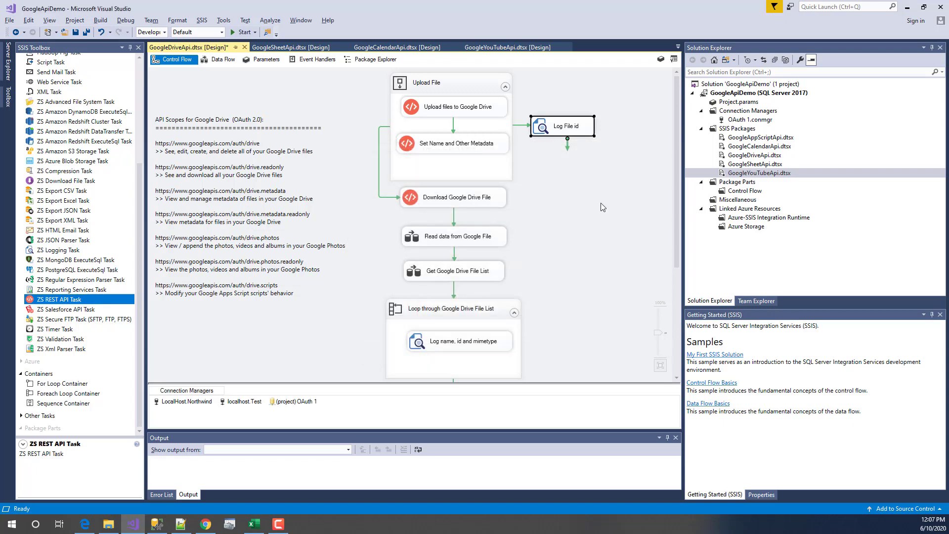
left_click(435, 149)
double_click(416, 149)
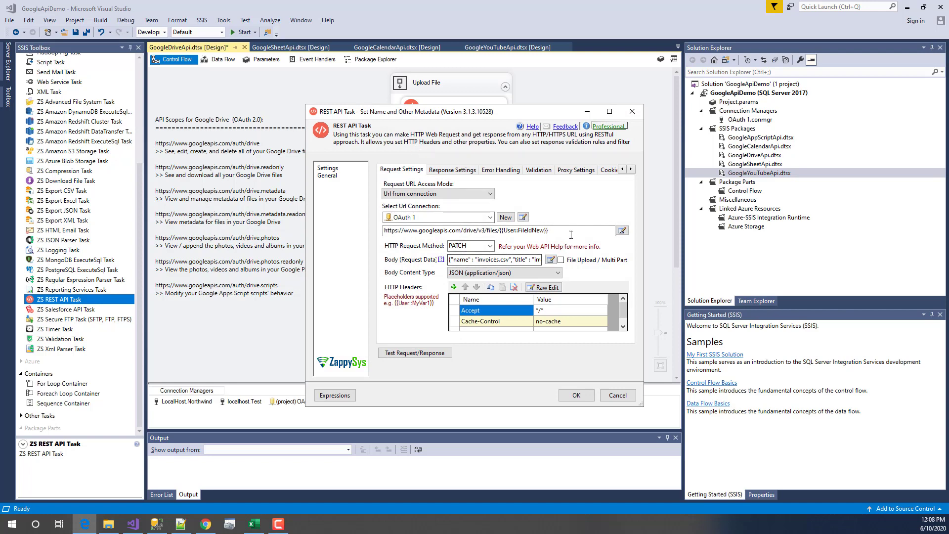
left_click_drag(548, 230, 501, 230)
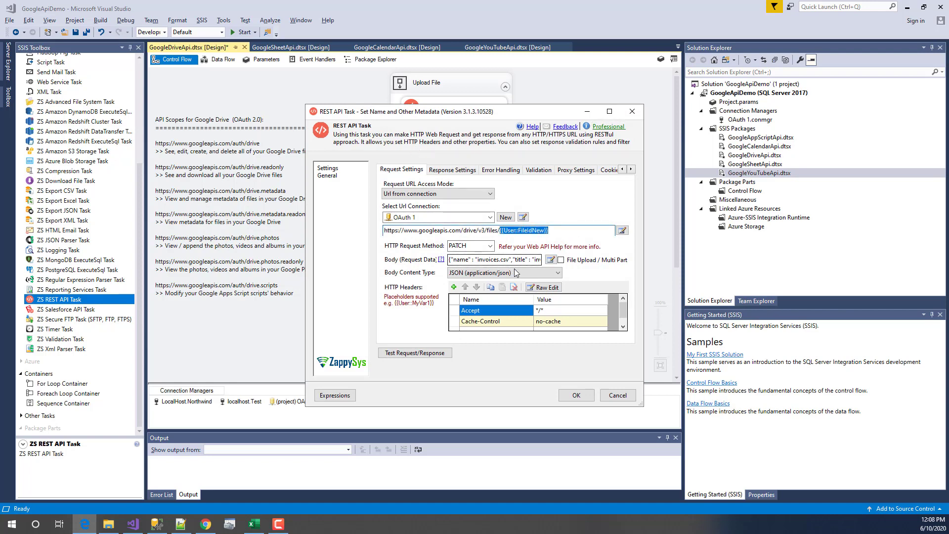
left_click(551, 259)
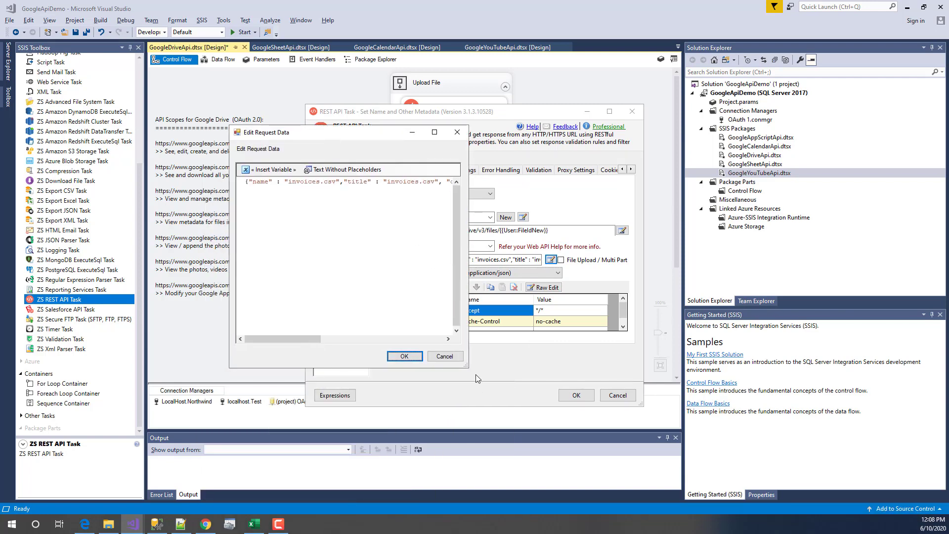
left_click_drag(465, 365, 825, 396)
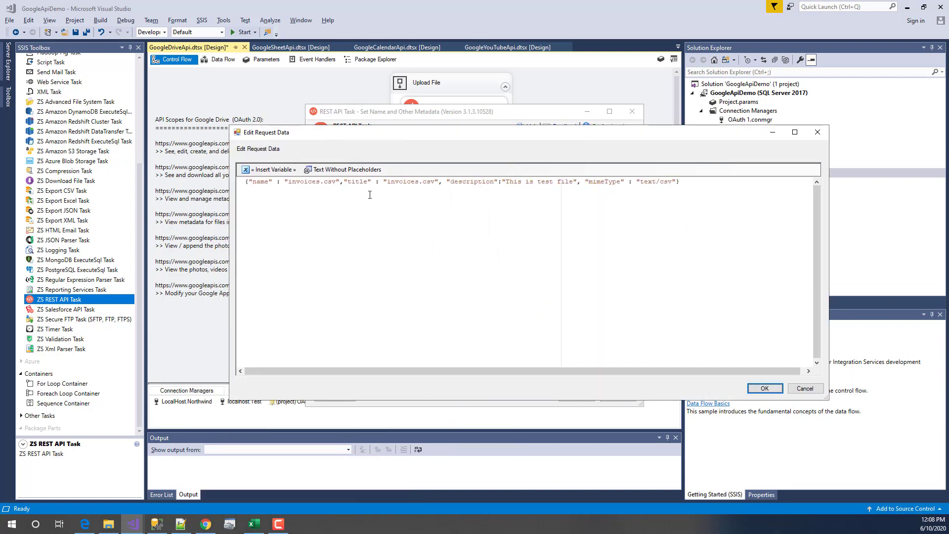
double_click(454, 183)
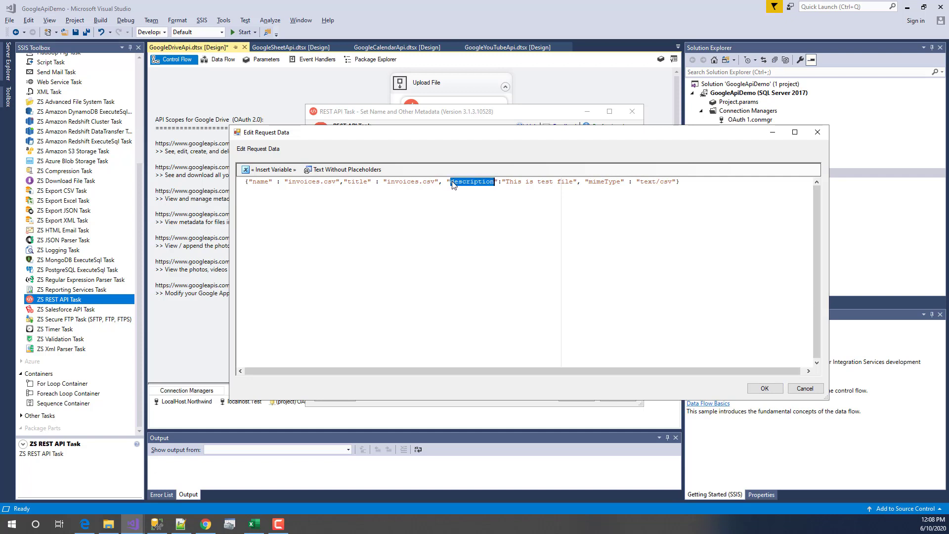
left_click(545, 189)
double_click(613, 183)
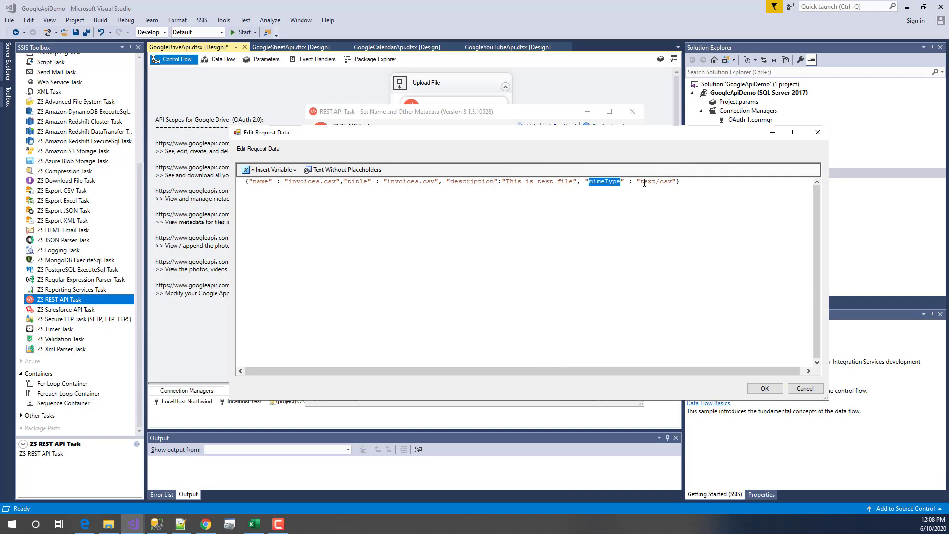
left_click_drag(641, 184, 673, 182)
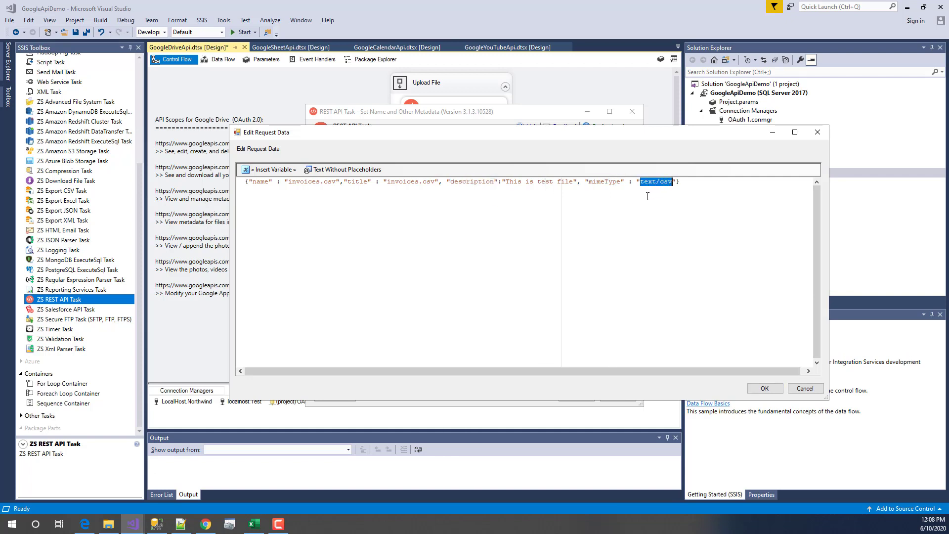
left_click(593, 182)
double_click(592, 183)
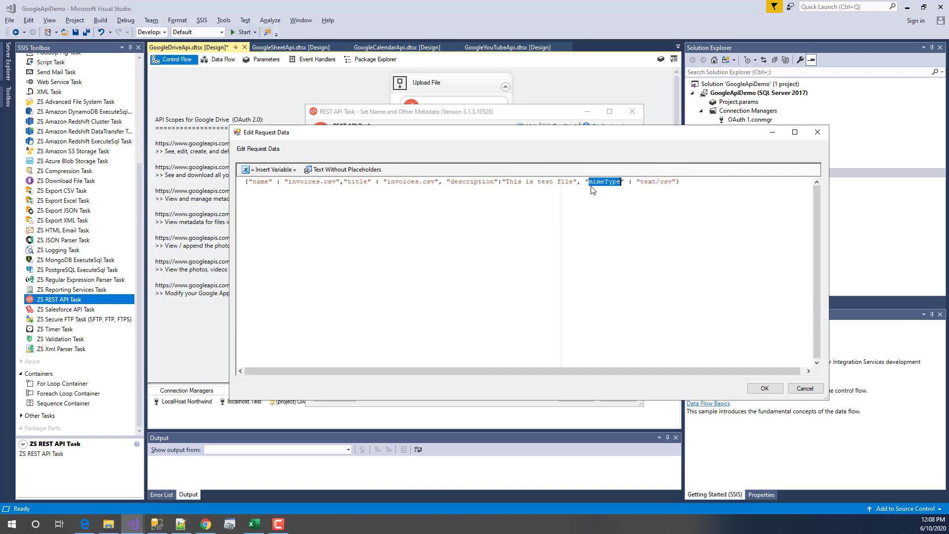
left_click(688, 181)
left_click_drag(641, 182, 679, 183)
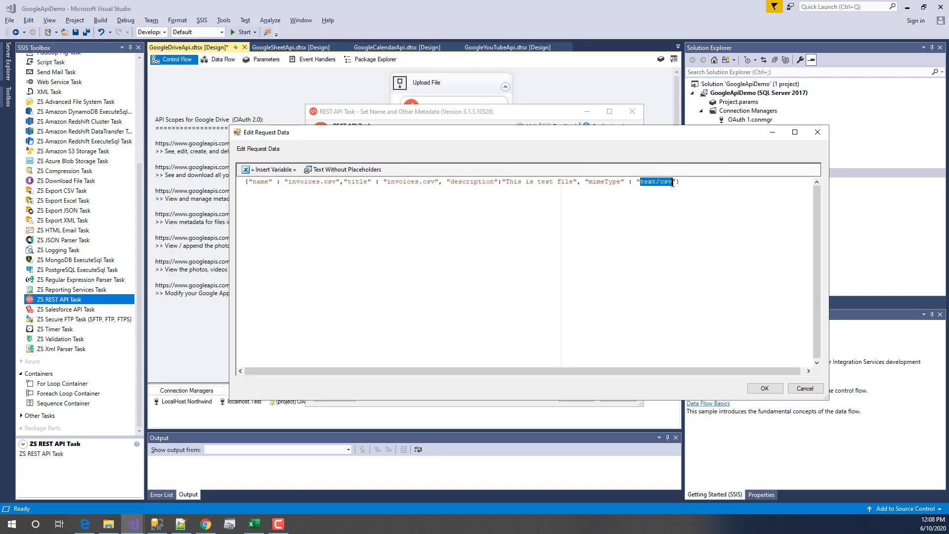
left_click(674, 228)
left_click_drag(289, 182, 334, 181)
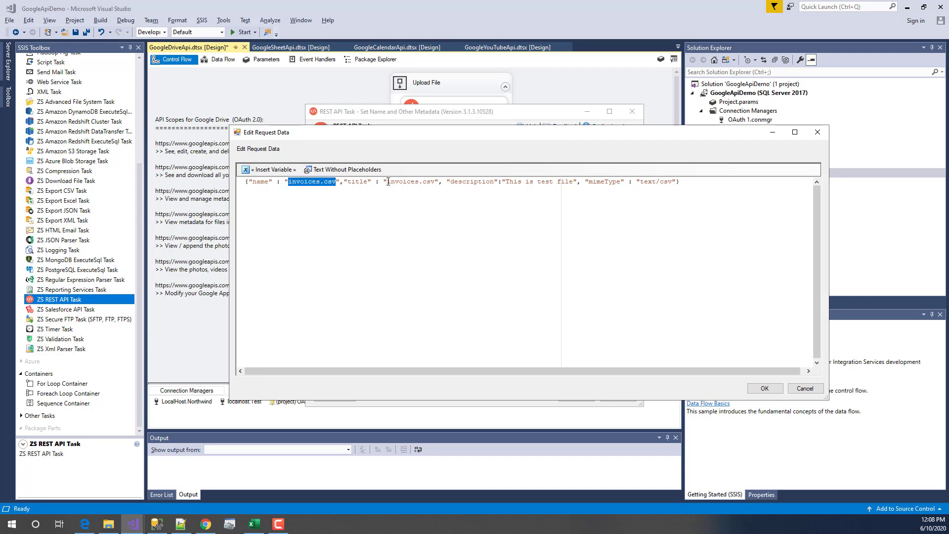
left_click_drag(387, 182, 435, 182)
left_click(474, 209)
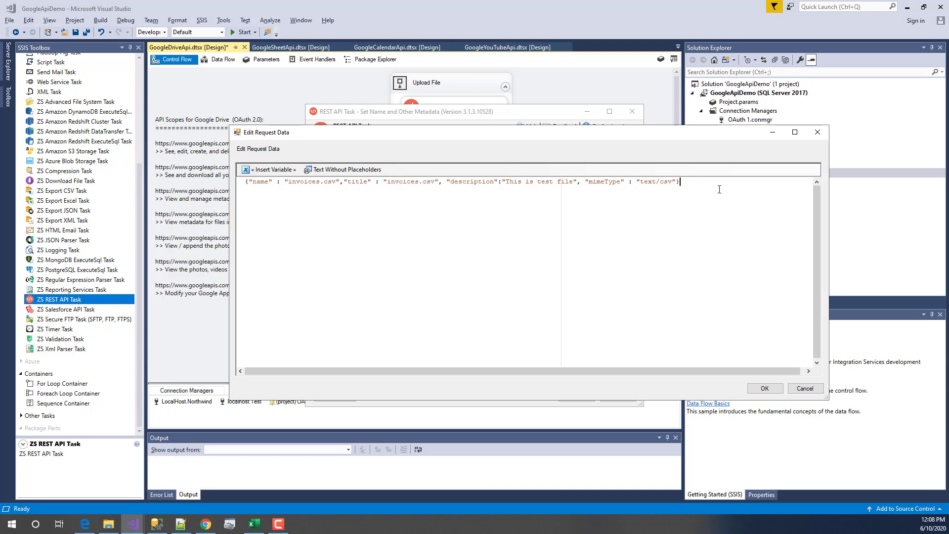
left_click_drag(719, 190, 132, 179)
left_click(624, 308)
left_click(816, 391)
left_click(516, 272)
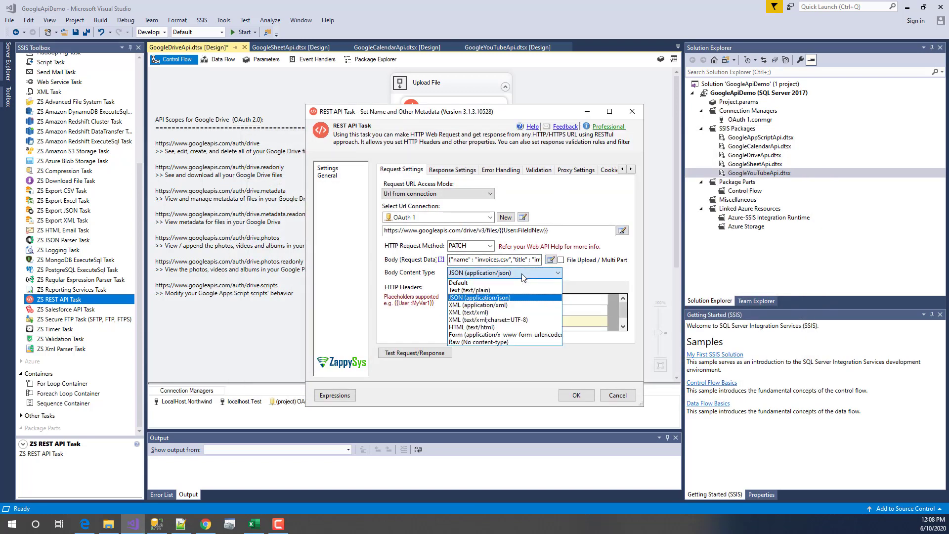
left_click(523, 275)
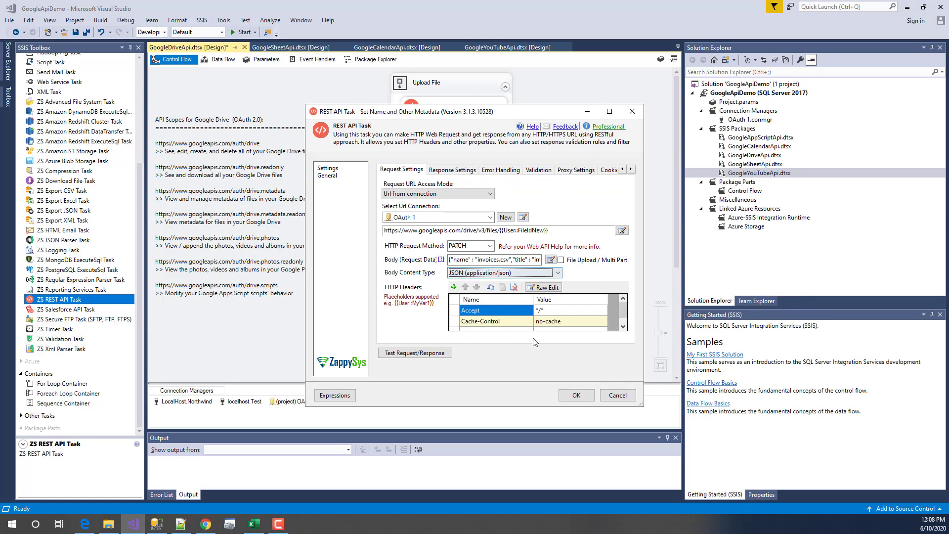
left_click(624, 327)
left_click_drag(623, 319, 572, 312)
left_click(608, 398)
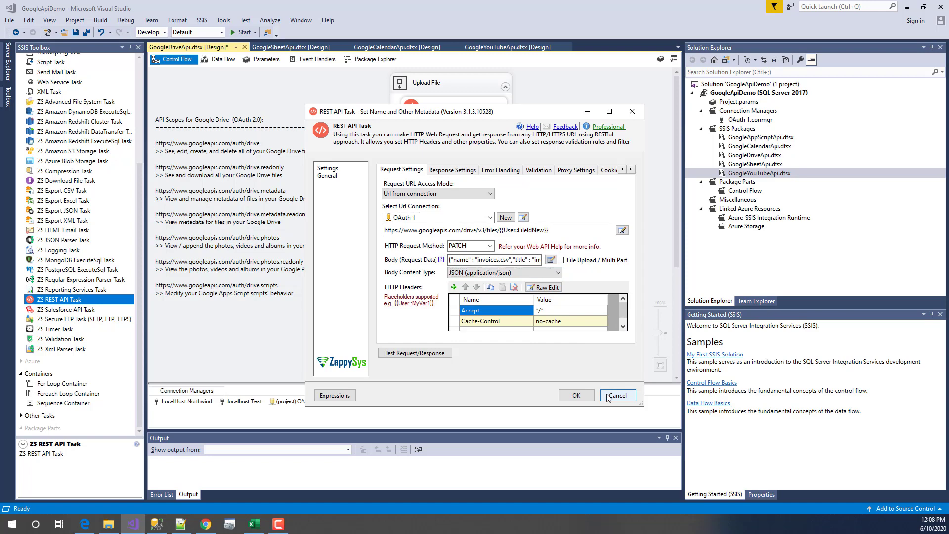
left_click(608, 397)
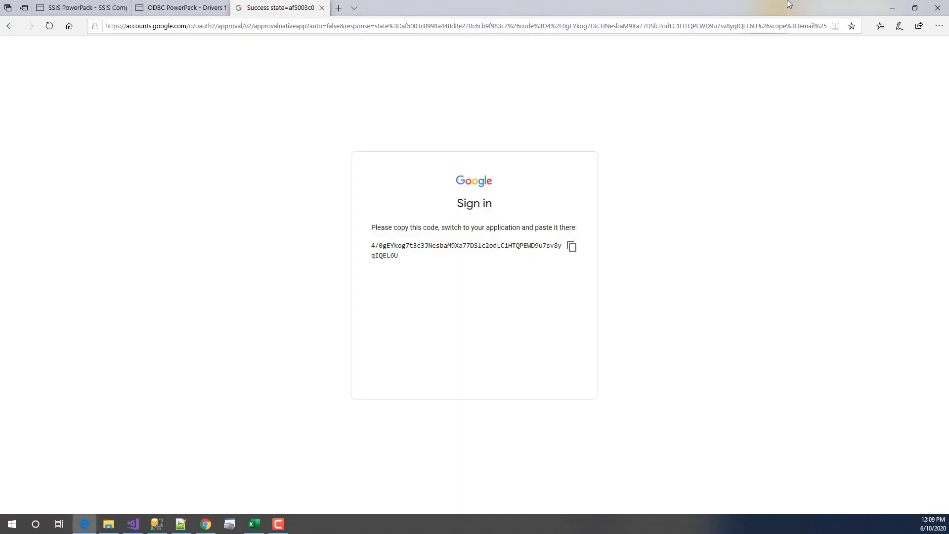
left_click(891, 8)
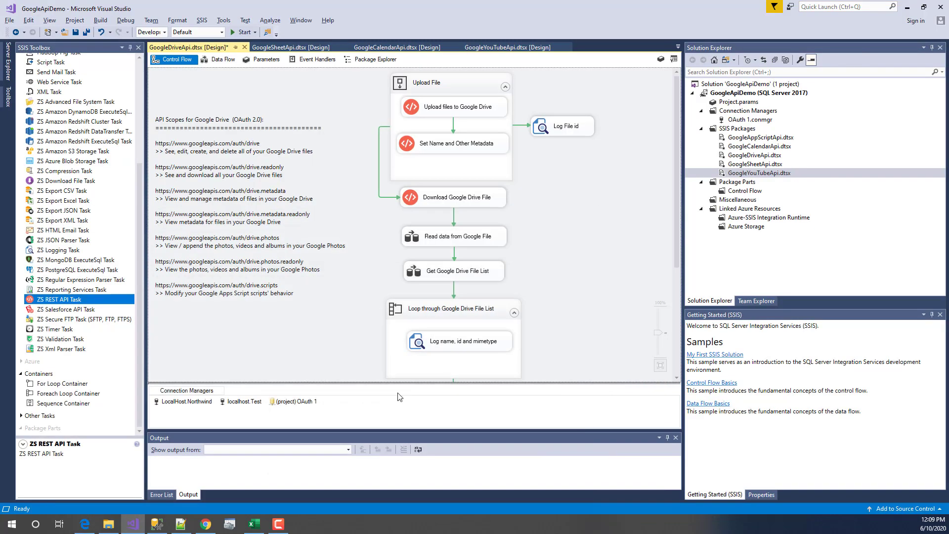
left_click(204, 524)
left_click(171, 9)
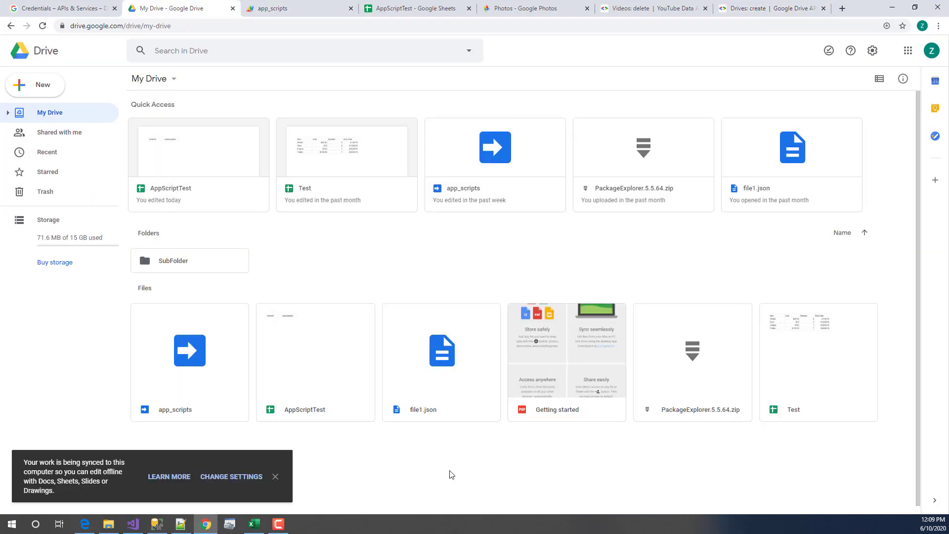
left_click(133, 524)
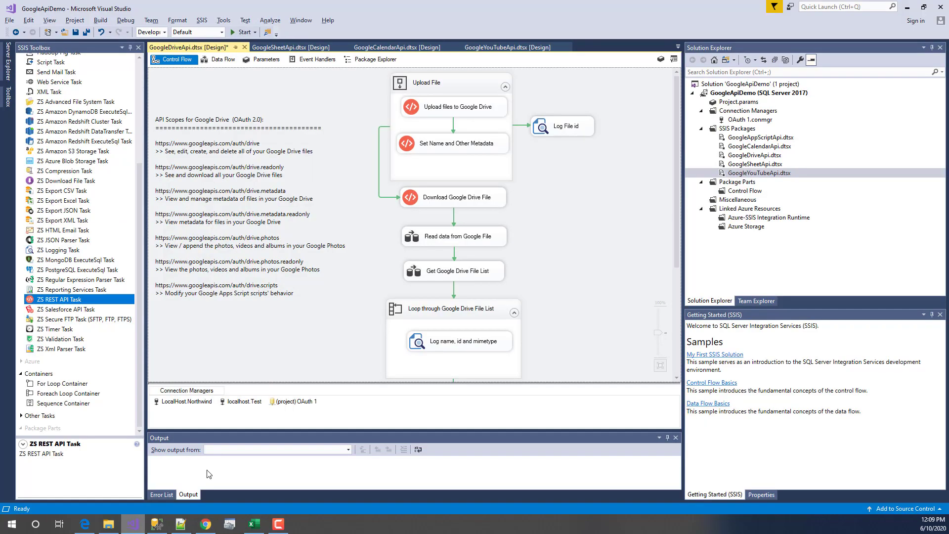
- Run Execute Container on the Upload File container only
right_click(450, 81)
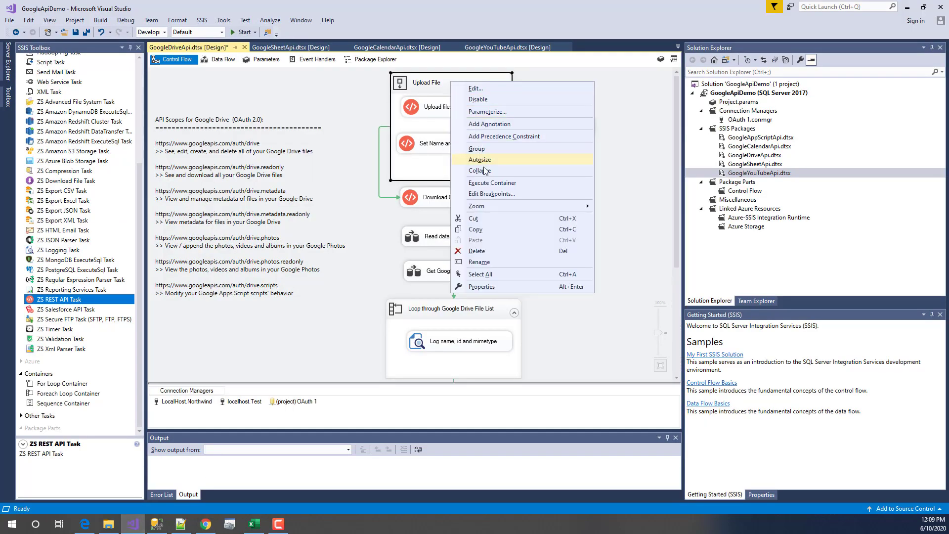
left_click(488, 184)
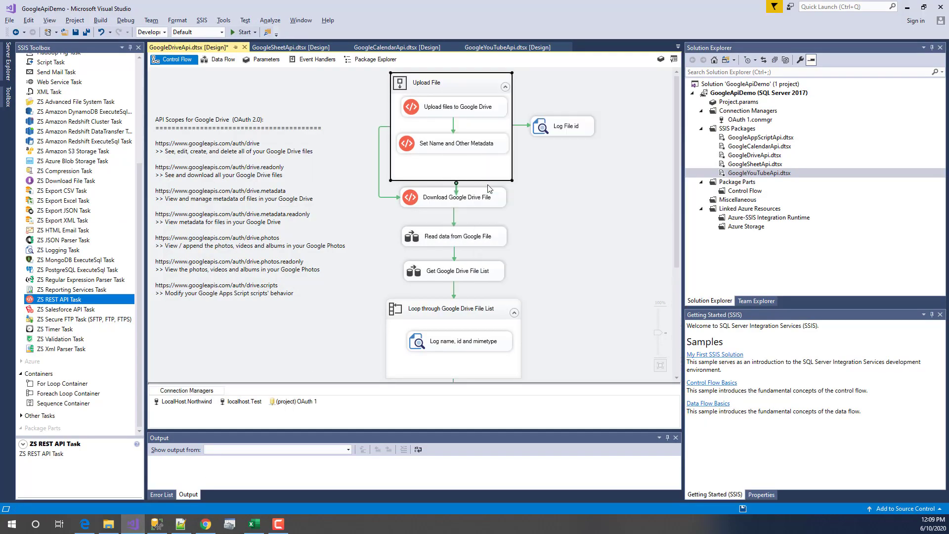
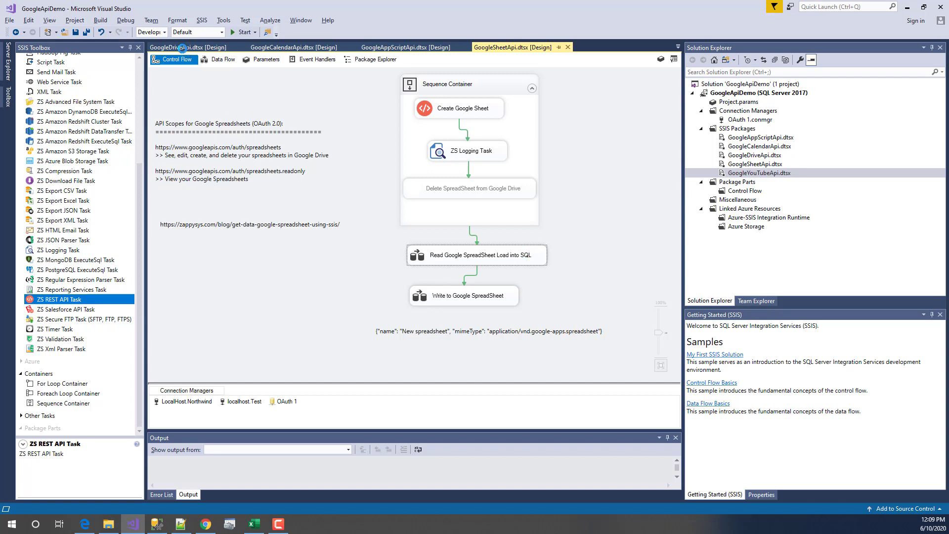
- Run the GoogleDriveApi.dtsx package until its Upload File tasks finish, then switch to Google Drive in Chrome
left_click(182, 48)
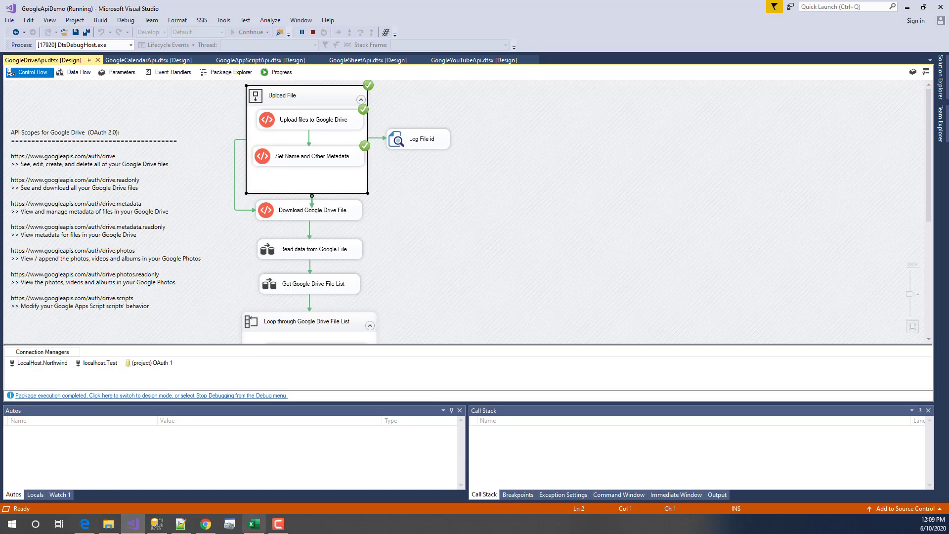
left_click(205, 524)
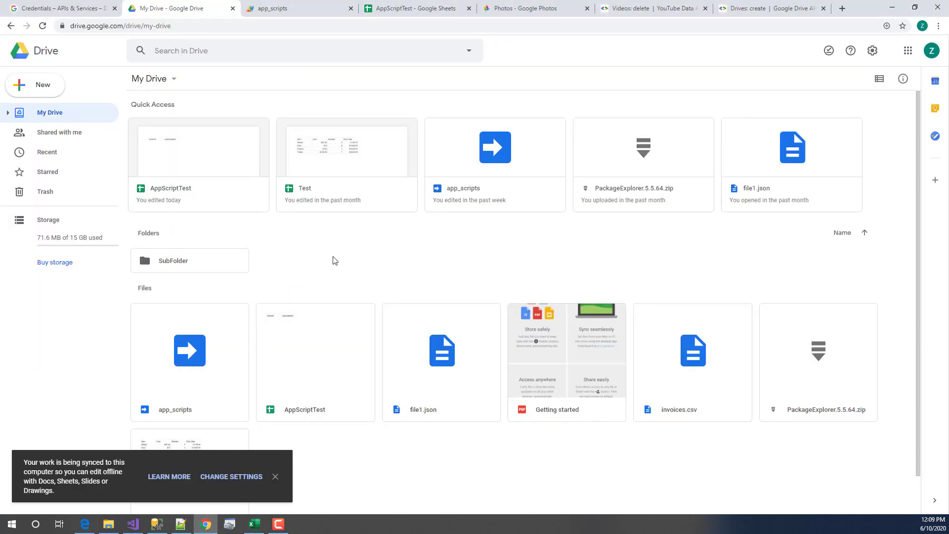
- Reload My Drive and preview the newly uploaded invoices.csv from Quick Access
left_click(42, 27)
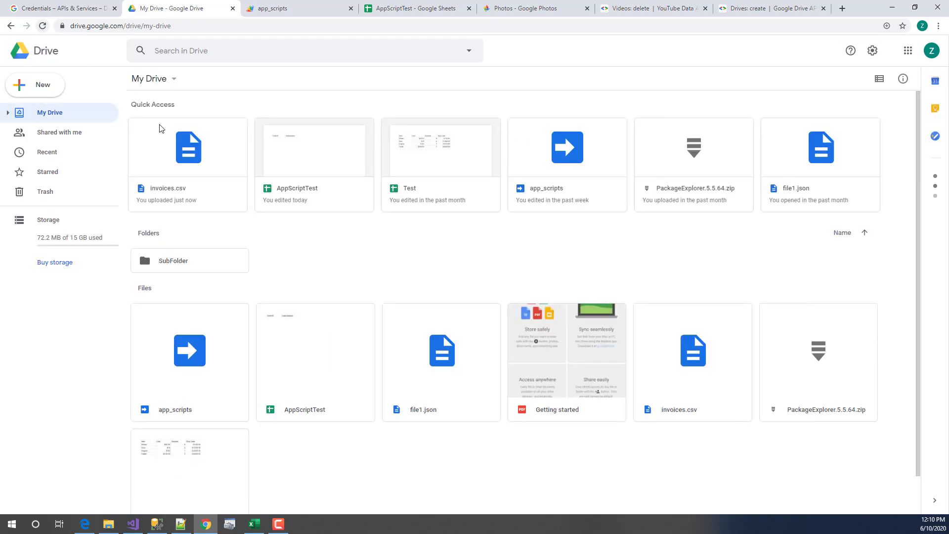
left_click(188, 165)
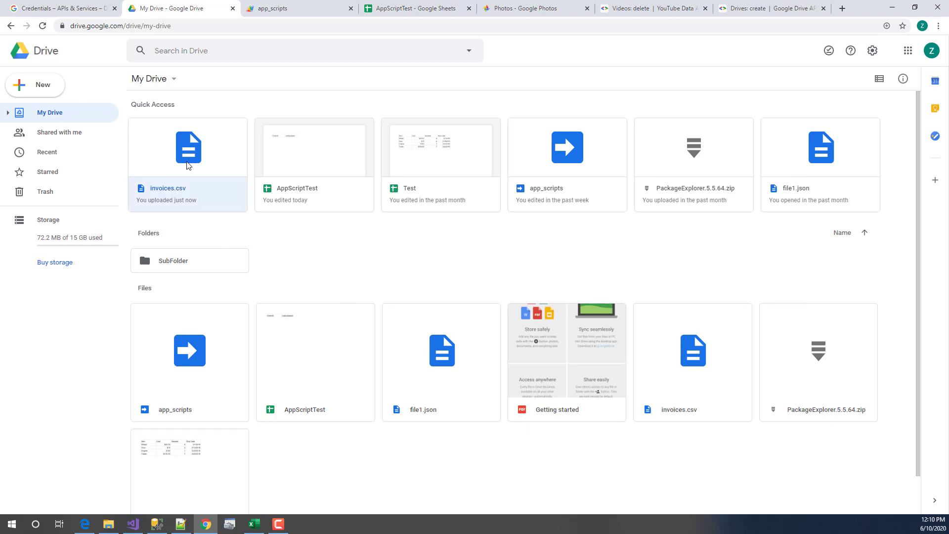
double_click(188, 165)
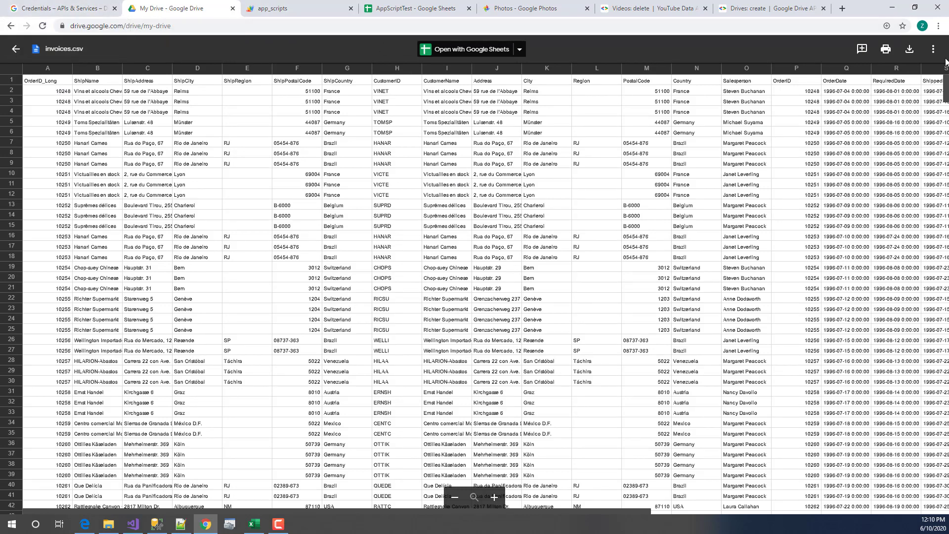
- View invoices.csv's Details panel with its description, then open the file with Google Sheets
left_click(933, 49)
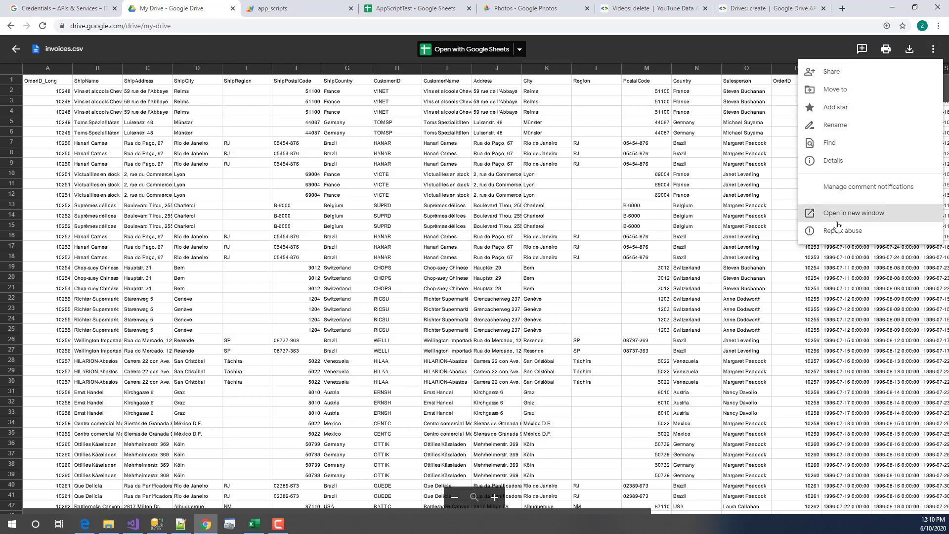
left_click(836, 161)
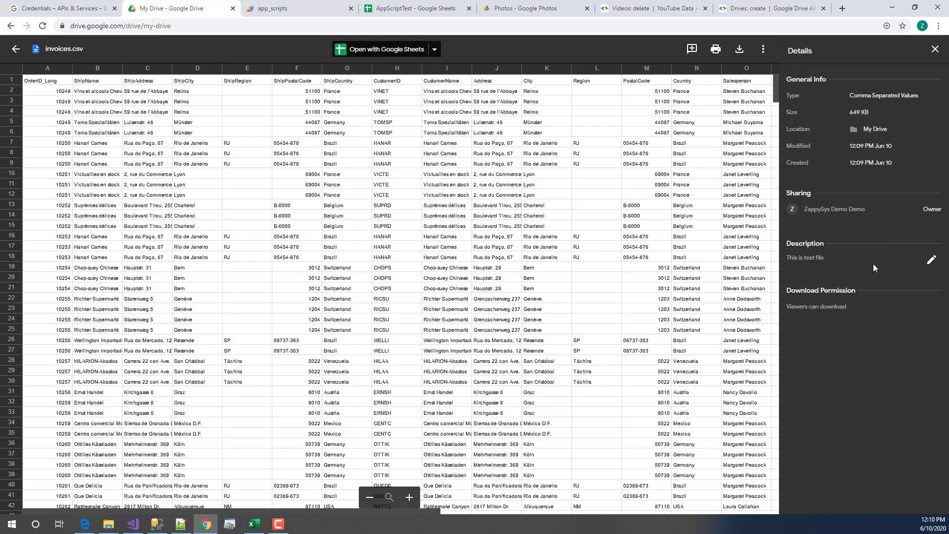
left_click(935, 49)
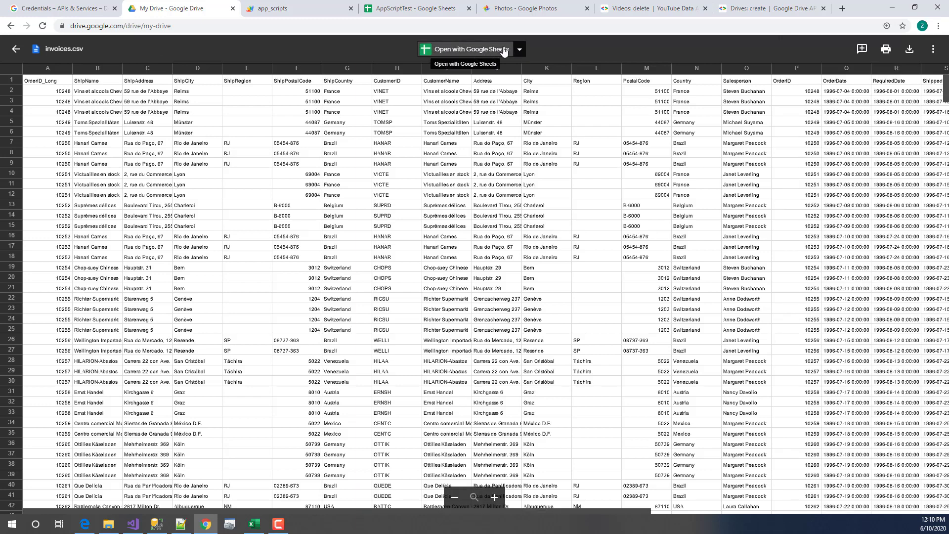
left_click(519, 50)
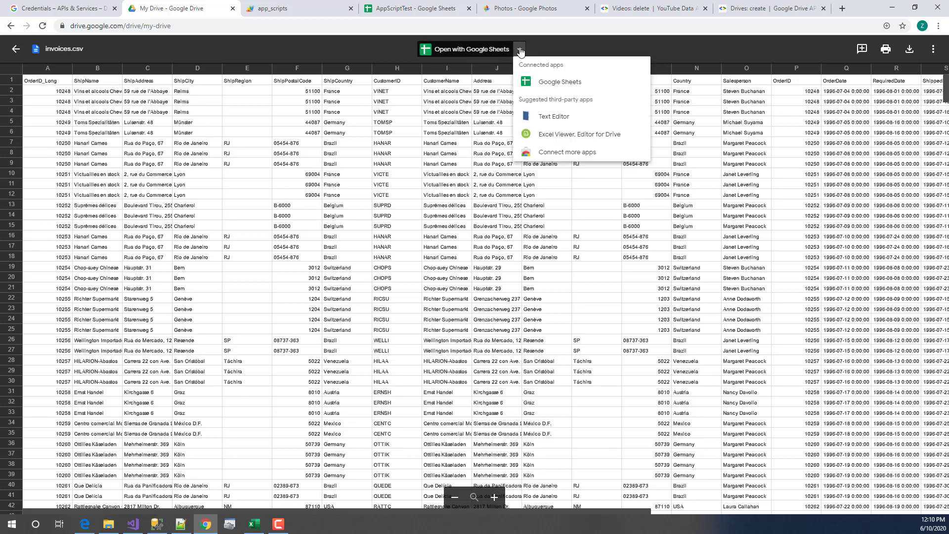
left_click(548, 84)
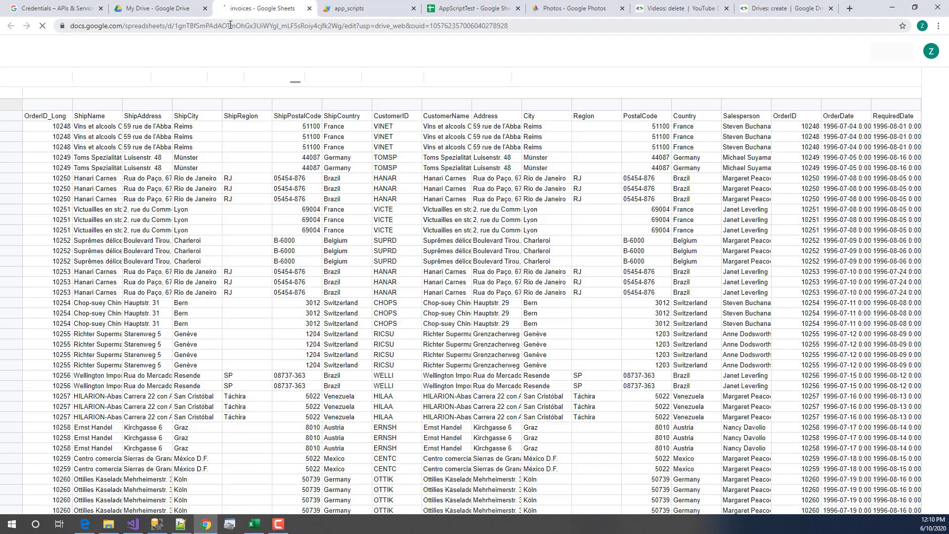
- Copy the invoices spreadsheet ID from the Sheets address bar, close the tab, and exit the preview
left_click(175, 27)
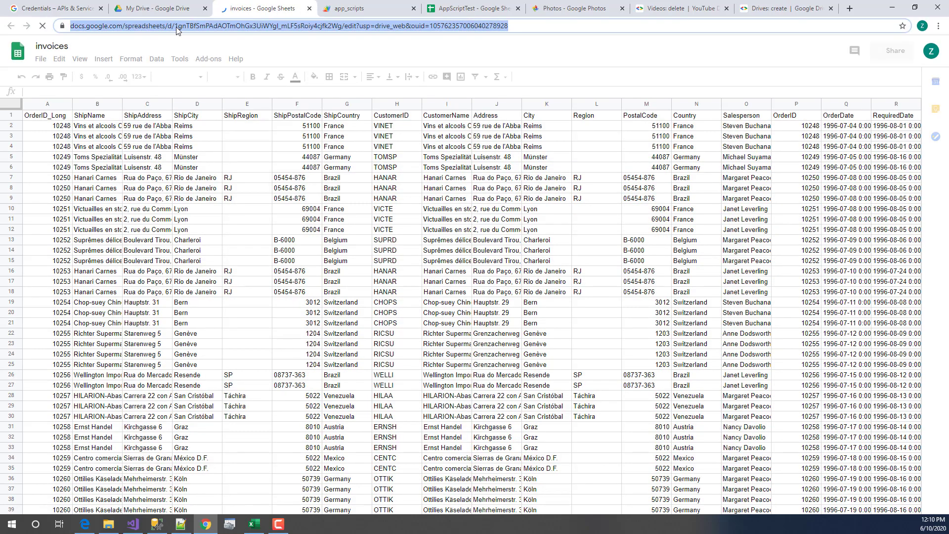
left_click(176, 25)
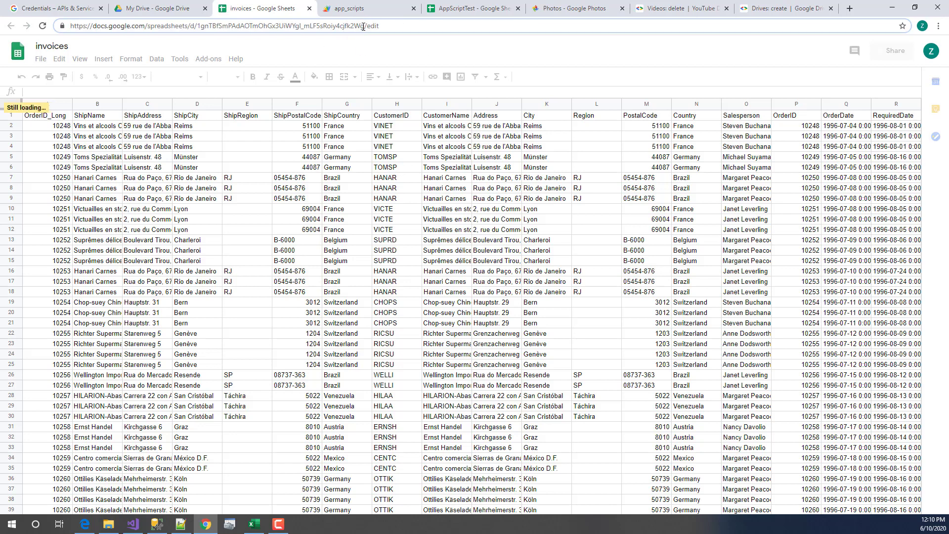
left_click_drag(435, 25, 317, 24)
left_click(197, 26)
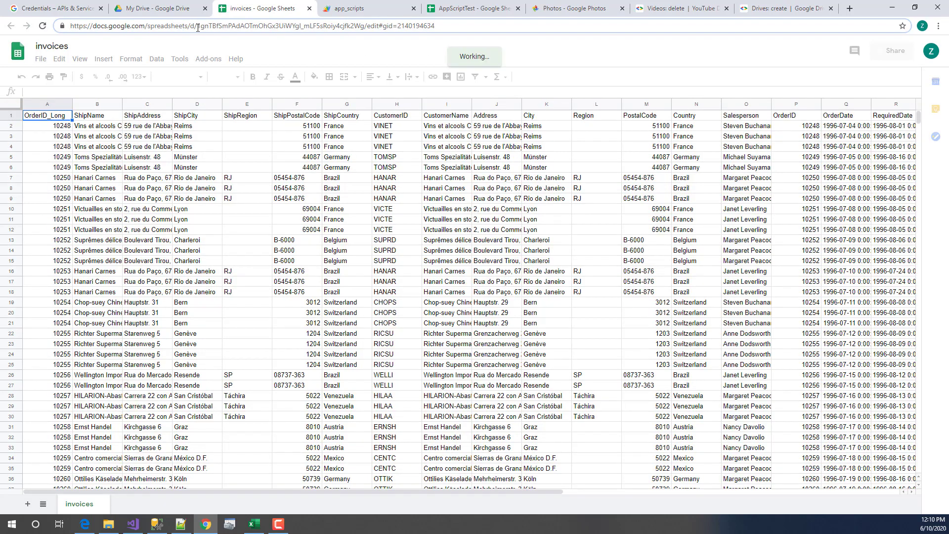
left_click_drag(198, 26, 364, 28)
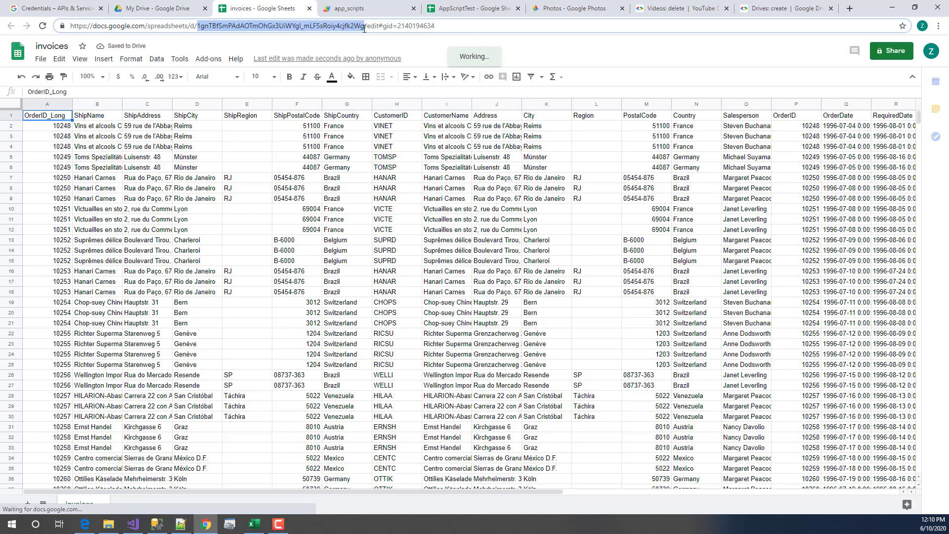
right_click(355, 29)
left_click(381, 81)
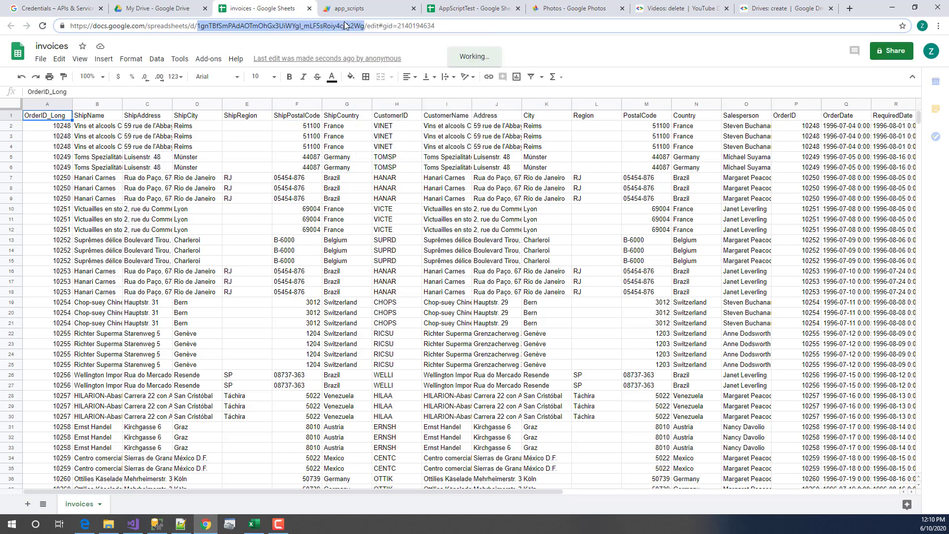
left_click(309, 9)
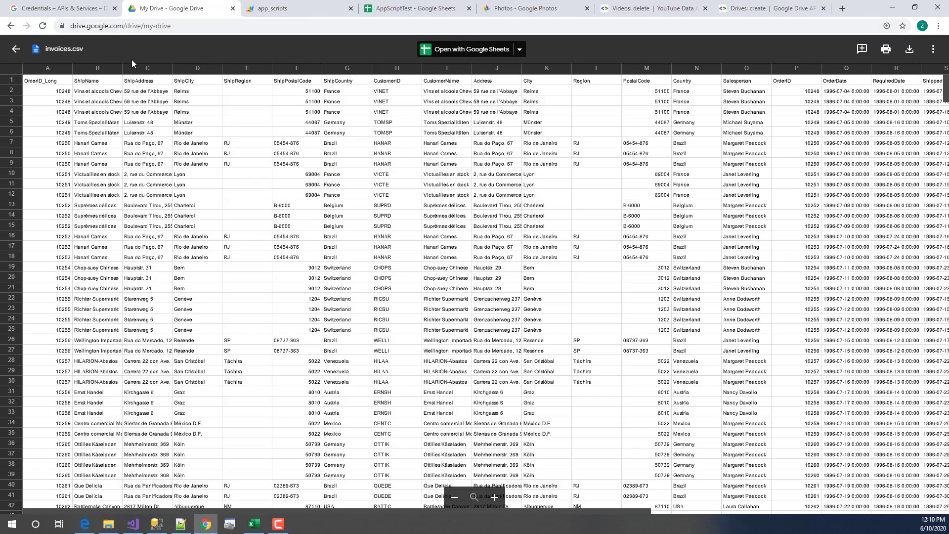
key("Escape")
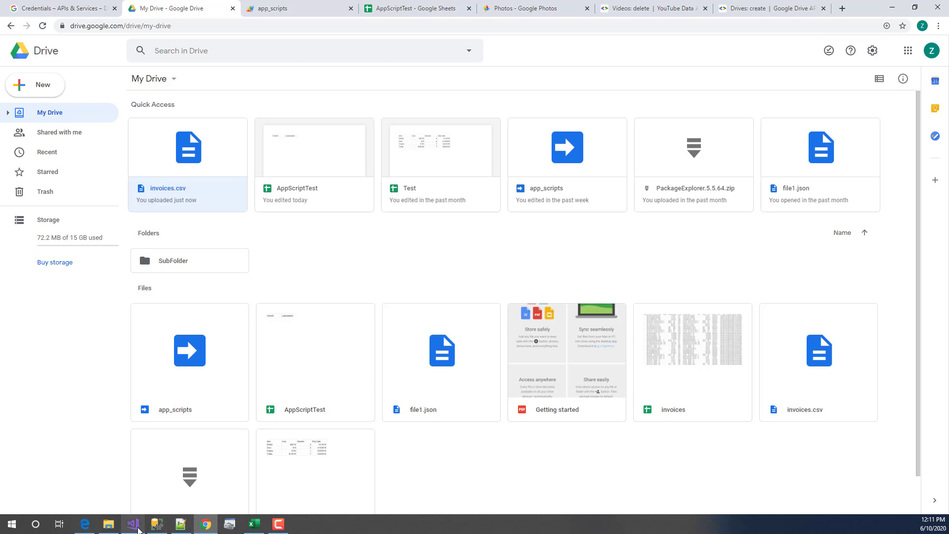
- Stop debugging and open the Download Google Drive File task's settings
mouse_move(139, 529)
left_click(138, 494)
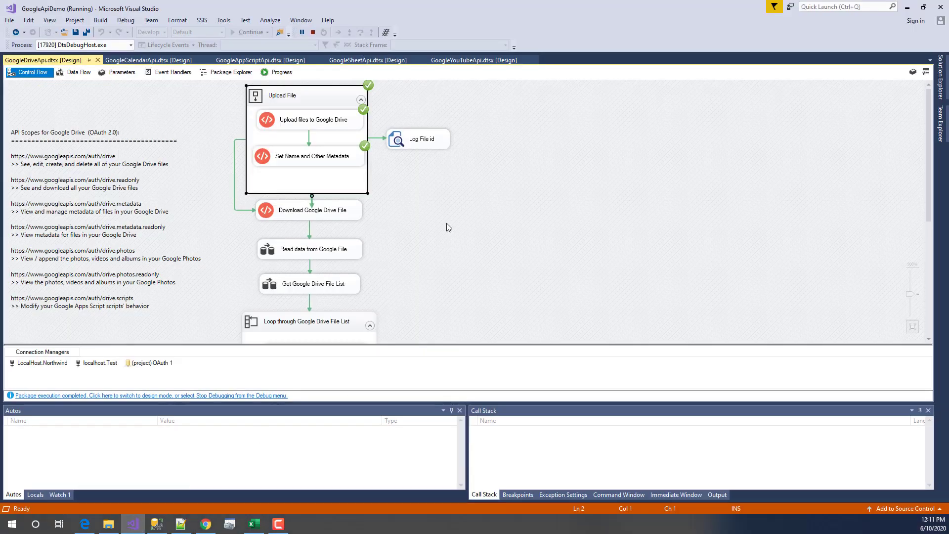
left_click(312, 32)
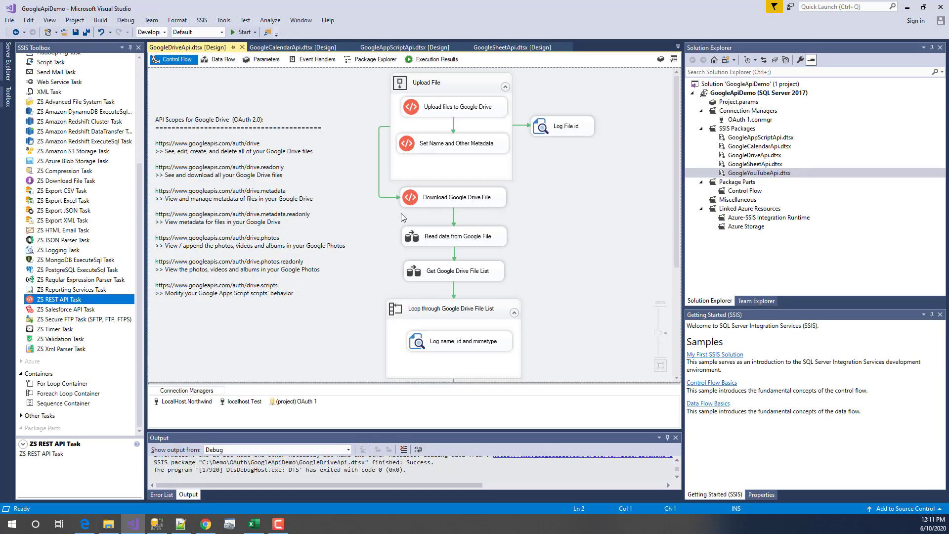
left_click(487, 203)
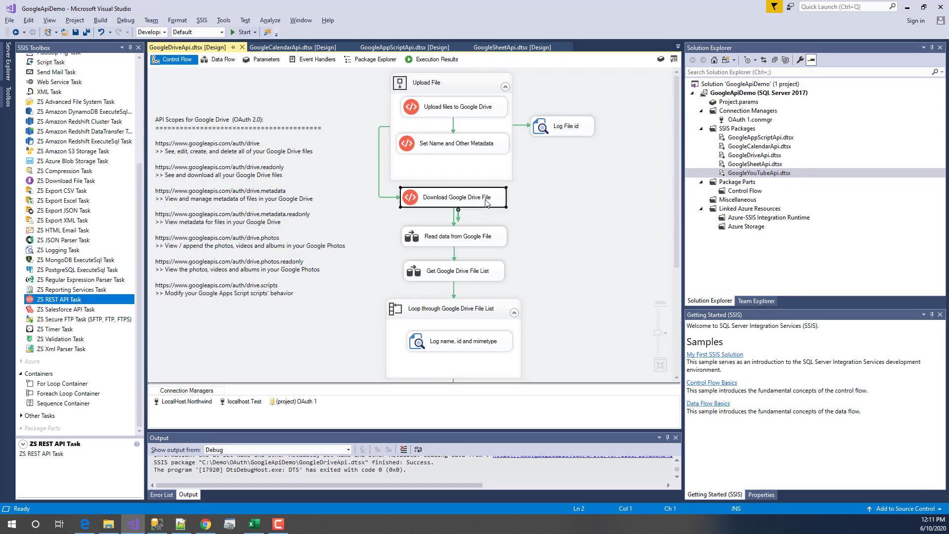
double_click(487, 203)
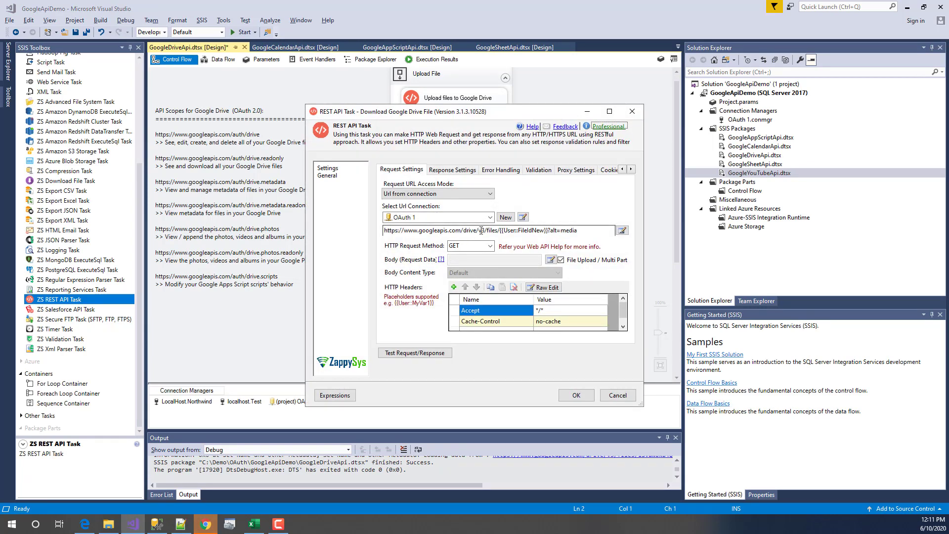
- Review the request URL's file ID and alt=media parameter, keeping GET as the method
left_click_drag(500, 230, 384, 230)
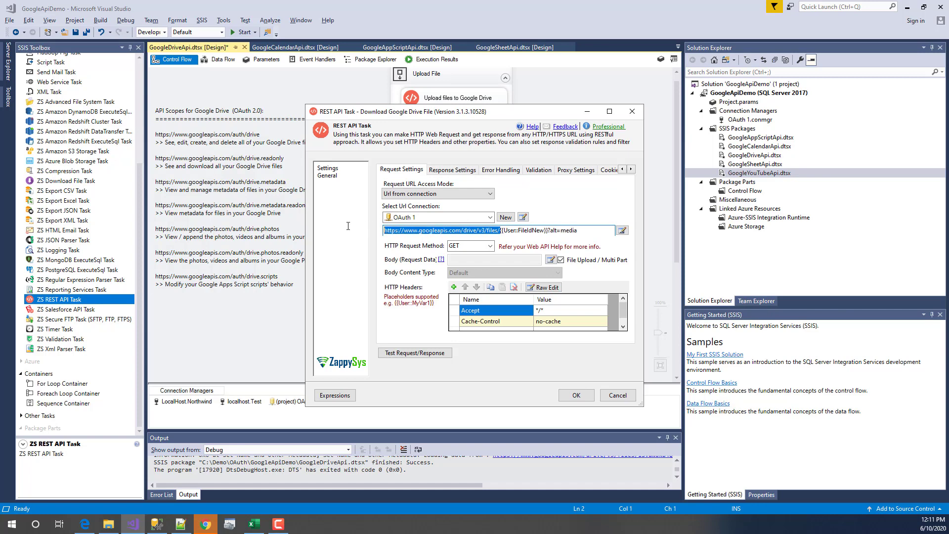
left_click(502, 231)
left_click_drag(501, 231, 578, 231)
left_click(562, 232)
left_click(590, 231)
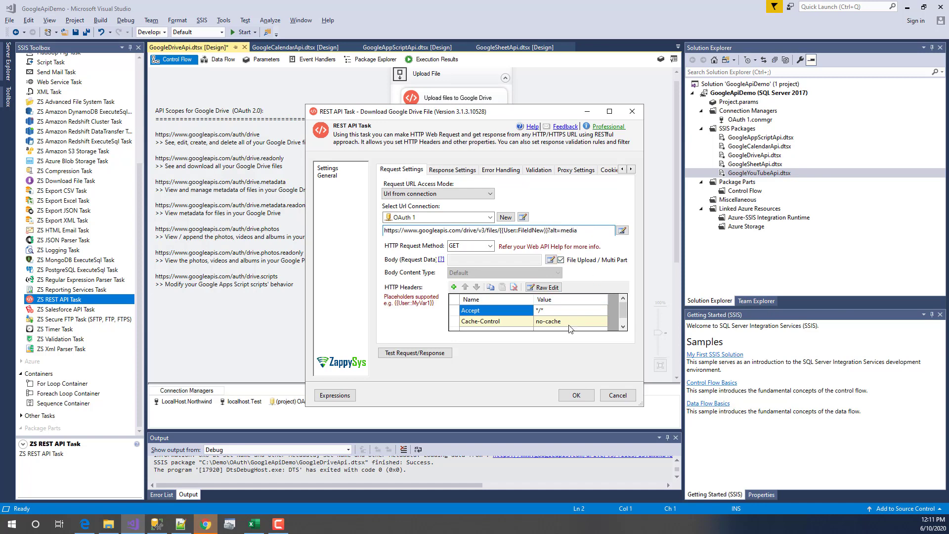
left_click(490, 247)
left_click(492, 247)
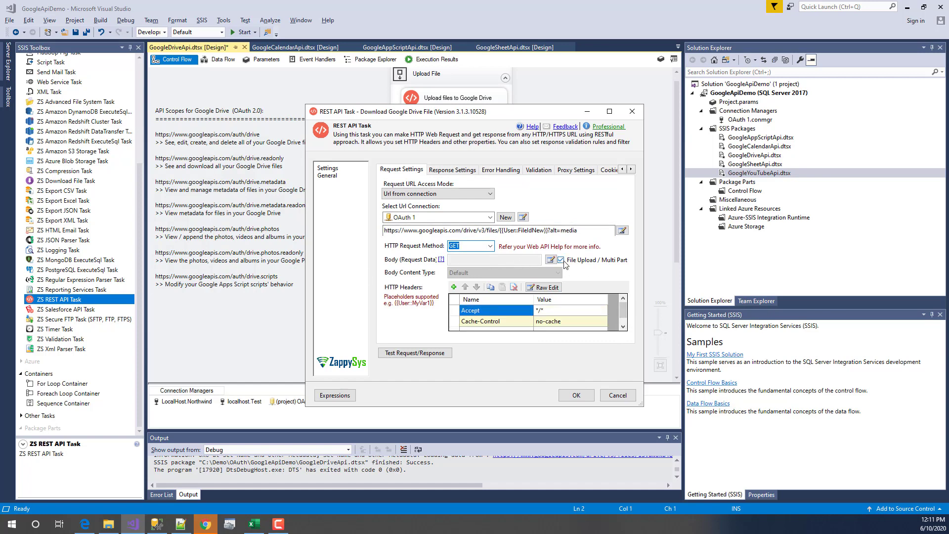
- Confirm the response saves to invoices_downloaded.csv, then cancel without changes
left_click(449, 170)
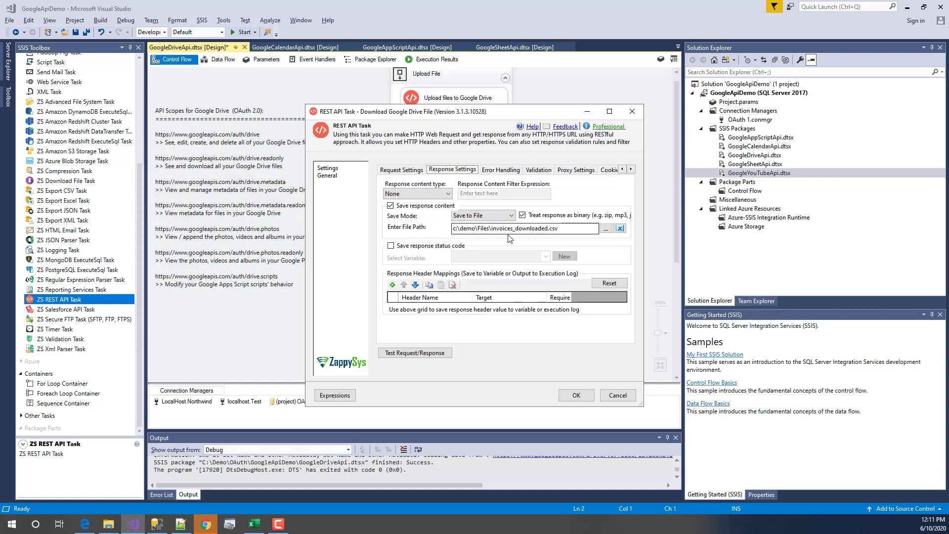
left_click_drag(561, 229, 445, 235)
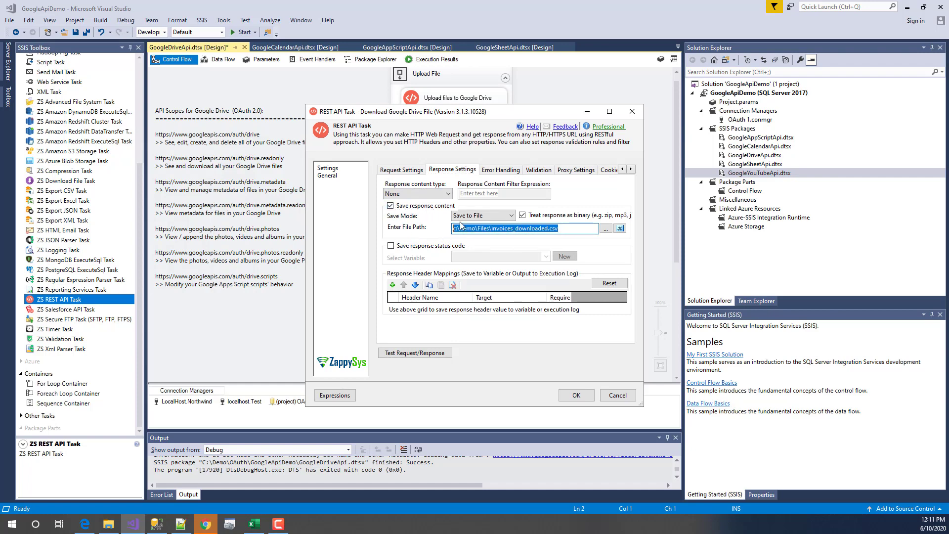
left_click(567, 230)
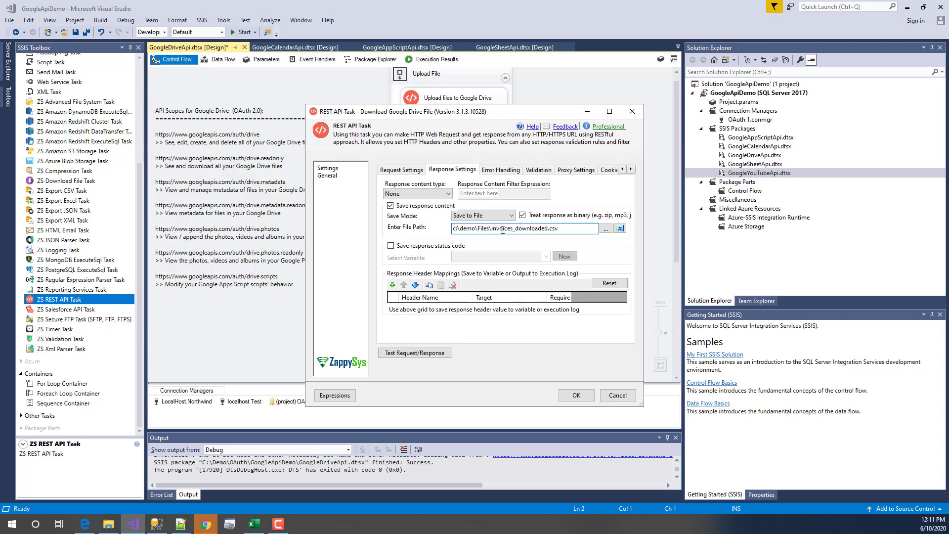
left_click_drag(491, 228, 578, 228)
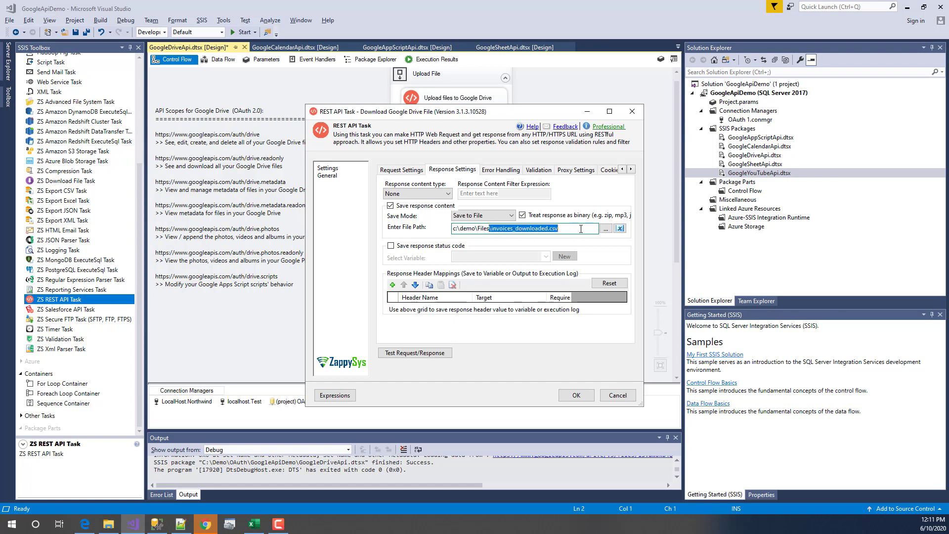
left_click(580, 229)
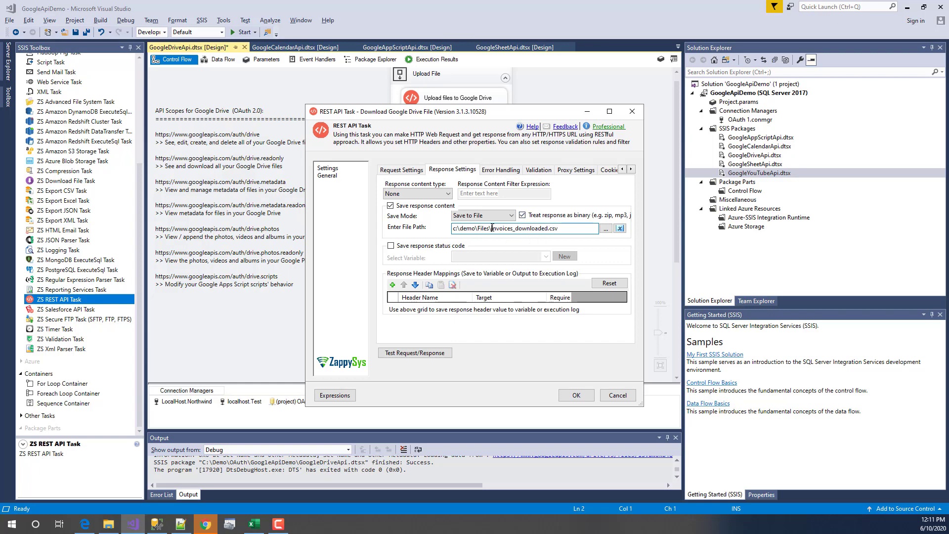
left_click_drag(492, 229, 572, 229)
left_click(573, 230)
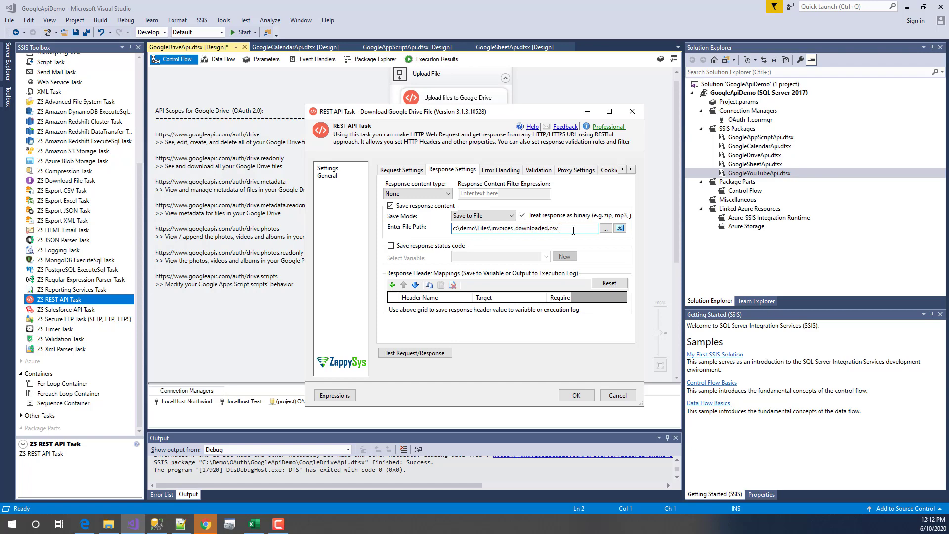
left_click(616, 397)
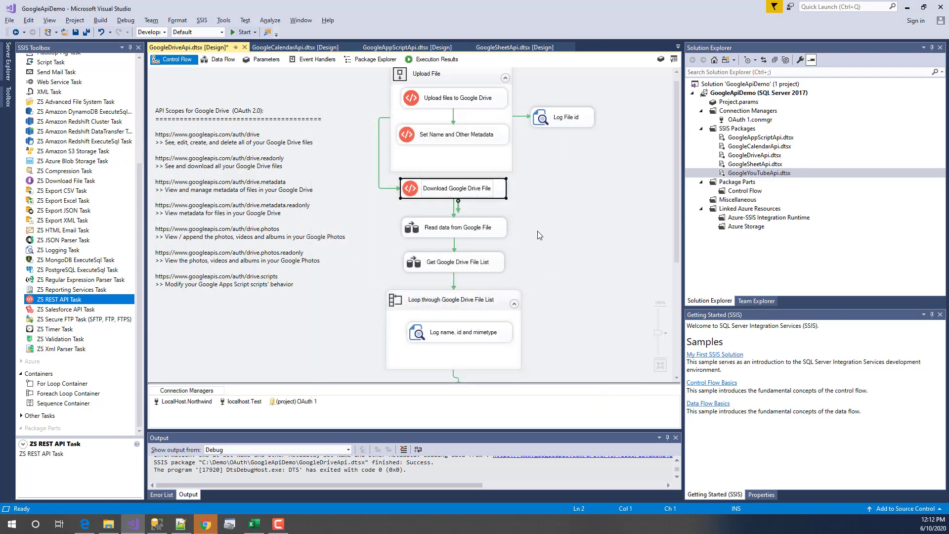
- Paste a new Drive file ID into the FileIdNew variable and execute only the Download Google Drive File task
right_click(269, 316)
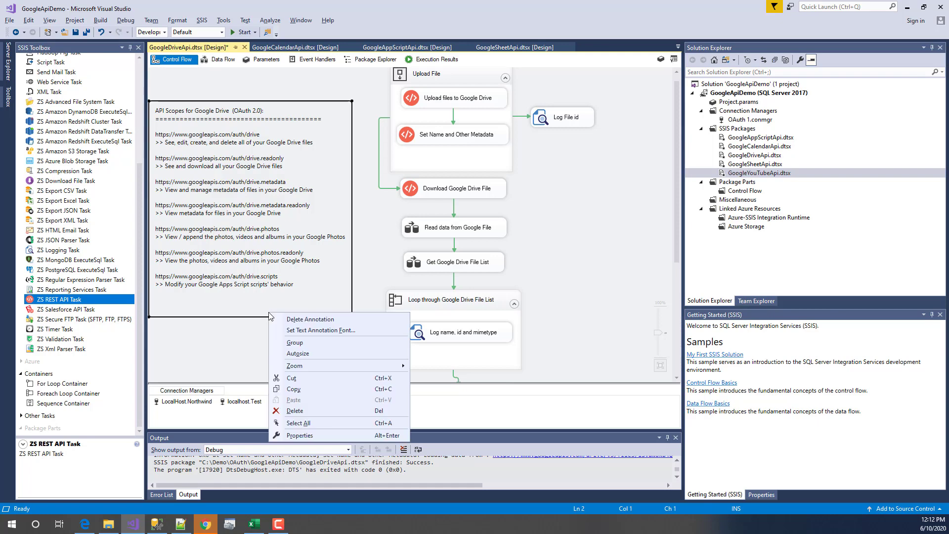
right_click(223, 346)
left_click(278, 147)
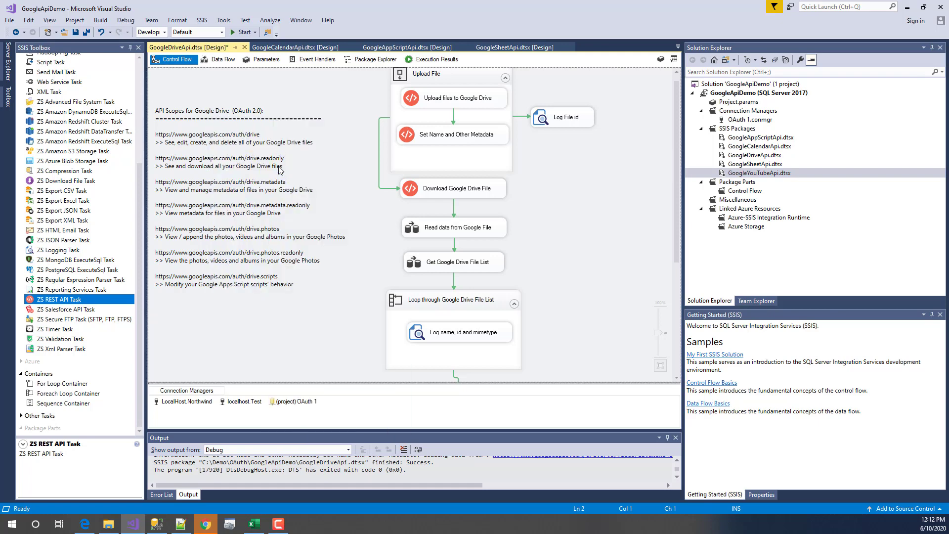
left_click_drag(347, 433, 359, 329)
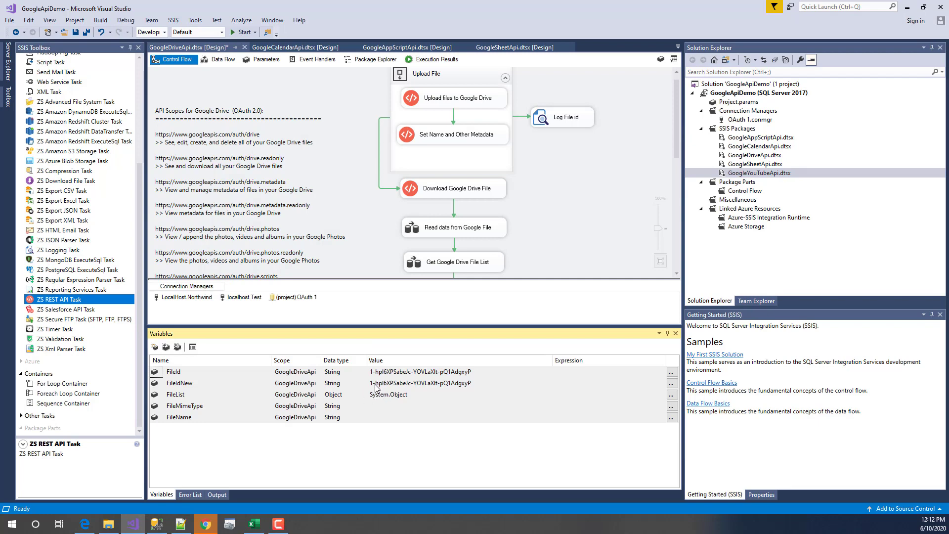
left_click(375, 383)
key("ctrl+a")
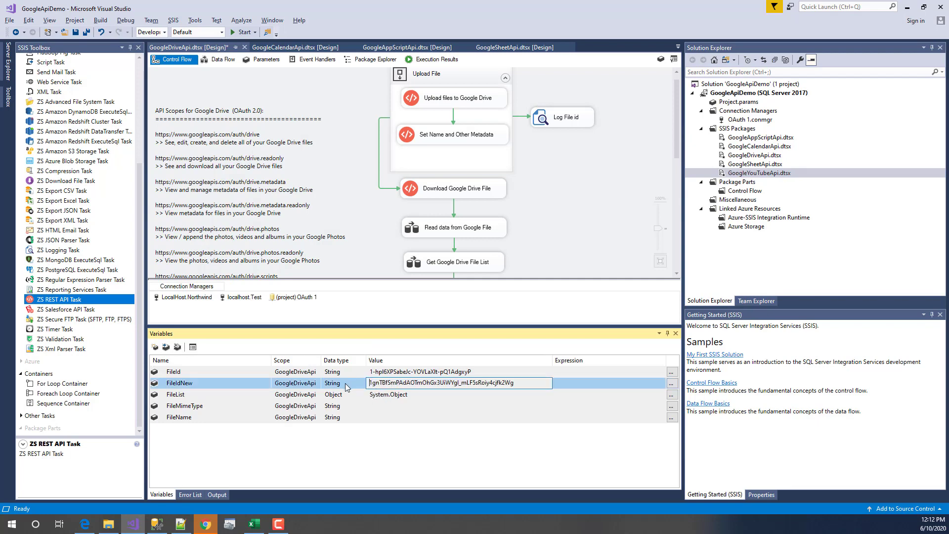
key("Return")
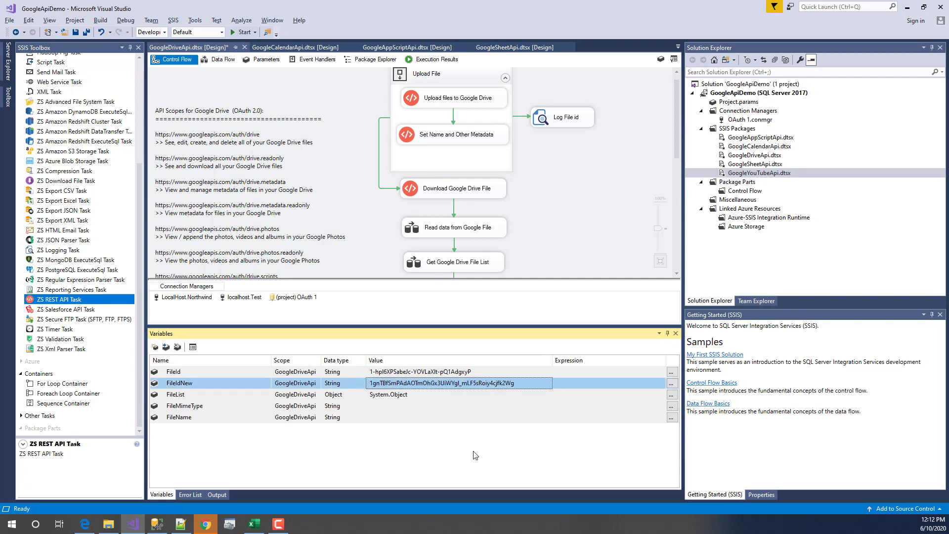
right_click(467, 193)
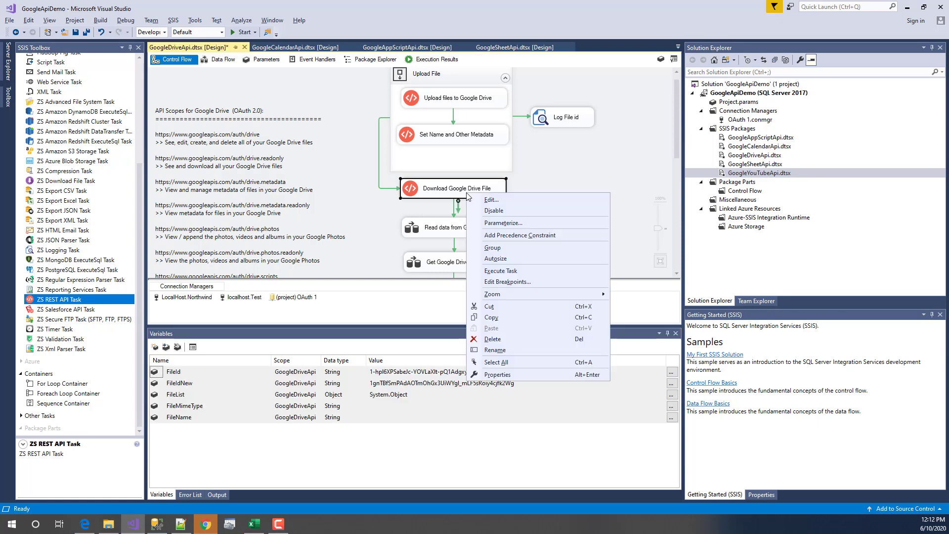
left_click(501, 270)
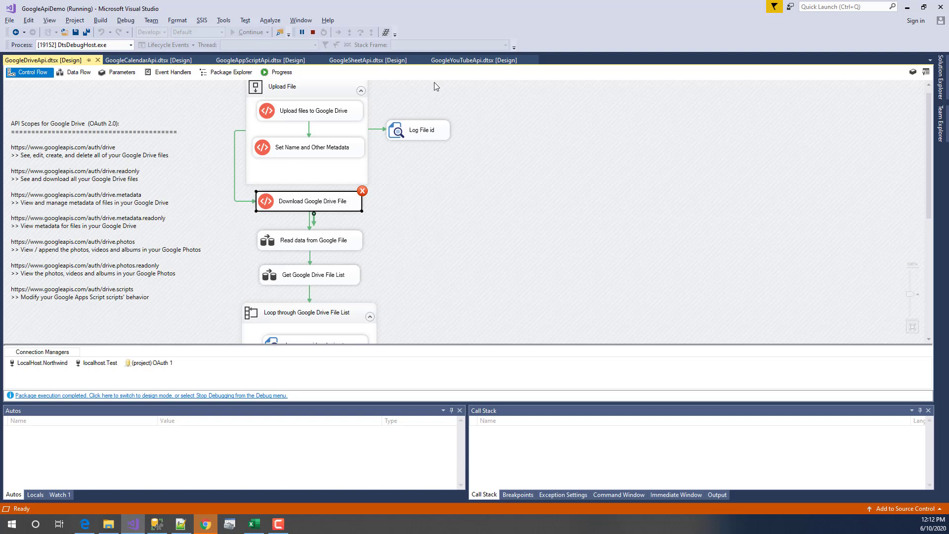
- Copy the 403 Forbidden error text from the Progress log and switch to Notepad++
left_click(281, 74)
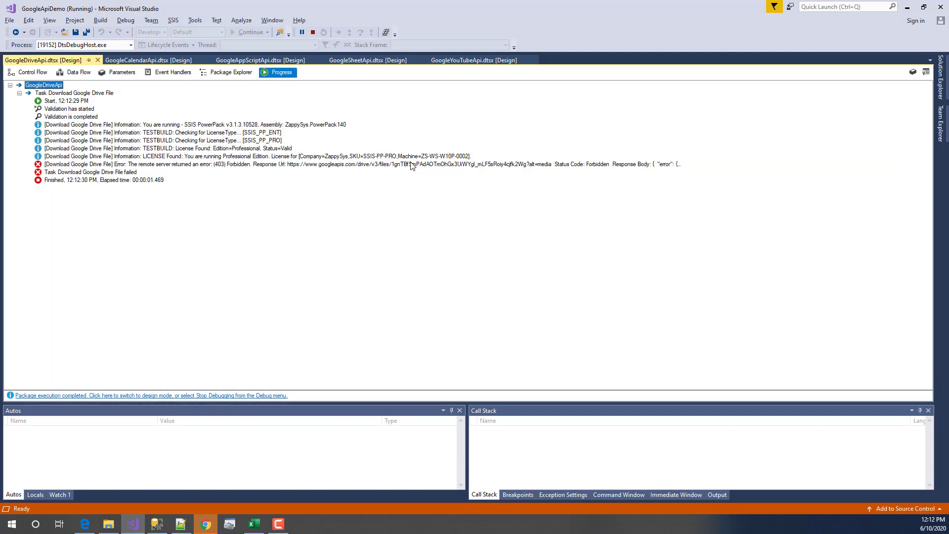
left_click(518, 163)
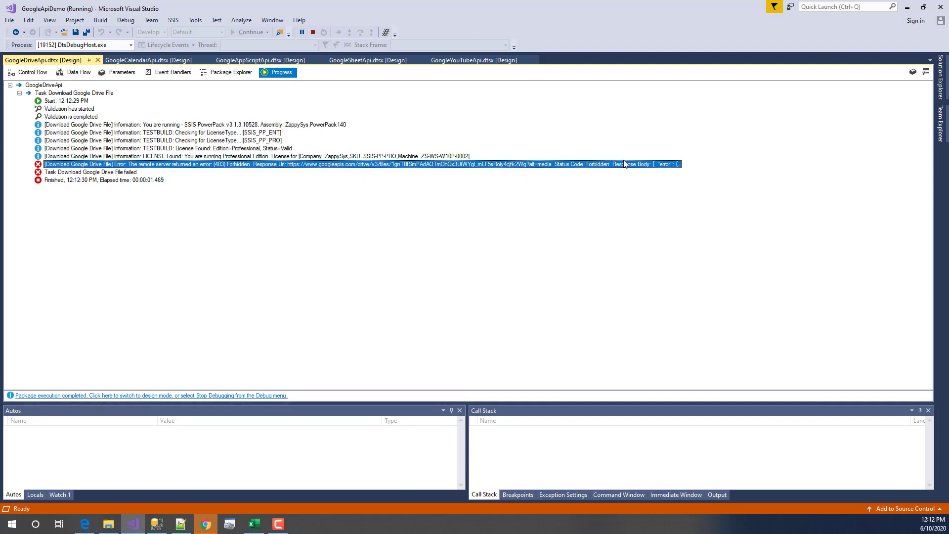
right_click(643, 168)
left_click(657, 171)
left_click(180, 523)
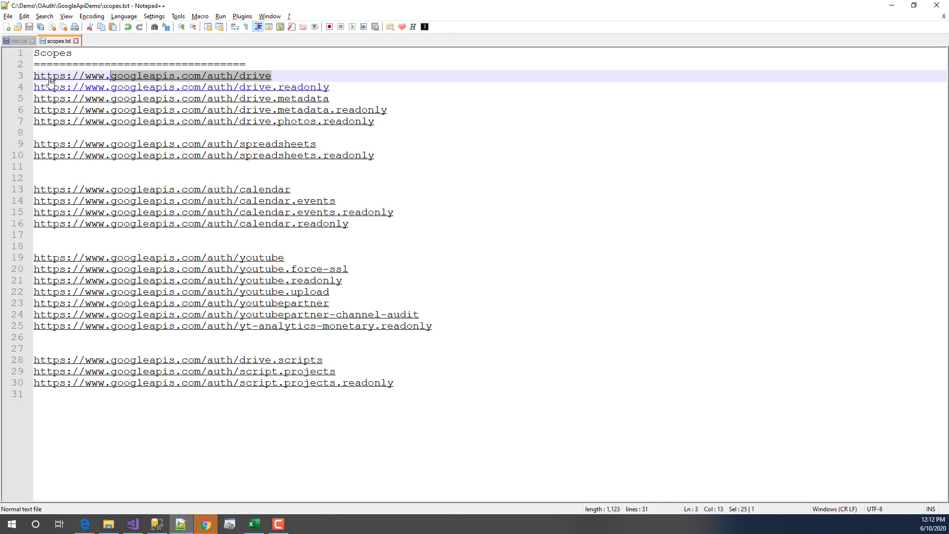
- Paste the error into a new Notepad++ tab and read the fileNotDownloadable binary-only message
double_click(87, 43)
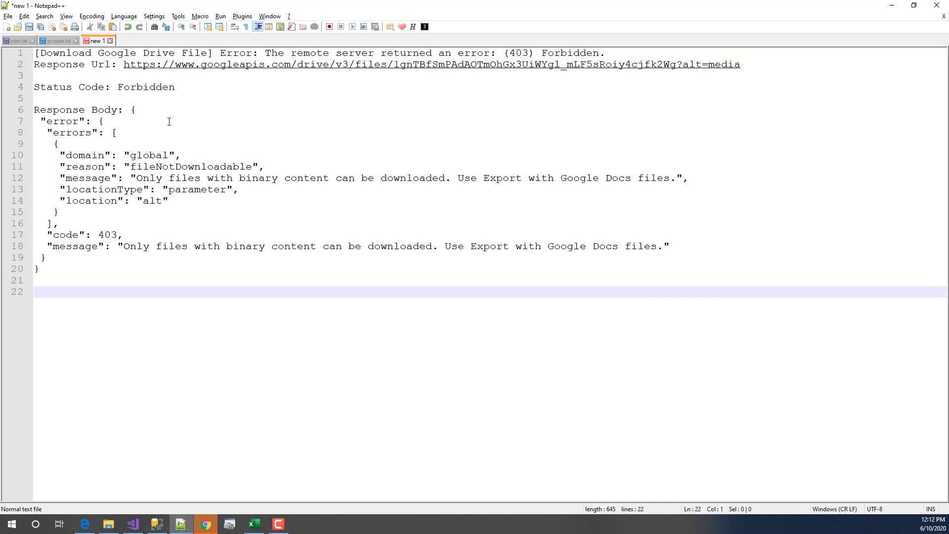
left_click(325, 197)
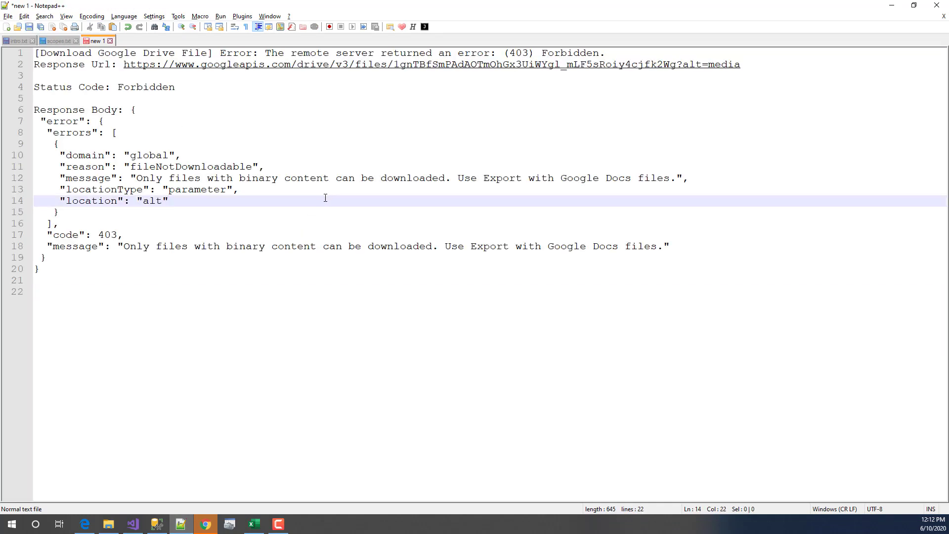
left_click_drag(136, 179, 677, 177)
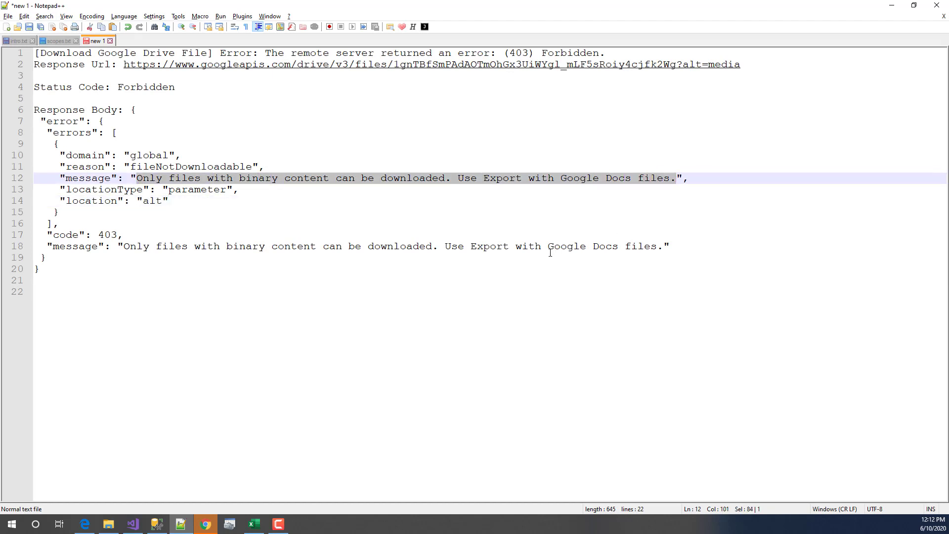
left_click(288, 292)
left_click_drag(240, 308, 3, 135)
left_click(190, 348)
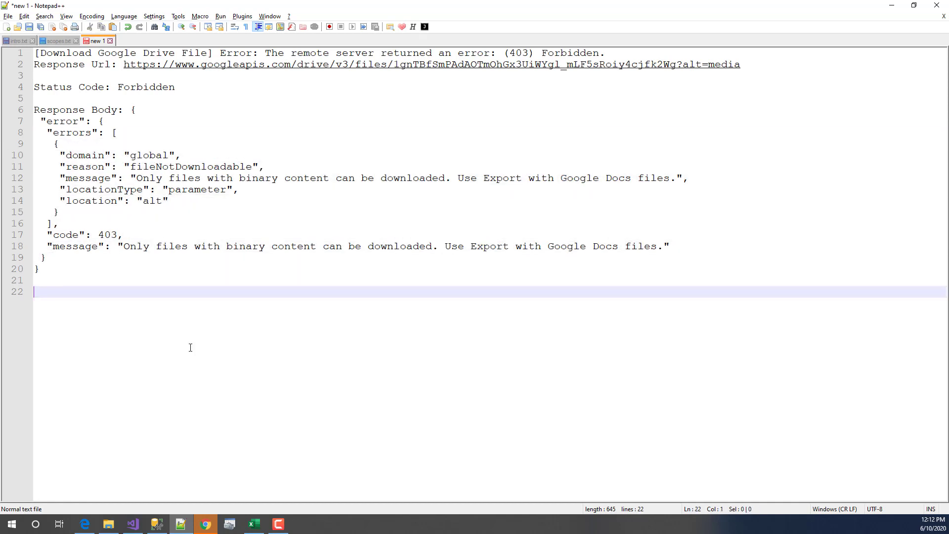
left_click(104, 155)
left_click(572, 257)
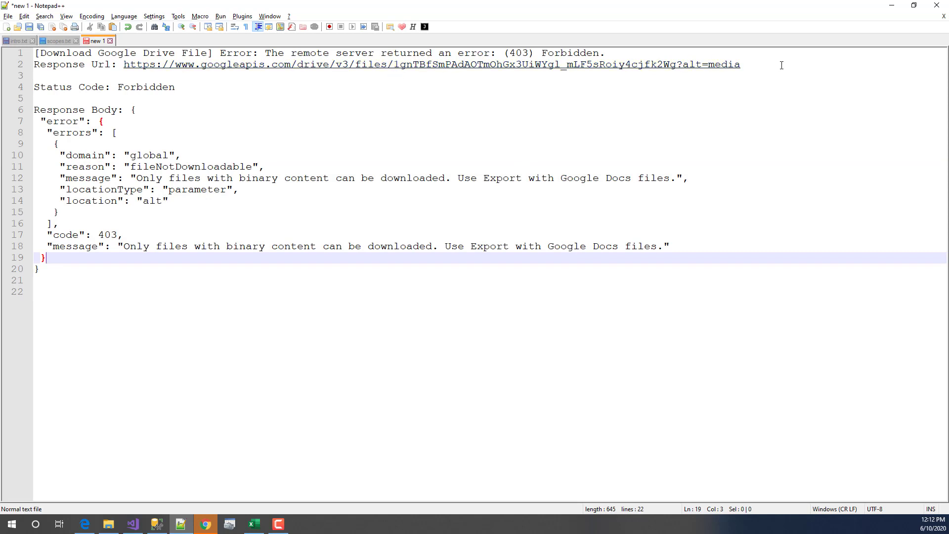
left_click(455, 296)
key("alt+Tab")
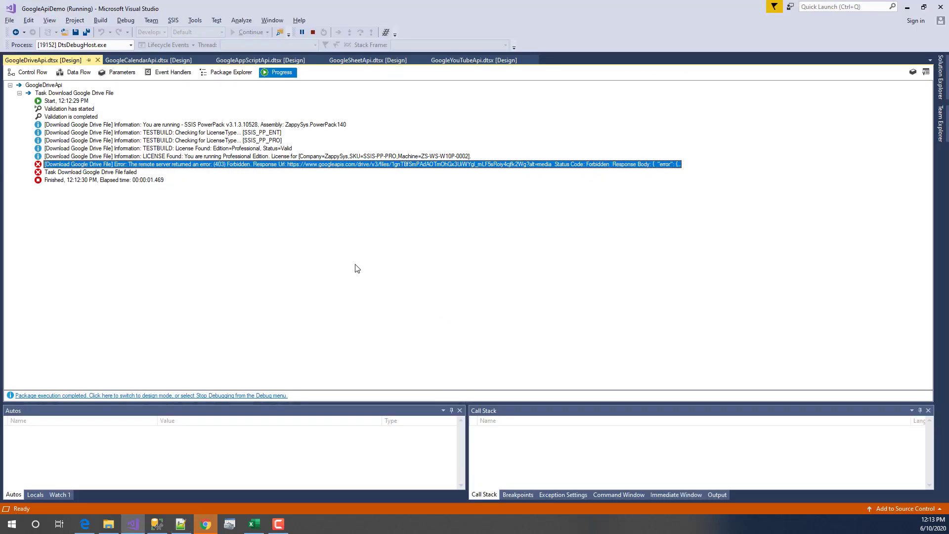
- Stop debugging, open the Get Google Drive File List data flow's source, then switch to Chrome
left_click(41, 74)
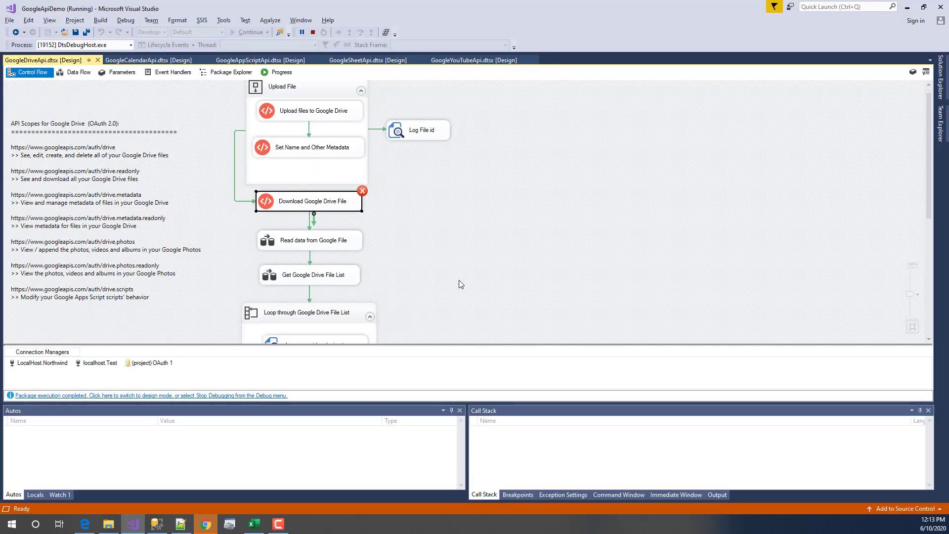
left_click(312, 32)
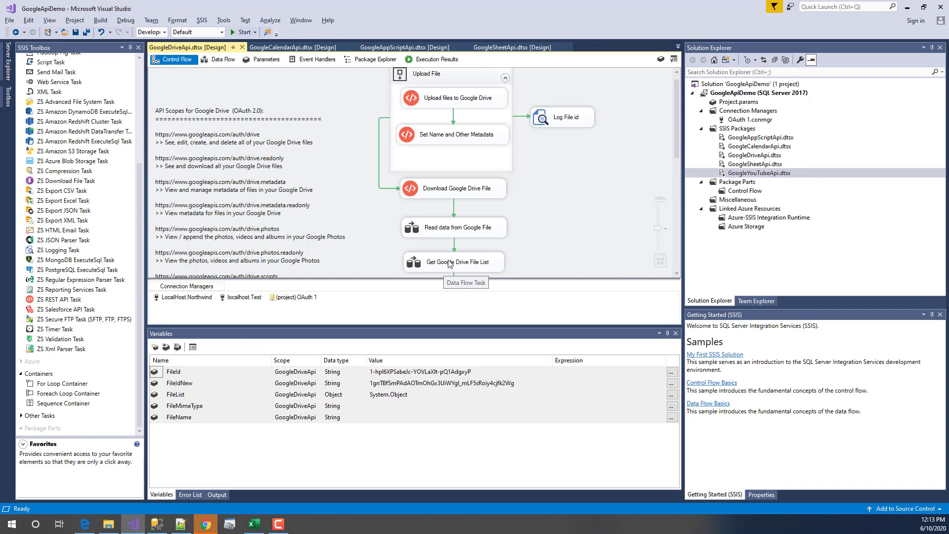
scroll(441, 271, "down", 1)
double_click(448, 211)
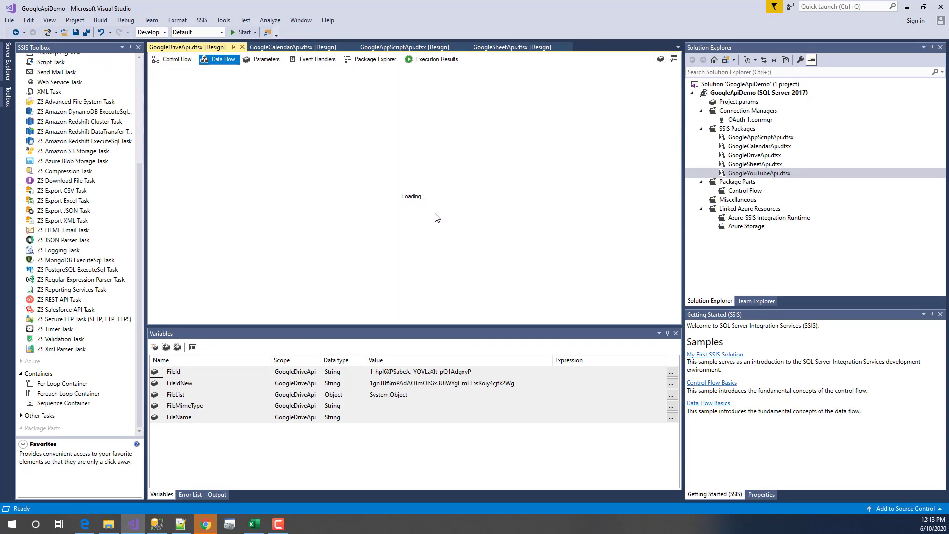
left_click(223, 117)
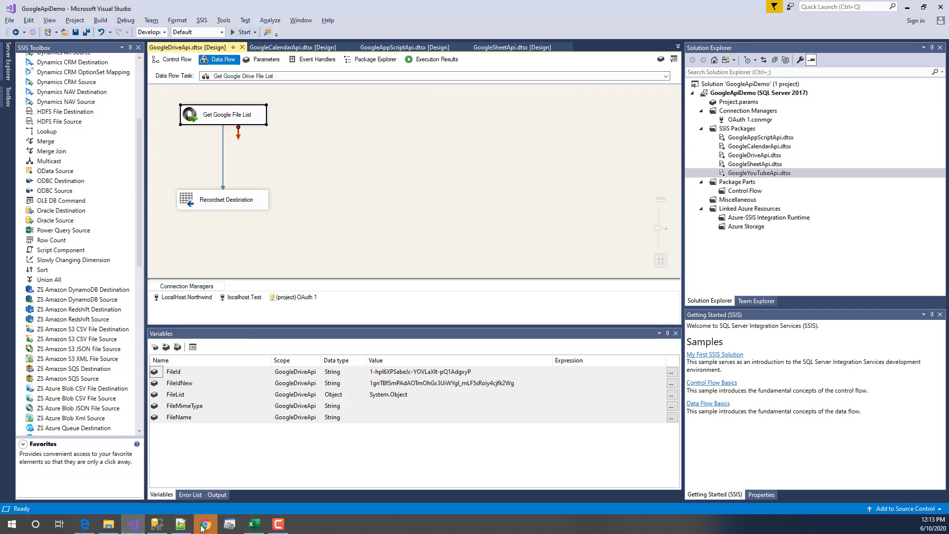
mouse_move(205, 524)
left_click(202, 479)
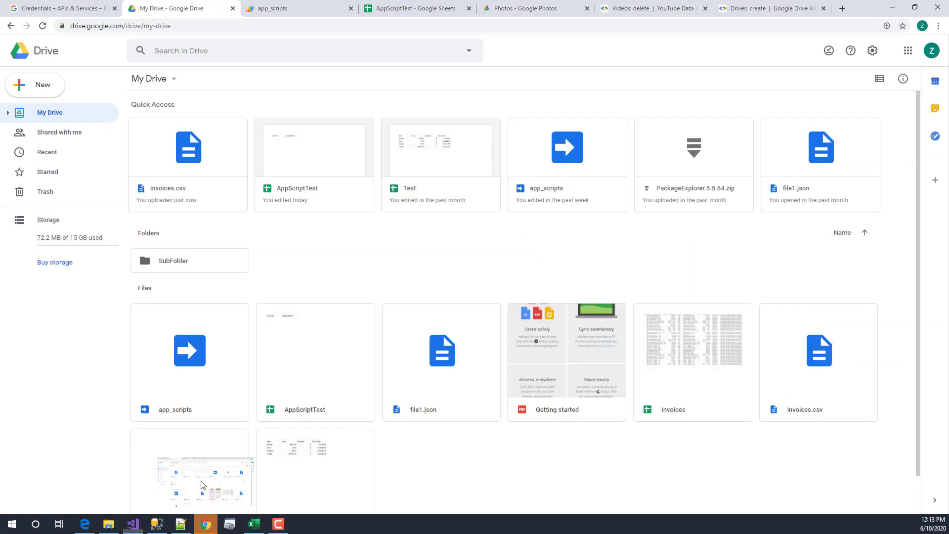
- Preview invoices.csv and open it in a new window
right_click(204, 179)
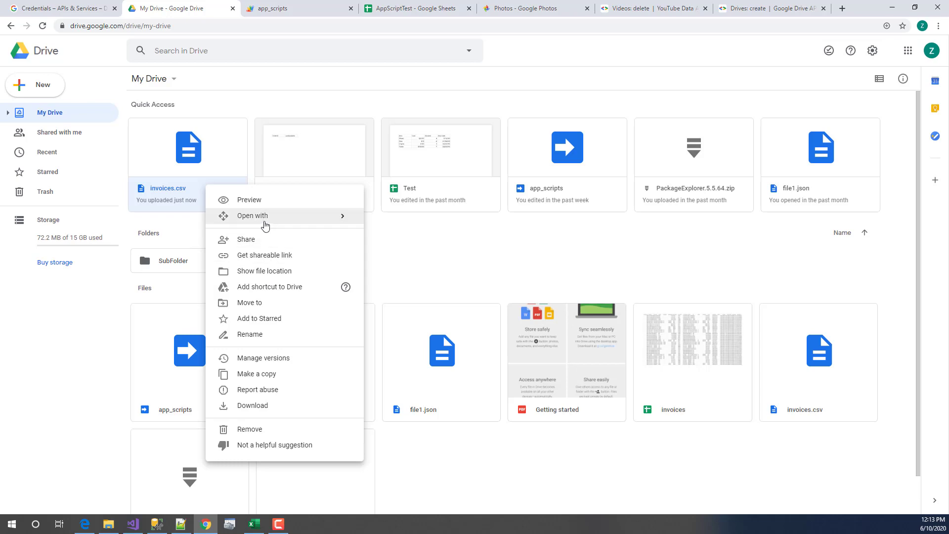
left_click(264, 206)
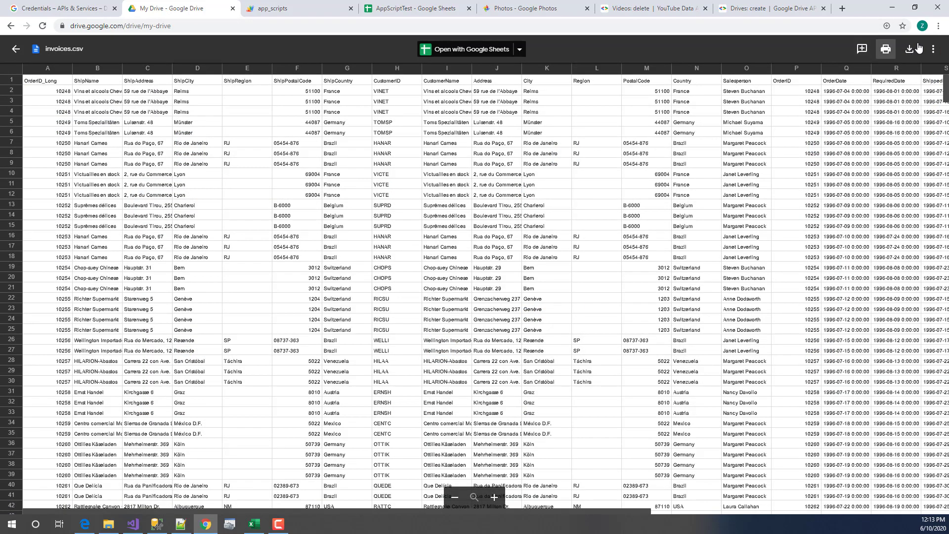
left_click(932, 49)
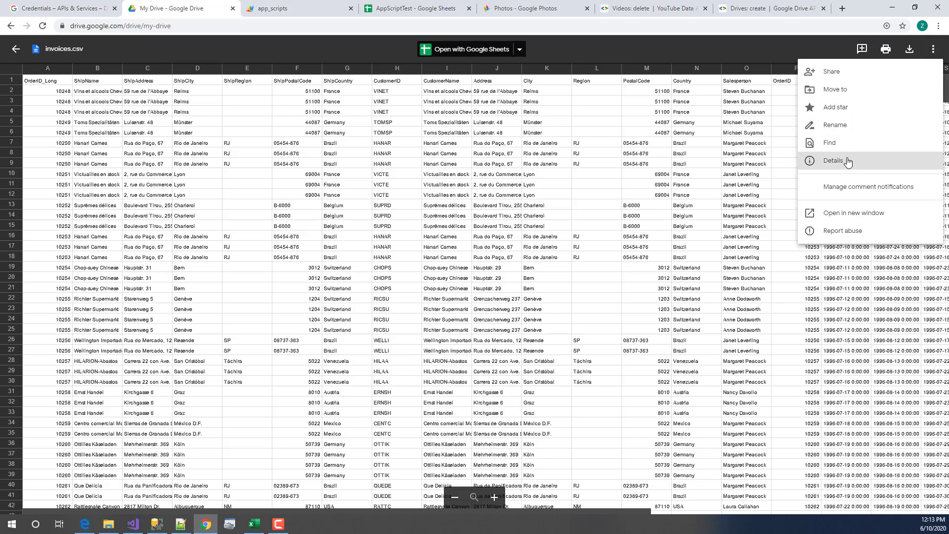
left_click(841, 213)
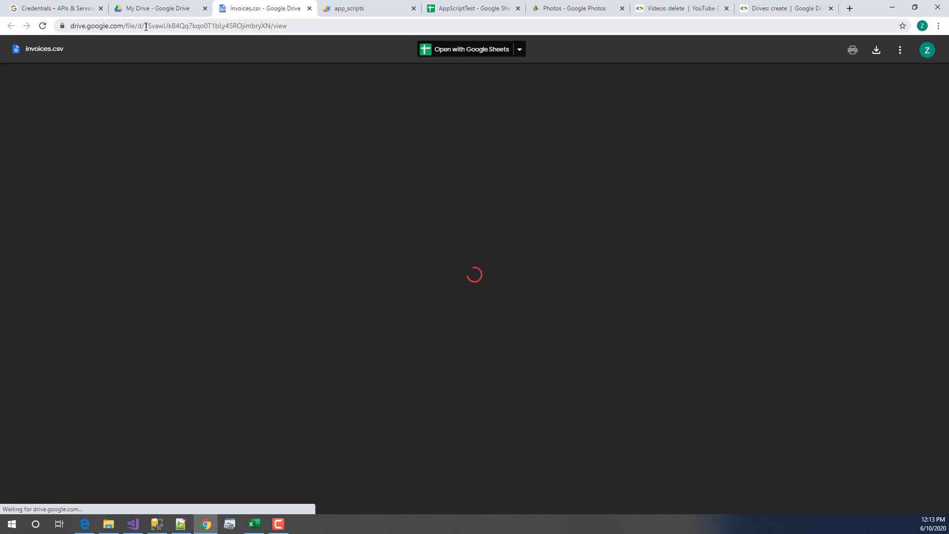
- Copy the invoices.csv file ID from the page's web address
left_click(146, 26)
left_click(147, 26)
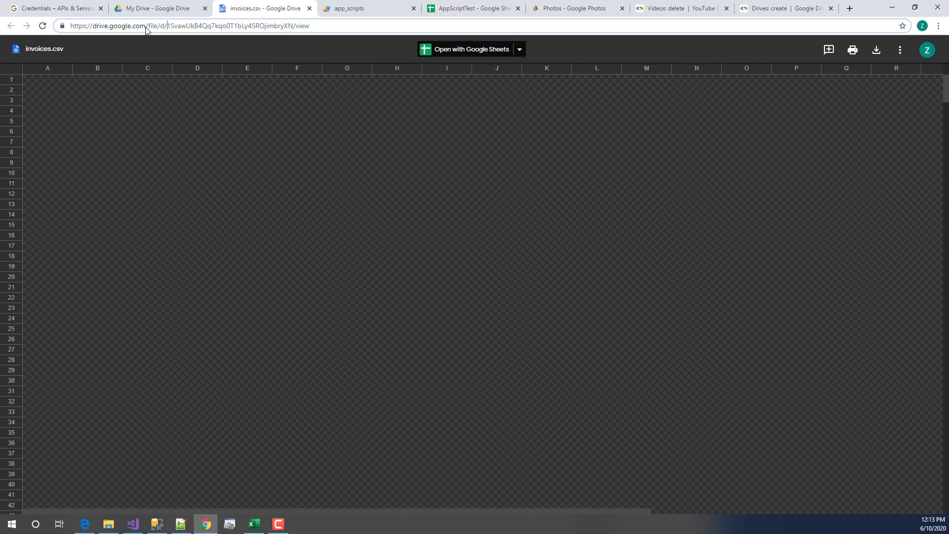
double_click(295, 25)
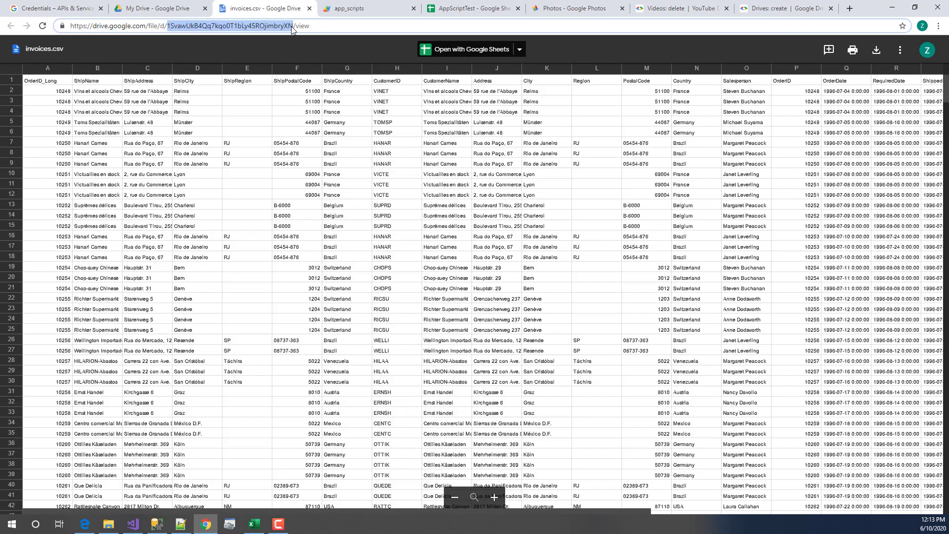
right_click(291, 27)
left_click(337, 81)
- Replace FileIdNew's value with the pasted invoices.csv file ID and execute only Download Google Drive File
key("alt+Tab")
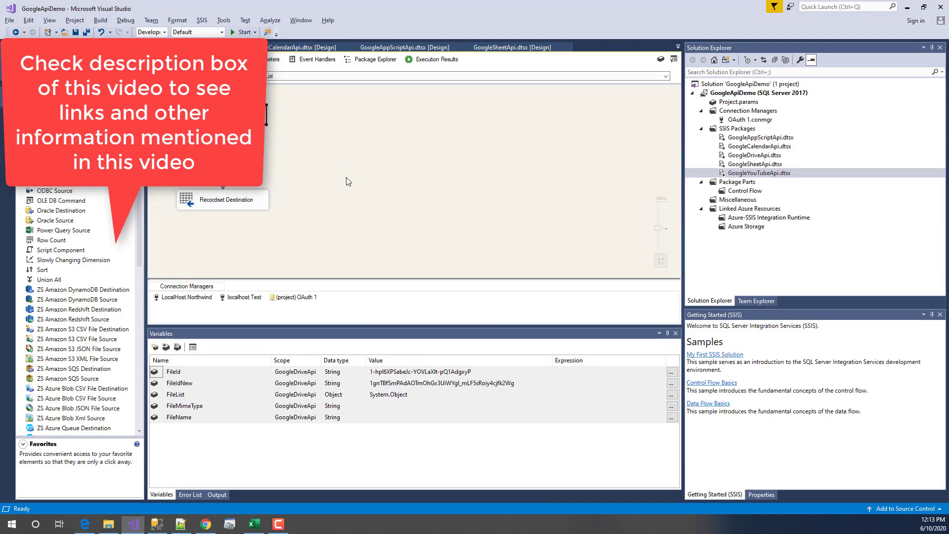
left_click(247, 154)
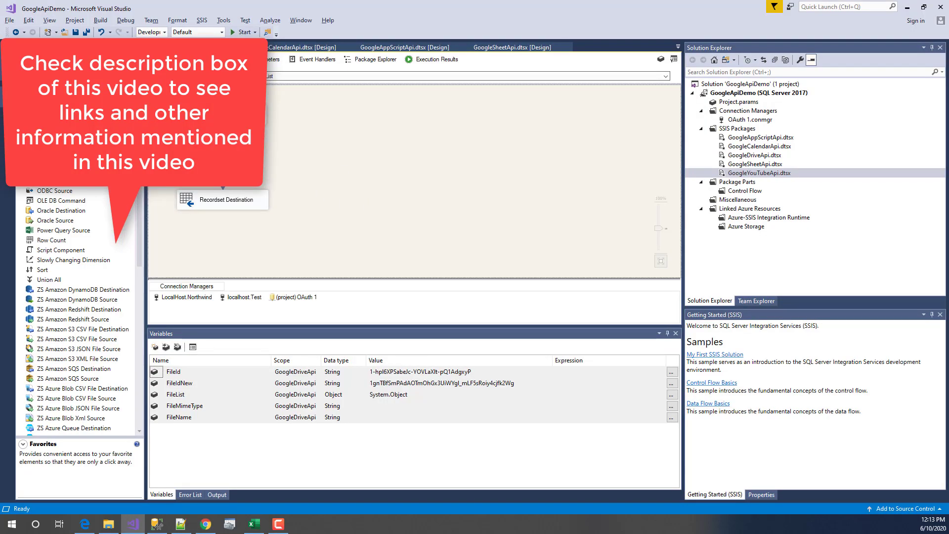
left_click(174, 60)
left_click(462, 142)
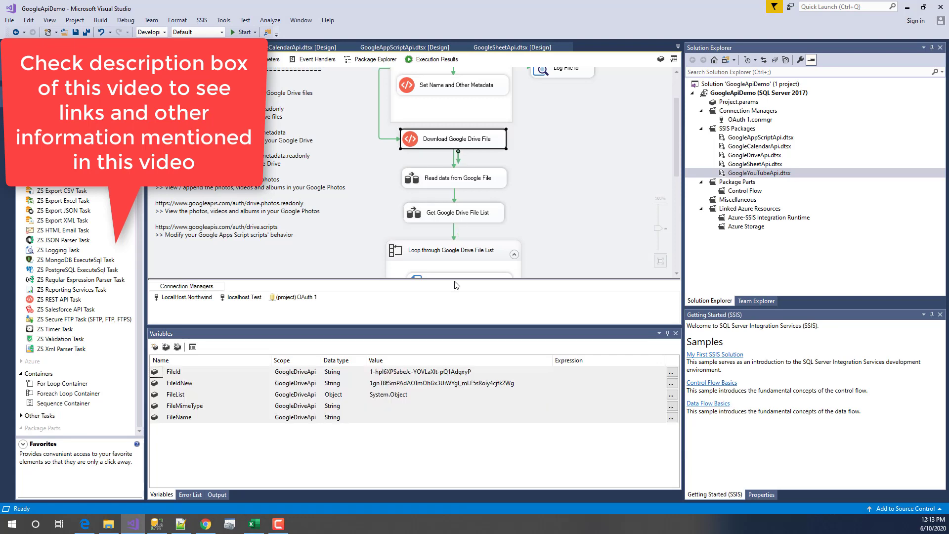
left_click(414, 384)
left_click_drag(541, 385, 267, 356)
key("ctrl+v")
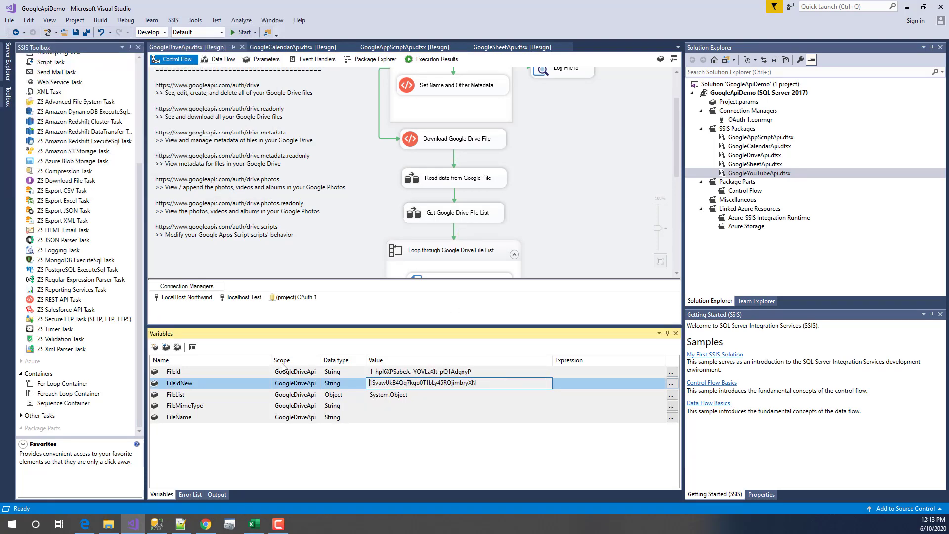
key("Return")
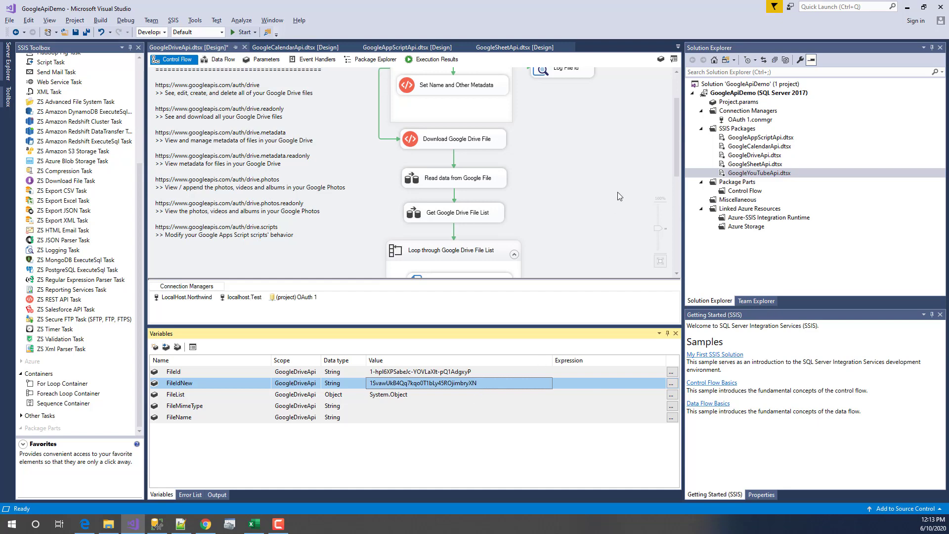
right_click(427, 143)
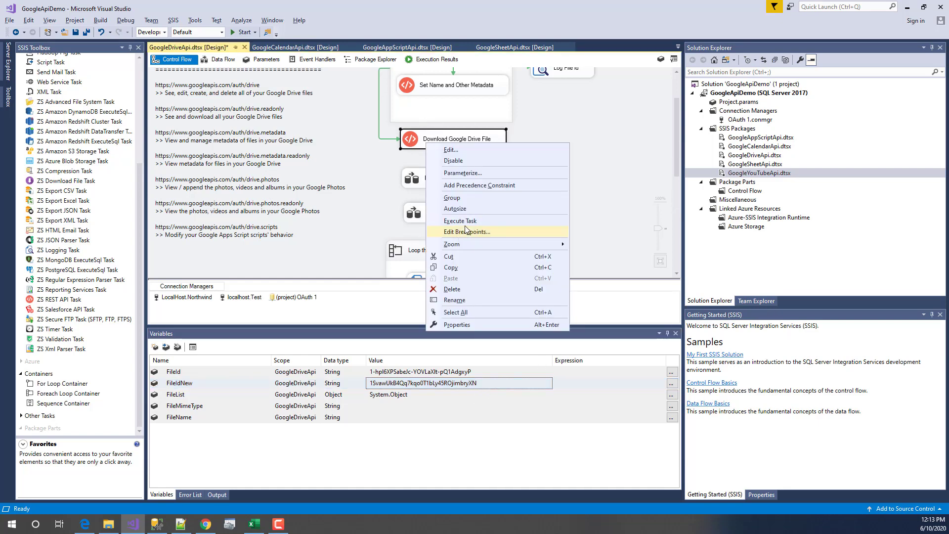
left_click(466, 221)
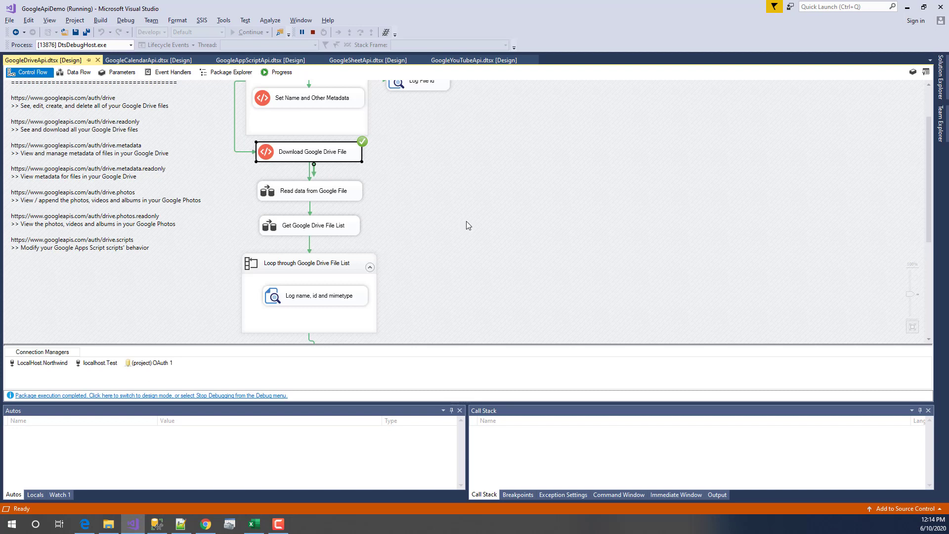
- Check the Progress log line confirming c:\demo\Files\invoices_downloaded.csv was written, then bring up File Explorer
left_click(266, 73)
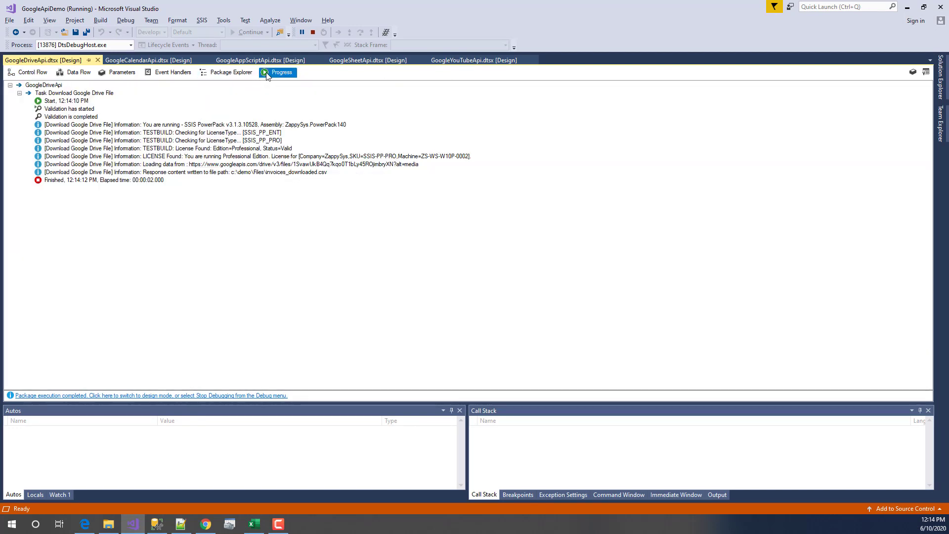
left_click(313, 173)
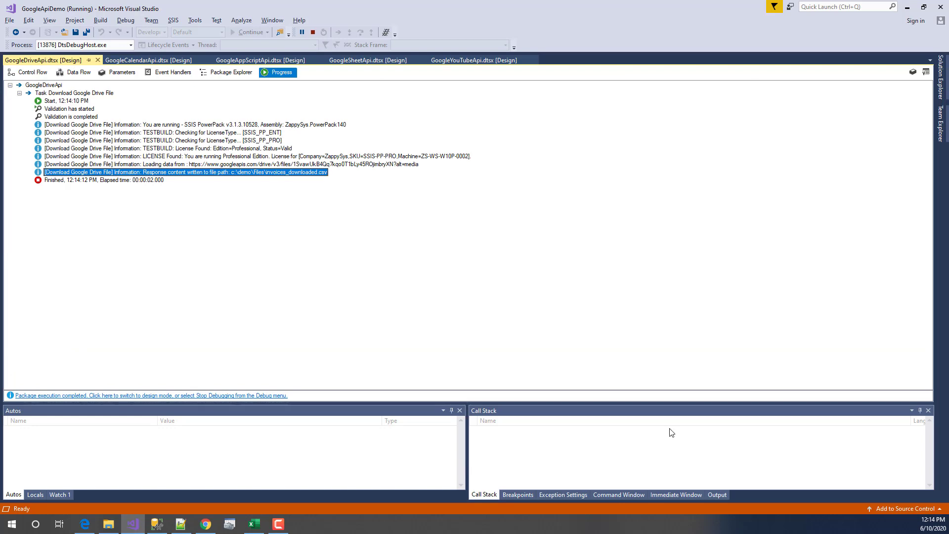
left_click(109, 524)
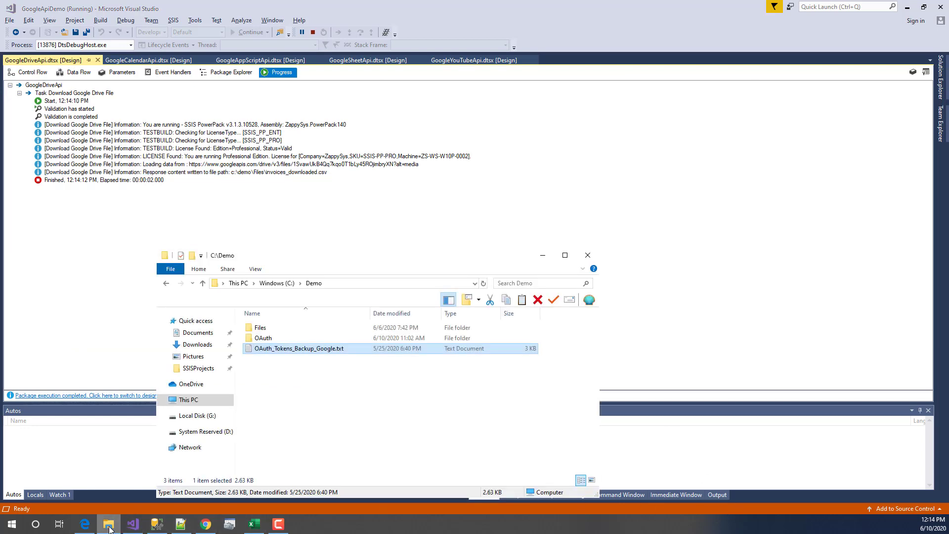
- Open invoices_downloaded.csv from C:\Demo\Files in Notepad++ to check its order rows
double_click(271, 328)
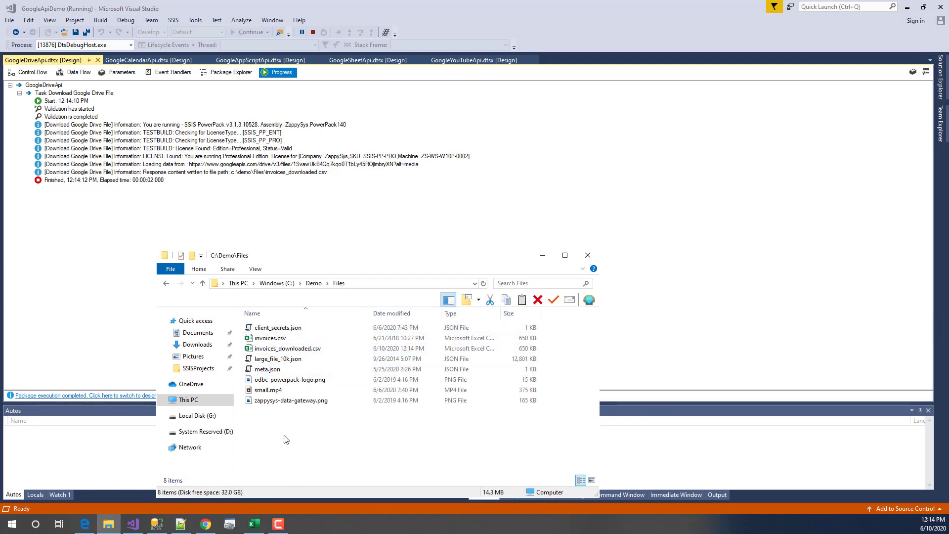
left_click(315, 351)
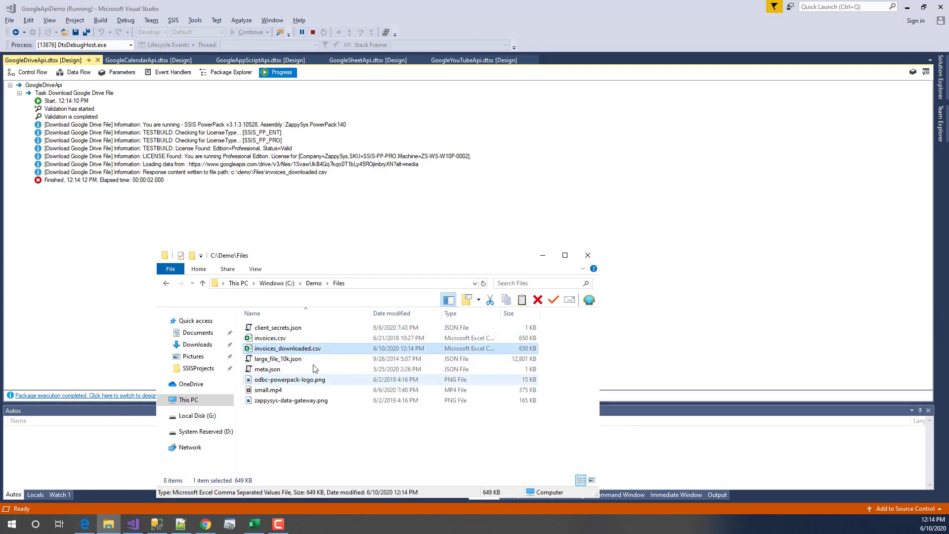
right_click(317, 351)
left_click(362, 138)
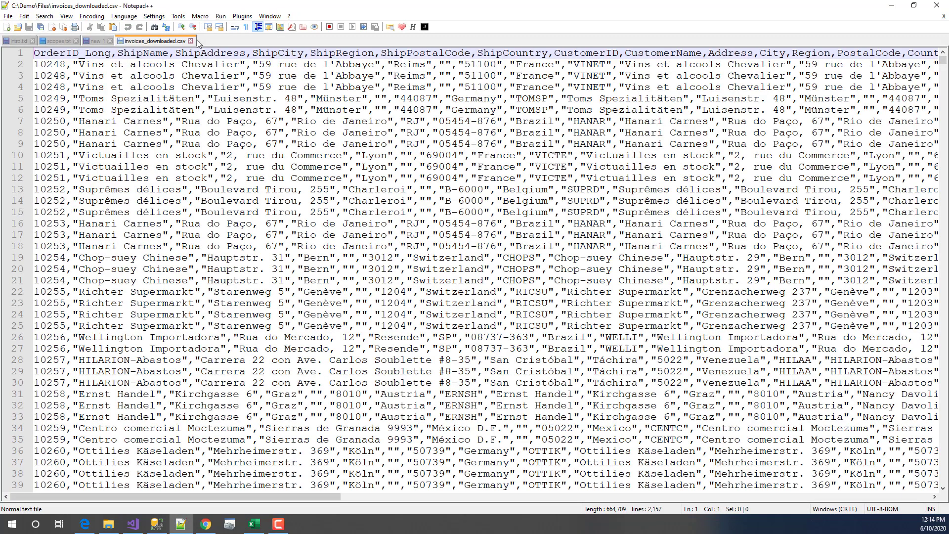
- Close the CSV tab, minimize Notepad++ and close File Explorer
left_click(191, 40)
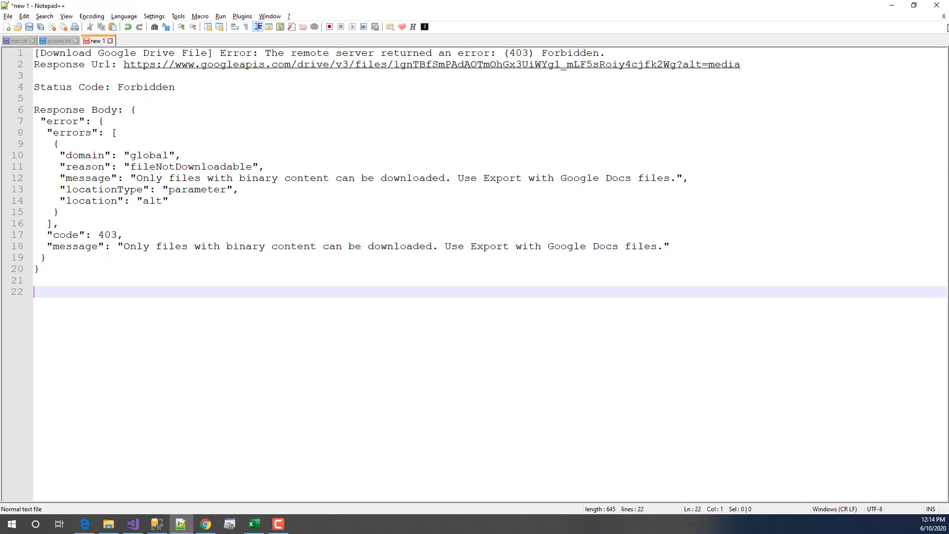
left_click(890, 7)
left_click(591, 259)
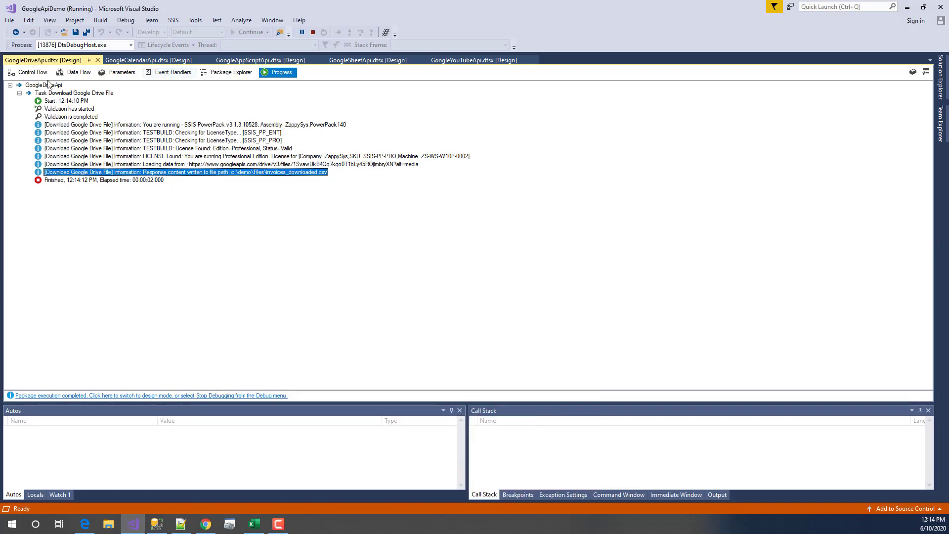
- Stop debugging and open the Read data from Google File data flow
left_click(27, 74)
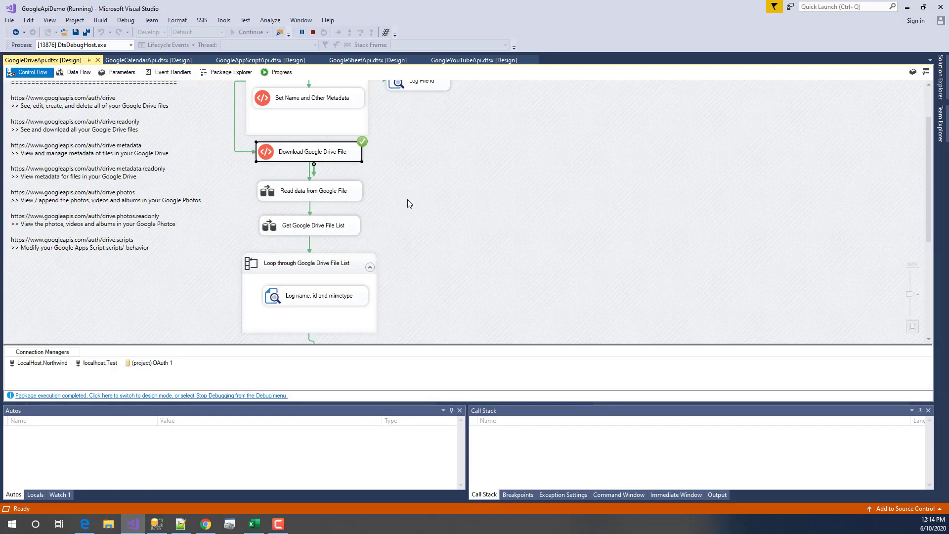
left_click(335, 195)
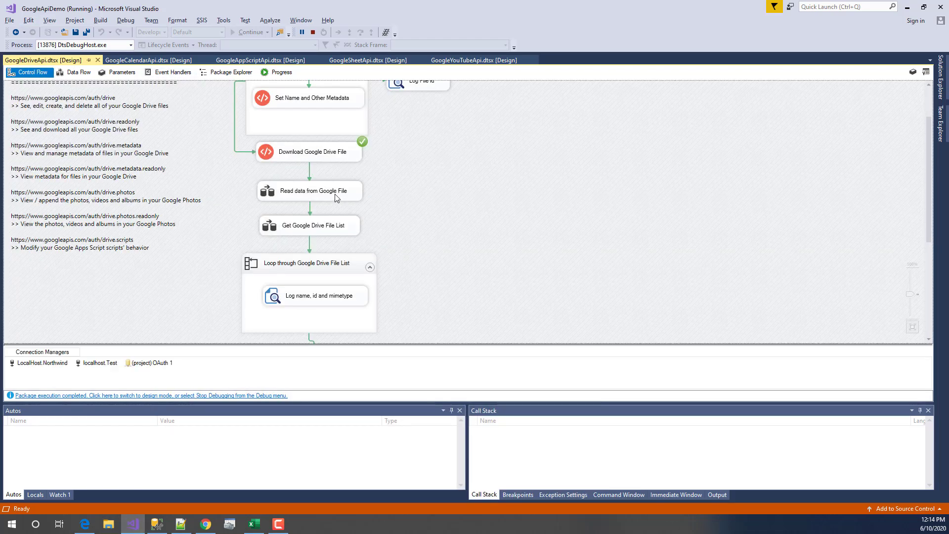
left_click(313, 33)
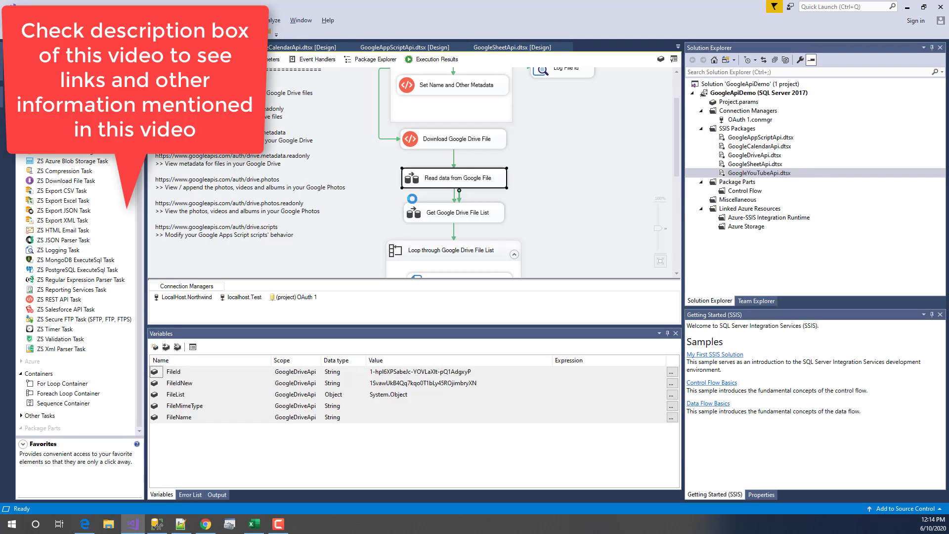
double_click(422, 182)
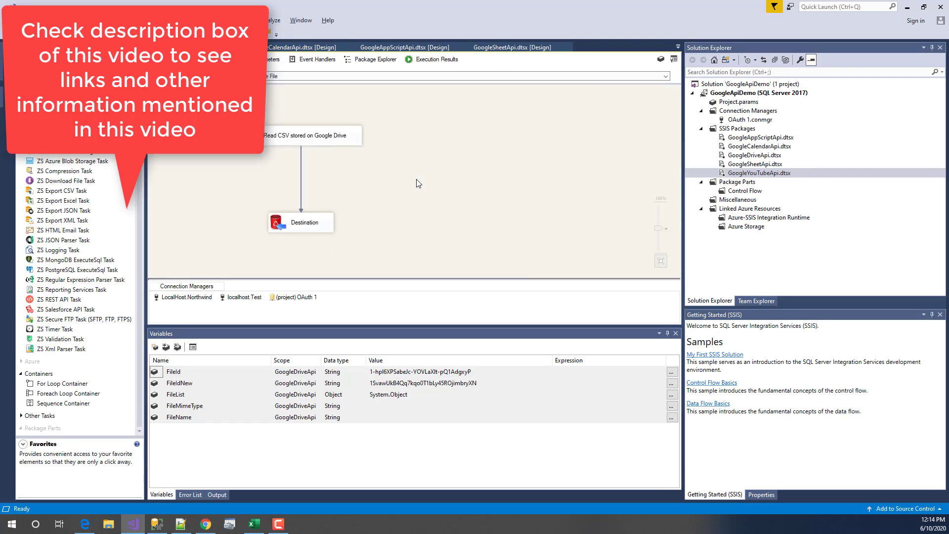
- Inspect the Read CSV stored on Google Drive source and Destination, comparing with invoices.csv in the browser
left_click(297, 136)
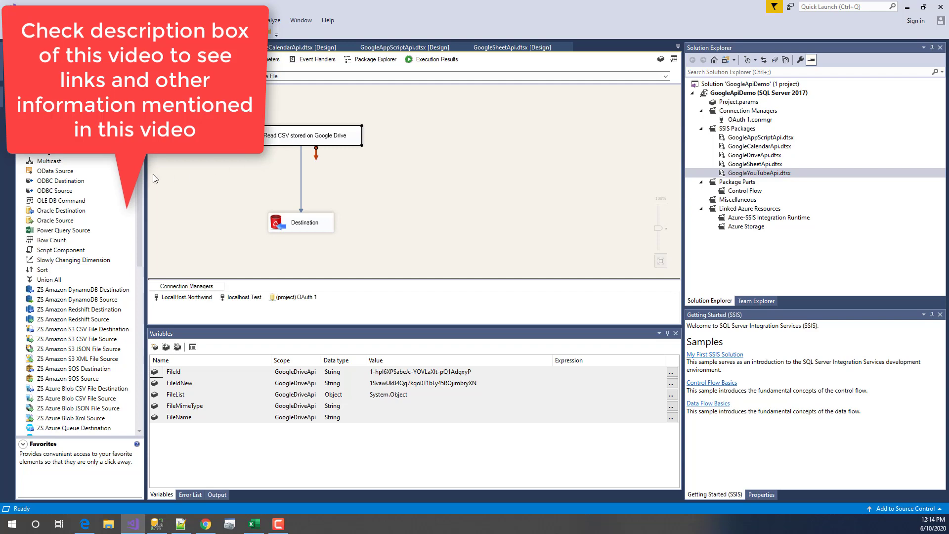
left_click(307, 229)
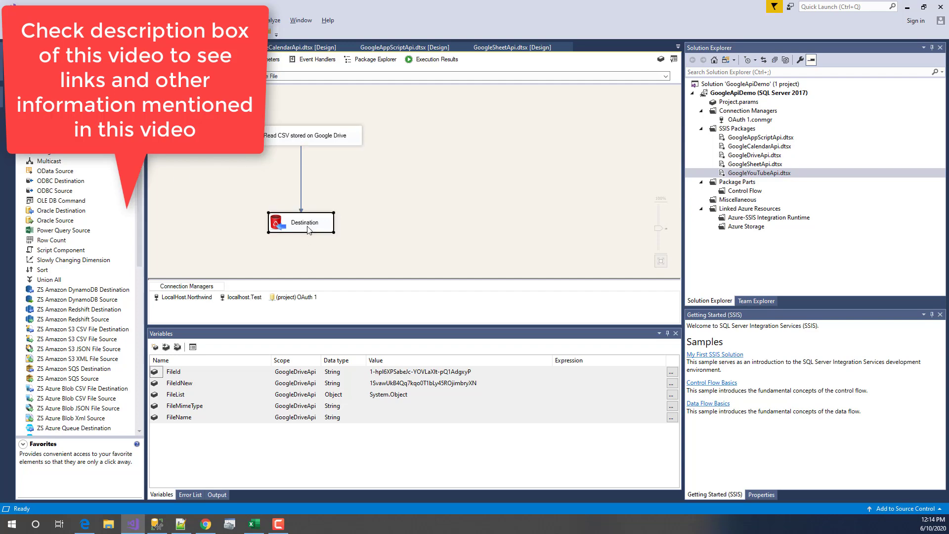
left_click(286, 139)
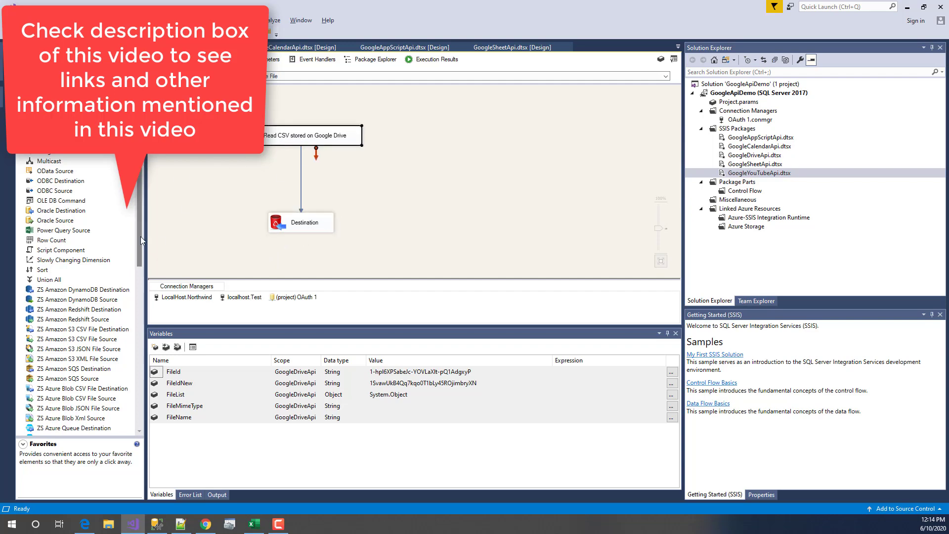
left_click_drag(141, 236, 131, 352)
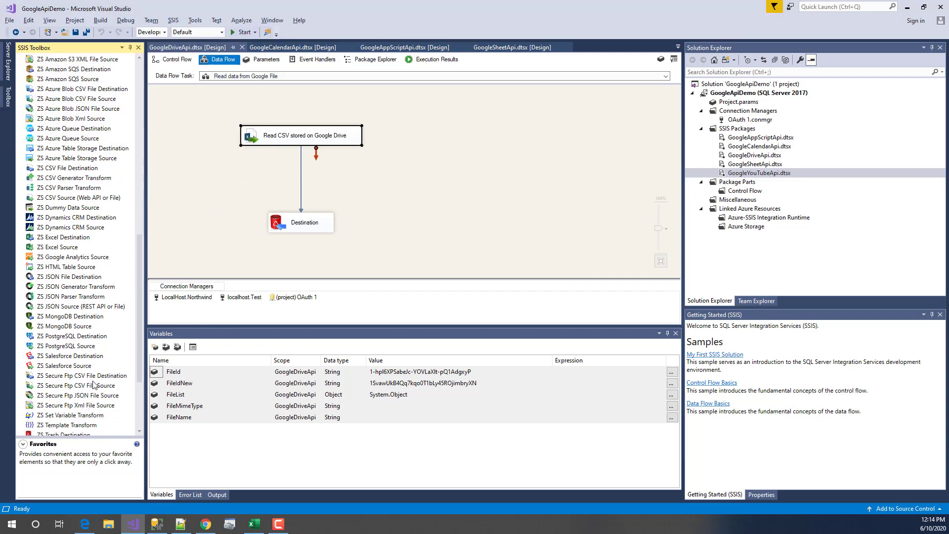
left_click_drag(138, 338, 136, 365)
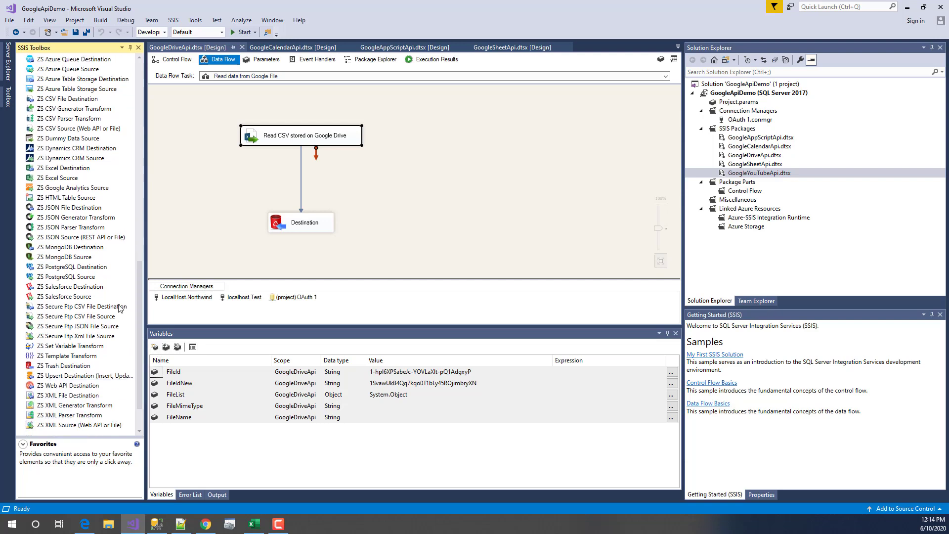
double_click(252, 139)
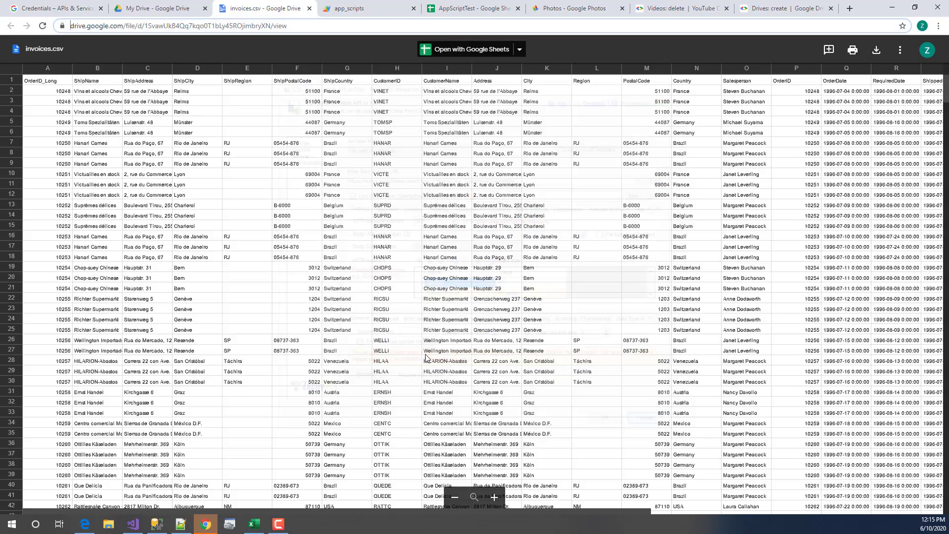
left_click(206, 524)
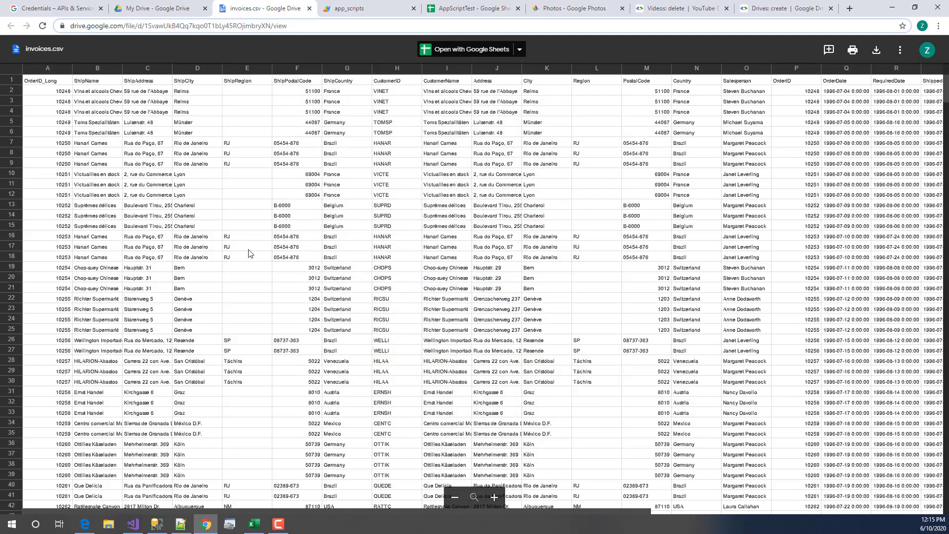
left_click(897, 9)
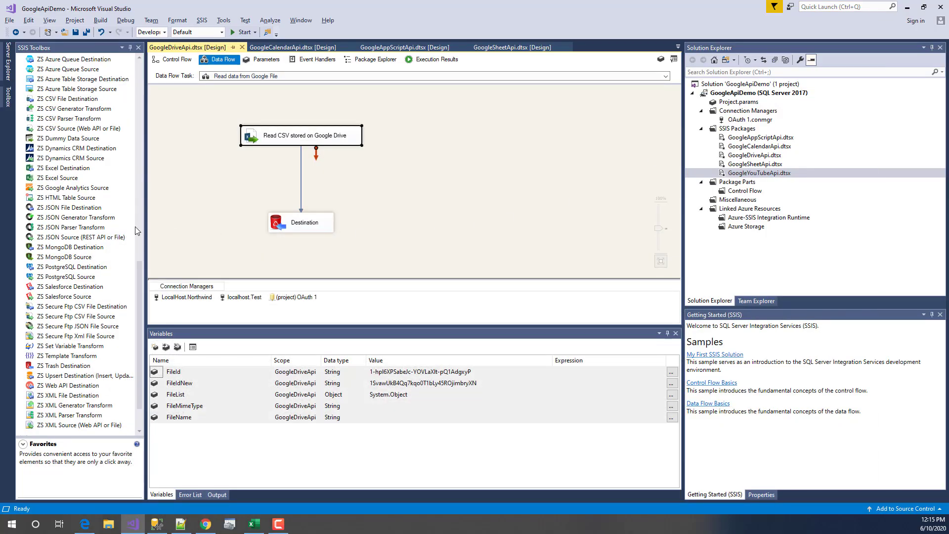
- Read the toolbox descriptions of the ZS CSV, JSON and XML source components
left_click(68, 129)
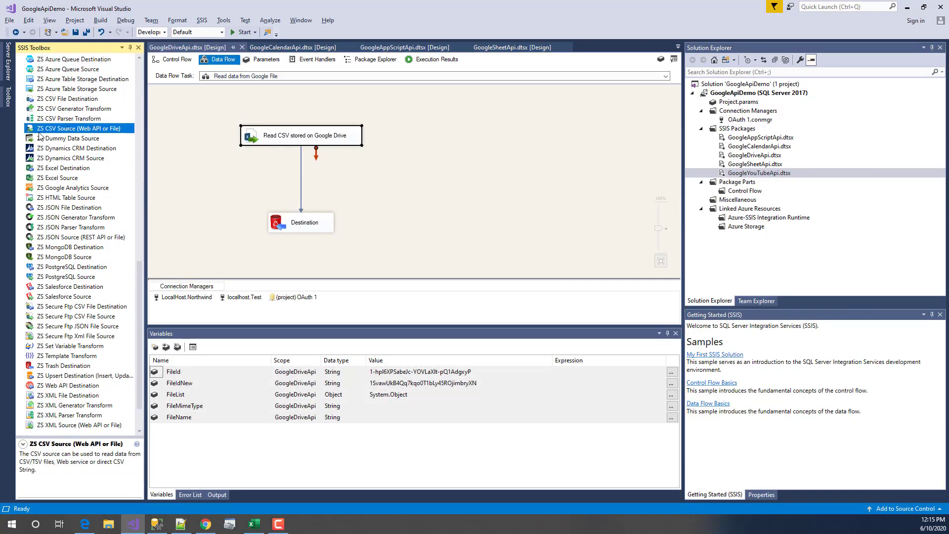
left_click(76, 239)
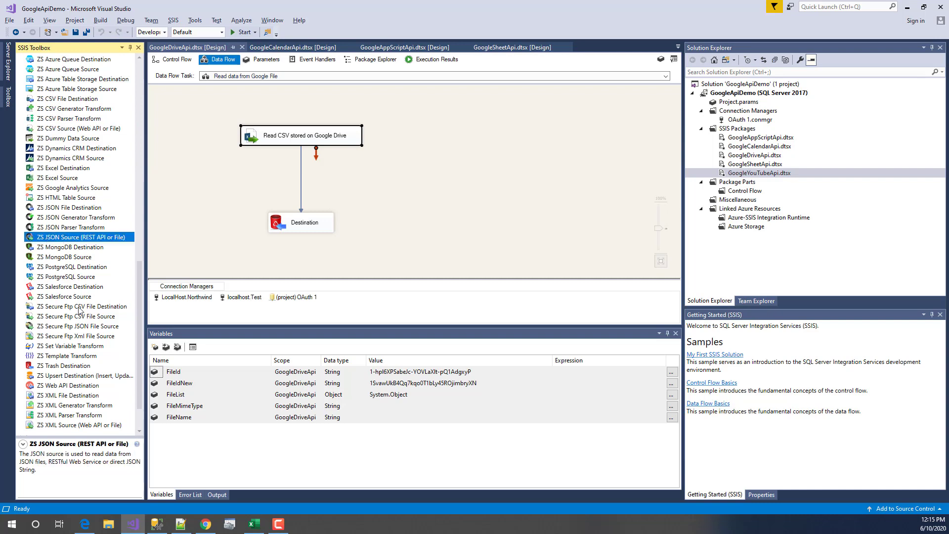
left_click(59, 426)
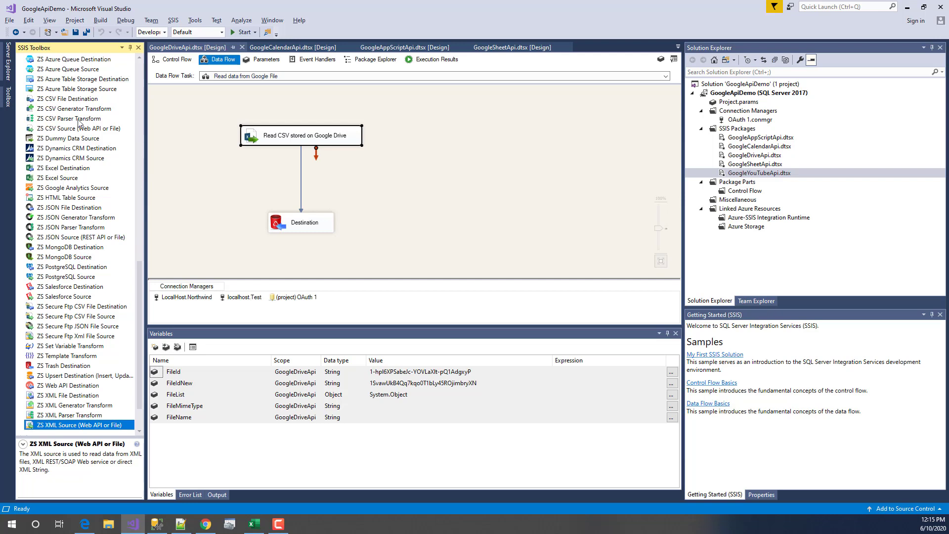
left_click(75, 128)
left_click(326, 139)
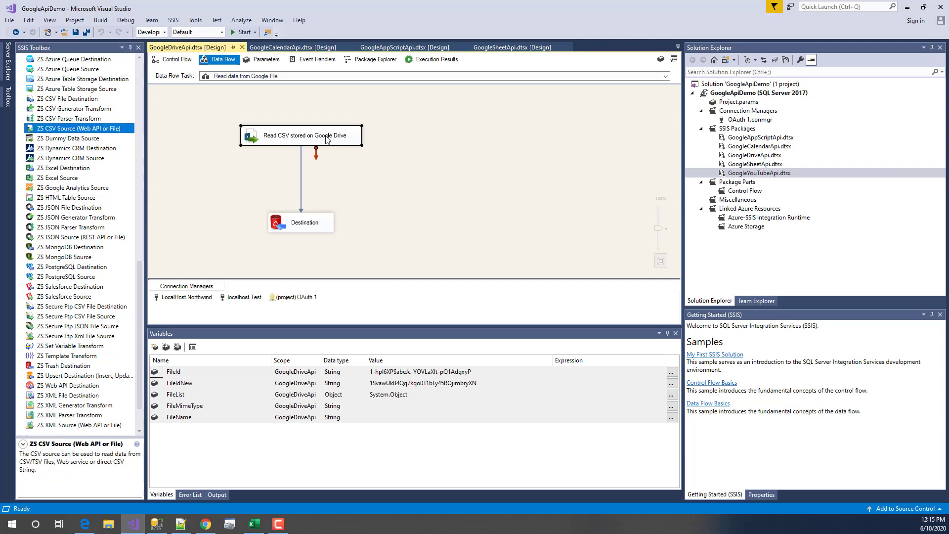
double_click(326, 140)
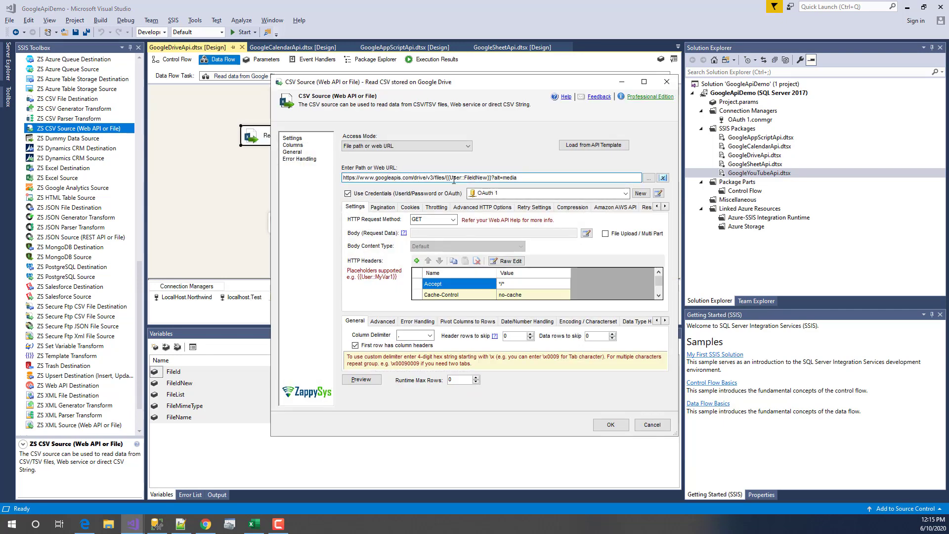
left_click_drag(445, 178, 492, 179)
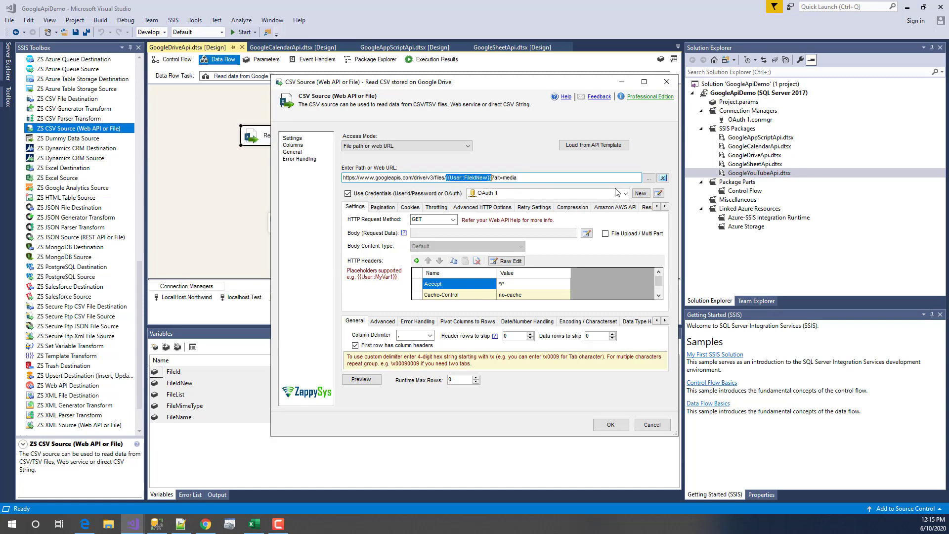
left_click(664, 178)
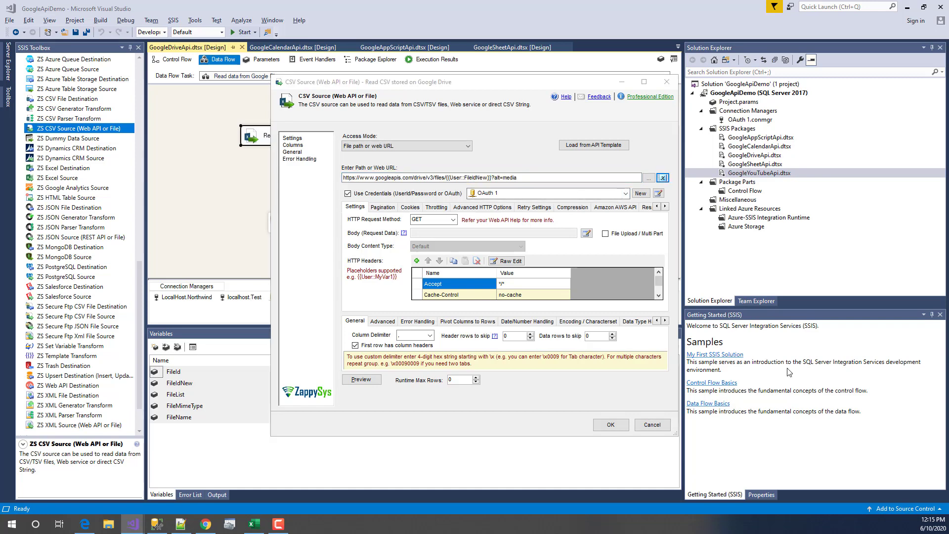
left_click_drag(910, 463, 367, 118)
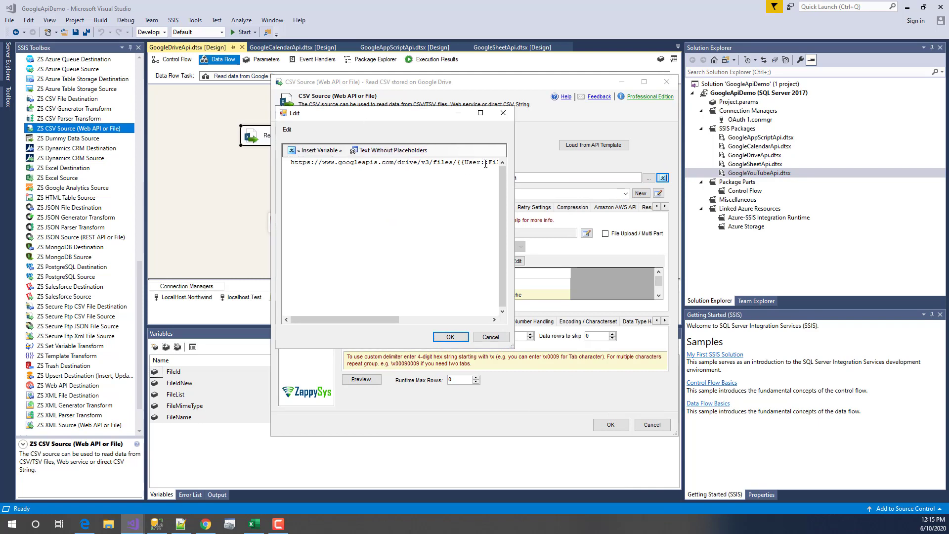
left_click(481, 115)
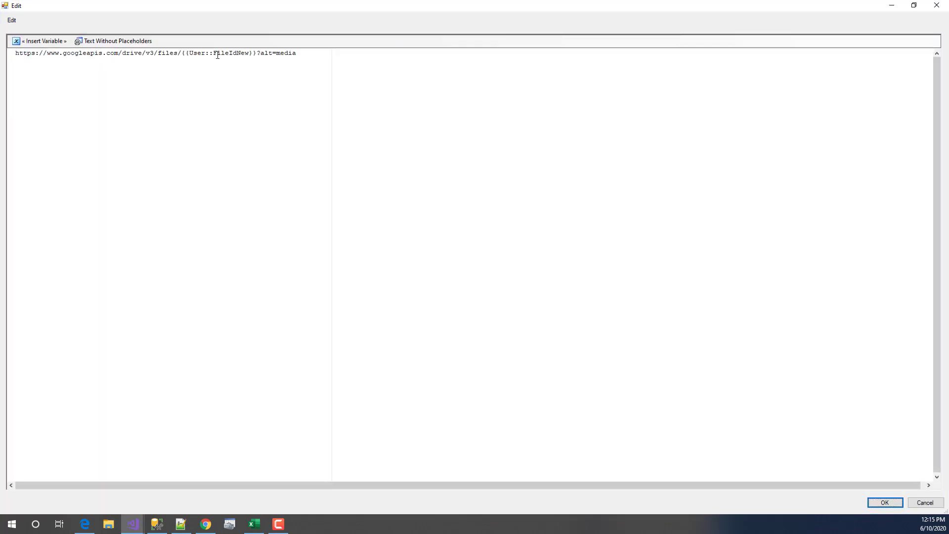
left_click_drag(182, 52, 257, 52)
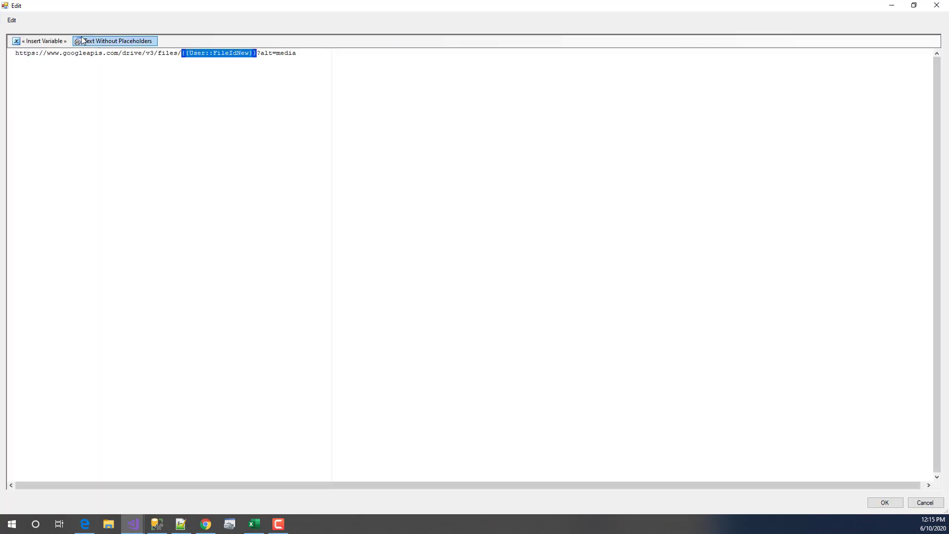
left_click(52, 41)
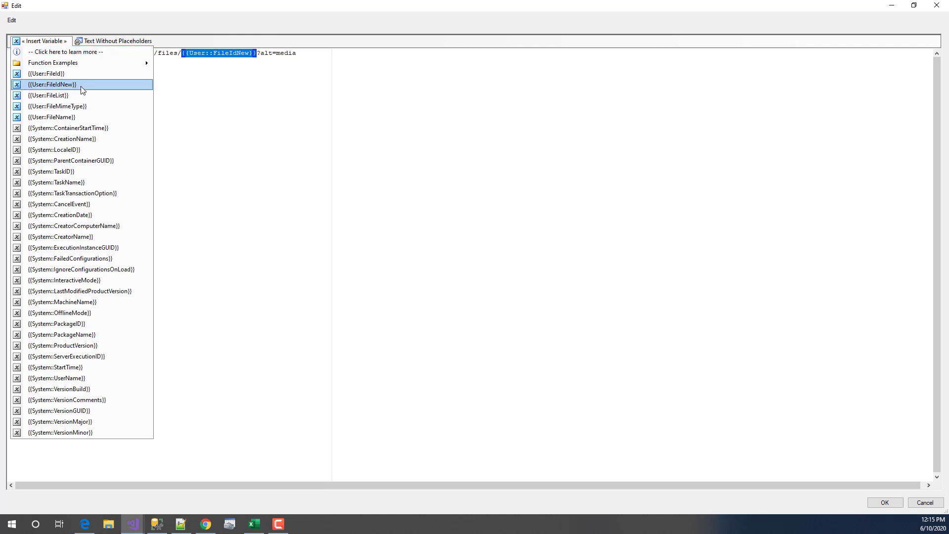
left_click(261, 54)
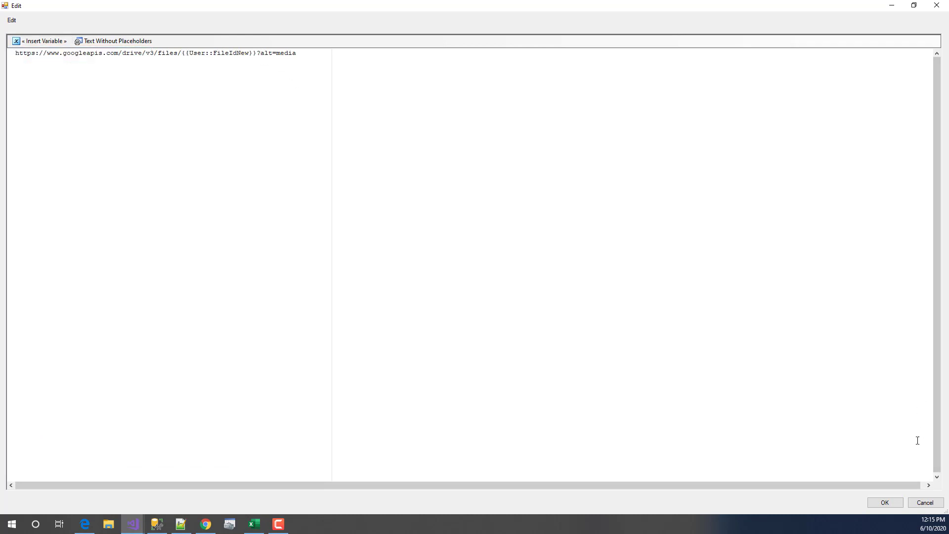
left_click(925, 502)
left_click(536, 194)
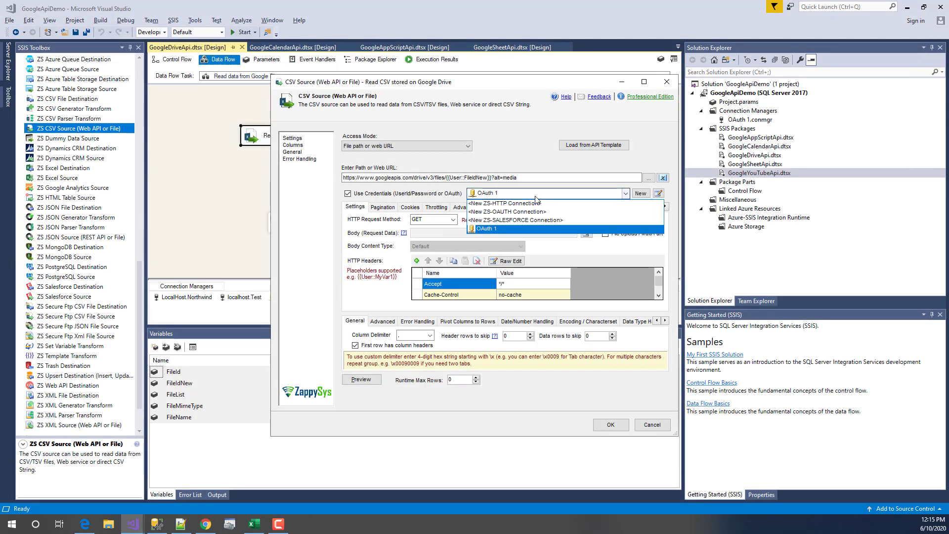
left_click(535, 196)
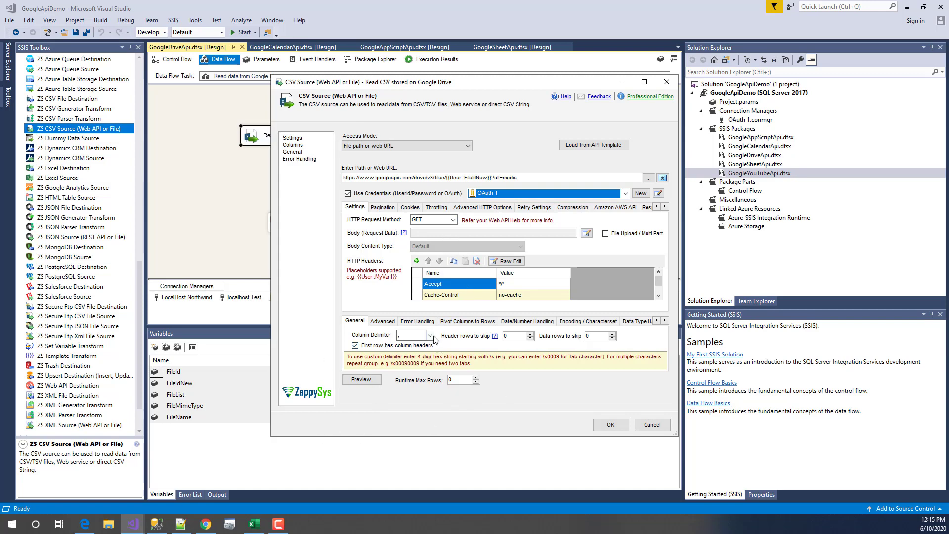
left_click(365, 382)
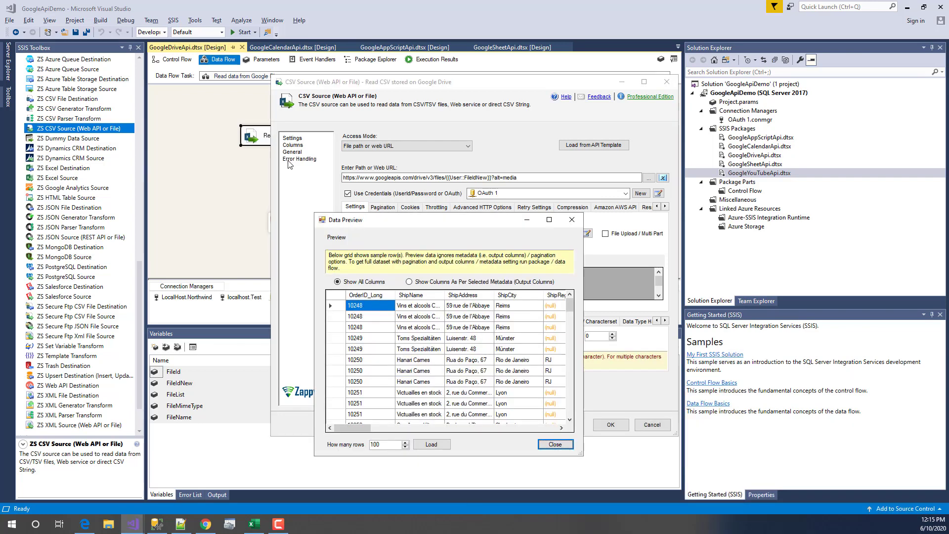
left_click_drag(659, 401, 761, 418)
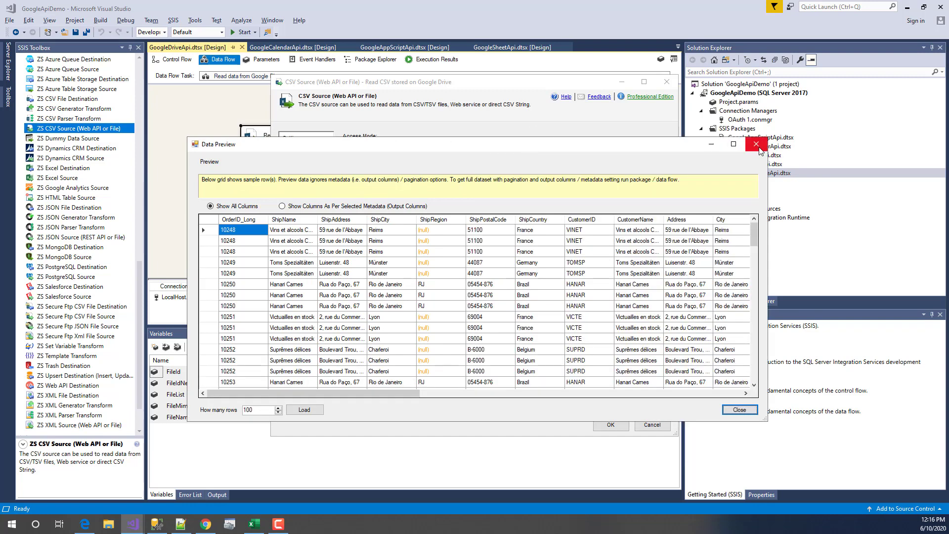
left_click(756, 144)
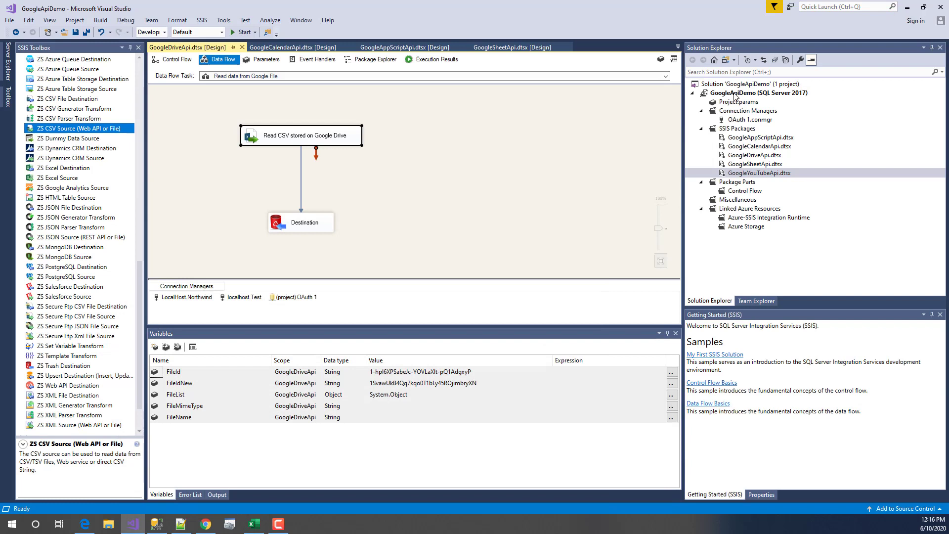
- Execute the Read data from Google File task, loading 2,155 rows, then stop debugging
left_click(357, 232)
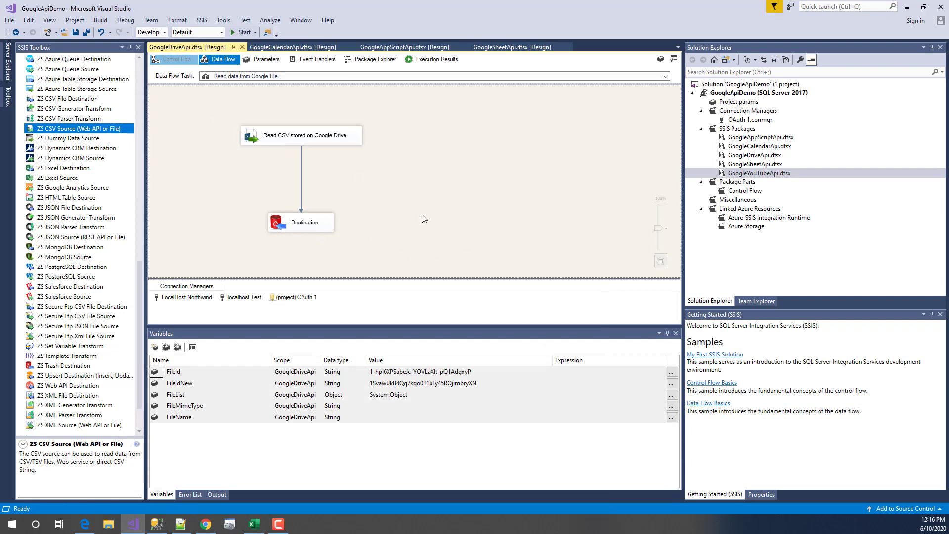
right_click(432, 204)
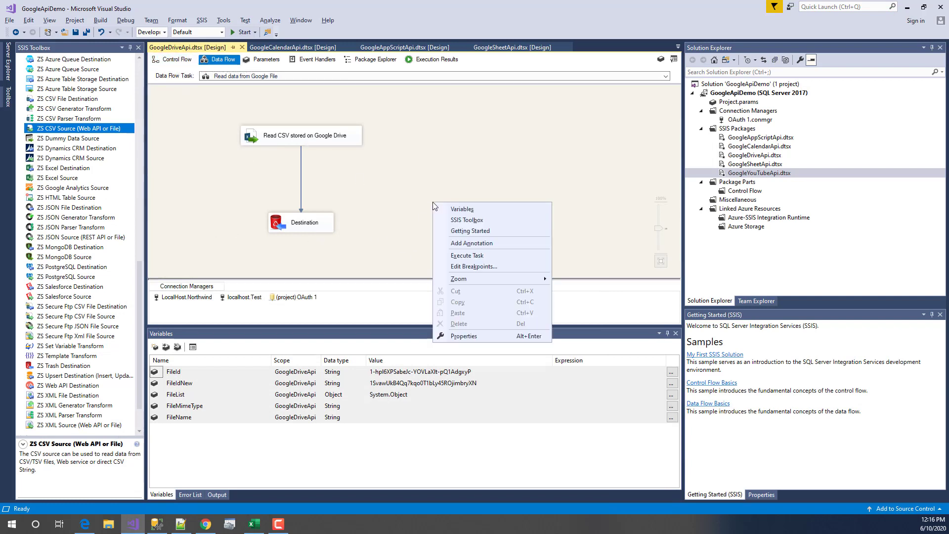
left_click(449, 254)
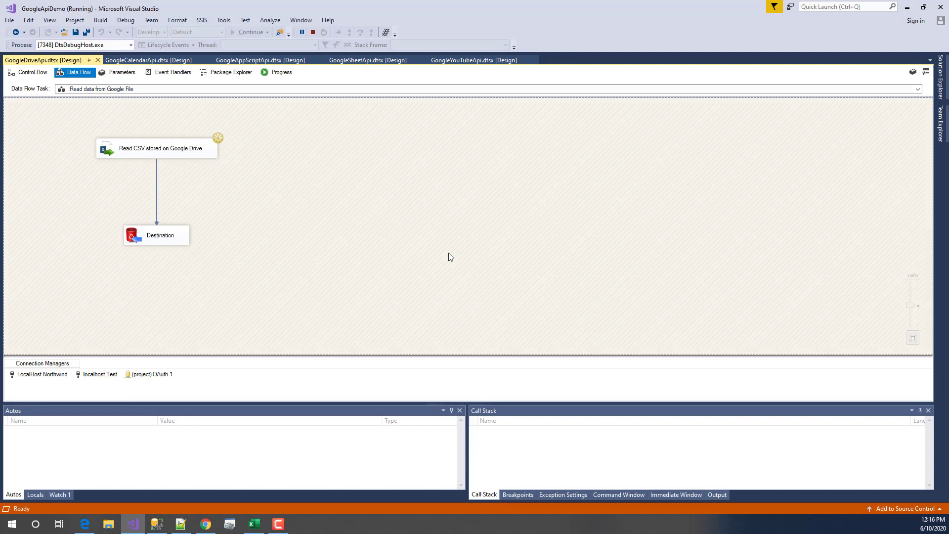
left_click(313, 32)
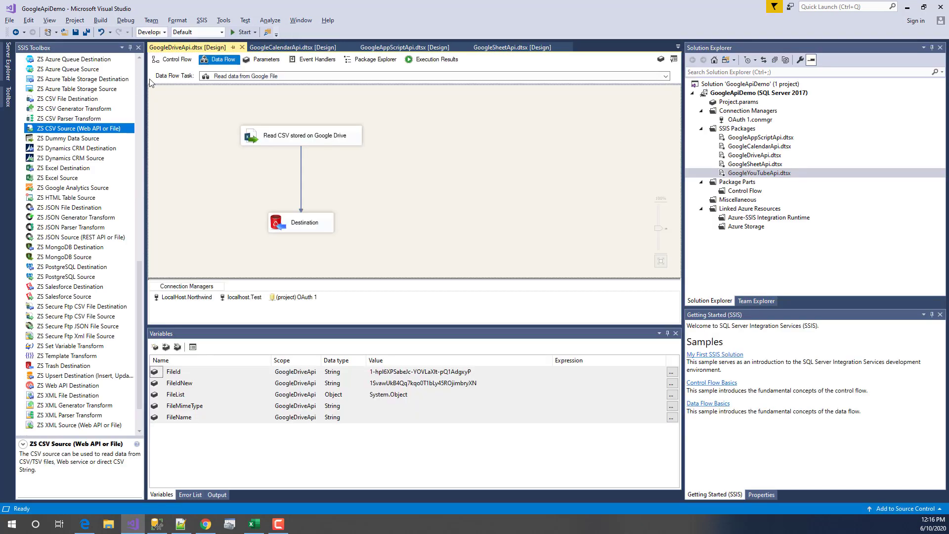
- Open the Get Google File List JSON source settings and review its file list request URL
left_click(170, 61)
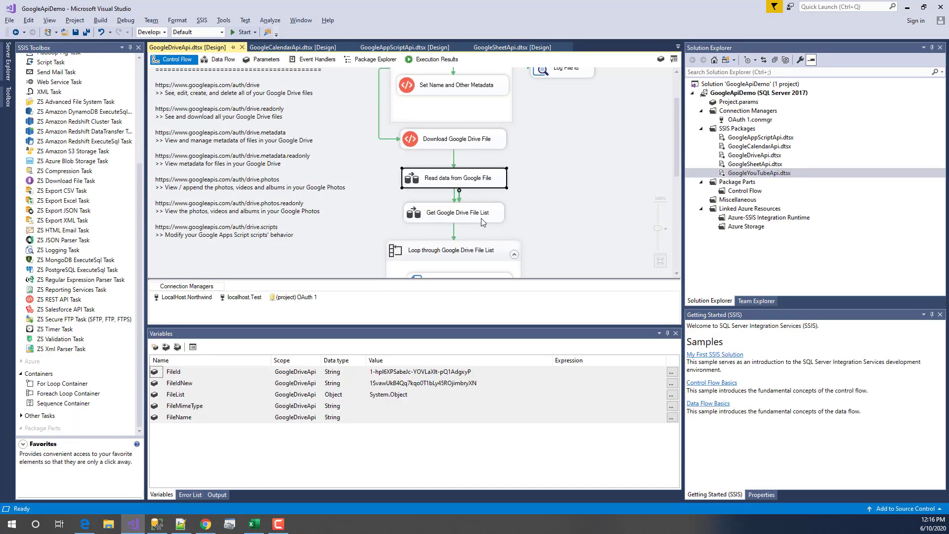
double_click(482, 220)
left_click(243, 117)
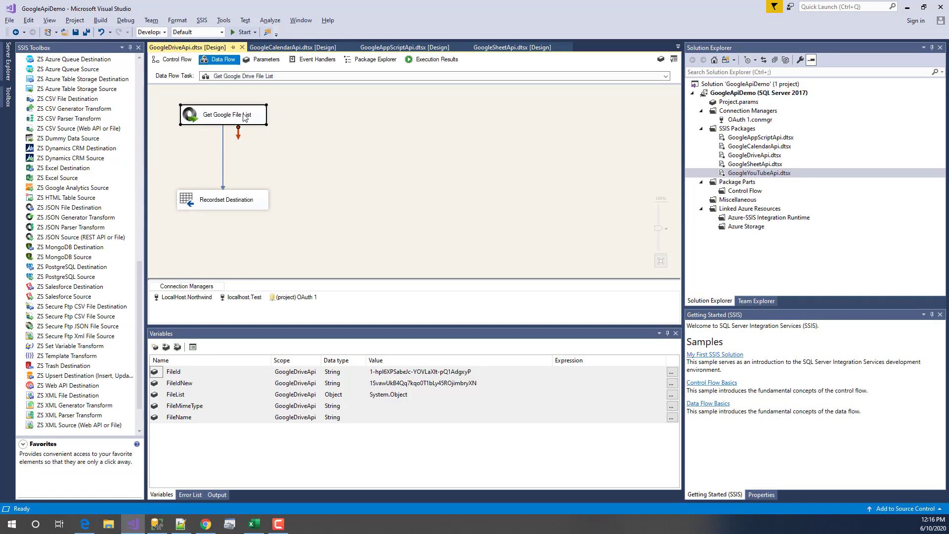
double_click(244, 117)
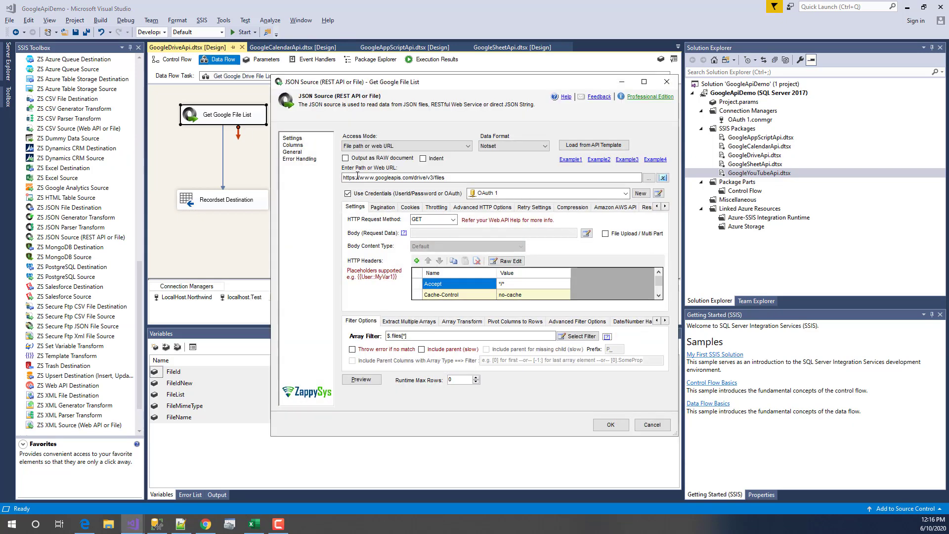
left_click_drag(446, 178, 344, 174)
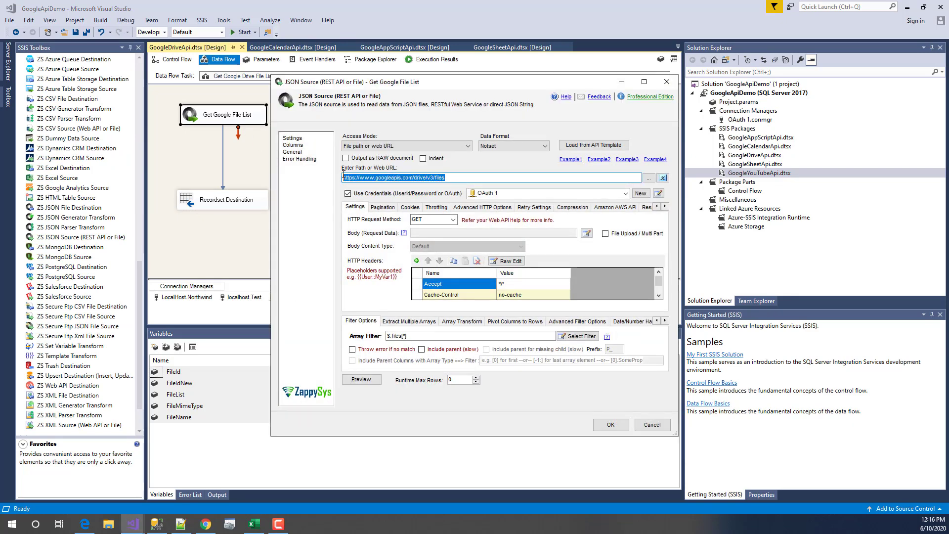
left_click(473, 174)
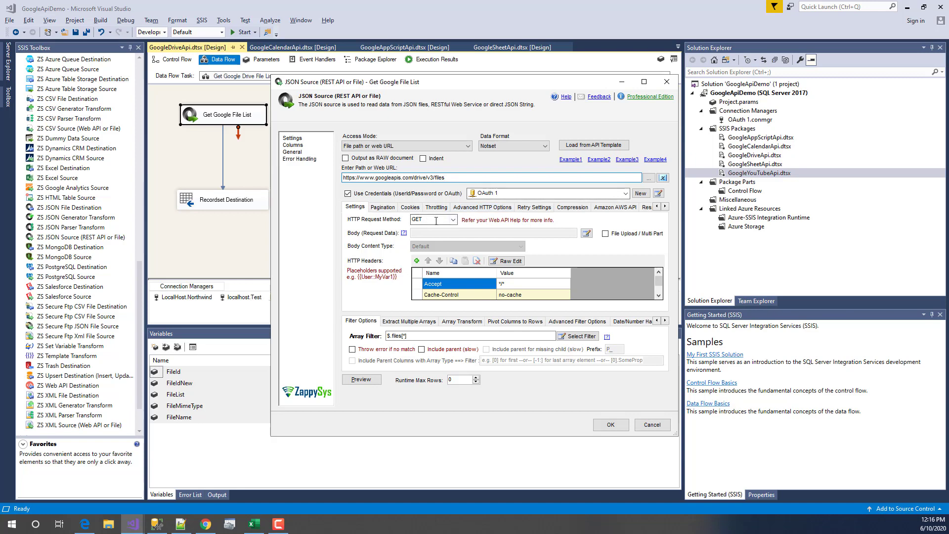
- Browse the JSON path picker's files node (id, name, mimeType), keeping the $.files[*] filter
left_click(442, 336)
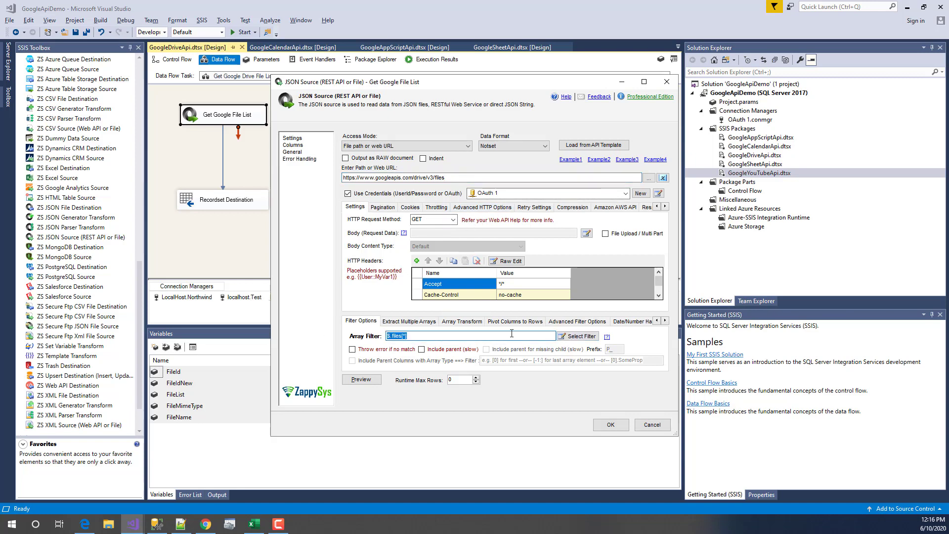
left_click(560, 337)
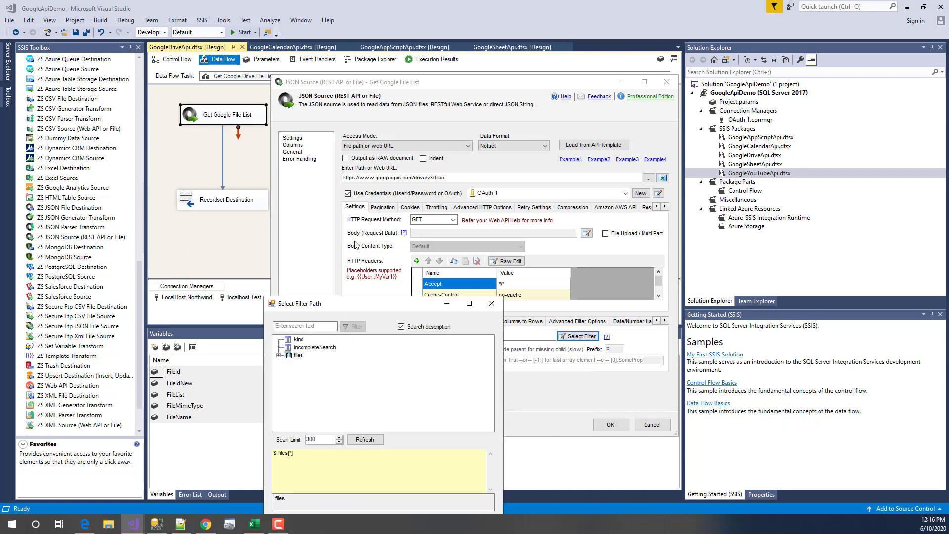
left_click(241, 211)
double_click(241, 212)
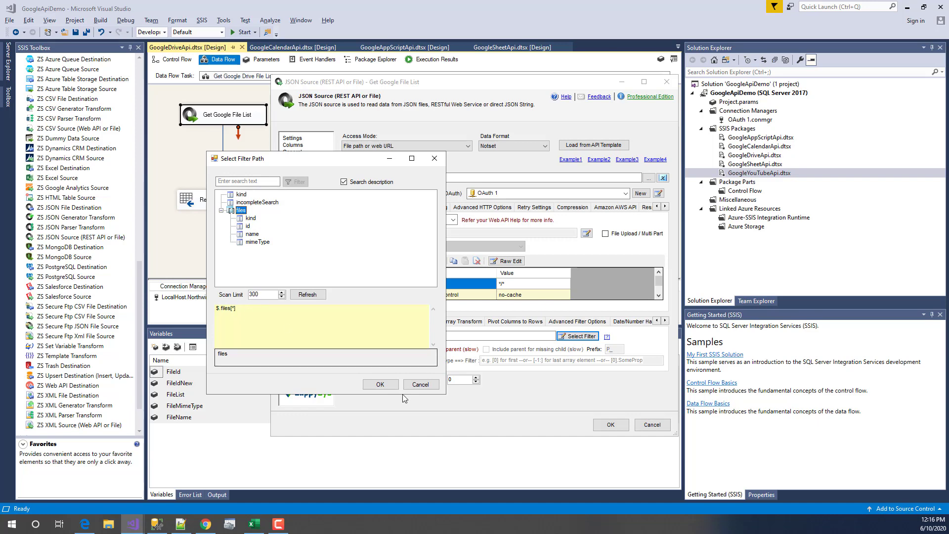
left_click(248, 225)
left_click(252, 234)
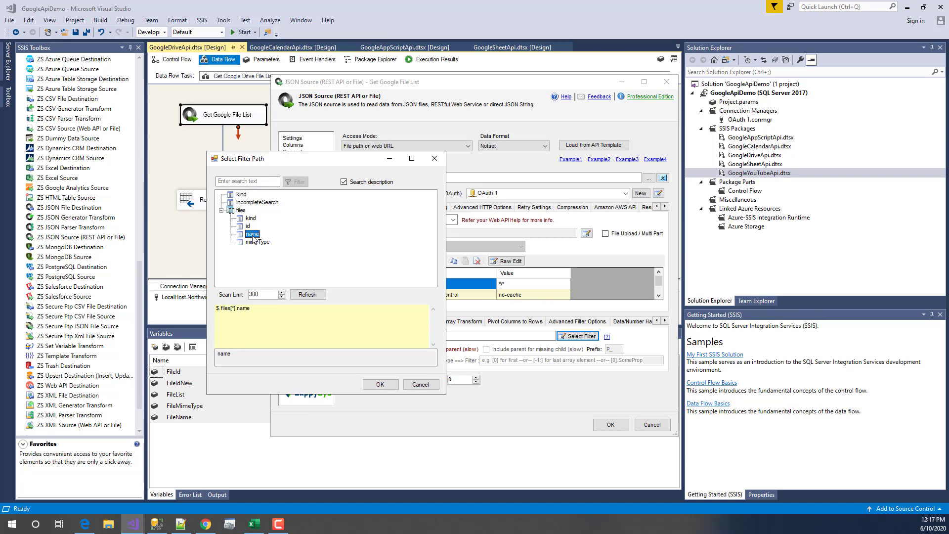
left_click(258, 241)
left_click(419, 384)
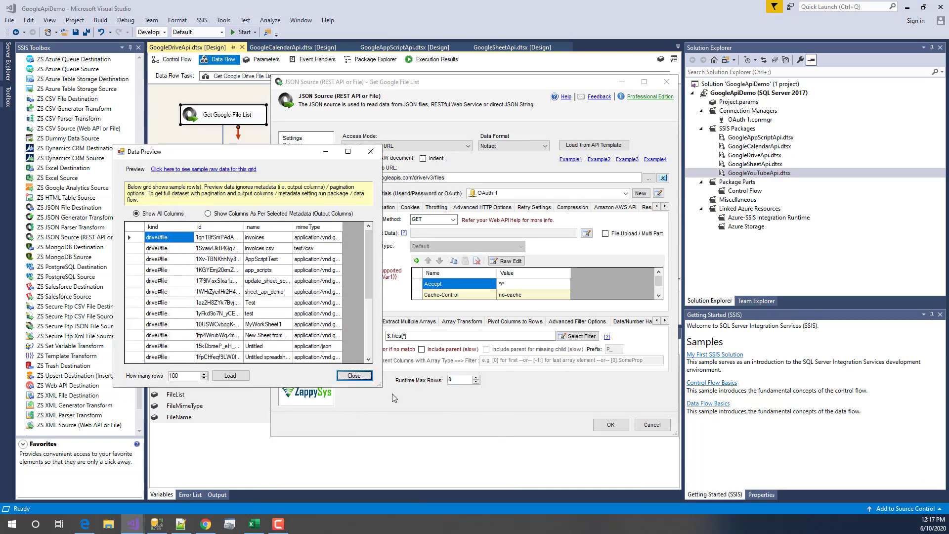
- Enlarge the data preview, widen the id column, scroll the file rows, and close it
left_click_drag(374, 381, 638, 449)
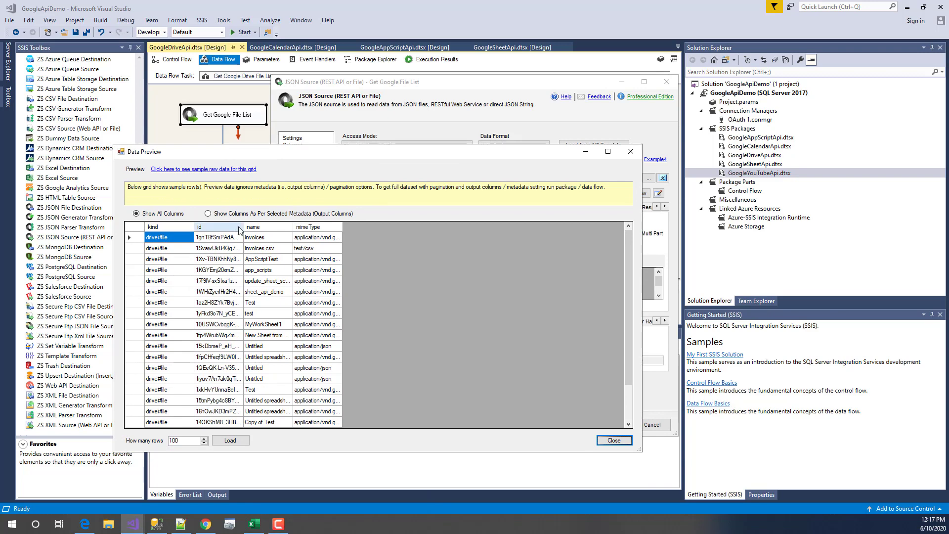
left_click_drag(241, 227, 289, 307)
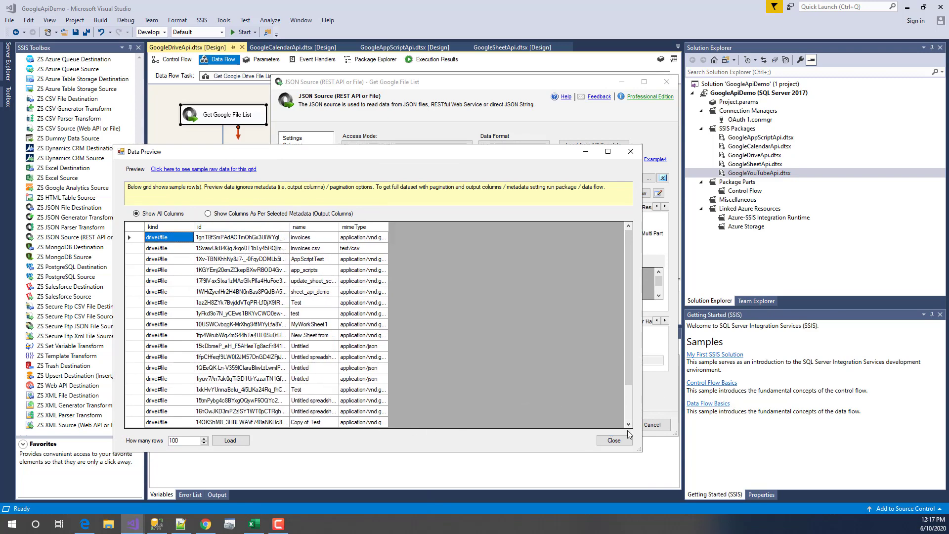
scroll(628, 423, "down", 2)
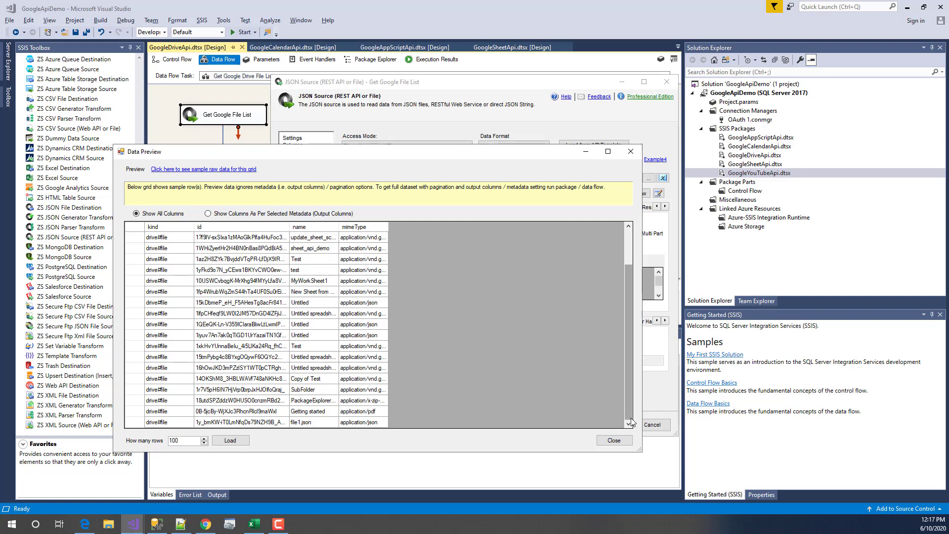
left_click(613, 440)
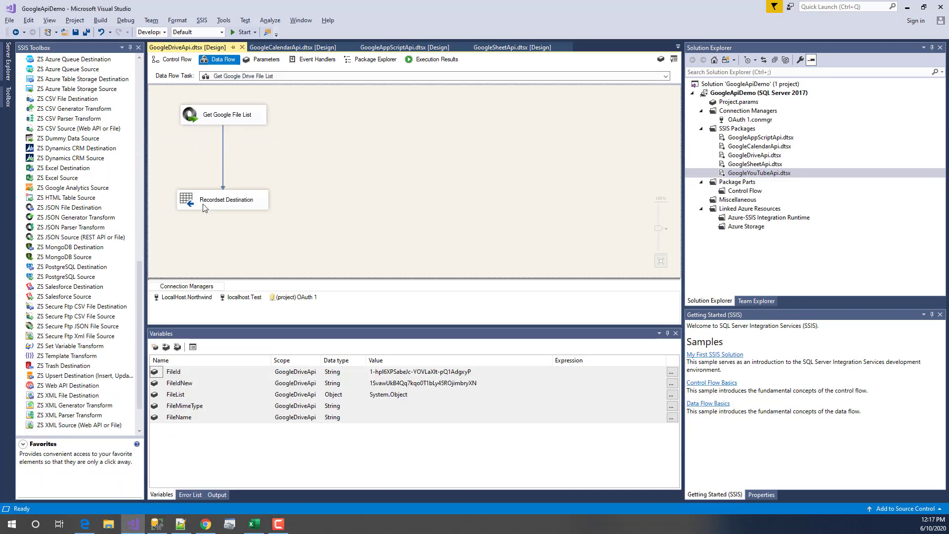
- Inspect the Recordset Destination and the FileList variable, and read the component's description
left_click(206, 205)
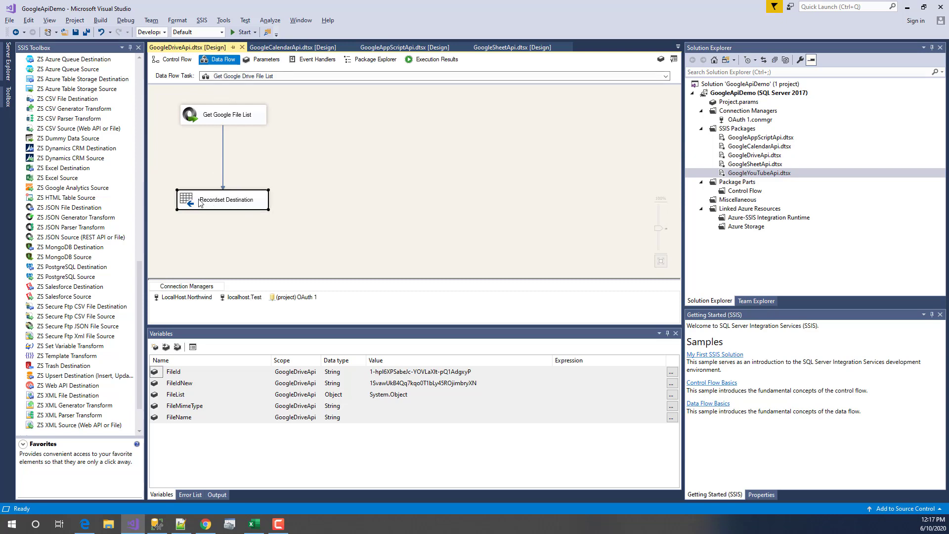
right_click(356, 236)
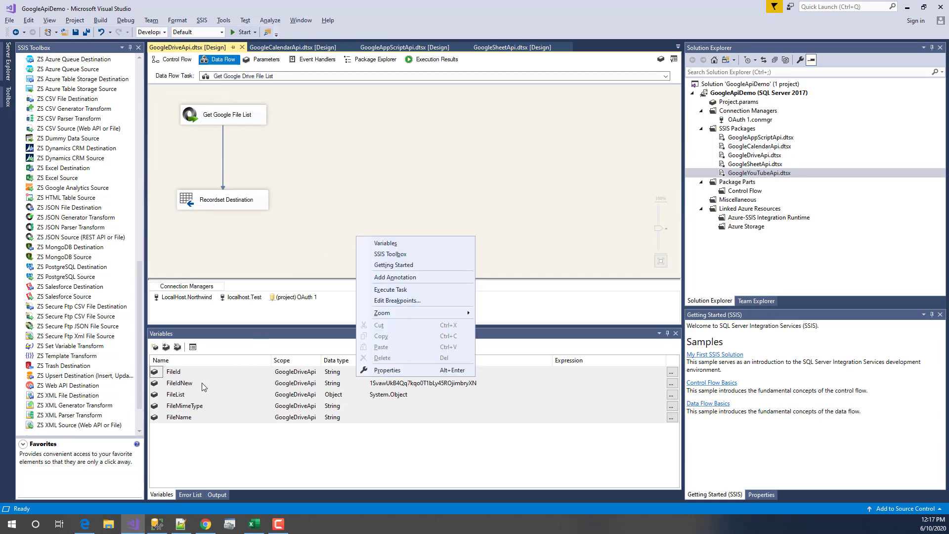
key("Escape")
left_click(367, 395)
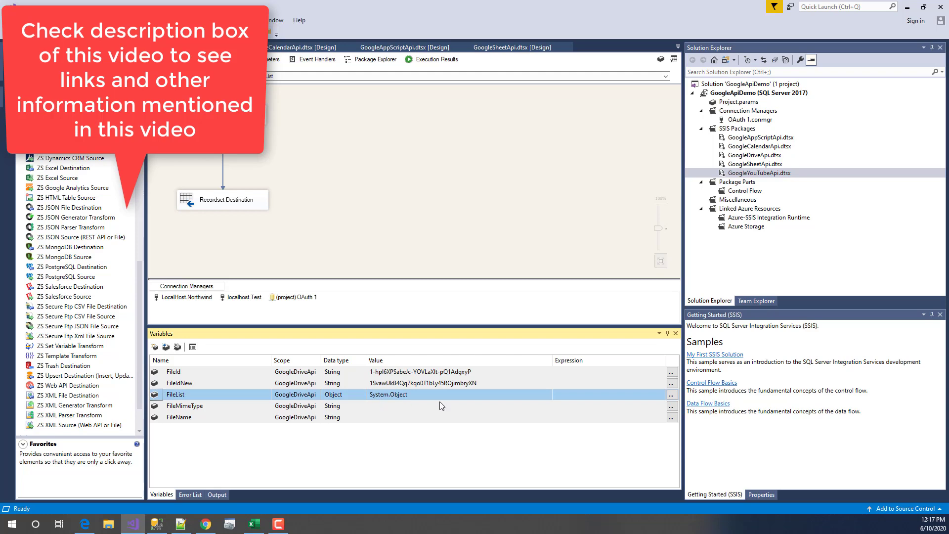
left_click(209, 208)
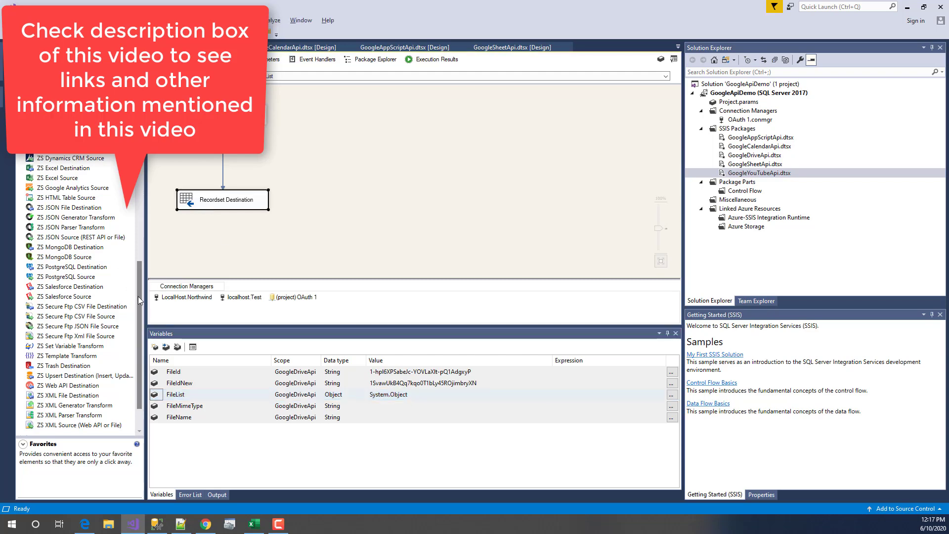
scroll(138, 295, "up", 10)
scroll(76, 296, "up", 3)
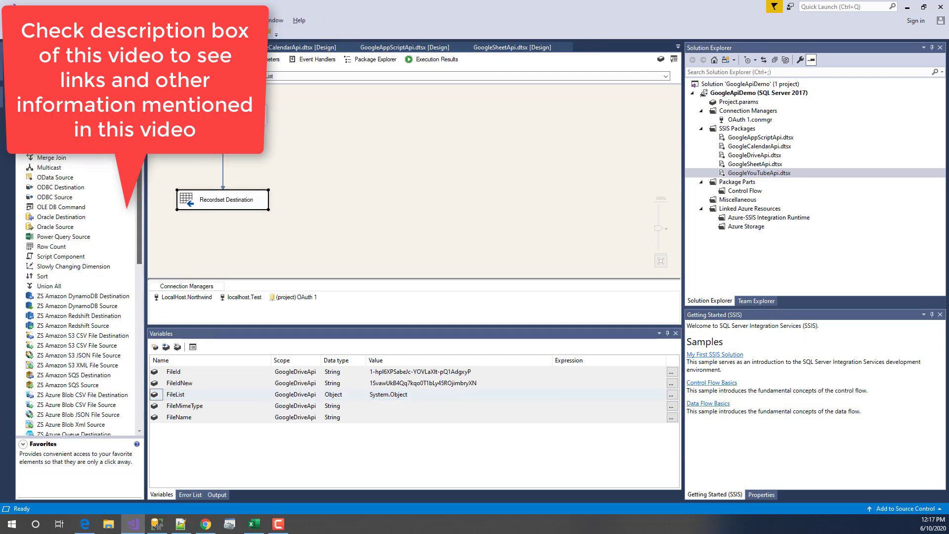
scroll(98, 400, "down", 15)
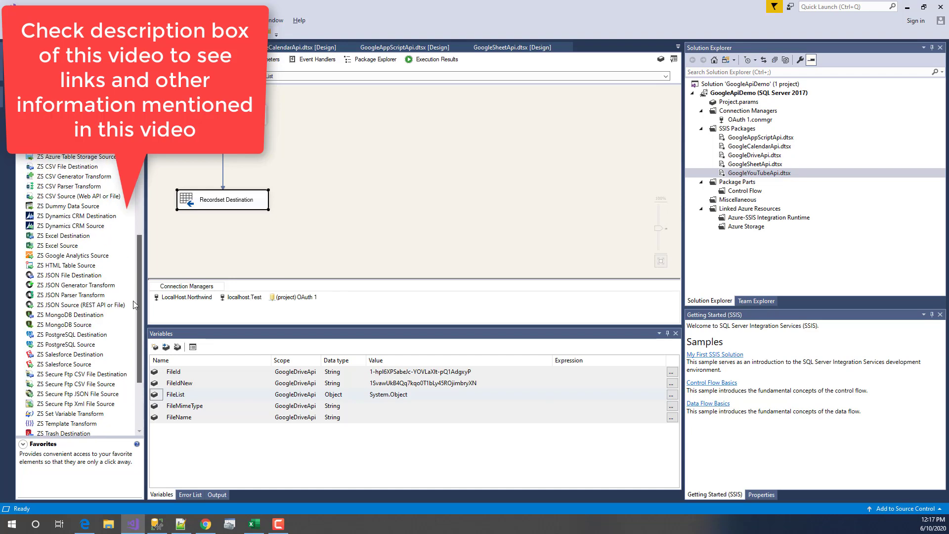
scroll(22, 427, "up", 20)
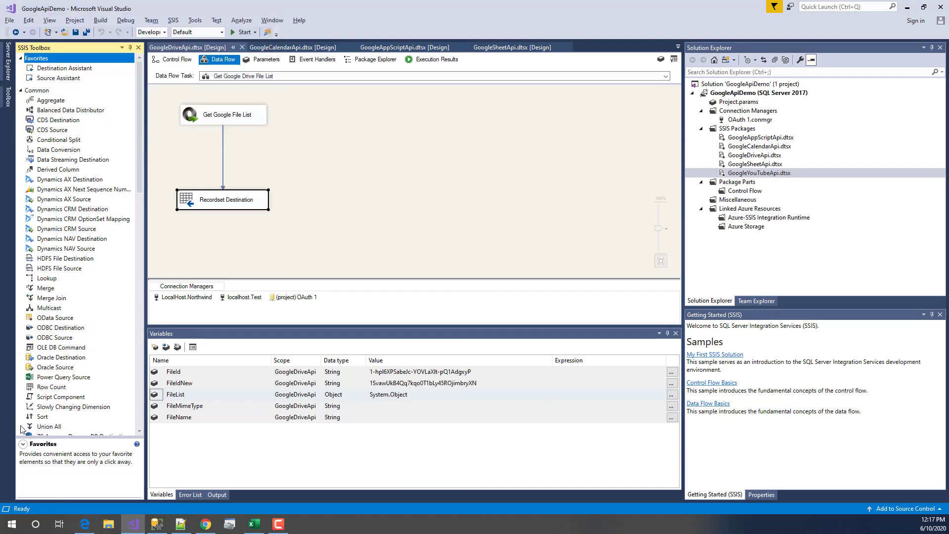
scroll(62, 411, "down", 20)
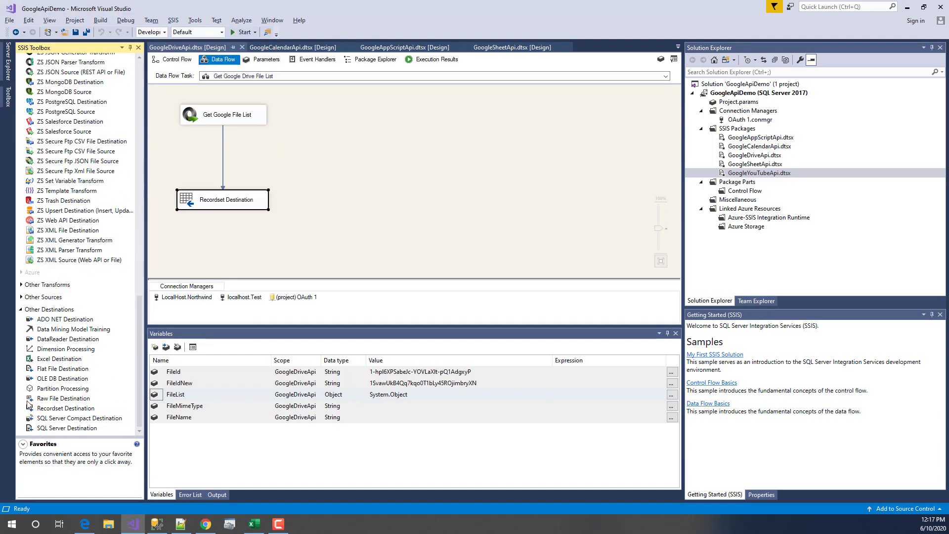
left_click(85, 408)
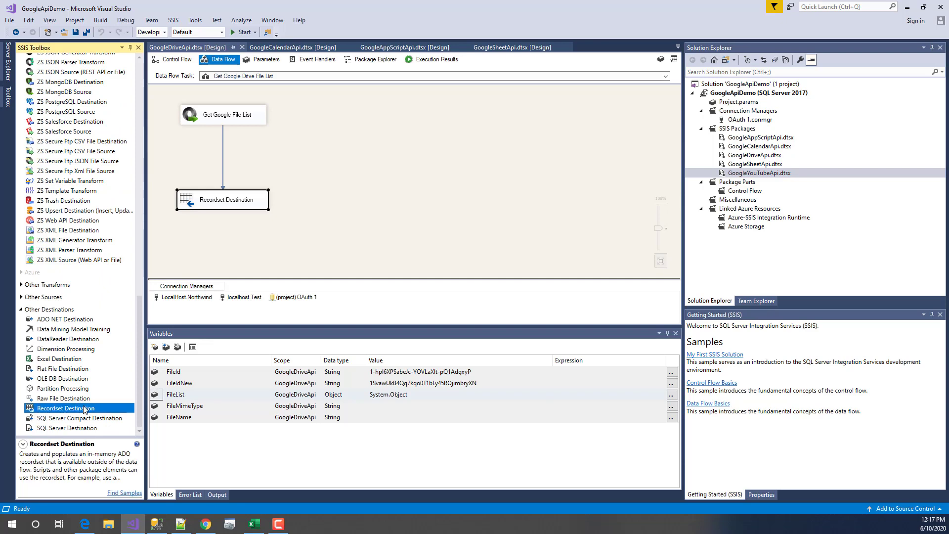
- Verify VariableName is User::FileList and the id, name, mimeType input columns, then cancel to Control Flow
double_click(255, 197)
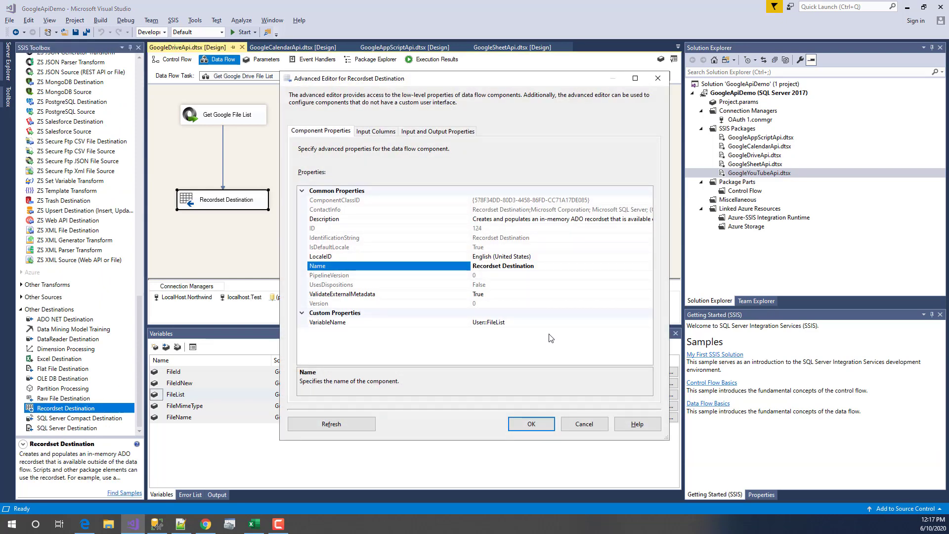
left_click(462, 323)
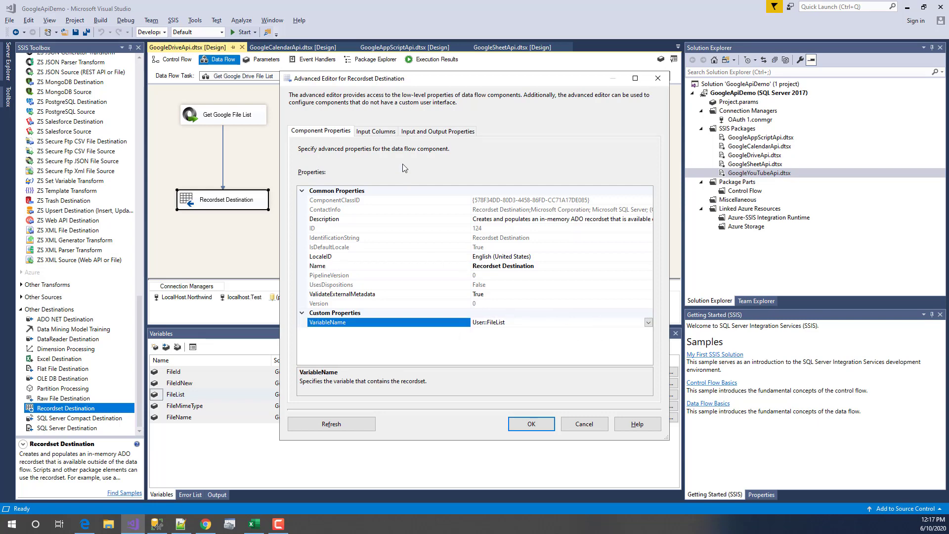
left_click(370, 132)
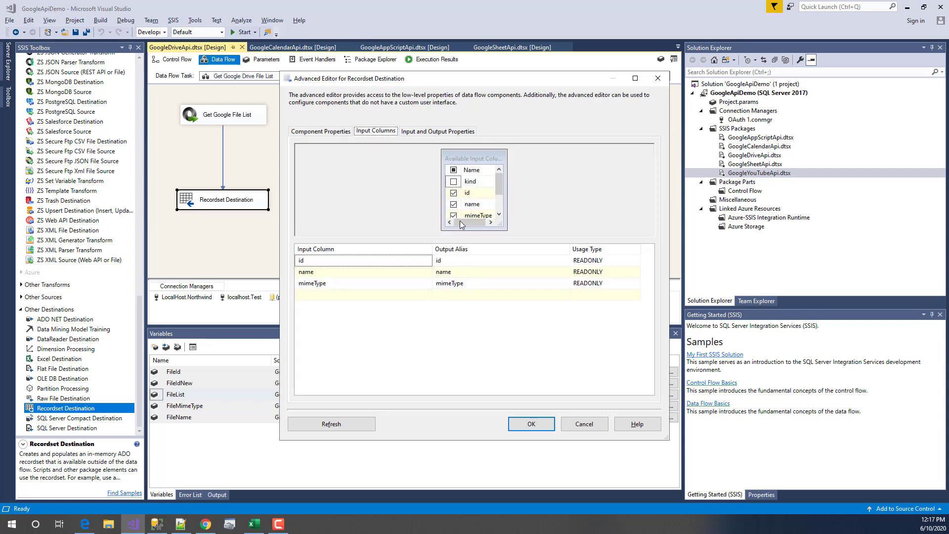
left_click(300, 133)
left_click(567, 424)
left_click(174, 59)
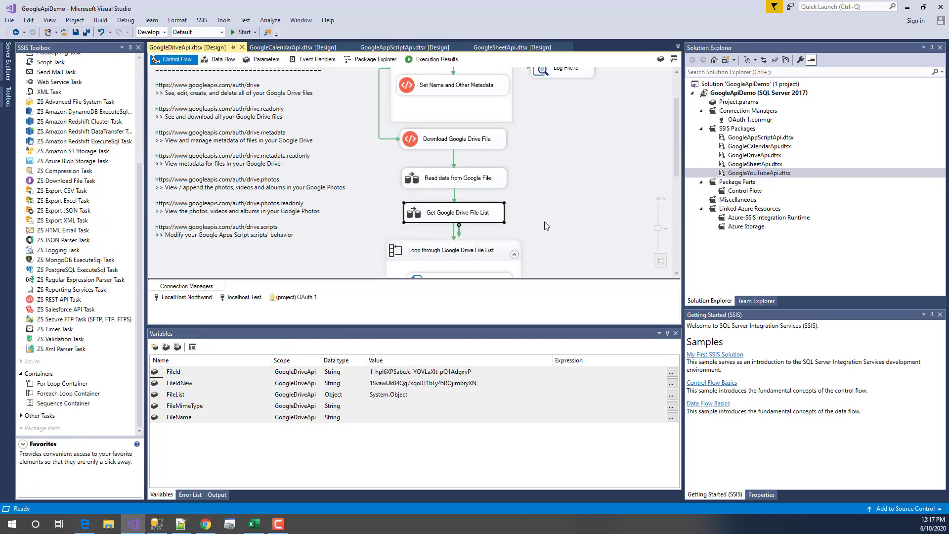
- Review the Foreach Loop's FileList collection and its FileName, FileId, FileMimeType variable mappings, then cancel
scroll(545, 226, "down", 3)
left_click(465, 177)
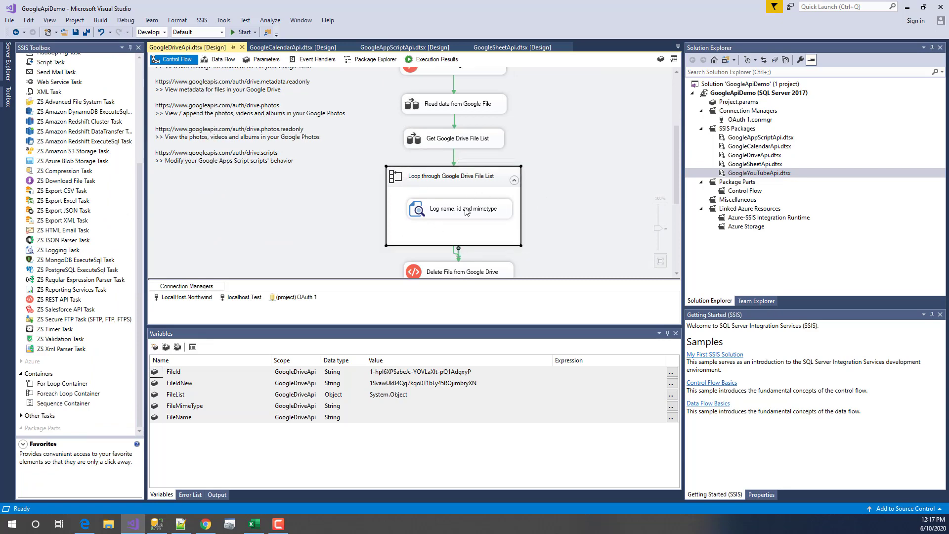
left_click(66, 394)
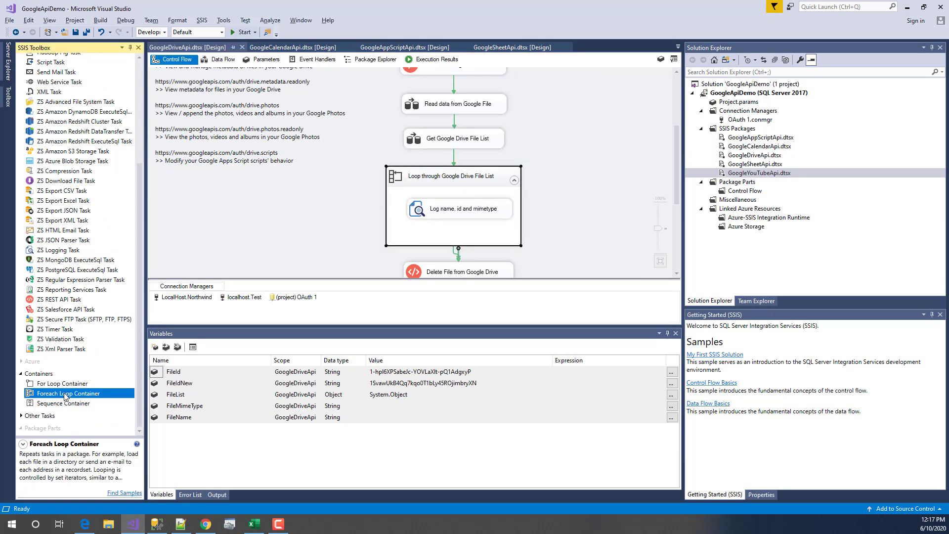
double_click(468, 177)
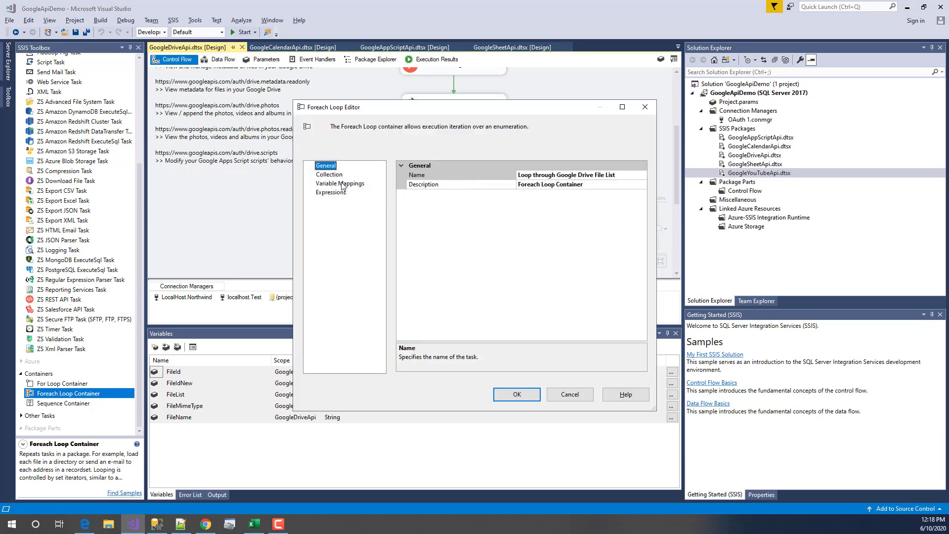
left_click(340, 176)
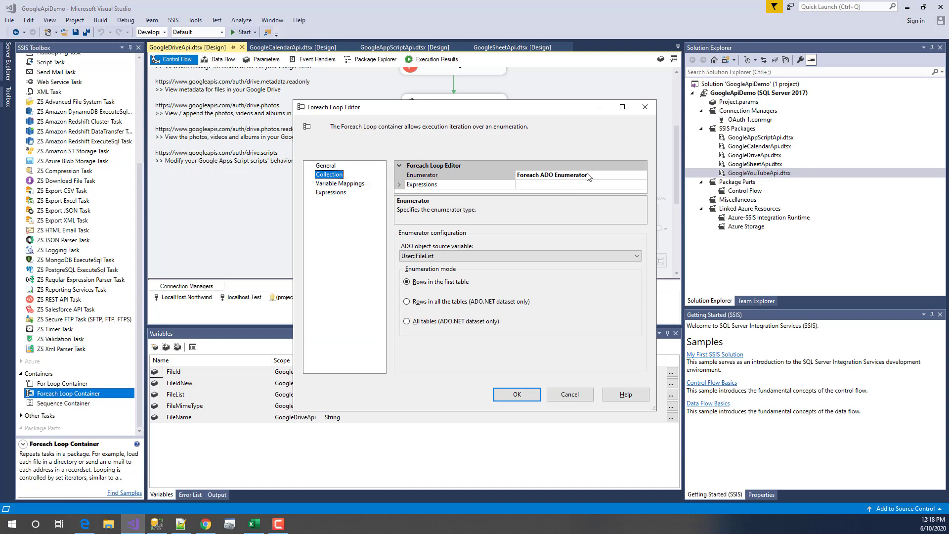
left_click(451, 255)
left_click(420, 295)
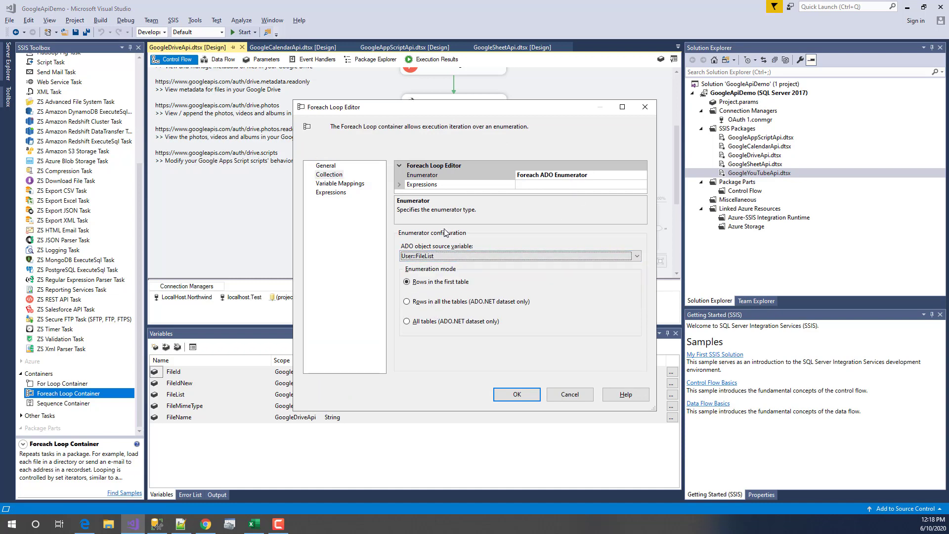
left_click(338, 184)
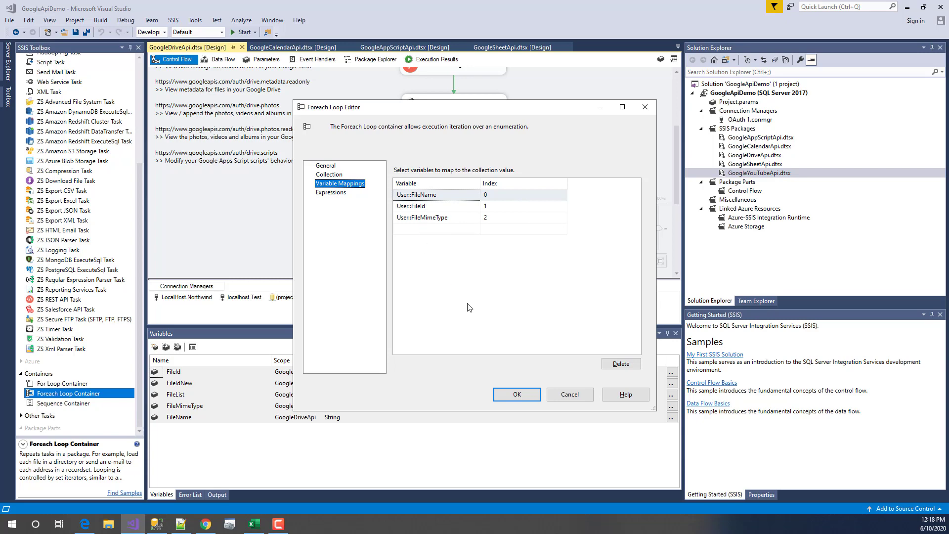
left_click(569, 394)
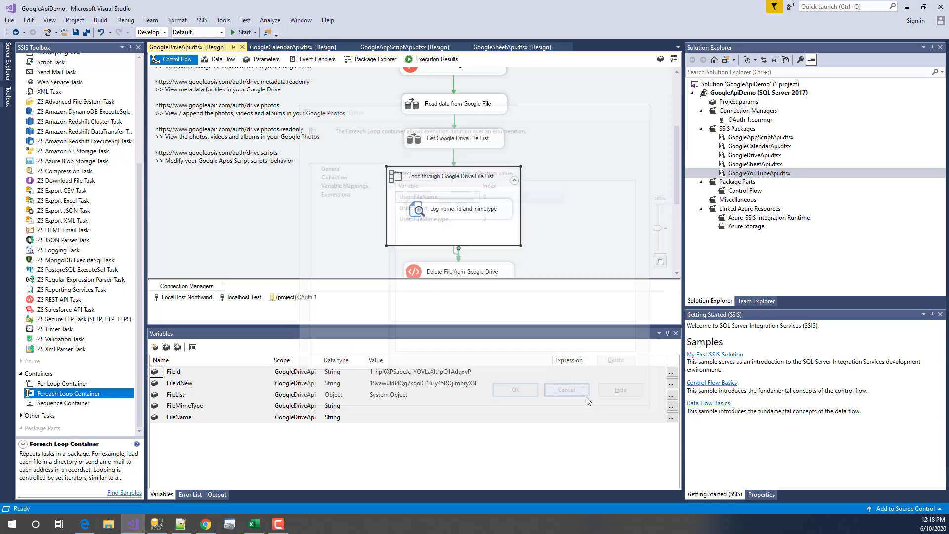
- Inspect the Log name, id and mimetype logging task's message settings without changes
left_click(448, 212)
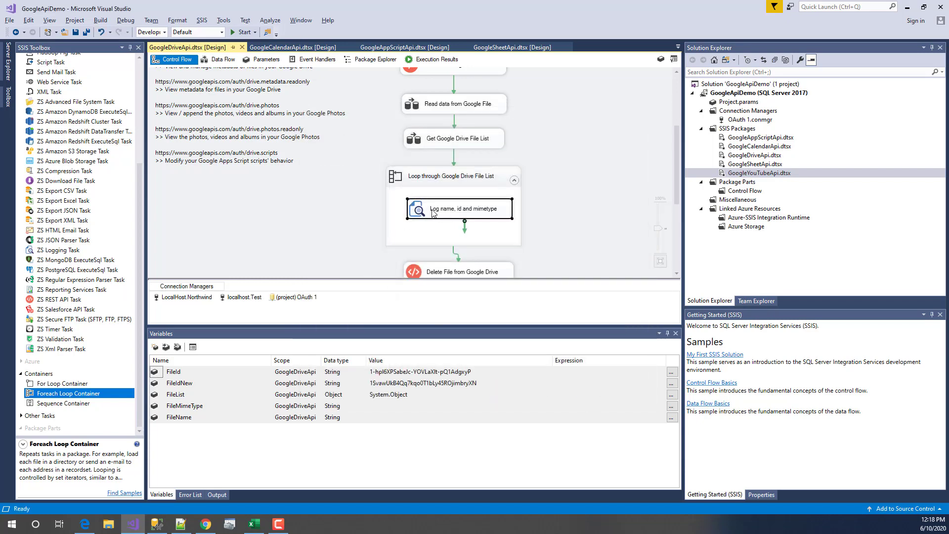
double_click(433, 212)
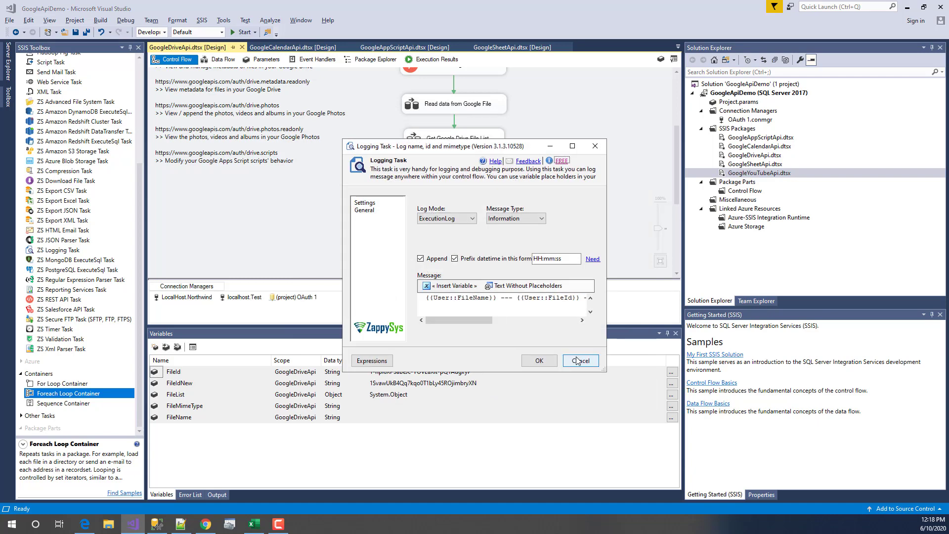
left_click(577, 361)
left_click(47, 249)
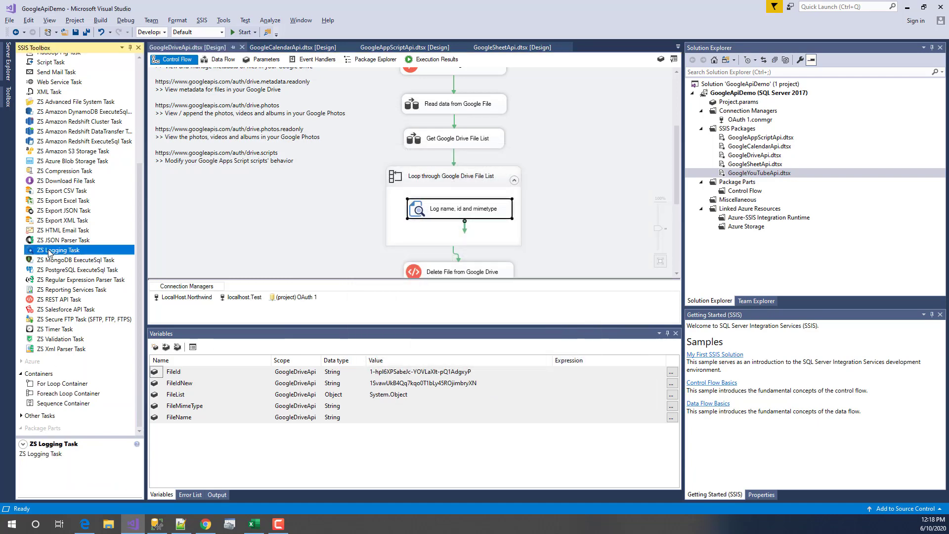
- Open the Delete File from Google Drive task's settings
scroll(579, 250, "down", 3)
left_click(481, 178)
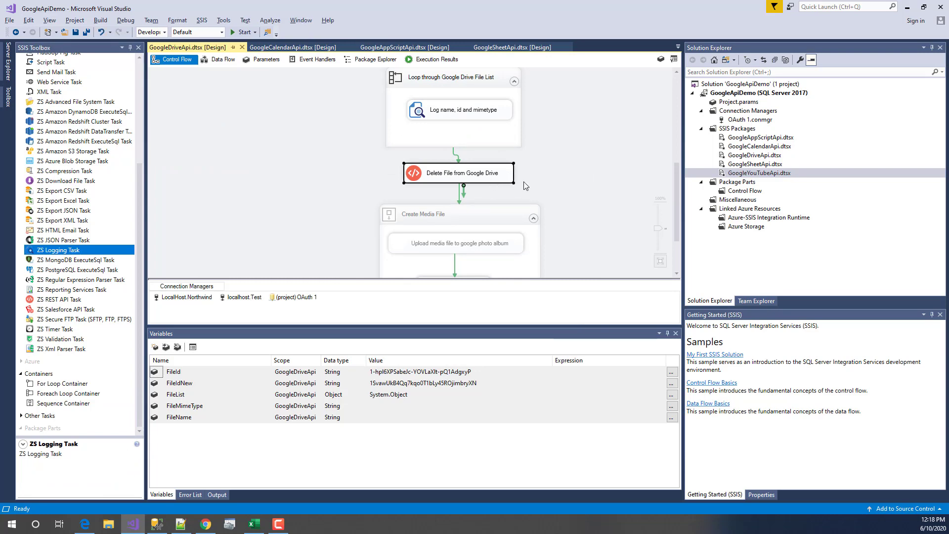
double_click(497, 173)
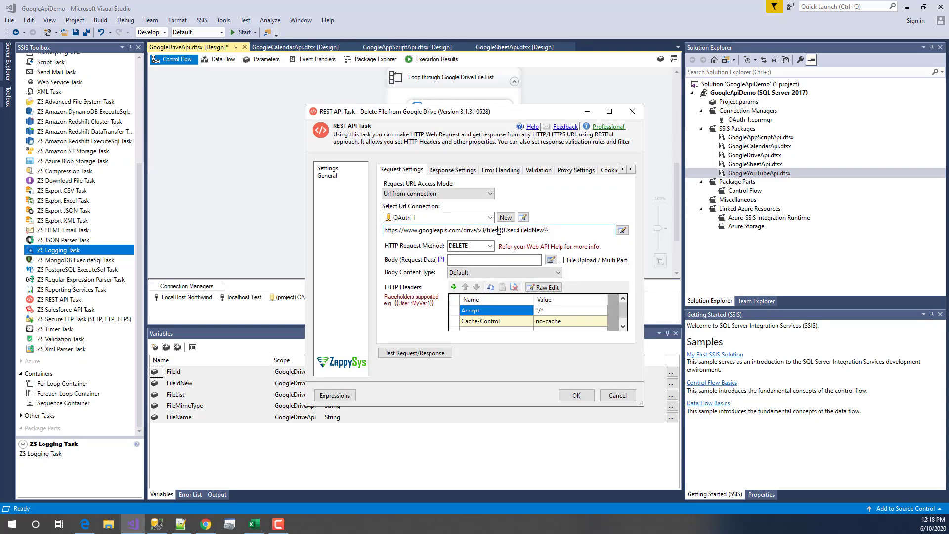
- Check the drive/v3/files/{{User::FileIdNew}} URL and DELETE method, then close with OK
left_click_drag(499, 231, 384, 231)
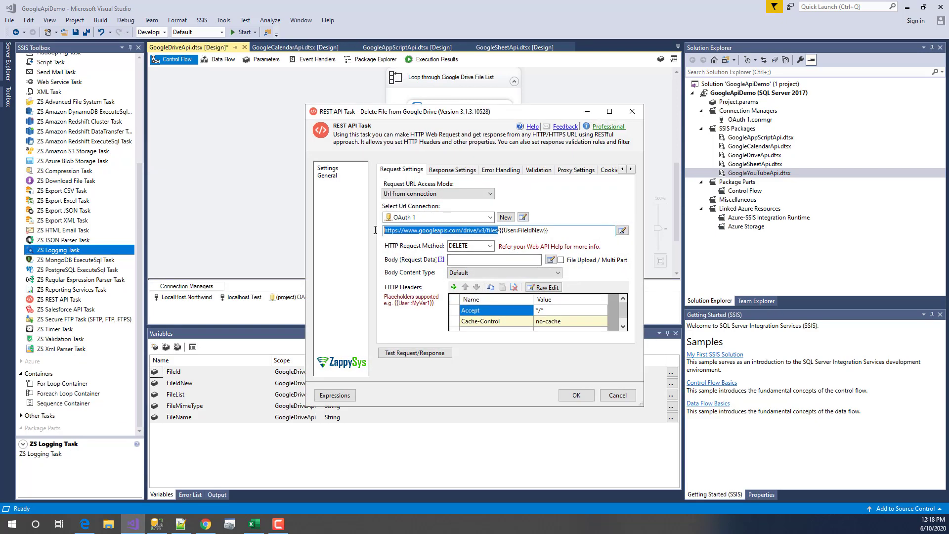
left_click(509, 231)
left_click_drag(500, 230, 595, 233)
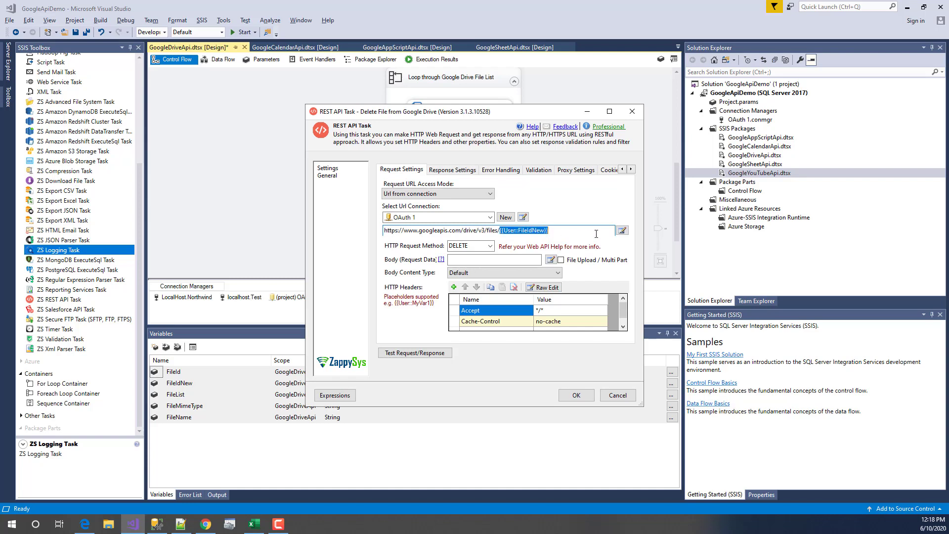
left_click(595, 233)
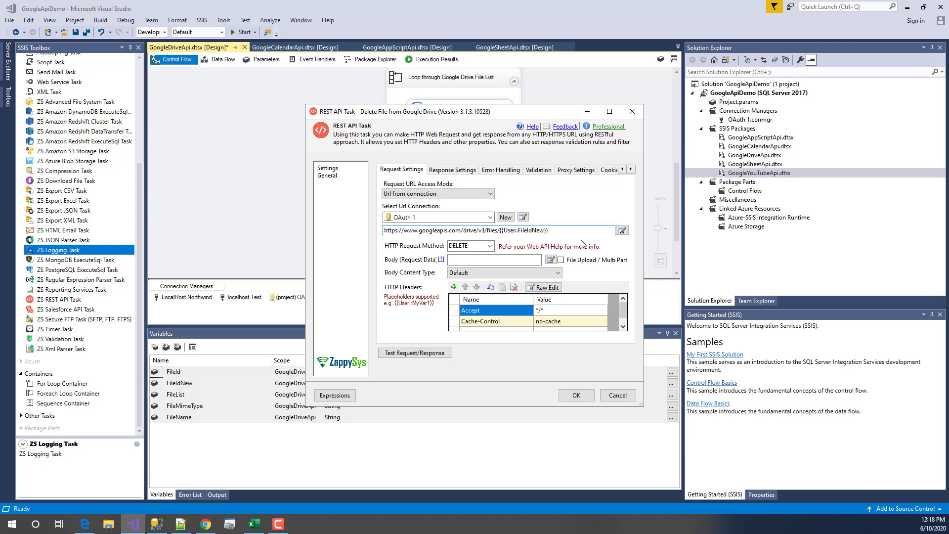
left_click(489, 246)
left_click(452, 247)
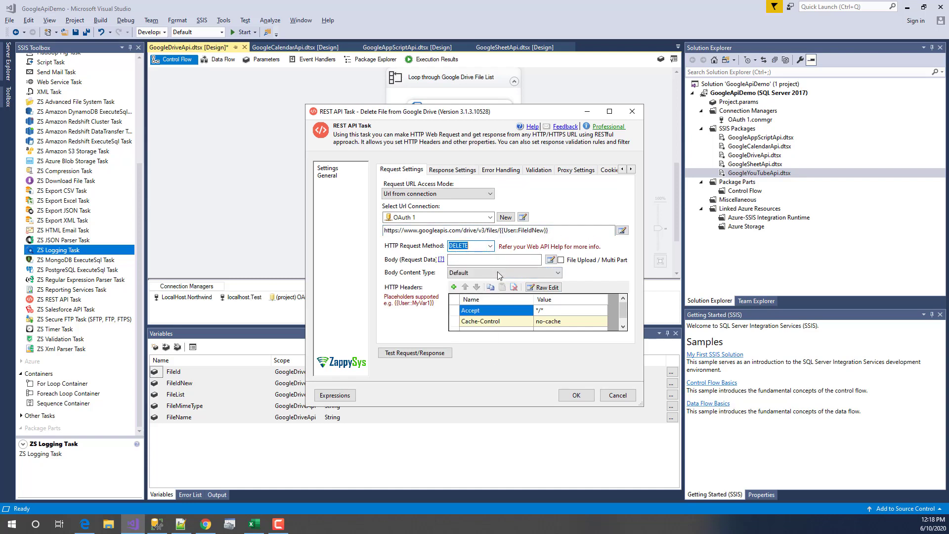
left_click(618, 395)
left_click(545, 177)
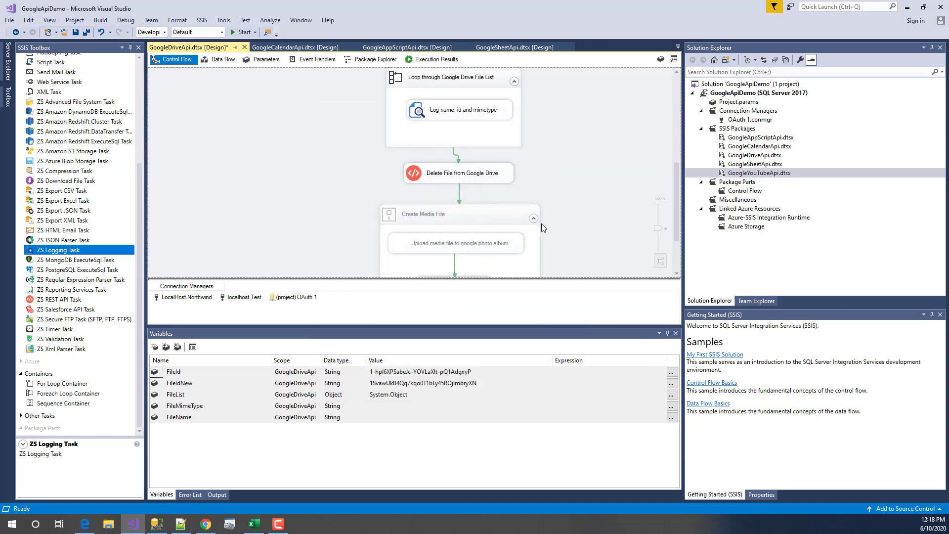
- Execute only Delete File from Google Drive and check its request URL in the Progress log
right_click(507, 180)
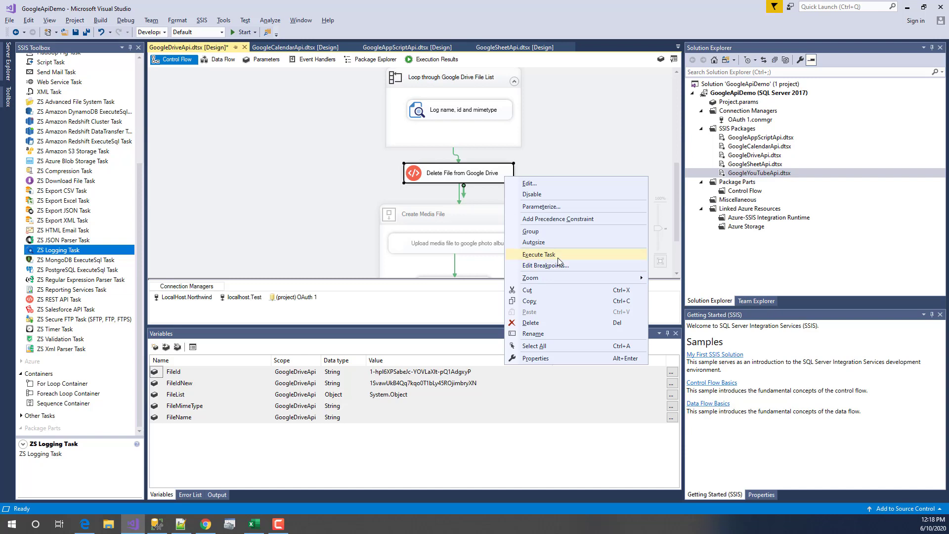
left_click(557, 257)
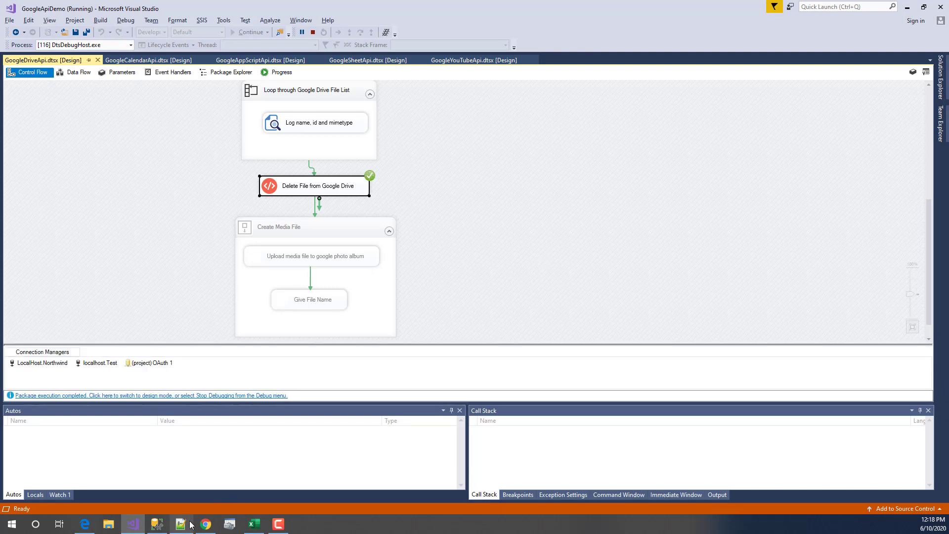
mouse_move(199, 525)
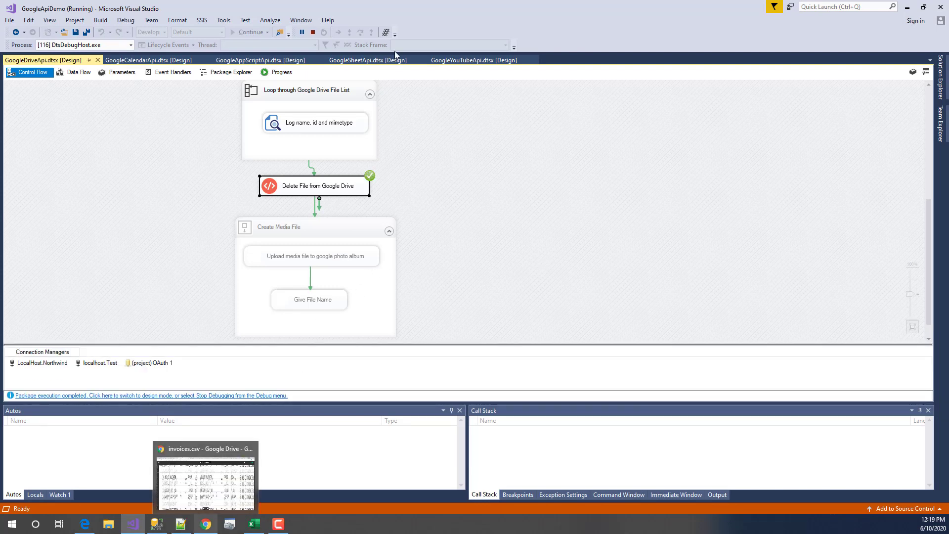
left_click(279, 72)
left_click(196, 168)
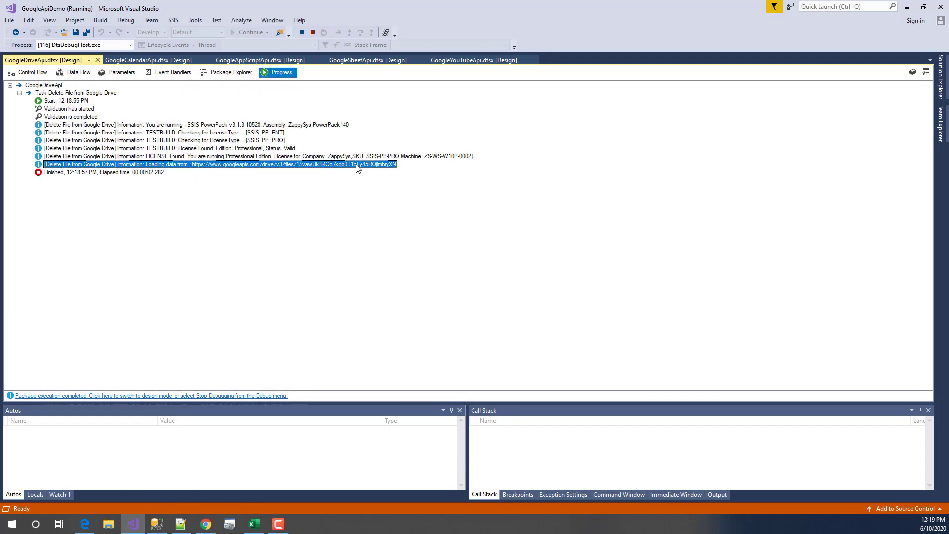
left_click(205, 523)
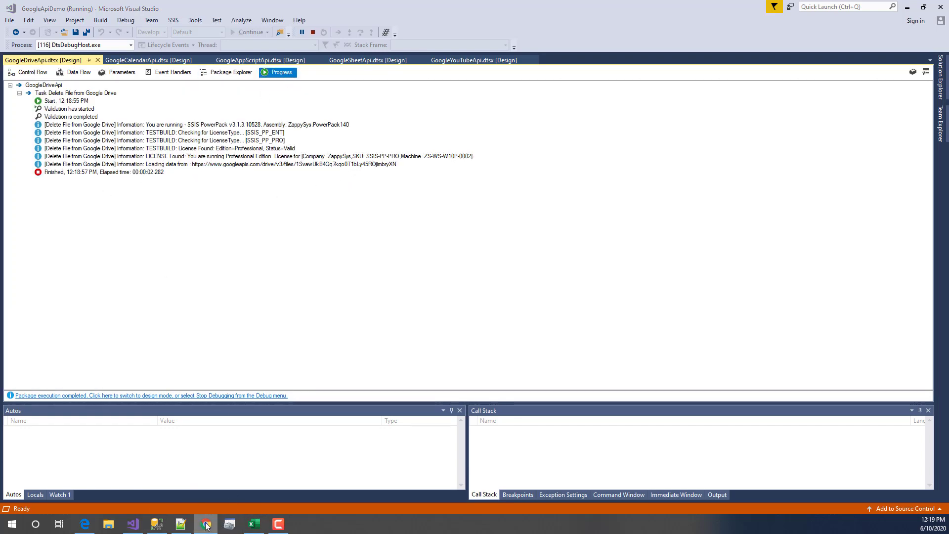
- Reload My Drive and open the invoices spreadsheet in Google Sheets
key("ctrl+l")
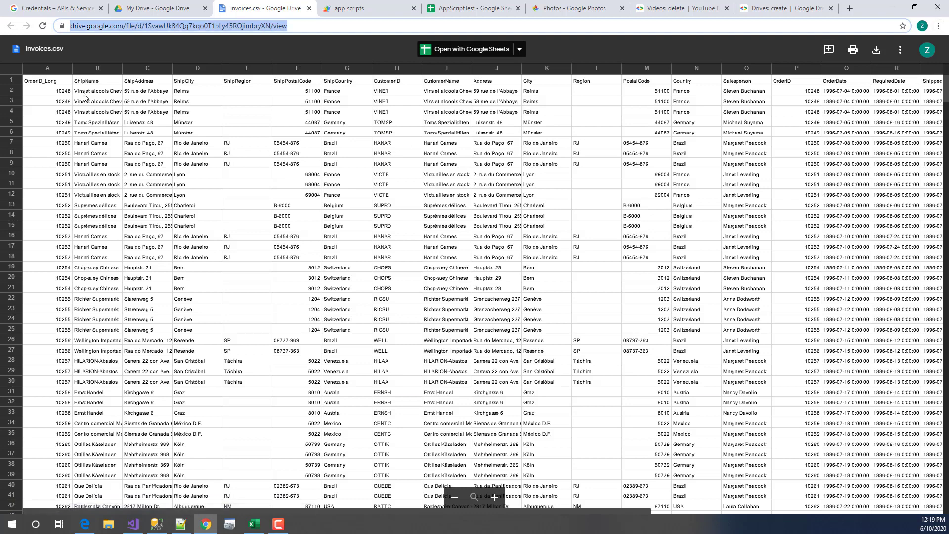
left_click(171, 10)
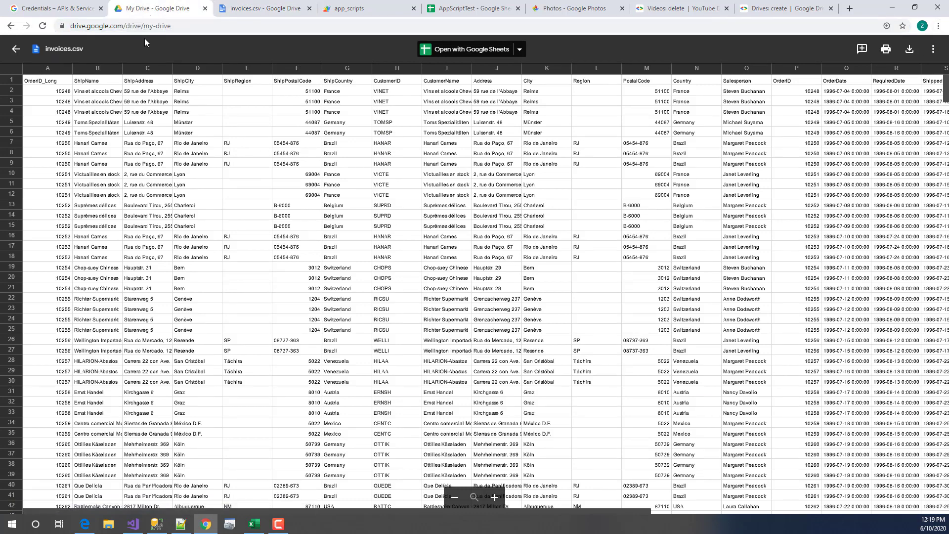
left_click(16, 49)
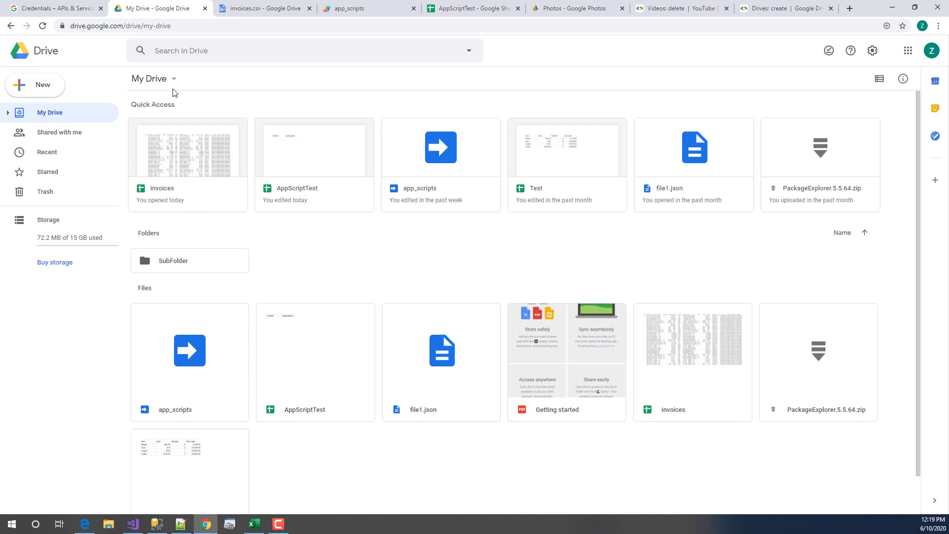
left_click(41, 25)
left_click(202, 176)
right_click(201, 176)
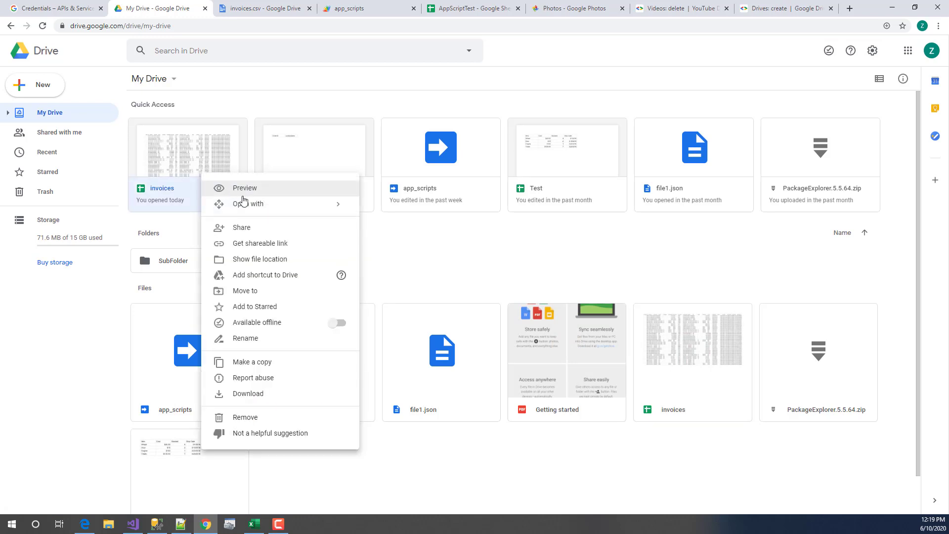
mouse_move(249, 206)
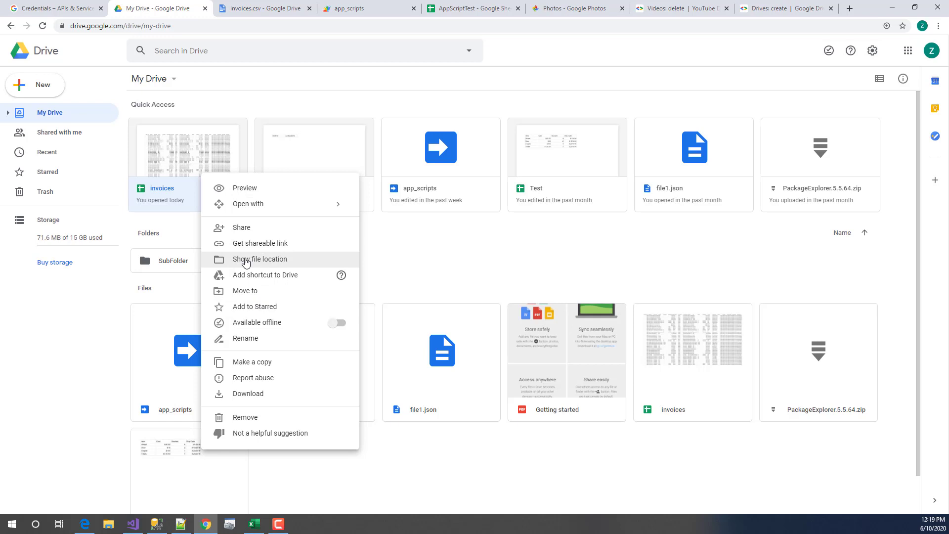
left_click(246, 260)
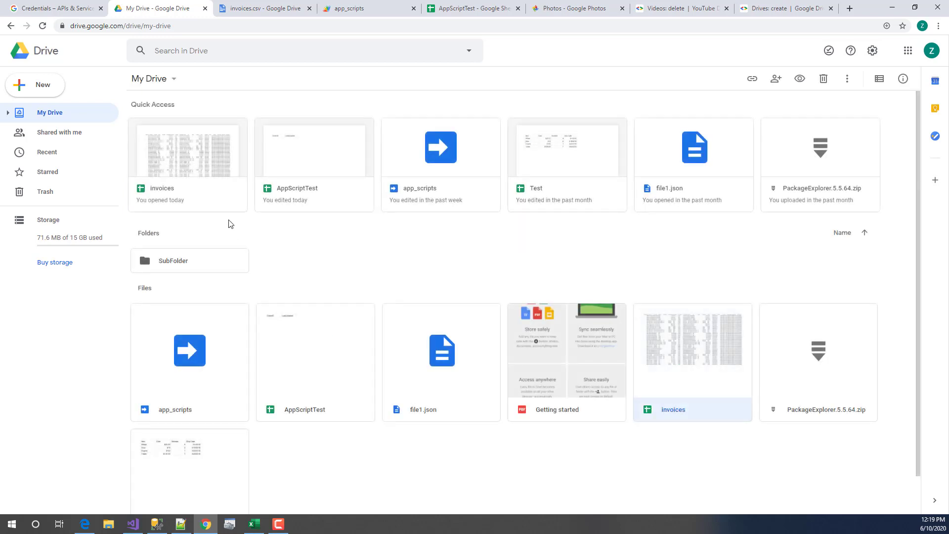
left_click(201, 189)
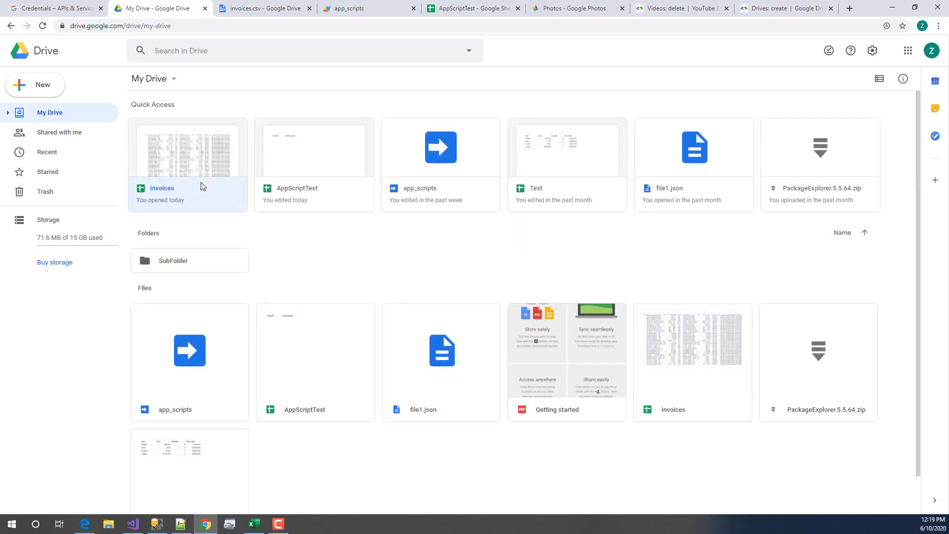
double_click(167, 190)
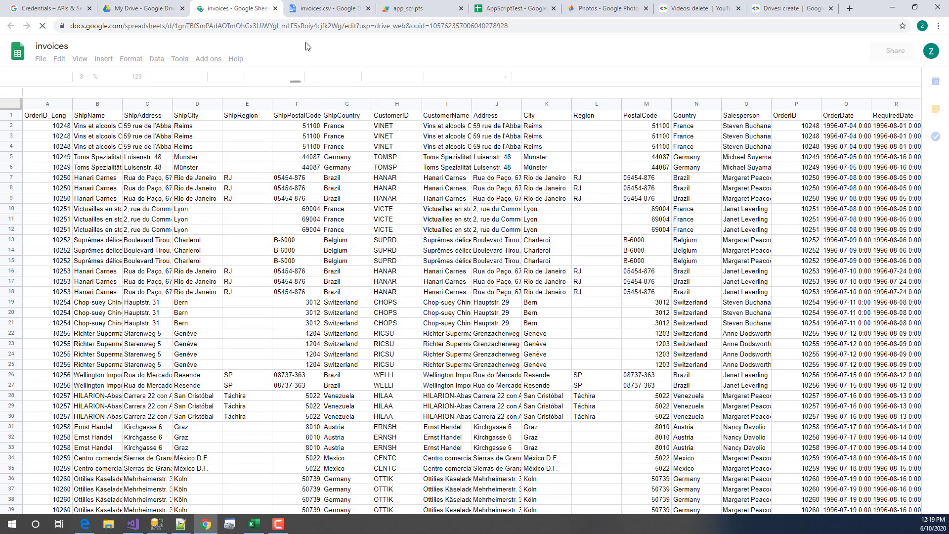
- Copy the spreadsheet ID from the address bar and return to Visual Studio
left_click(176, 25)
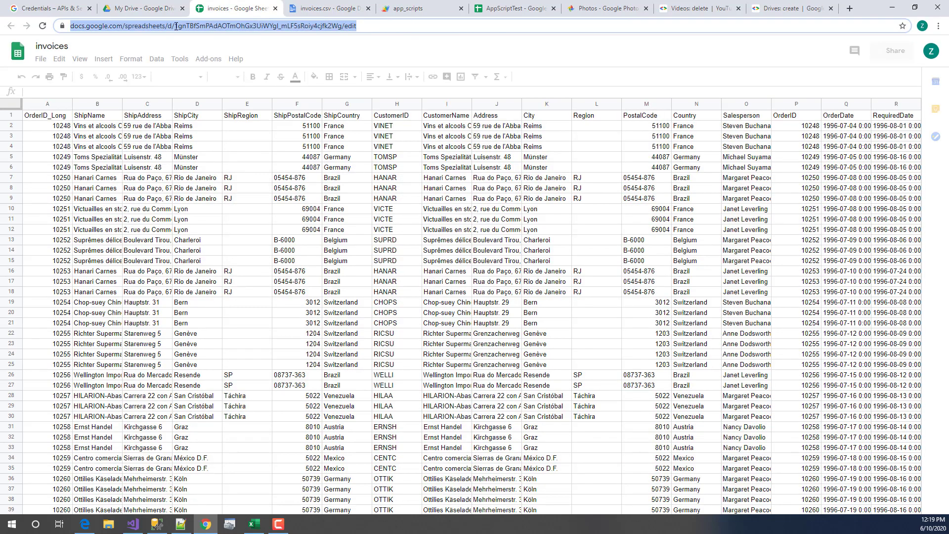
key("shift+End")
left_click(196, 27)
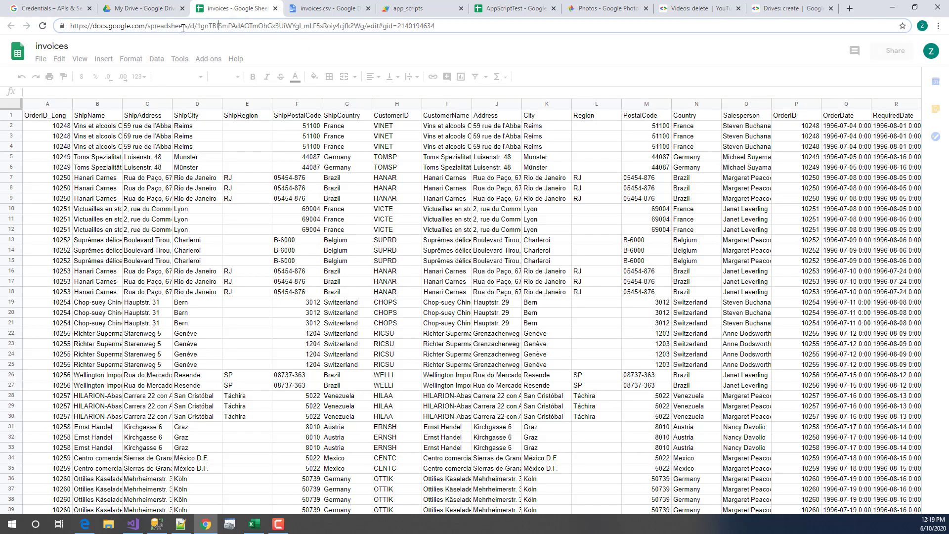
left_click_drag(198, 26, 365, 26)
right_click(366, 26)
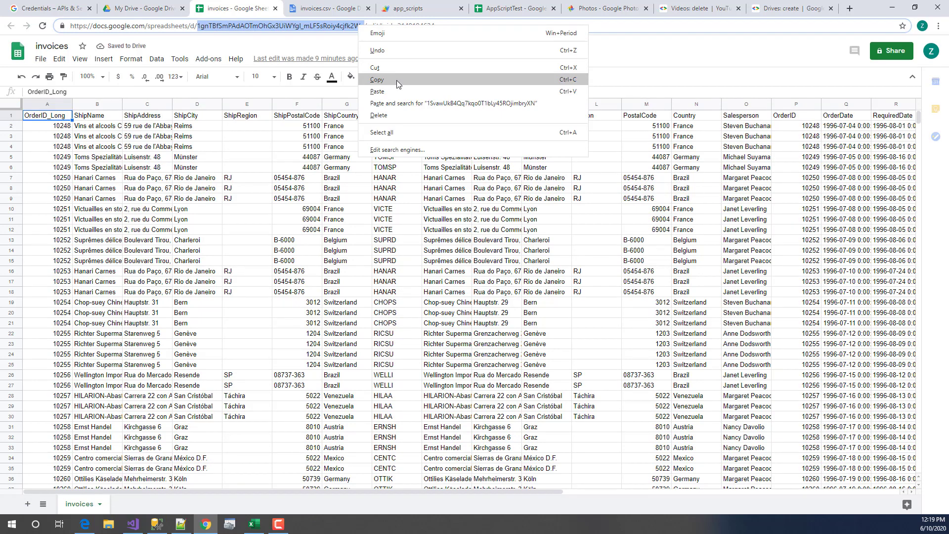
left_click(397, 80)
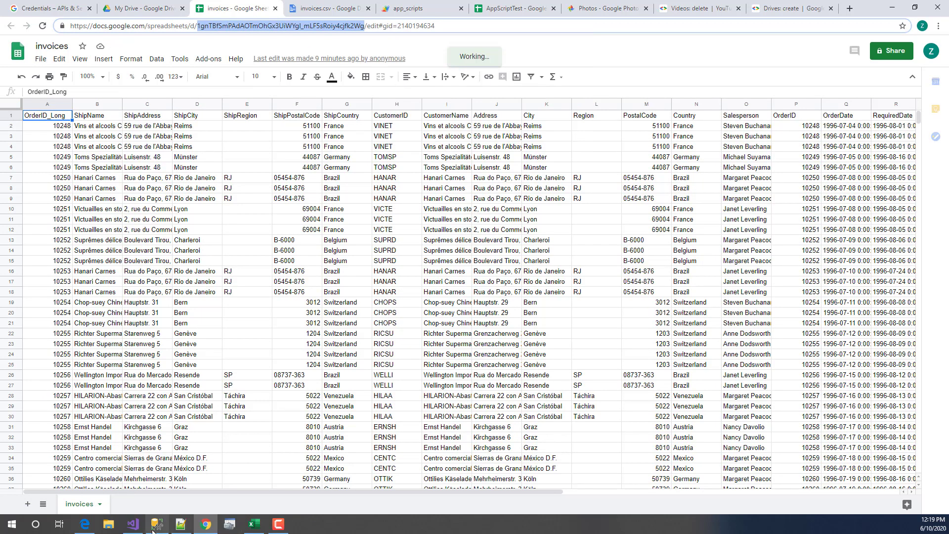
left_click(136, 526)
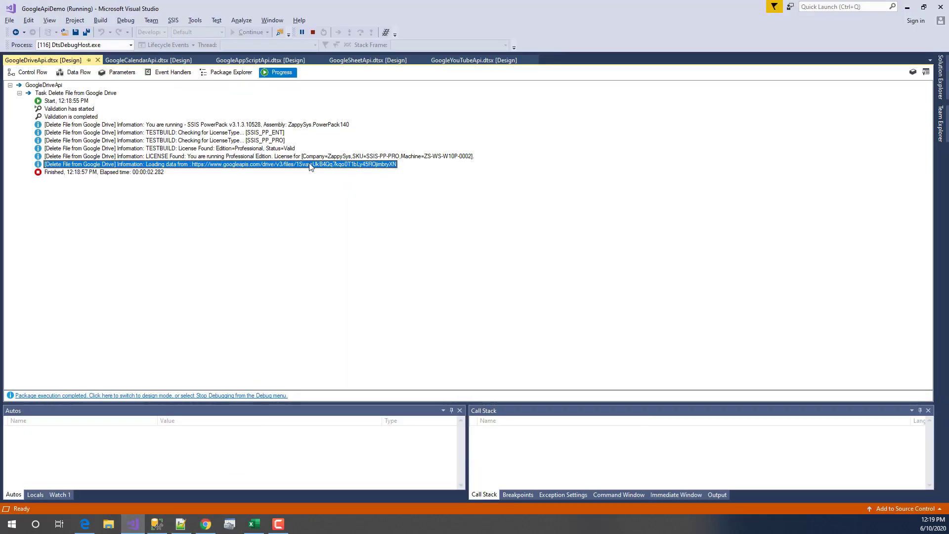
- Stop debugging and paste the copied spreadsheet ID into the FileIdNew variable
left_click(313, 32)
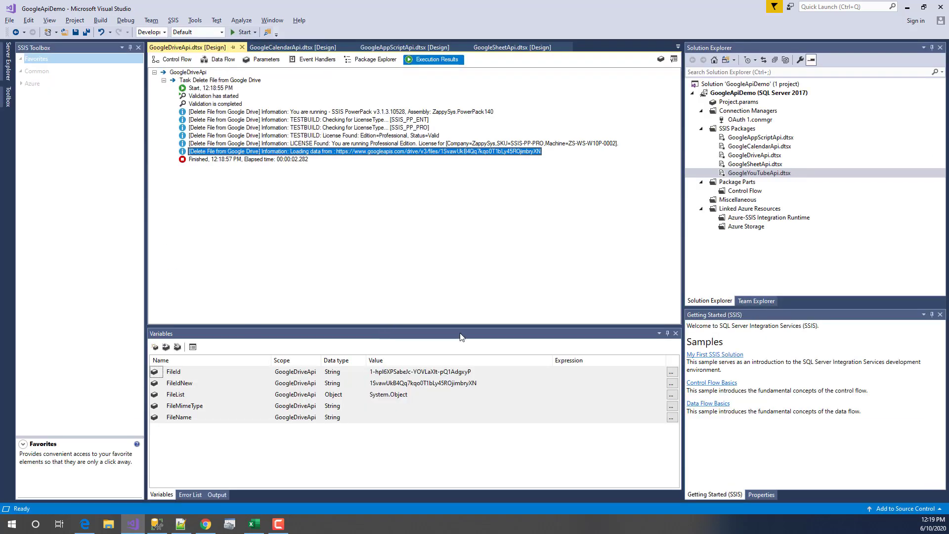
left_click(467, 384)
left_click(467, 383)
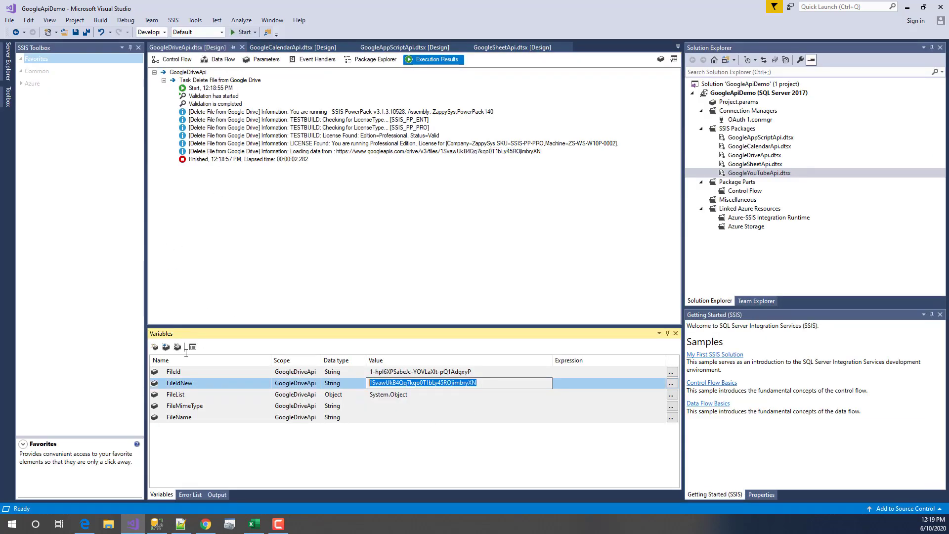
key("ctrl+v")
left_click(462, 463)
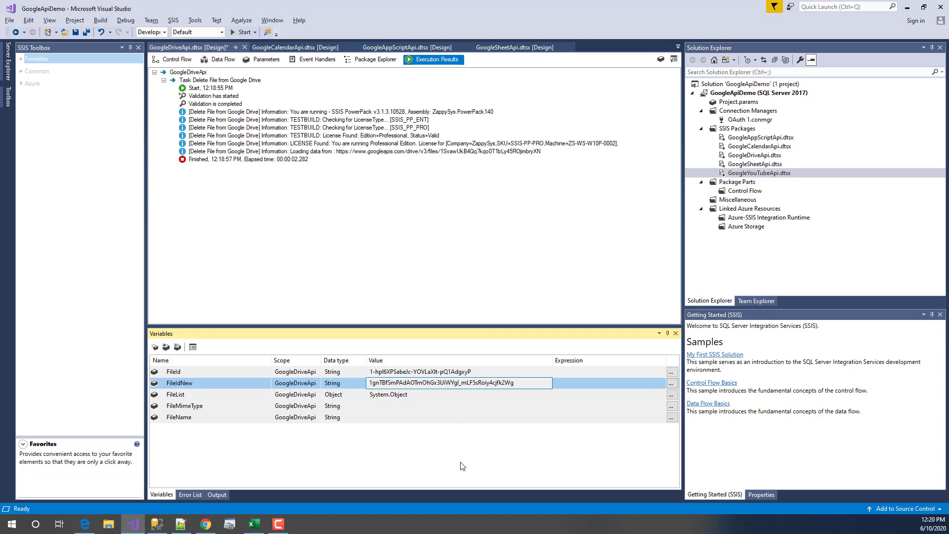
- Execute the Delete File from Google Drive task, then switch to the browser
left_click(174, 59)
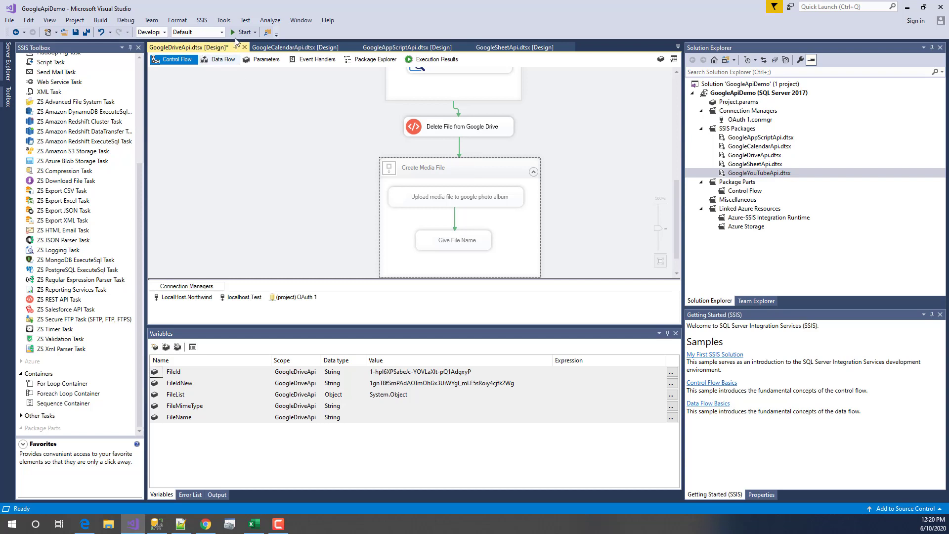
left_click(476, 132)
right_click(477, 134)
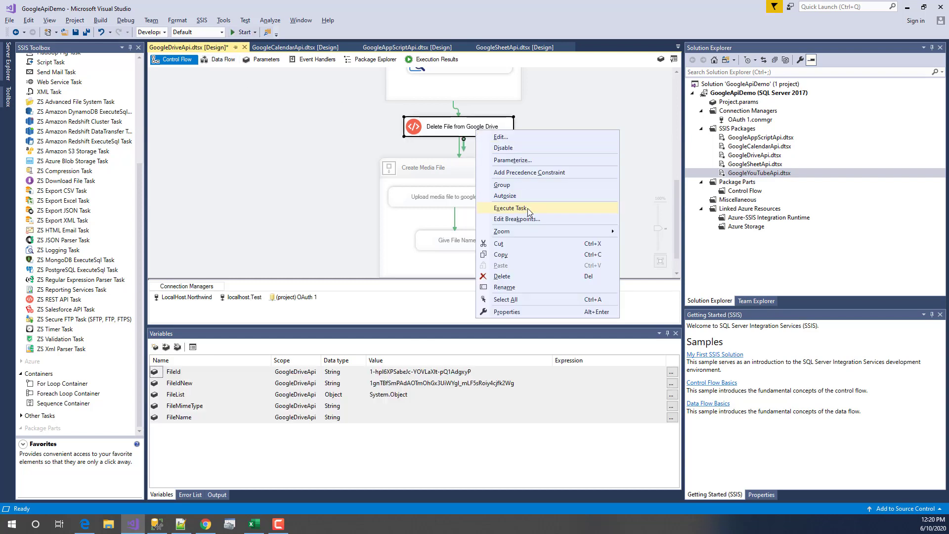
left_click(526, 209)
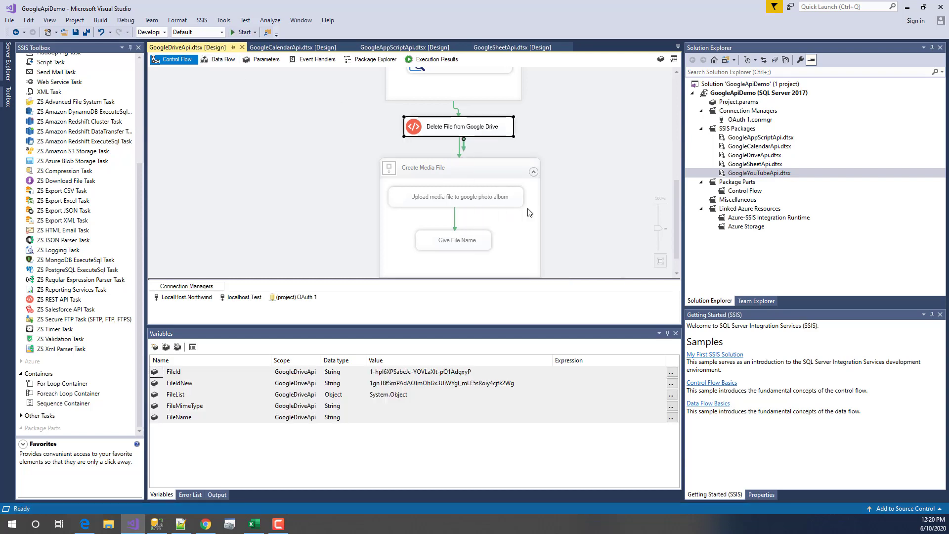
key("alt+Tab")
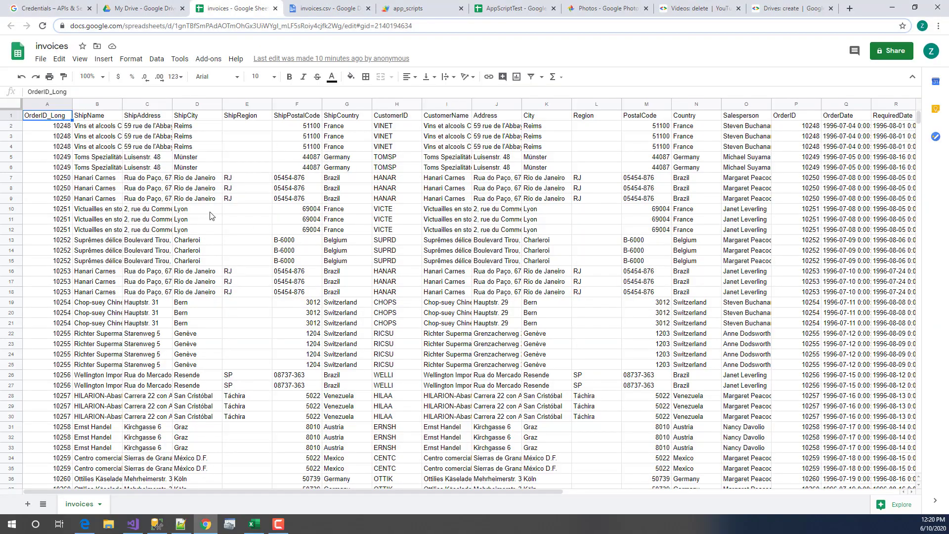
- Close the invoices sheet, reload My Drive to confirm invoices is gone, and return to Visual Studio
left_click(276, 9)
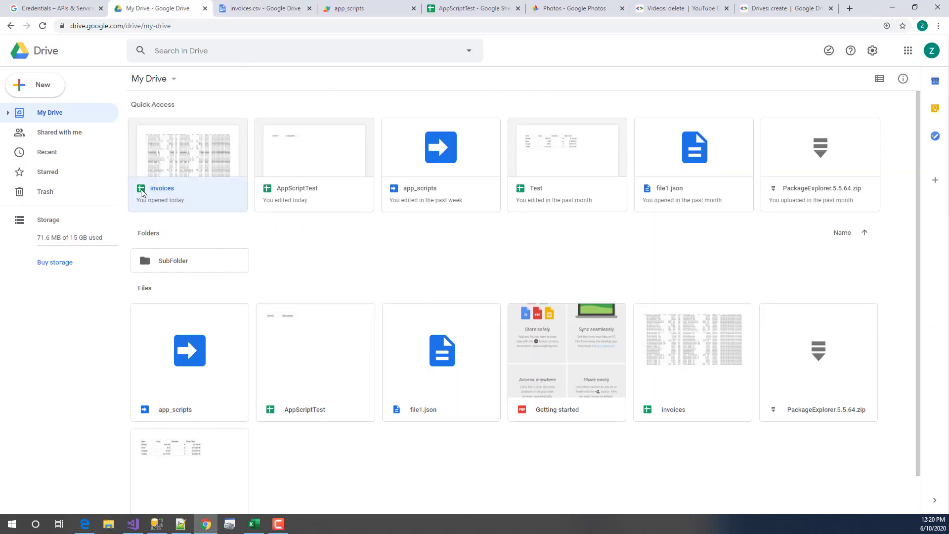
left_click(42, 26)
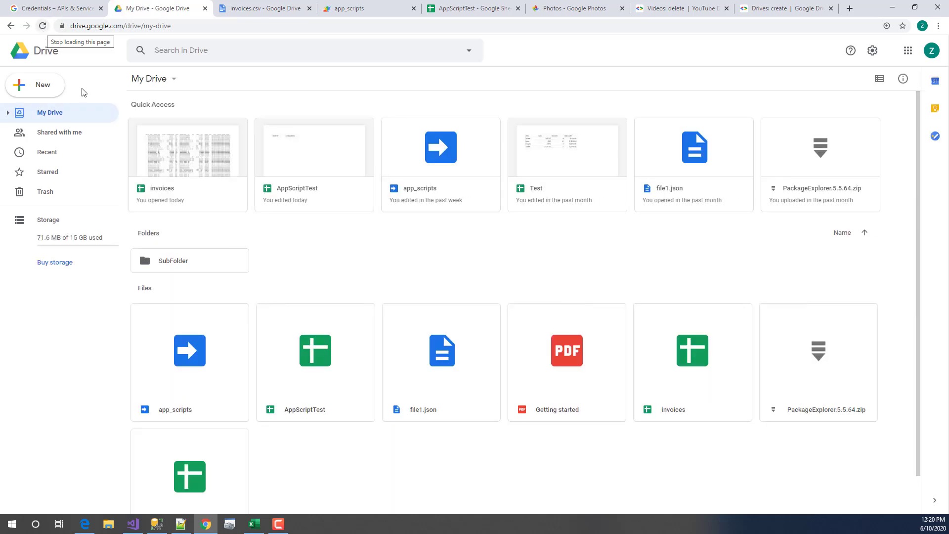
key("alt+Tab")
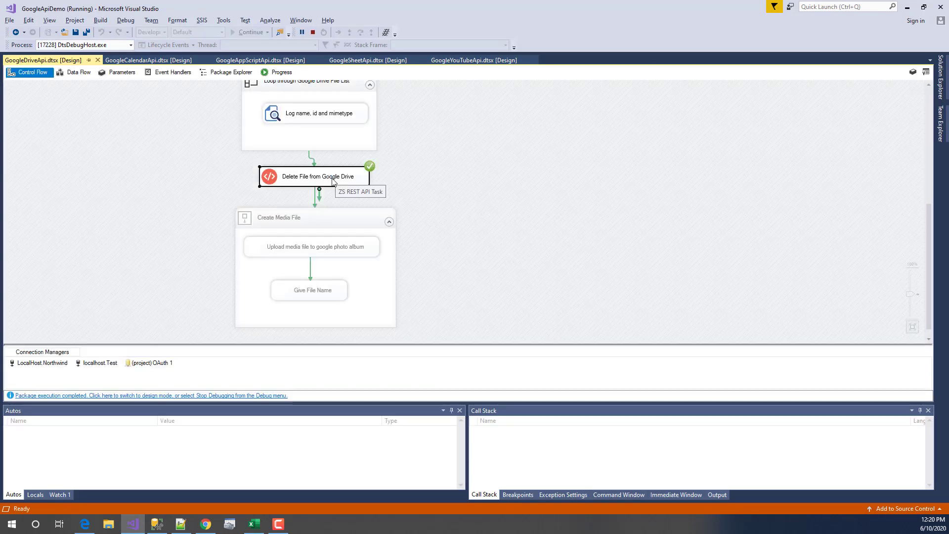
left_click(205, 524)
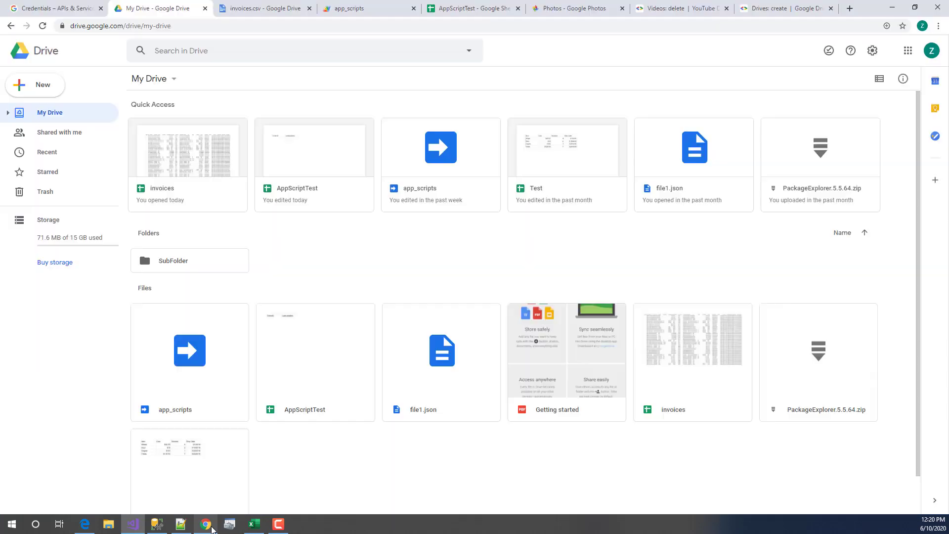
left_click(43, 26)
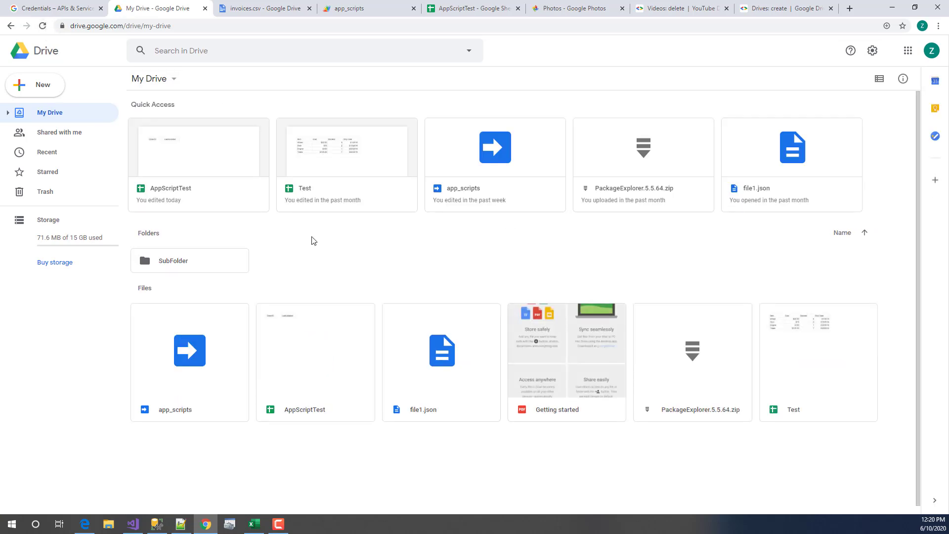
left_click(131, 523)
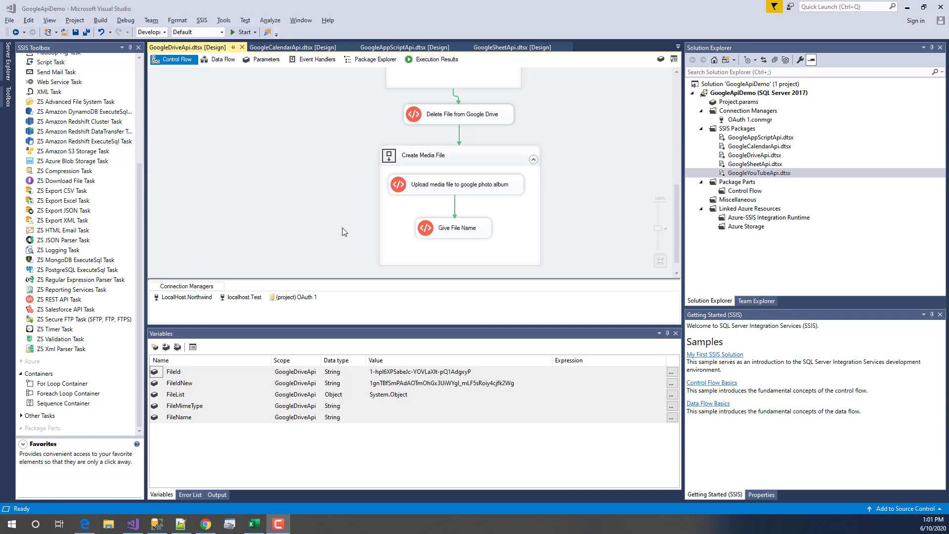
- Glance at the Google Photos library, then open the 'Upload media file to google photo album' task
left_click(205, 524)
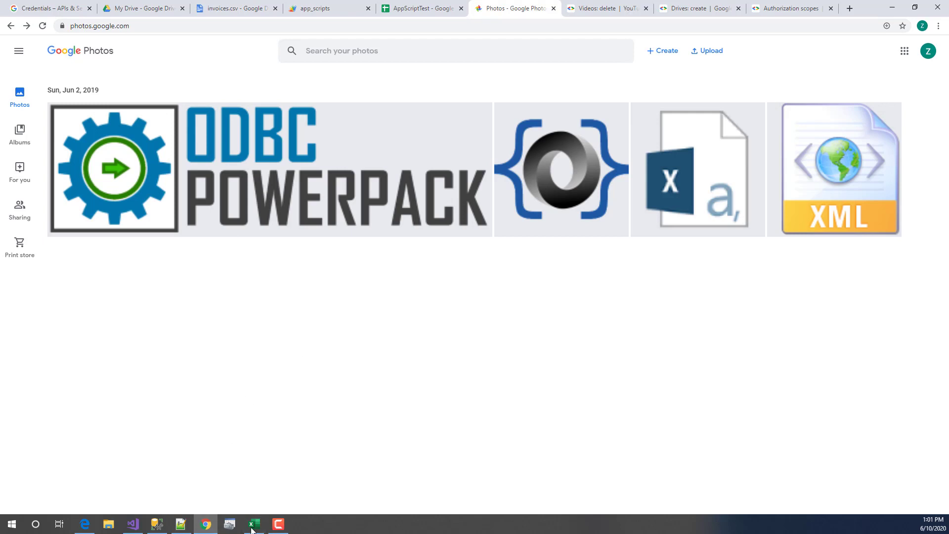
left_click(133, 523)
double_click(440, 189)
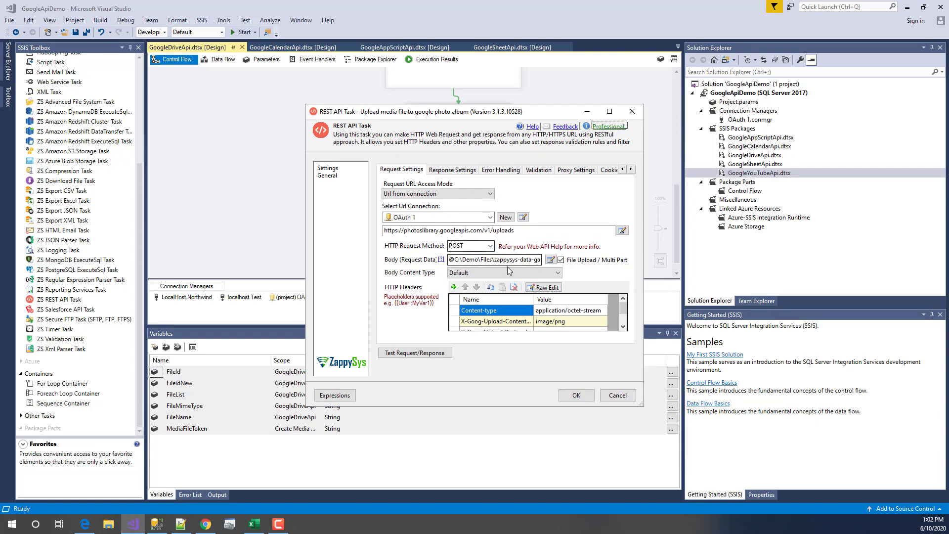
- Inspect the '@'-prefixed image file path in the request body and open the raw HTTP headers
left_click_drag(450, 260, 557, 262)
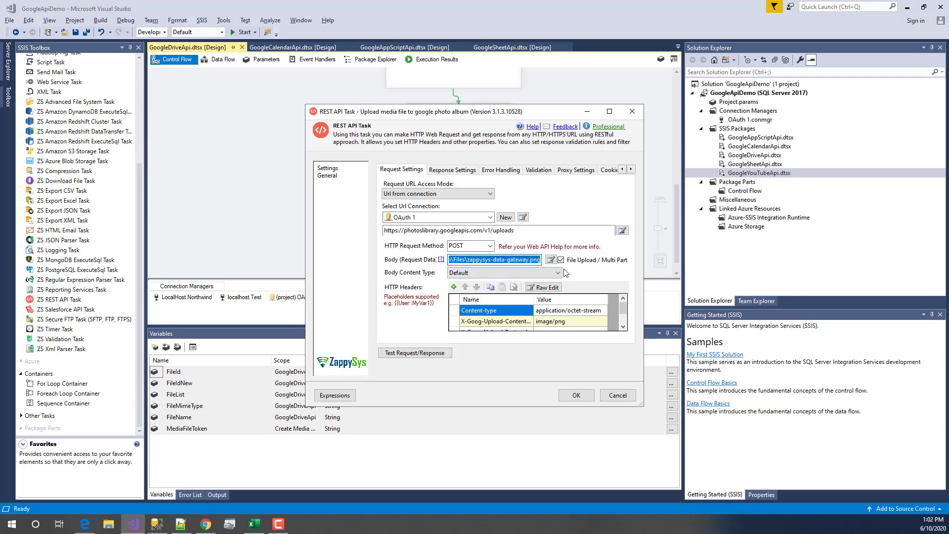
left_click(530, 261)
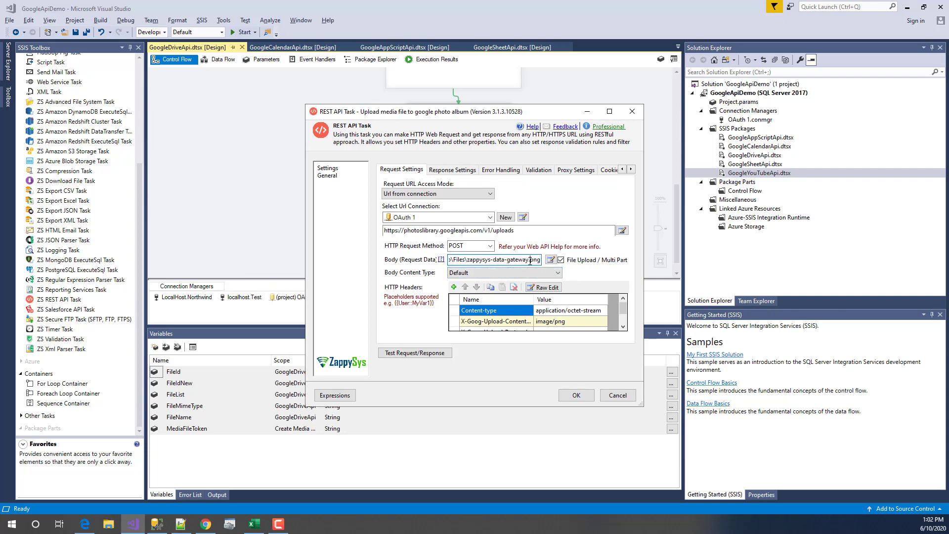
left_click_drag(527, 261, 409, 246)
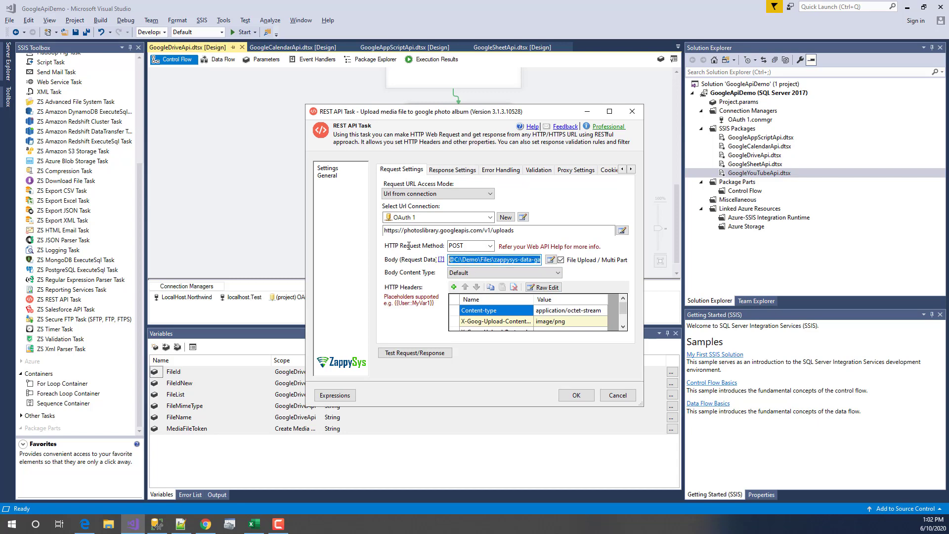
left_click(455, 260)
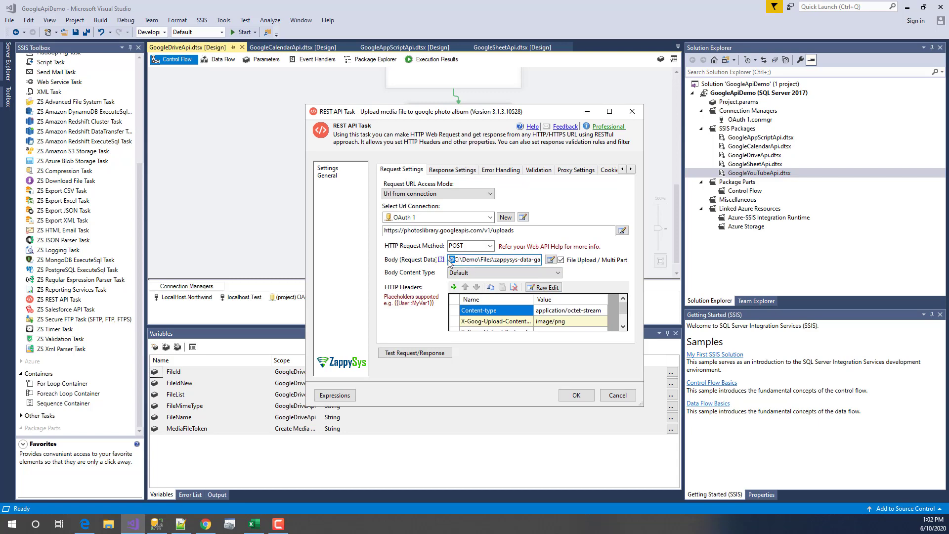
left_click_drag(454, 260, 448, 260)
left_click(544, 287)
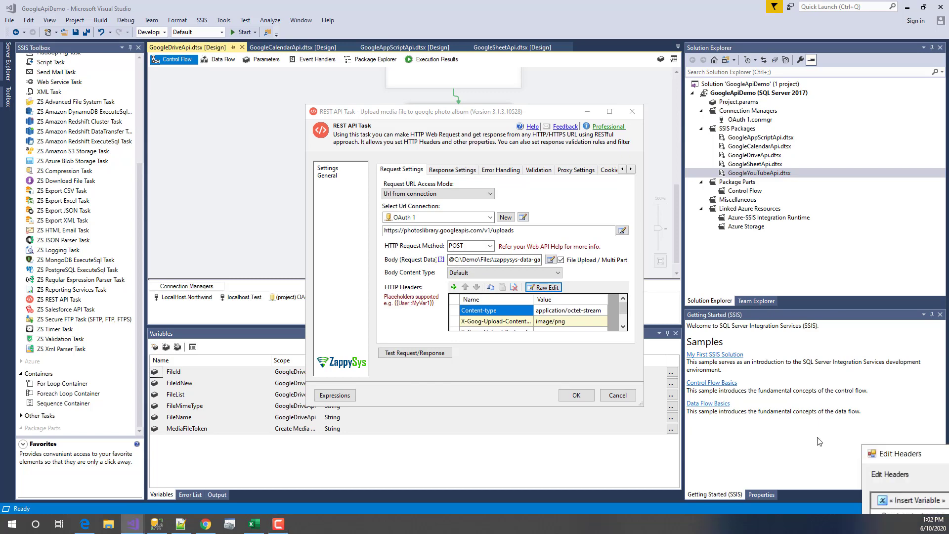
left_click_drag(348, 221, 167, 182)
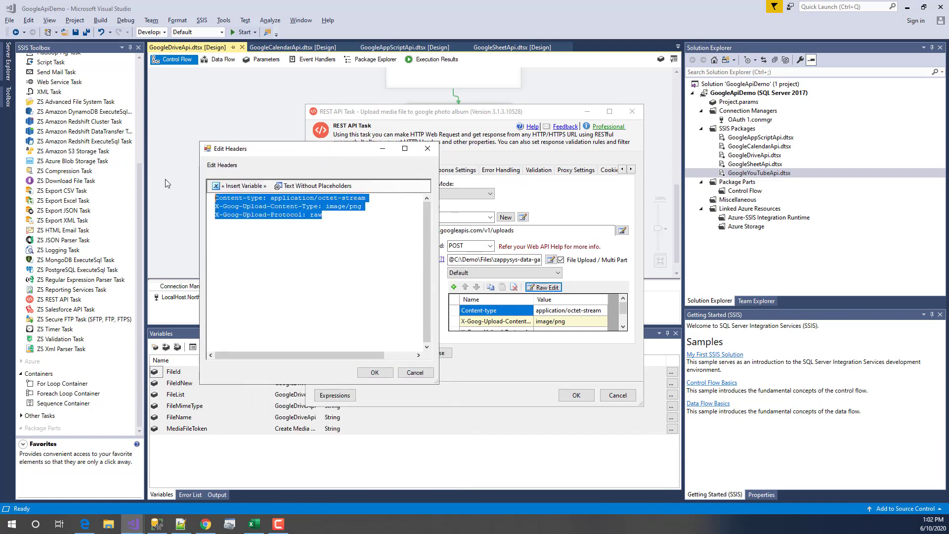
- Review the Content-type, X-Goog-Upload-Content-Type and X-Goog-Upload-Protocol headers, then cancel unchanged
left_click(347, 267)
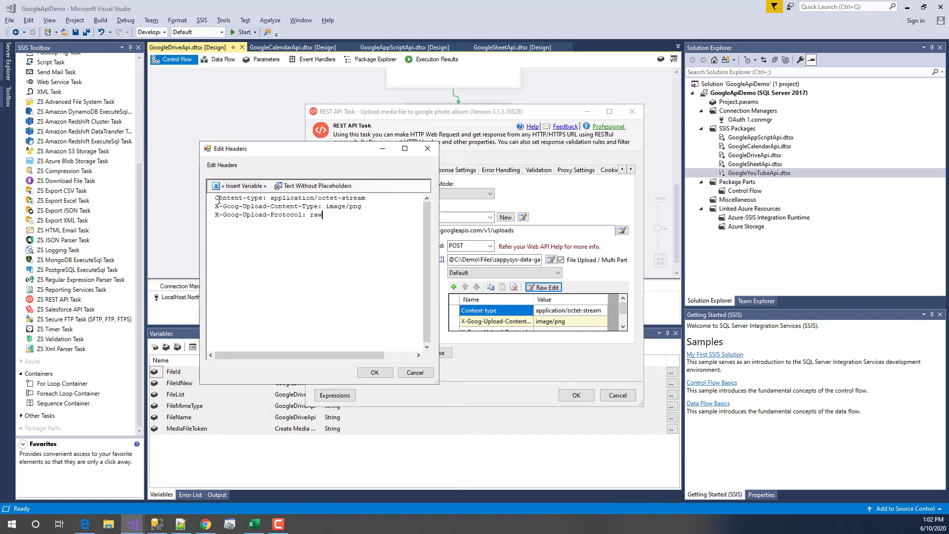
left_click_drag(214, 200, 396, 199)
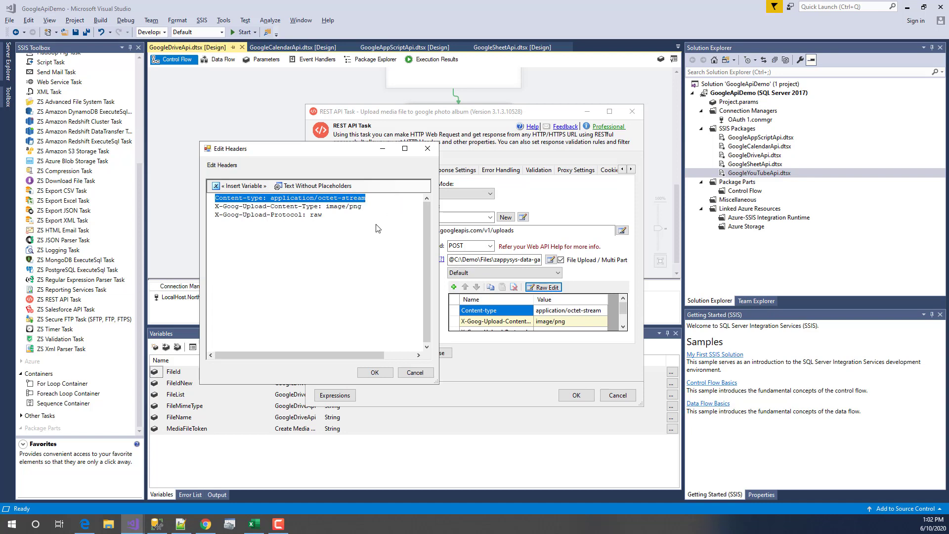
mouse_move(322, 215)
left_mouse_down()
mouse_move(215, 209)
mouse_move(315, 206)
left_mouse_up()
left_click(215, 212)
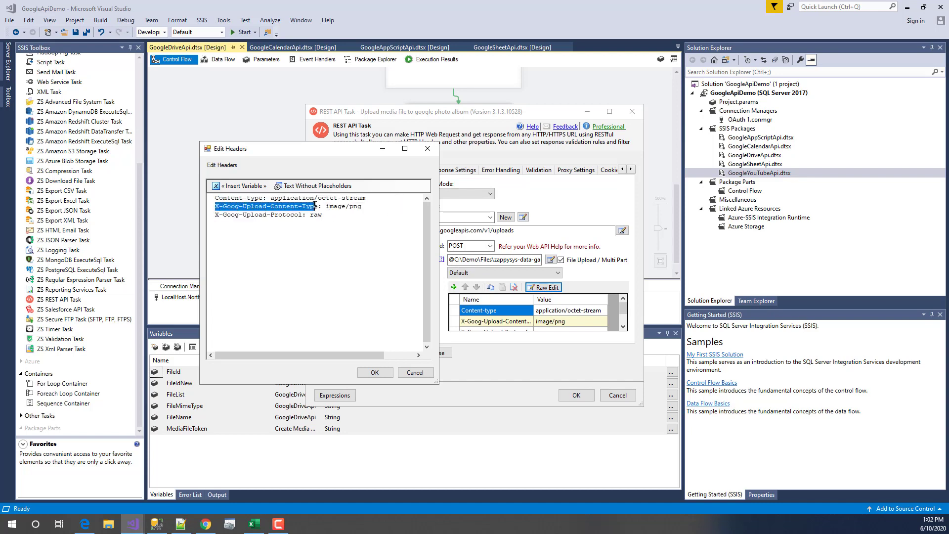
left_click_drag(215, 215, 336, 218)
left_click(336, 218)
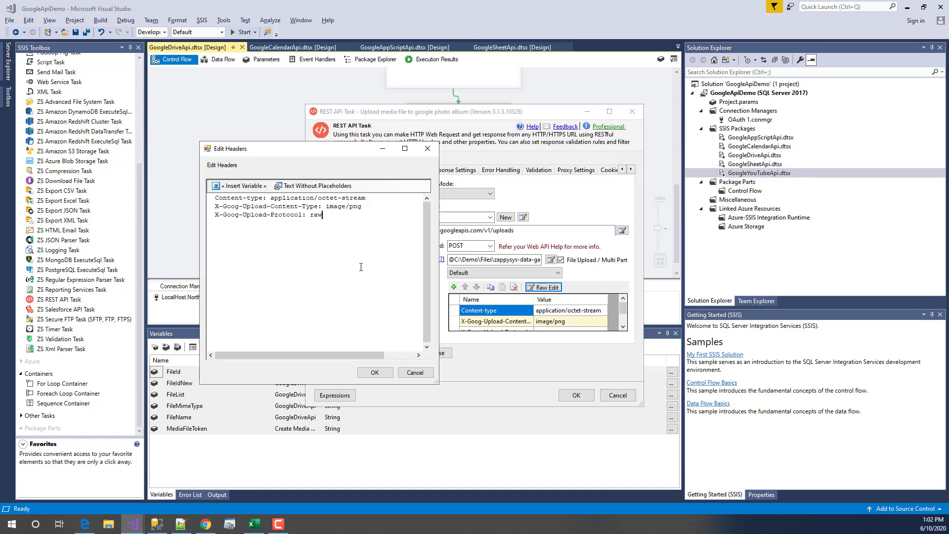
left_click(415, 373)
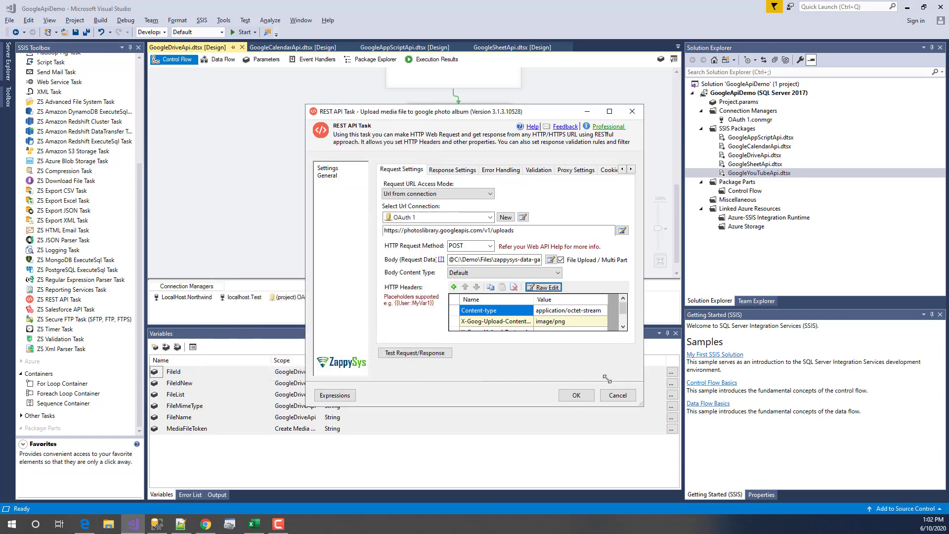
- Check the Response Settings saving to User::MediaFileToken, then cancel the upload task's settings
left_click(576, 395)
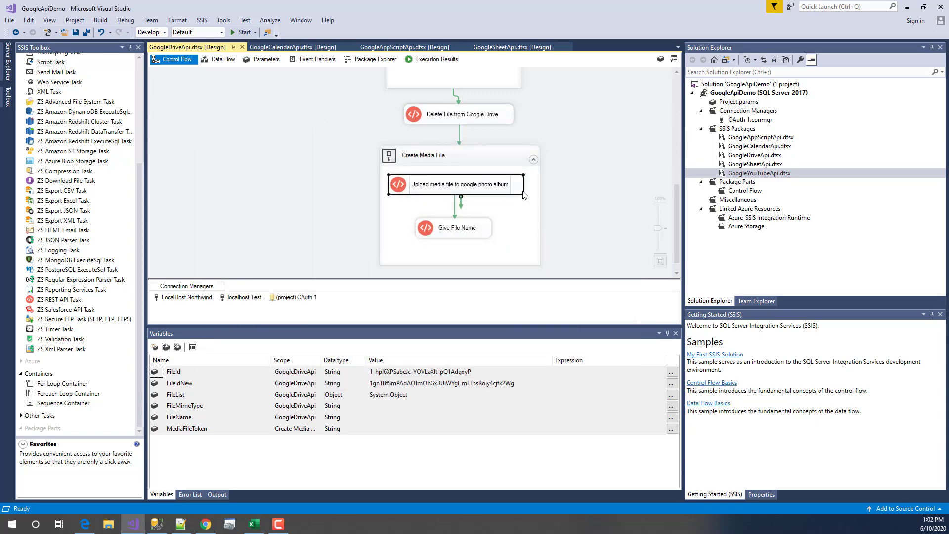
double_click(504, 192)
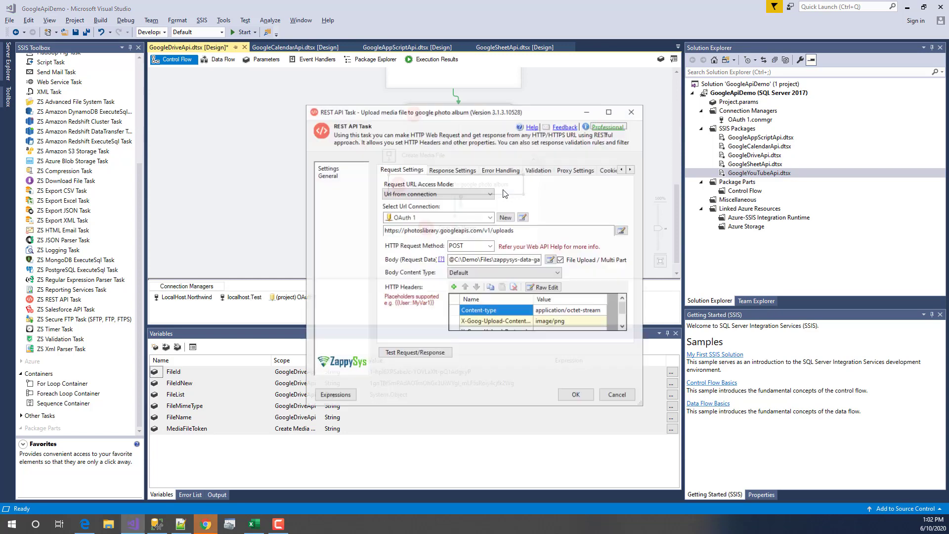
left_click(435, 170)
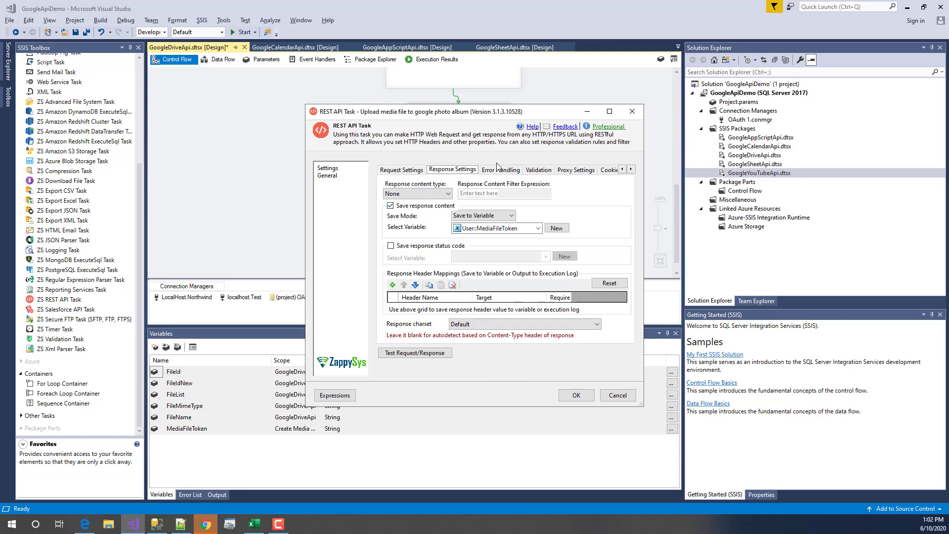
left_click(401, 170)
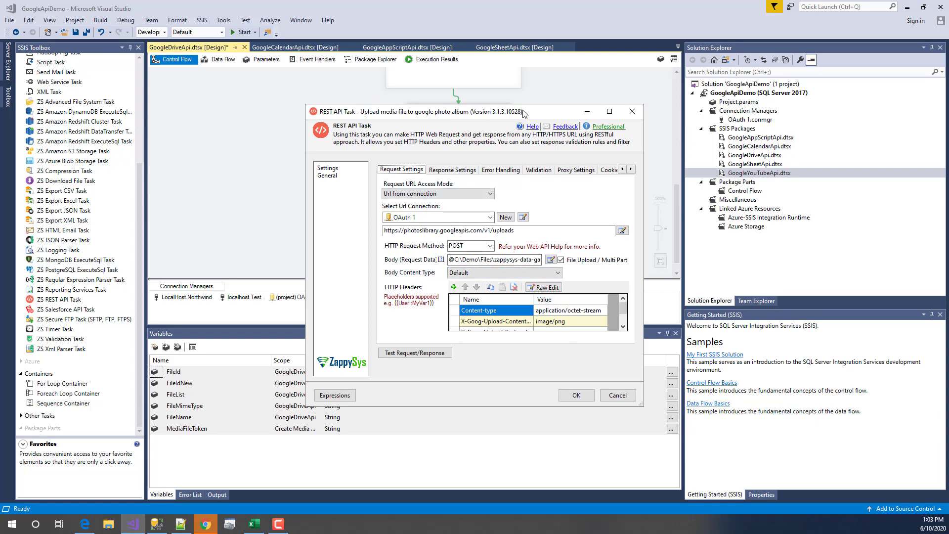
left_click_drag(485, 117, 570, 110)
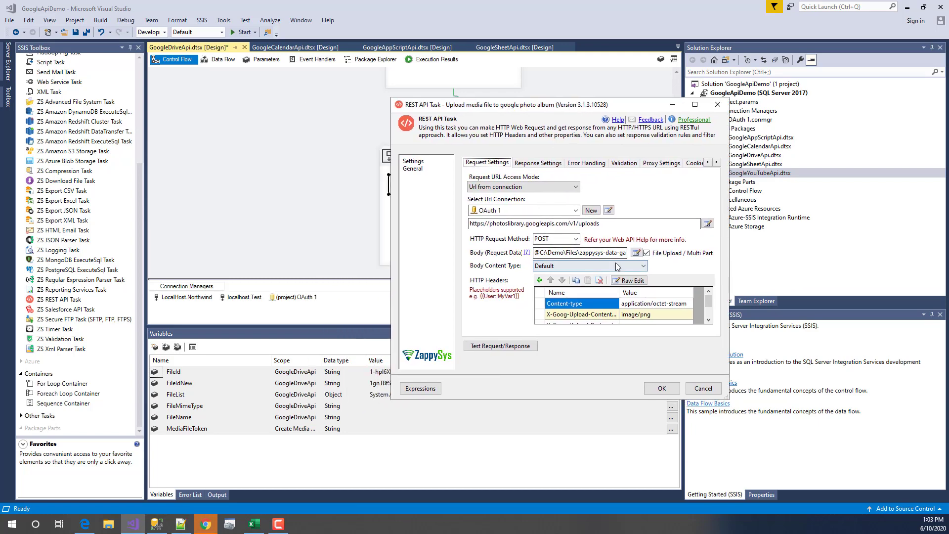
left_click(521, 164)
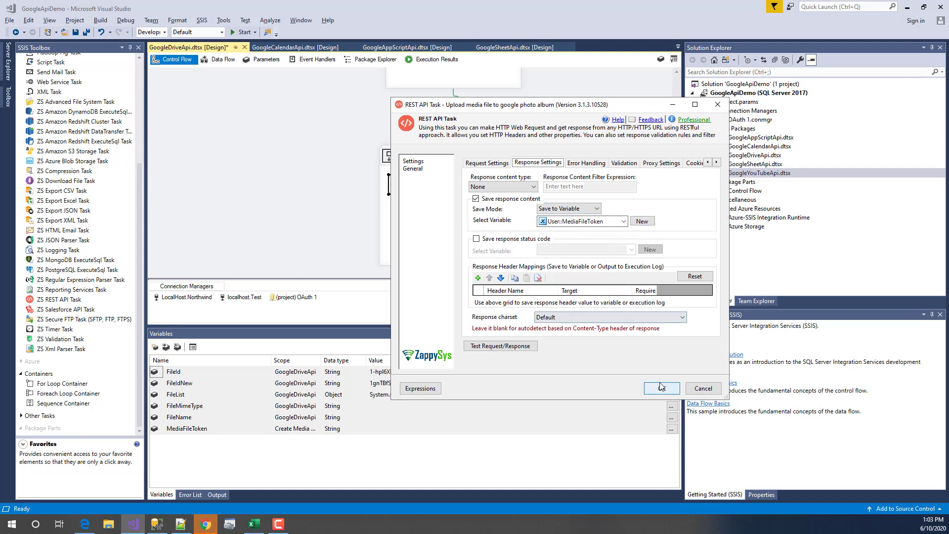
left_click(700, 390)
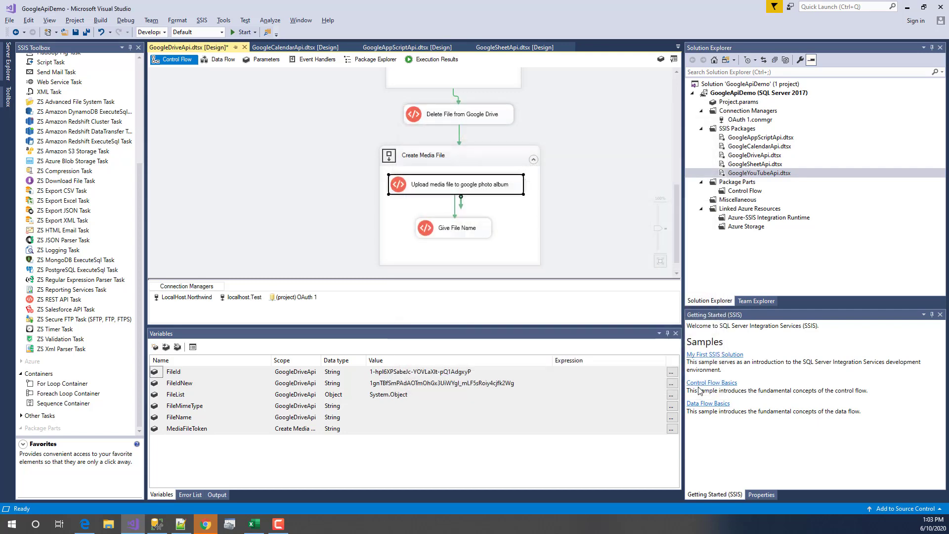
left_click(444, 231)
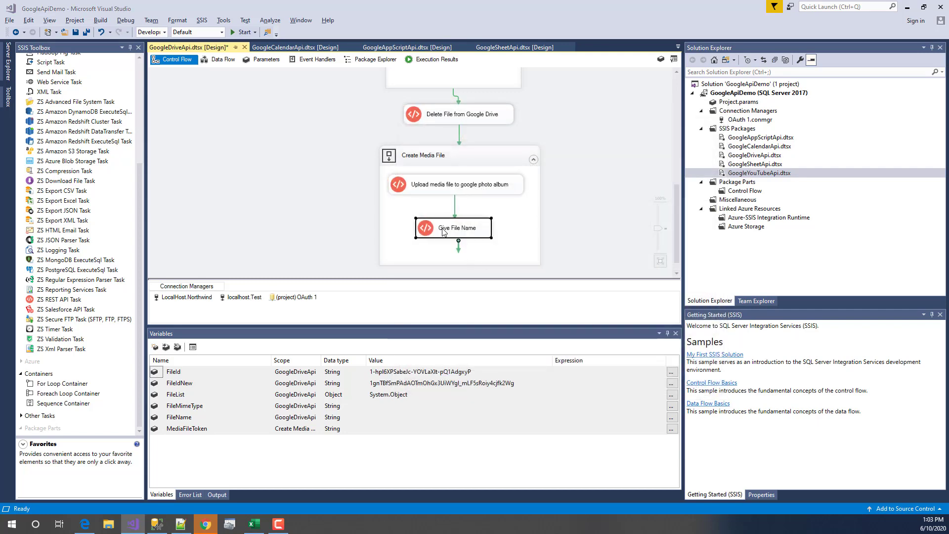
- Open the Give File Name task and inspect its v1/mediaItems:batchCreate request URL
double_click(443, 231)
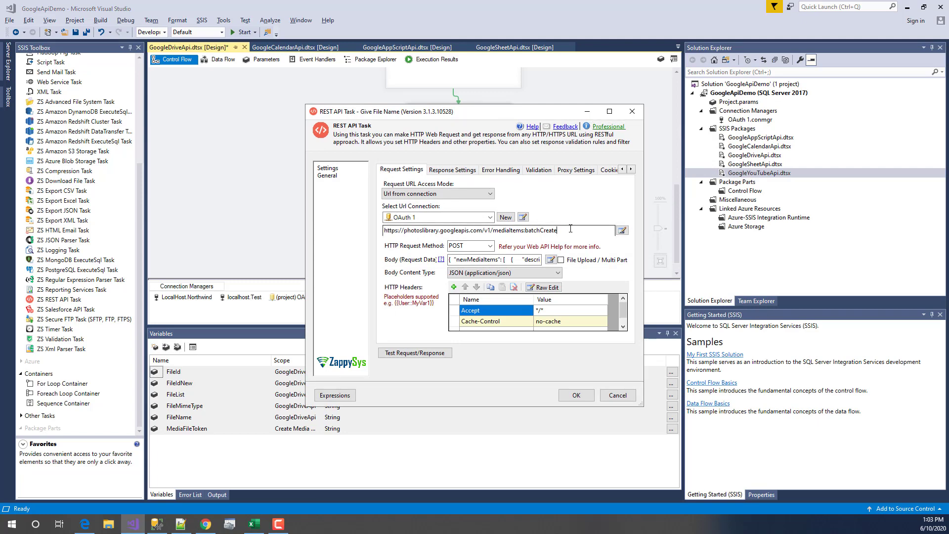
left_click(558, 230)
left_click_drag(493, 230, 570, 231)
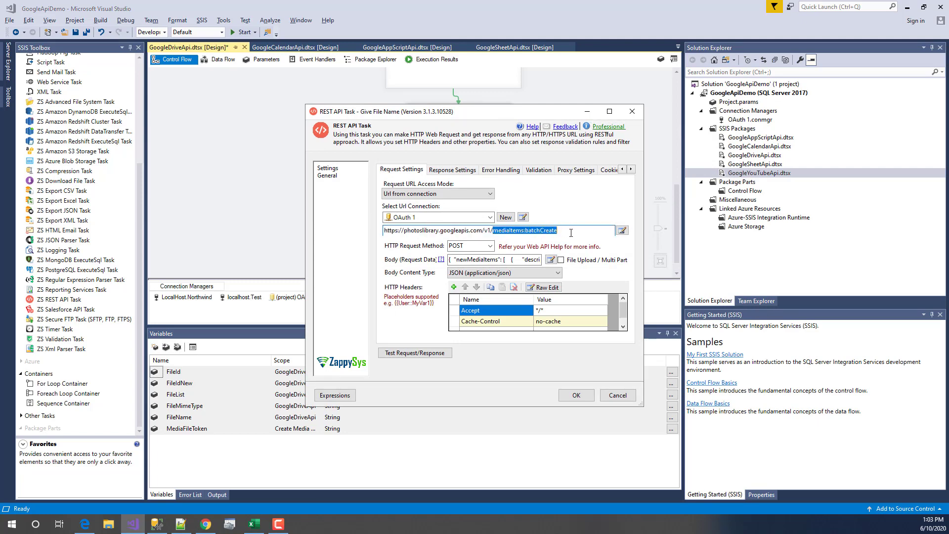
left_click(570, 231)
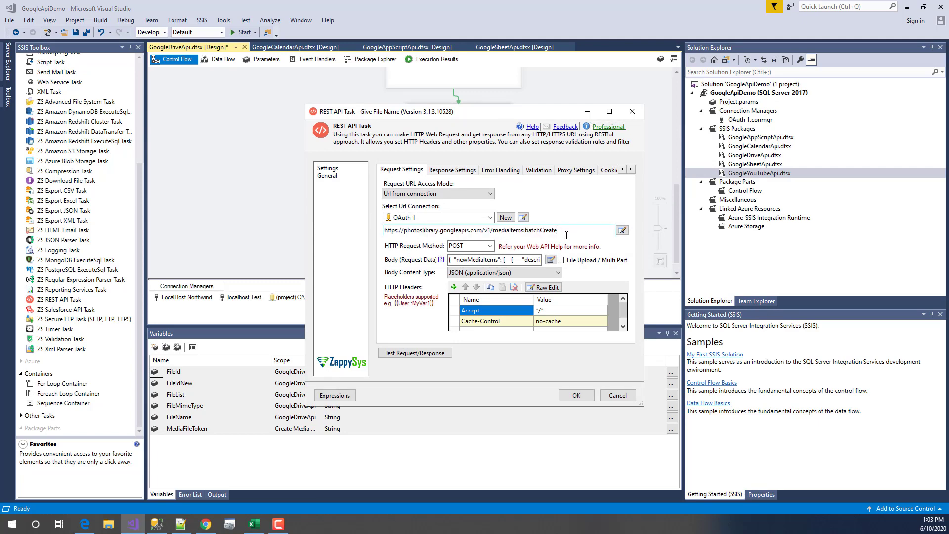
- View the URL in a maximized editor, close it unsaved, and open the request body
left_click(621, 231)
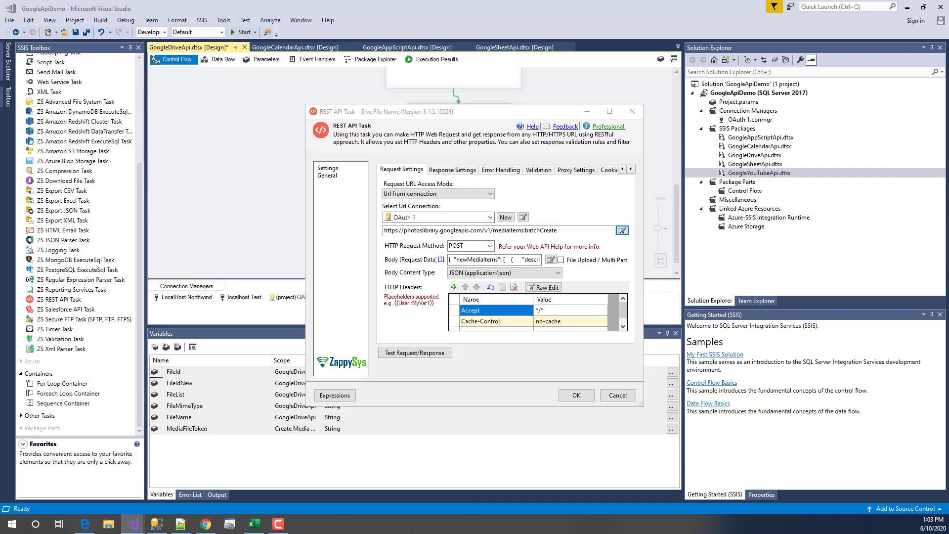
left_click(593, 281)
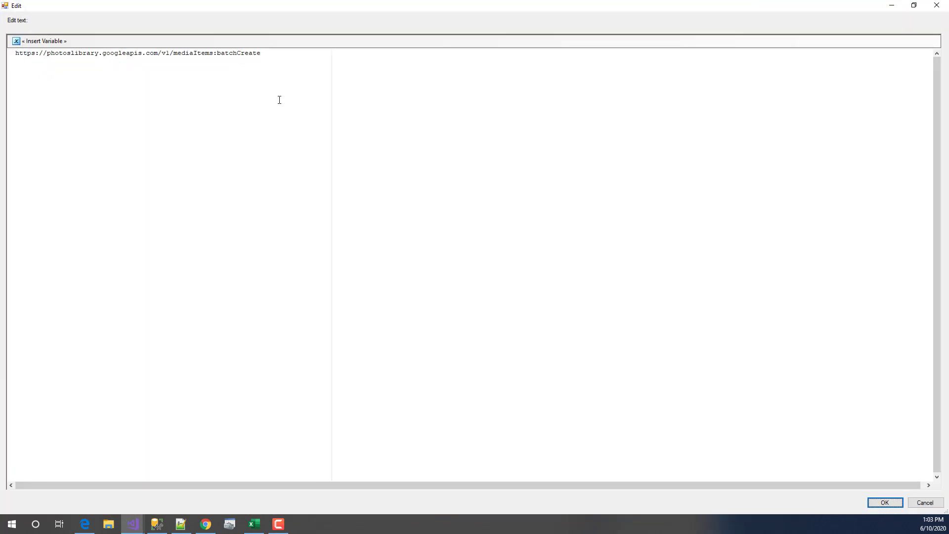
left_click(217, 53)
left_click_drag(16, 53, 271, 51)
left_click(273, 60)
type("I")
type("C")
left_click(926, 503)
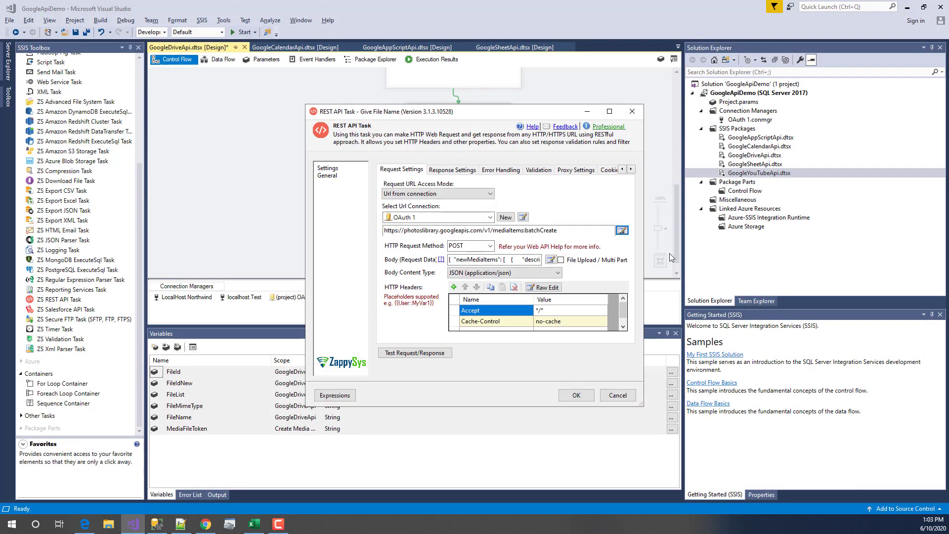
left_click(550, 259)
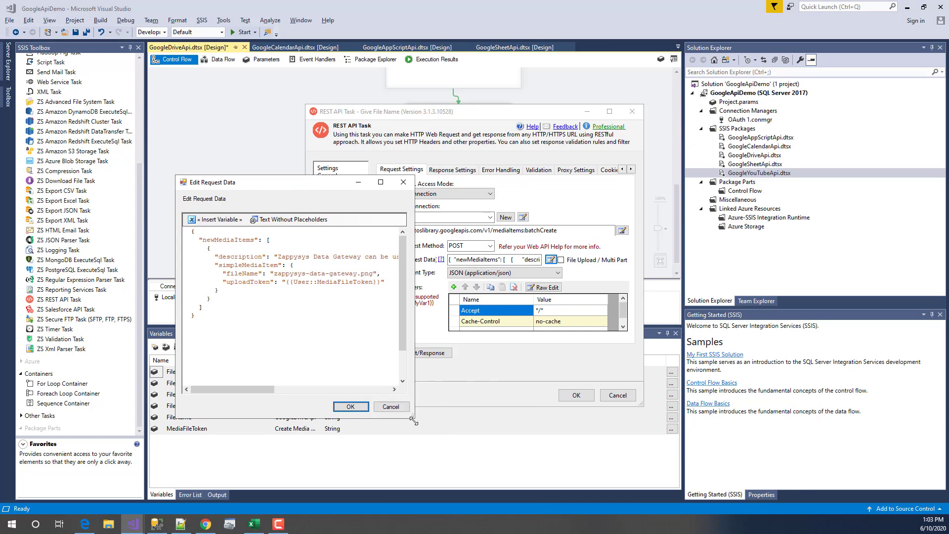
- Enlarge the body editor and review the newMediaItems, description and simpleMediaItem JSON keys
left_click_drag(415, 419, 713, 447)
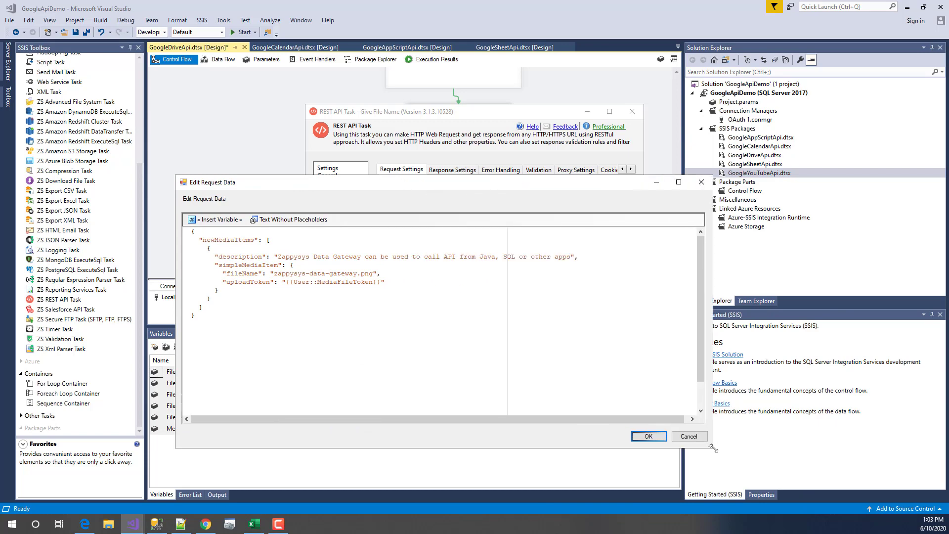
double_click(218, 240)
key("Down")
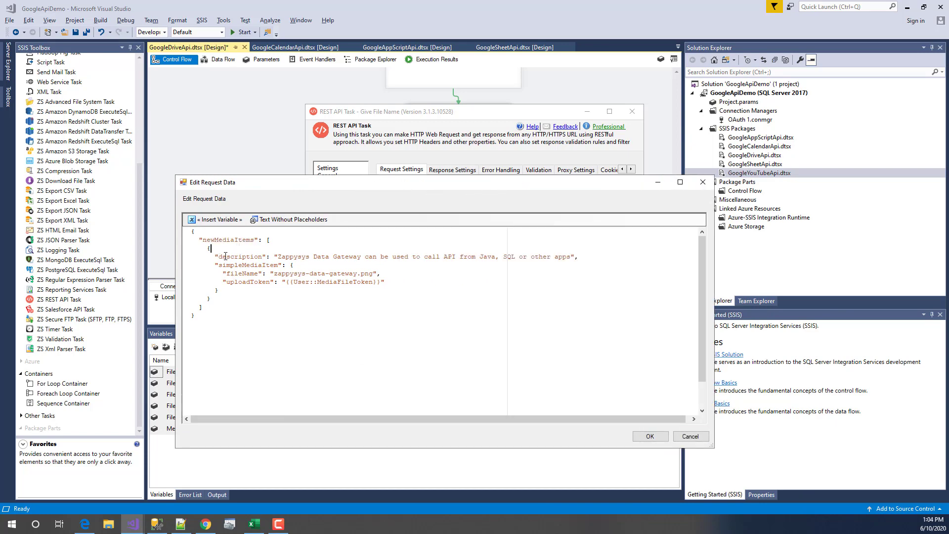
left_click_drag(208, 248, 213, 299)
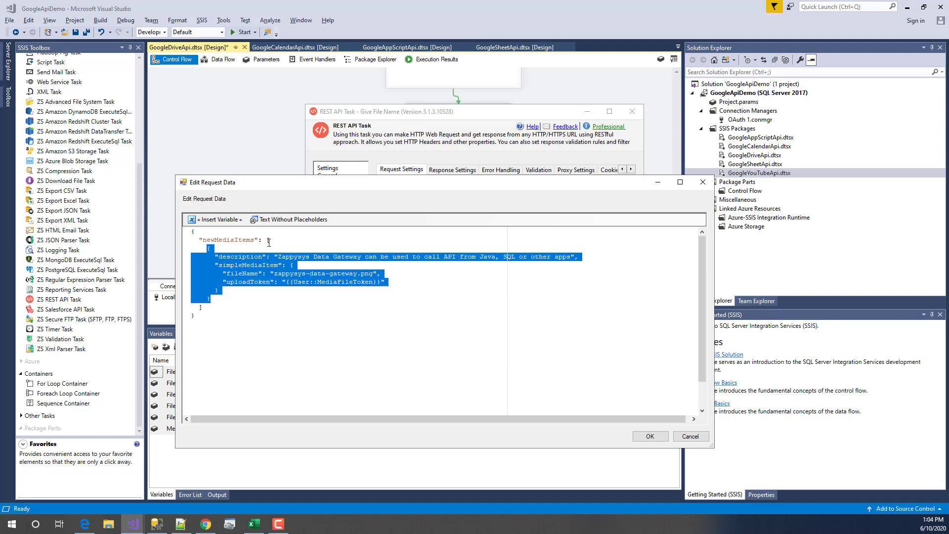
double_click(269, 241)
left_click(216, 308)
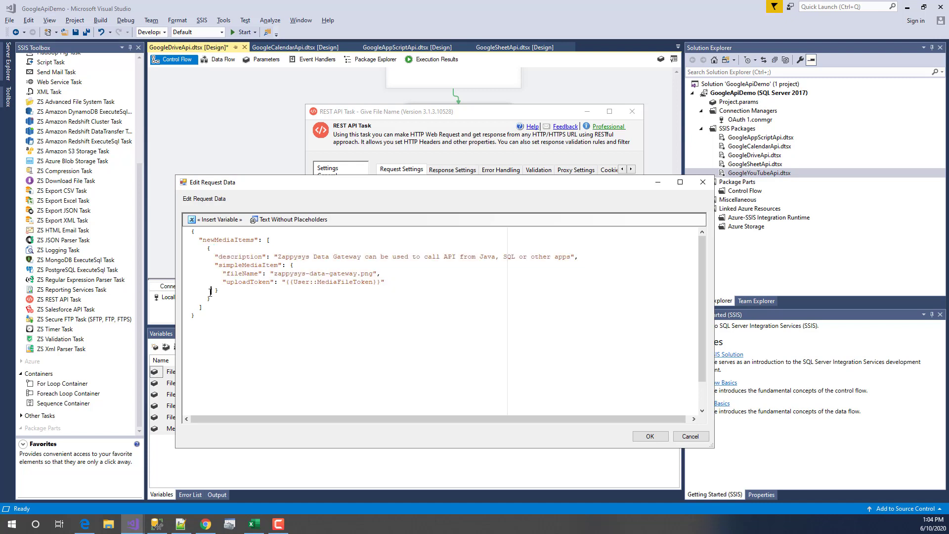
left_click_drag(215, 257, 270, 256)
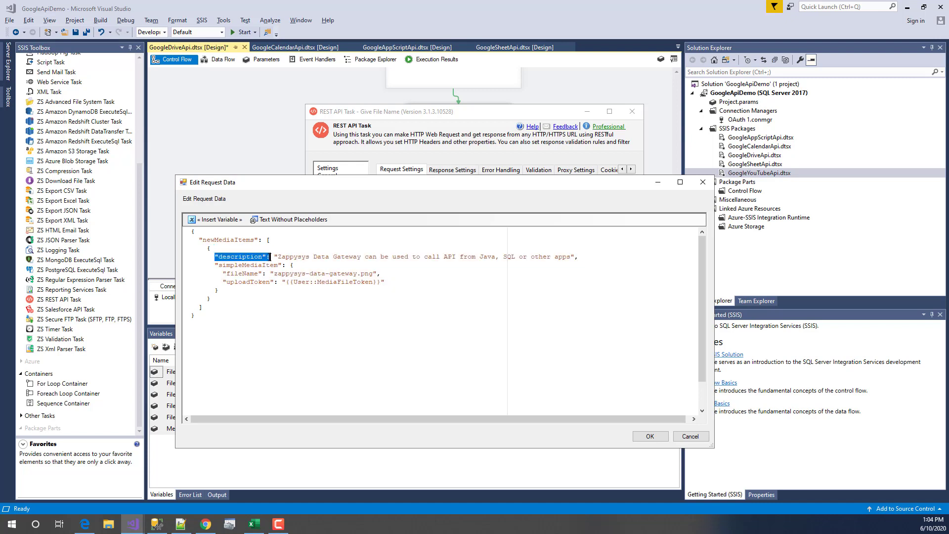
left_click(322, 247)
double_click(234, 265)
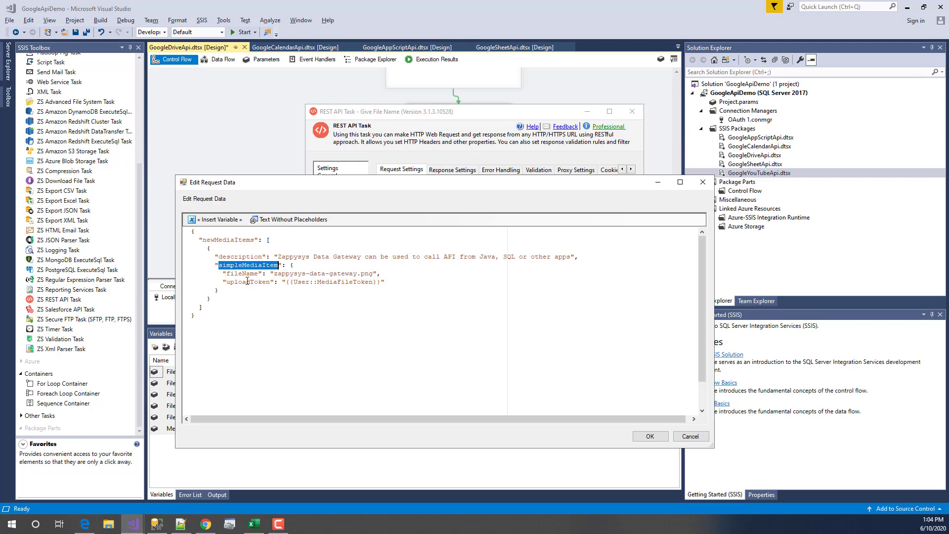
left_click(293, 266)
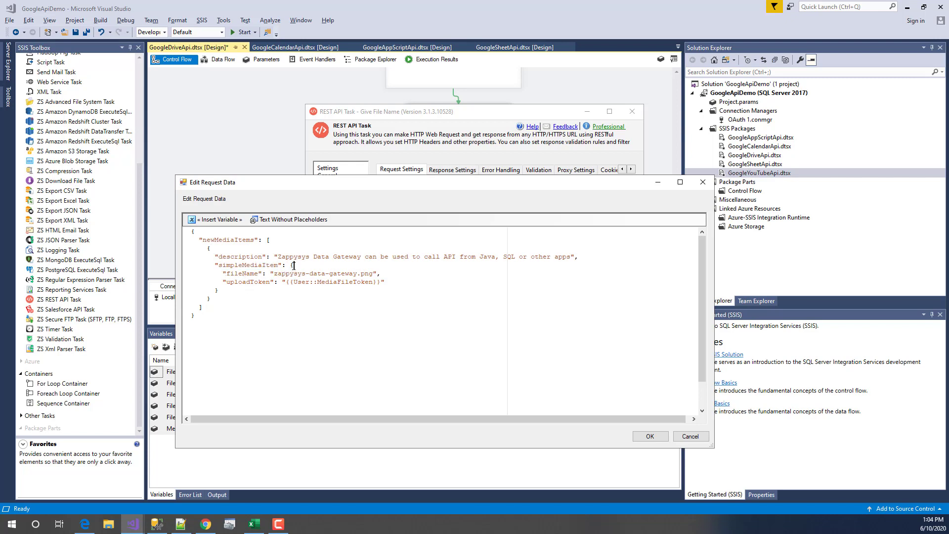
- Review fileName and the {{User::MediaFileToken}} uploadToken placeholder, then close both dialogs
double_click(240, 274)
double_click(249, 282)
left_click_drag(285, 279, 381, 282)
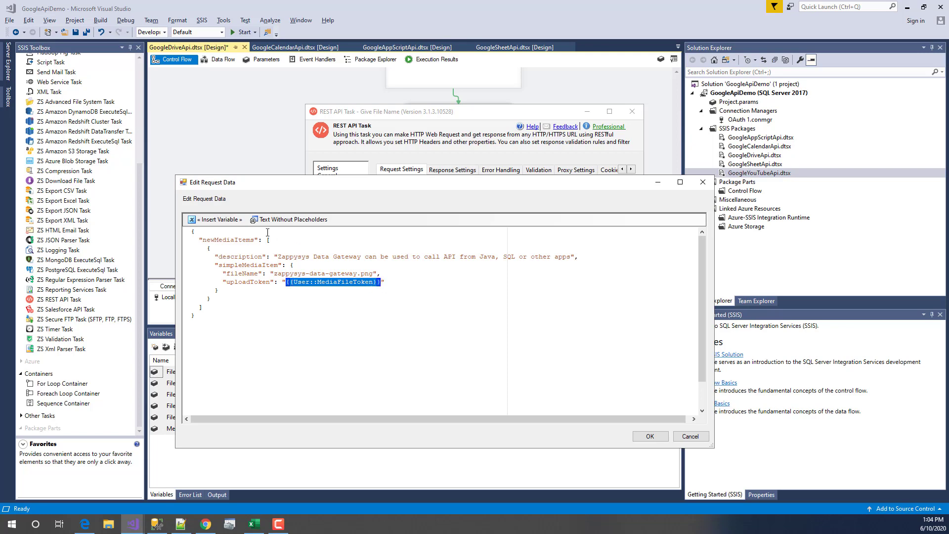
left_click(216, 219)
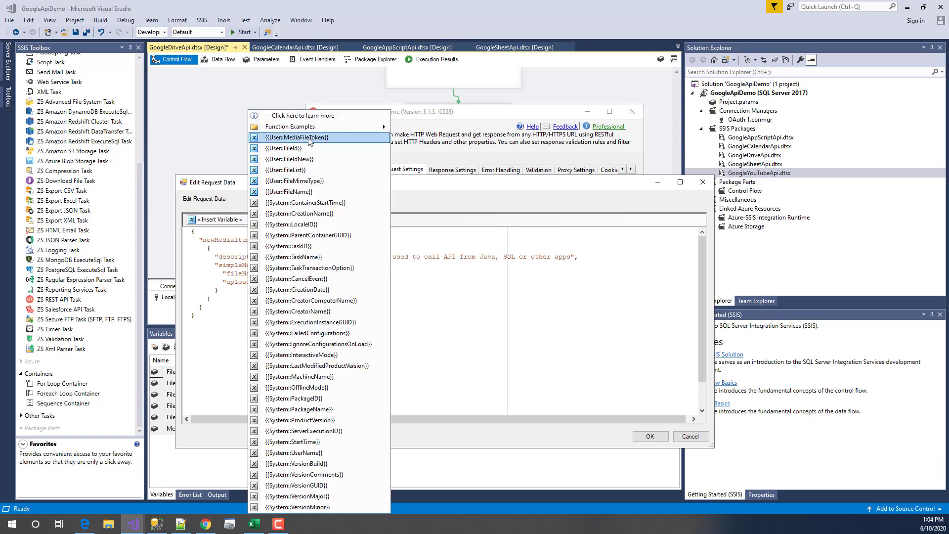
left_click(238, 281)
double_click(238, 281)
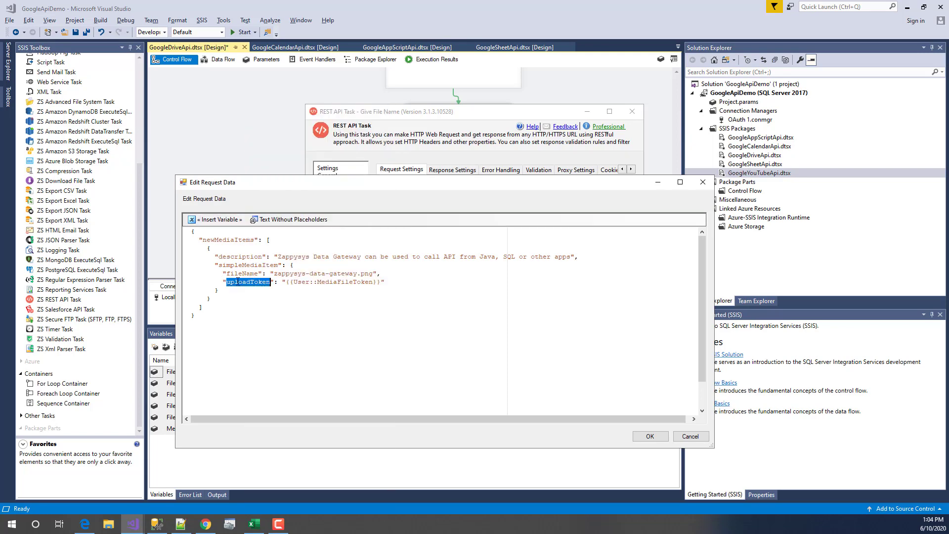
left_click(242, 350)
left_click_drag(275, 273, 374, 273)
left_click(675, 435)
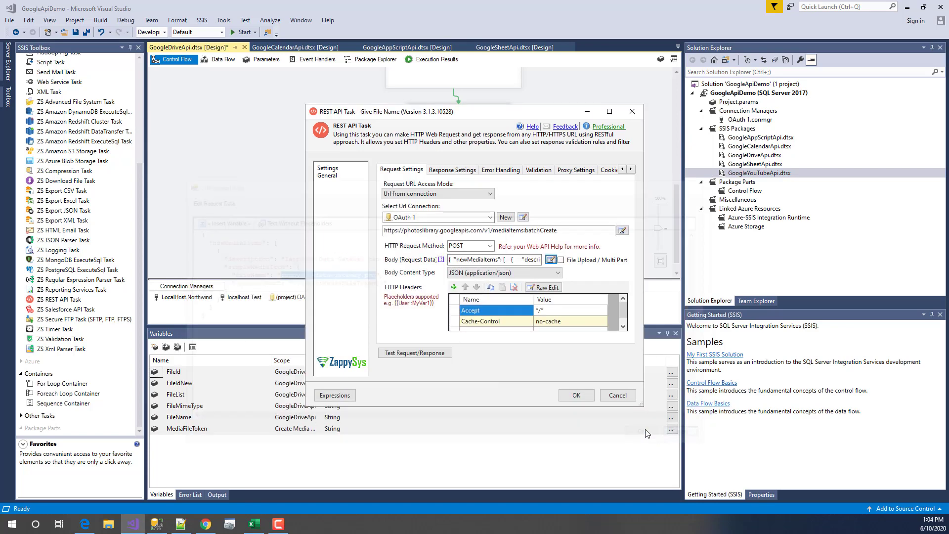
left_click(619, 394)
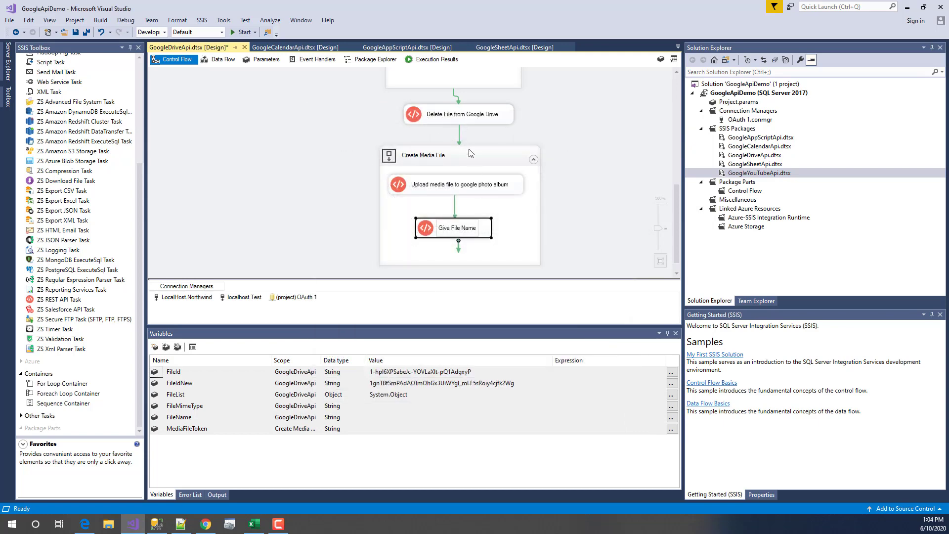
- Execute only the Create Media File container and switch to Google Photos
right_click(468, 150)
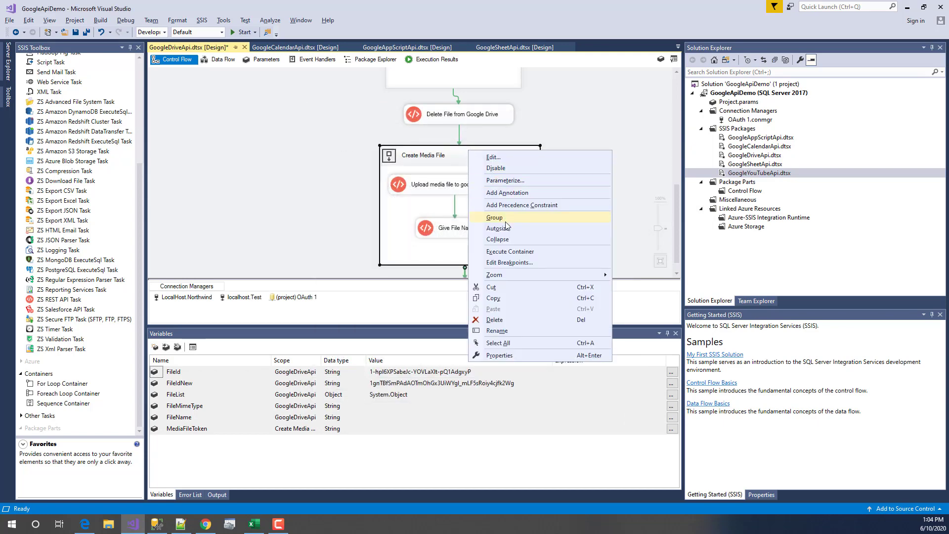
left_click(510, 251)
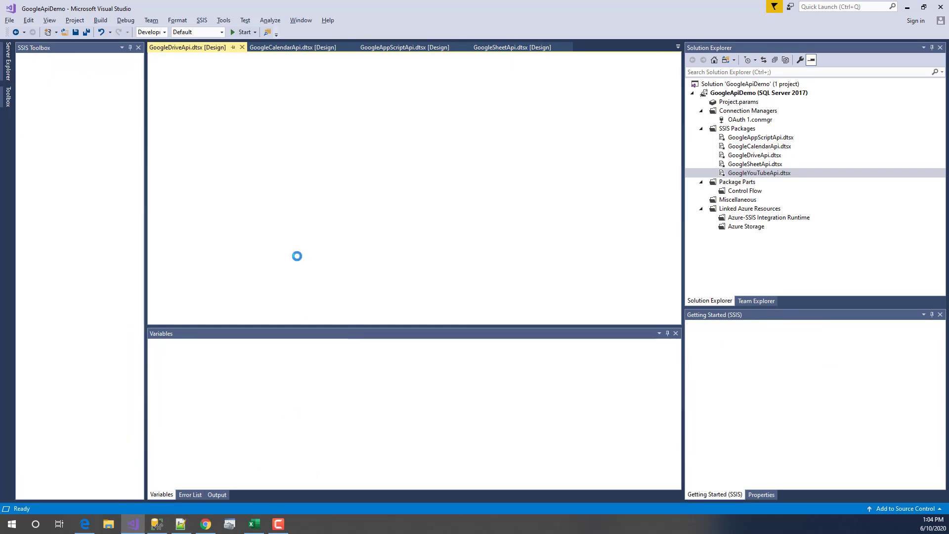
key("alt+Tab")
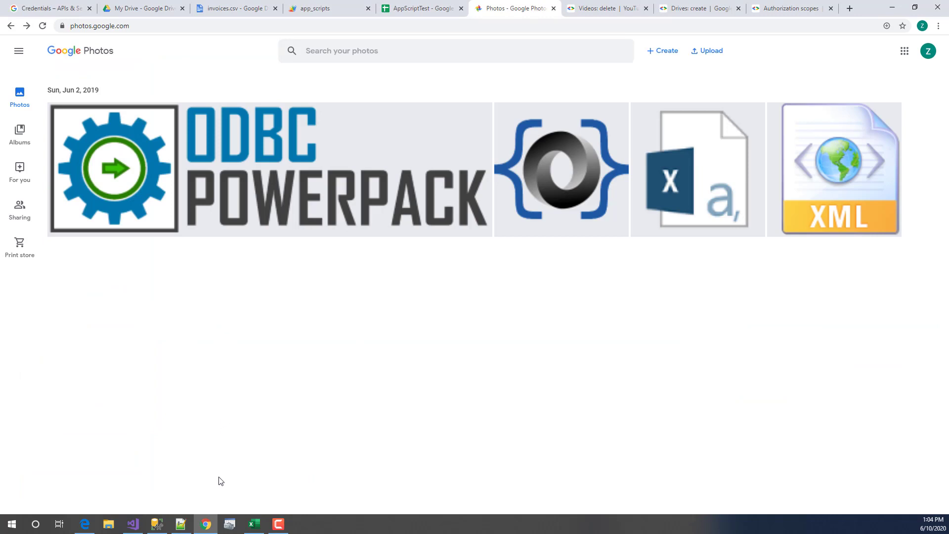
- Reload Google Photos after checking the package so the uploaded ZappySys Data Gateway diagram appears under Today
left_click(133, 523)
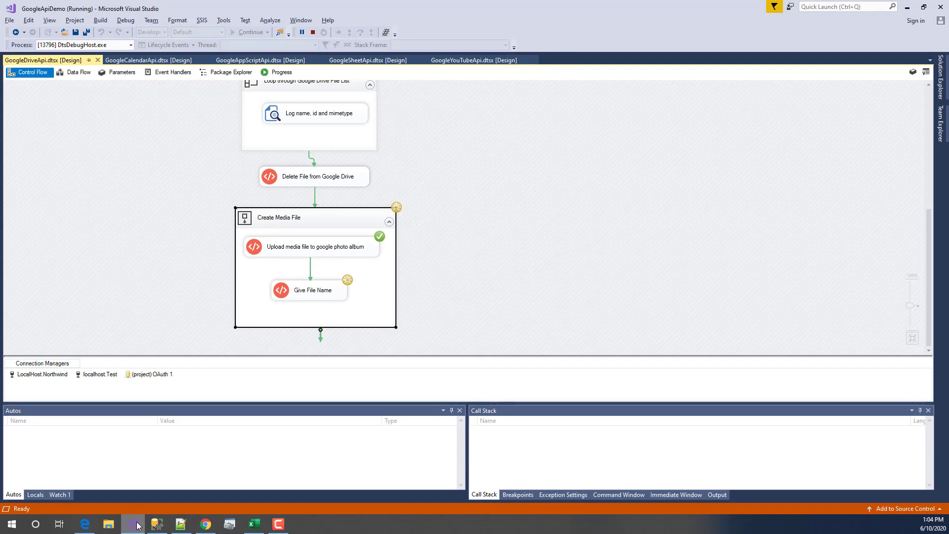
left_click(205, 524)
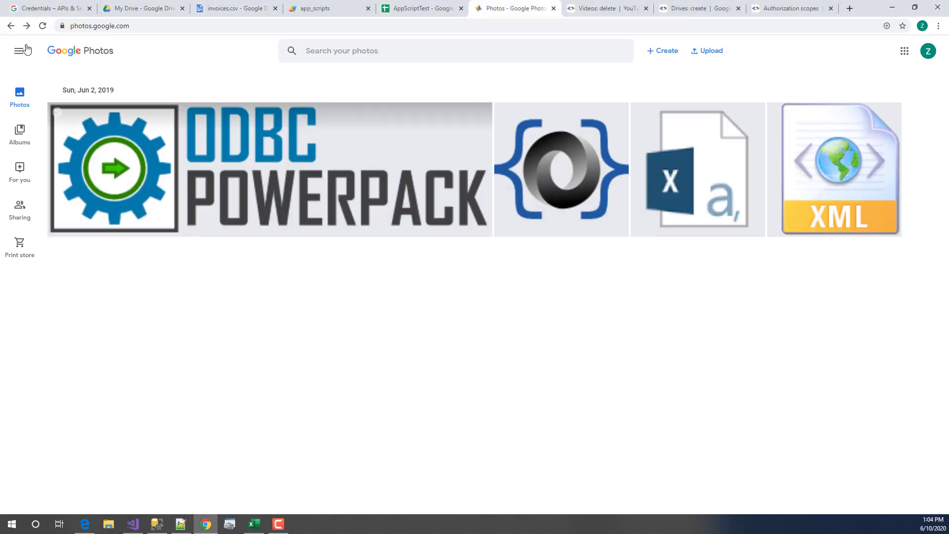
left_click(43, 26)
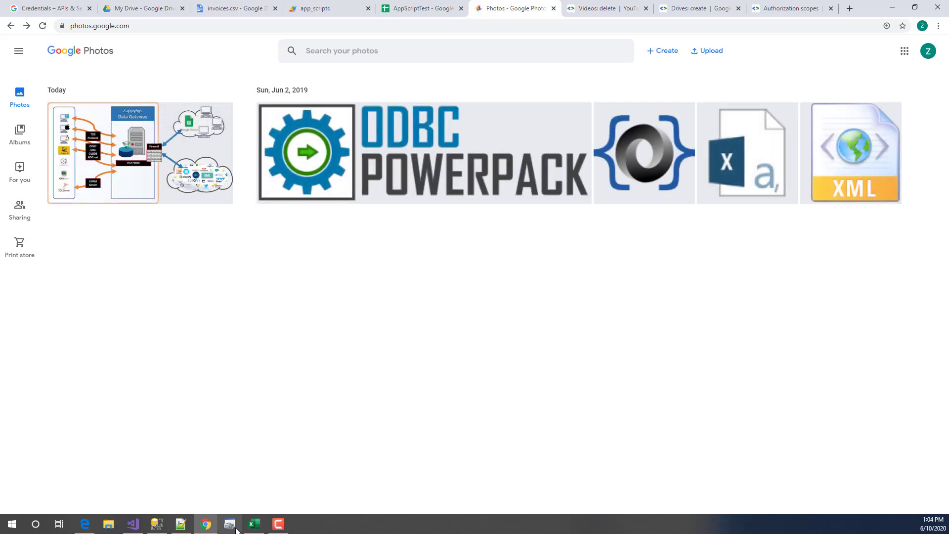
- Stop debugging the finished GoogleDriveApi package run to return to design mode
left_click(133, 525)
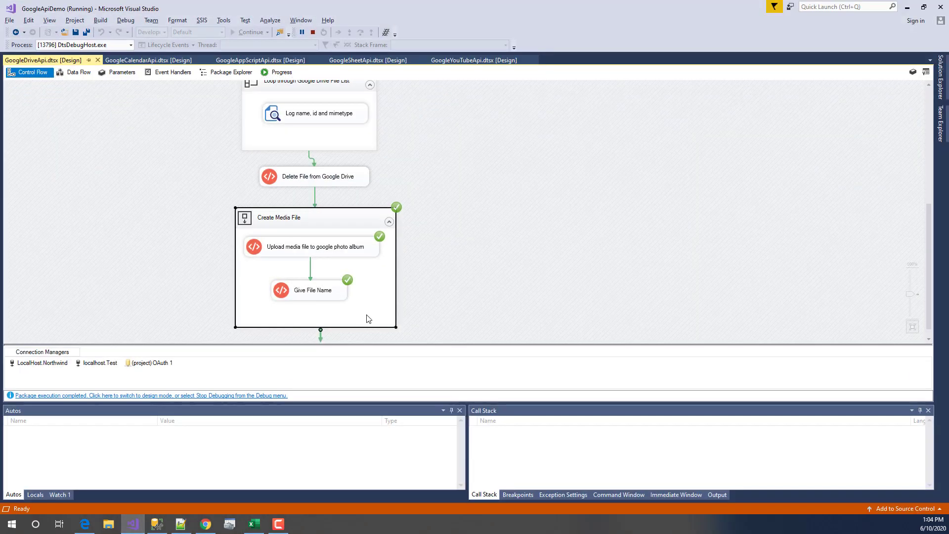
left_click(506, 248)
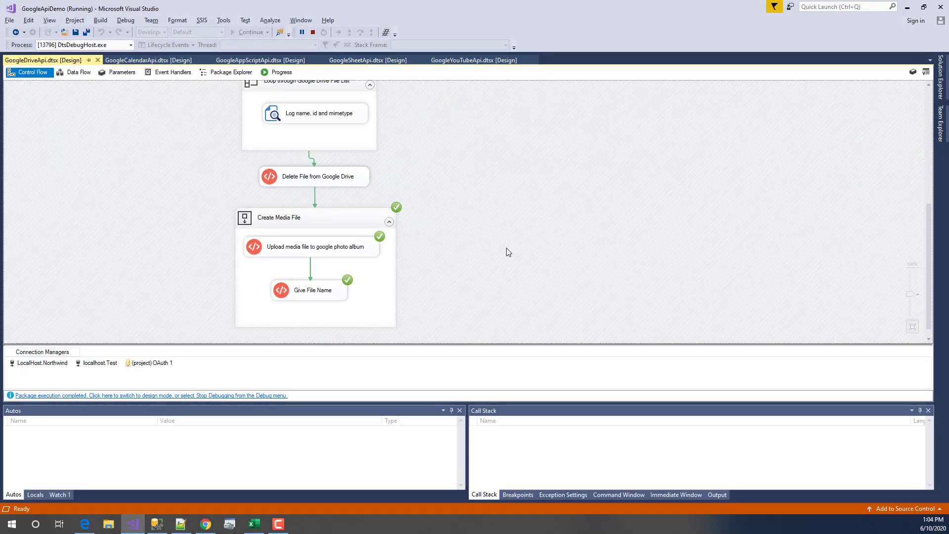
left_click(313, 32)
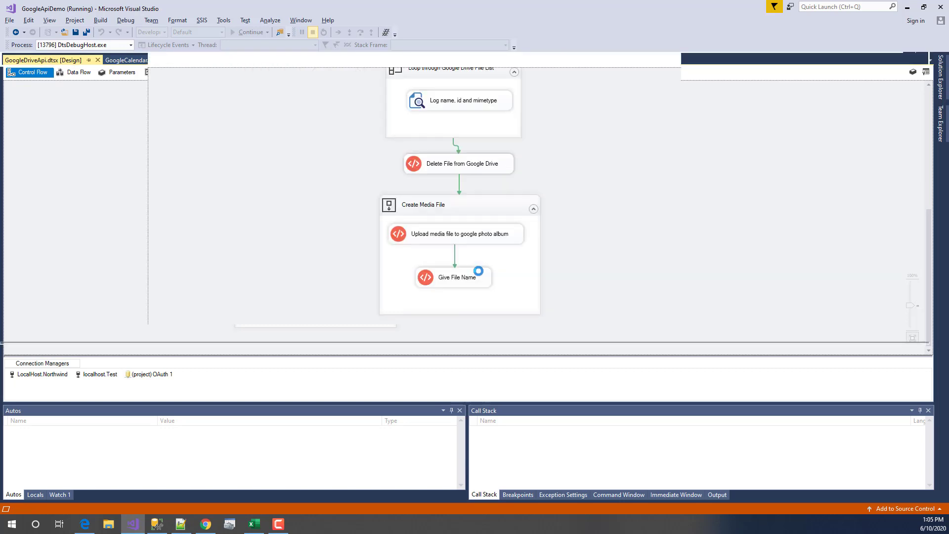
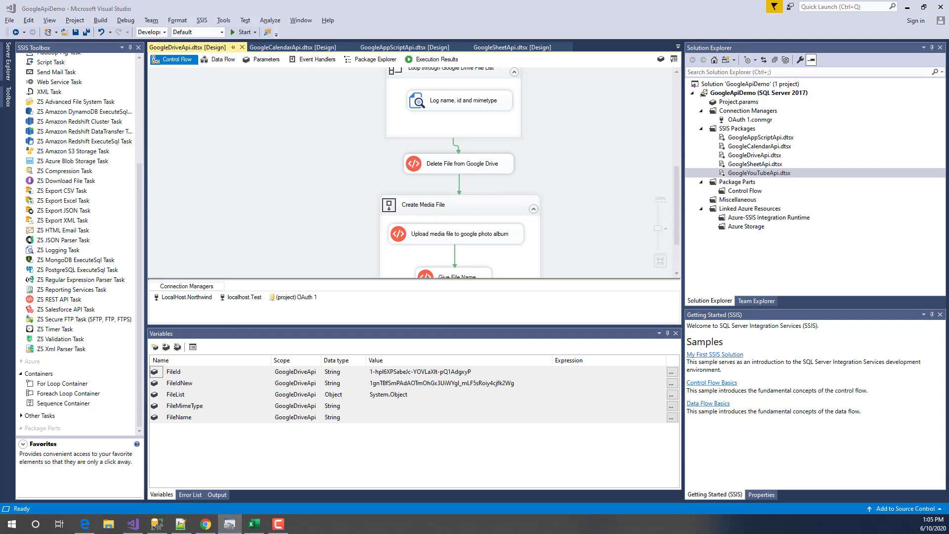
- Bring the running ODBC Data Source Administrator back to the front after searching Start for 'odbc'
left_click(229, 523)
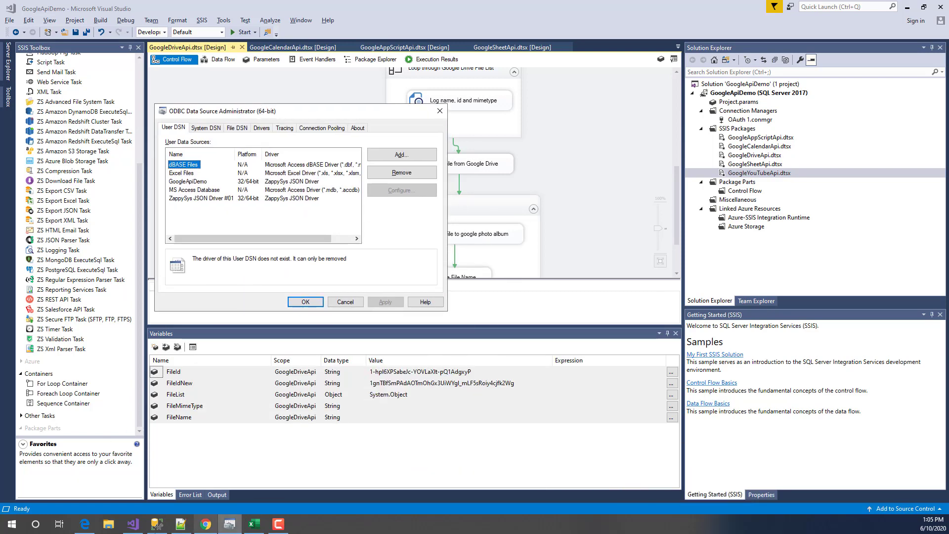
left_click(85, 524)
scroll(193, 165, "up", 20)
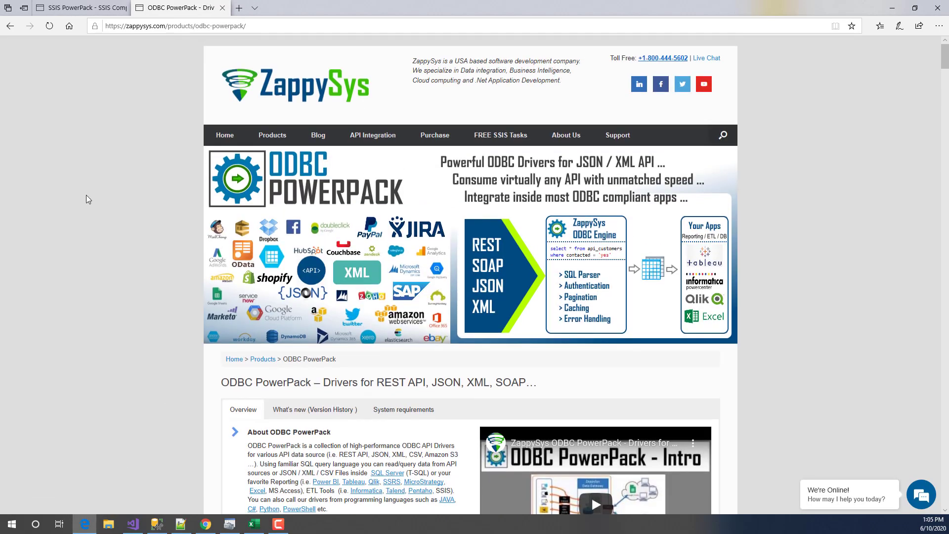
mouse_move(216, 529)
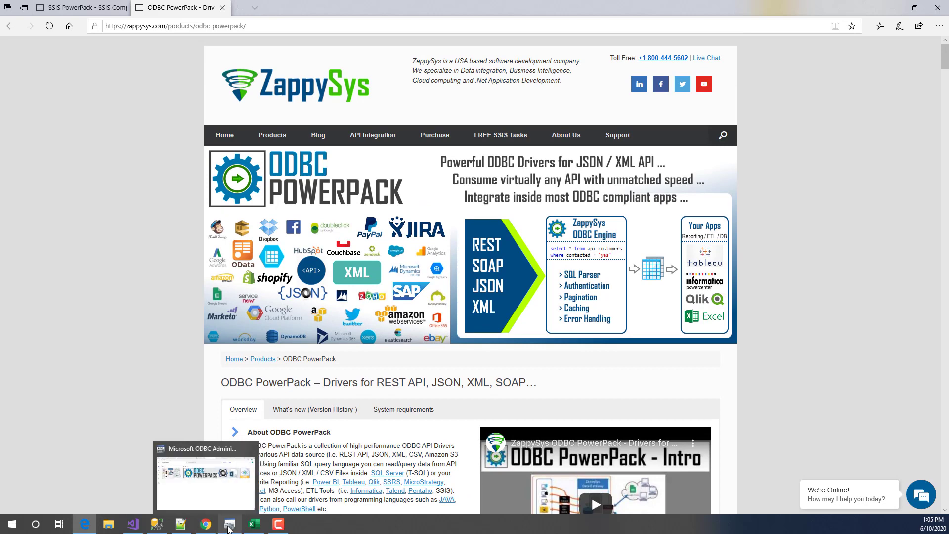
left_click(12, 526)
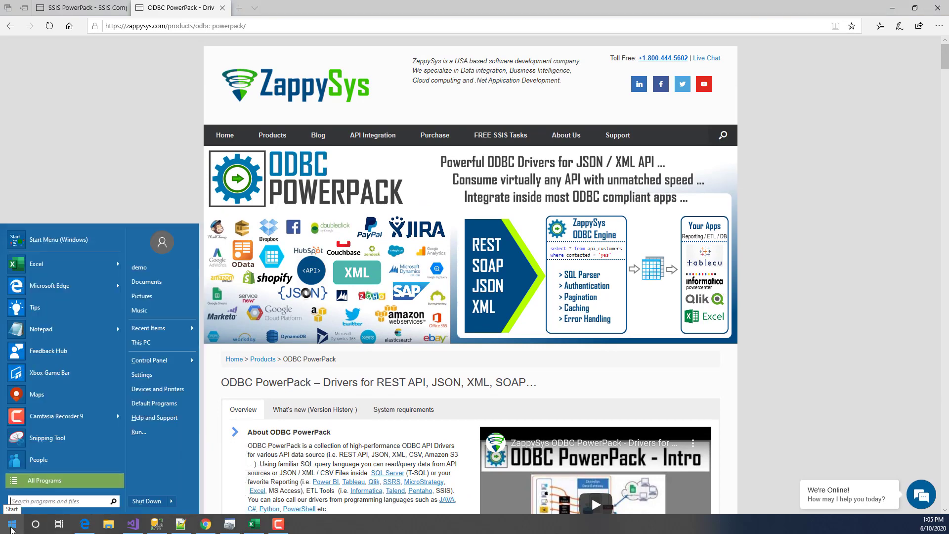
type("odbc")
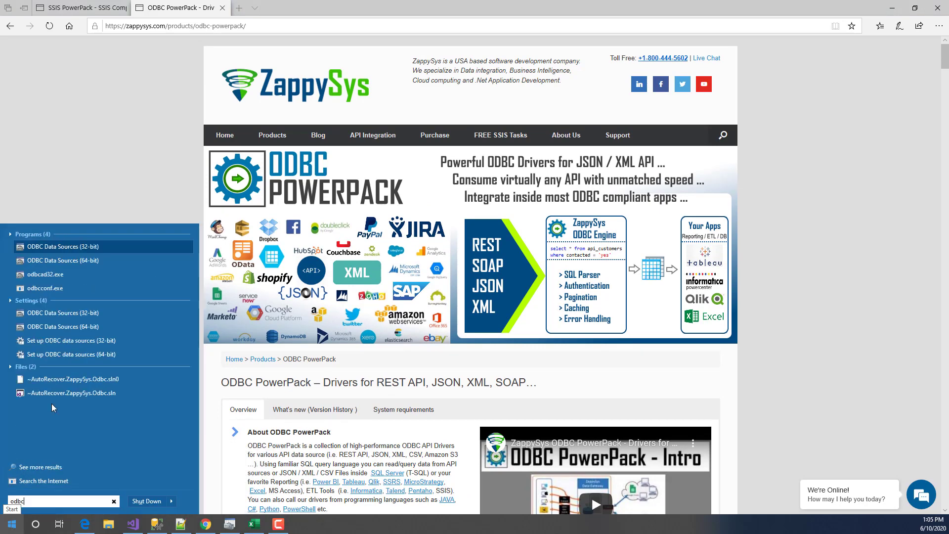
left_click(233, 525)
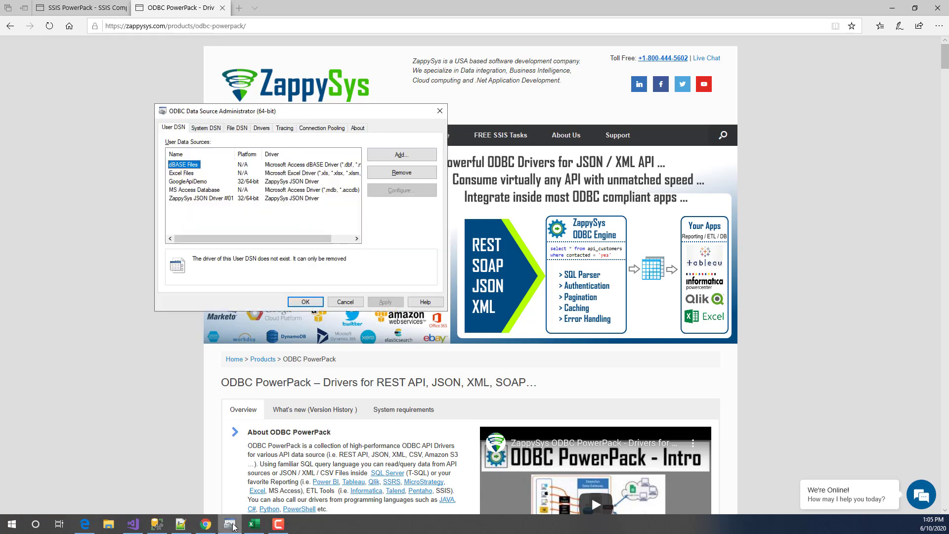
- Start a new ZappySys JSON Driver user source, cancel it, and select ZappySys JSON Driver #01
left_click(391, 154)
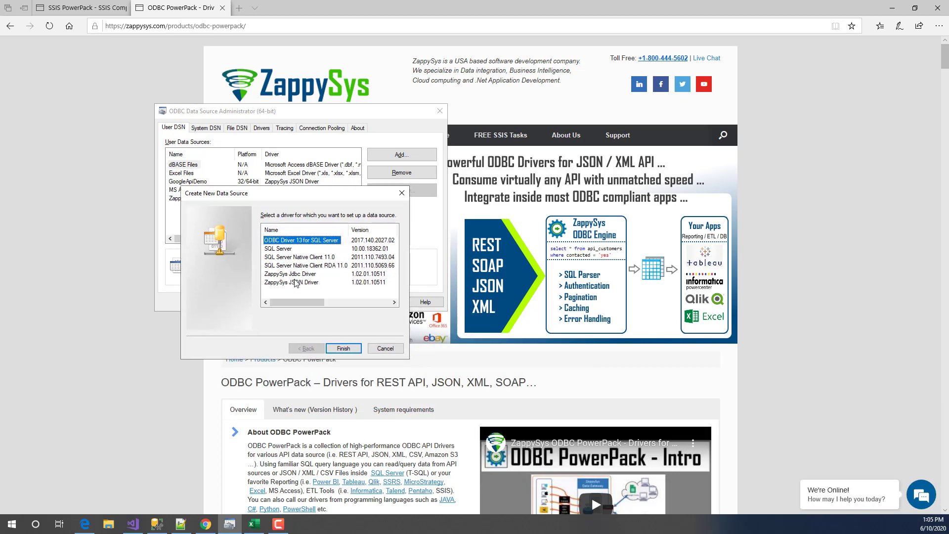
left_click(290, 282)
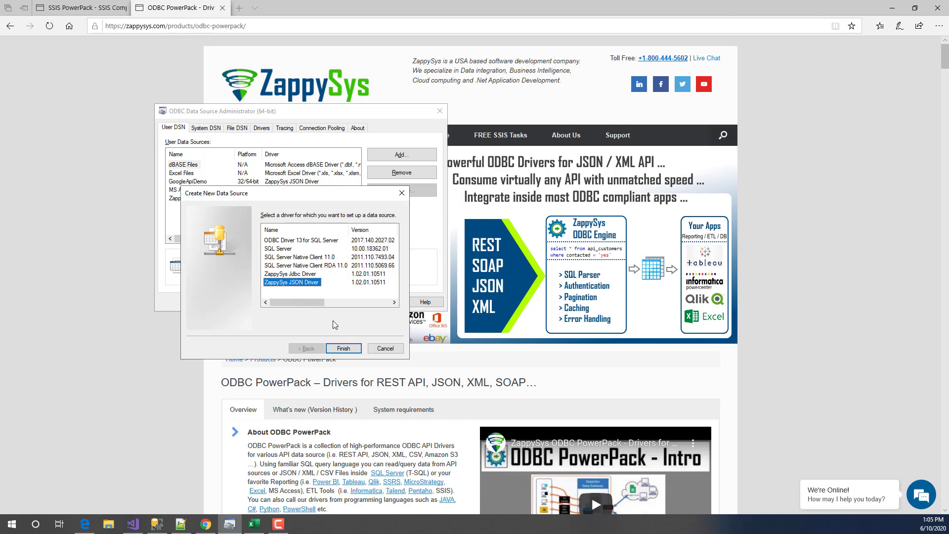
left_click(385, 348)
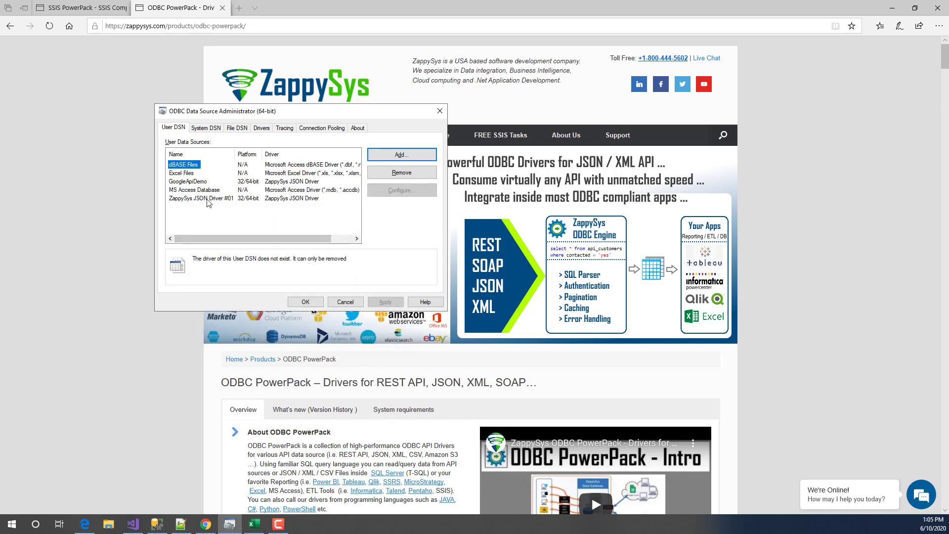
left_click(206, 199)
- Open GoogleApiDemo and inspect its Drive files URL, keeping OAuth as the connection type
left_click(195, 182)
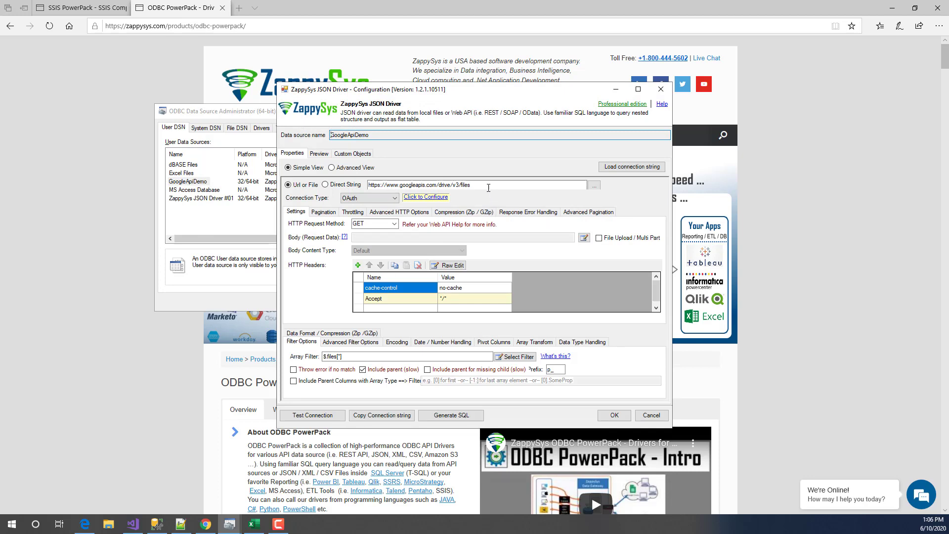
left_click(449, 184)
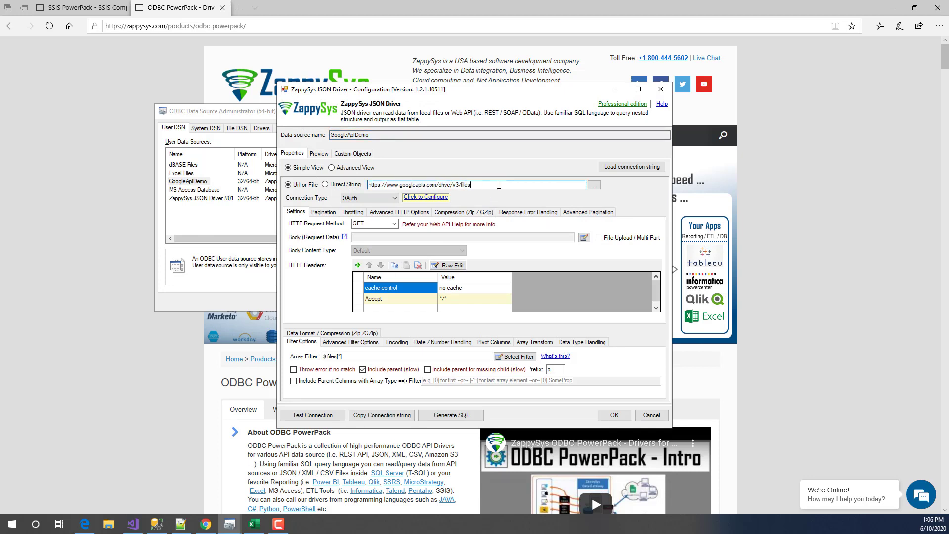
left_click_drag(483, 185, 368, 185)
left_click(494, 185)
left_click_drag(476, 184, 368, 185)
left_click(509, 186)
left_click(394, 197)
left_click(365, 209)
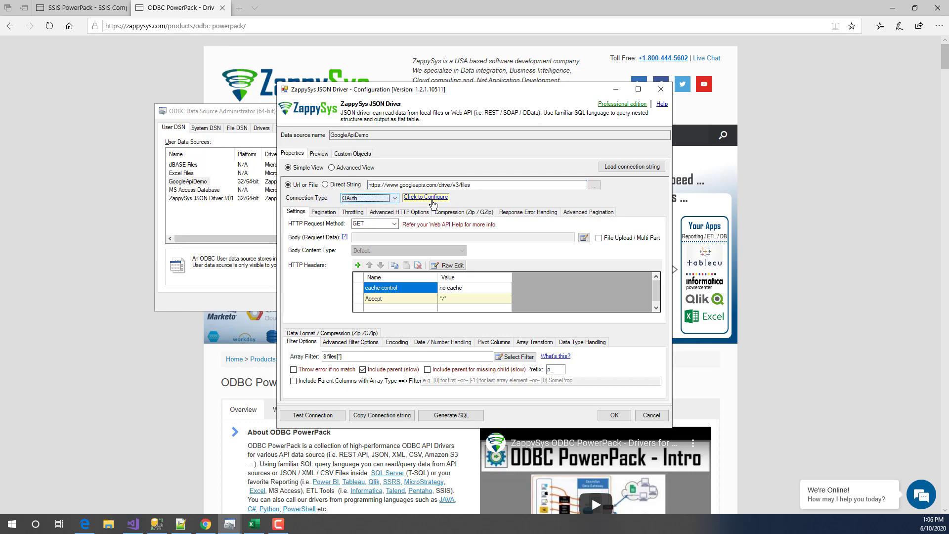
- Review the OAuth scopes and app options, keep the default ZappySys app, and cancel
left_click(433, 199)
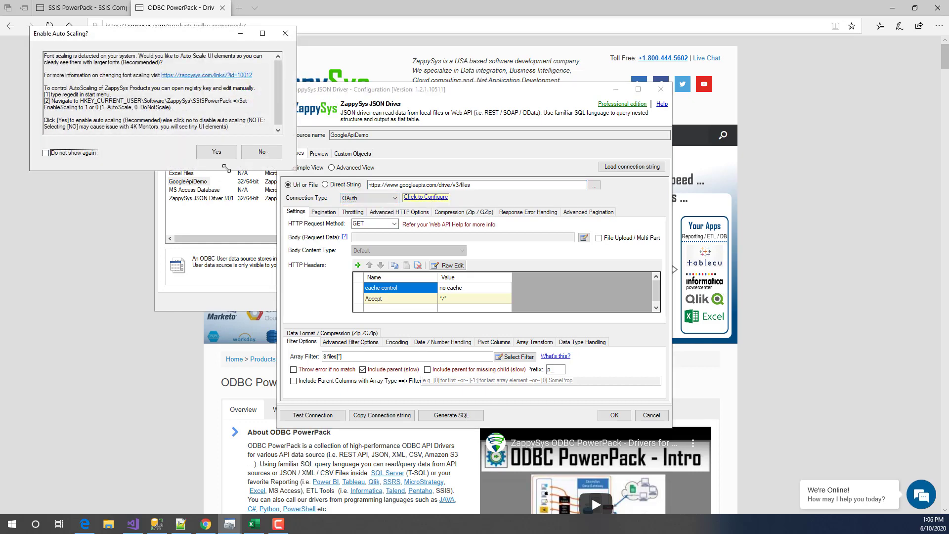
left_click(222, 154)
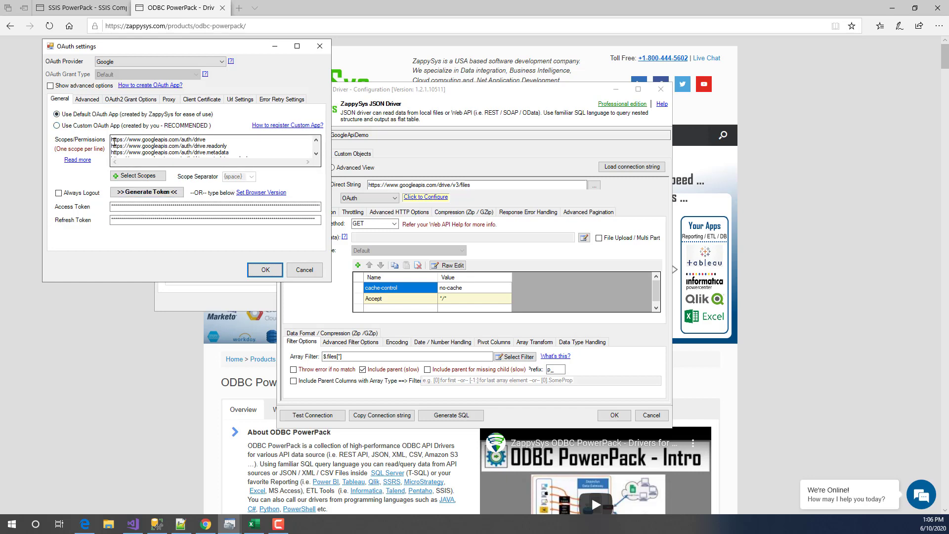
left_click_drag(114, 142, 188, 147)
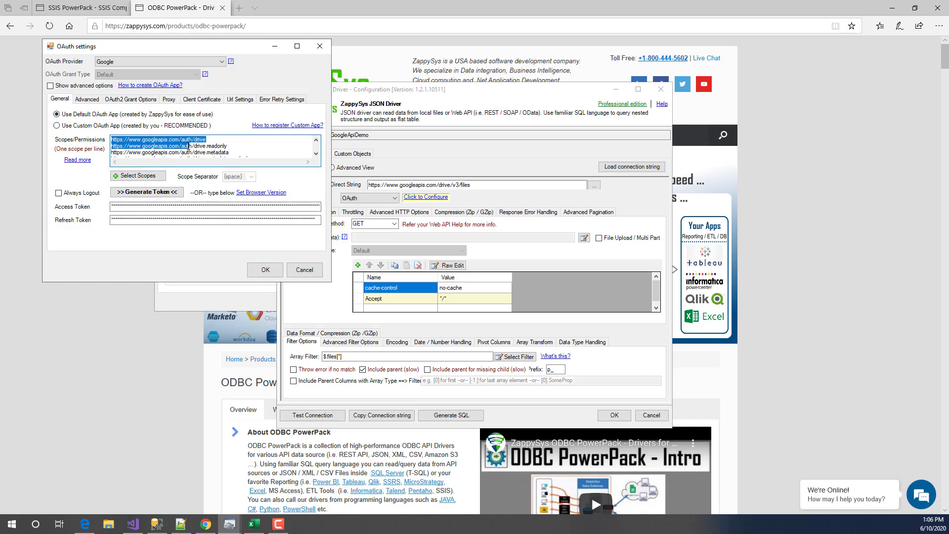
left_click(78, 125)
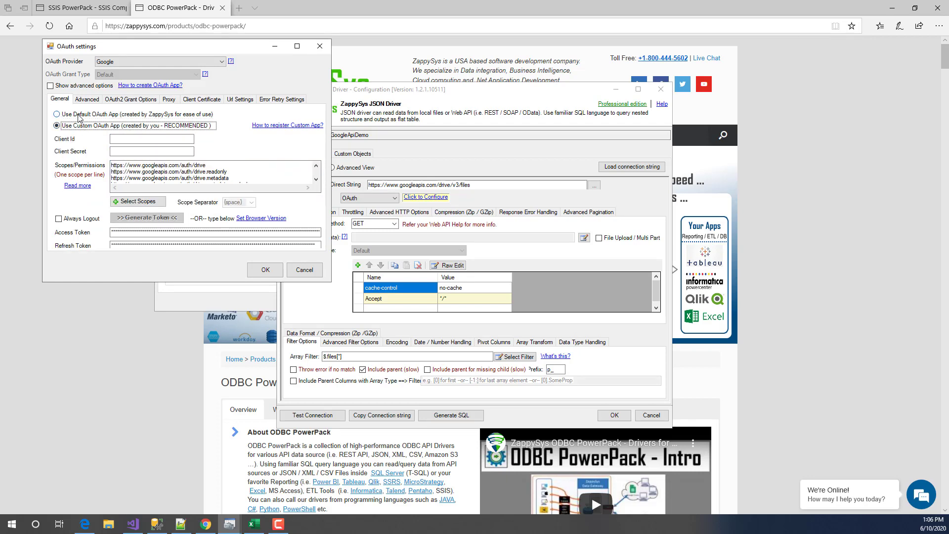
left_click(79, 115)
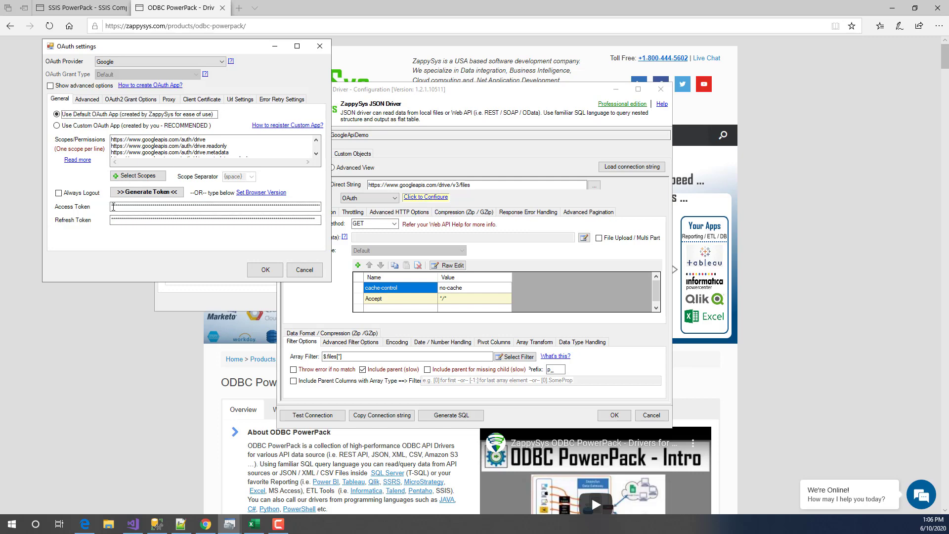
left_click(306, 272)
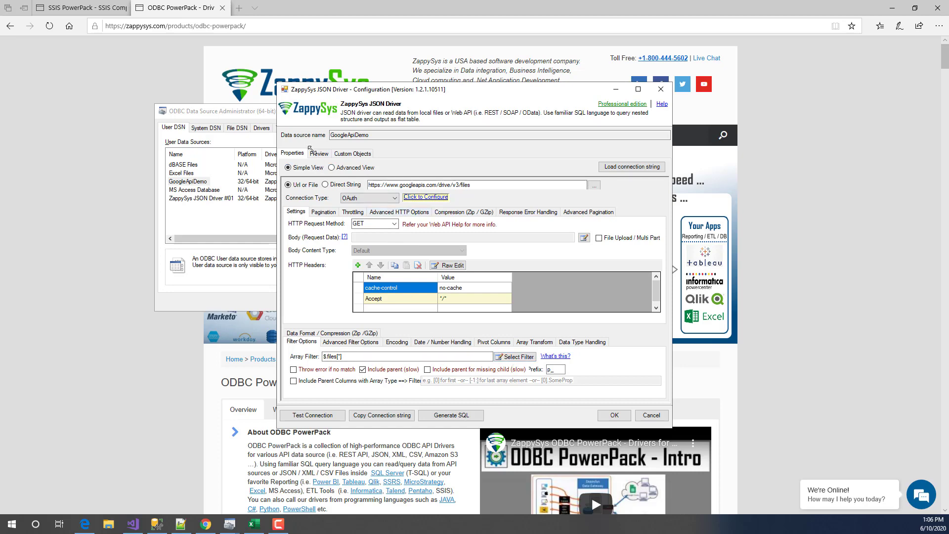
- Preview a query on the files table in the Preview tab
left_click(319, 153)
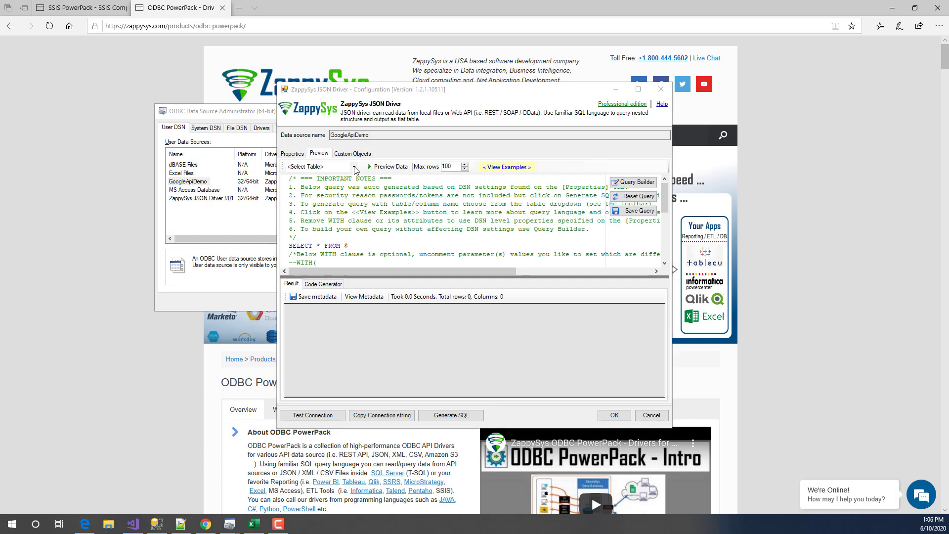
left_click(353, 168)
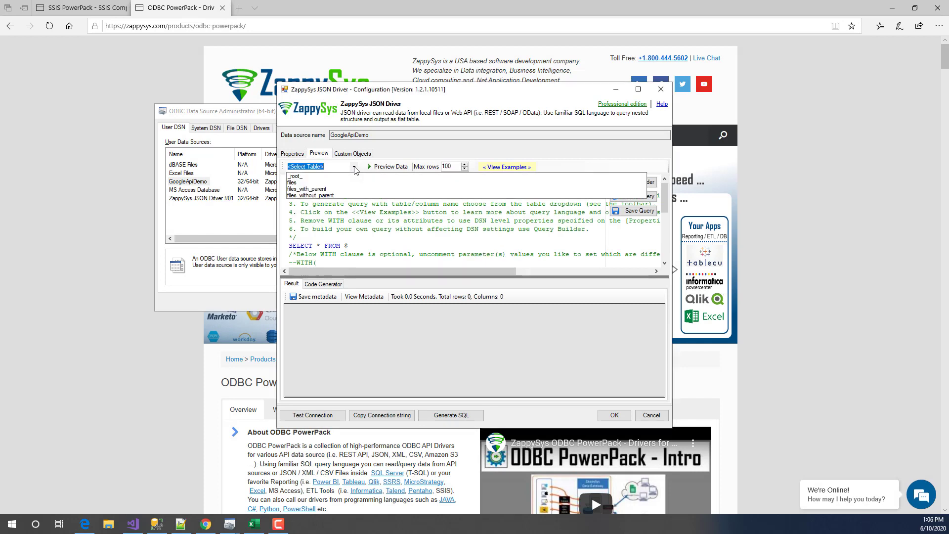
left_click(314, 188)
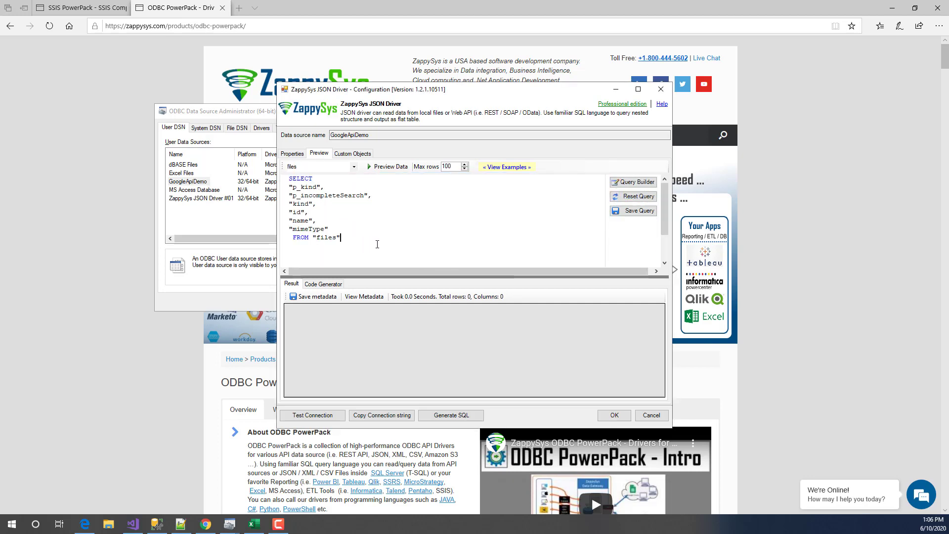
left_click(374, 166)
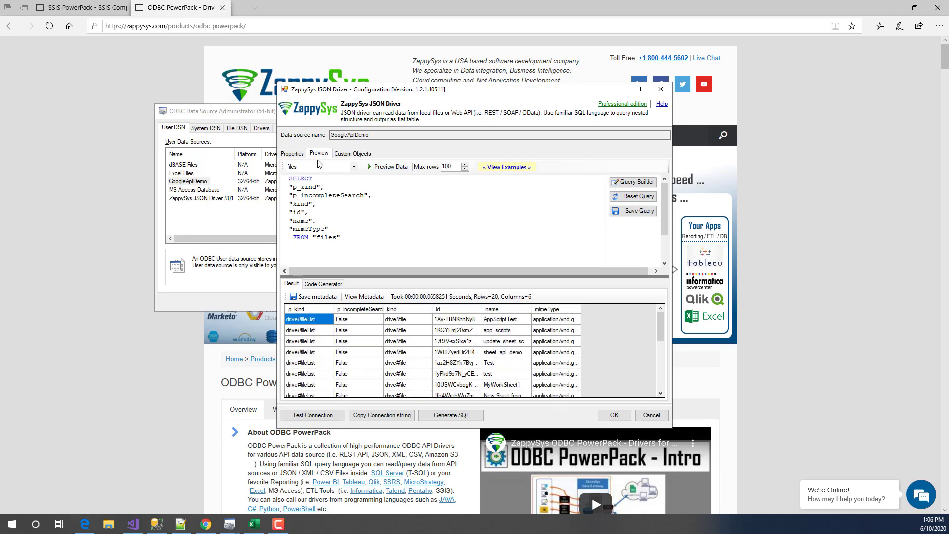
- Pick the $.files[*] filter path from the JSON structure and preview the 20 file rows
left_click(283, 155)
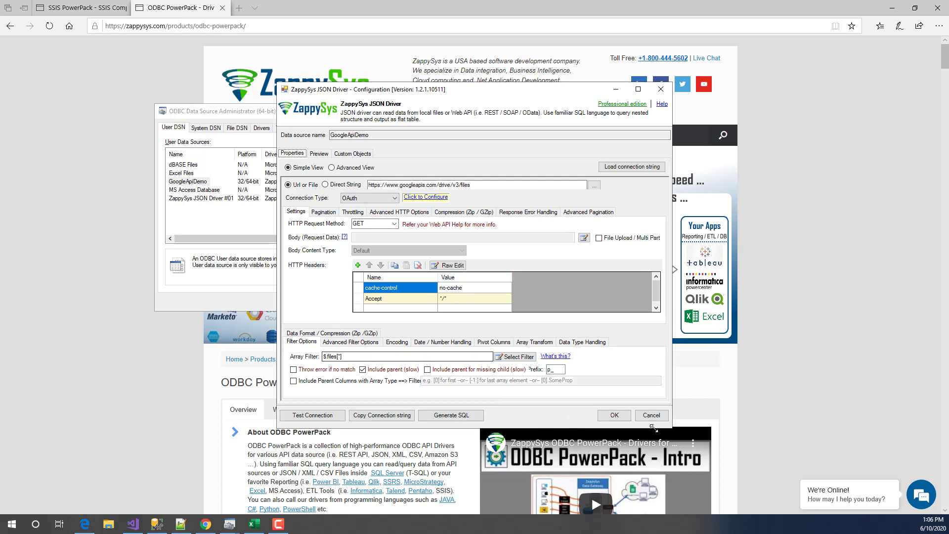
left_click(375, 354)
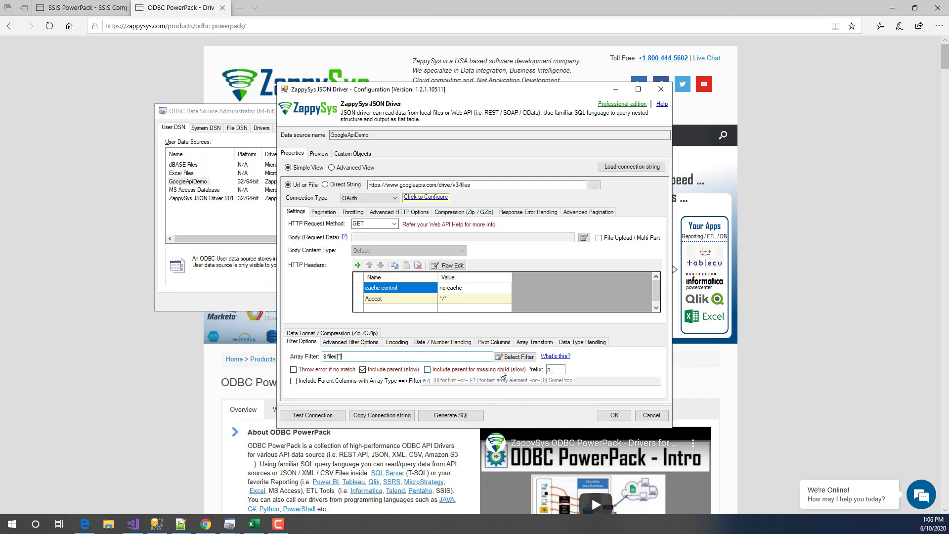
left_click(511, 358)
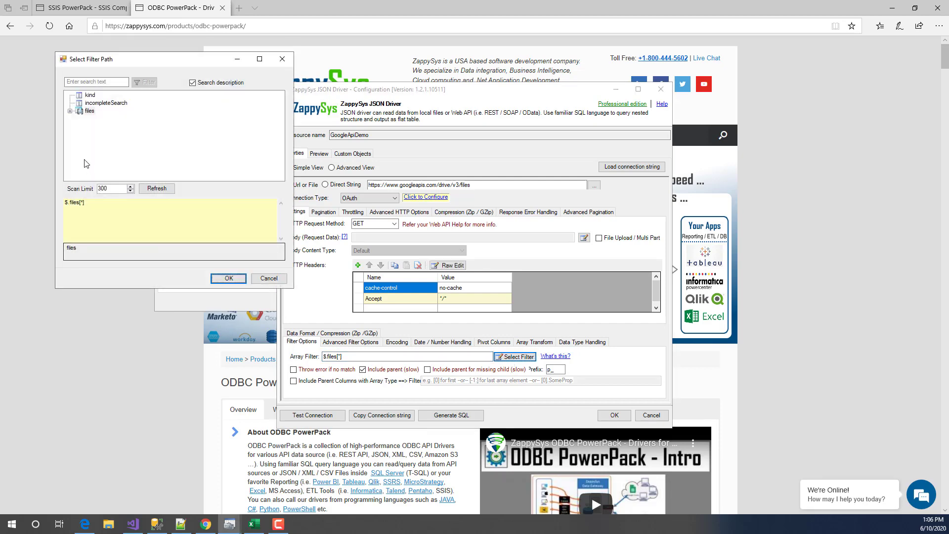
left_click(88, 111)
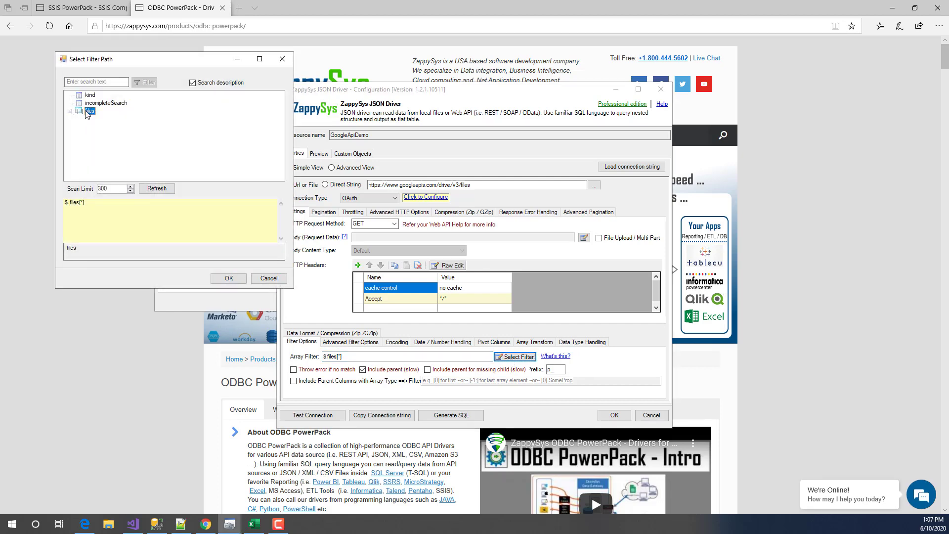
double_click(88, 112)
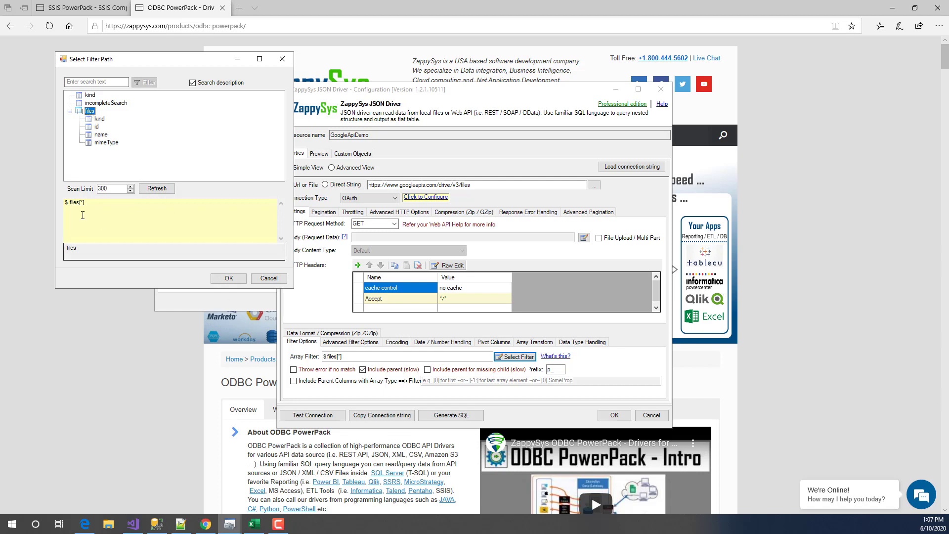
left_click(66, 204)
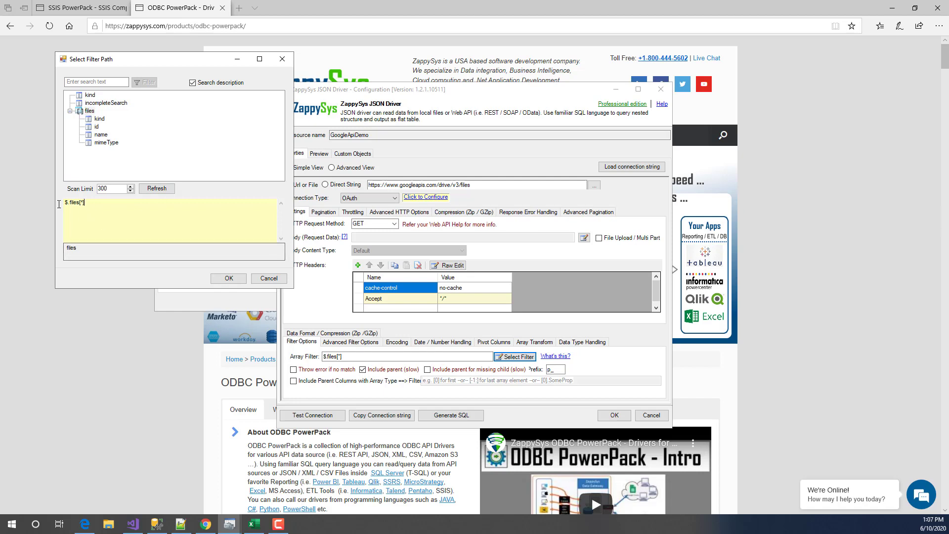
left_click(268, 278)
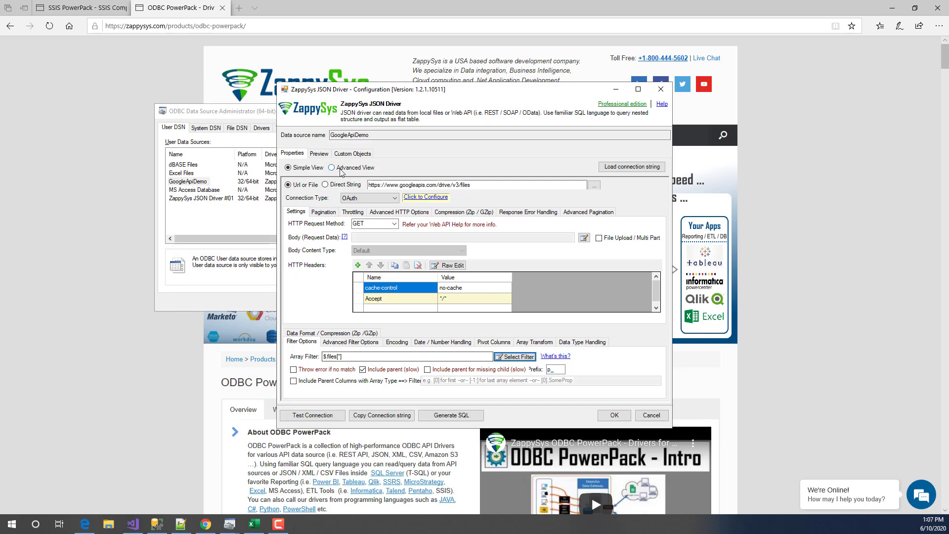
left_click(319, 153)
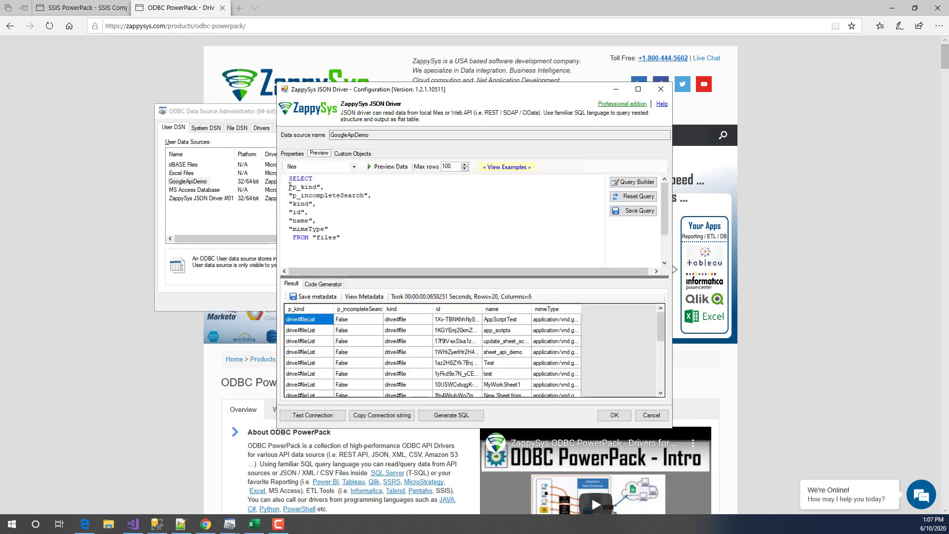
- Rewrite the query as SELECT * and rerun the preview
left_click_drag(289, 187, 329, 229)
type("*")
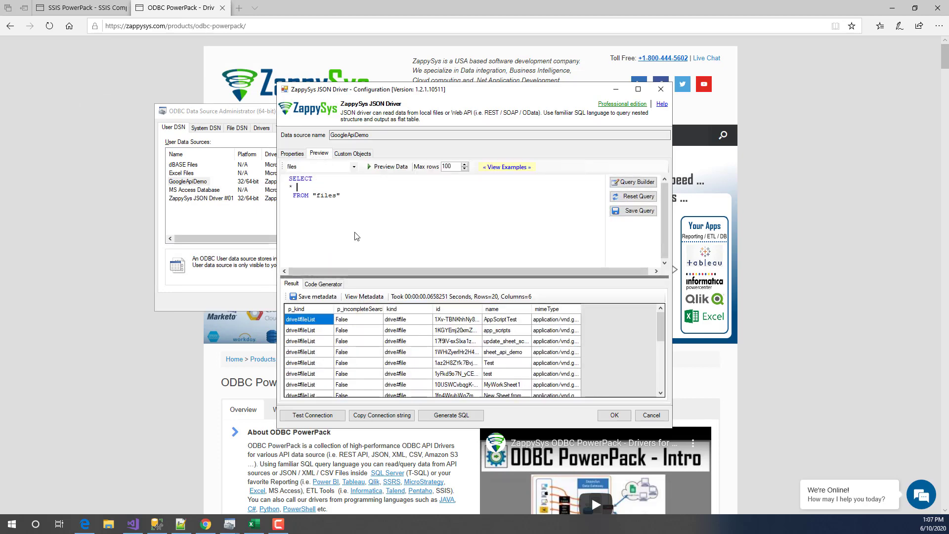
key("shift+End")
type("$")
left_click(387, 168)
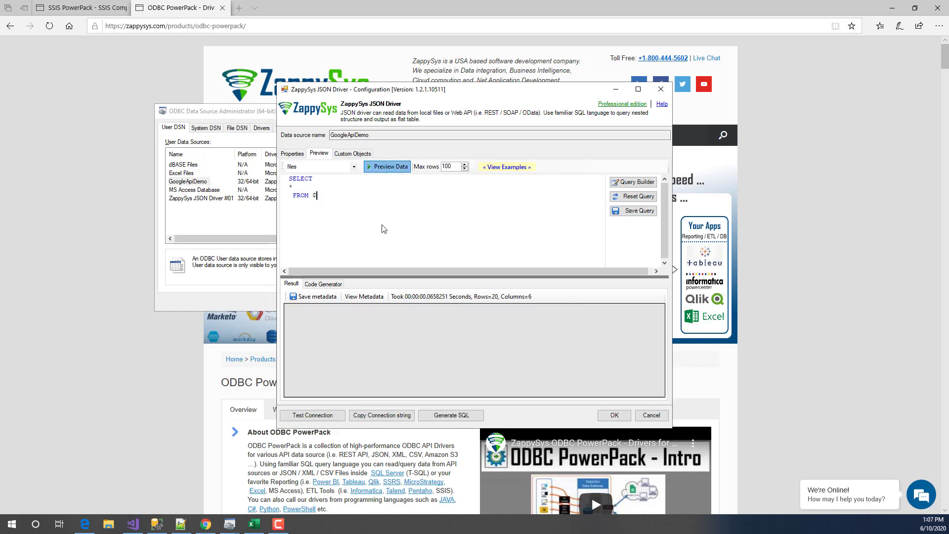
- Regenerate the files table query, add 'as kind,' after p_kind, and preview it
left_click(354, 167)
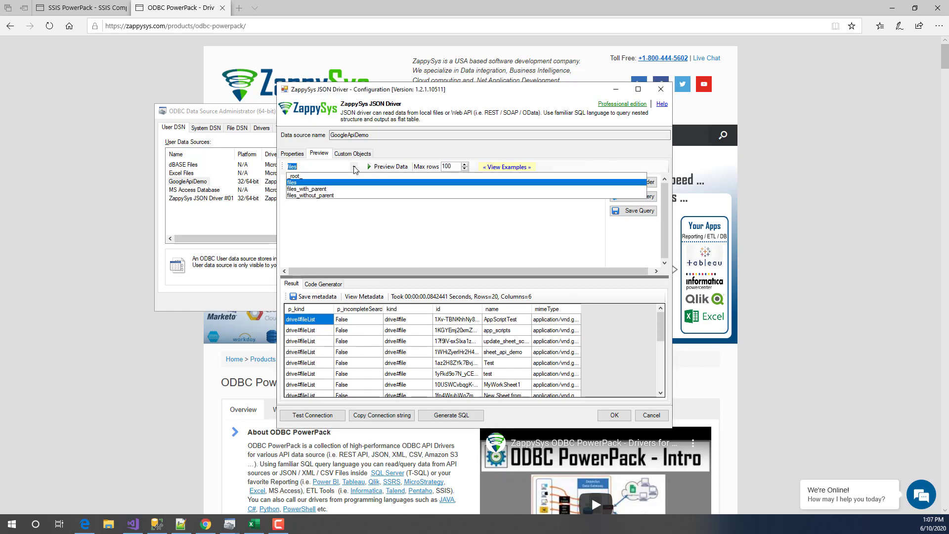
left_click(343, 183)
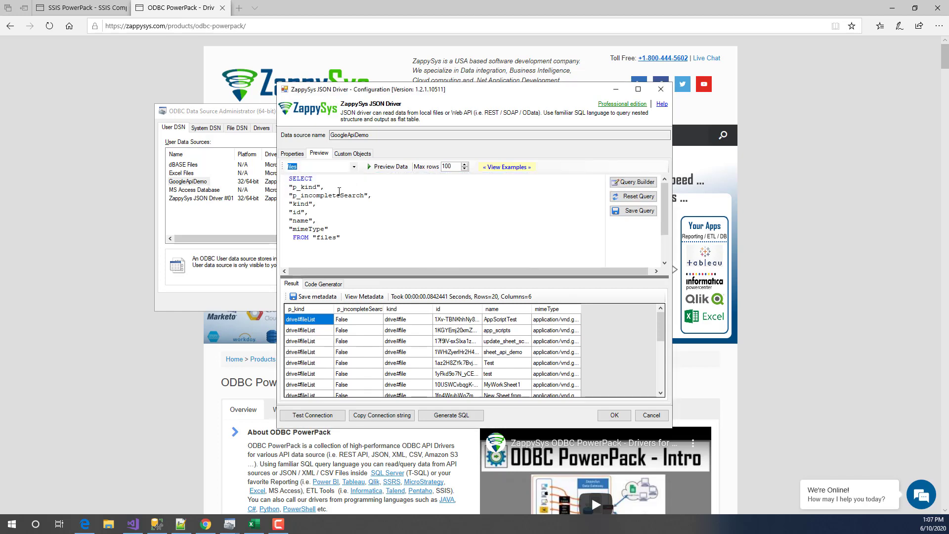
left_click(351, 188)
type("as kind,")
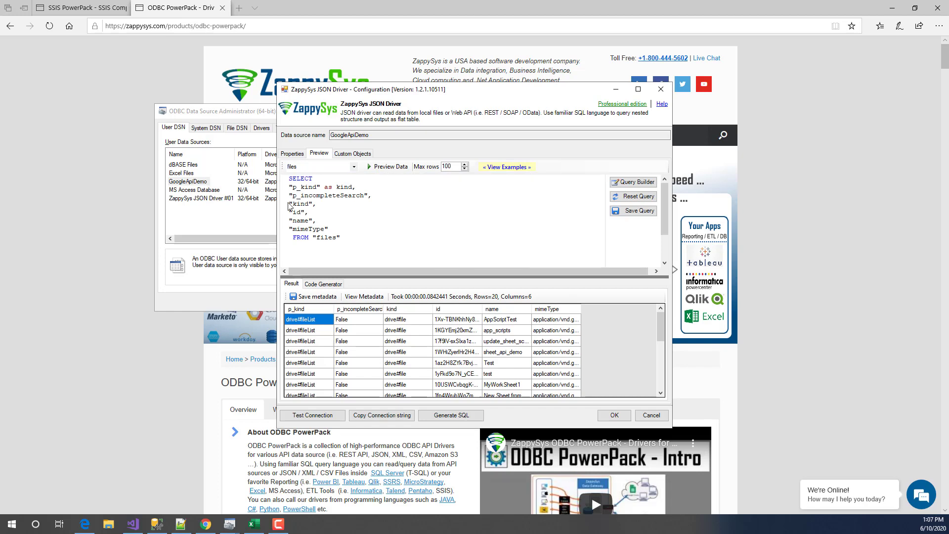
left_click(371, 167)
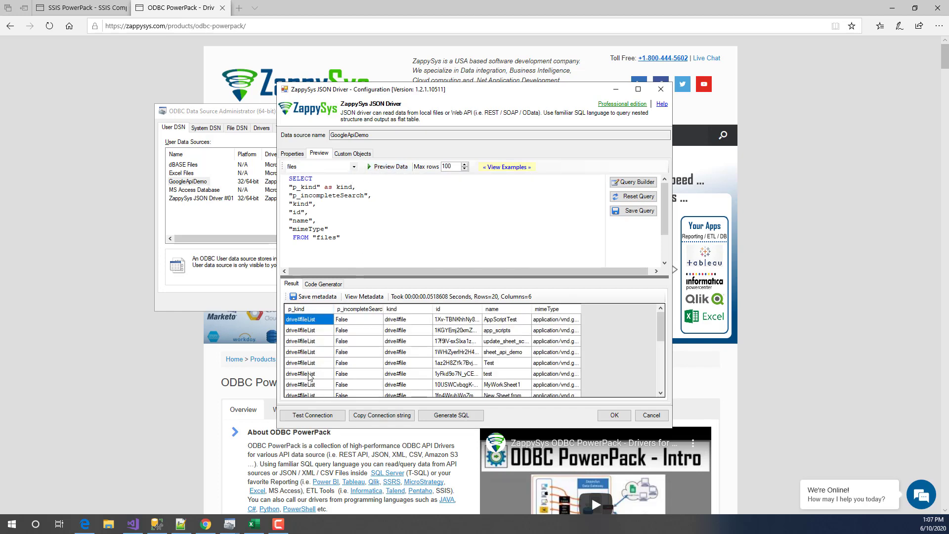
- Close the driver configuration without saving and close the ODBC administrator
left_click_drag(401, 241, 211, 119)
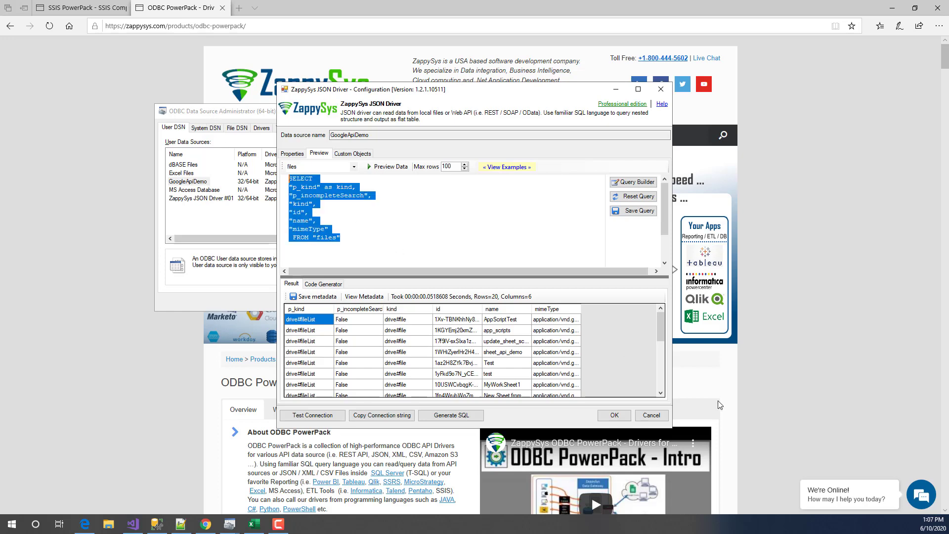
left_click(651, 415)
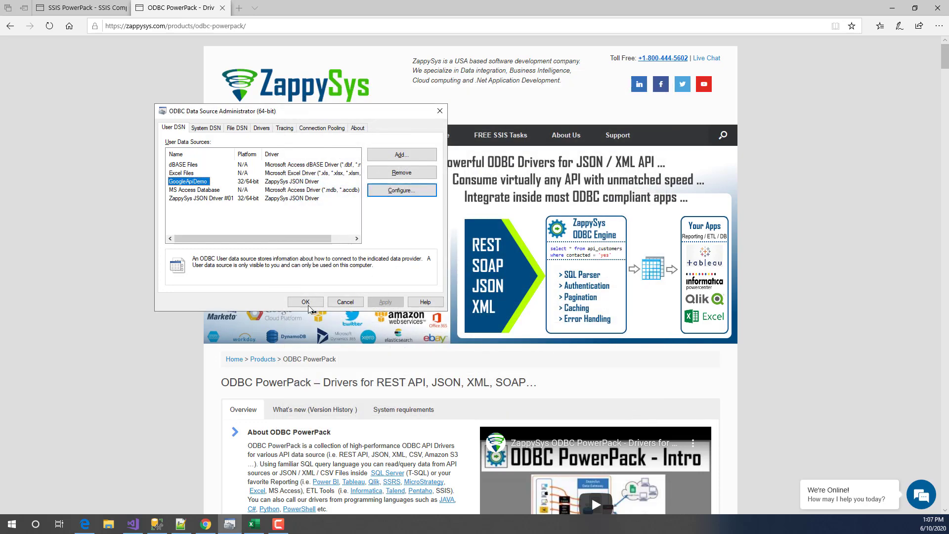
left_click(341, 304)
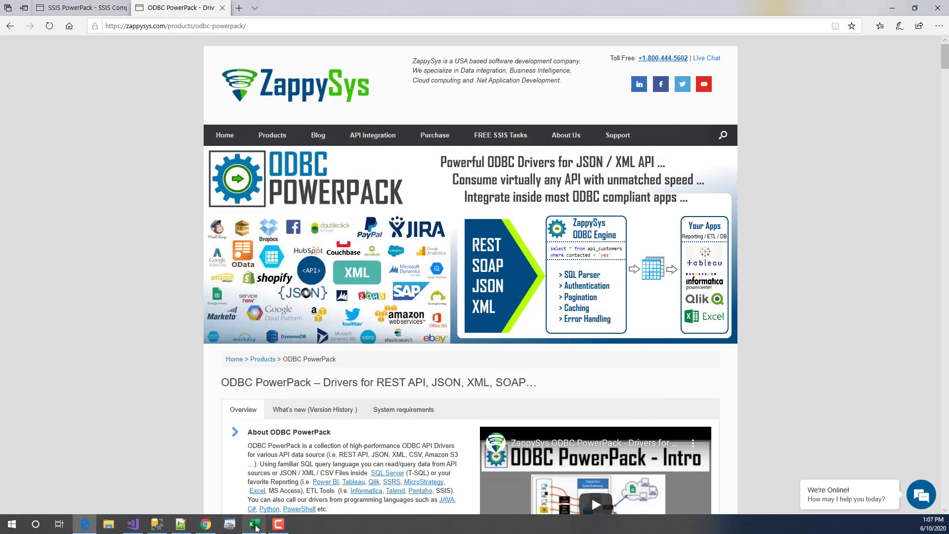
- Start a Microsoft Query import into A1 using the GoogleApiDemo data source
left_click(254, 523)
left_click(28, 116)
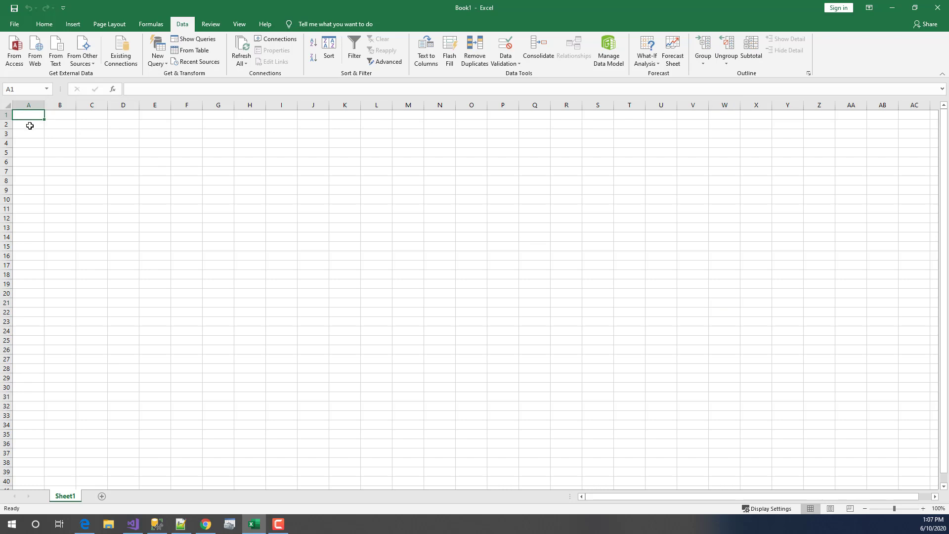
left_click(86, 63)
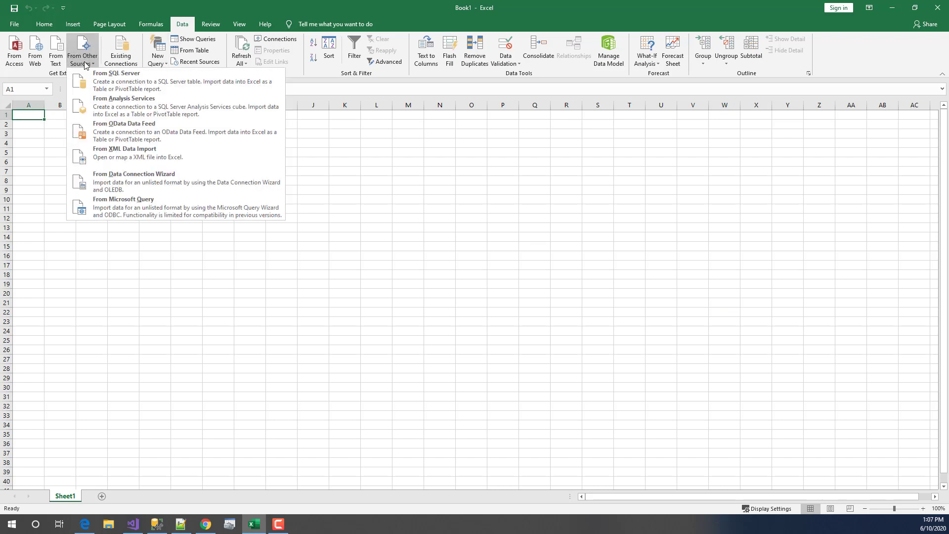
left_click(145, 212)
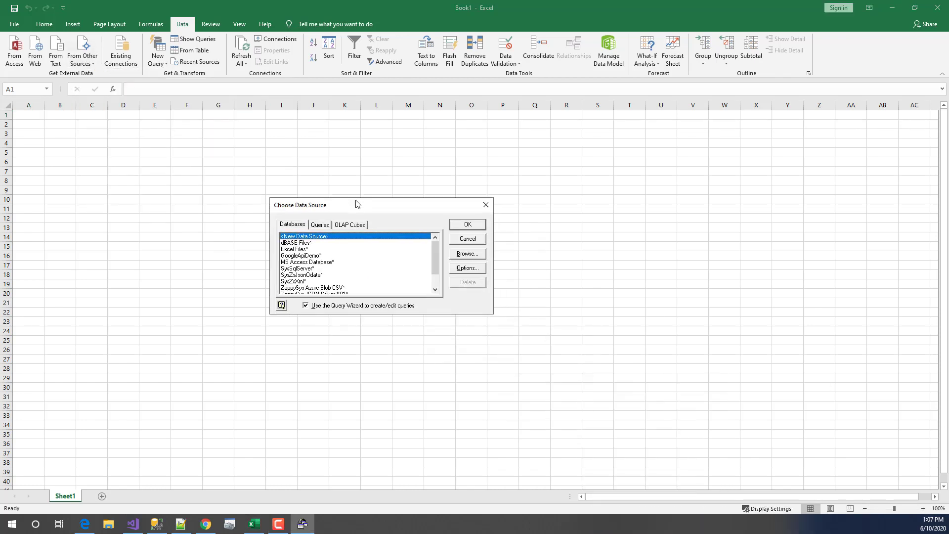
scroll(313, 284, "down", 1)
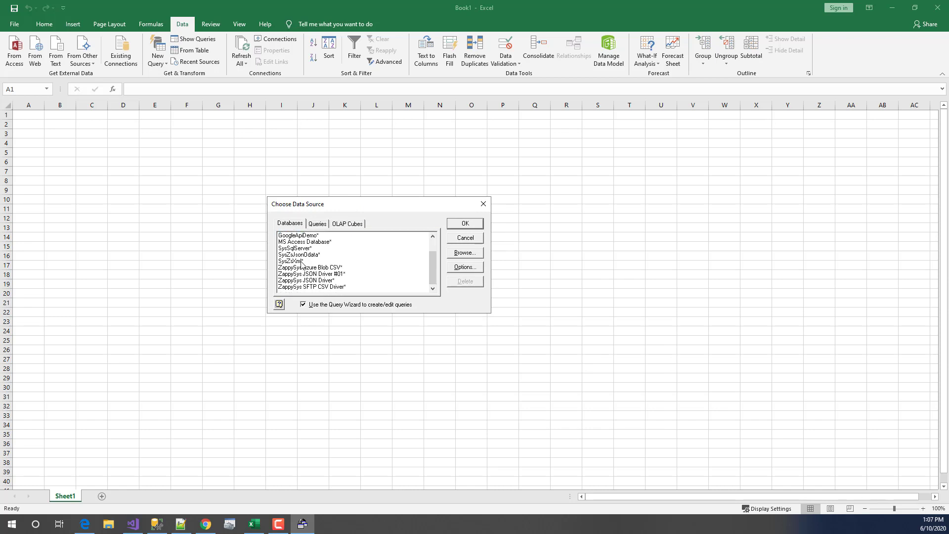
left_click(298, 236)
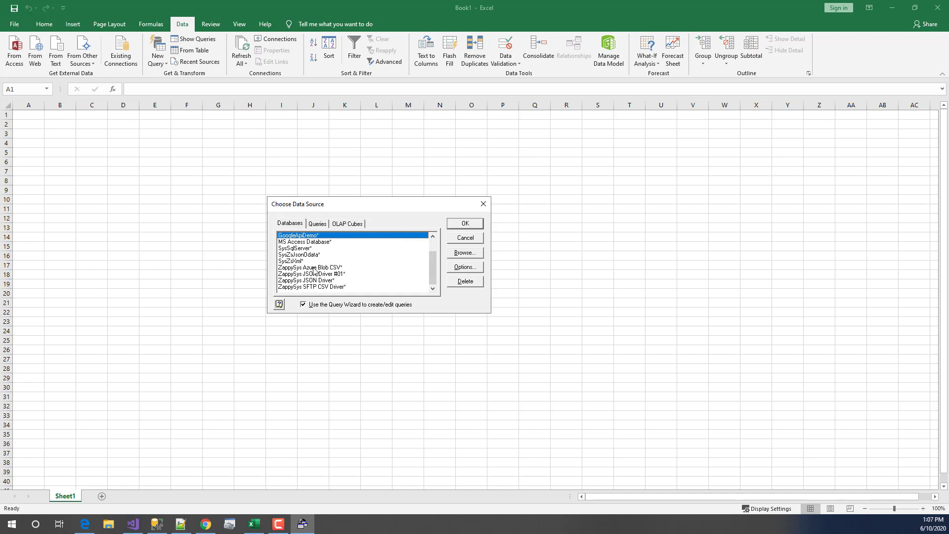
left_click(467, 225)
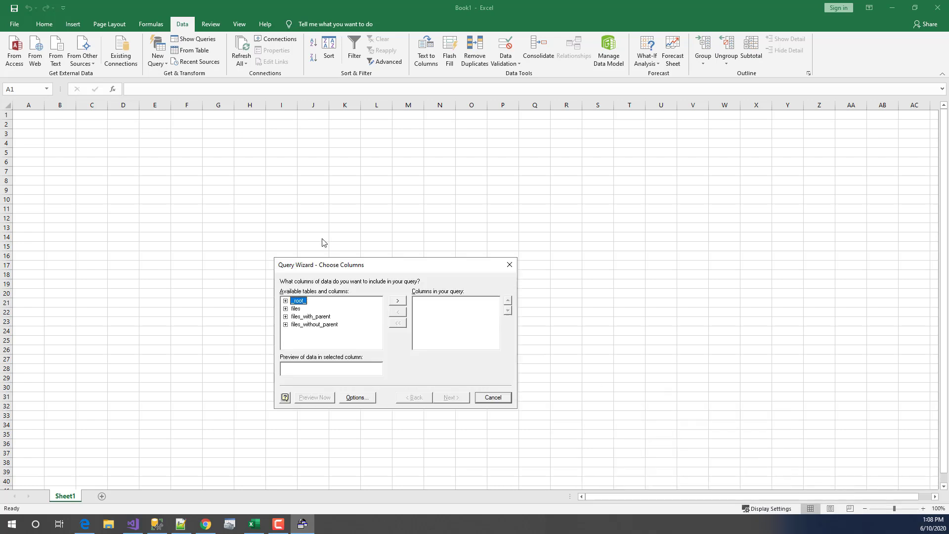
- Add all files table columns and finish the Query Wizard without filters or sorting
left_click(241, 283)
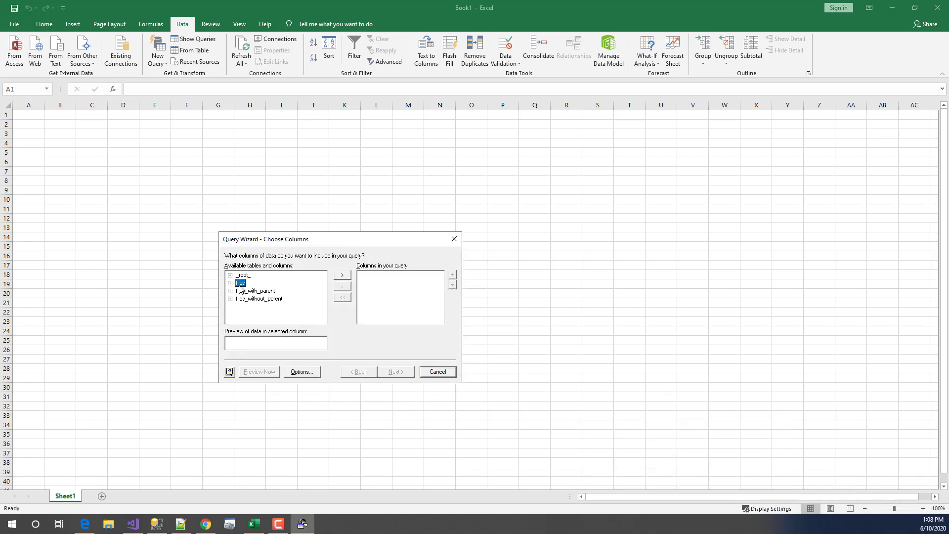
left_click(342, 275)
left_click(397, 372)
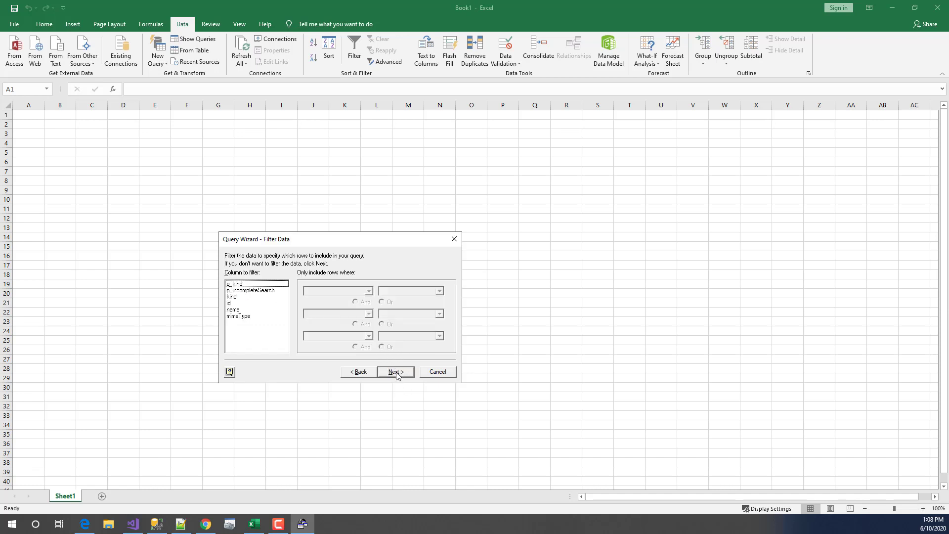
left_click(396, 372)
left_click(397, 372)
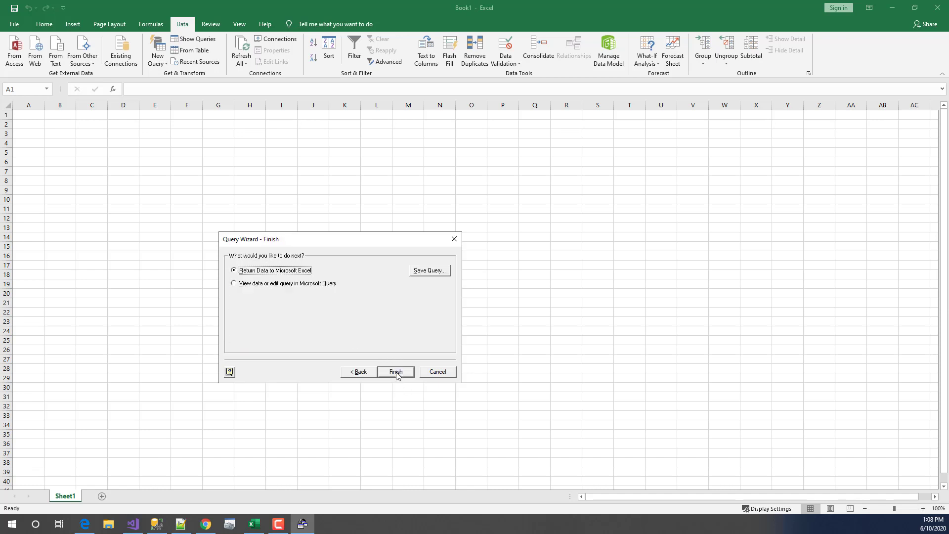
left_click(395, 372)
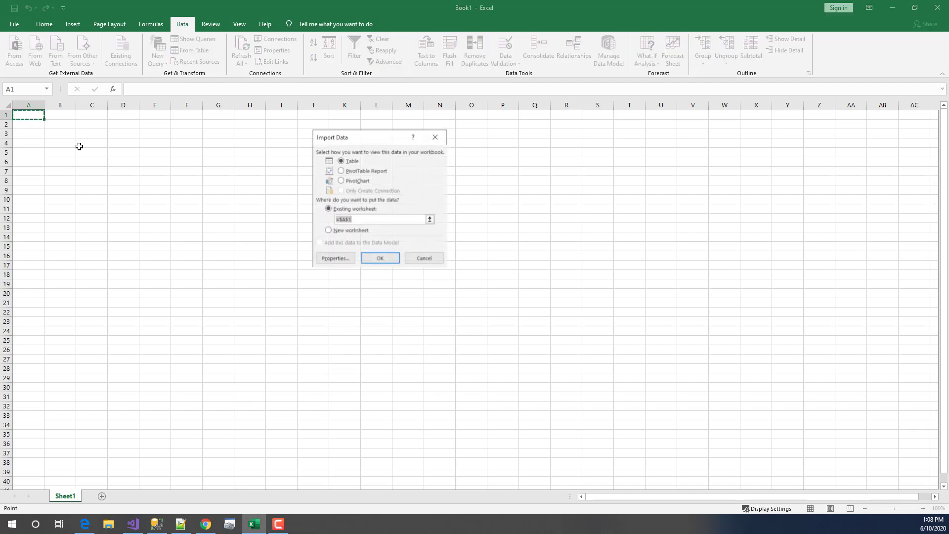
- Place the files query as a table at A1, check the 20 rows, and minimize Excel
left_click(380, 258)
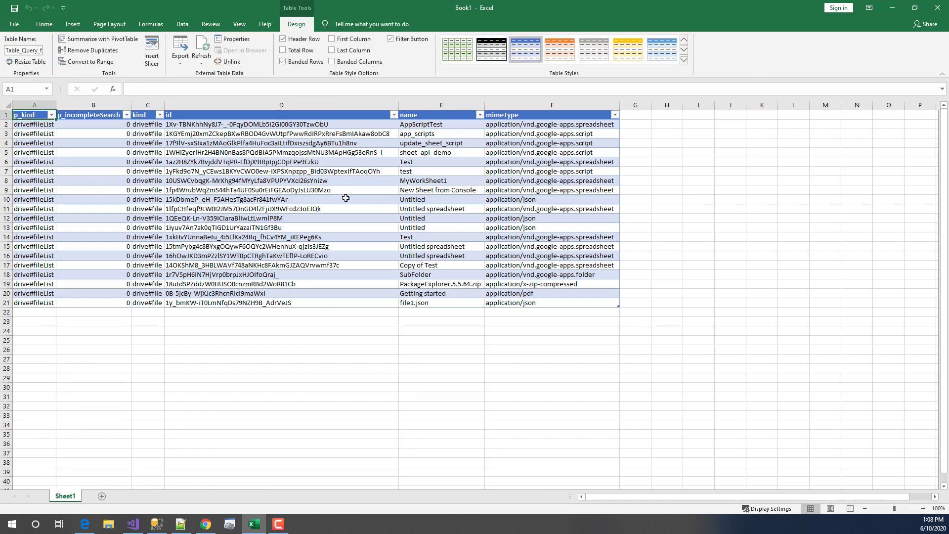
left_click_drag(238, 125, 550, 302)
left_click(551, 302)
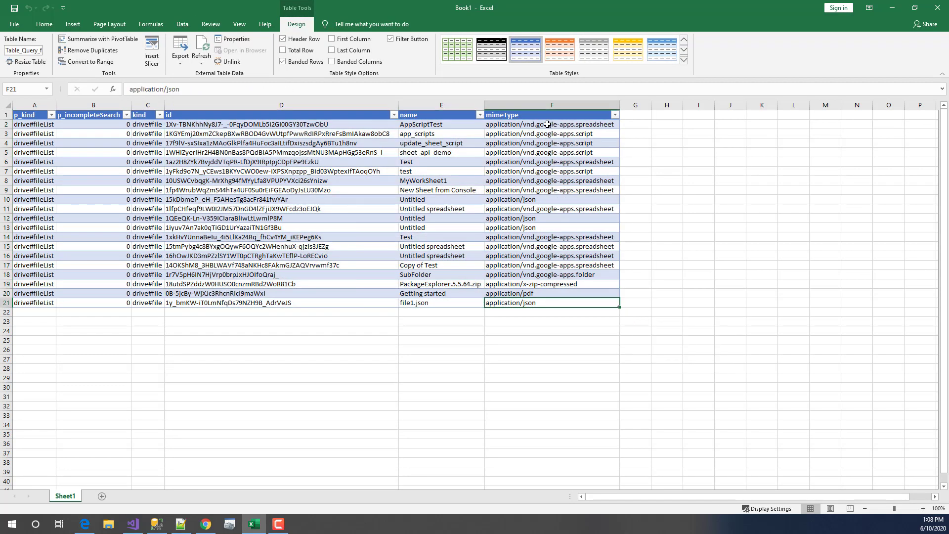
left_click_drag(547, 124, 42, 302)
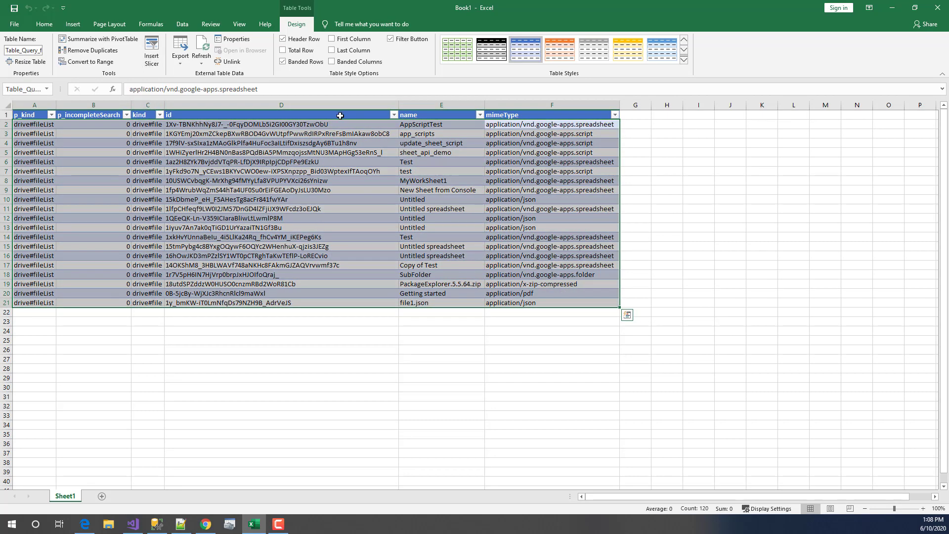
left_click(267, 302)
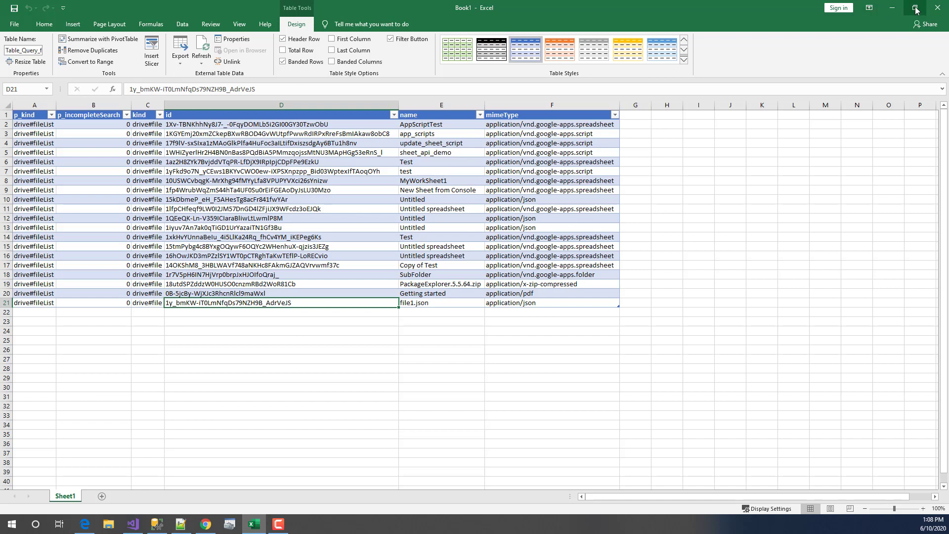
left_click(892, 8)
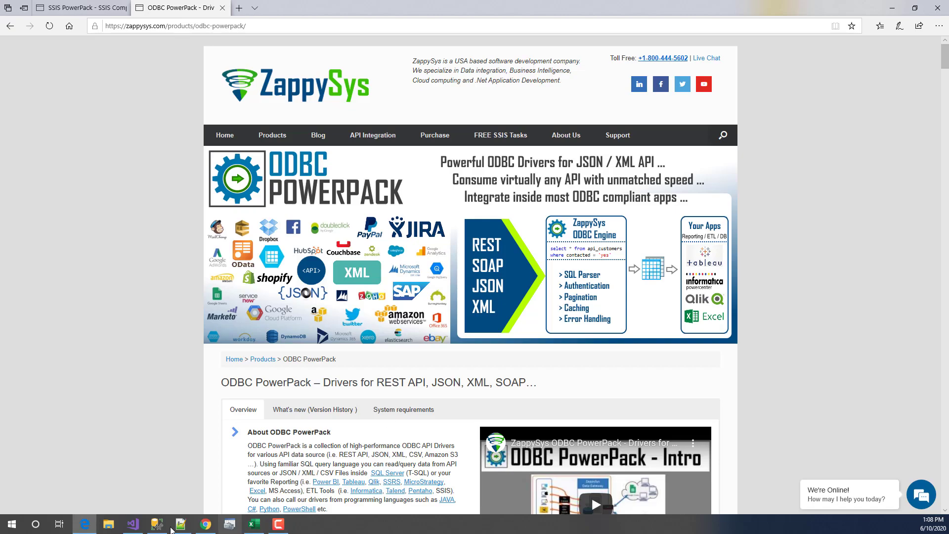
- Switch to Visual Studio and browse the GoogleDriveApi control flow tasks
left_click(133, 523)
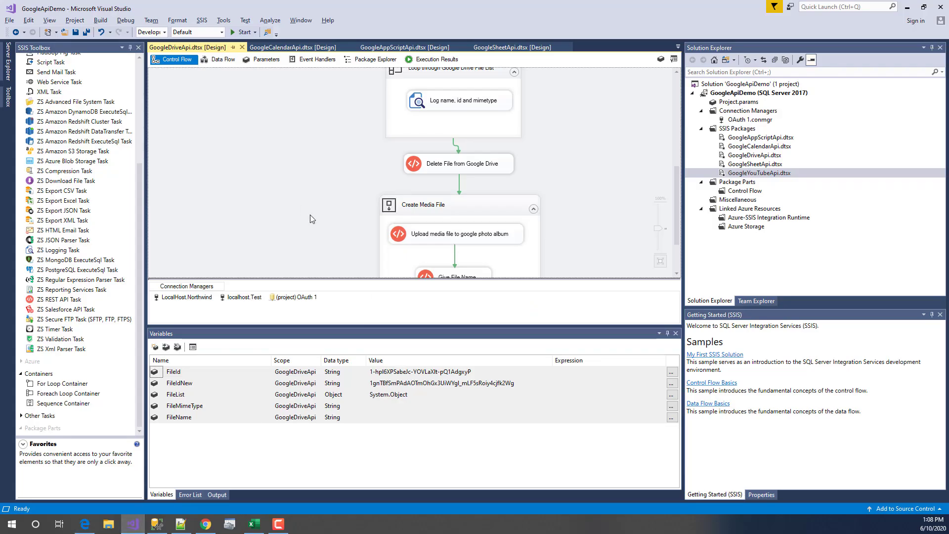
left_click(142, 73)
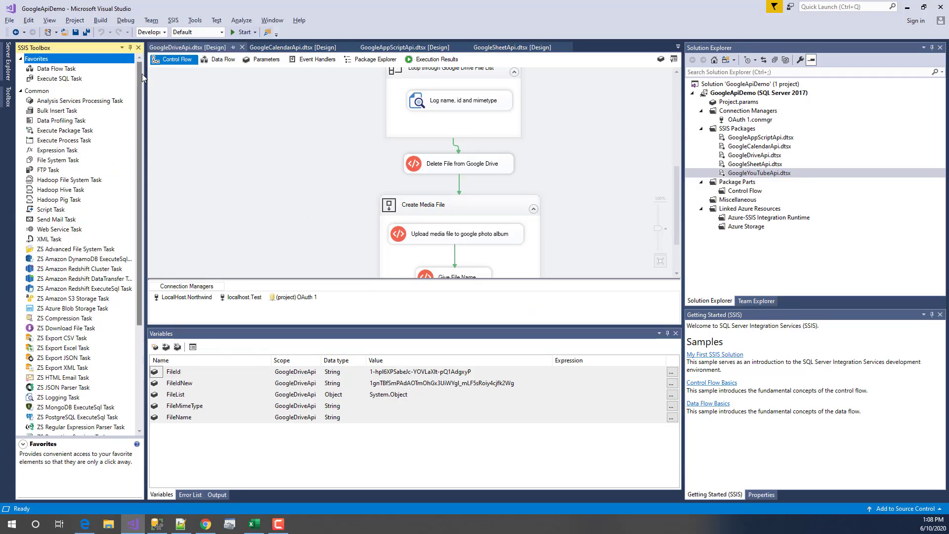
scroll(330, 235, "down", 3)
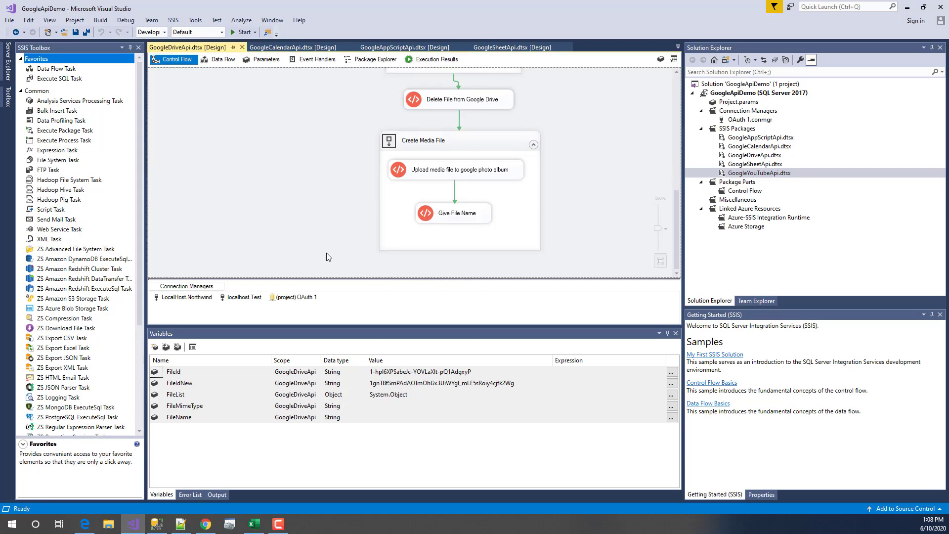
scroll(327, 253, "up", 2)
left_click(458, 223)
scroll(308, 211, "up", 10)
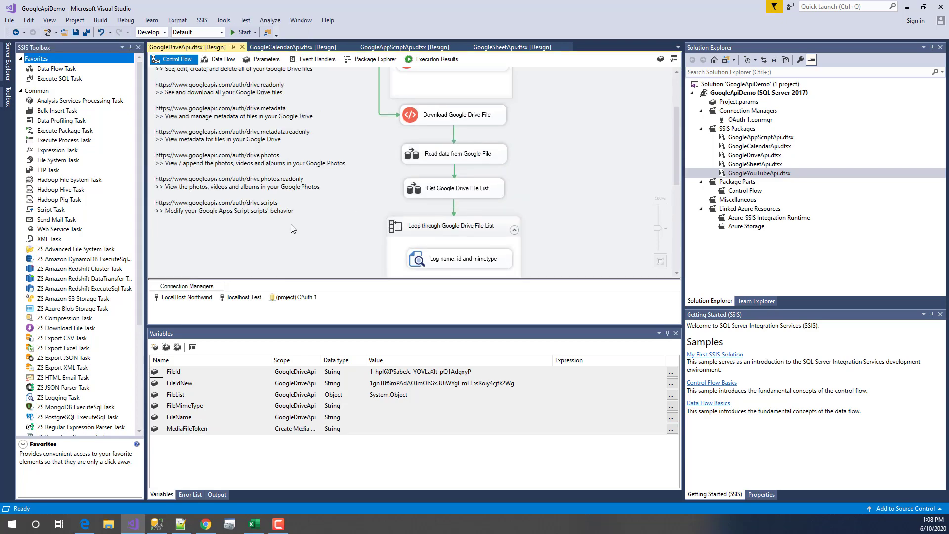
left_click(335, 102)
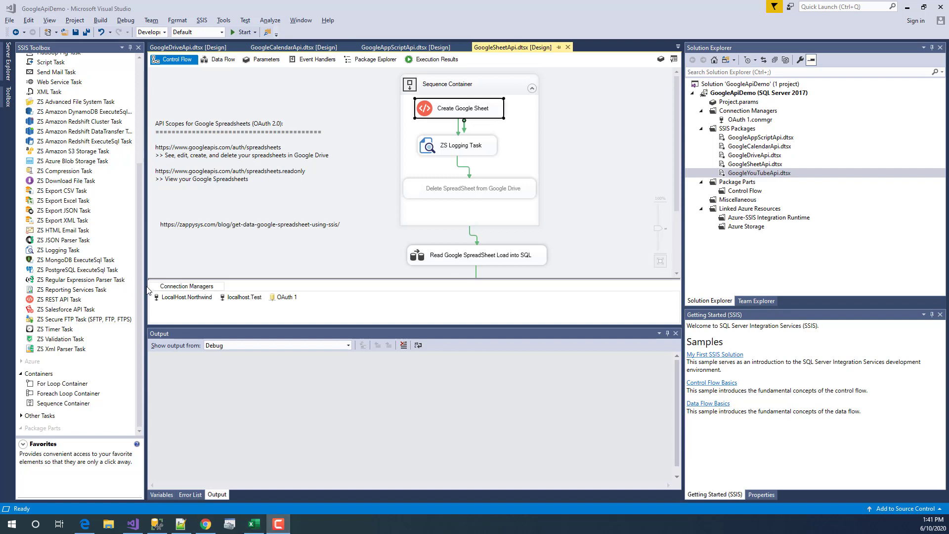
left_click_drag(139, 237, 125, 313)
left_click(255, 203)
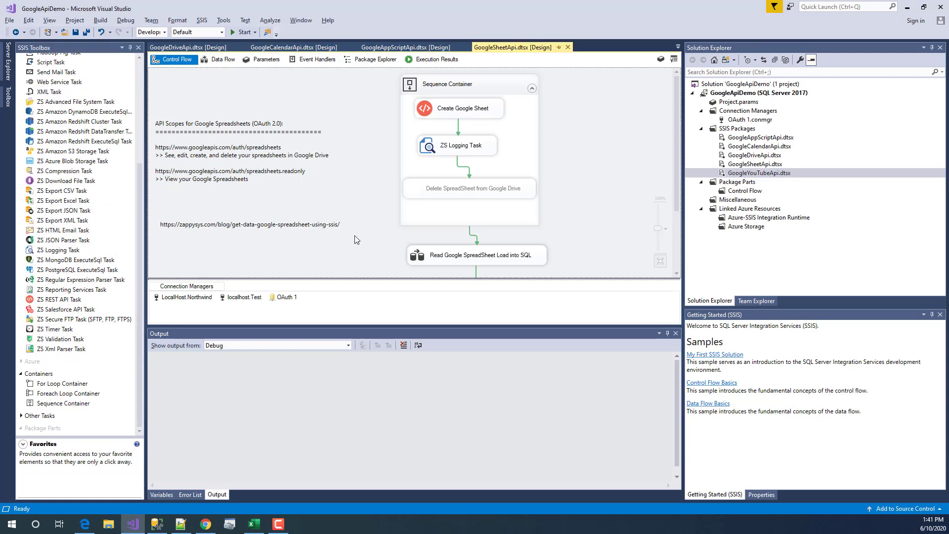
left_click(284, 299)
left_click(313, 306)
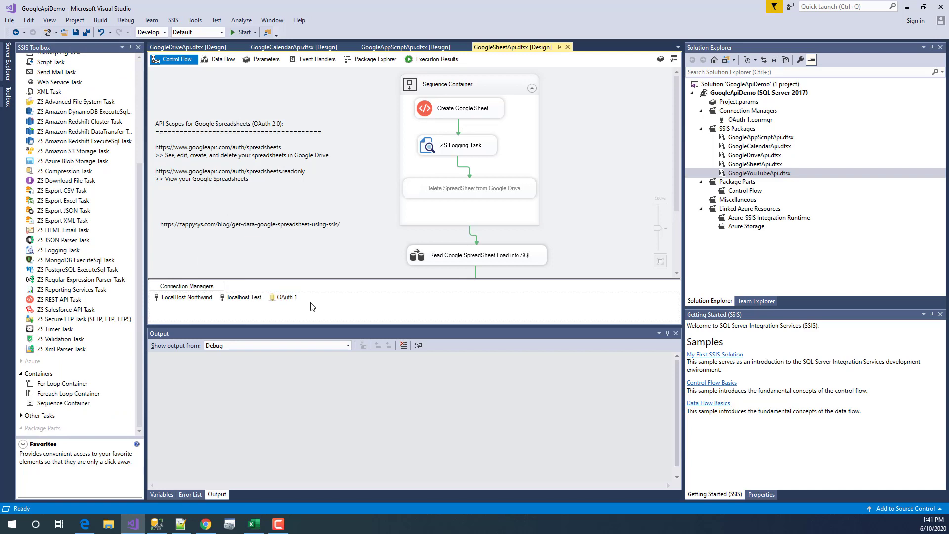
left_click(468, 117)
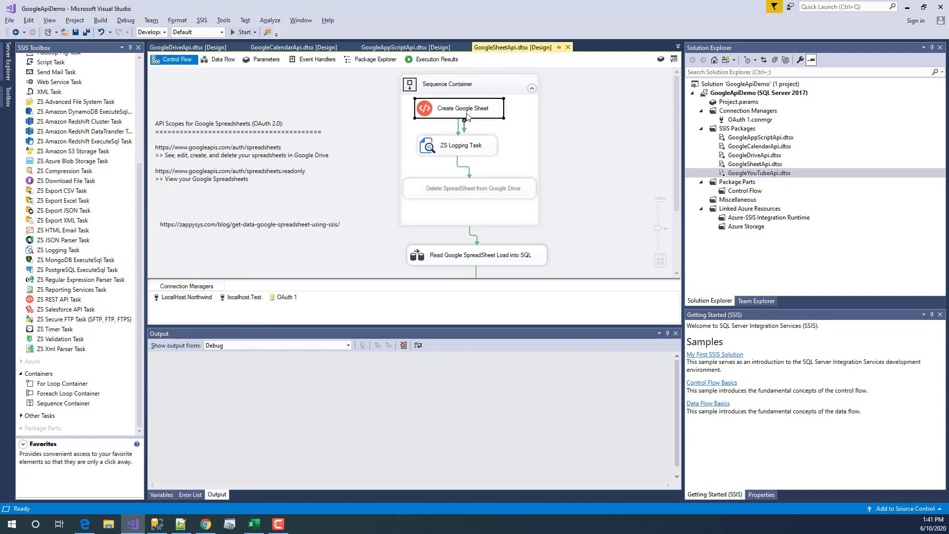
double_click(441, 113)
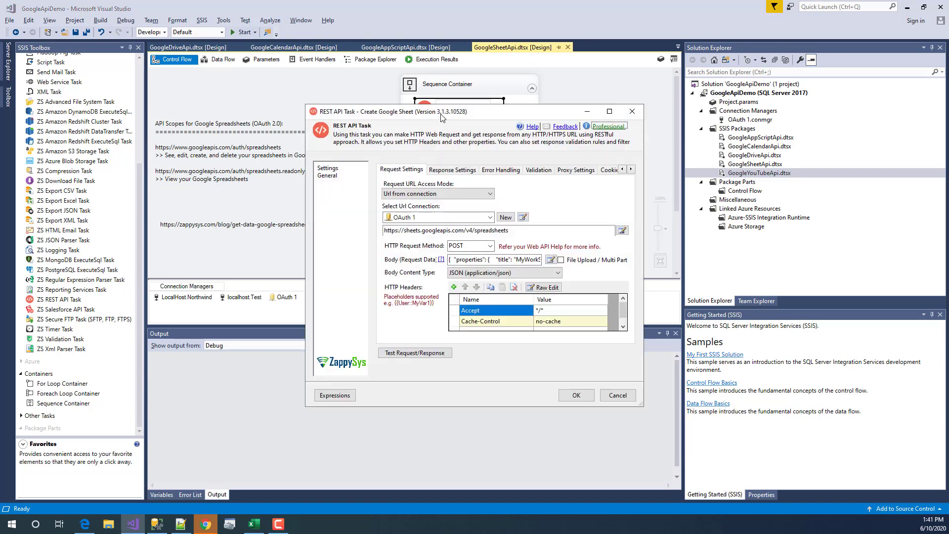
mouse_move(527, 231)
left_mouse_down()
mouse_move(386, 231)
mouse_move(511, 231)
left_mouse_up()
left_click(386, 231)
left_click(512, 231)
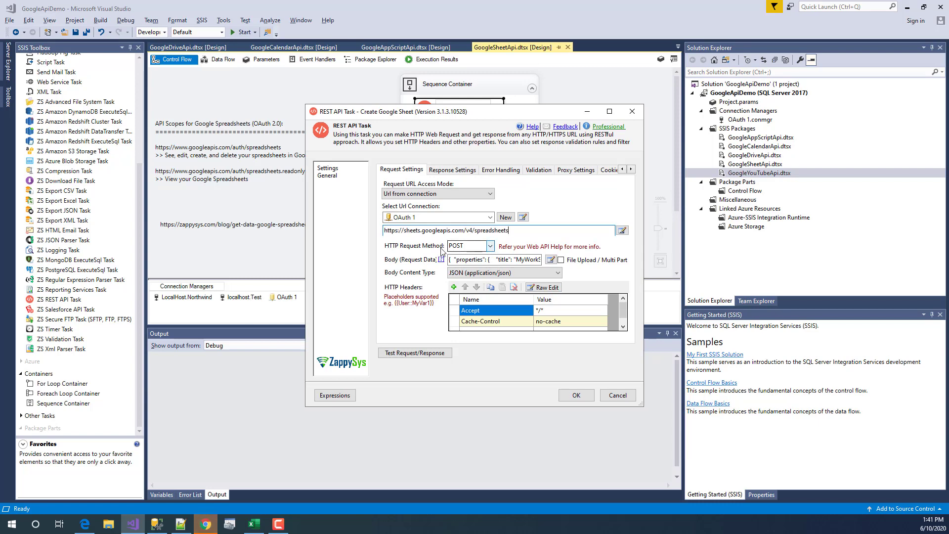
left_click(550, 260)
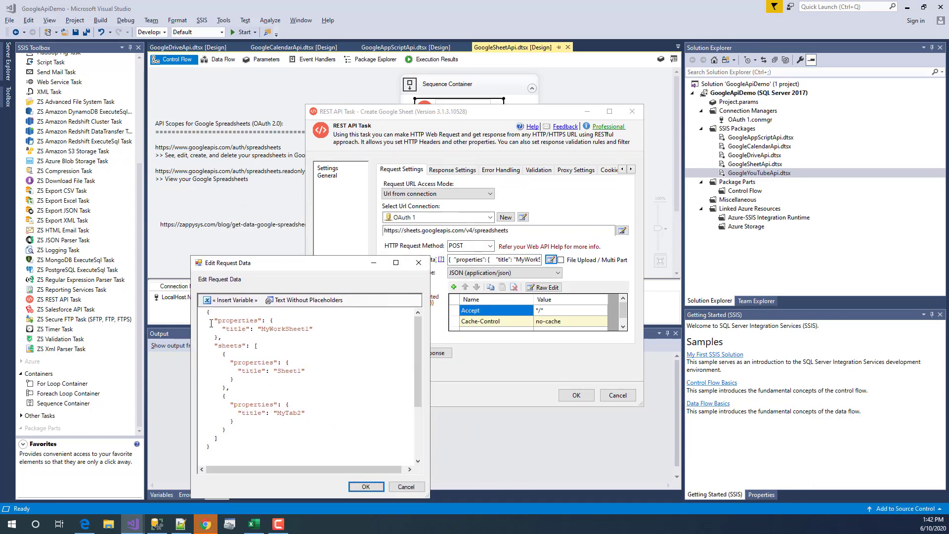
left_click(227, 337)
left_click_drag(214, 345, 235, 436)
left_click(242, 371)
left_click_drag(222, 349, 252, 440)
key("Delete")
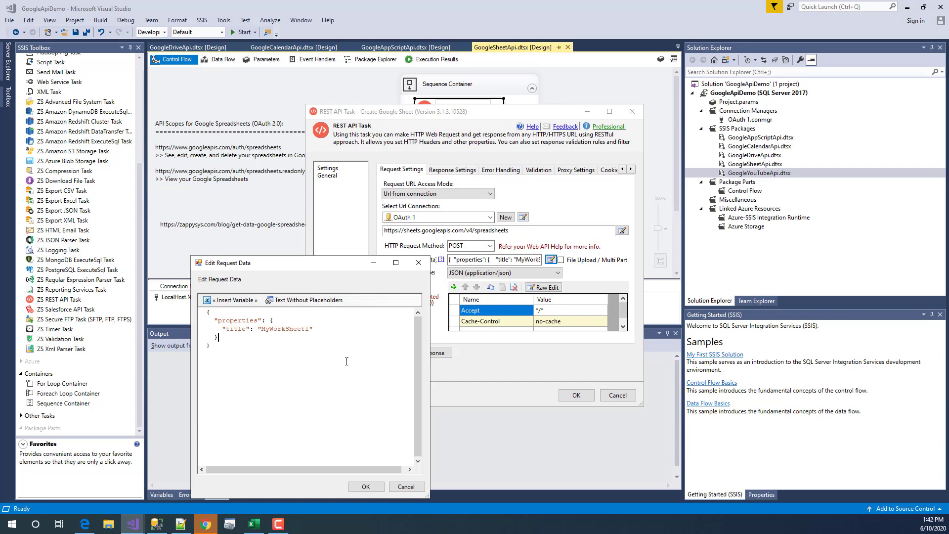
left_click(406, 486)
left_click(541, 229)
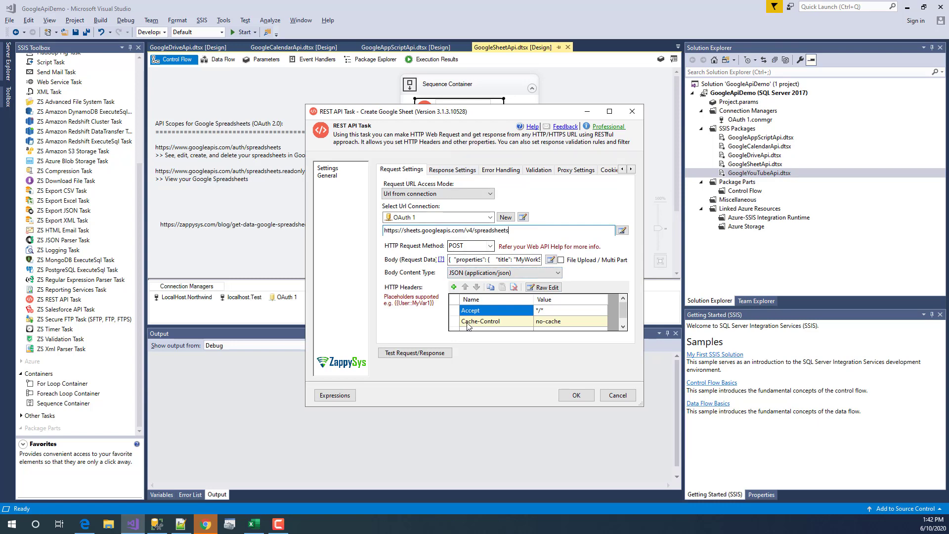
left_click(503, 273)
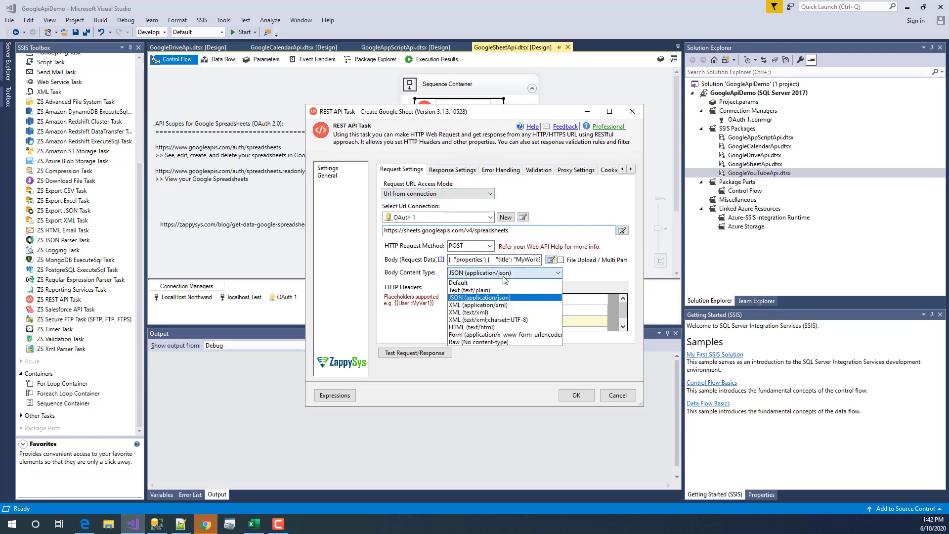
left_click(491, 299)
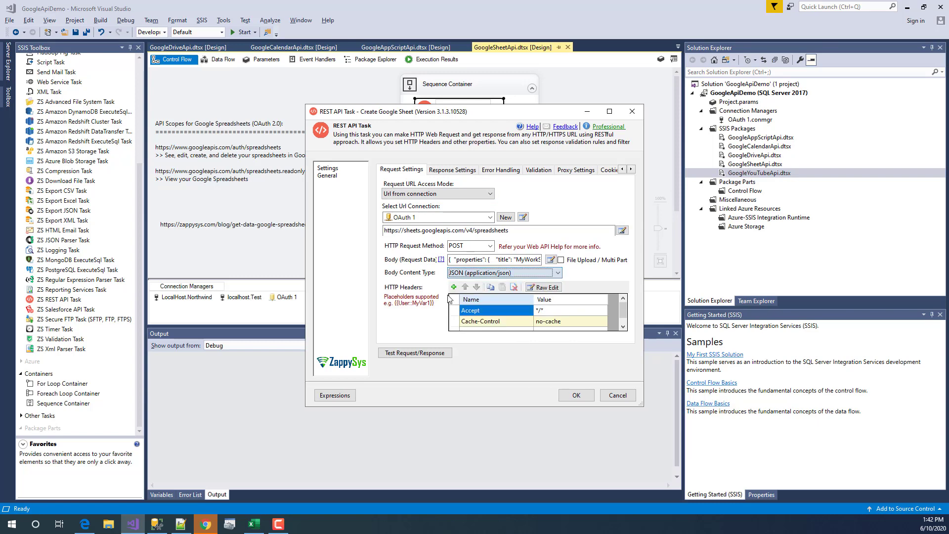
left_click(624, 327)
left_click(622, 298)
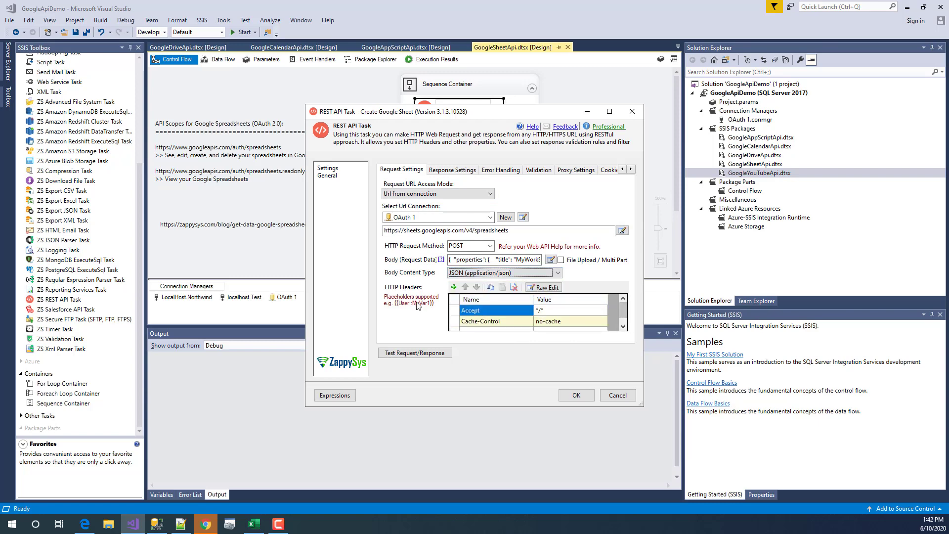
left_click(453, 170)
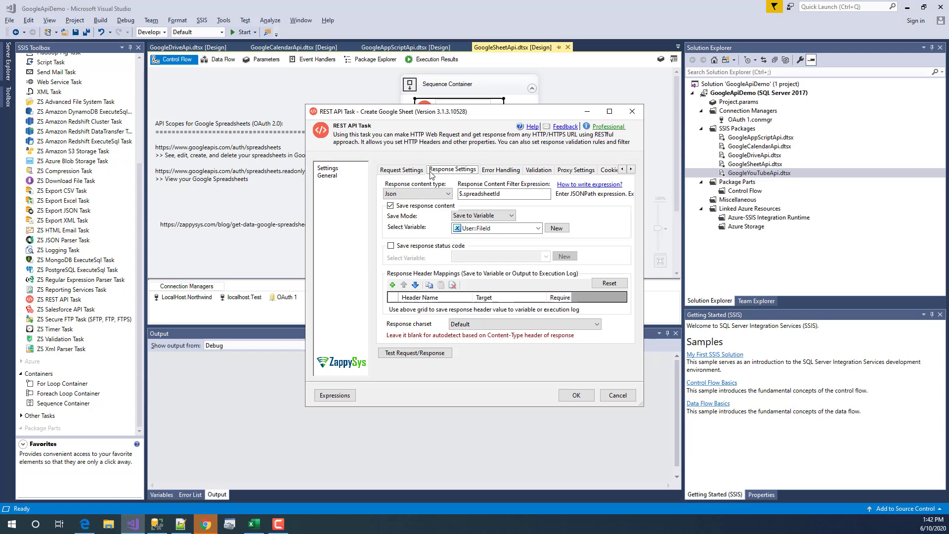
left_click(435, 196)
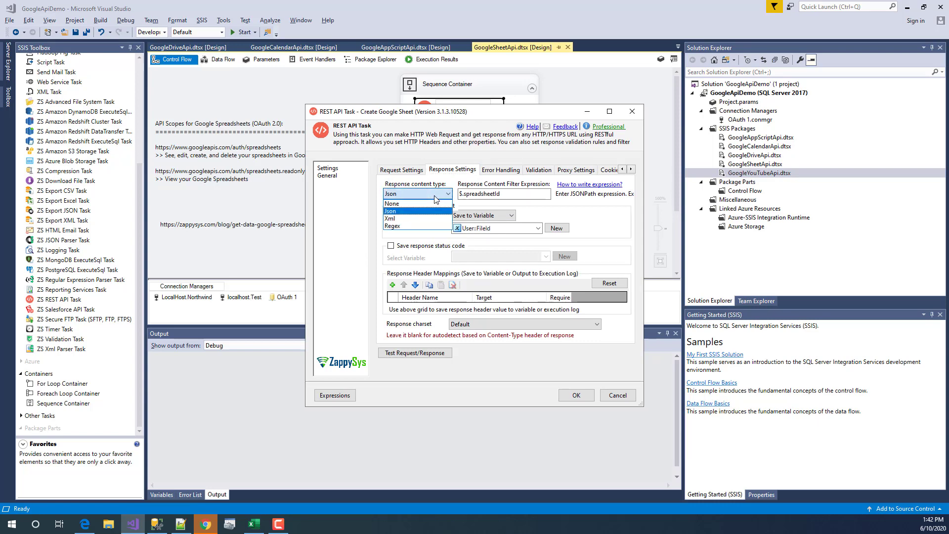
left_click(435, 199)
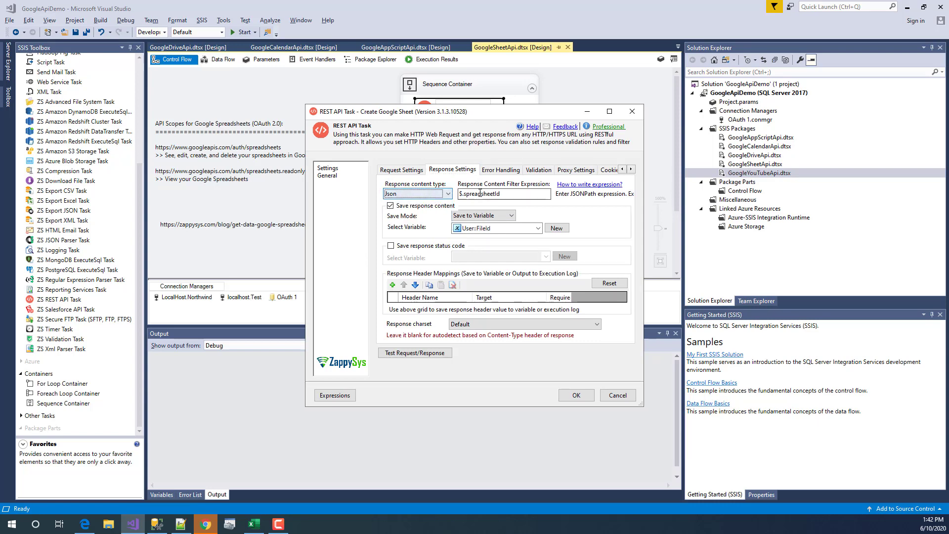
left_click_drag(501, 194, 463, 194)
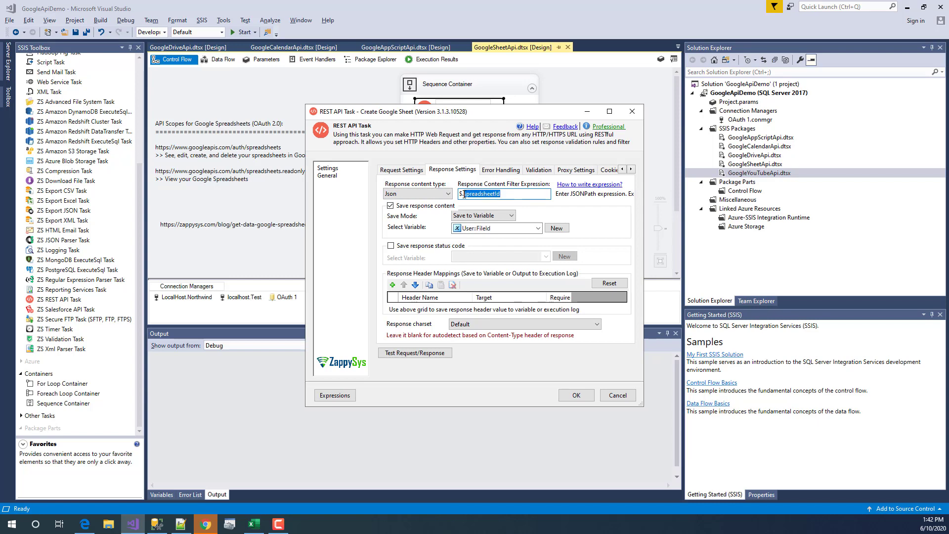
left_click(464, 195)
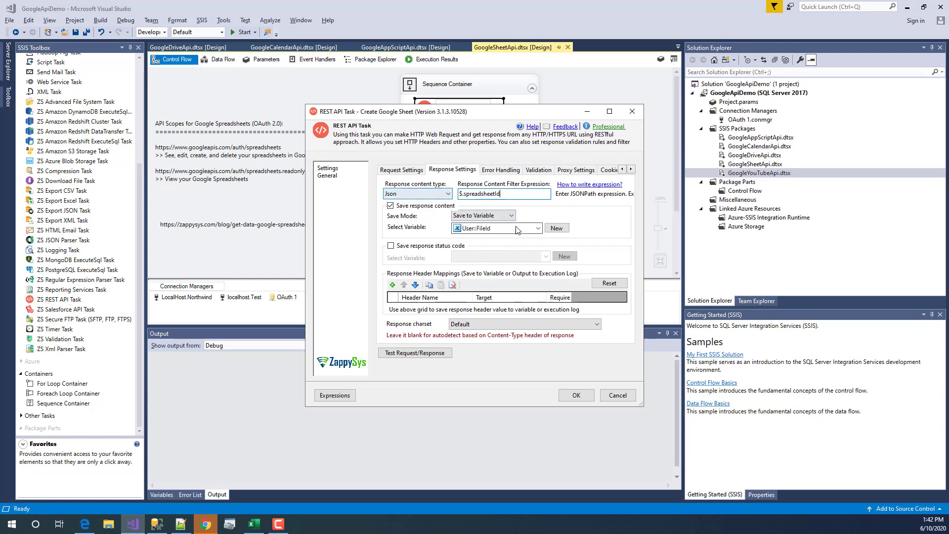
left_click(460, 216)
left_click(460, 217)
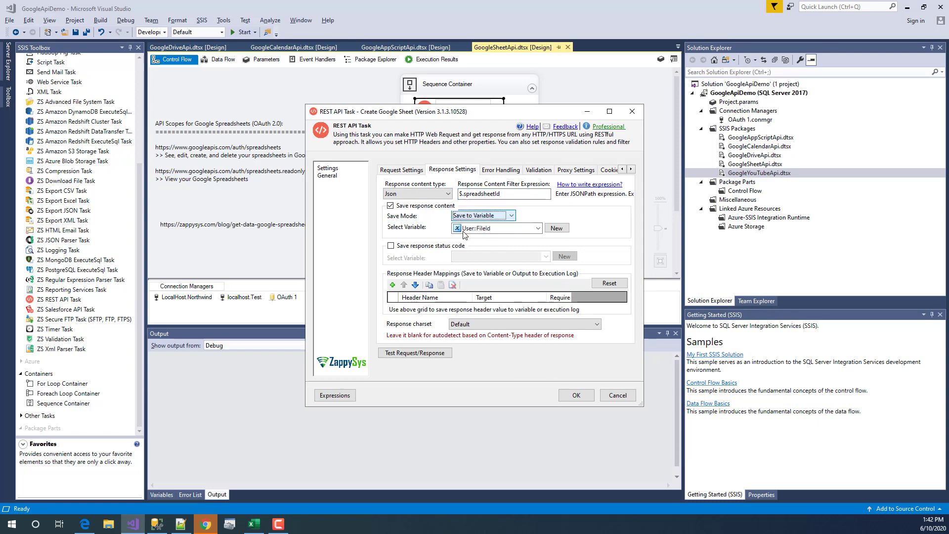
left_click(499, 230)
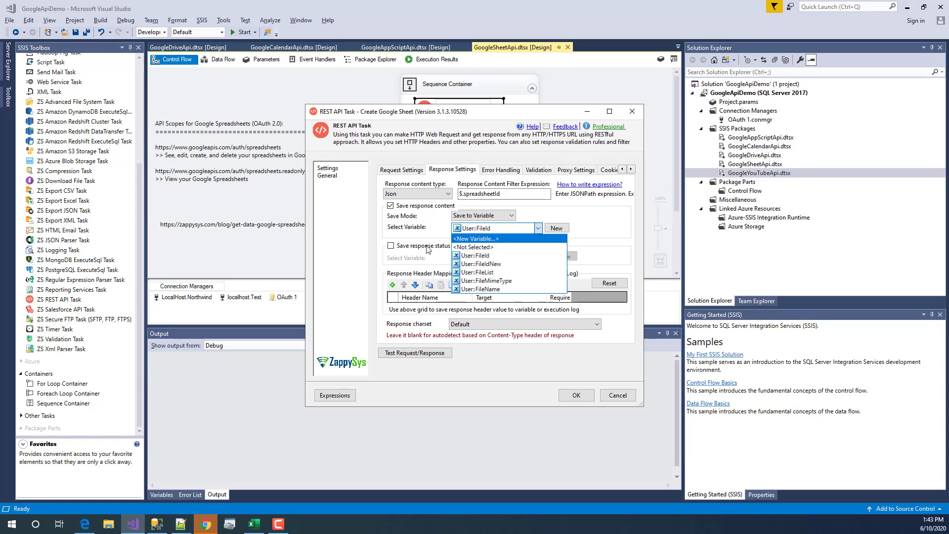
left_click(537, 227)
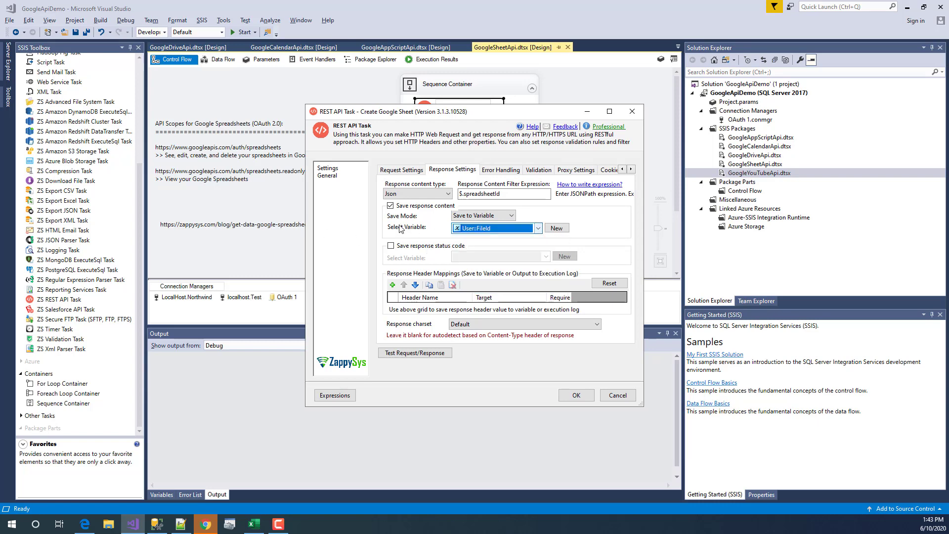
left_click(618, 396)
left_click(470, 151)
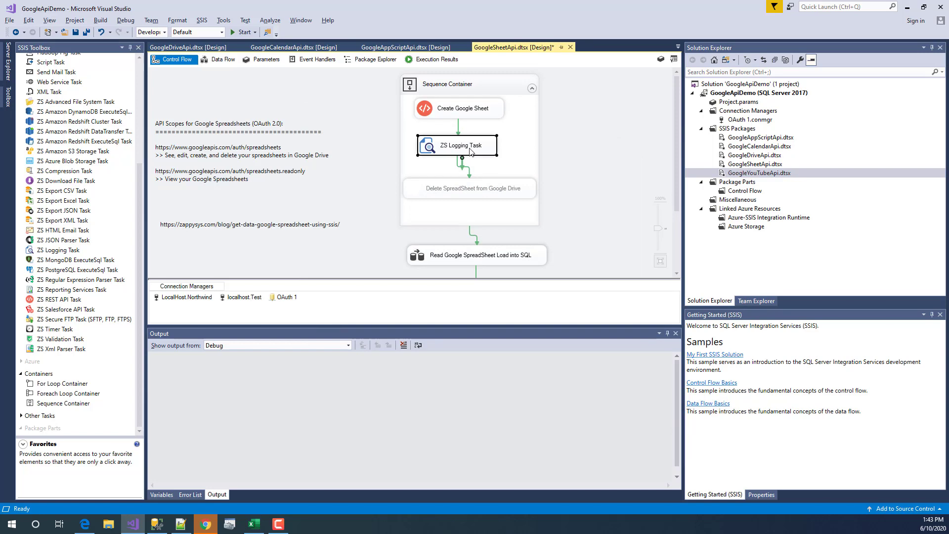
double_click(470, 151)
left_click_drag(544, 297, 403, 307)
left_click(548, 309)
left_click(580, 360)
left_click(454, 255)
scroll(455, 255, "down", 2)
left_click(464, 146)
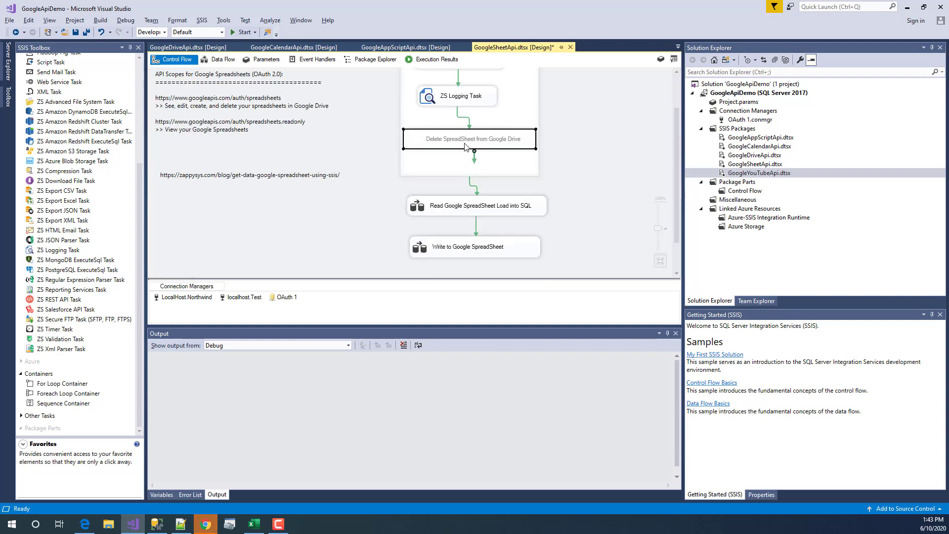
double_click(436, 144)
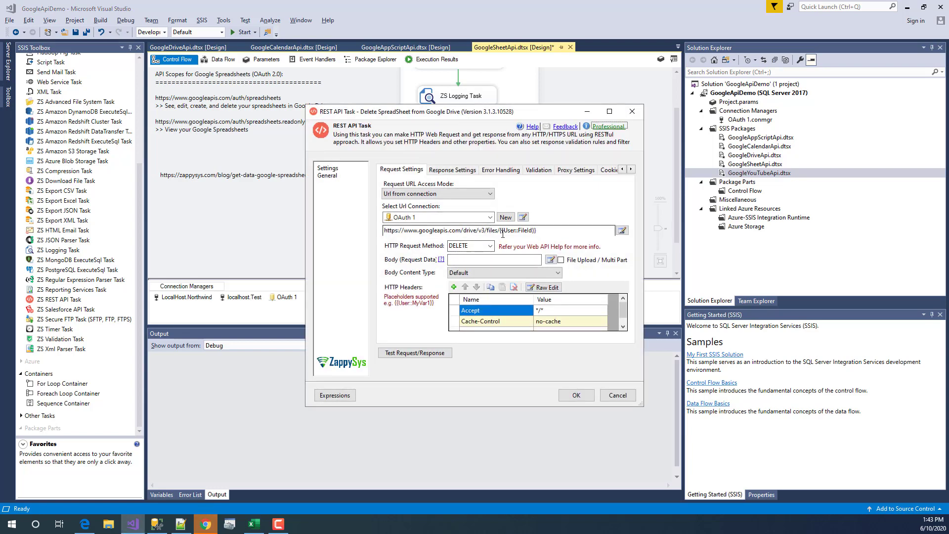
left_click_drag(501, 229, 621, 234)
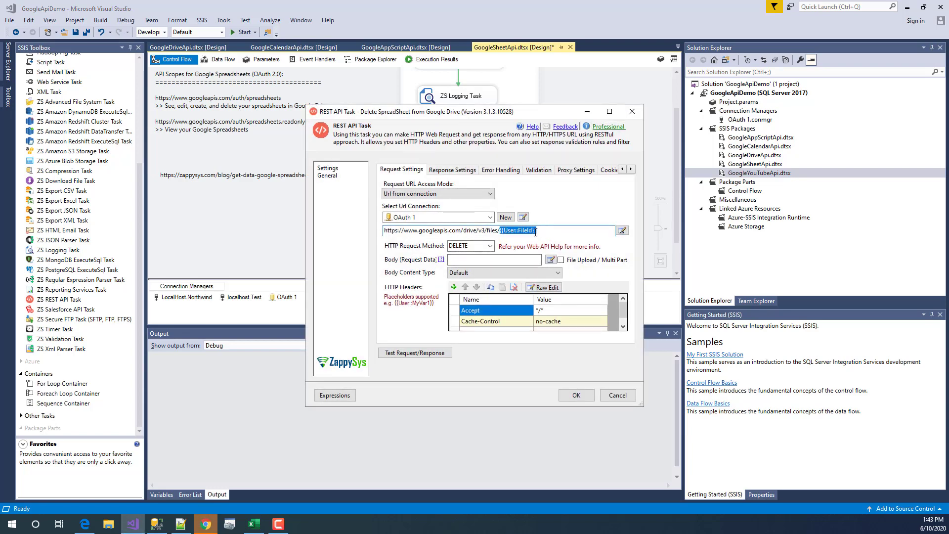
left_click(491, 246)
left_click(491, 247)
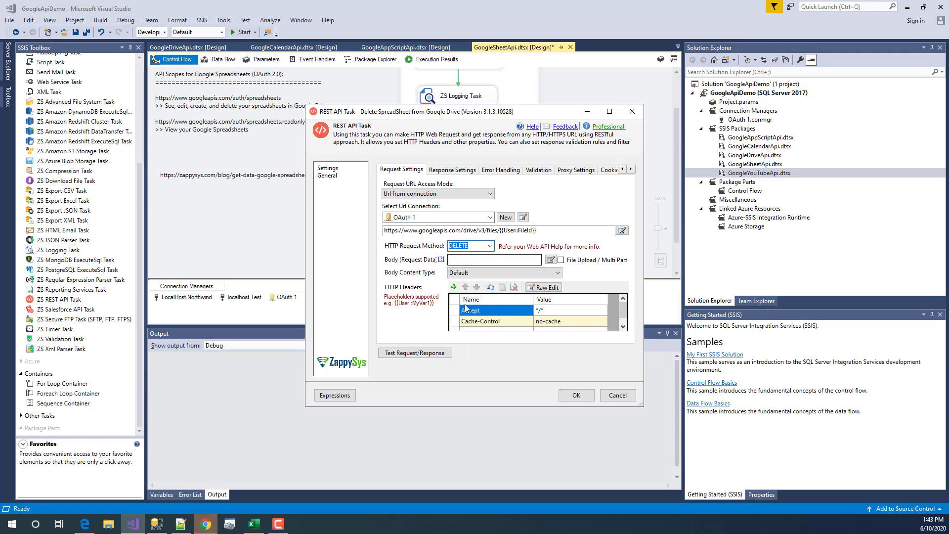
left_click(618, 395)
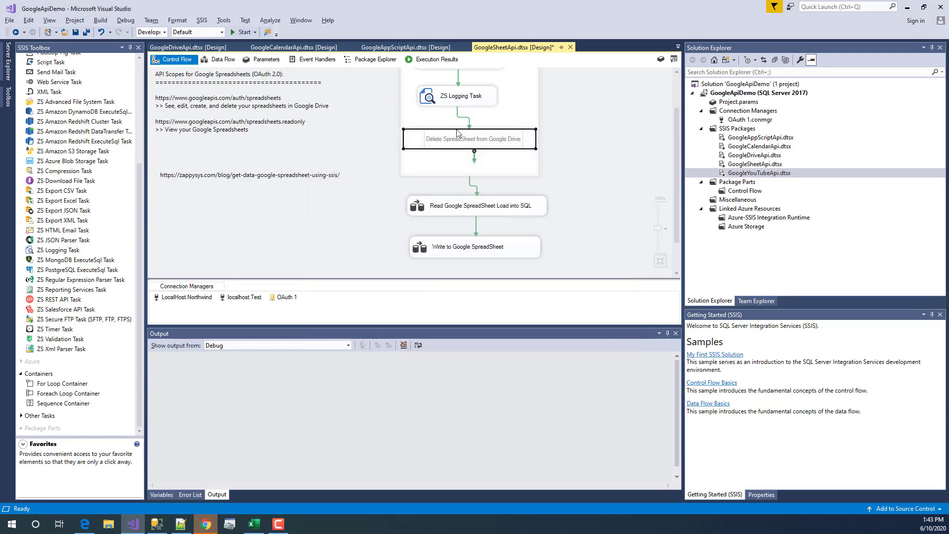
left_click(591, 153)
left_click(470, 213)
- Scroll through the GoogleSheetApi control flow and select the Create Google Sheet task
scroll(394, 258, "up", 2)
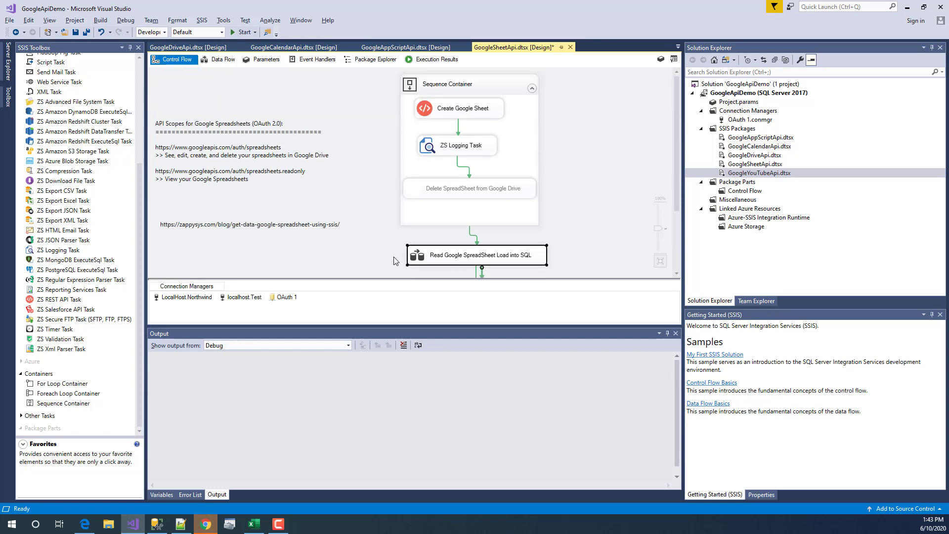
scroll(394, 258, "down", 3)
scroll(391, 241, "up", 3)
left_click(492, 109)
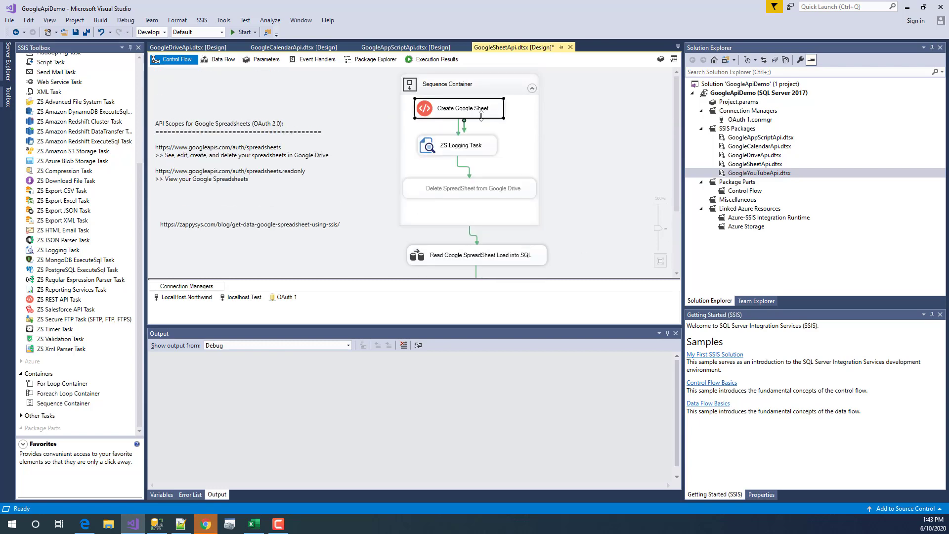
scroll(481, 116, "down", 3)
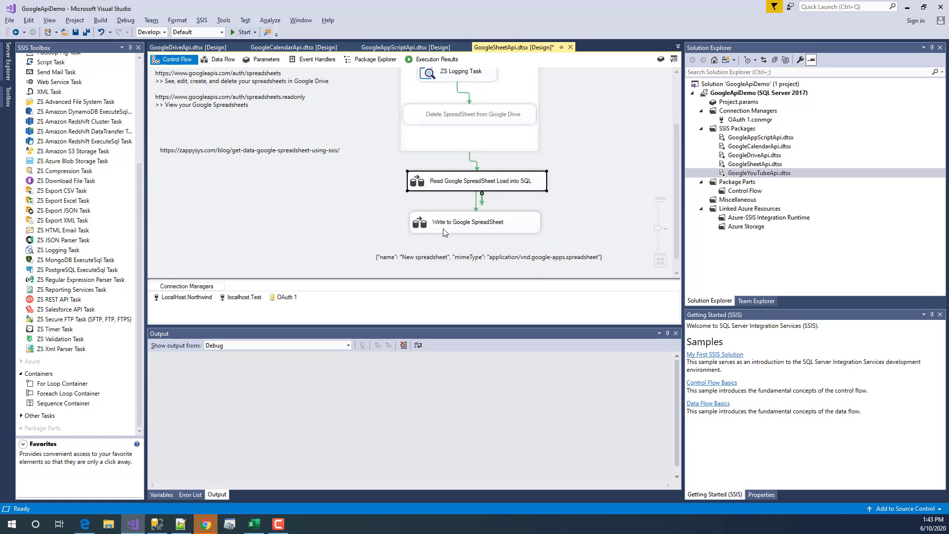
scroll(570, 198, "up", 3)
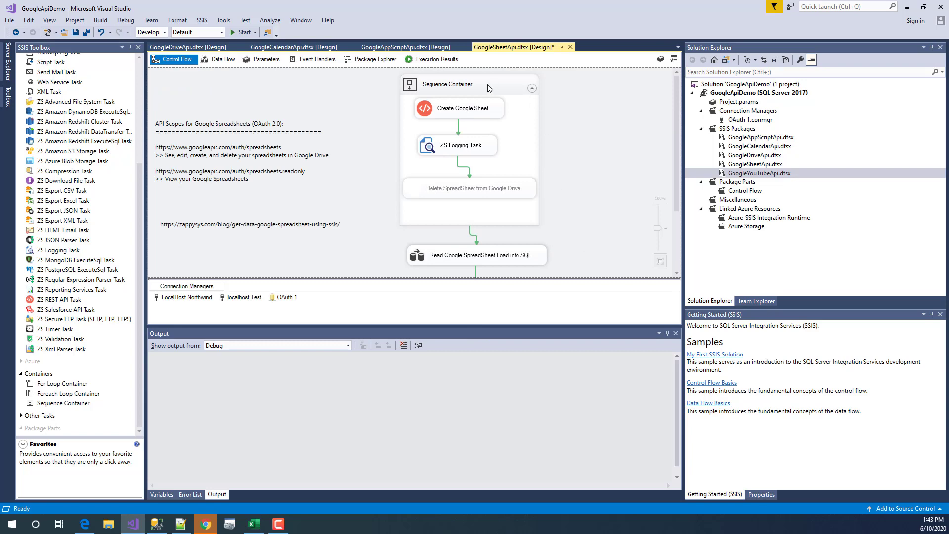
scroll(411, 225, "down", 4)
scroll(435, 201, "up", 3)
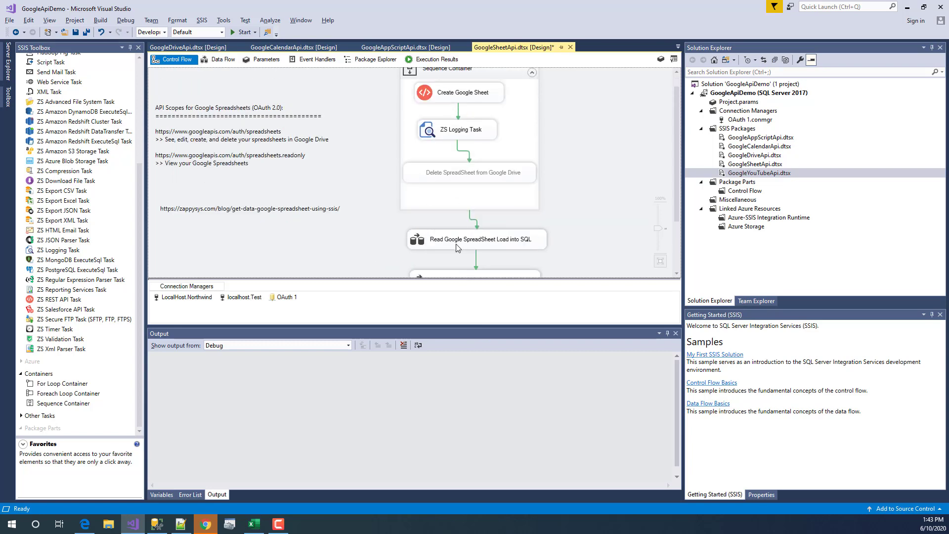
scroll(452, 250, "down", 3)
- Add an OnPreExecute breakpoint to the Write to Google SpreadSheet task
left_click(455, 208)
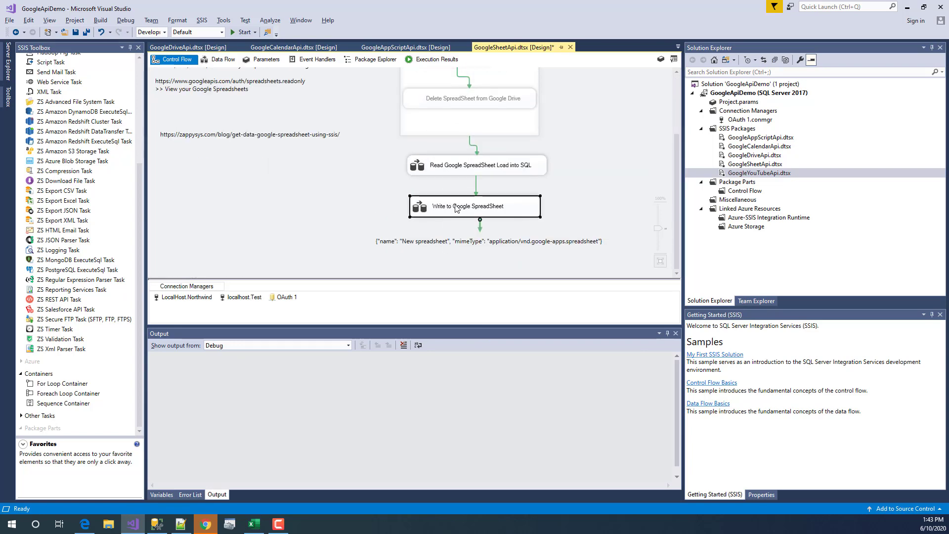
right_click(455, 206)
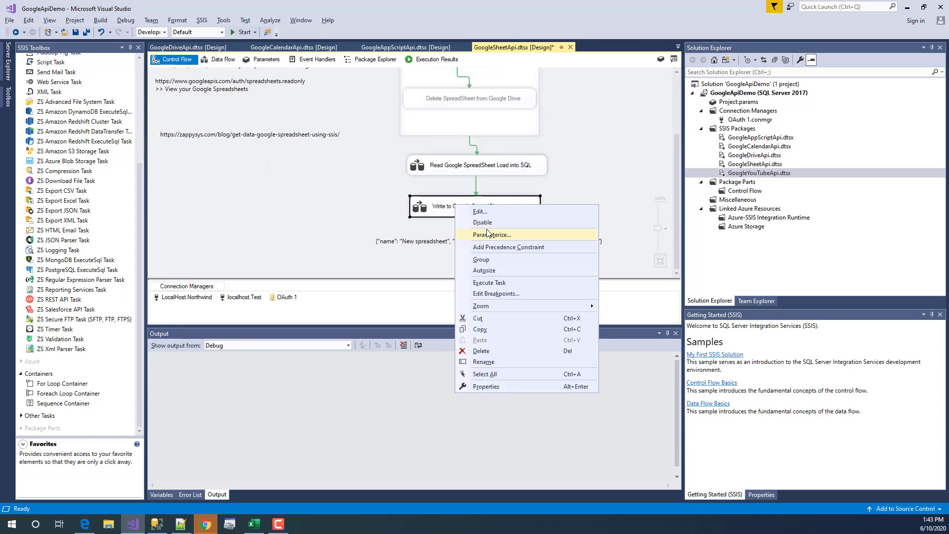
left_click(500, 295)
left_click(320, 202)
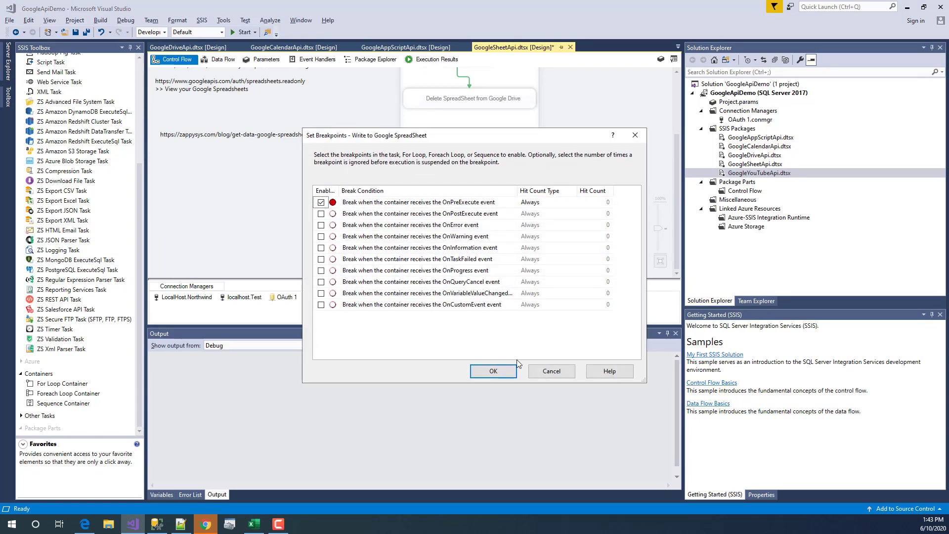
left_click(493, 371)
scroll(357, 221, "up", 2)
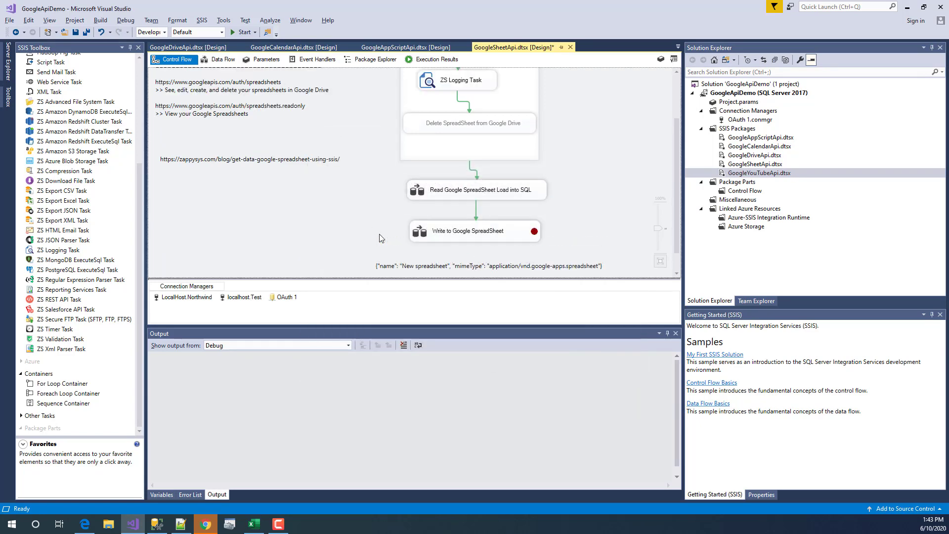
scroll(378, 235, "up", 1)
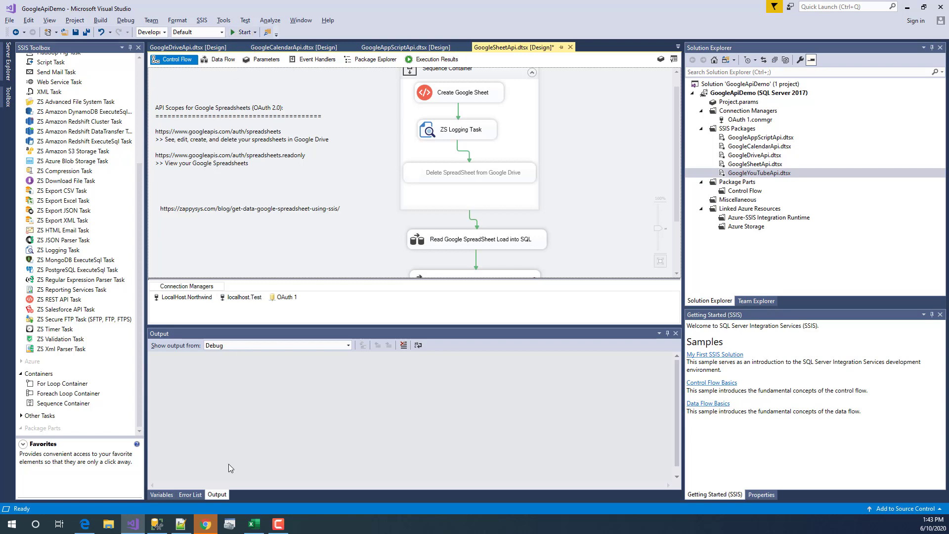
mouse_move(201, 527)
left_click(204, 474)
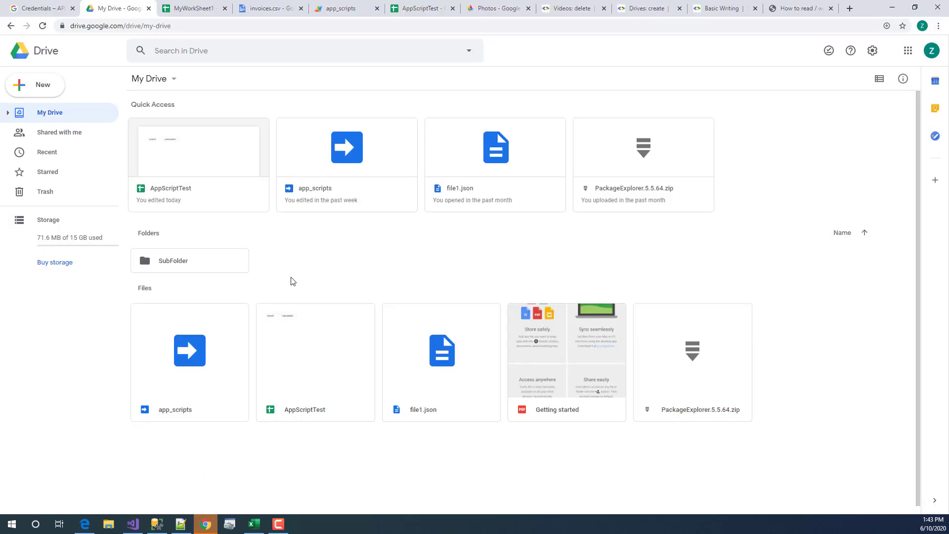
left_click(42, 26)
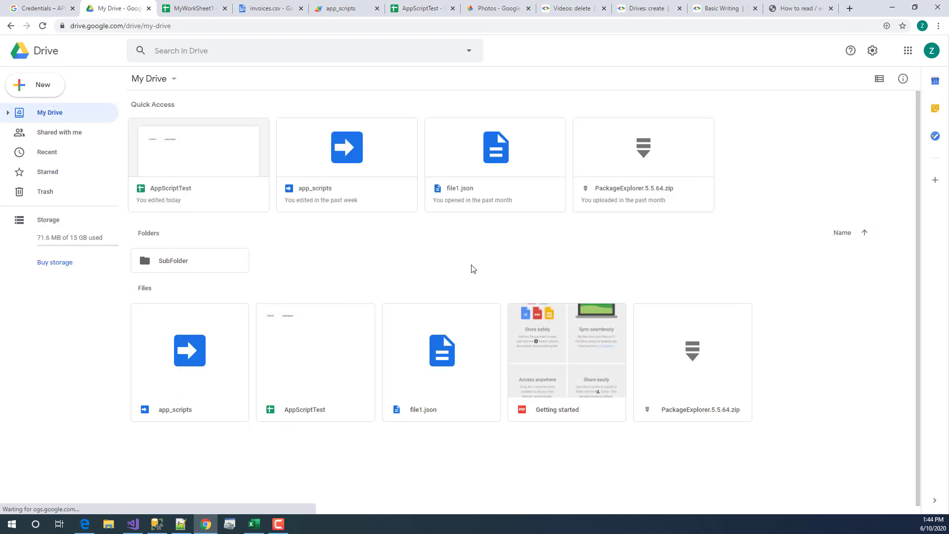
key("alt+Tab")
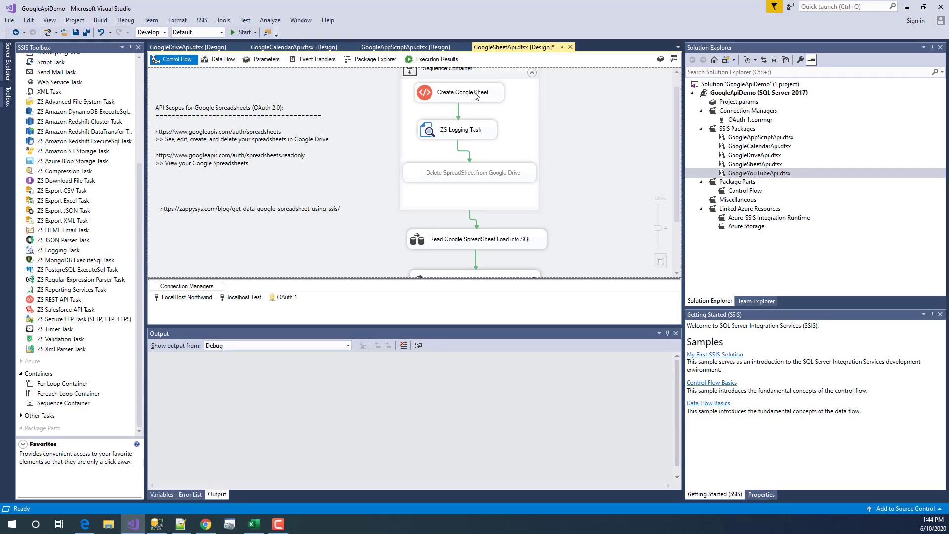
- Debug the package to the breakpoint and find the new SheetID line in the Progress log
key("F5")
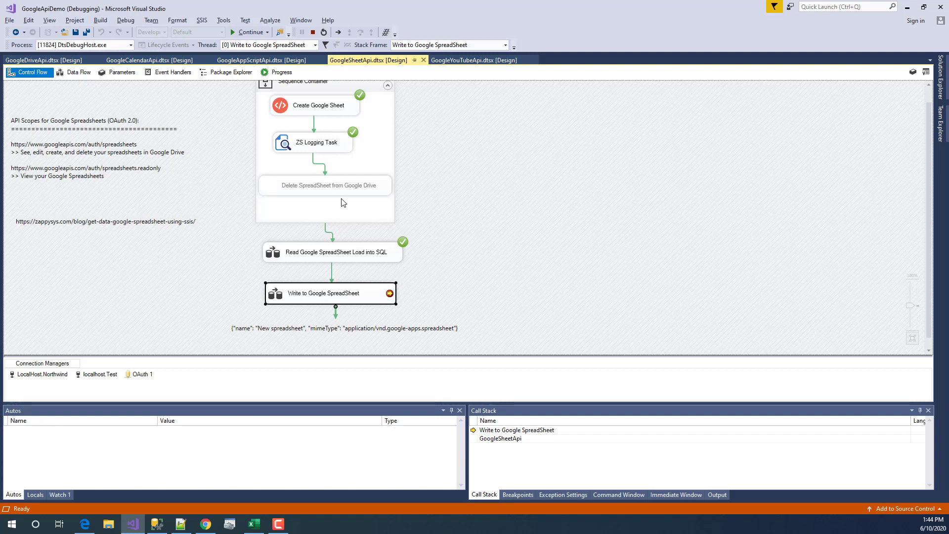
left_click(282, 75)
scroll(167, 341, "down", 5)
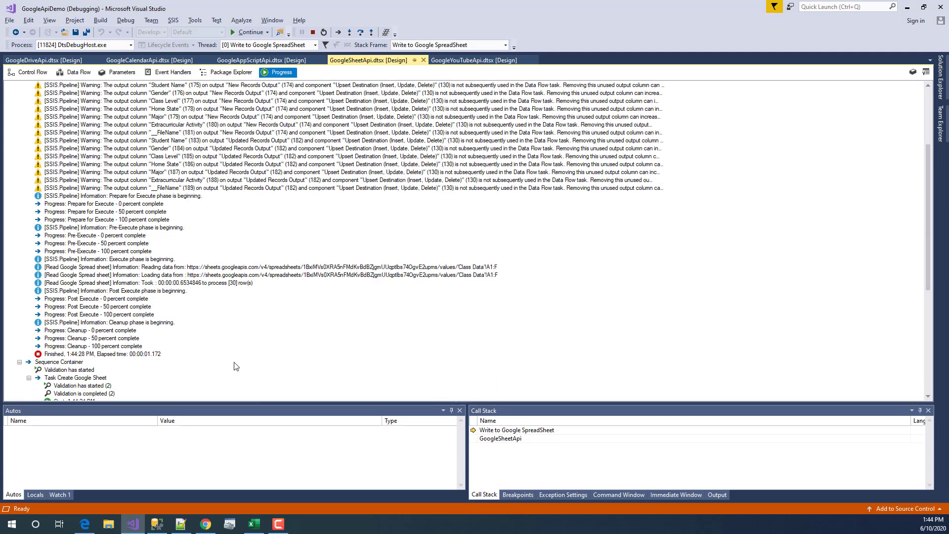
left_click(321, 275)
scroll(277, 331, "down", 3)
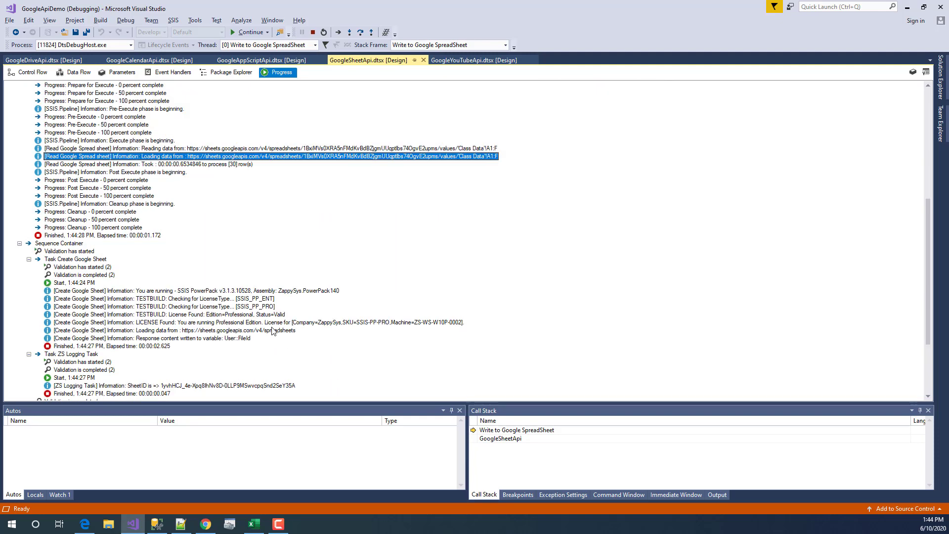
scroll(341, 329, "down", 4)
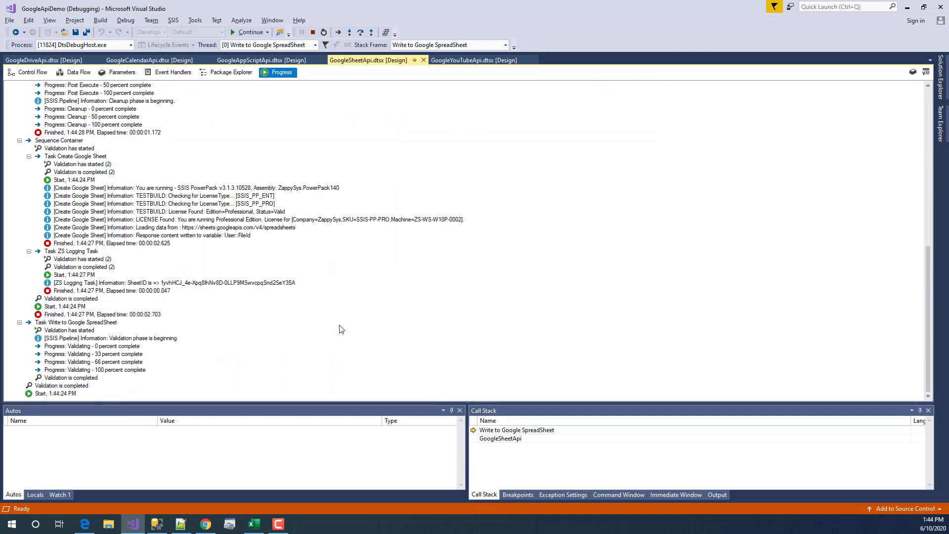
left_click(198, 283)
- Reload My Drive, open the empty MyWorkSheet1, then return to Visual Studio
key("alt+Tab")
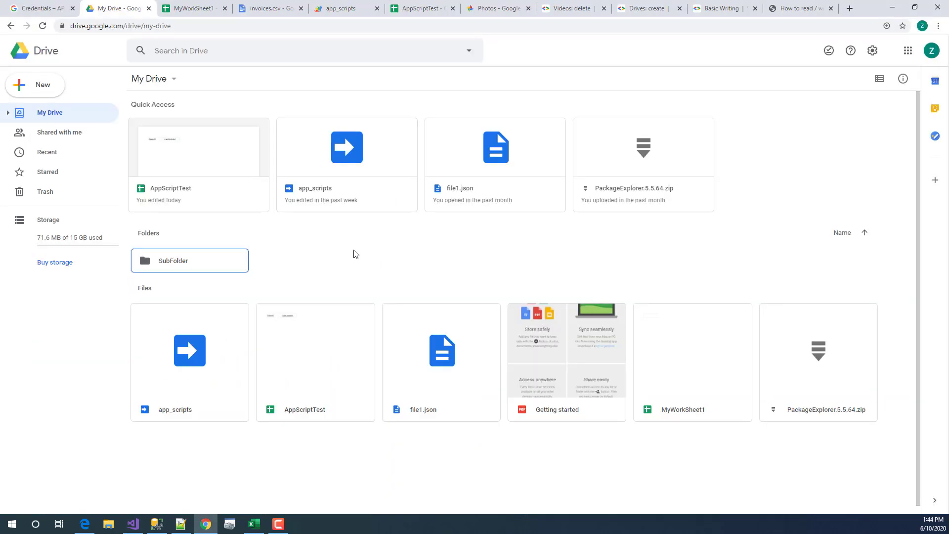
left_click(43, 26)
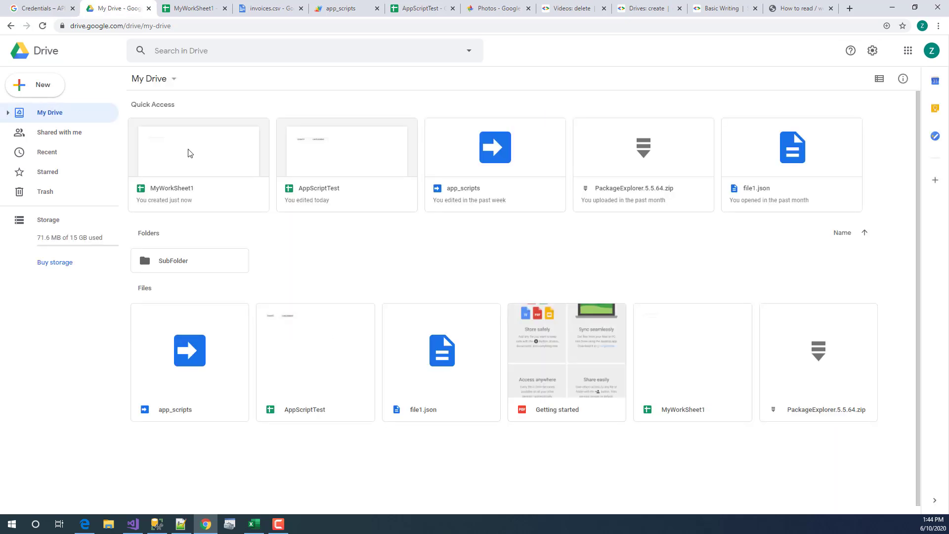
left_click(200, 162)
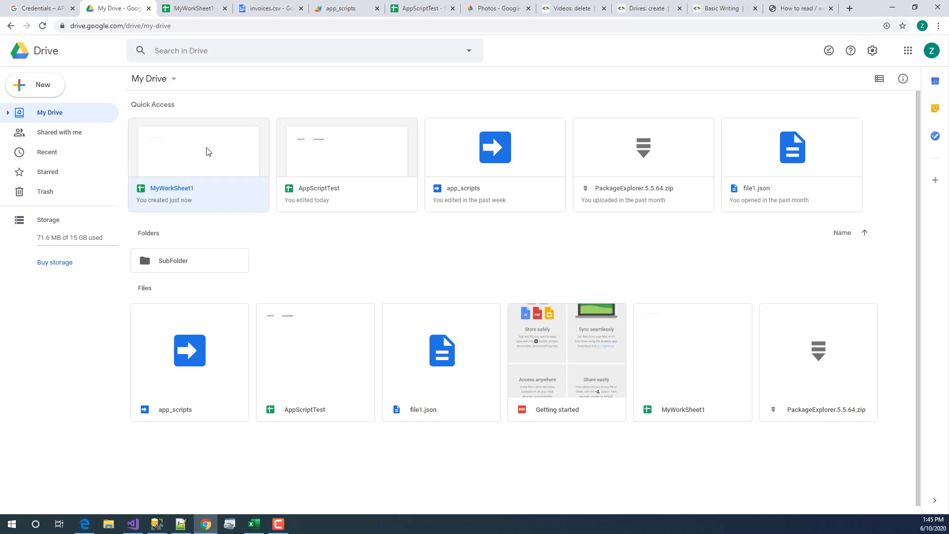
double_click(207, 152)
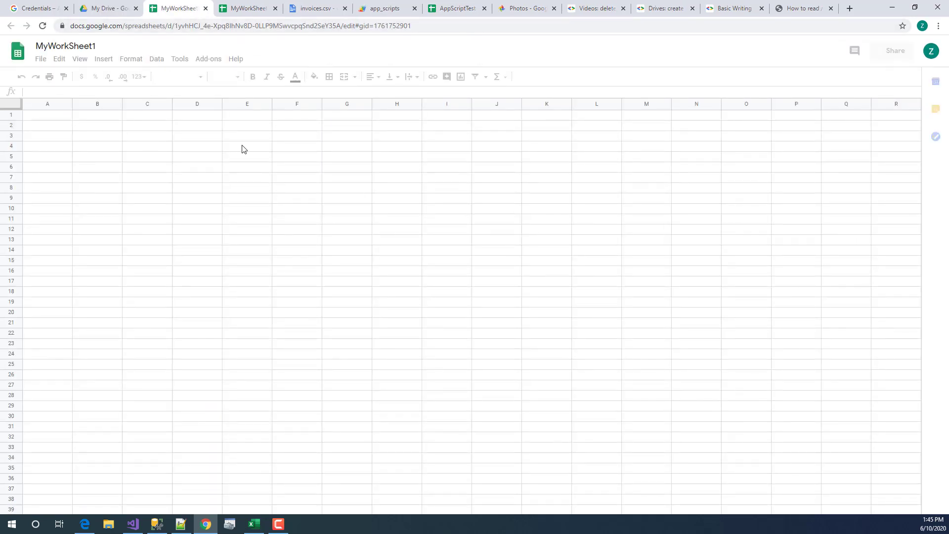
key("alt+Tab")
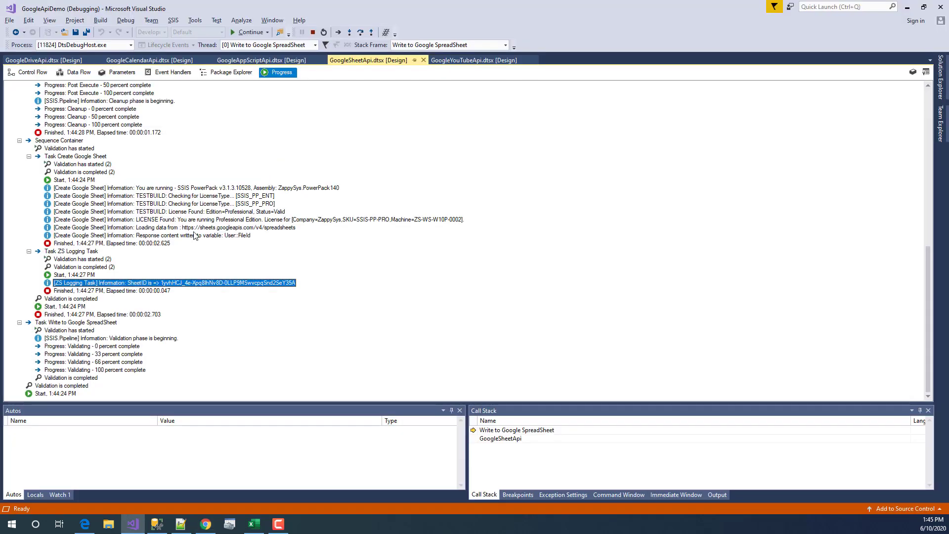
- Open the Write to Google SpreadSheet data flow and resume the paused package run
left_click(64, 73)
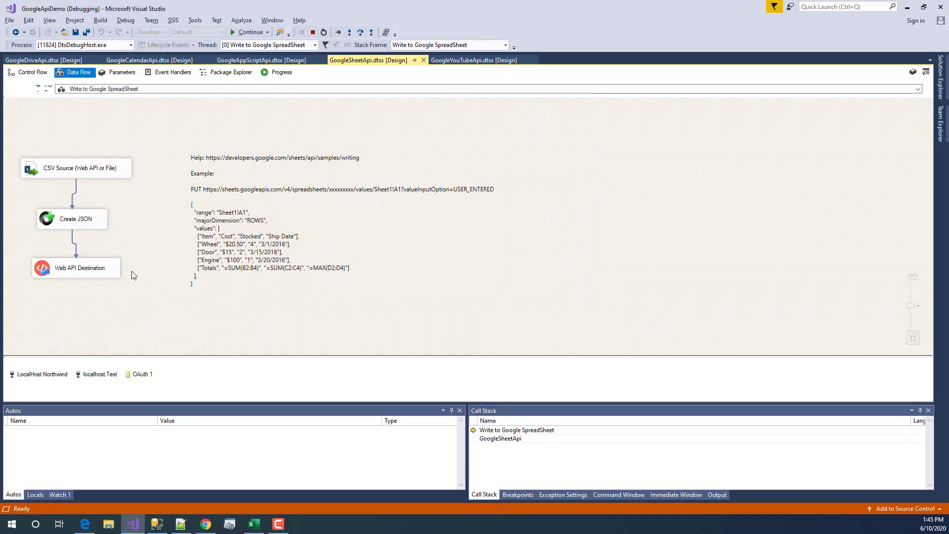
left_click(39, 72)
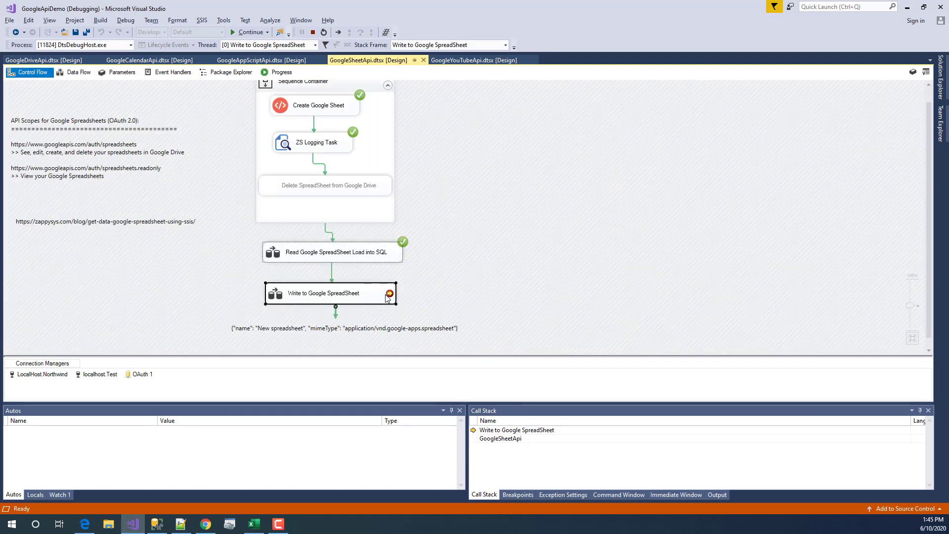
double_click(385, 298)
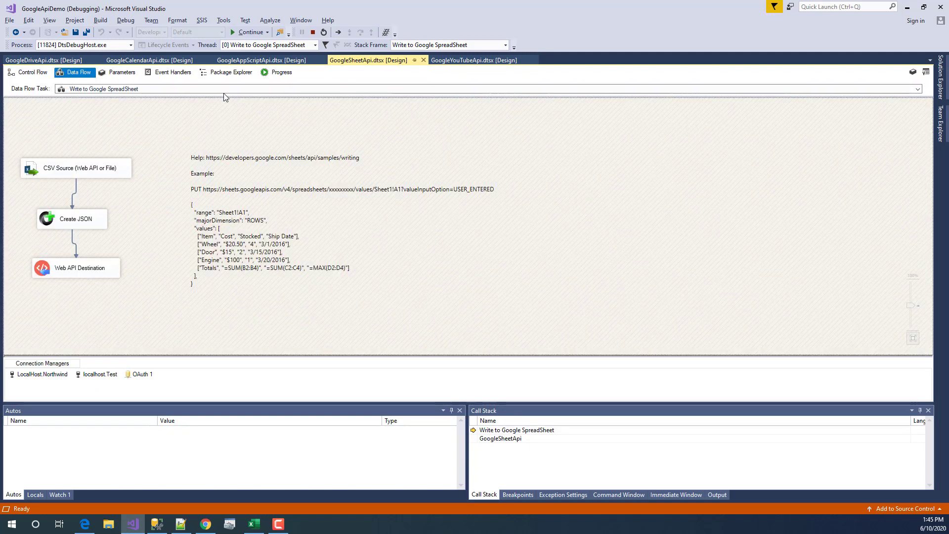
left_click(247, 32)
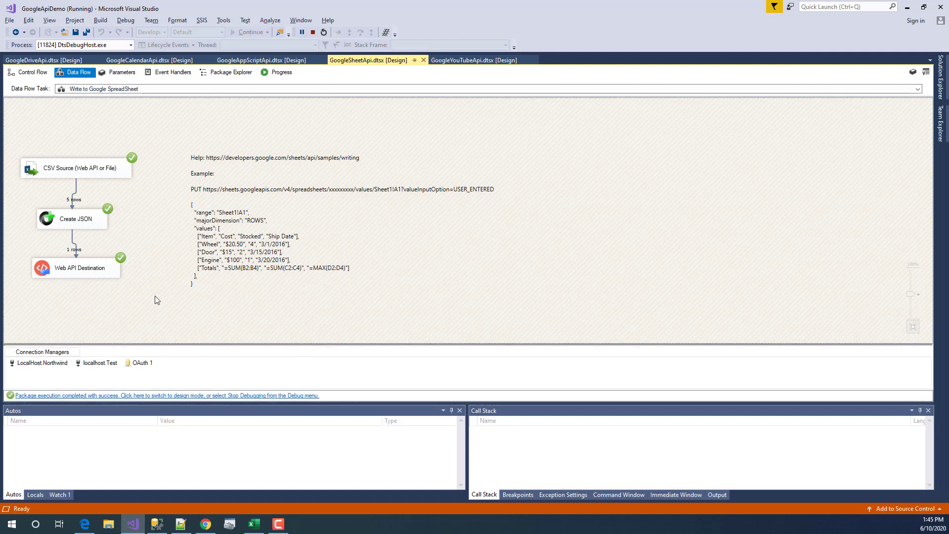
- Check the item rows A2:D5 written to MyWorkSheet1 in Chrome, then stop debugging
key("alt+Tab")
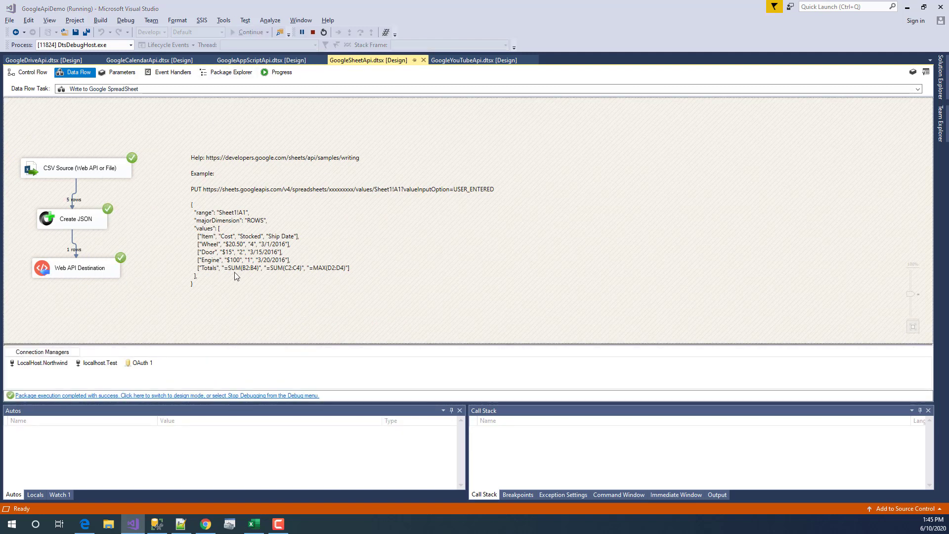
left_click_drag(37, 130, 207, 156)
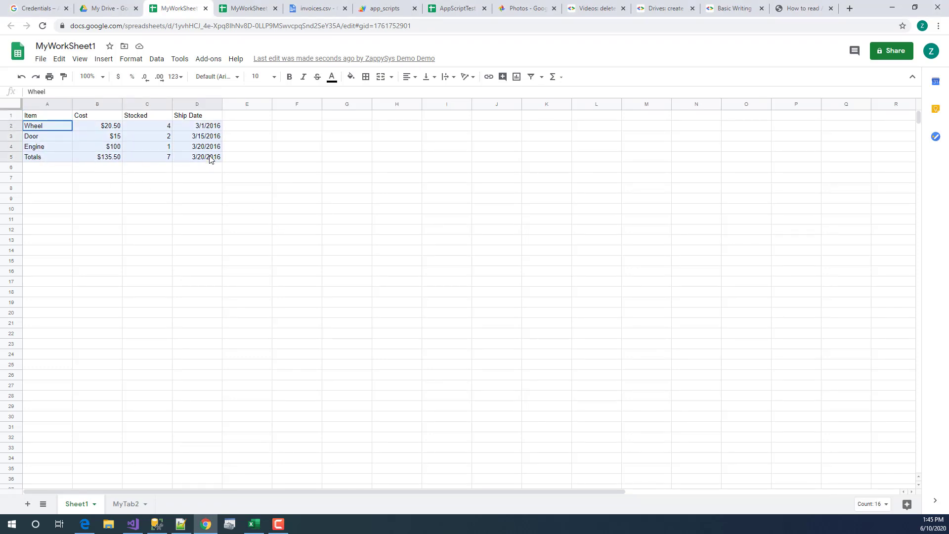
left_click(148, 198)
key("alt+Tab")
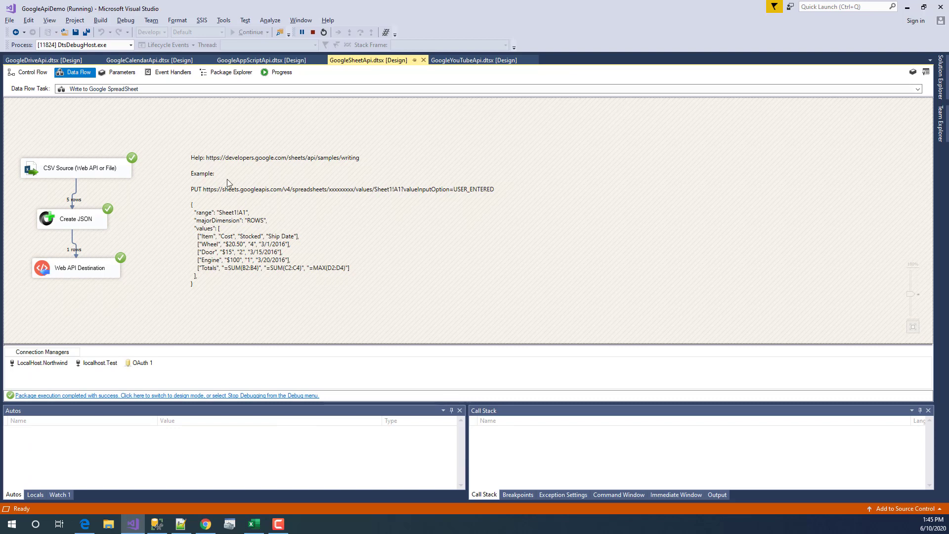
left_click(313, 33)
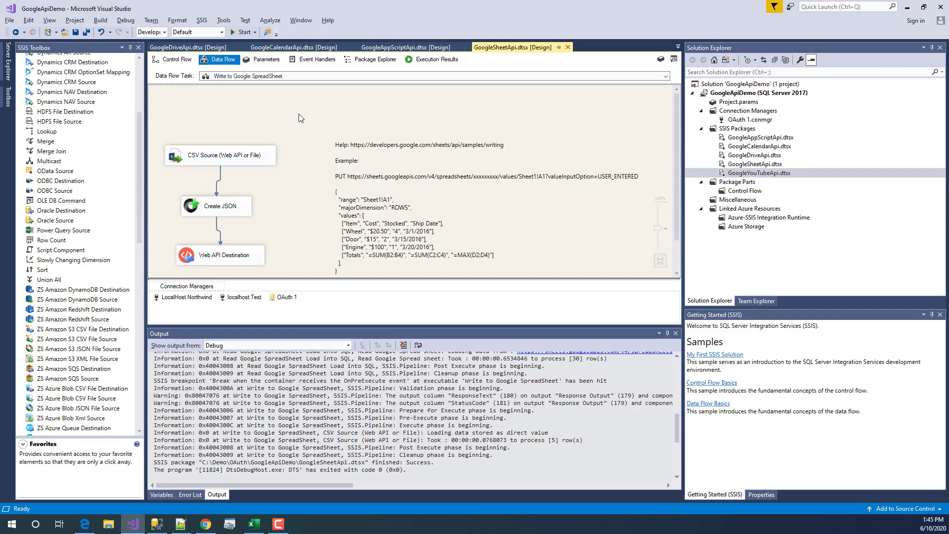
- Open the Read Google SpreadSheet Load into SQL data flow and its Read Google Spread sheet source
left_click(173, 59)
left_click(459, 97)
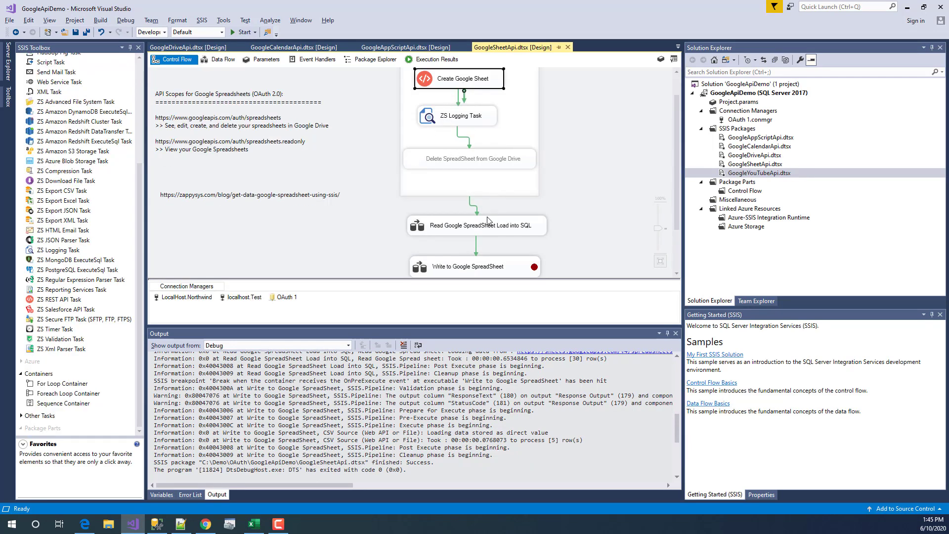
double_click(422, 232)
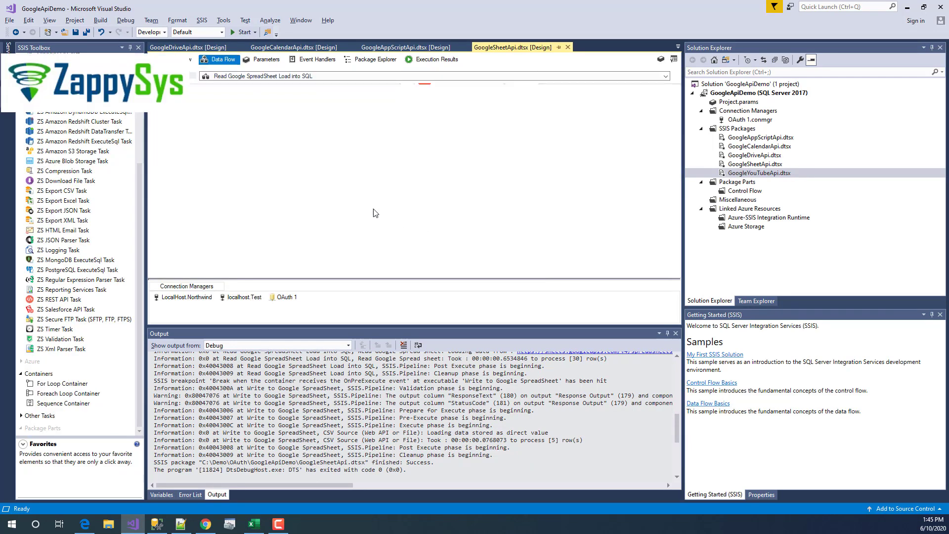
left_click(212, 123)
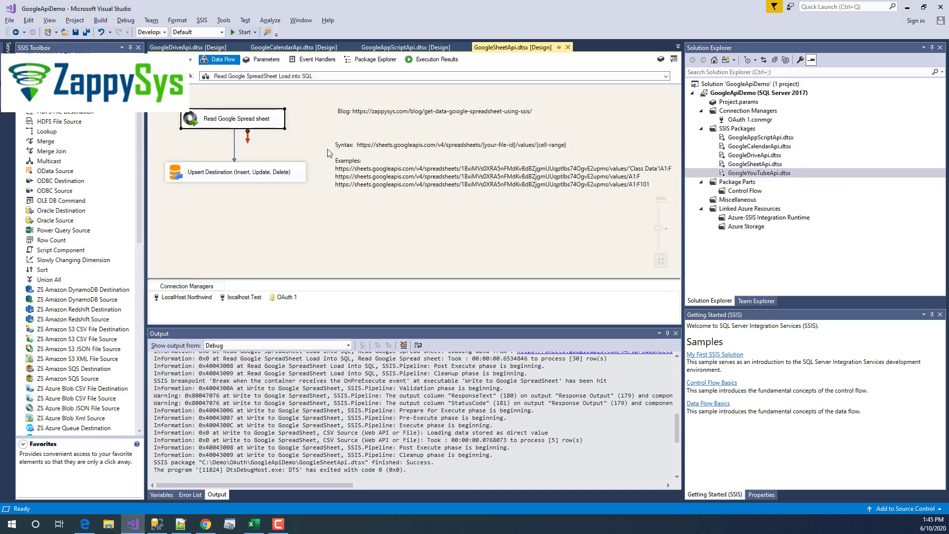
double_click(192, 121)
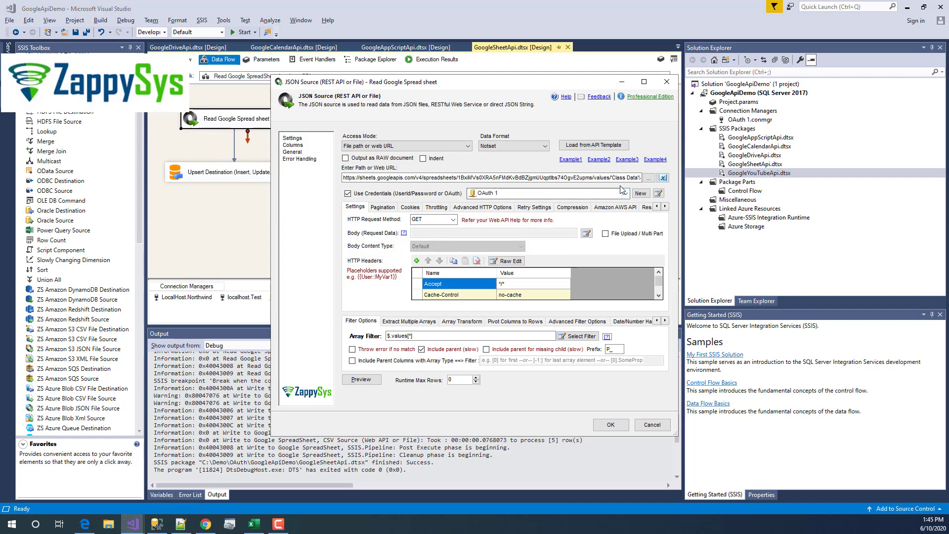
- Review the spreadsheet id and the annotation's example URLs with sheet Class Data and A1:F ranges
left_click(458, 177)
left_click_drag(468, 177, 595, 179)
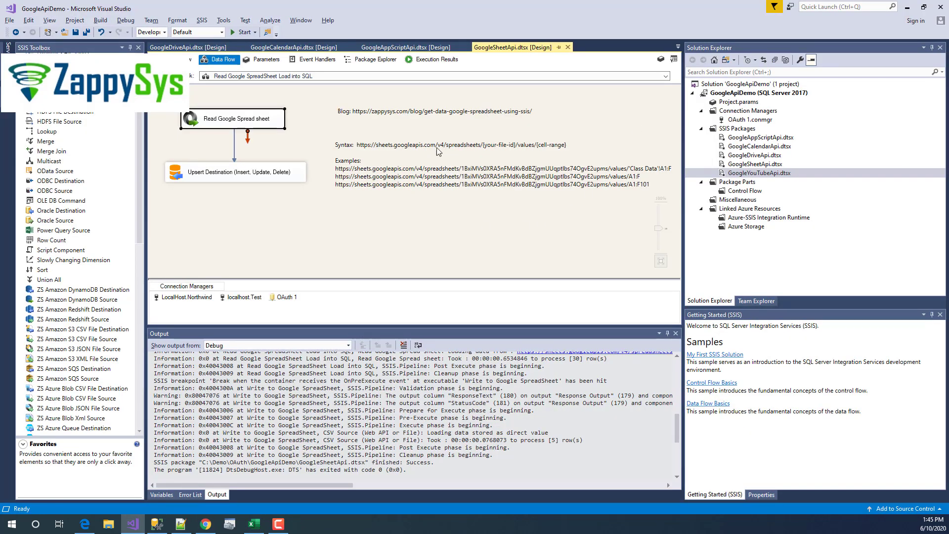
left_click(562, 174)
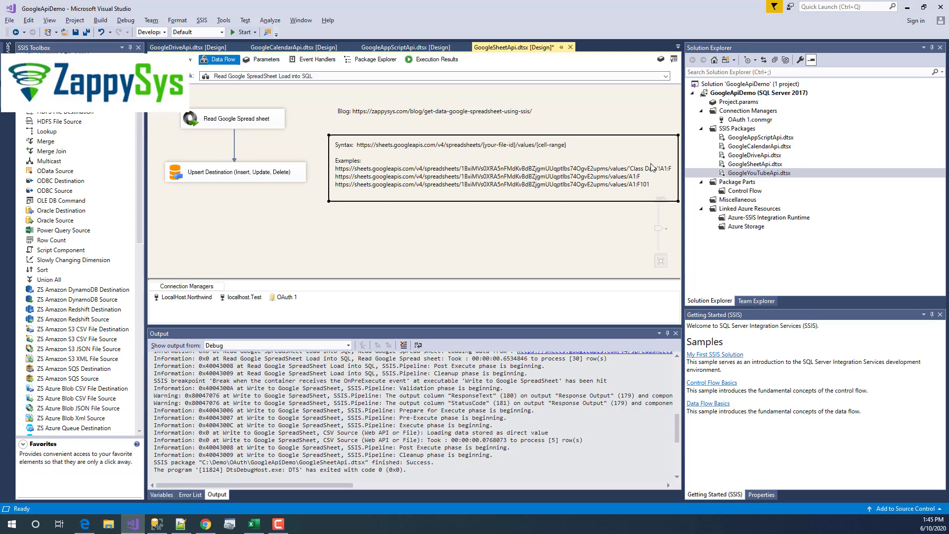
left_click_drag(684, 248, 792, 261)
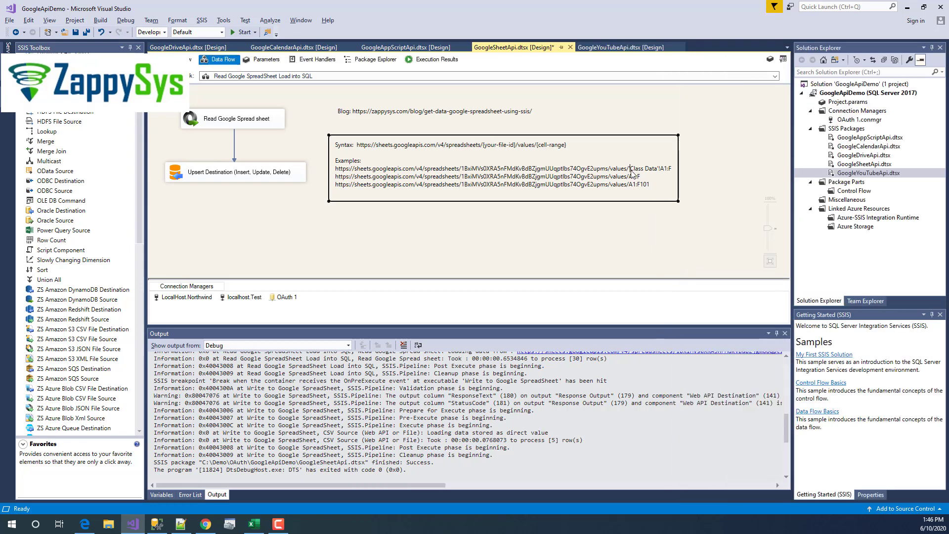
left_click_drag(631, 171, 673, 171)
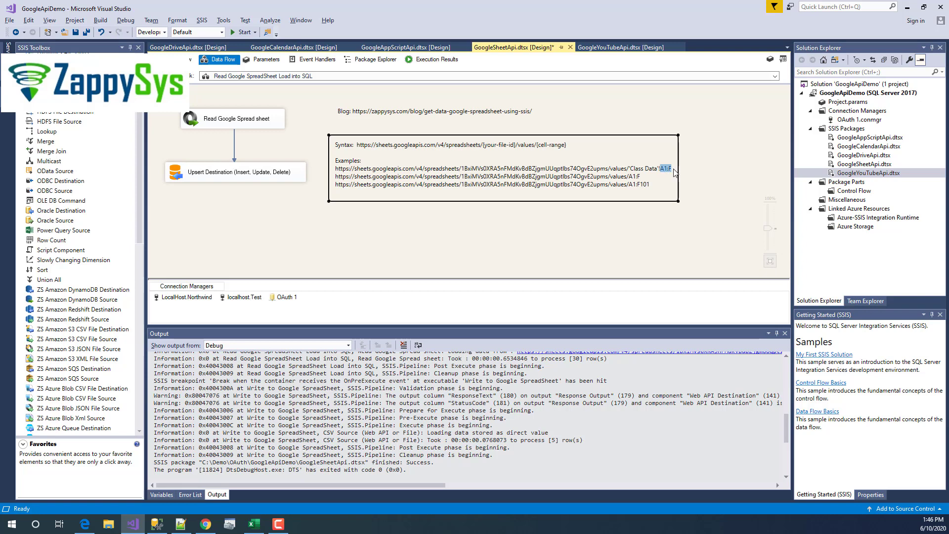
left_click(640, 178)
left_click_drag(629, 176, 641, 178)
left_click_drag(629, 177, 637, 180)
left_click(637, 176)
left_click_drag(630, 184, 636, 185)
left_click(640, 189)
- Reopen the Read Google Spread sheet source settings
left_click(624, 256)
left_click(239, 114)
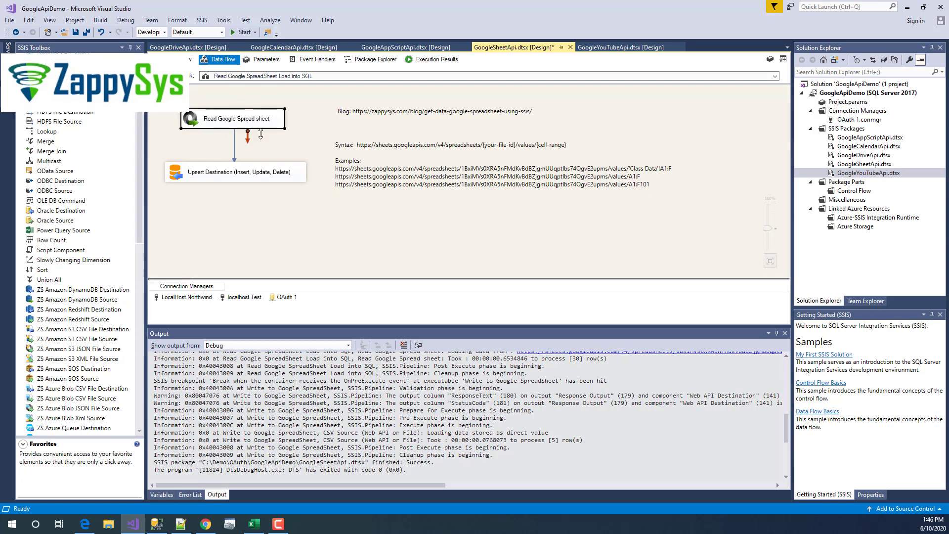
double_click(239, 114)
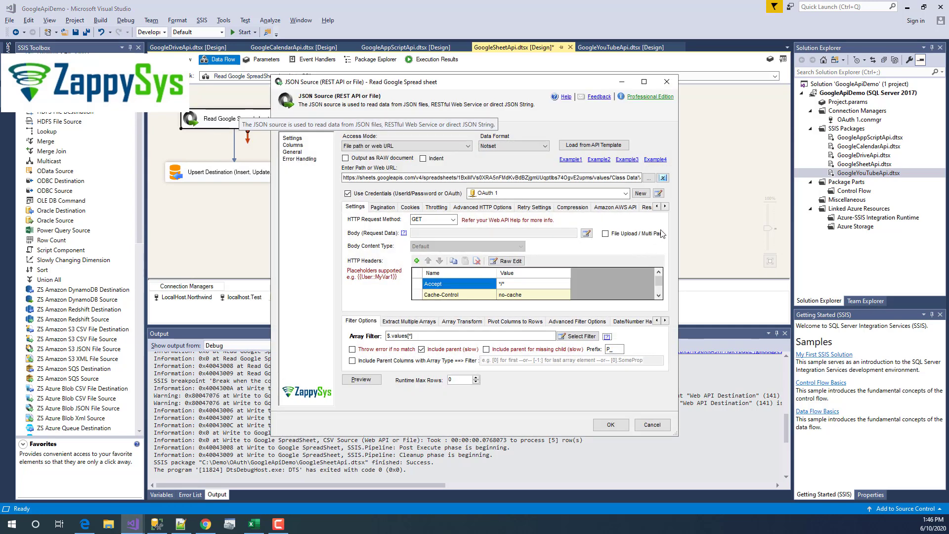
- Inspect the request URL's Class Data sheet name and A1:F range in an enlarged editor
left_click(658, 194)
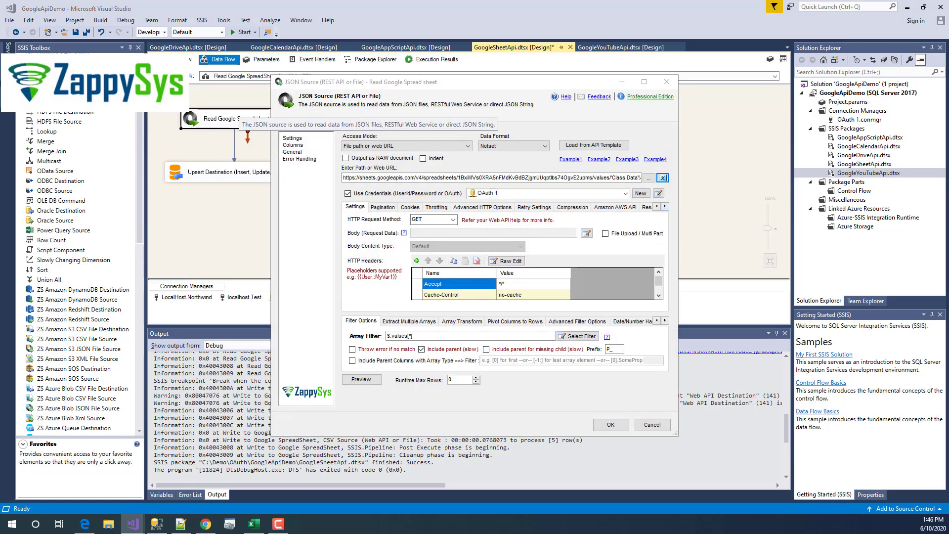
left_click_drag(790, 423, 305, 207)
left_click(414, 206)
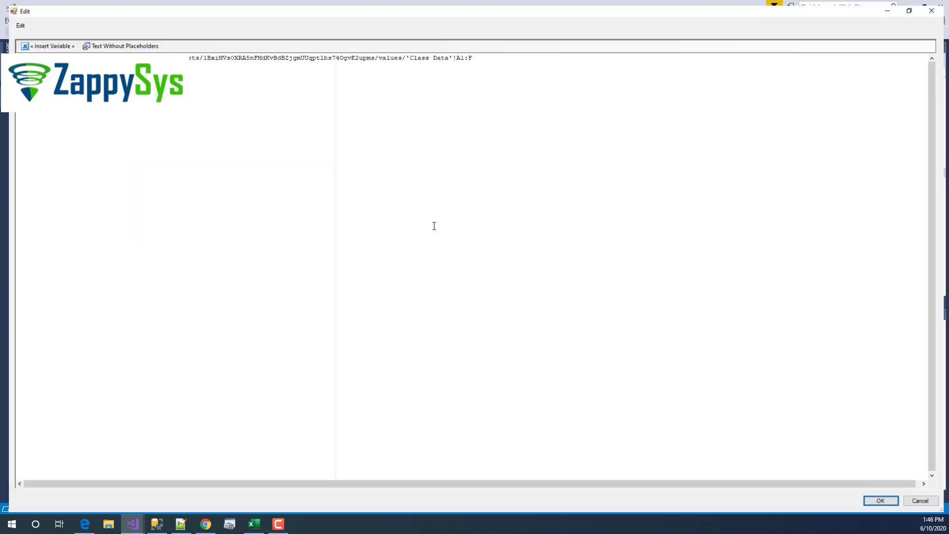
left_click_drag(411, 52, 469, 53)
left_click(469, 56)
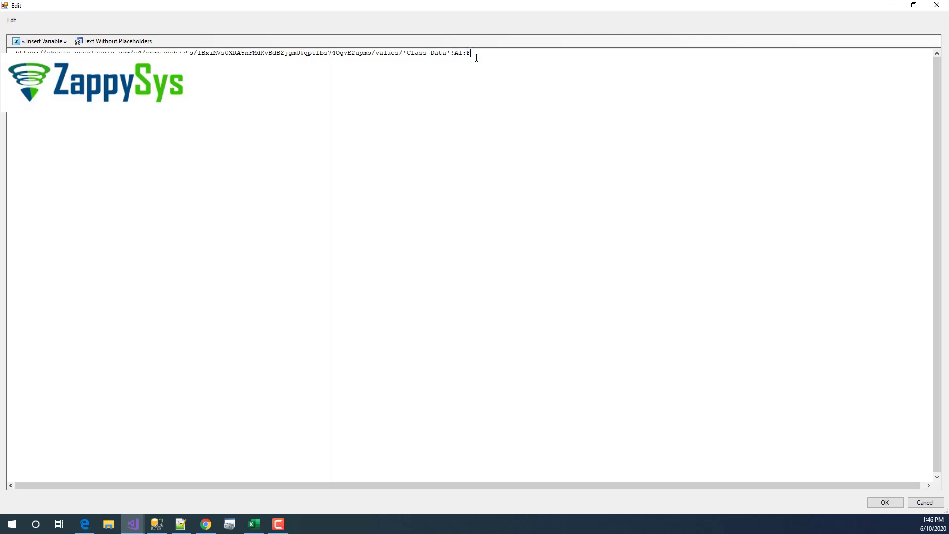
left_click(924, 502)
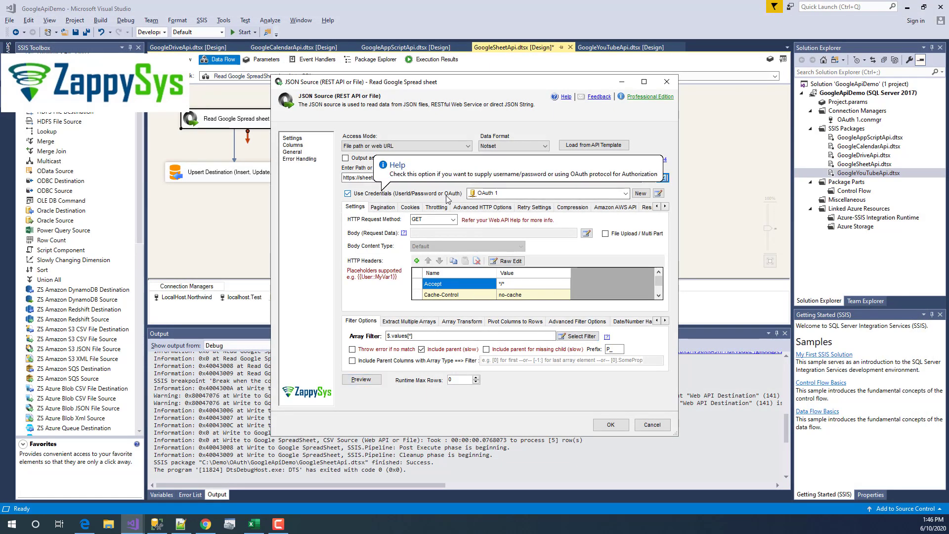
- Use the OAuth 1 connection and set the array filter to $.values[*]
left_click(533, 199)
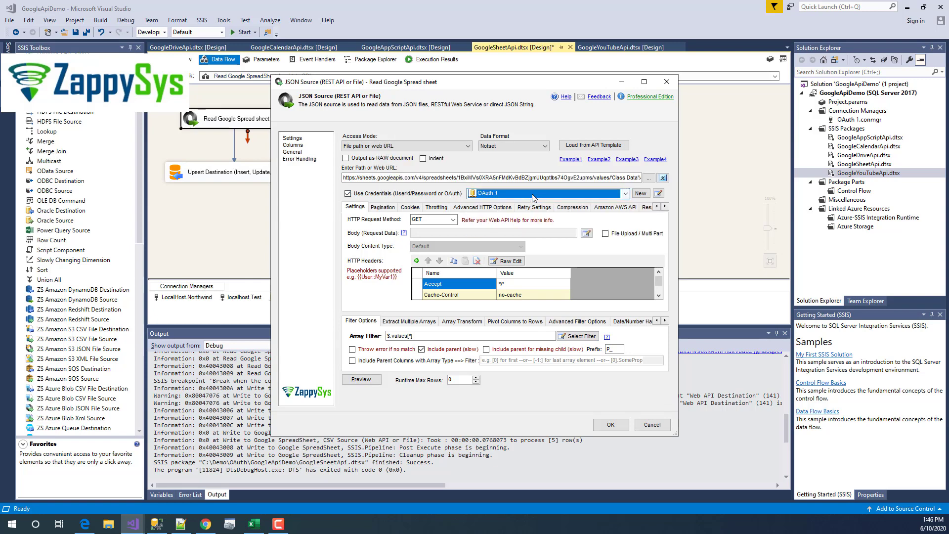
left_click(534, 207)
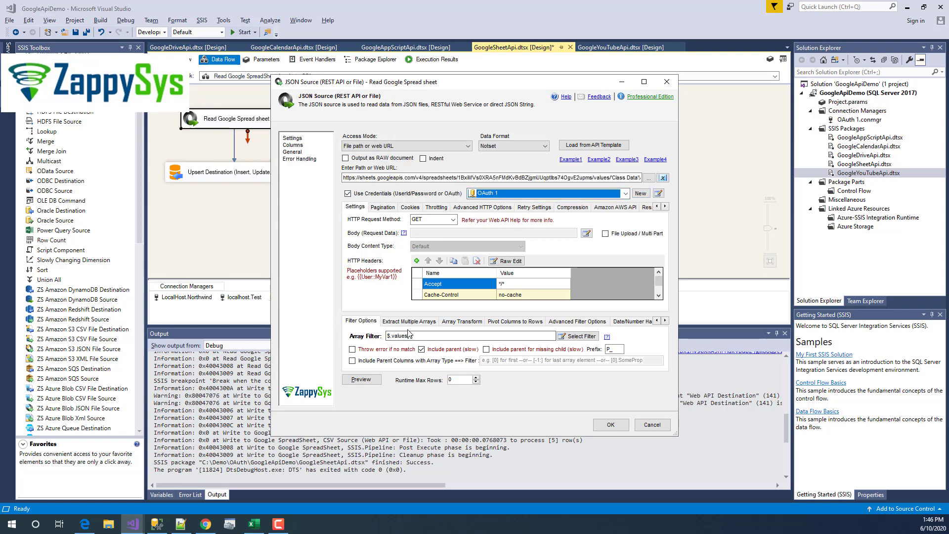
left_click(587, 336)
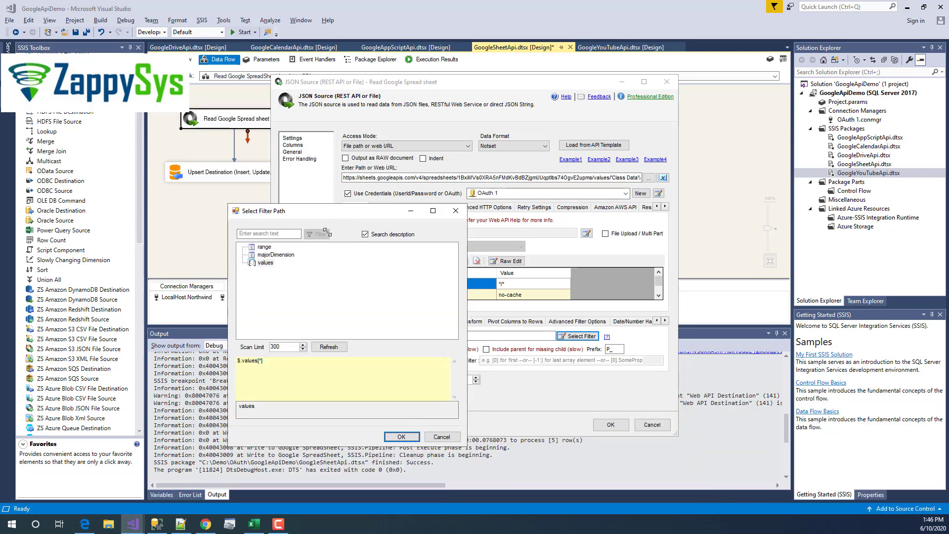
left_click(259, 264)
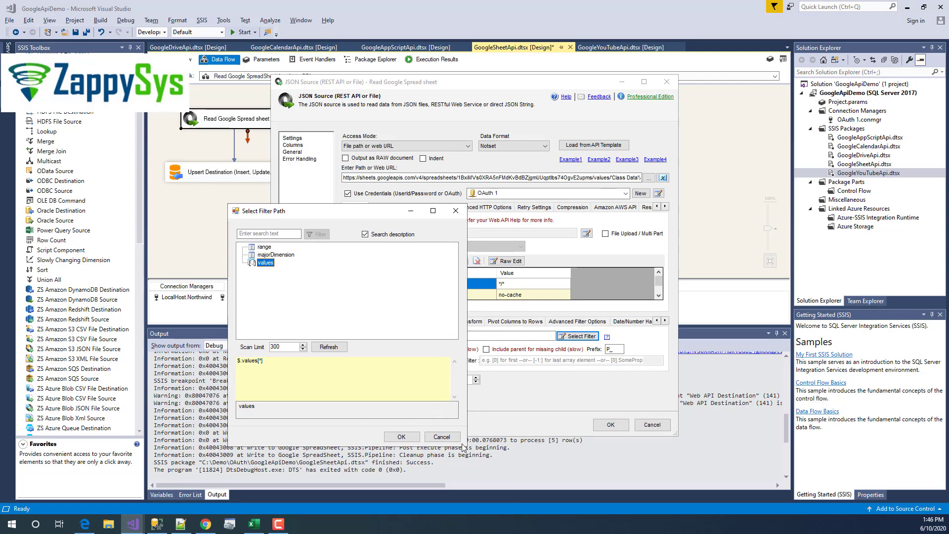
left_click(401, 437)
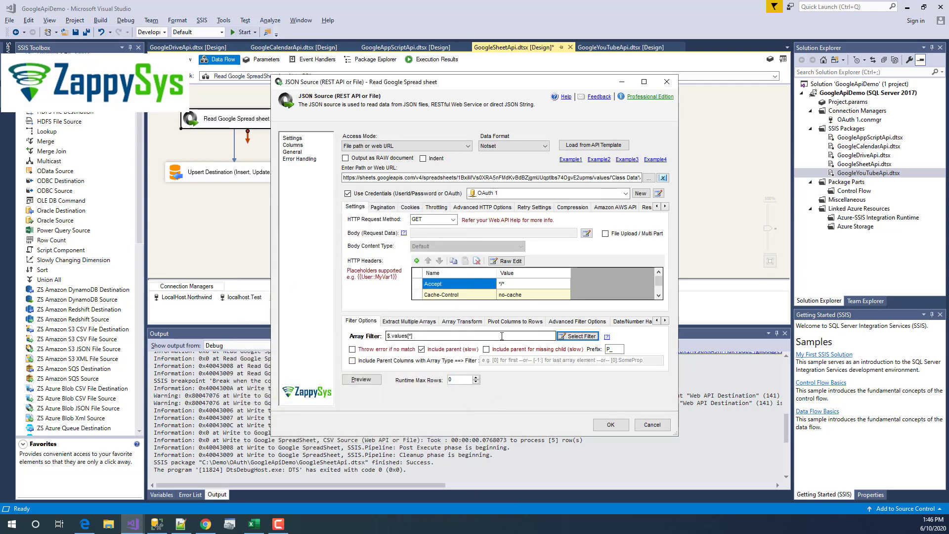
- Set Array Transform to Column less array with First line has column names, clearing sample names
left_click(447, 322)
left_click(444, 336)
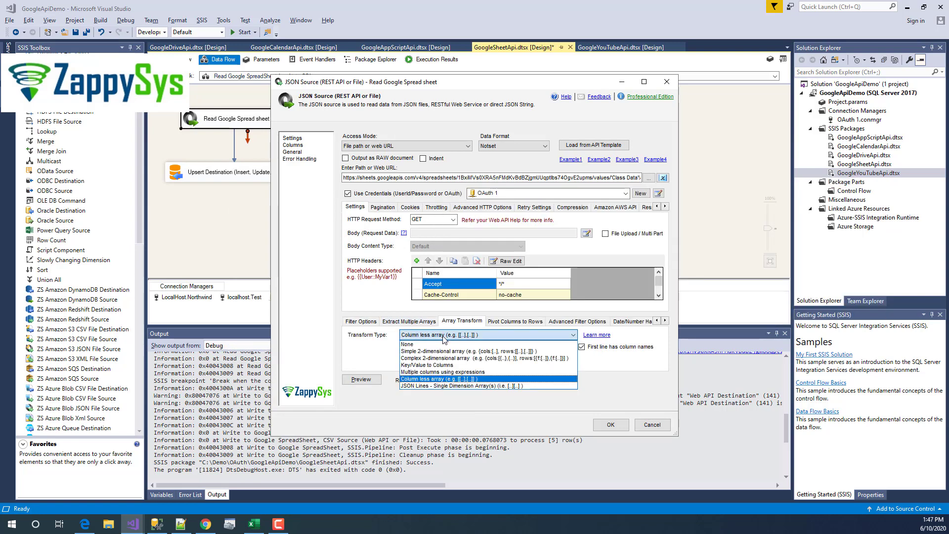
left_click(439, 379)
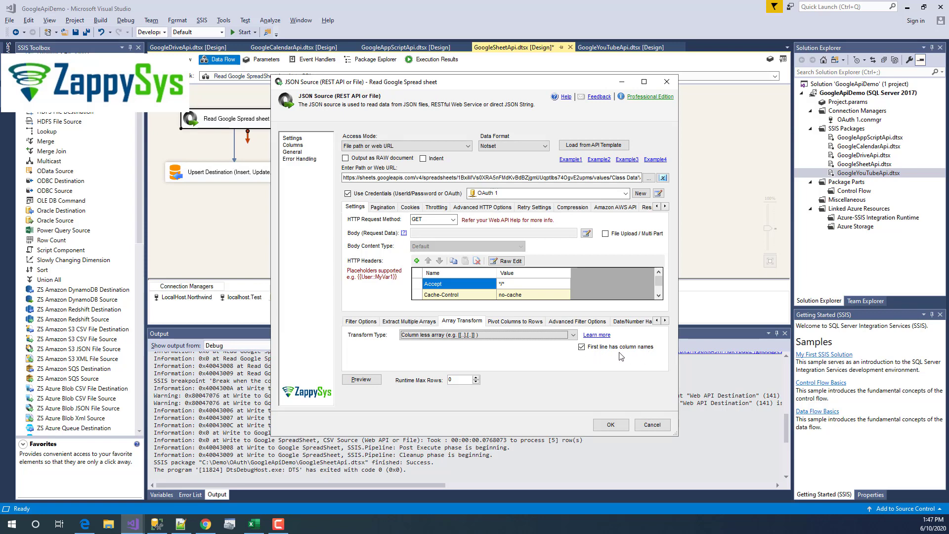
left_click(581, 346)
left_click(465, 347)
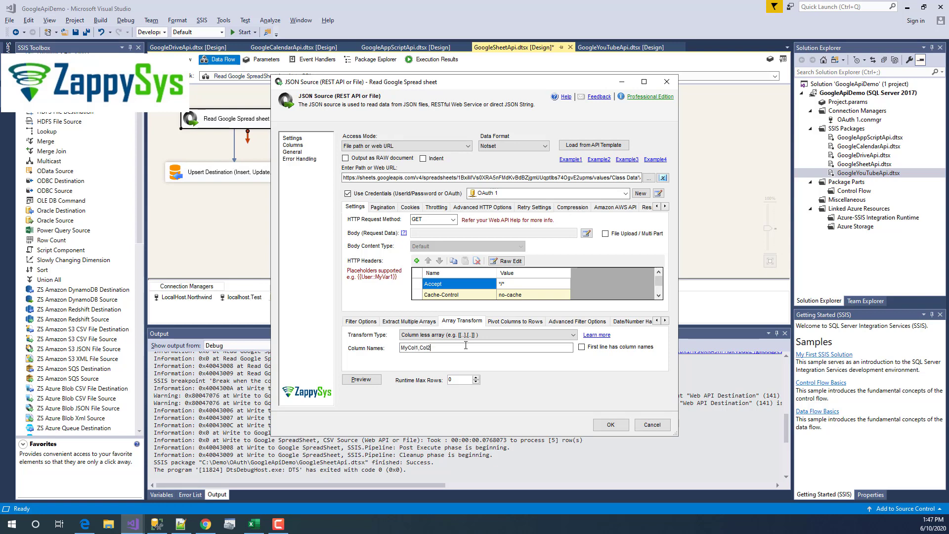
key("ctrl+a")
key("BackSpace")
left_click(602, 348)
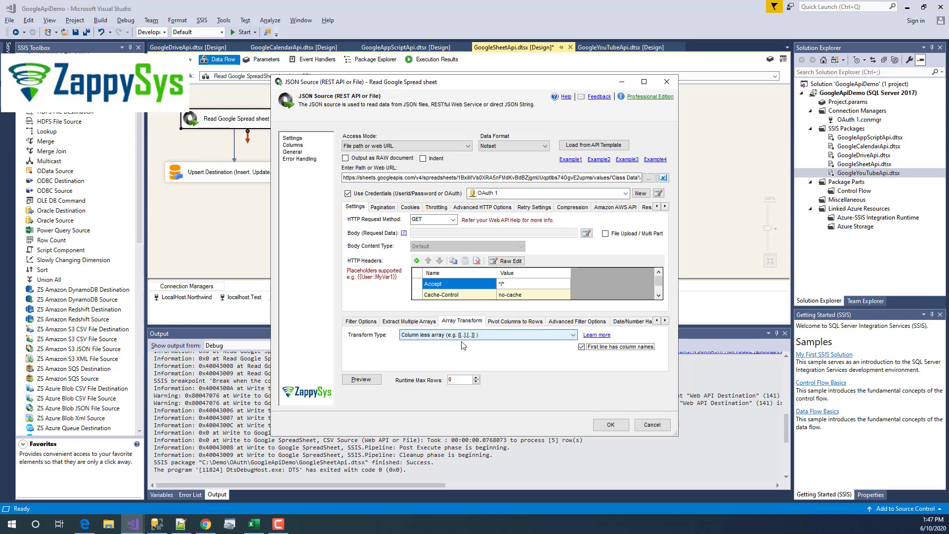
- Preview the student rows across all columns, then go to Columns and accept the metadata reset
left_click(375, 381)
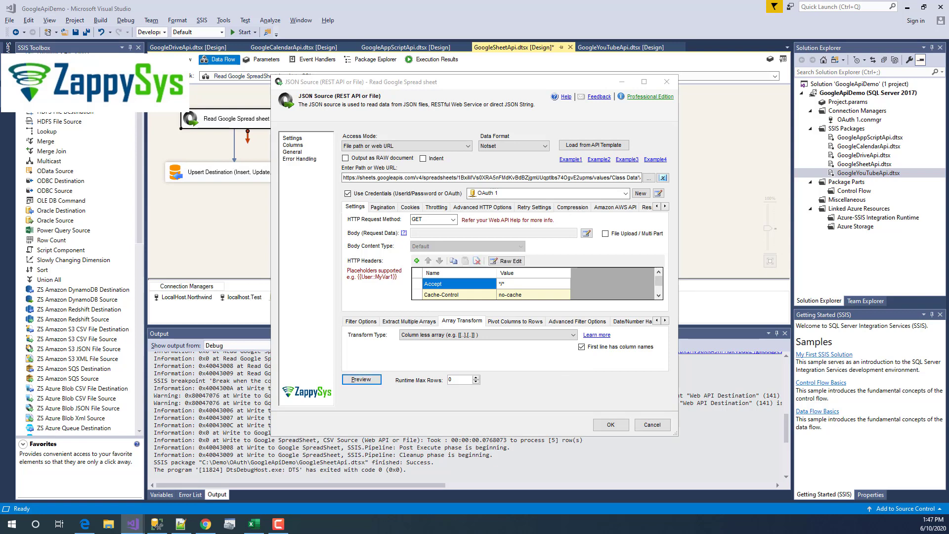
left_click_drag(351, 241, 279, 124)
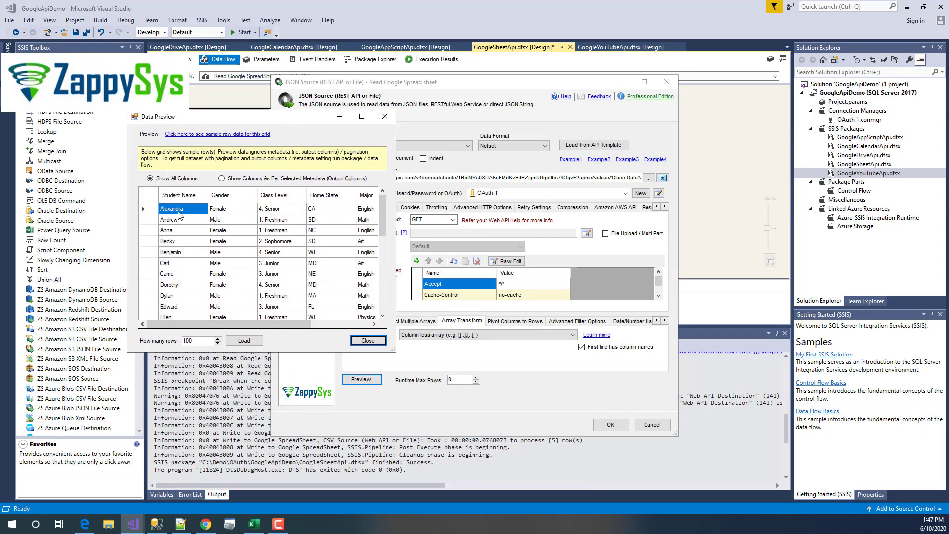
left_click_drag(394, 350, 689, 344)
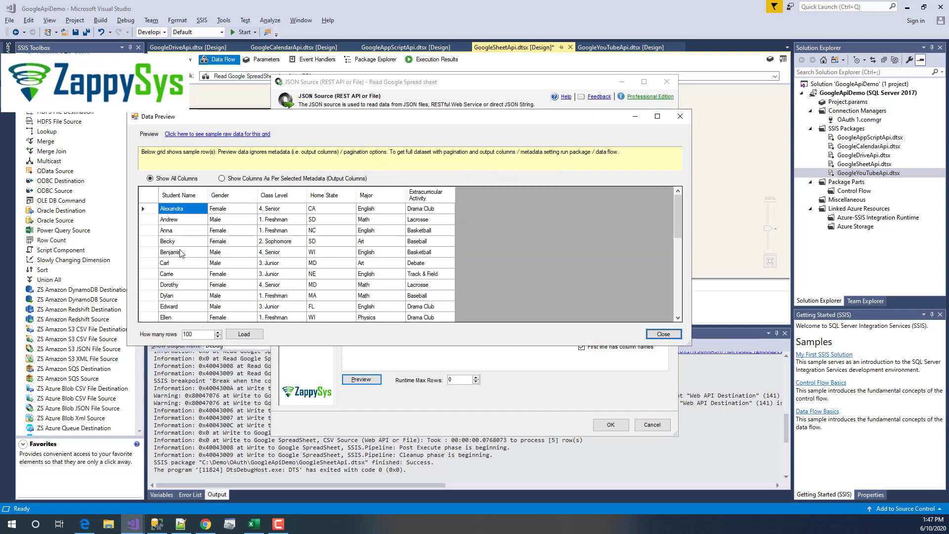
left_click(664, 334)
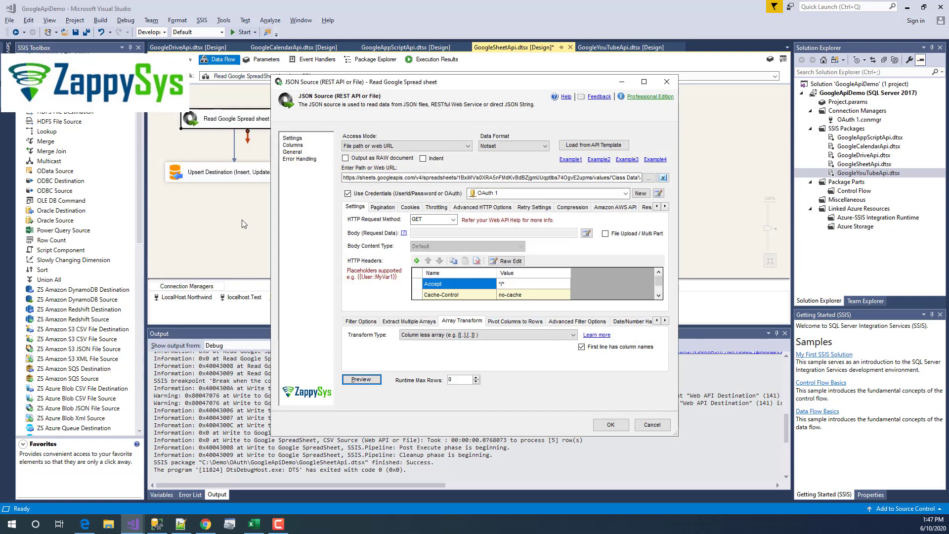
left_click(306, 146)
left_click(510, 306)
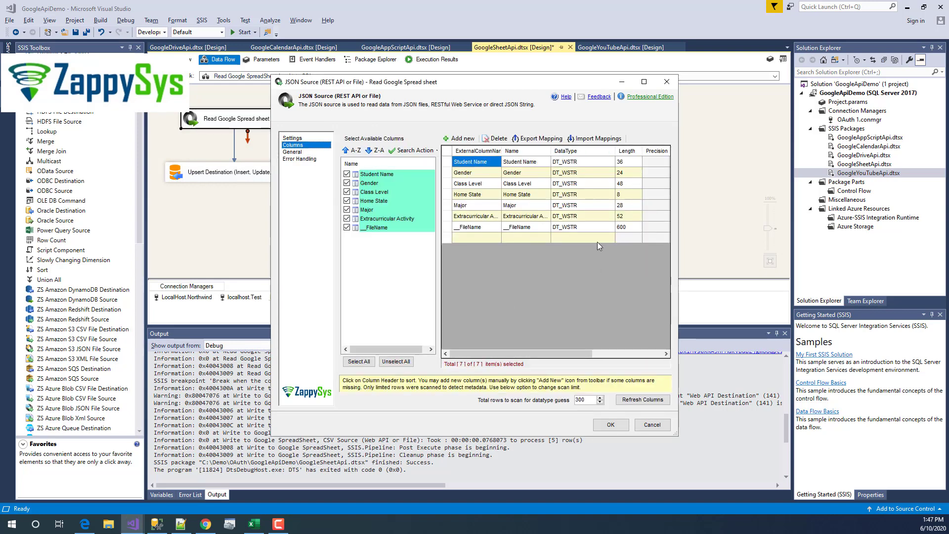
- Inspect the column settings, including the rows-to-scan value of 300
left_click(641, 354)
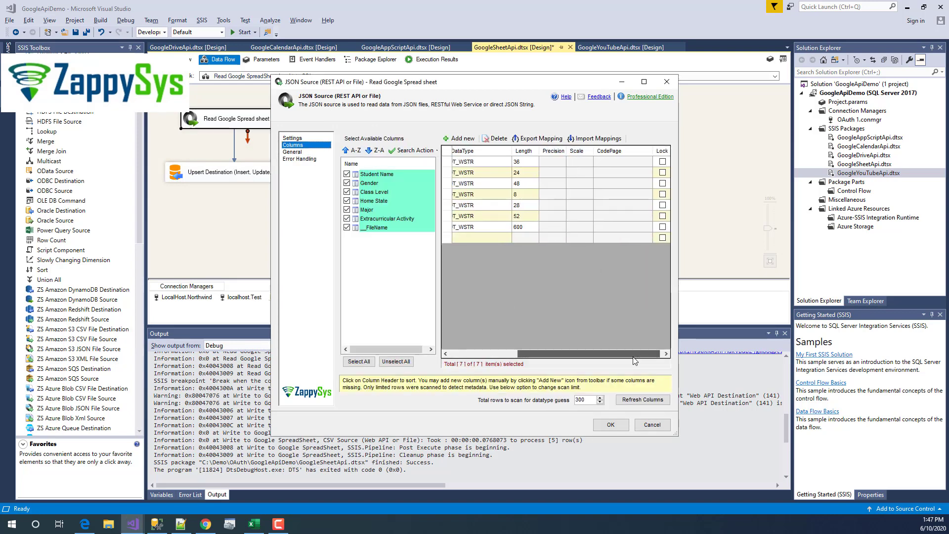
left_click_drag(641, 355, 639, 355)
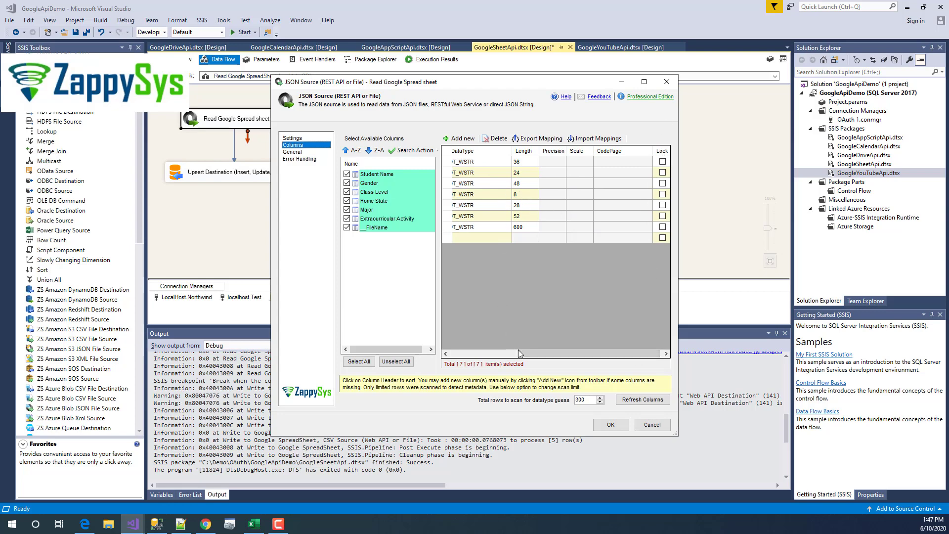
mouse_move(518, 352)
left_mouse_down()
mouse_move(453, 352)
mouse_move(504, 353)
left_mouse_up()
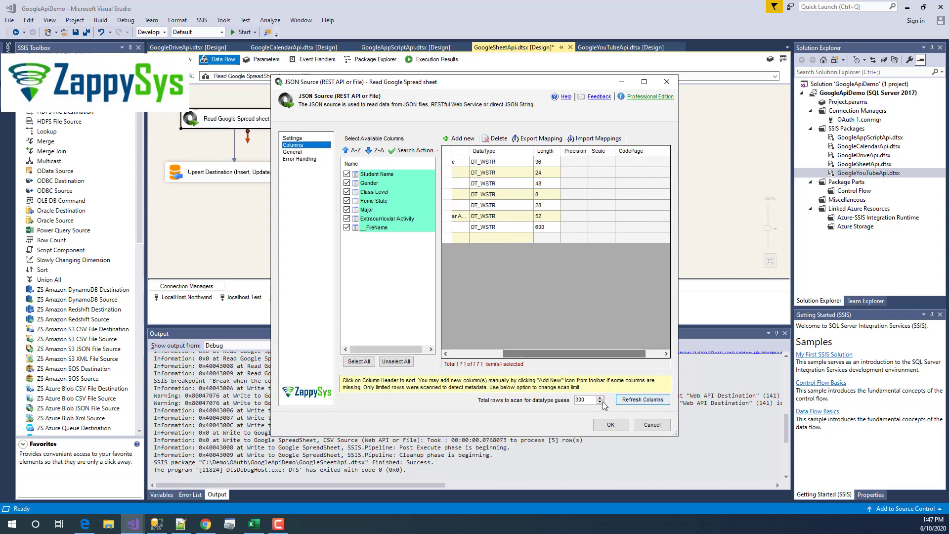
left_click_drag(588, 400, 525, 385)
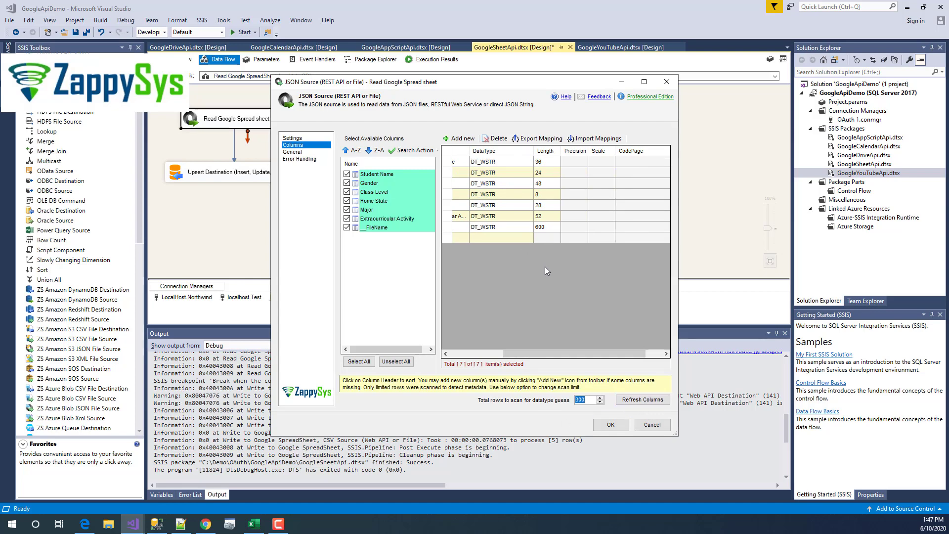
left_click_drag(559, 353, 576, 355)
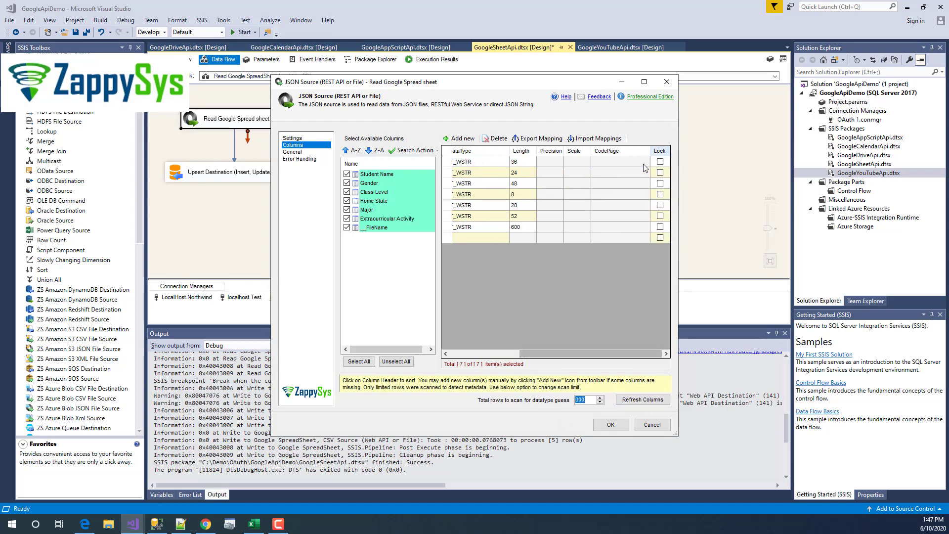
- Toggle the Lock boxes on the Student Name and Home State columns to leave them unlocked
left_click(659, 163)
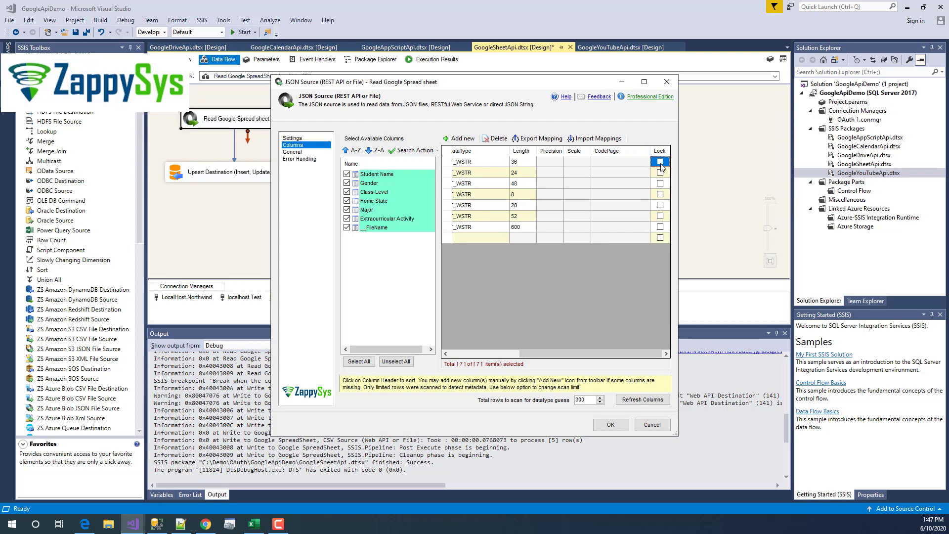
left_click(660, 195)
left_click(659, 195)
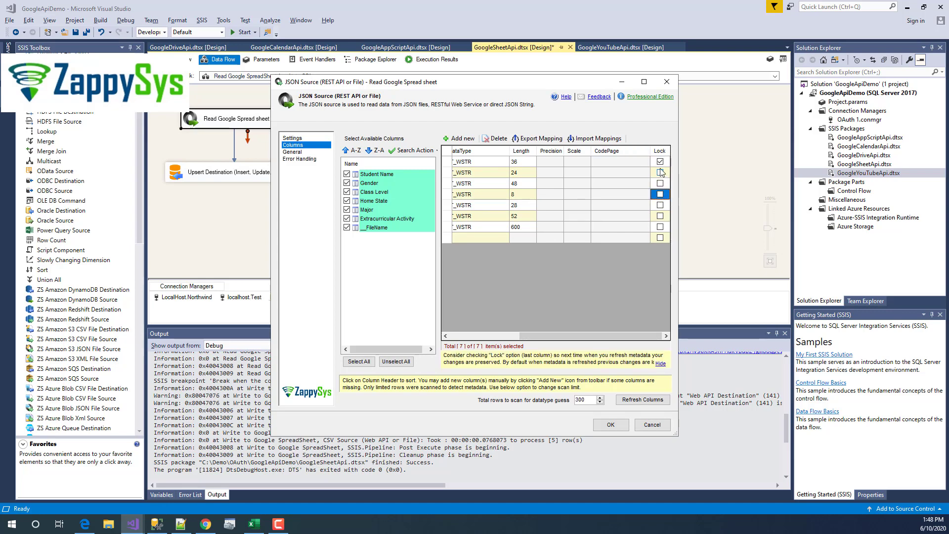
left_click(660, 161)
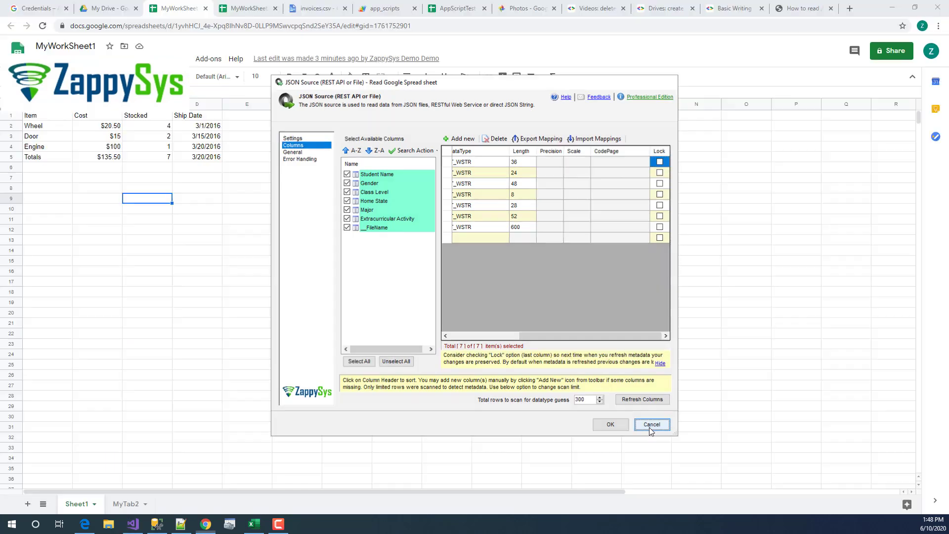
- Return to the data flow and view the JSON source component's description
left_click(892, 9)
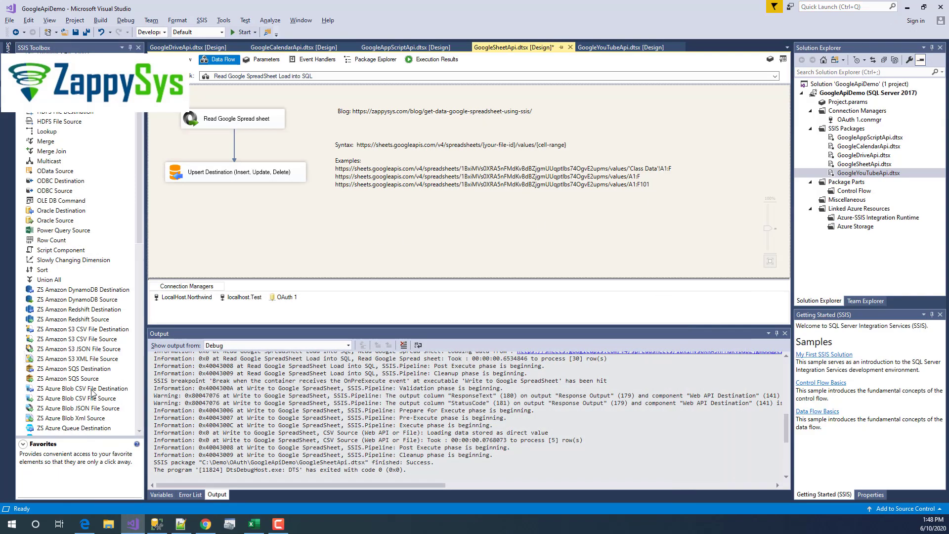
scroll(94, 393, "down", 10)
left_click(79, 311)
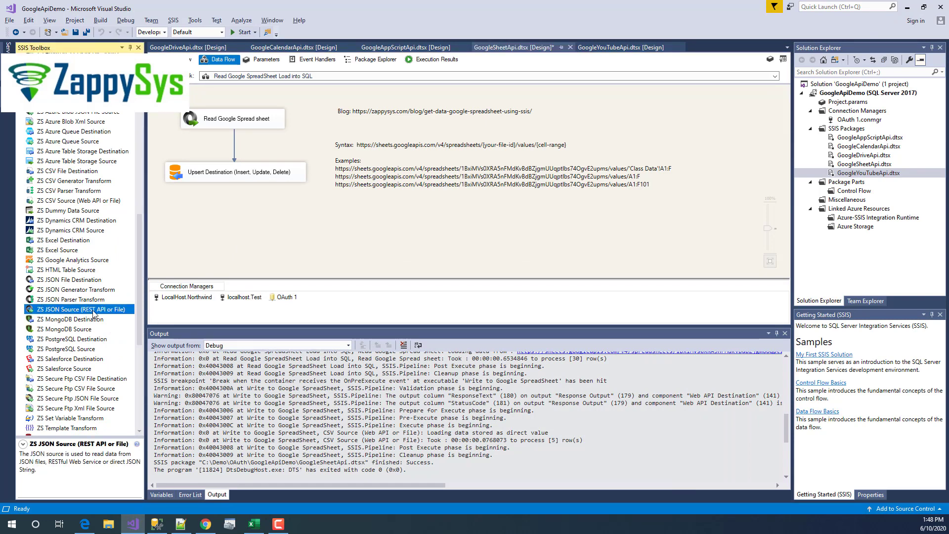
left_click(255, 119)
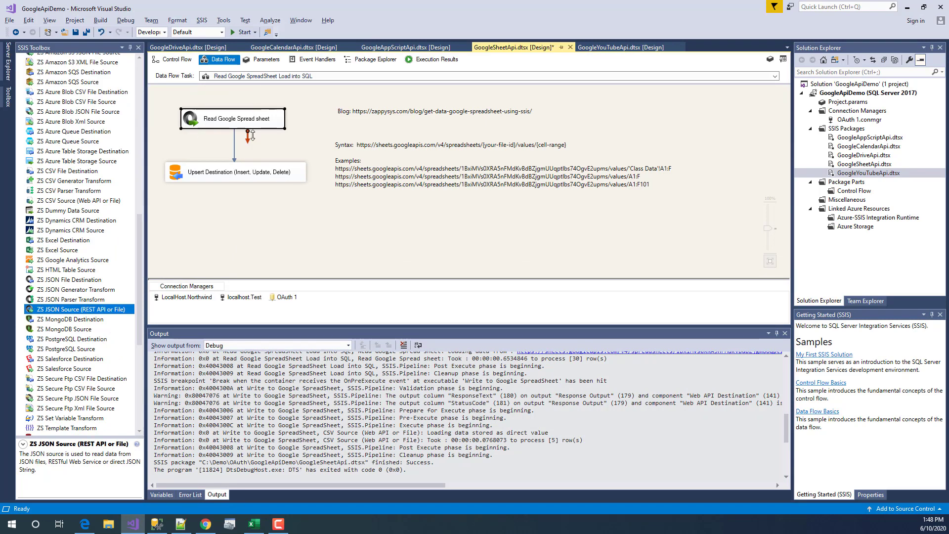
- Read the Upsert Destination description and open its editor
left_click(231, 179)
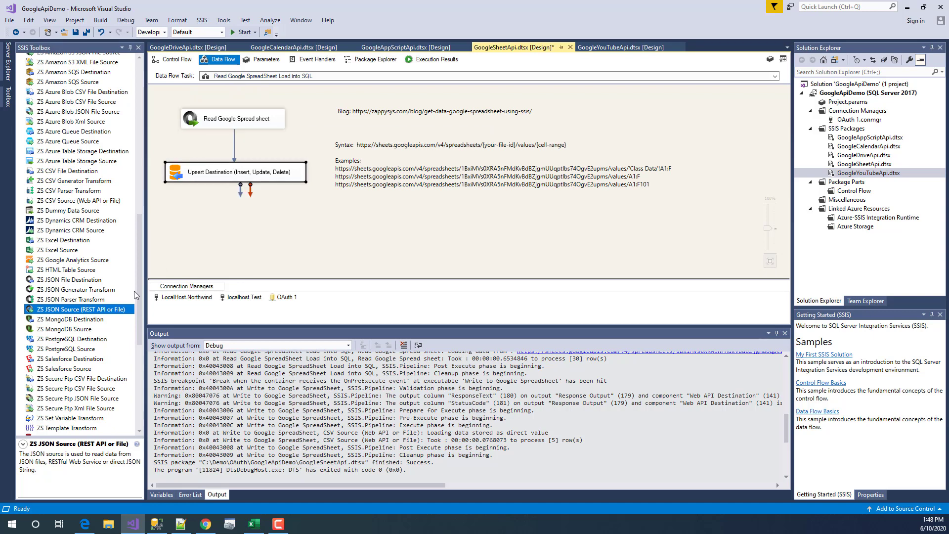
left_click_drag(139, 291, 140, 367)
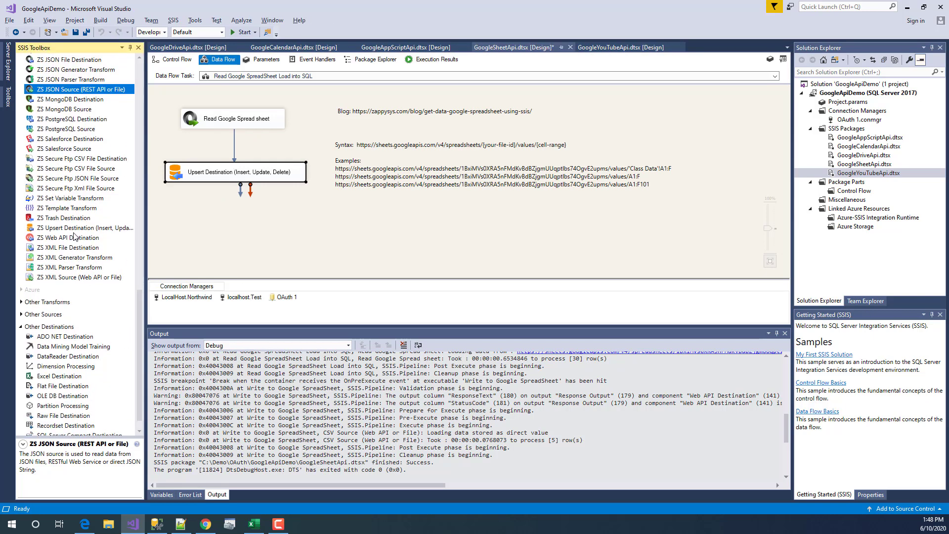
left_click(71, 228)
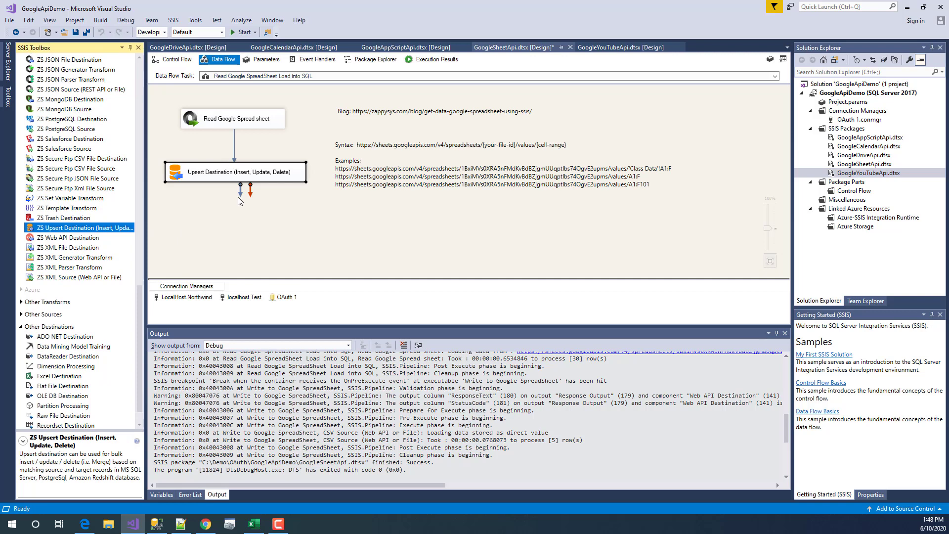
left_click(226, 216)
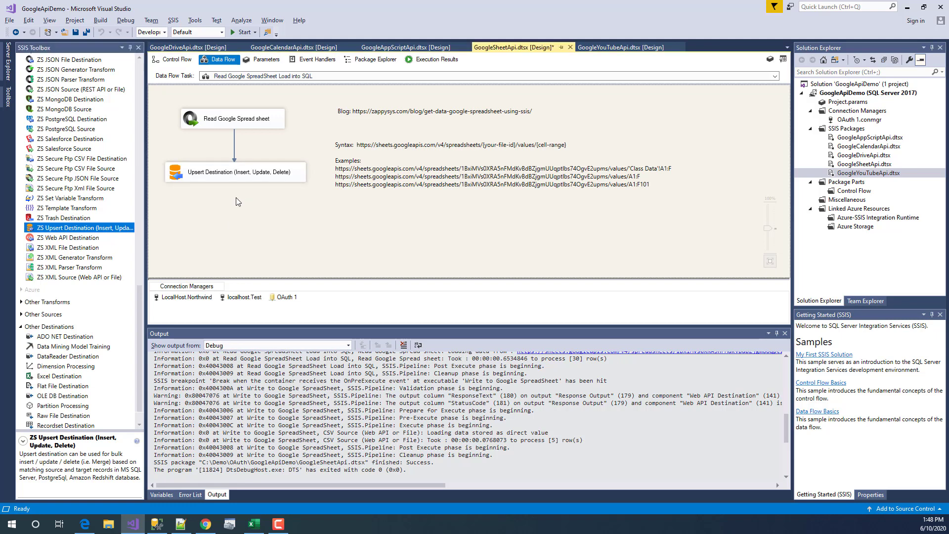
left_click(245, 174)
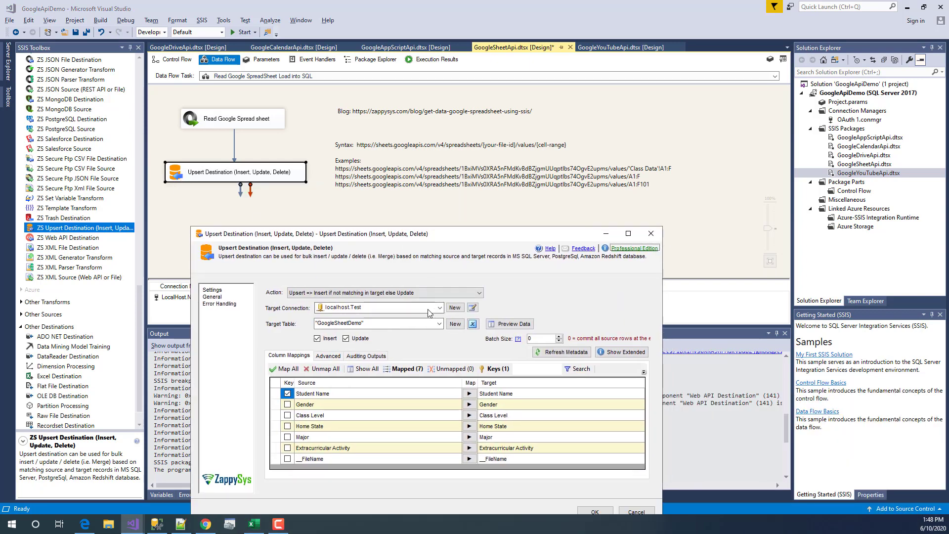
- Keep localhost.Test and GoogleSheetDemo as target, previewing then cancelling the new-table script
left_click(428, 308)
left_click(427, 310)
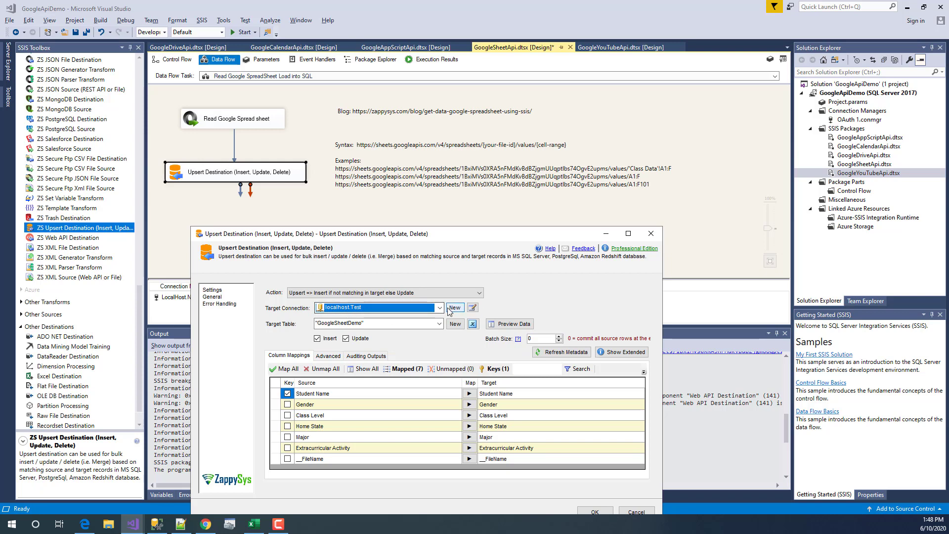
left_click(440, 308)
left_click(440, 309)
left_click(439, 325)
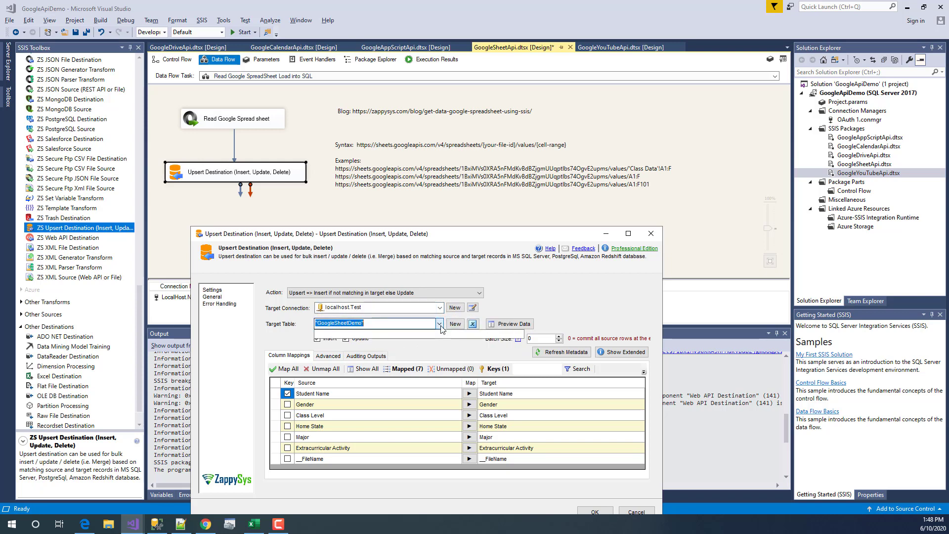
left_click(439, 325)
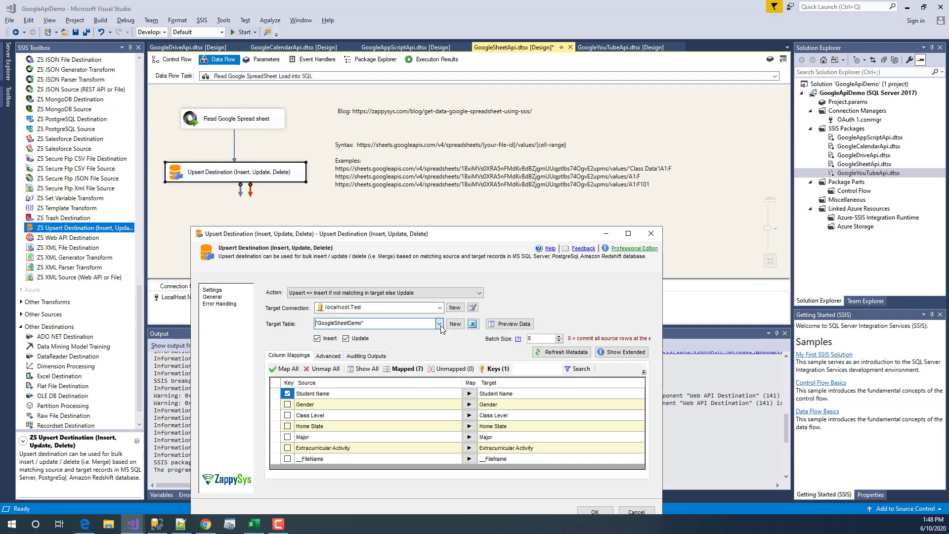
left_click(455, 324)
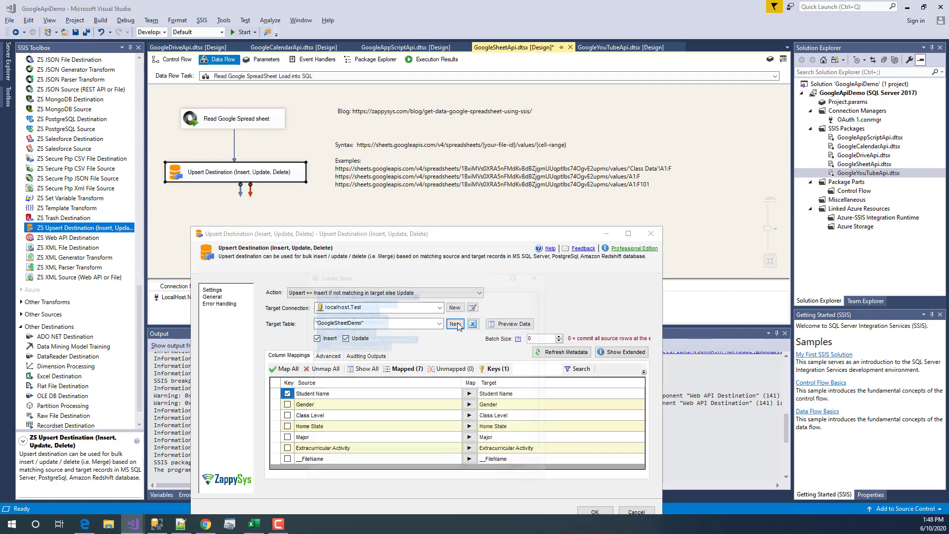
left_click(440, 432)
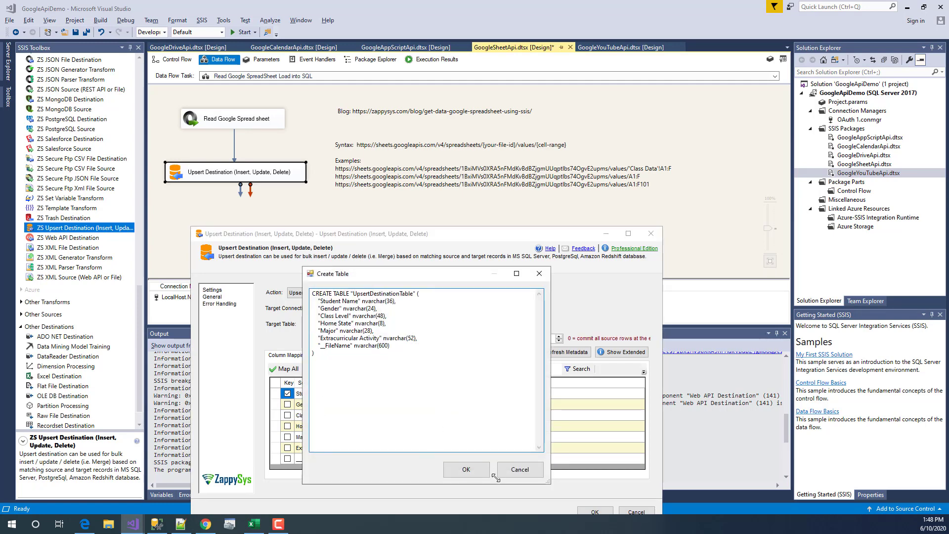
left_click(515, 470)
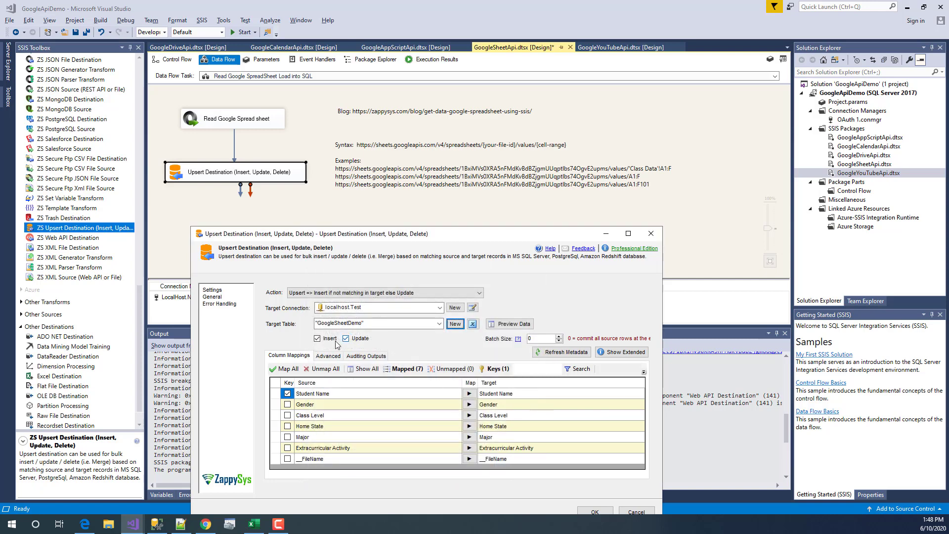
- Keep Student Name as the key, close the editor with OK, and show the Control Flow
left_click(288, 394)
left_click(288, 394)
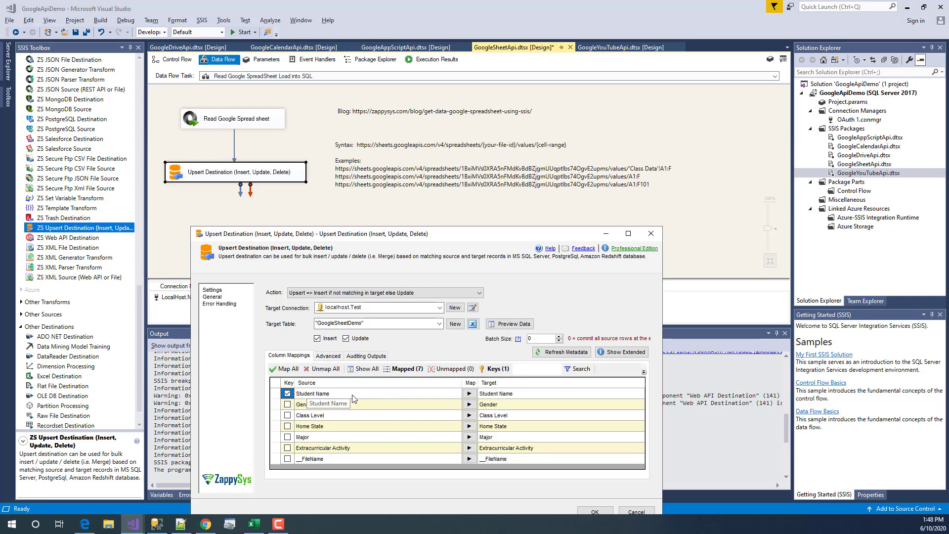
left_click(637, 511)
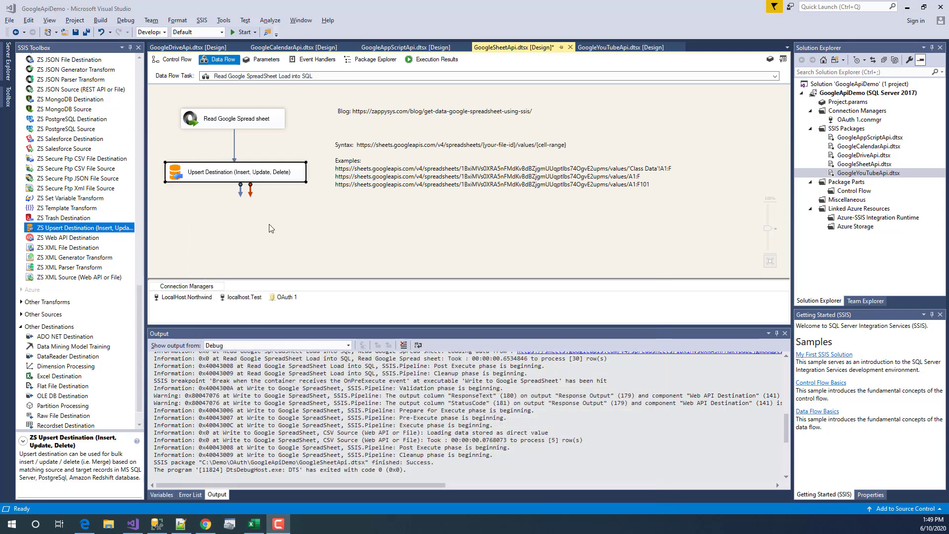
left_click(173, 60)
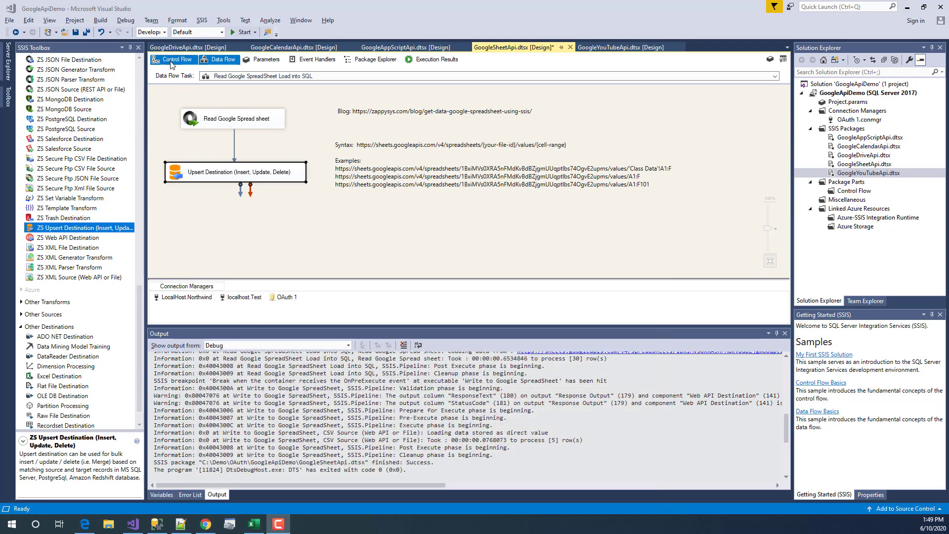
- Run the GoogleSheetDemo SELECT in SSMS and confirm 30 student rows, then return to Visual Studio
left_click(157, 523)
left_click_drag(407, 184, 242, 125)
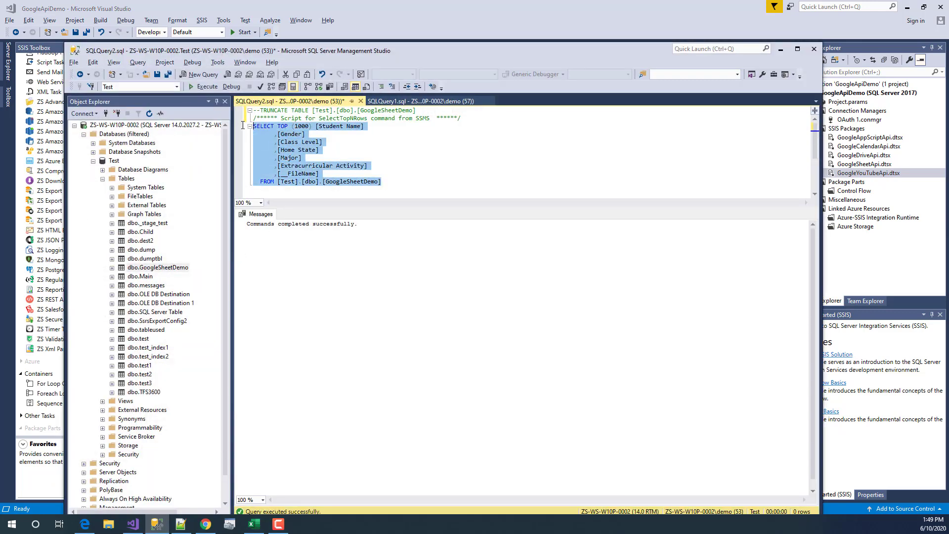
left_click(203, 87)
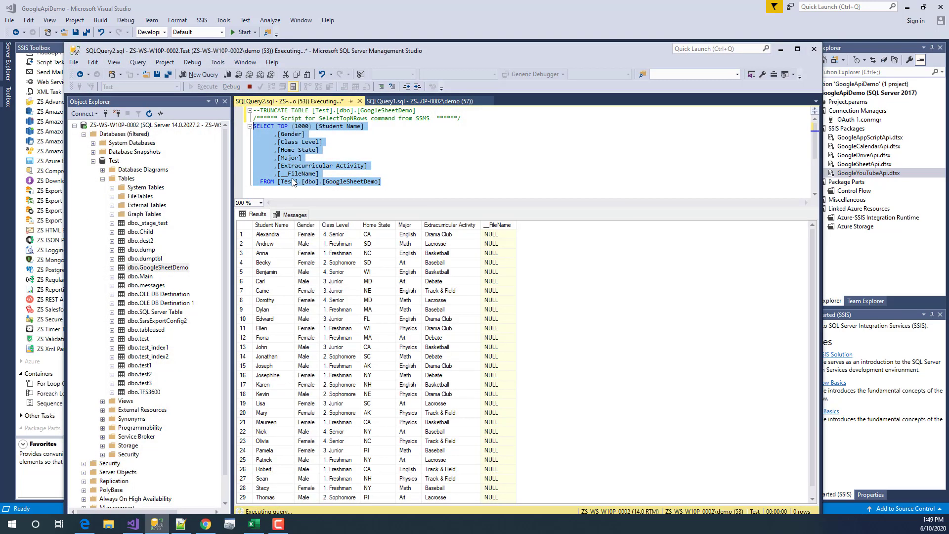
left_click(276, 244)
left_click_drag(273, 236, 503, 518)
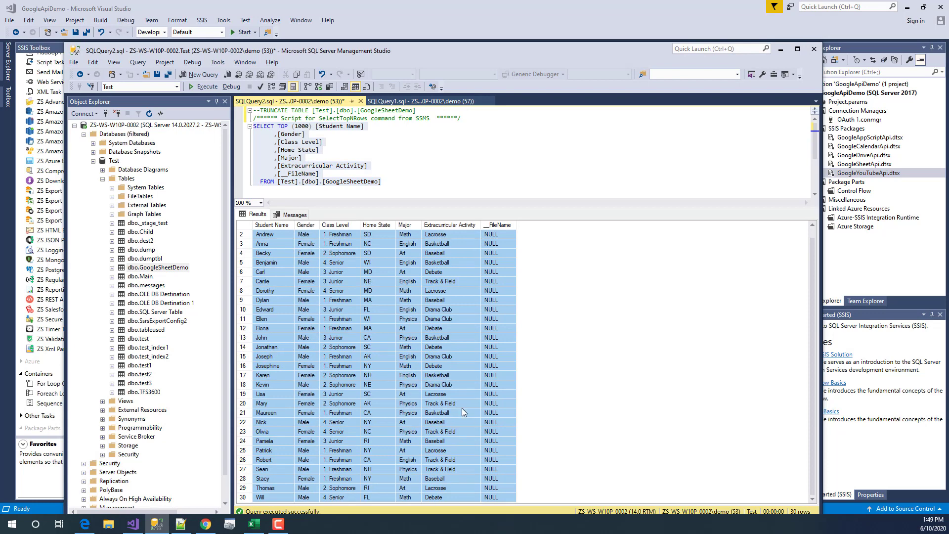
left_click(462, 409)
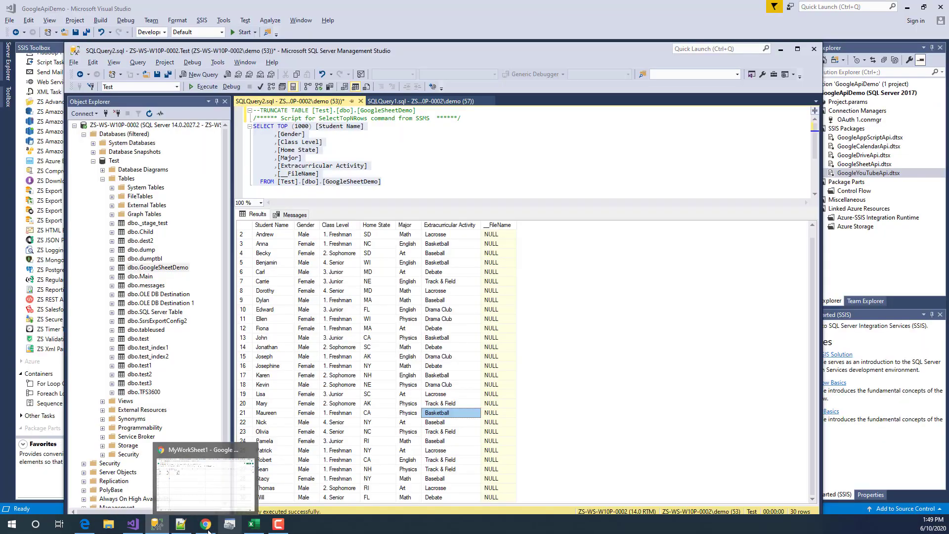
left_click(132, 525)
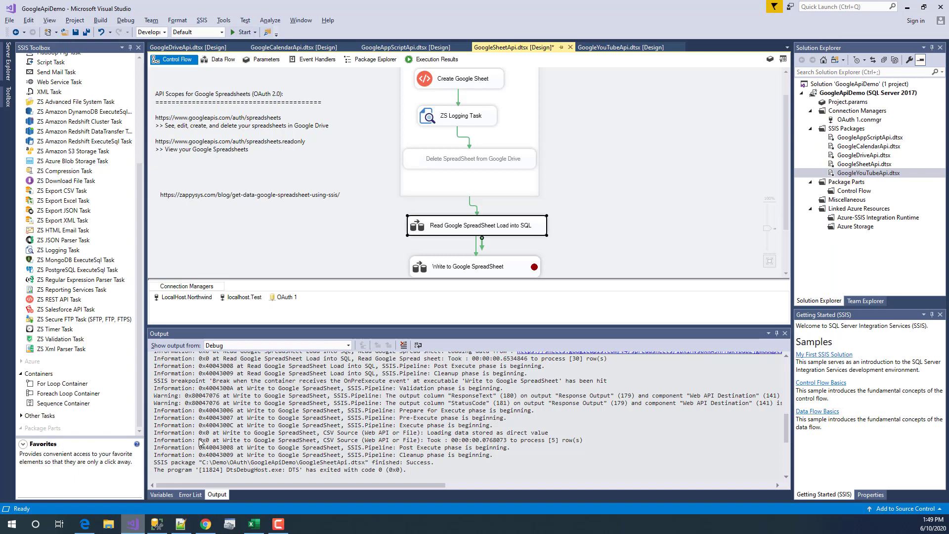
- Open the Write to Google SpreadSheet flow (CSV Source → Create JSON → Web API Destination), then switch to MyWorkSheet1
left_click(319, 263)
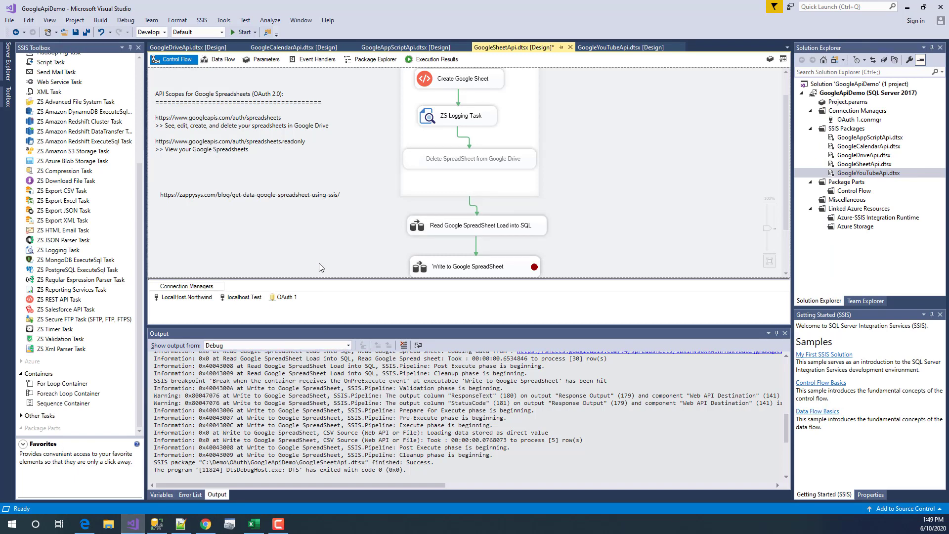
left_click(472, 271)
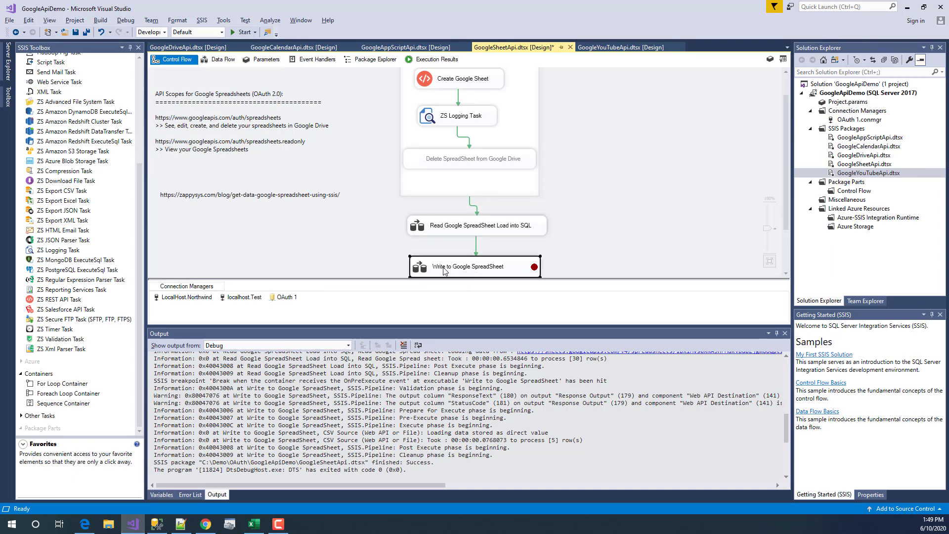
double_click(444, 271)
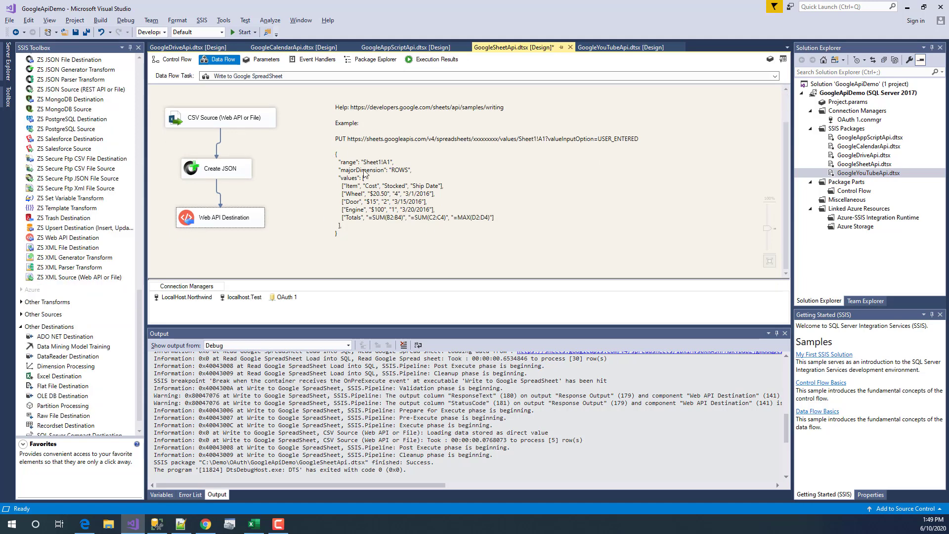
left_click(183, 120)
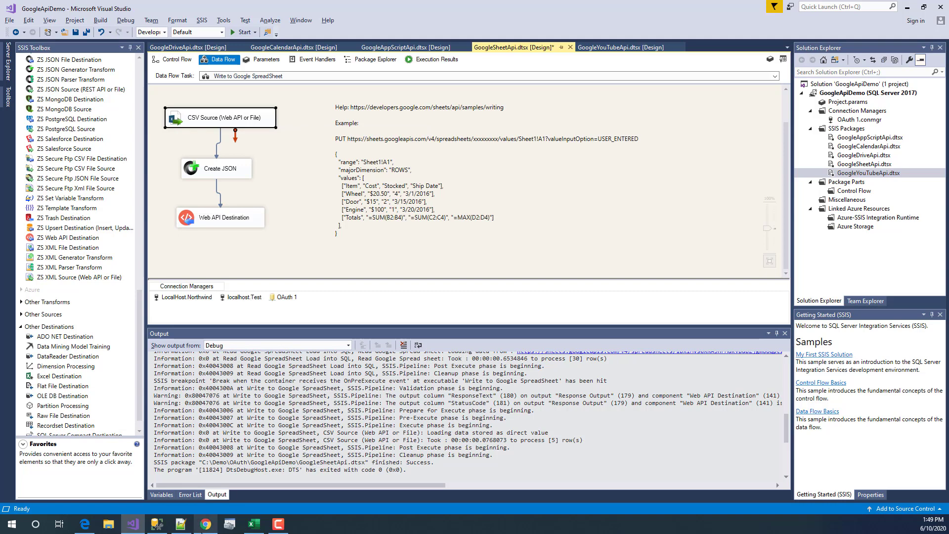
left_click(205, 524)
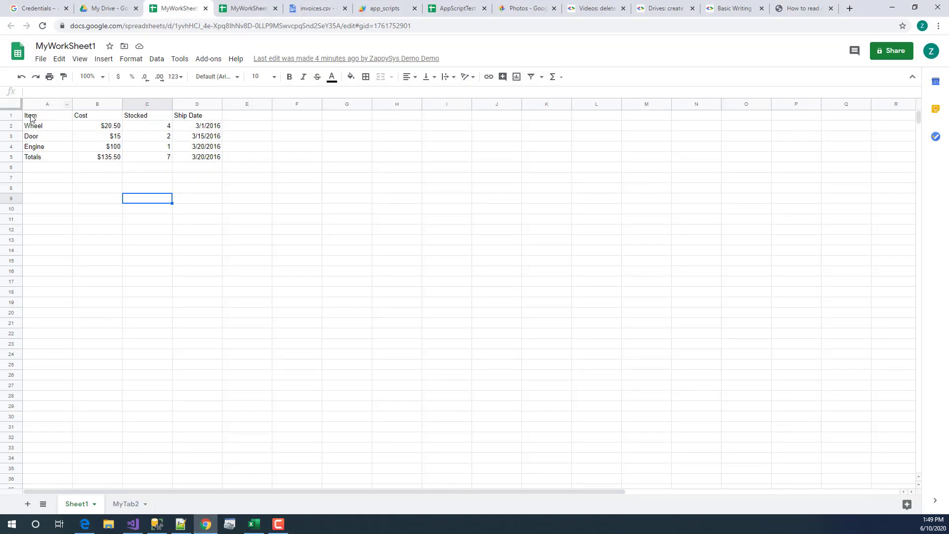
- Review headers A1:D1, item rows A2:D5 and the SUM totals in B5, C5 and D5
left_click(47, 119)
left_click(89, 119)
left_click(66, 115)
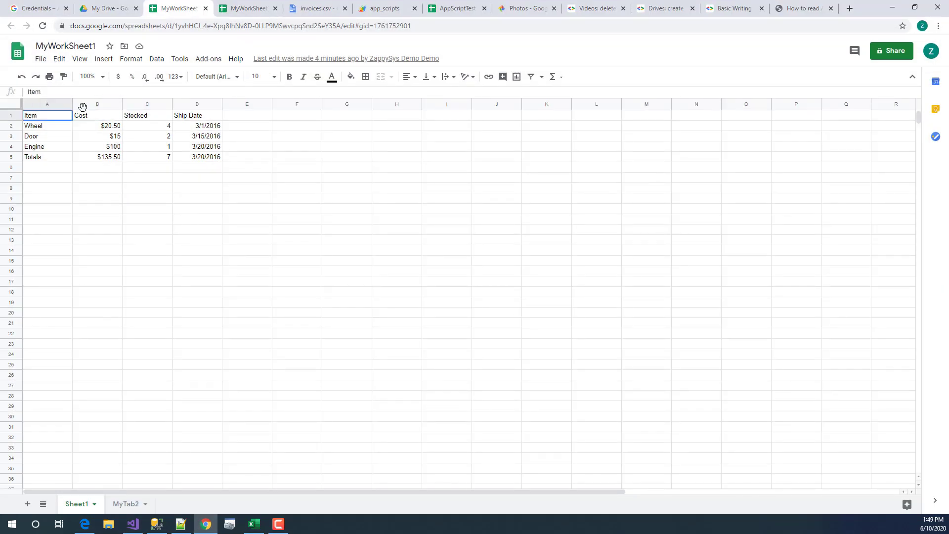
left_click(204, 118, "shift")
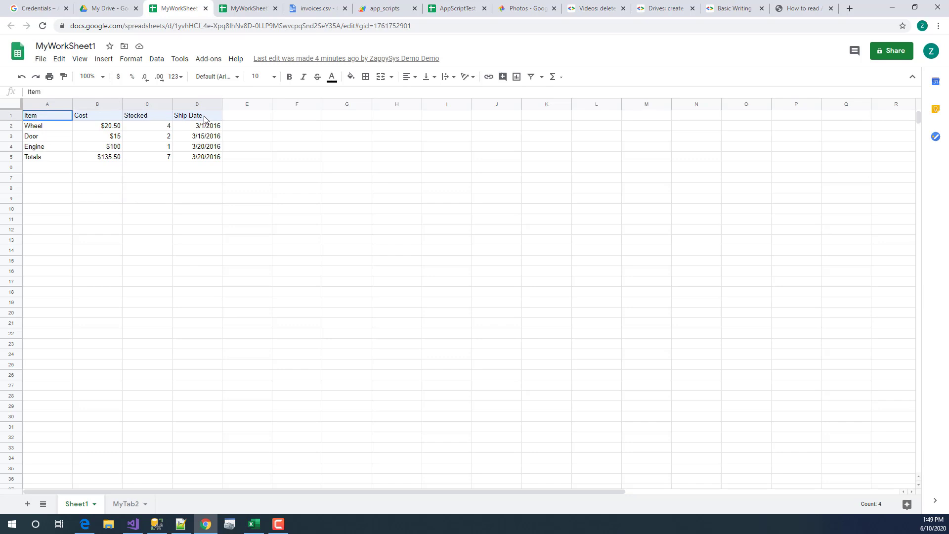
left_click_drag(31, 130, 206, 158)
left_click(89, 160)
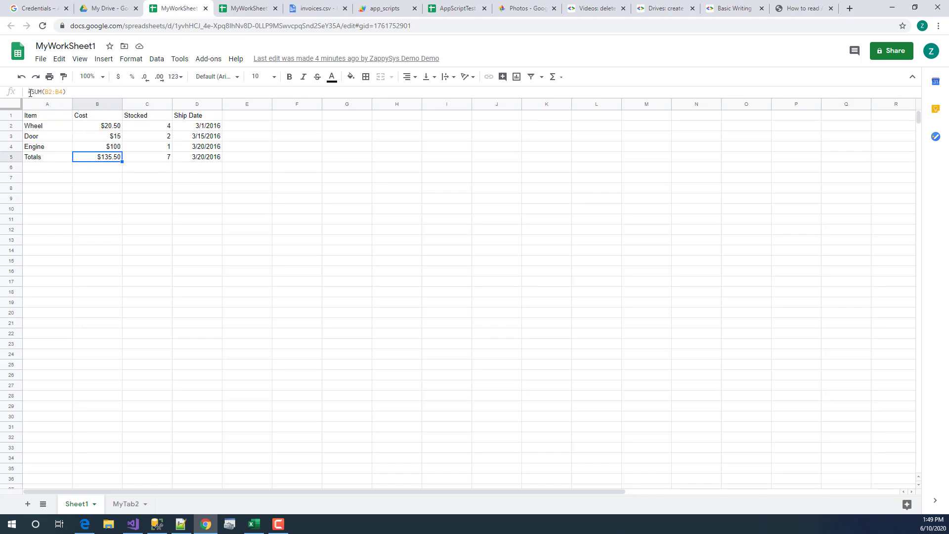
left_click(143, 161)
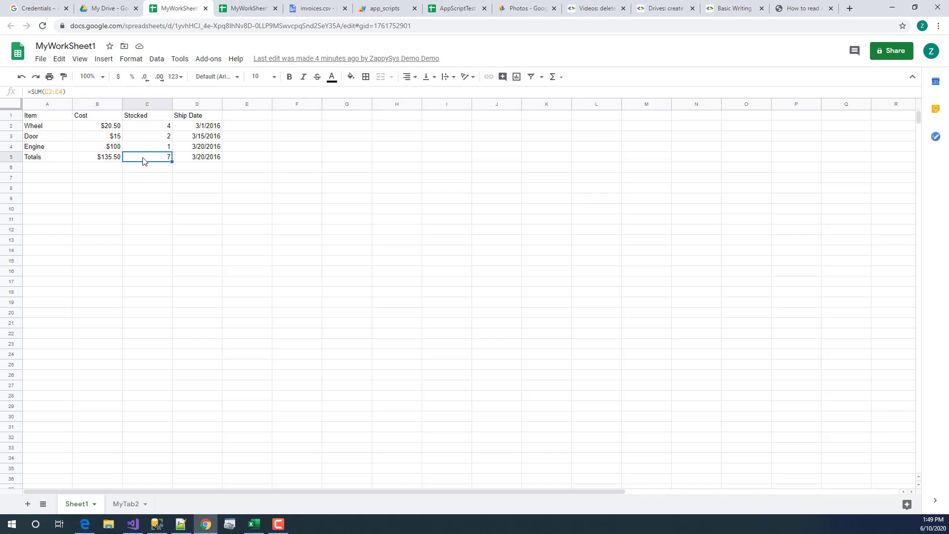
left_click(210, 161)
left_click(88, 161)
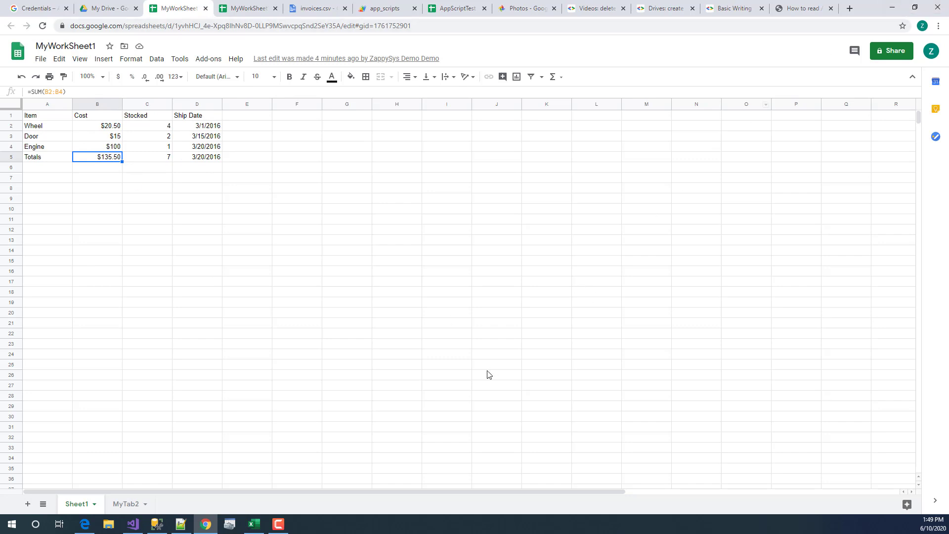
key("alt+Tab")
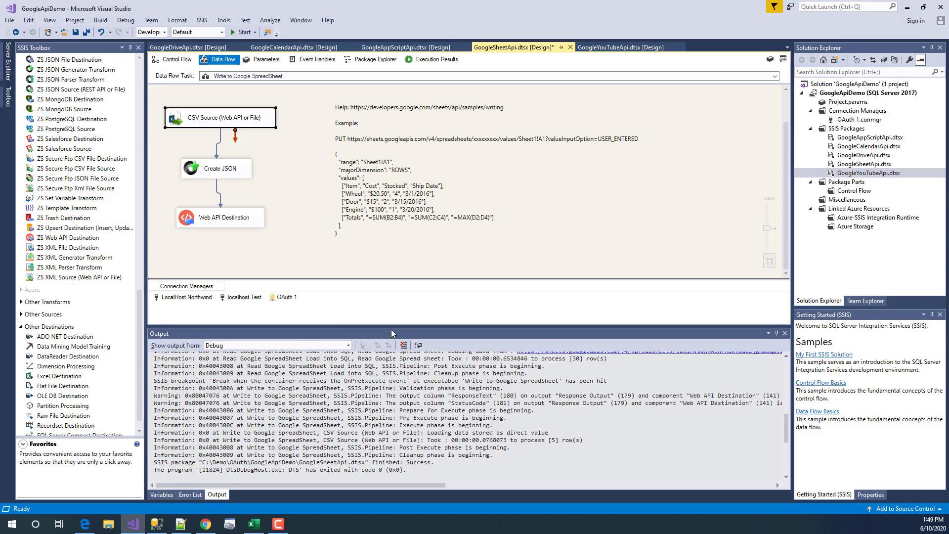
- Review the annotation's PUT request URL, Item/Wheel/Door JSON rows and =SUM(B2:B4) total
left_click(365, 185)
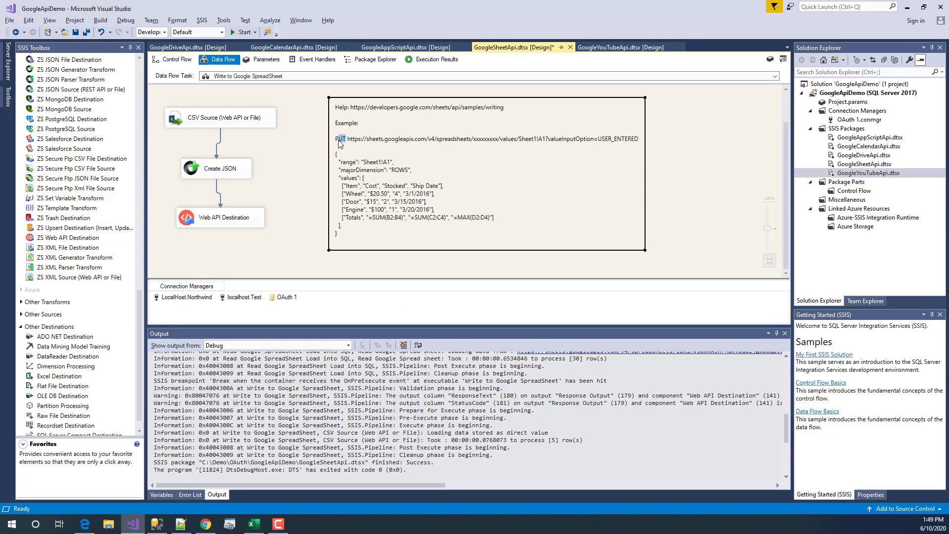
left_click_drag(348, 139, 646, 145)
left_click(692, 158)
mouse_move(341, 187)
left_mouse_down()
mouse_move(512, 224)
mouse_move(391, 216)
mouse_move(368, 200)
mouse_move(363, 178)
mouse_move(357, 229)
left_mouse_up()
left_click(364, 202)
left_click_drag(344, 189, 471, 193)
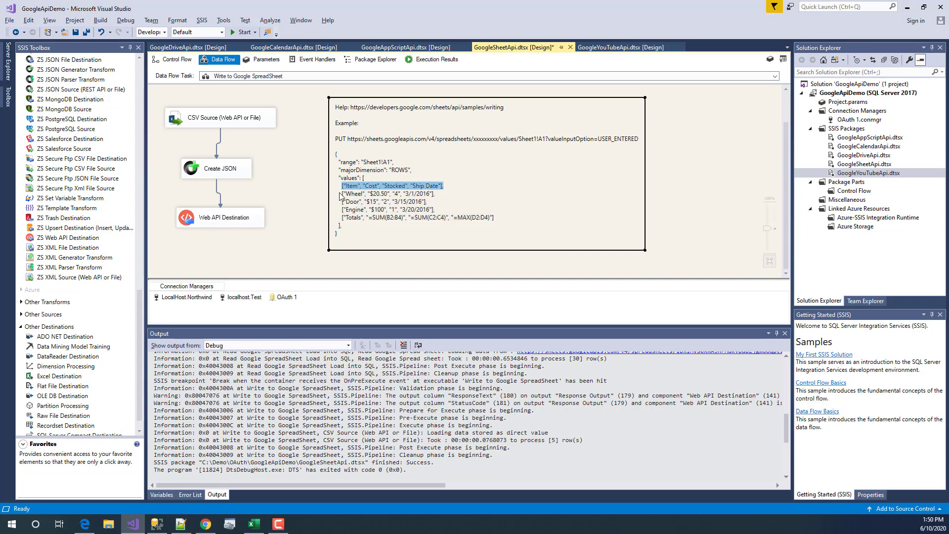
left_click_drag(341, 194, 464, 207)
left_click(354, 218)
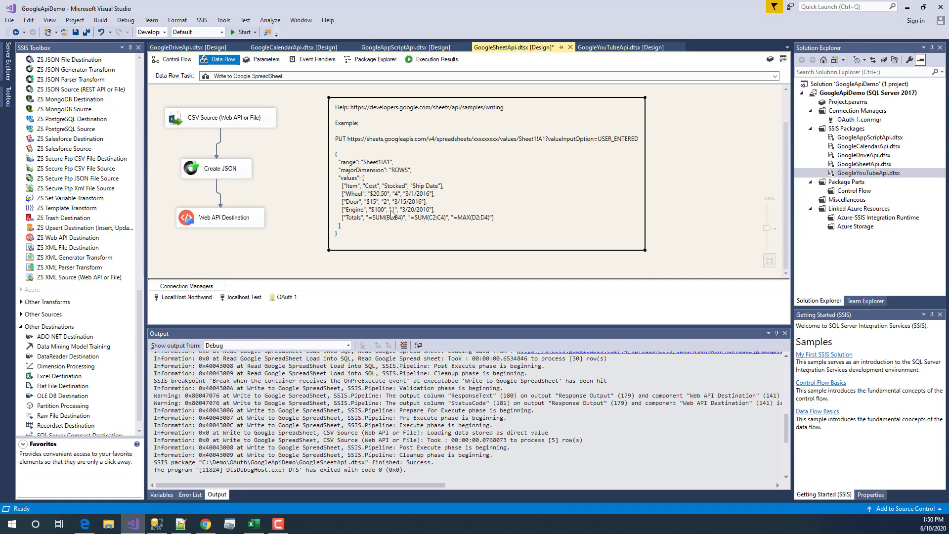
mouse_move(367, 218)
left_mouse_down()
mouse_move(411, 218)
mouse_move(368, 220)
left_mouse_up()
left_click(405, 220)
left_click(291, 264)
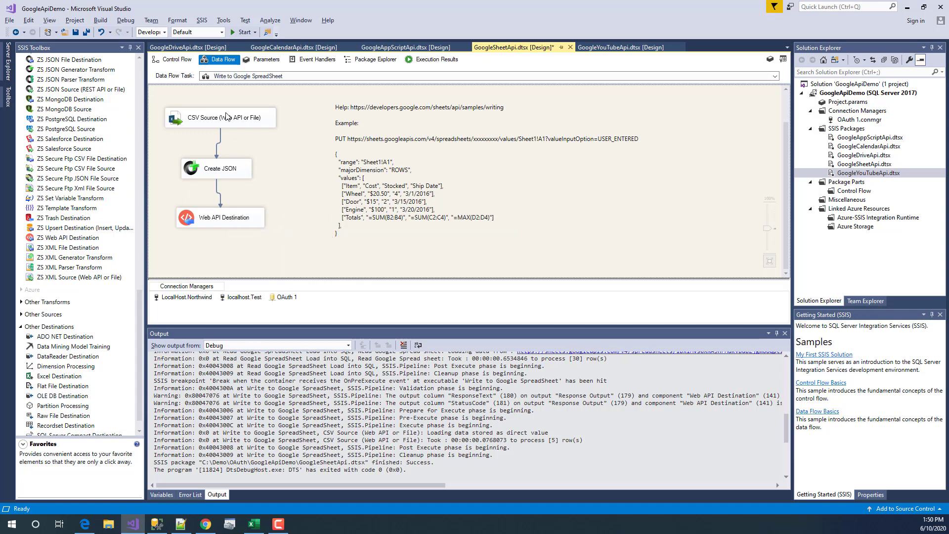
- Open the Create JSON component's JSON Generator settings
left_click(227, 117)
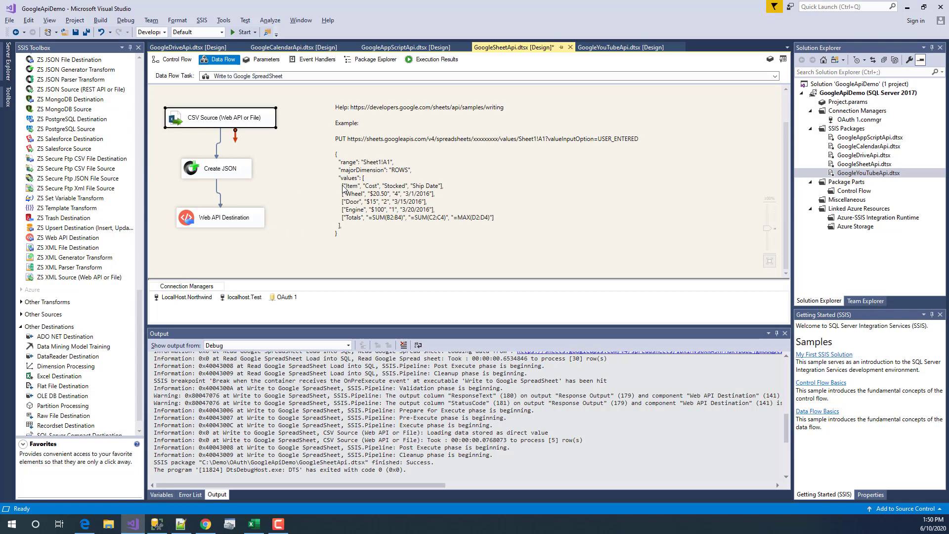
left_click(208, 174)
double_click(196, 170)
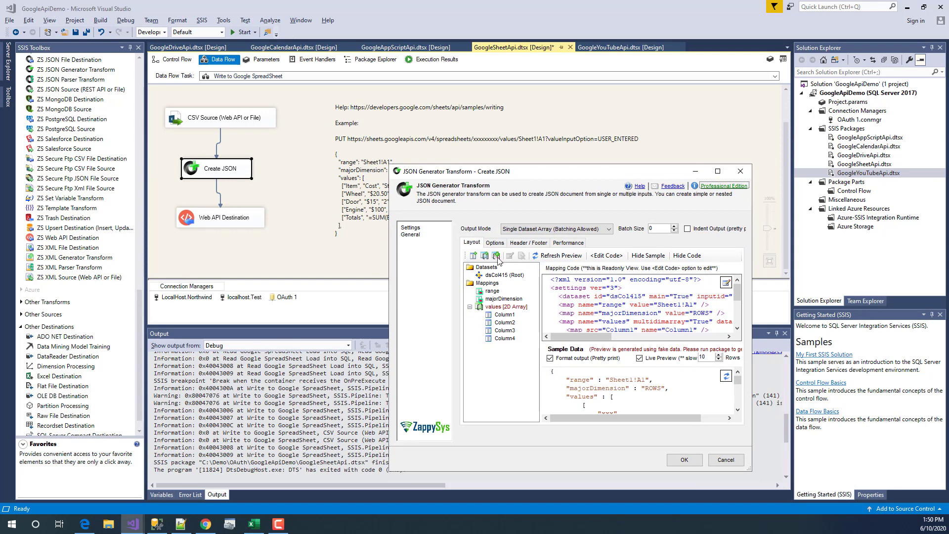
- Select the majorDimension mapping and highlight Sheet1!A1, ROWS and majorDimension in the sample output
left_click(489, 284)
left_click(490, 300)
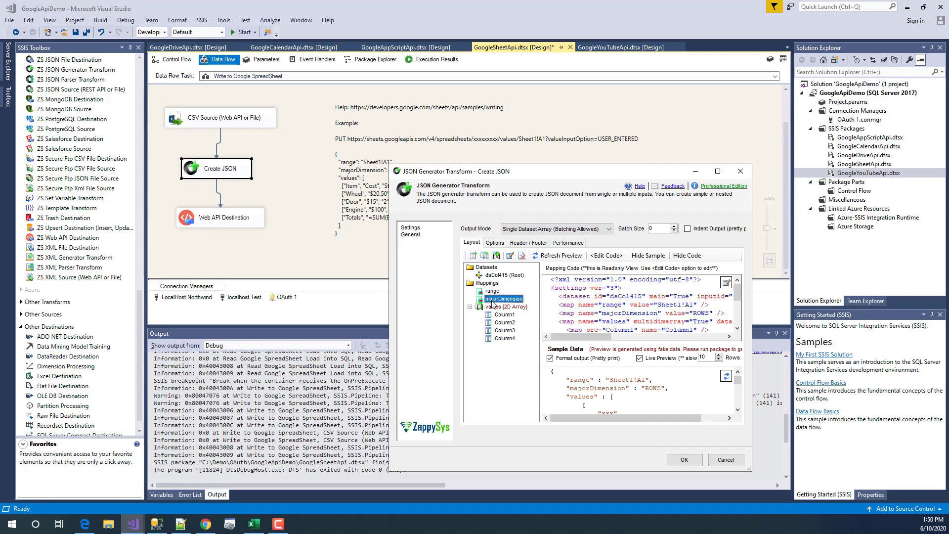
left_click_drag(582, 170, 501, 81)
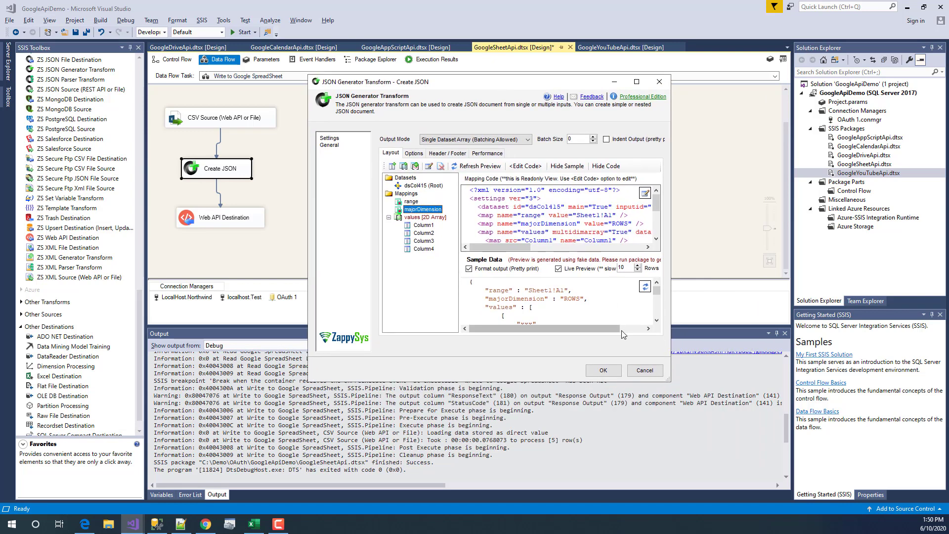
left_click_drag(528, 291, 566, 293)
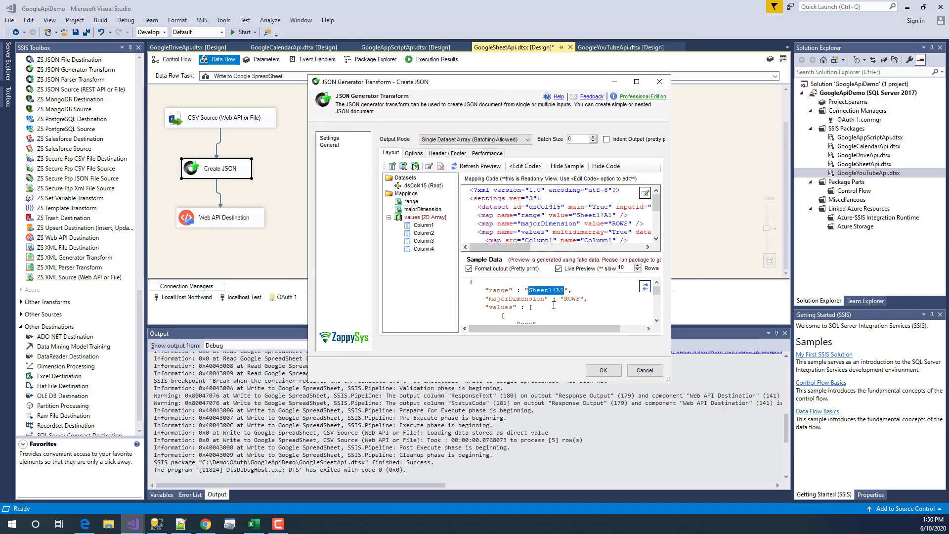
double_click(571, 298)
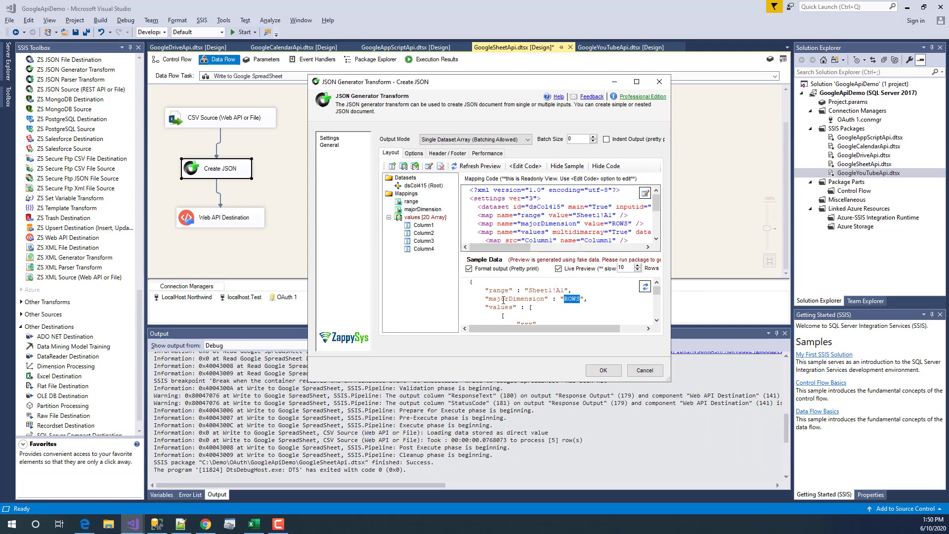
double_click(504, 300)
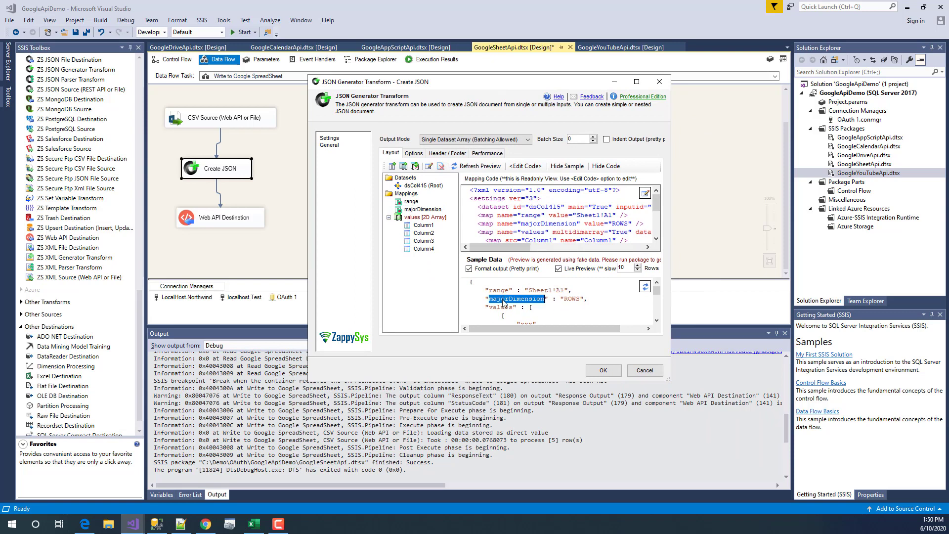
- Maximize the JSON generator window and highlight ROWS in the majorDimension line of the preview
left_click(656, 320)
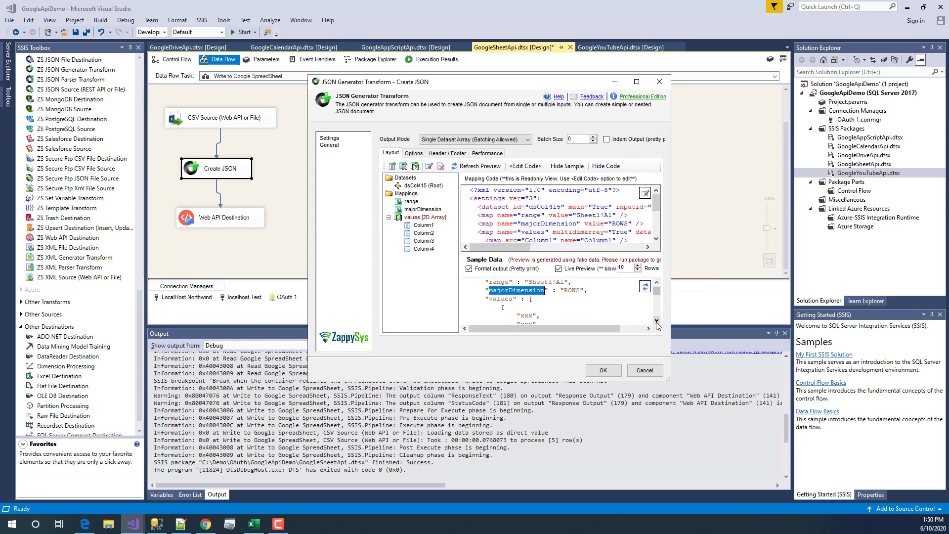
left_click(635, 82)
left_click(242, 339)
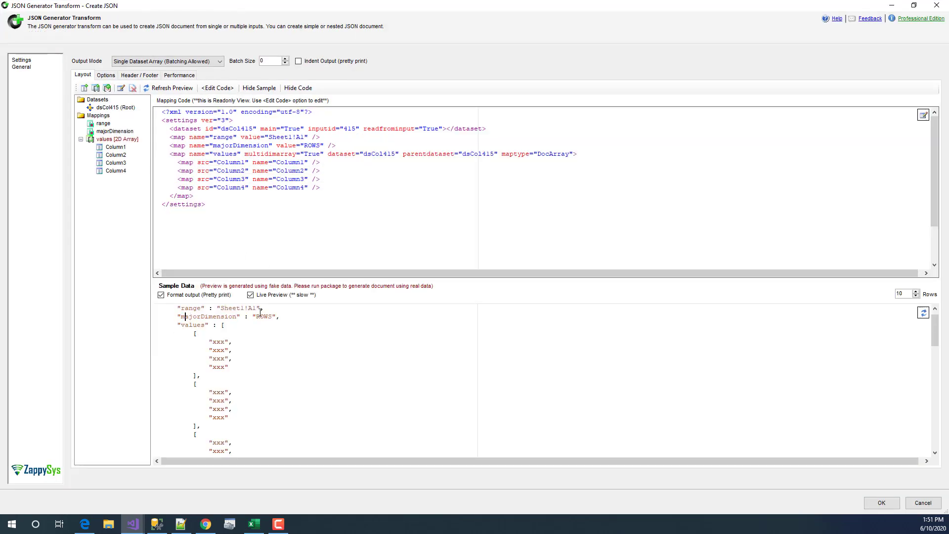
left_click_drag(256, 316, 273, 316)
left_click(251, 365)
scroll(251, 364, "up", 1)
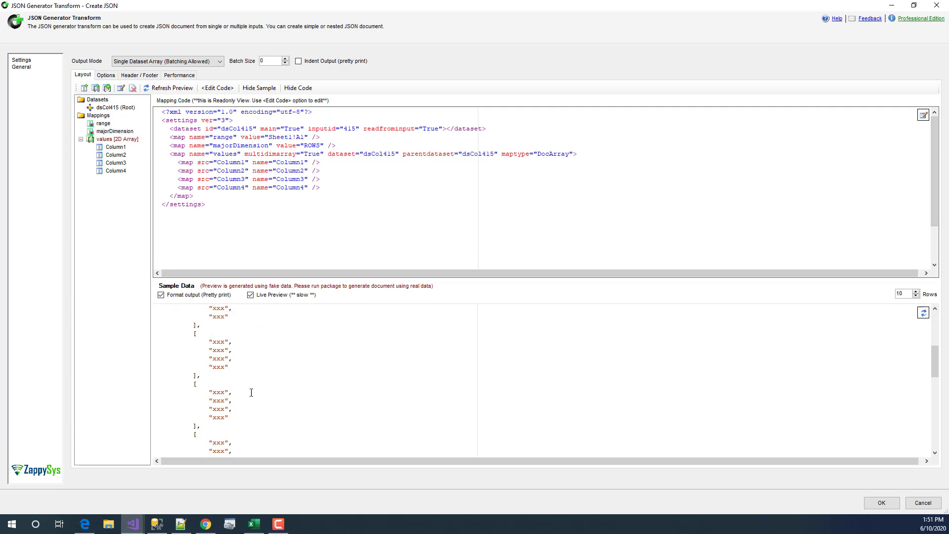
- Try adding a static element named 'range' with value Sheet1!A1 under Mappings, then cancel it
right_click(99, 116)
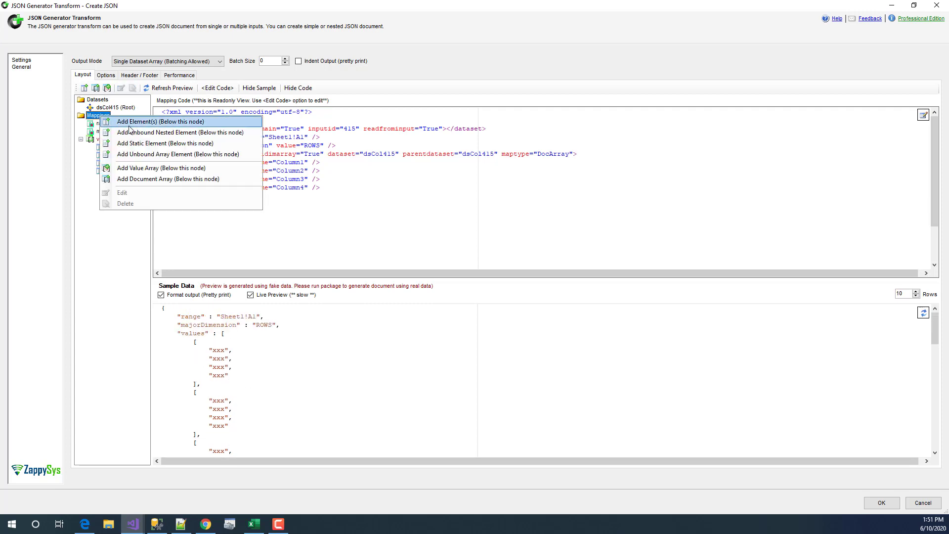
left_click(187, 144)
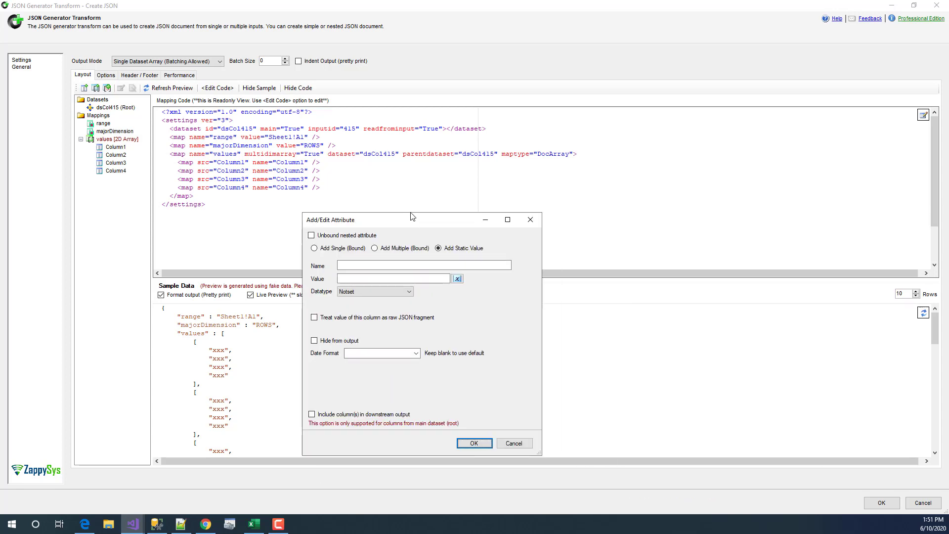
left_click(398, 252)
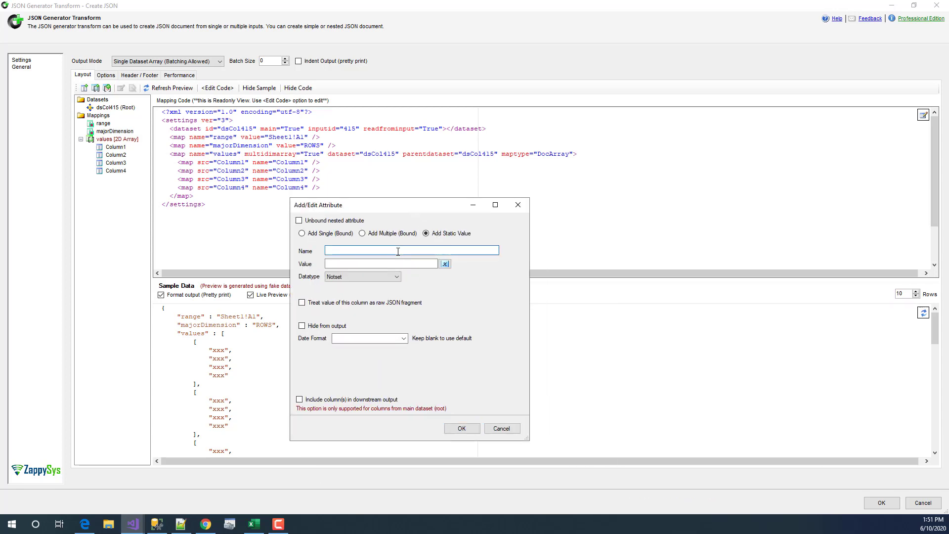
type("range")
left_click(394, 265)
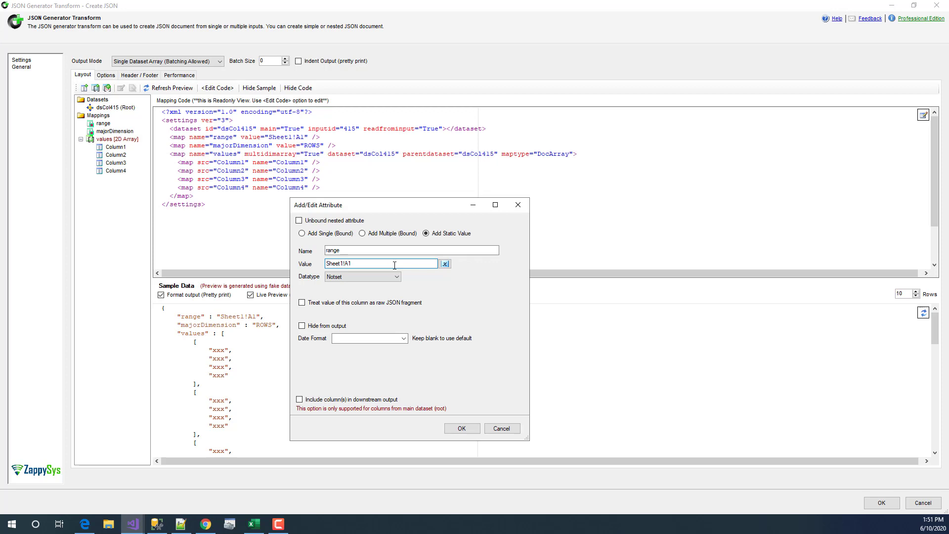
double_click(372, 265)
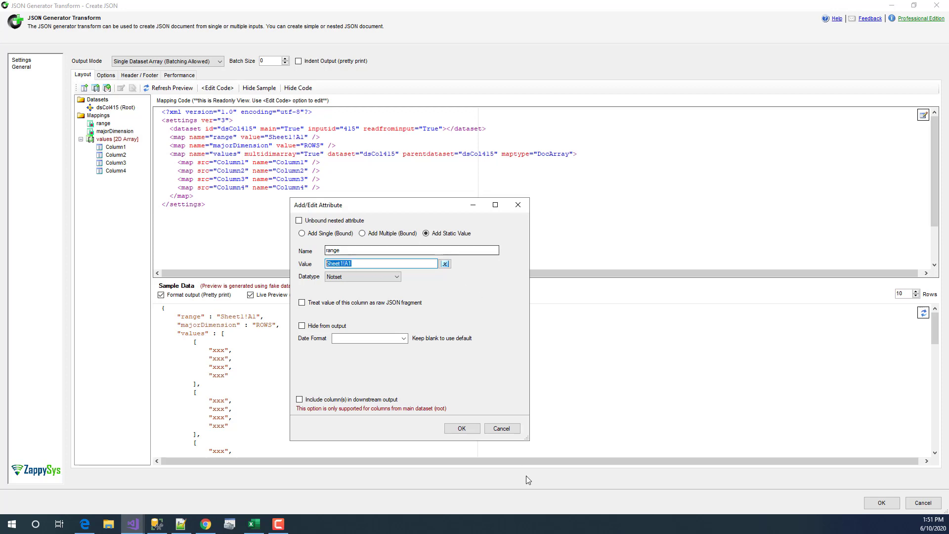
left_click(495, 432)
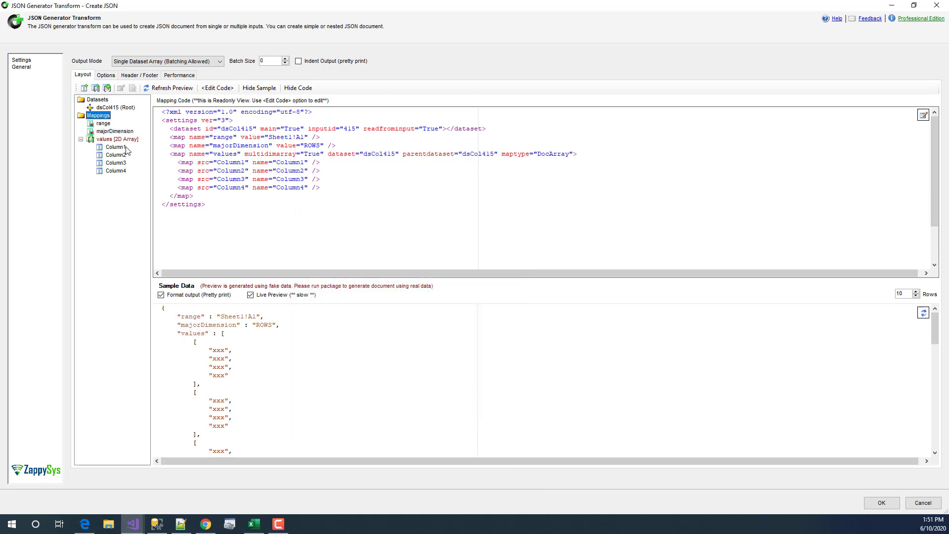
- Review the Mappings add options without adding anything and show the output mode choices
left_click(103, 130)
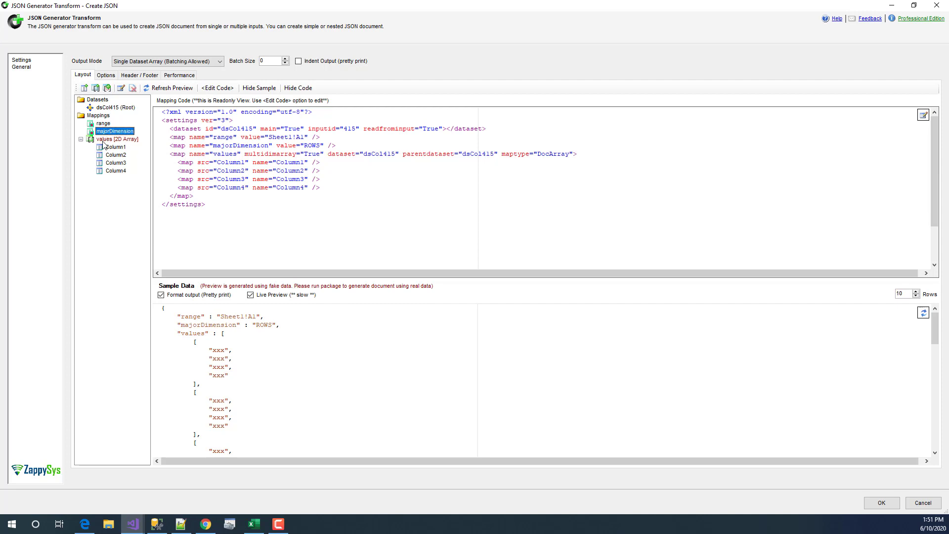
left_click(94, 115)
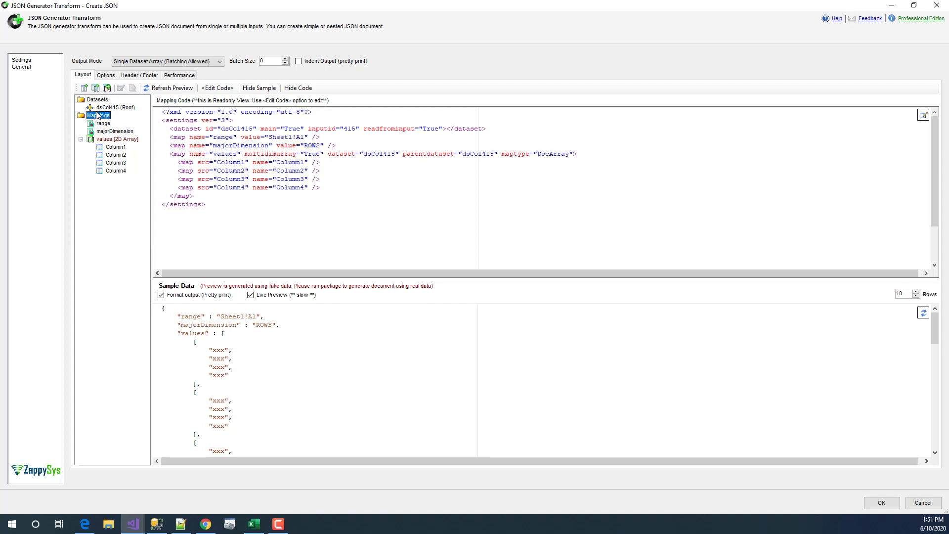
right_click(97, 115)
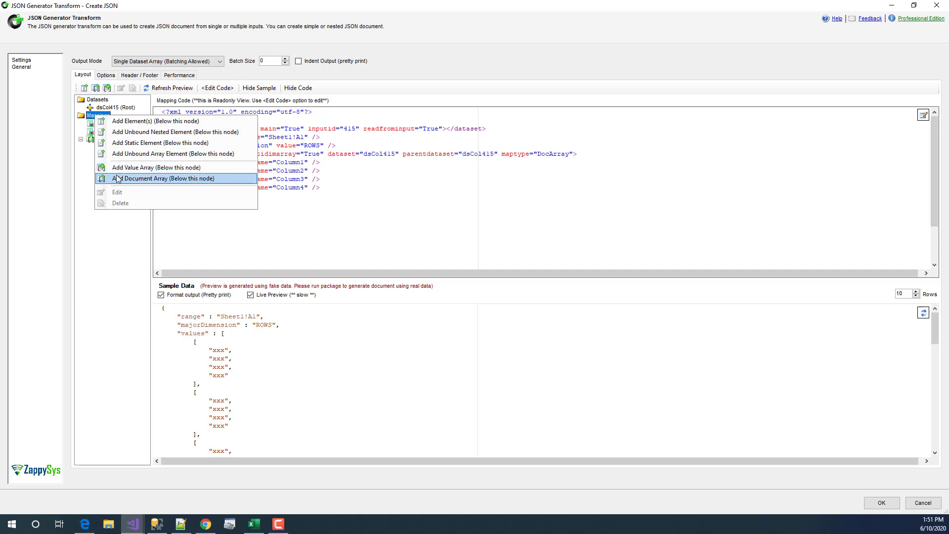
left_click(115, 270)
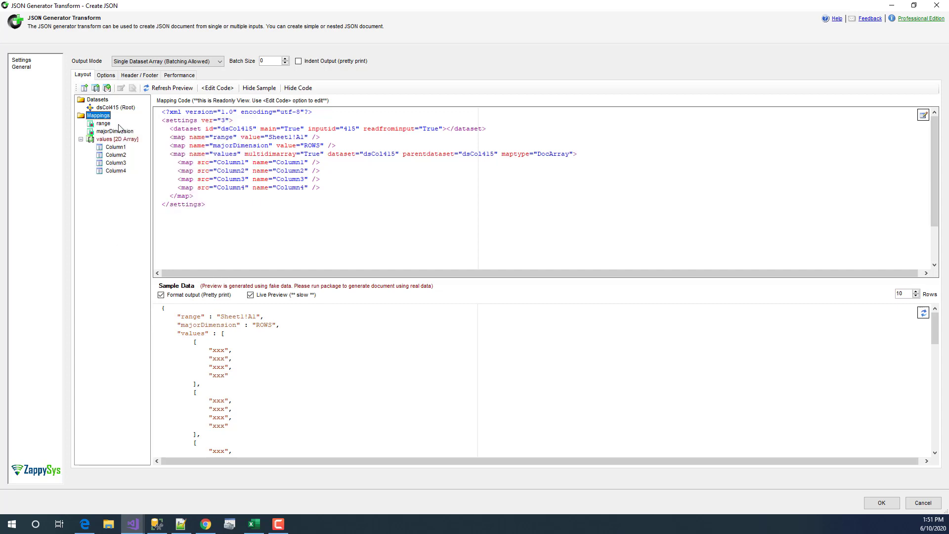
left_click(129, 63)
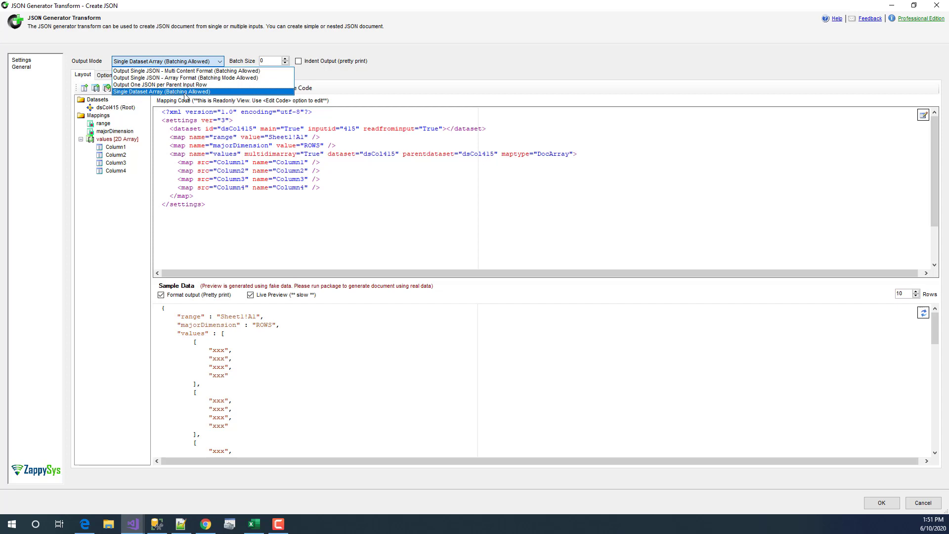
- Keep Single Dataset Array as the output mode and set the batch size to 1
left_click(181, 92)
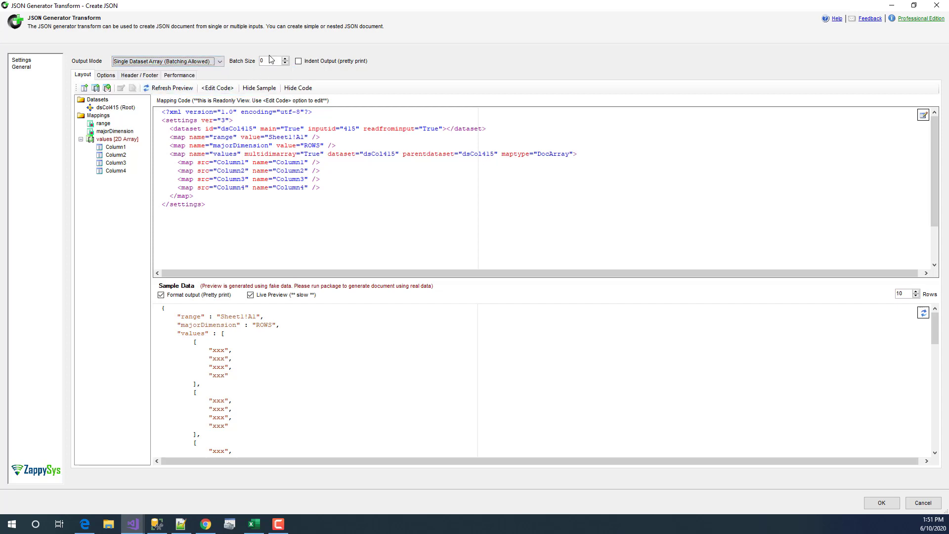
left_click(269, 60)
type("1")
- Highlight the values rows in the sample JSON and open the values [2D Array] element settings
left_click_drag(172, 336, 200, 435)
left_click(253, 419)
left_click(268, 61)
left_click_drag(172, 332, 259, 386)
left_click(258, 386)
left_click(111, 139)
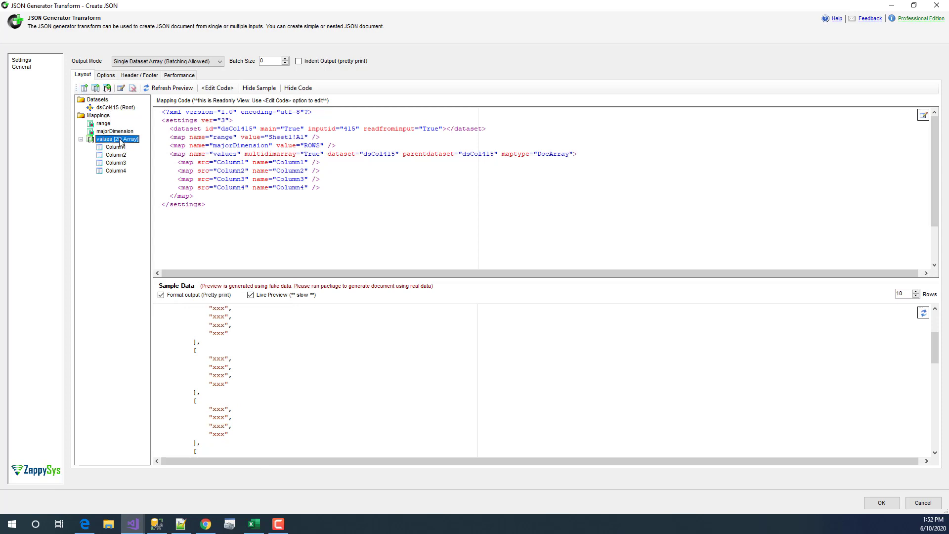
double_click(119, 139)
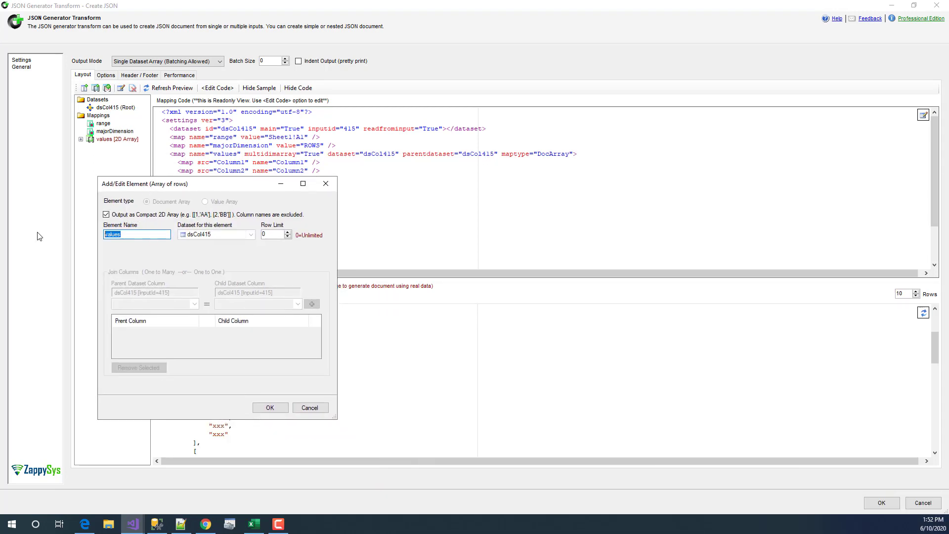
- Preview adding Column1–Column4 as bound nested elements under values, then cancel without changes
left_click(312, 409)
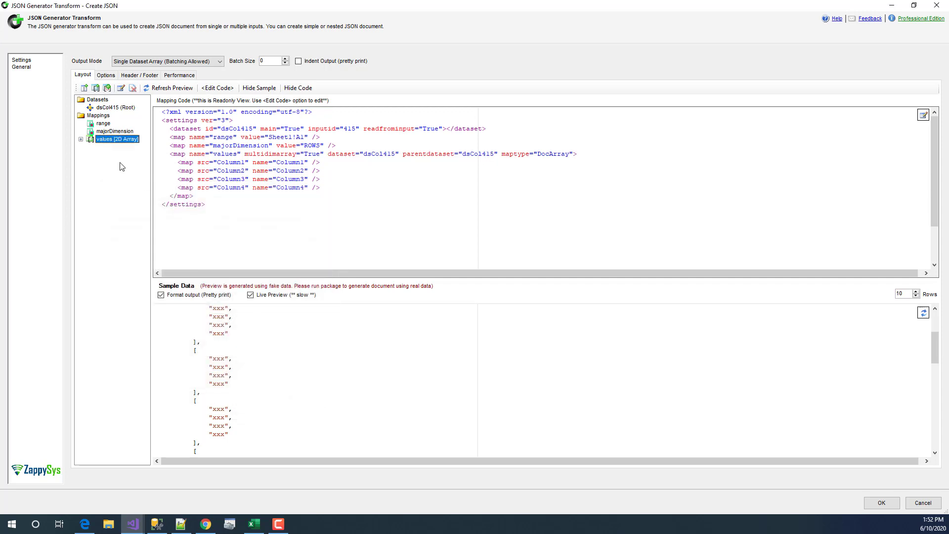
left_click(81, 139)
right_click(102, 139)
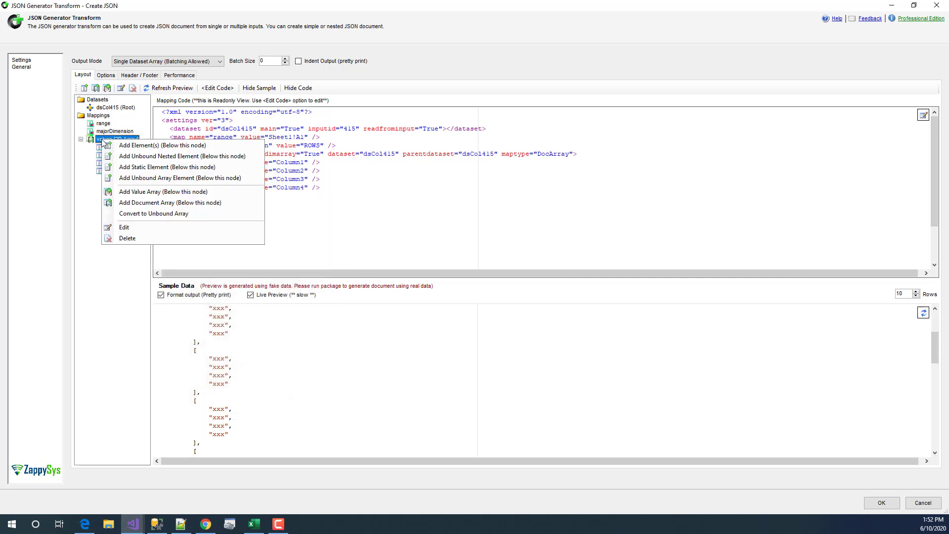
left_click(150, 155)
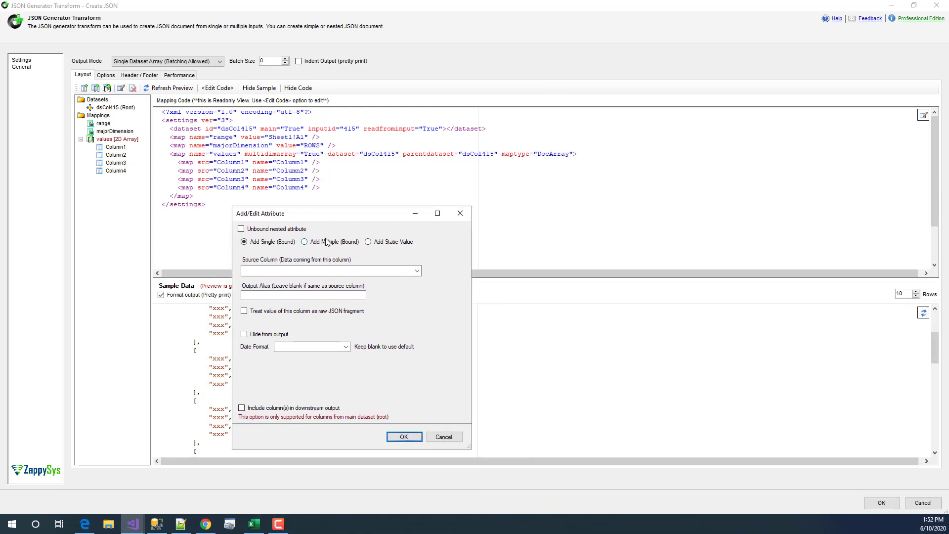
left_click(326, 242)
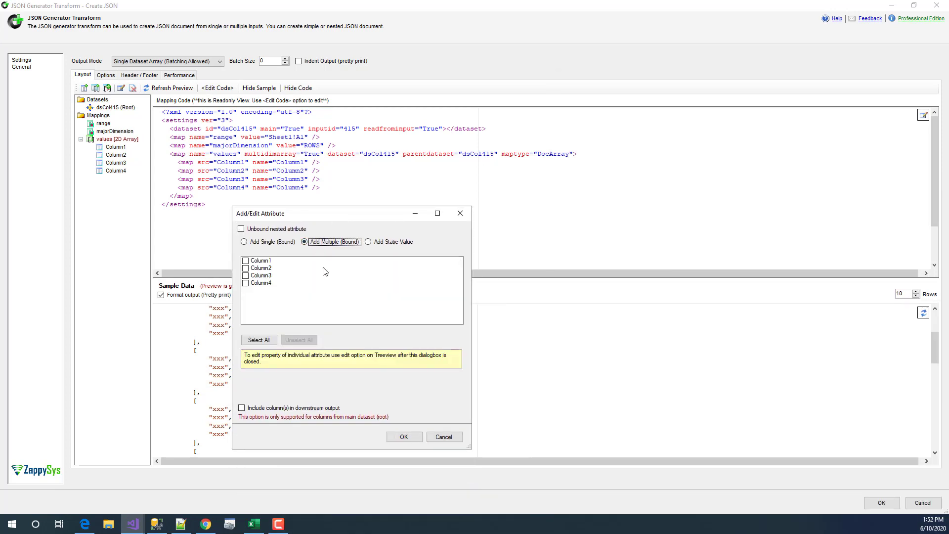
left_click(259, 339)
left_click(445, 437)
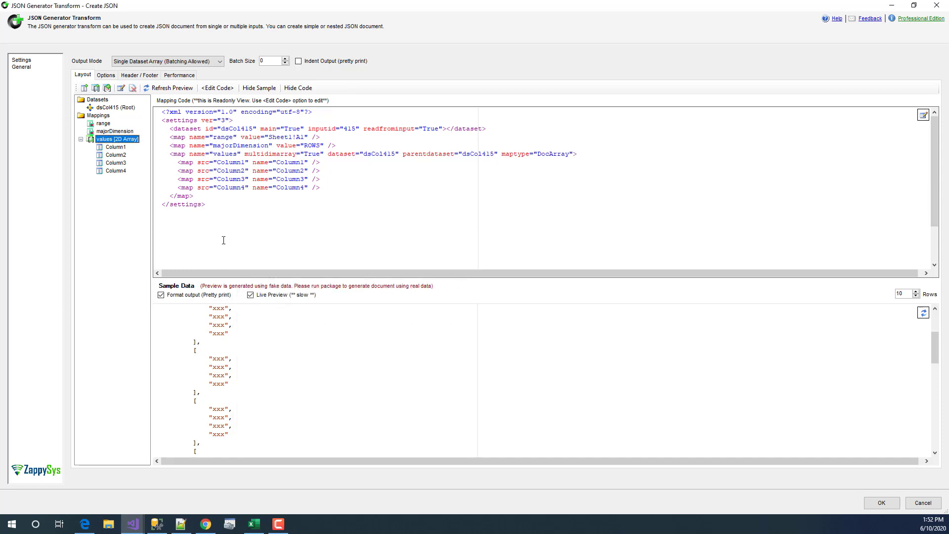
- Inspect the values array's opening bracket in the sample JSON output
left_click(254, 367)
scroll(256, 366, "up", 4)
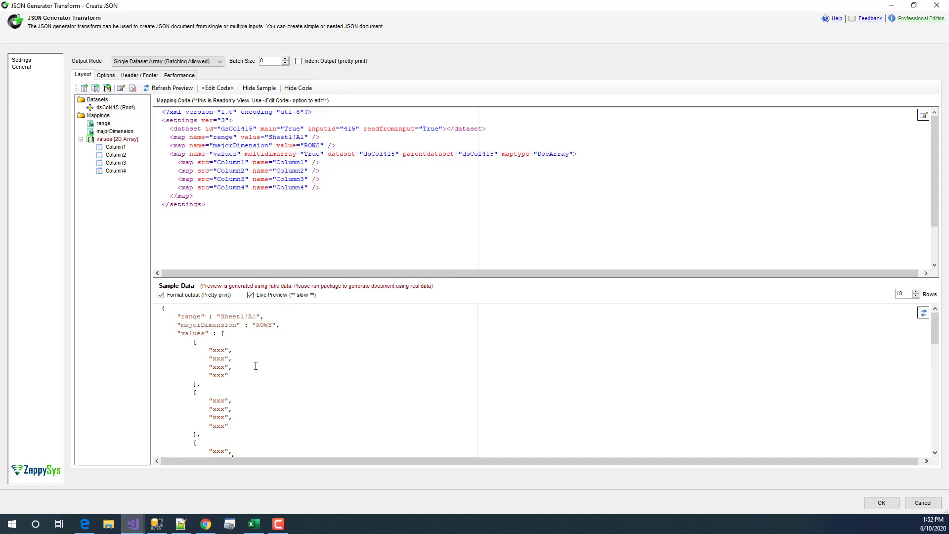
left_click_drag(224, 334, 218, 338)
left_click(206, 356)
scroll(289, 379, "down", 10)
scroll(282, 385, "up", 10)
- Cancel the Create JSON settings, minimize the browser and bring up the GoogleSheetDemo SSMS results
left_click(915, 506)
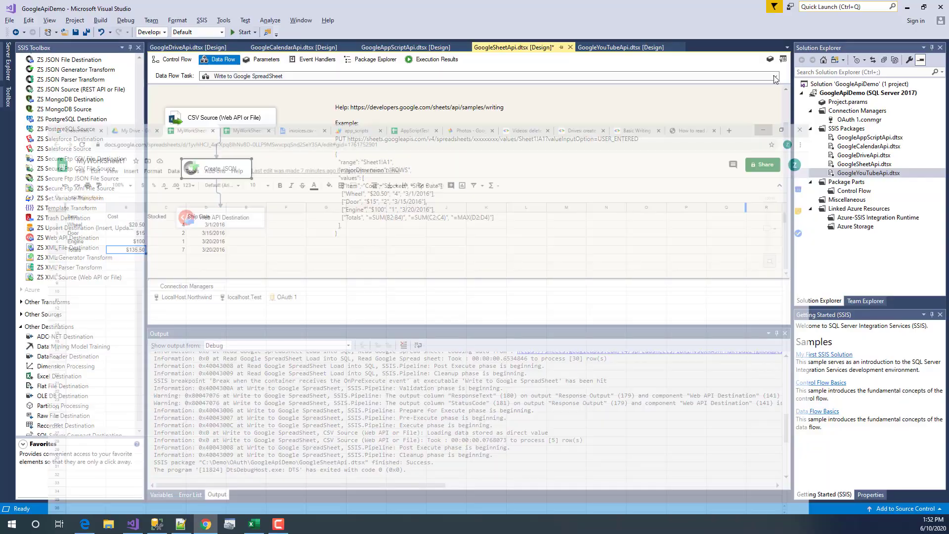
left_click(892, 7)
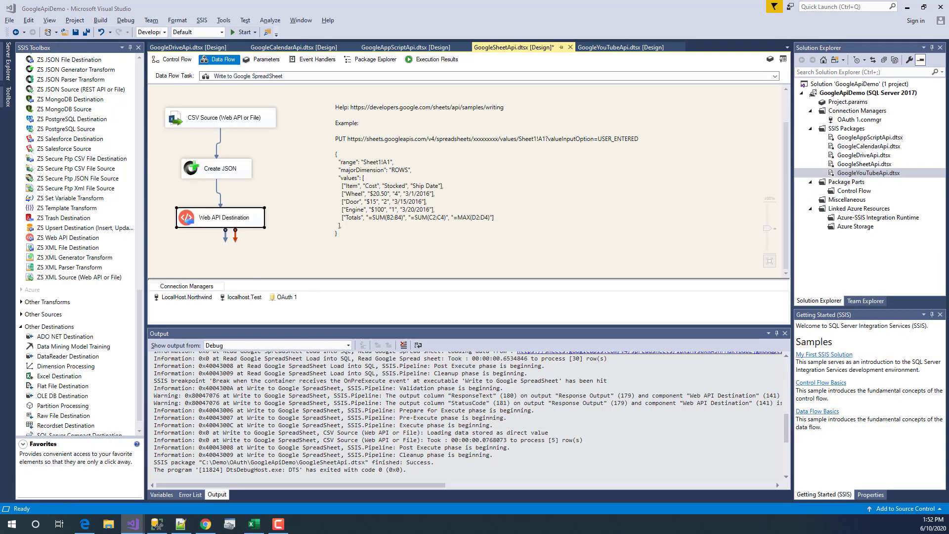
left_click_drag(948, 403, 934, 476)
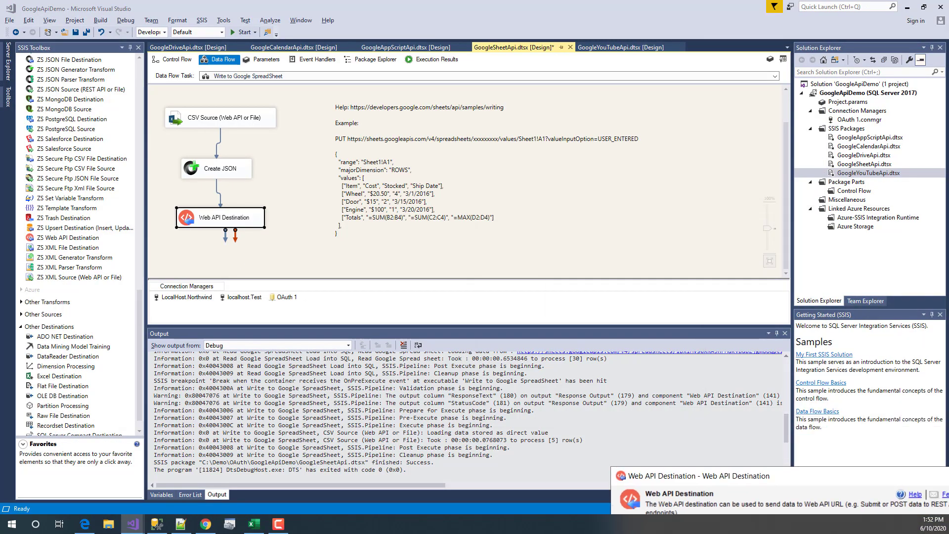
left_click_drag(856, 477, 586, 178)
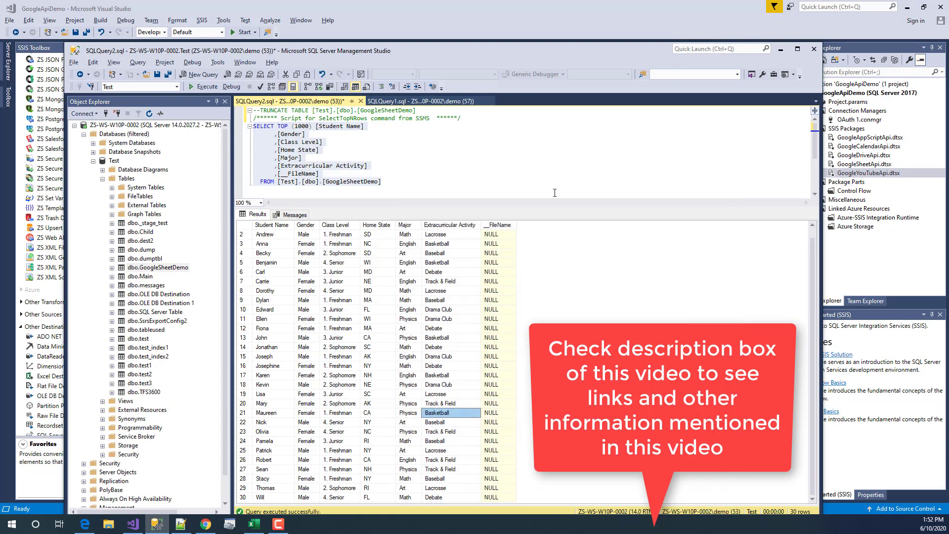
- Select the blog URL from the control flow note and view the ZappySys blog article in the browser
left_click(132, 523)
left_click(172, 59)
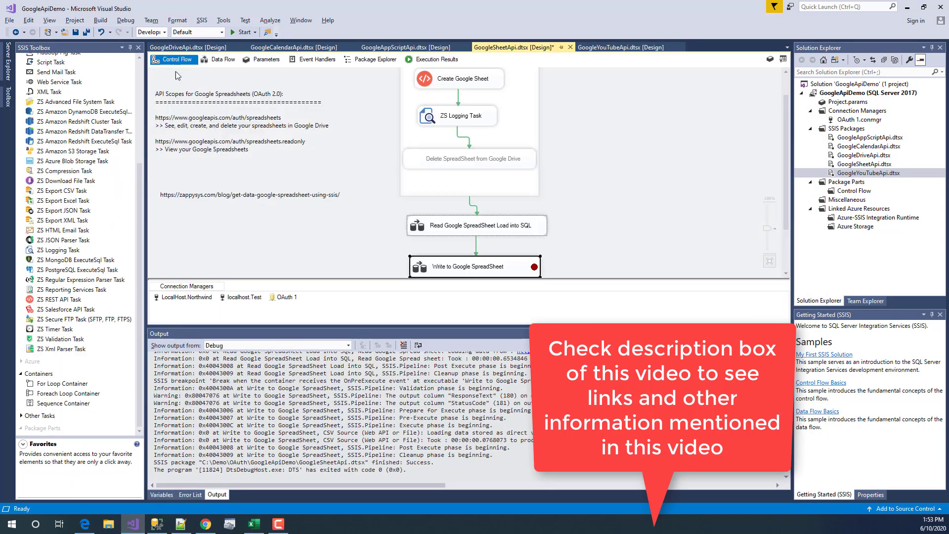
left_click(237, 200)
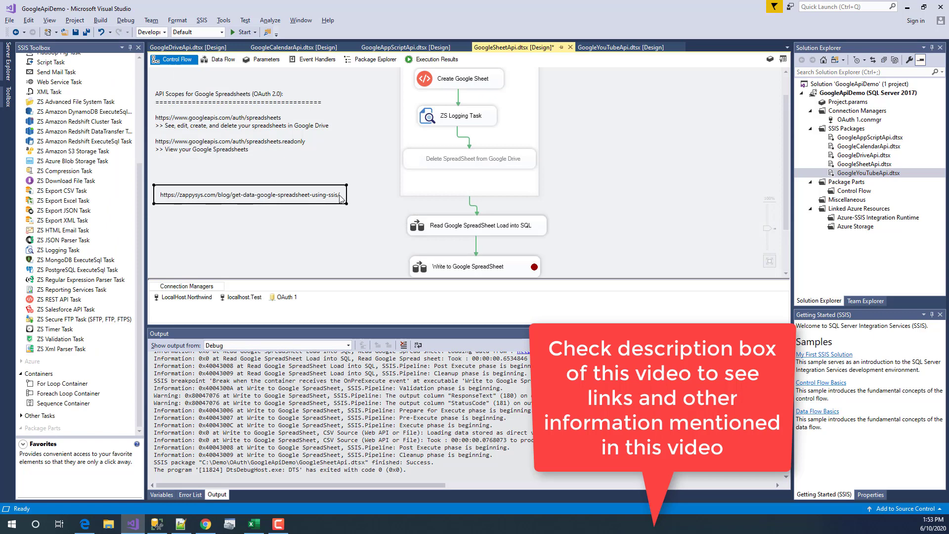
left_click_drag(341, 196, 159, 197)
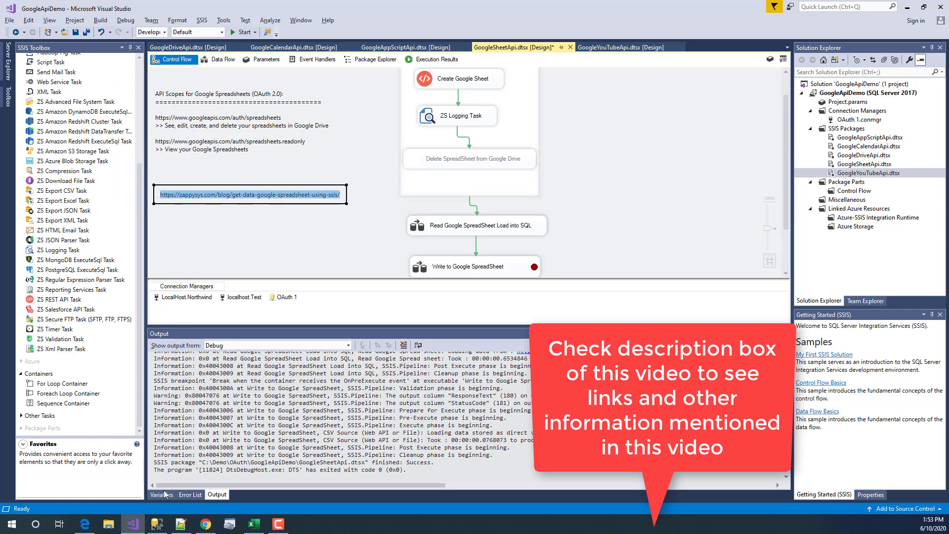
left_click(205, 524)
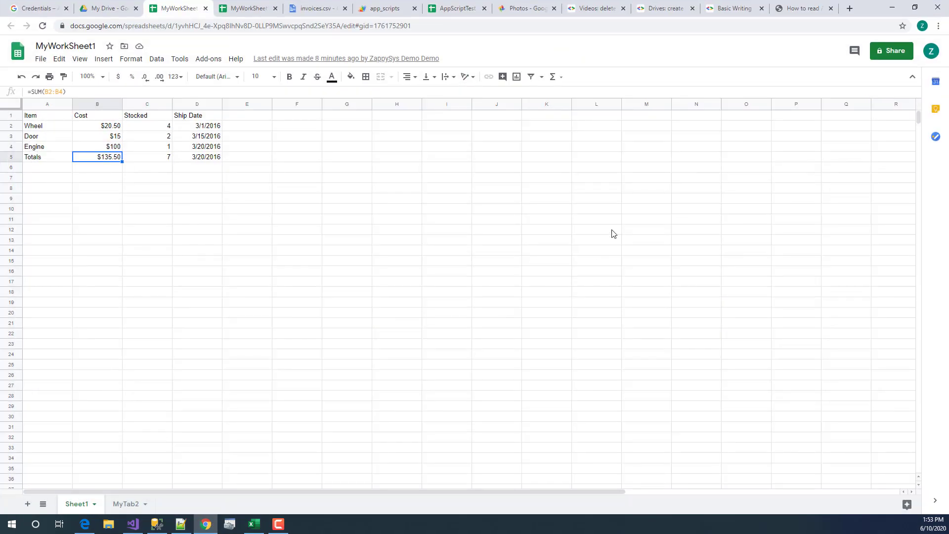
left_click(791, 5)
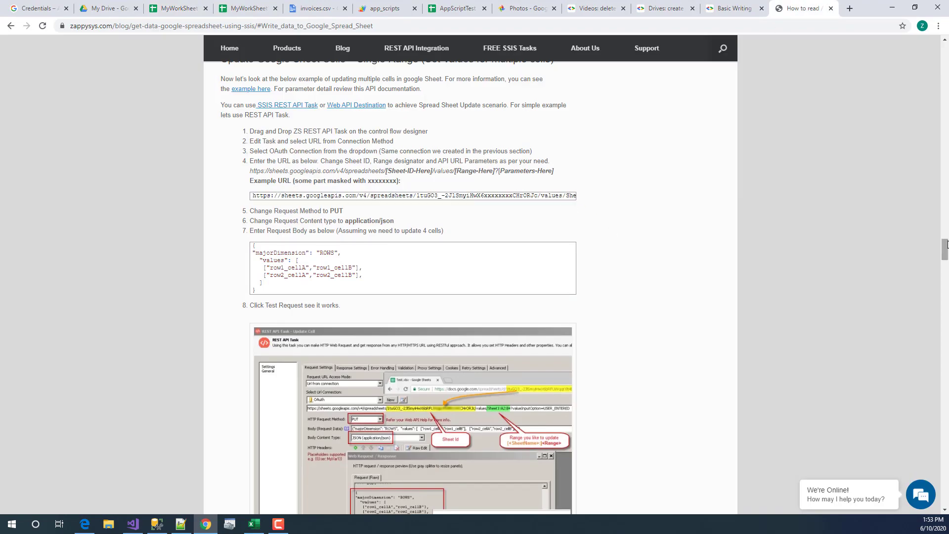
left_click_drag(944, 243, 931, 264)
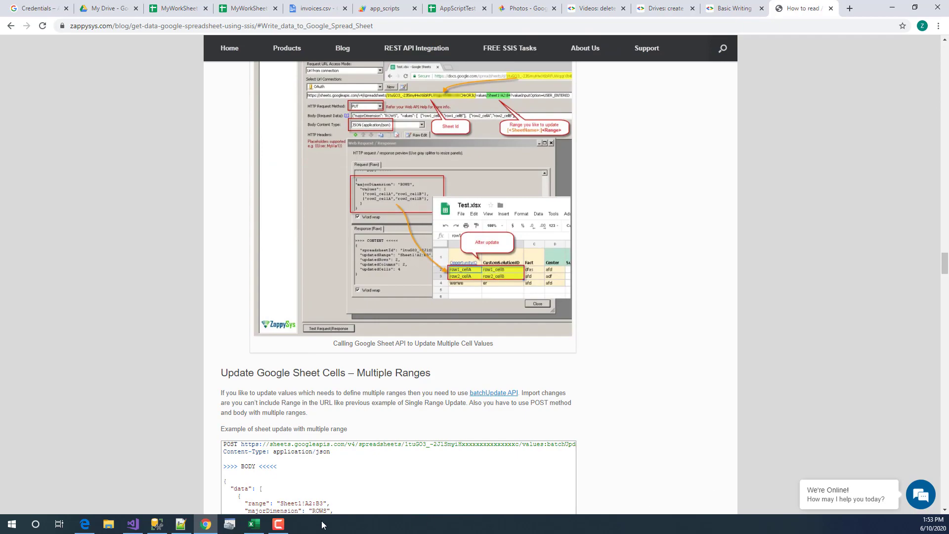
- Open the Write to Google SpreadSheet data flow and its Web API Destination settings
left_click(132, 524)
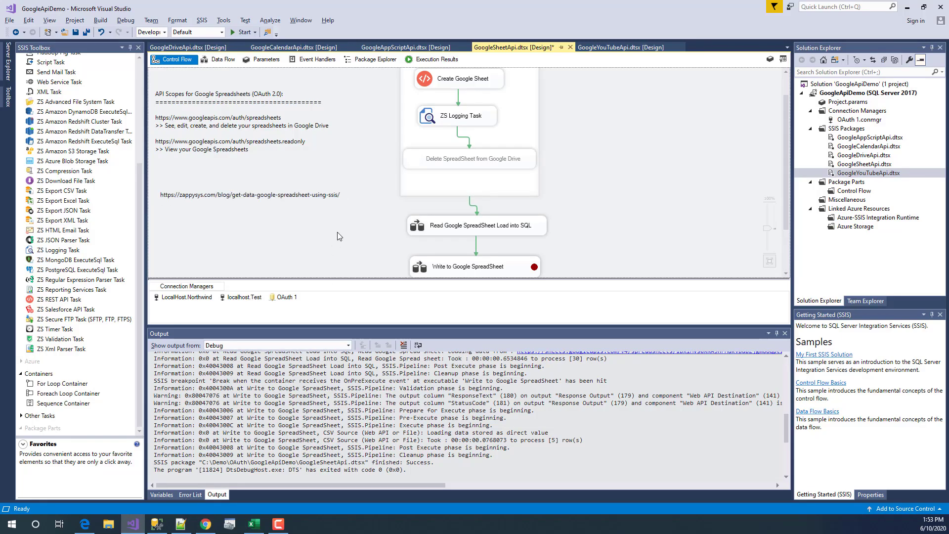
double_click(458, 273)
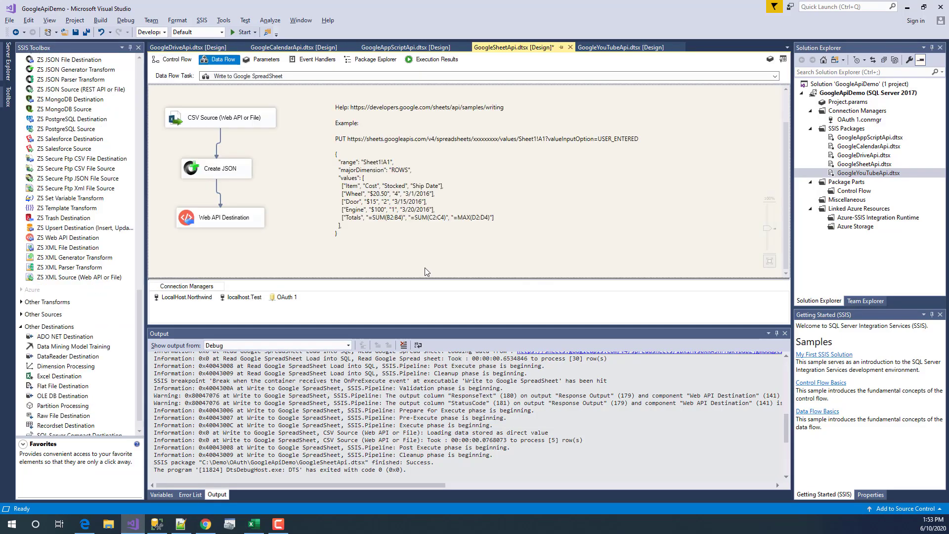
double_click(216, 221)
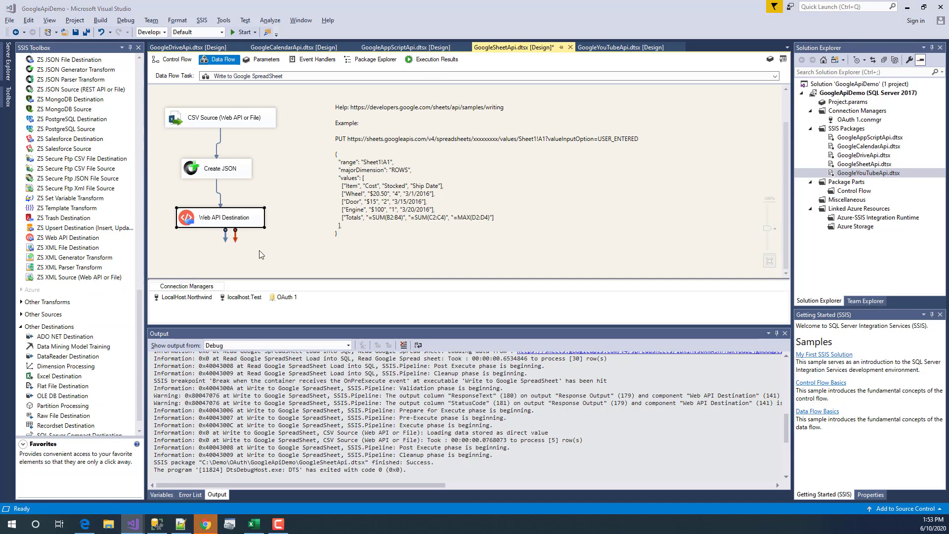
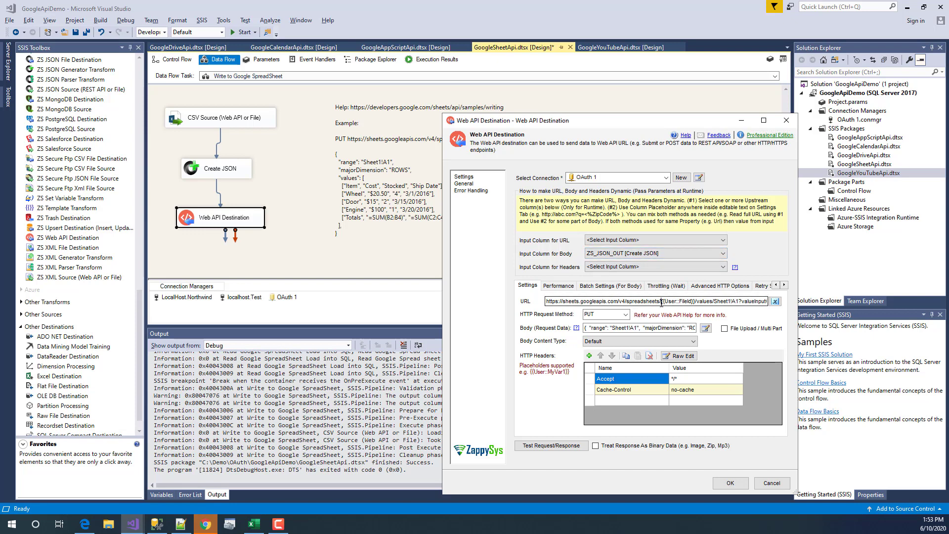
- Examine the {{User::FileId}} placeholder of the request URL in a maximized URL editor
left_click_drag(661, 301, 692, 302)
left_click(695, 303)
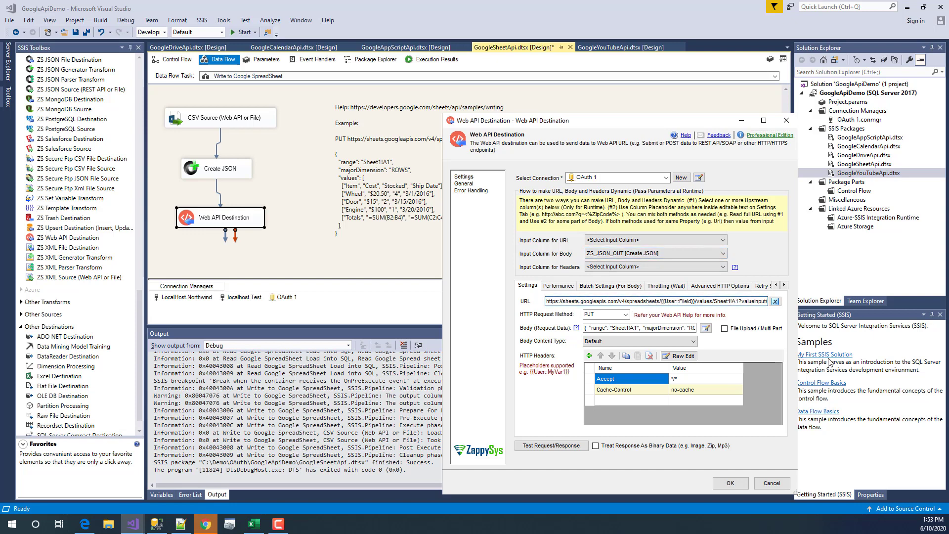
left_click(773, 301)
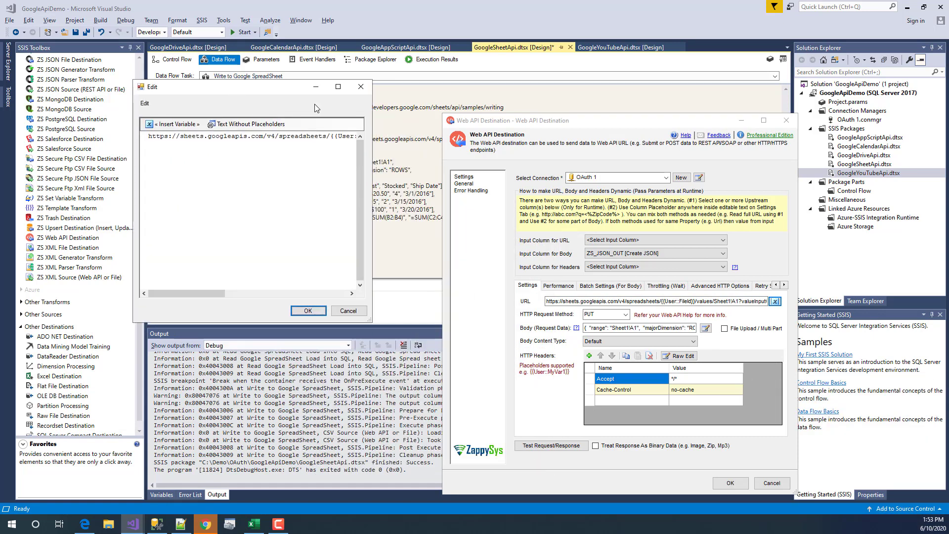
left_click(338, 83)
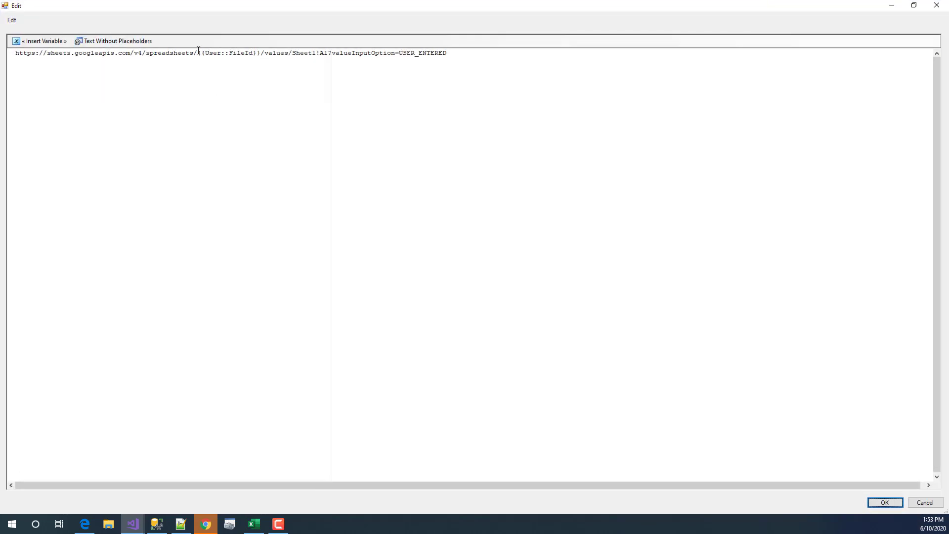
mouse_move(199, 52)
left_mouse_down()
mouse_move(262, 53)
mouse_move(199, 54)
left_mouse_up()
left_click(262, 54)
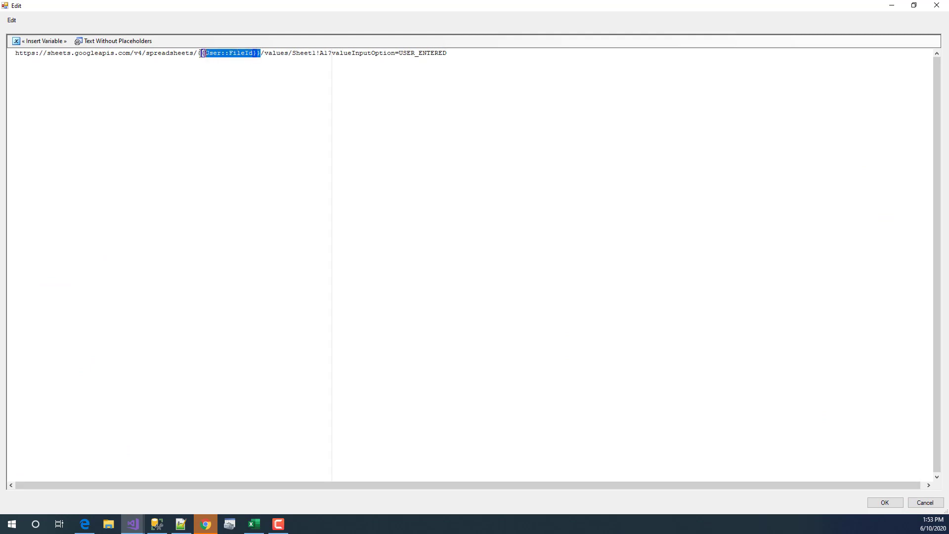
- Browse the insertable variables and input columns, then close the URL editor unchanged
left_click(35, 41)
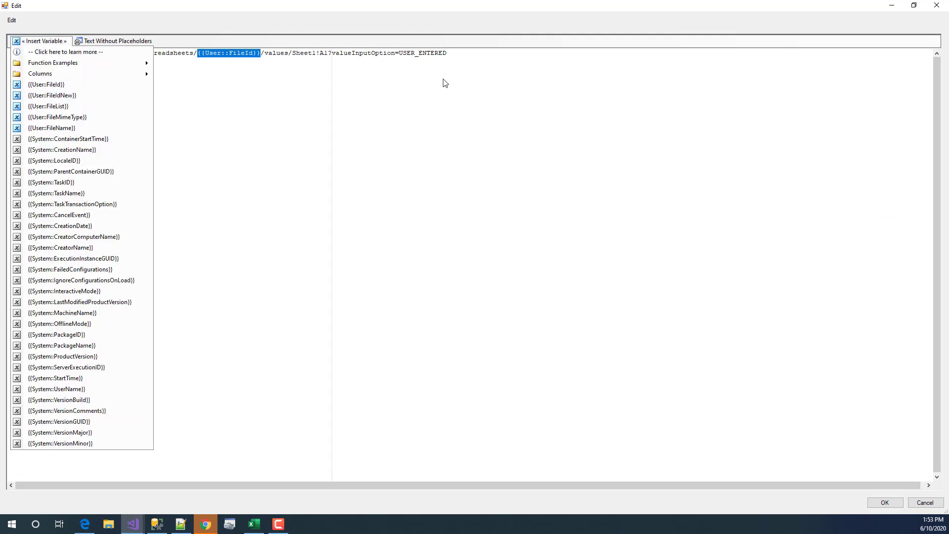
left_click(416, 71)
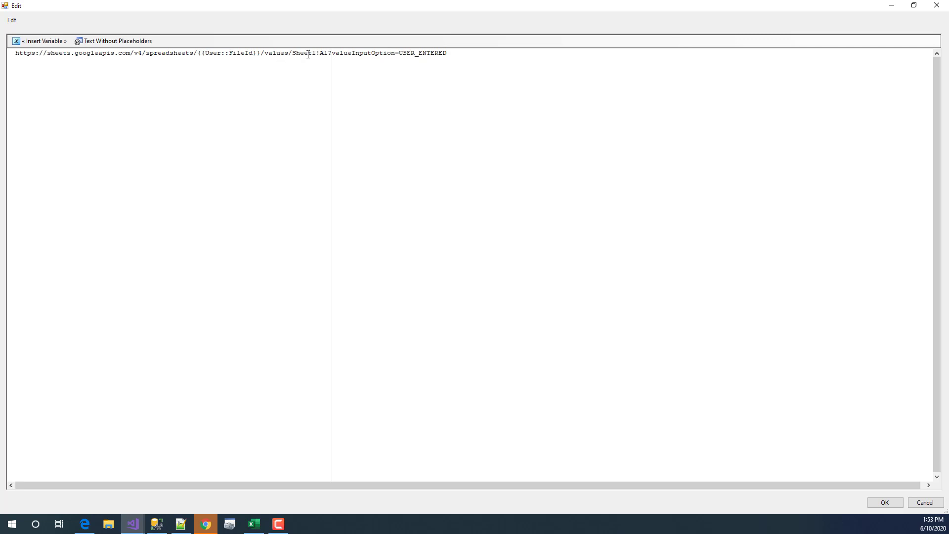
left_click_drag(261, 53, 195, 52)
left_click(40, 44)
mouse_move(50, 73)
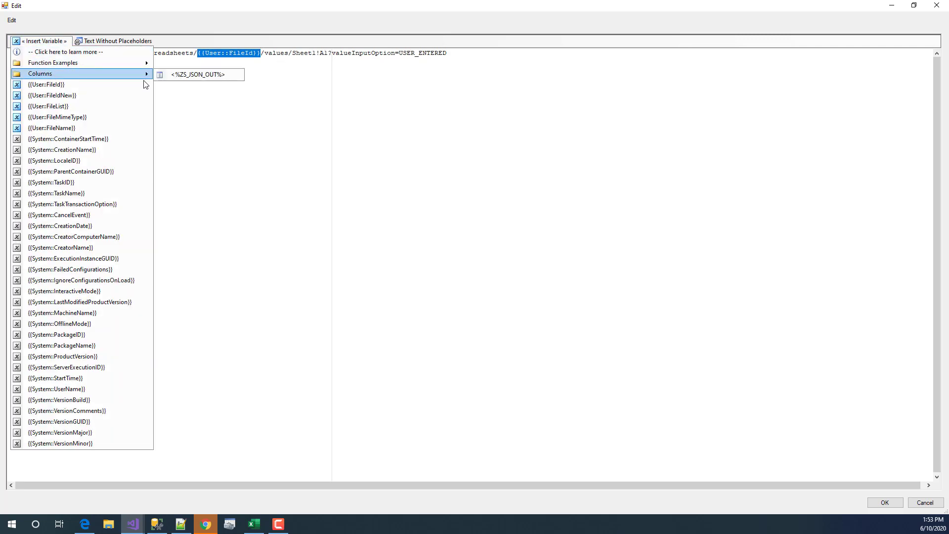
left_click(323, 134)
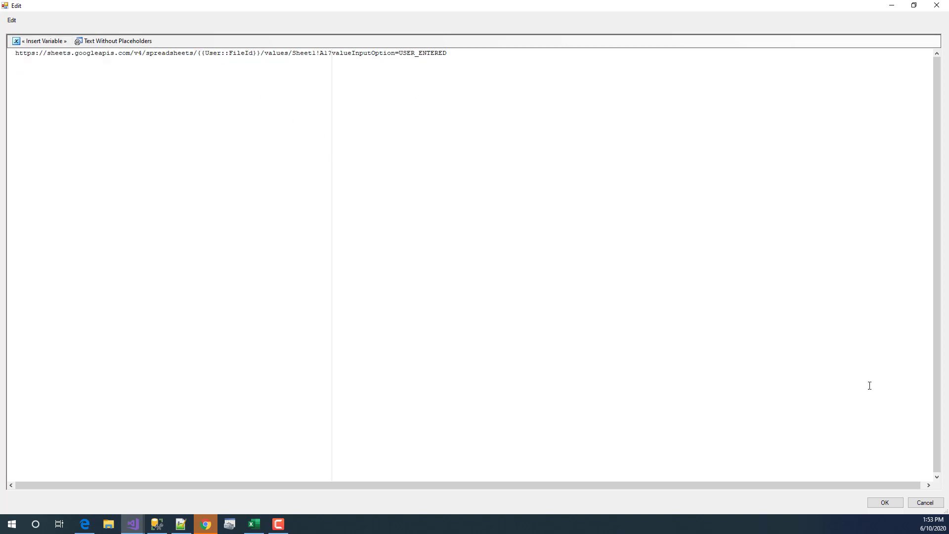
left_click(922, 503)
- Keep ZS_JSON_OUT as the body column and enlarge the request body JSON editor
left_click(642, 255)
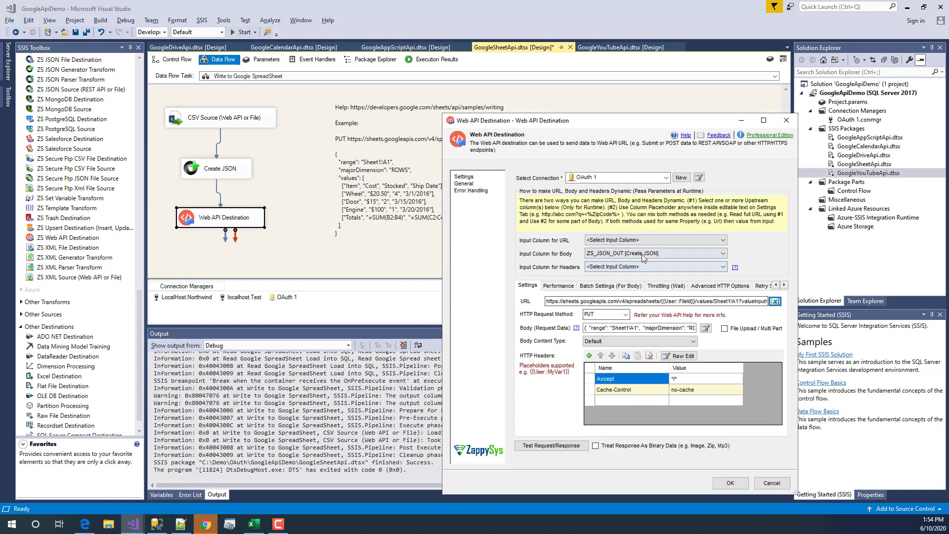
left_click(585, 256)
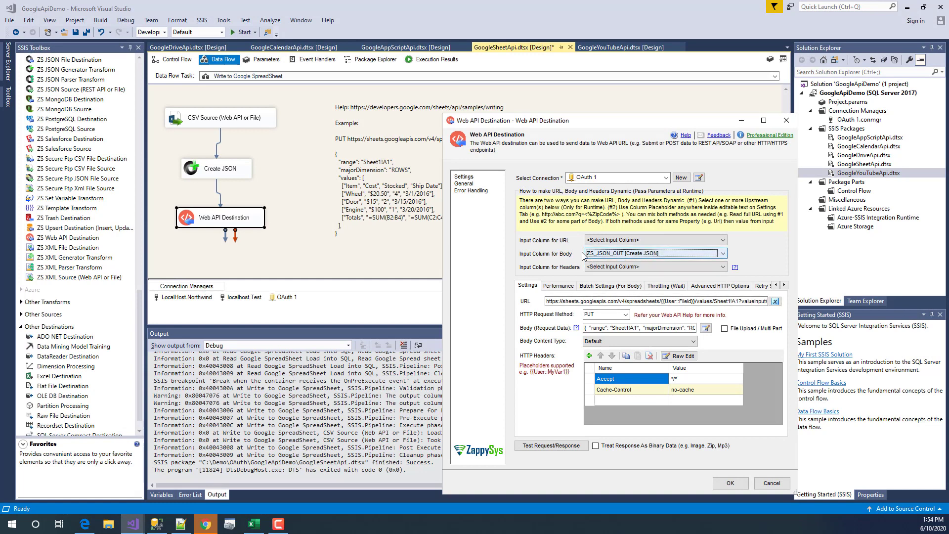
left_click(619, 255)
left_click(619, 255)
left_click(641, 329)
left_click(706, 328)
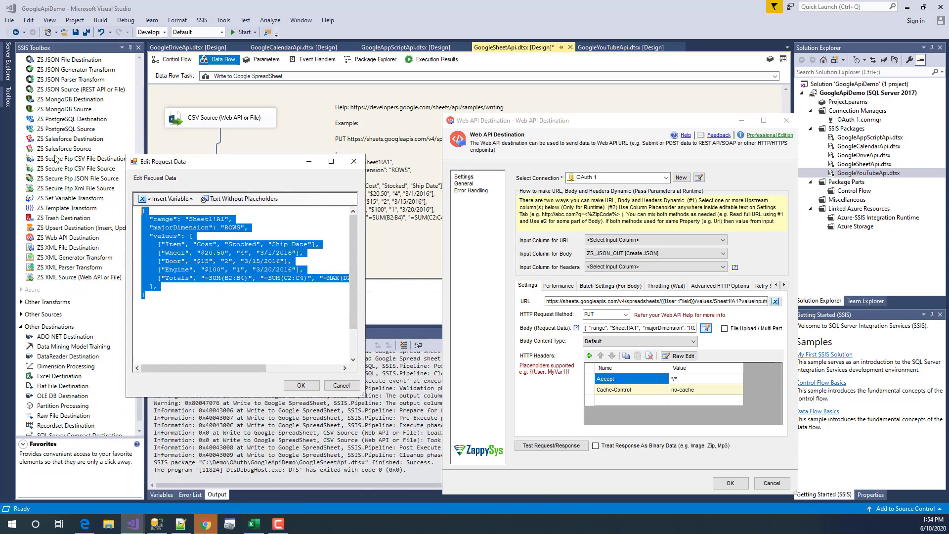
left_click(270, 352)
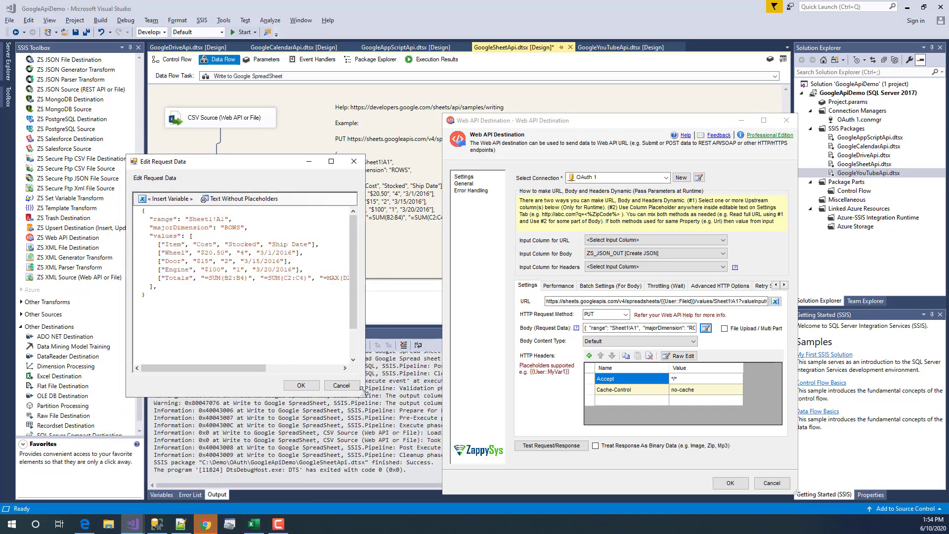
left_click_drag(365, 396, 513, 409)
- Switch to the MyWorkSheet1 spreadsheet in Chrome
mouse_move(202, 527)
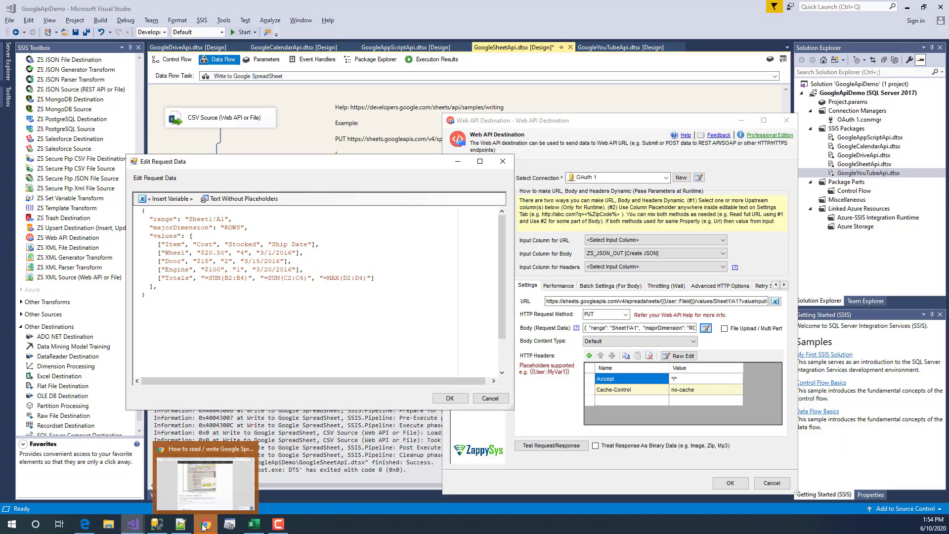
left_click(206, 488)
left_click(175, 6)
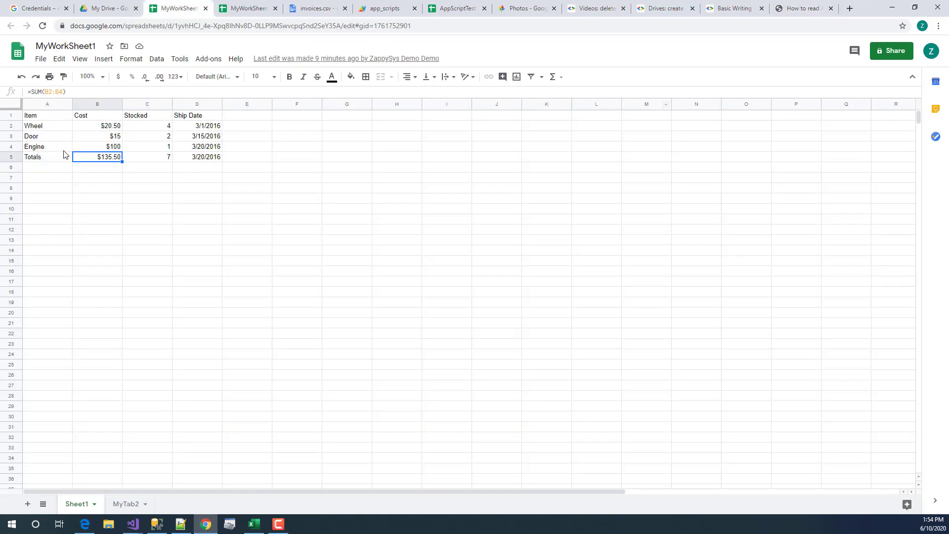
- Clear the sample table cells A1:D5 in Sheet1
left_click_drag(46, 119, 201, 159)
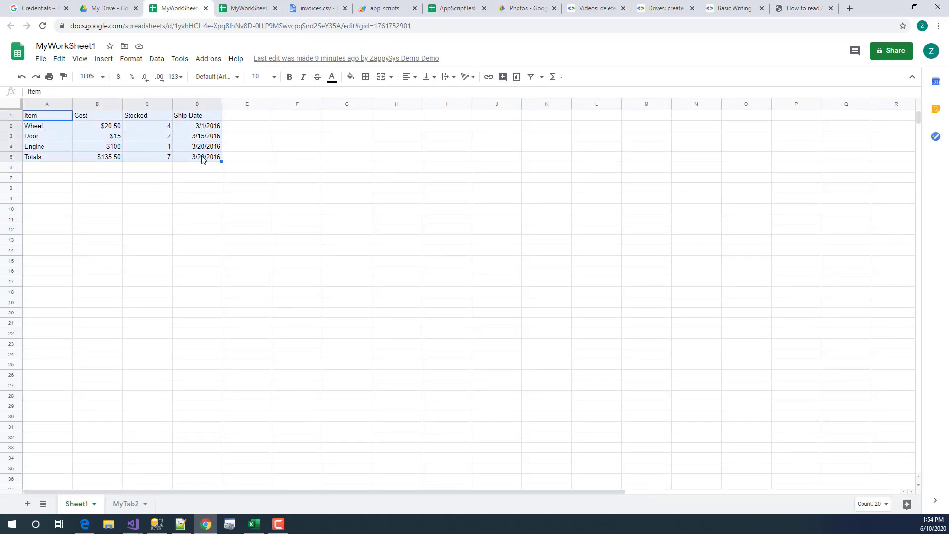
key("Delete")
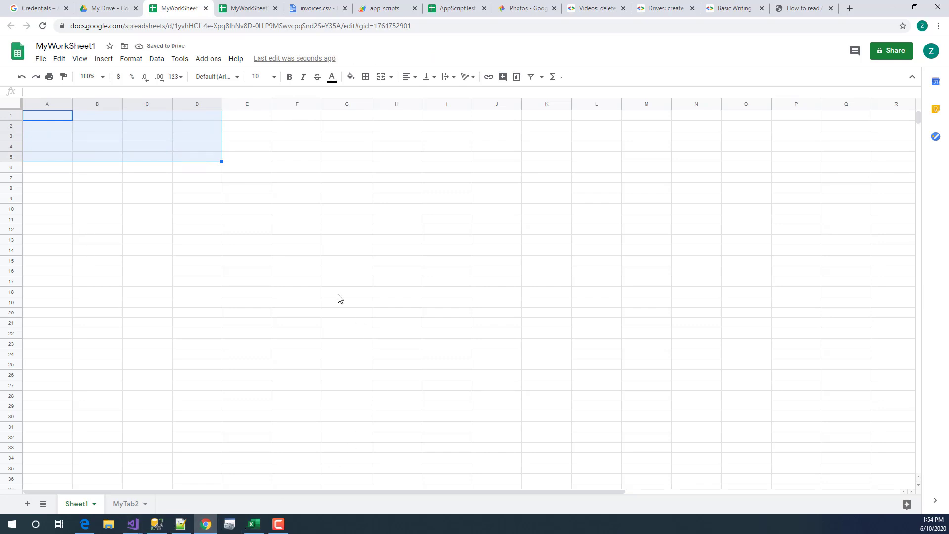
left_click_drag(42, 115, 217, 148)
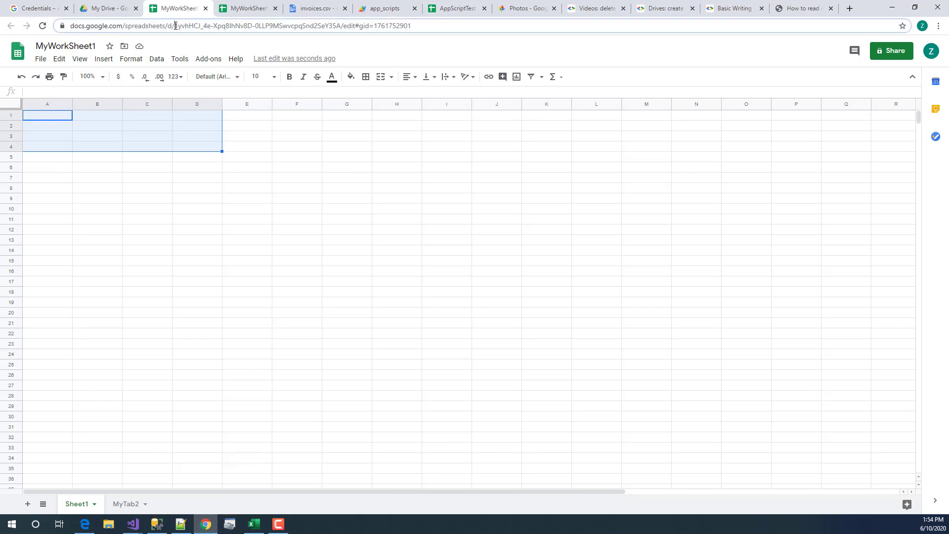
- Copy the spreadsheet ID from the address bar and return to Visual Studio
left_click(174, 25)
left_click(174, 26)
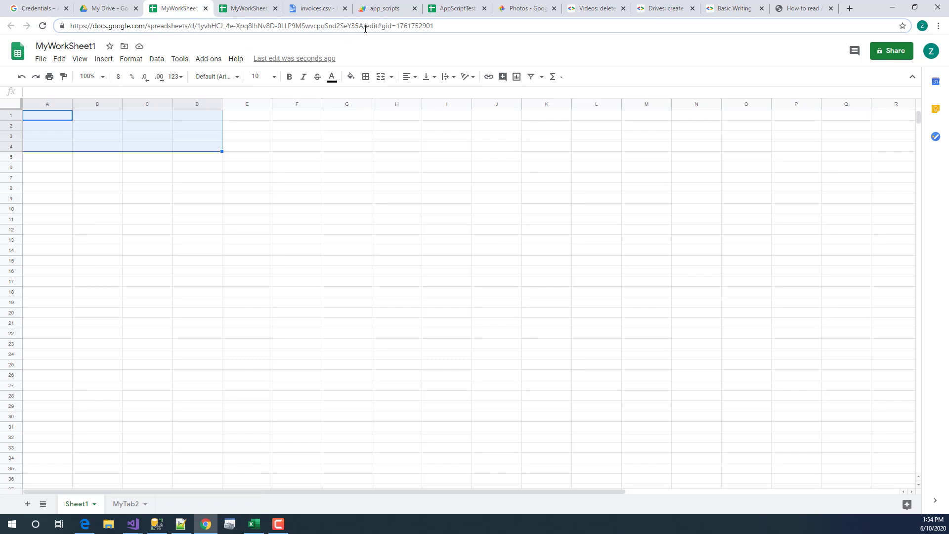
left_click(366, 27, "shift")
right_click(358, 27)
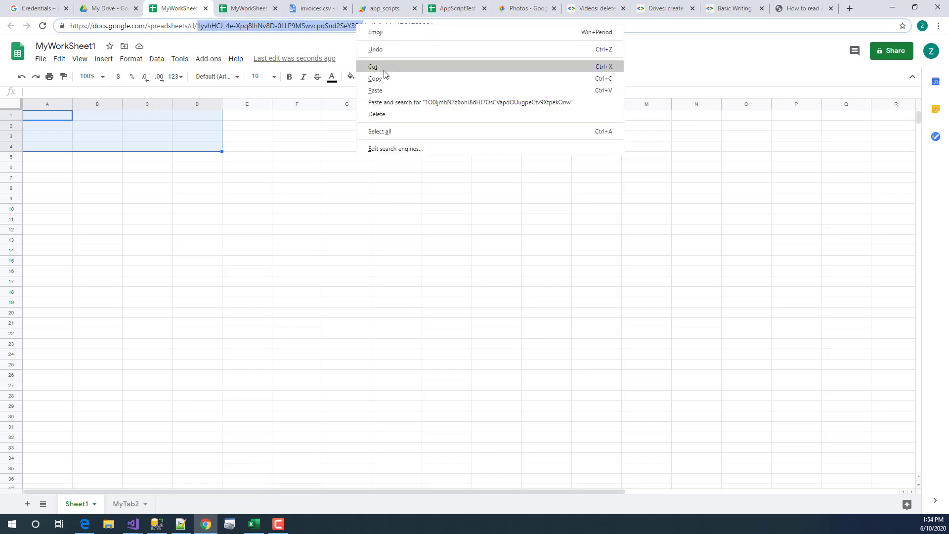
left_click(384, 74)
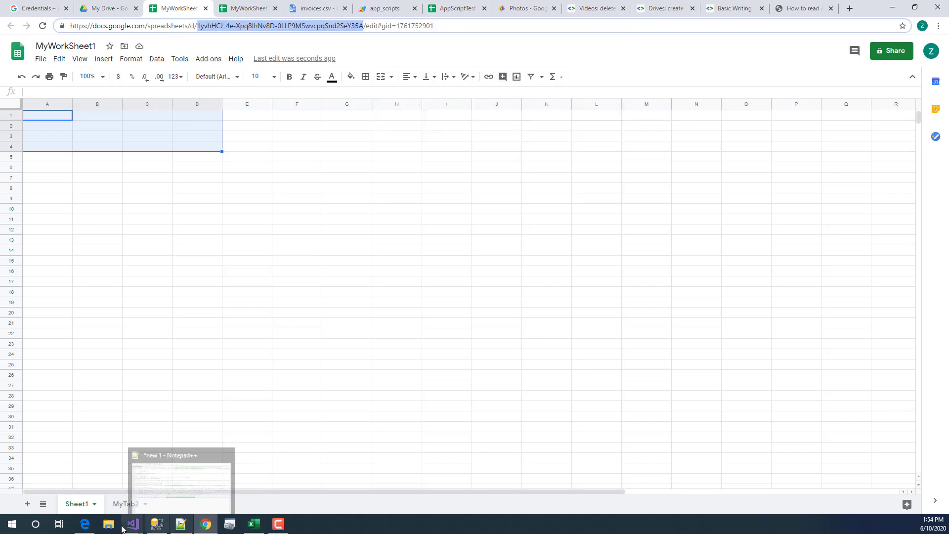
left_click(199, 474)
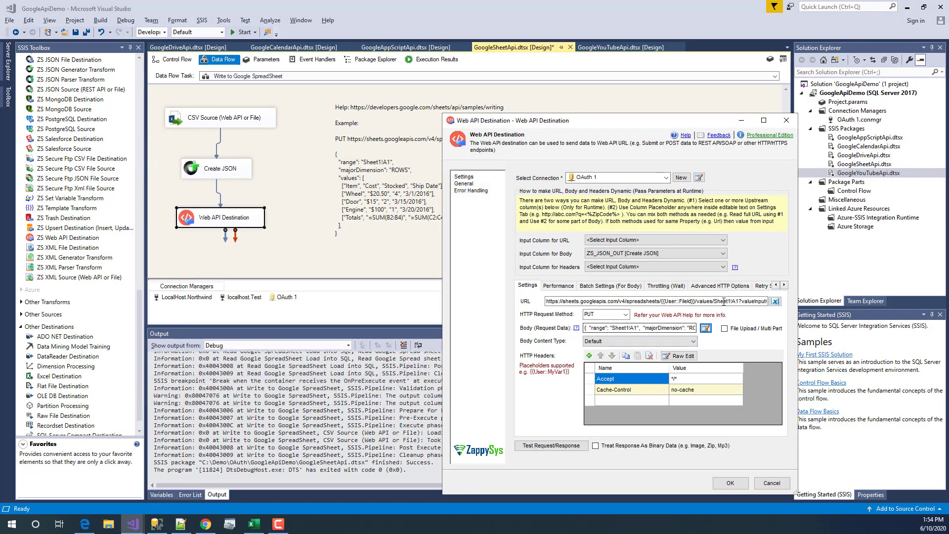
- Replace the URL's file-id placeholder with the copied spreadsheet ID and send a test request
left_click_drag(695, 300, 660, 303)
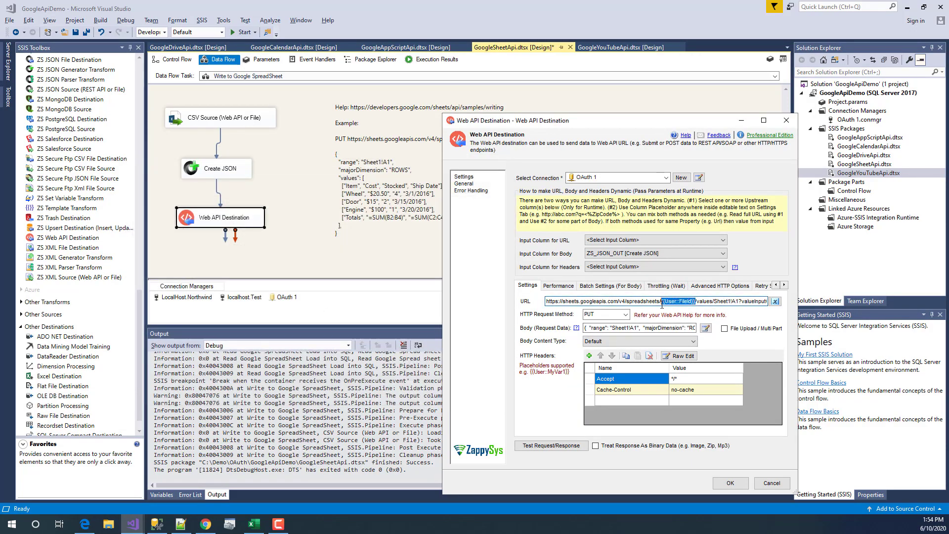
key("ctrl+v")
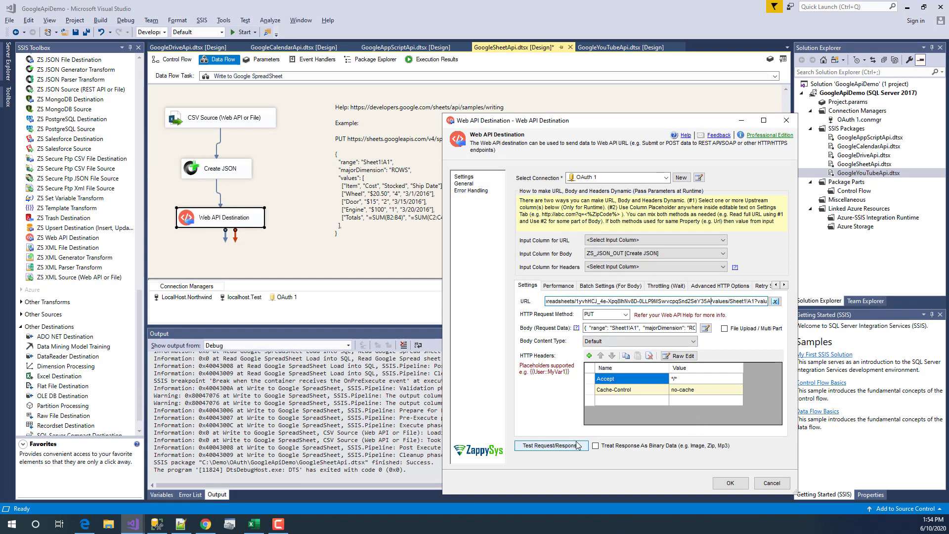
left_click(561, 448)
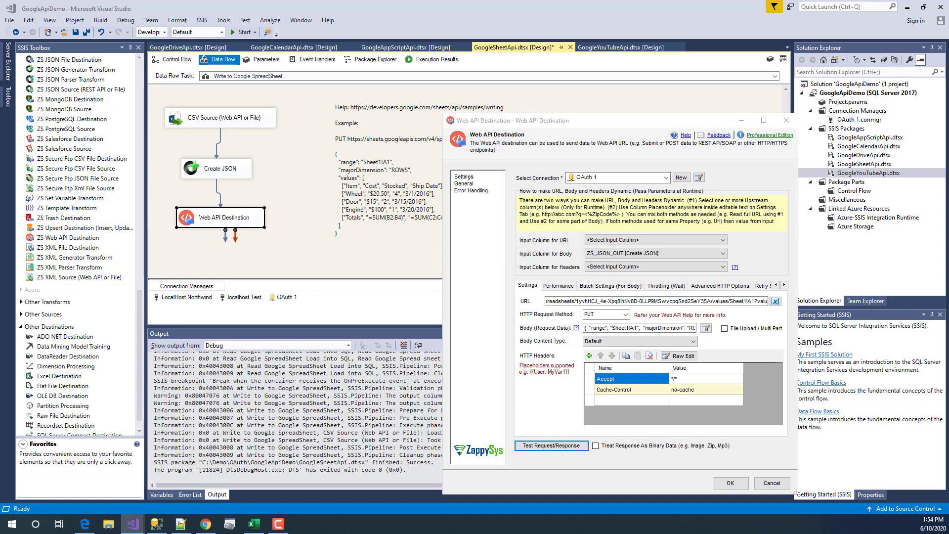
scroll(251, 389, "down", 5)
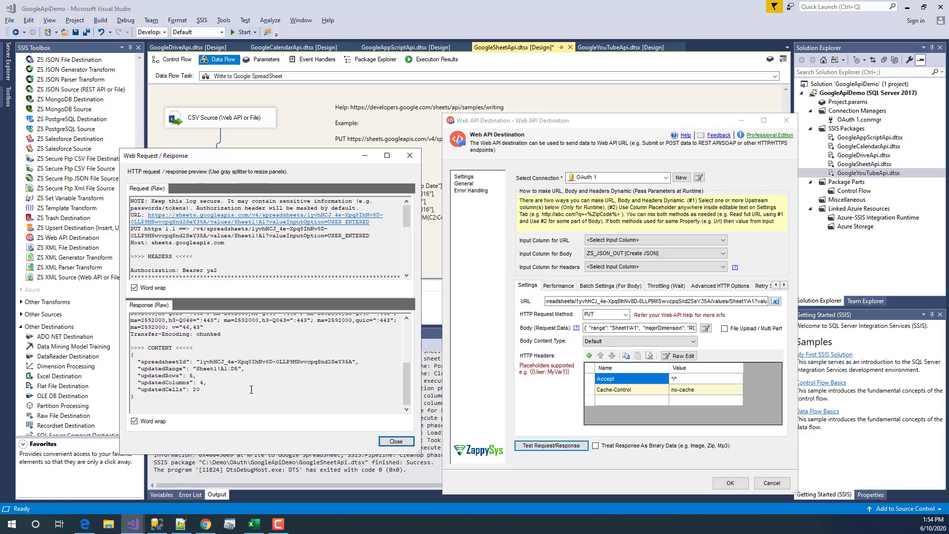
left_click_drag(132, 354, 134, 397)
left_click(134, 397)
- Verify rows A2:D5 were rewritten starting at Wheel, then close the test result
left_click(218, 528)
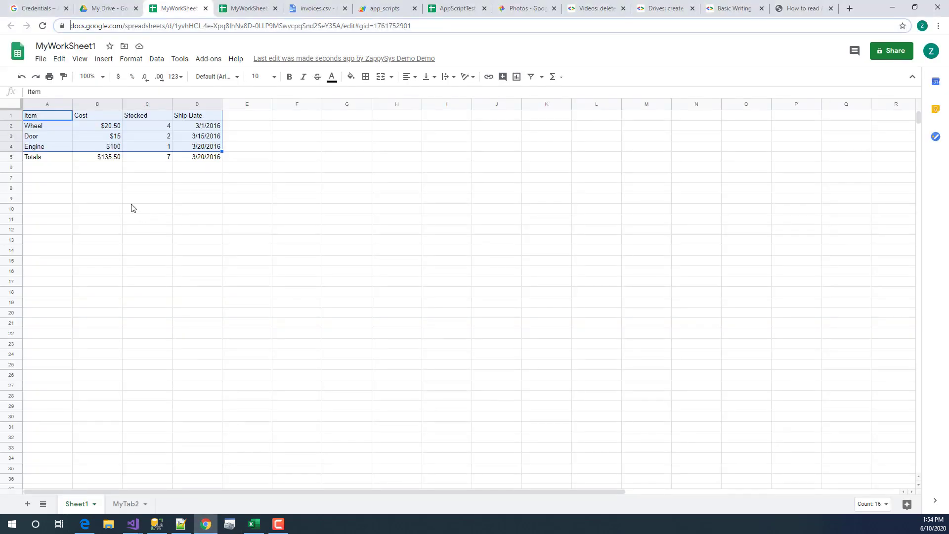
left_click(54, 128)
left_click_drag(49, 127, 198, 159)
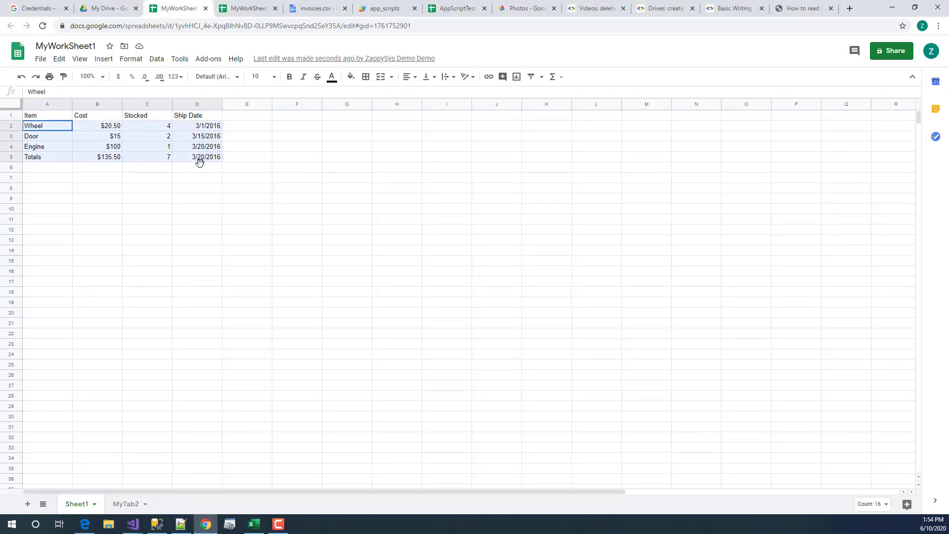
left_click(133, 524)
left_click(219, 496)
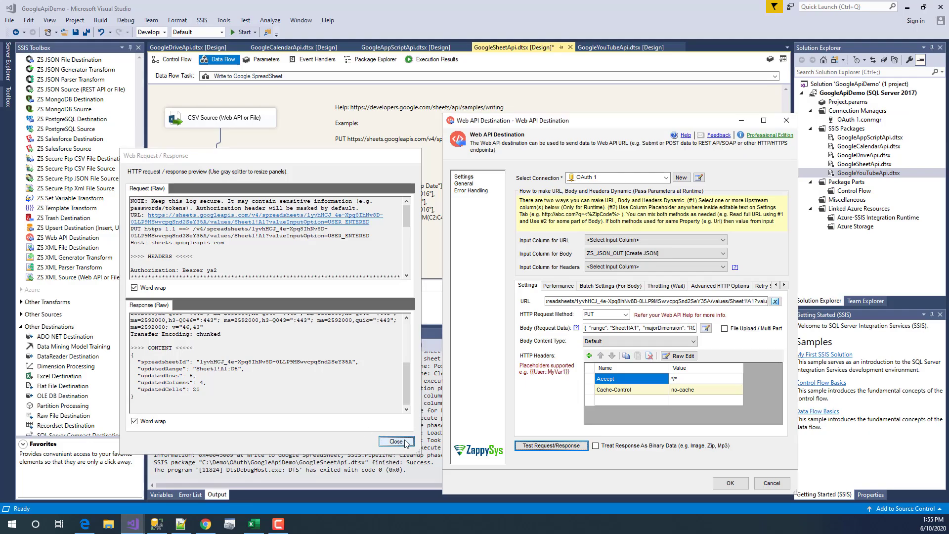
left_click(395, 443)
- Review the URL, Batch Settings, Throttling and Advanced HTTP Options, cancel, and show the Control Flow
left_click(580, 300)
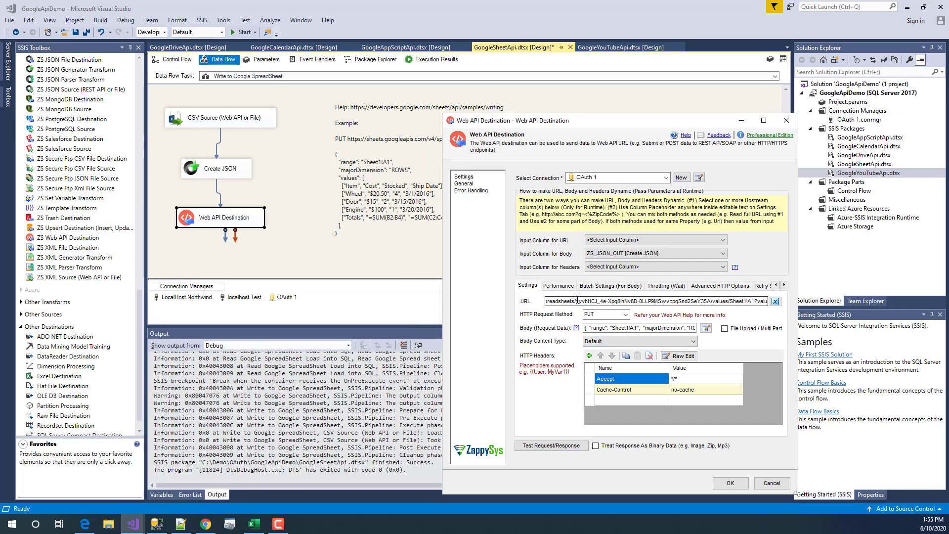
left_click_drag(578, 300, 479, 291)
left_click(625, 301)
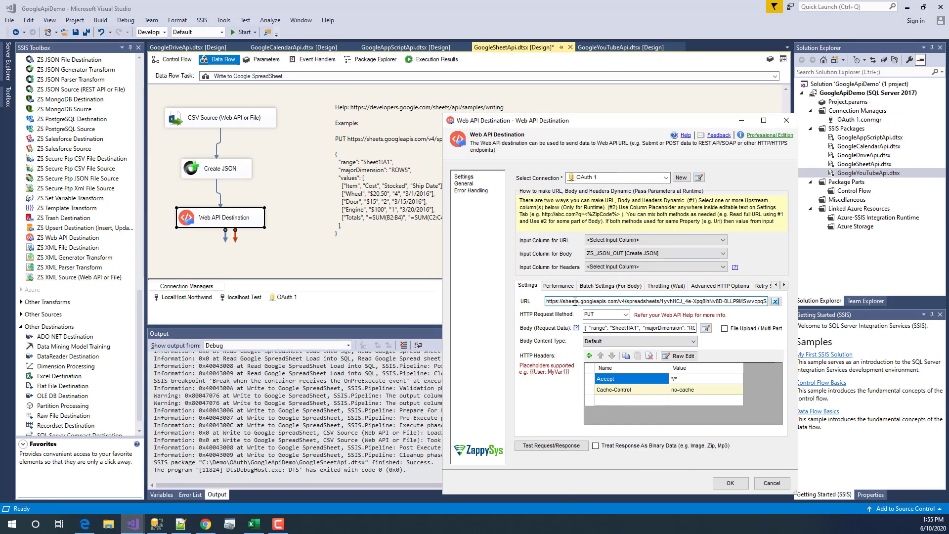
left_click(557, 285)
left_click(608, 287)
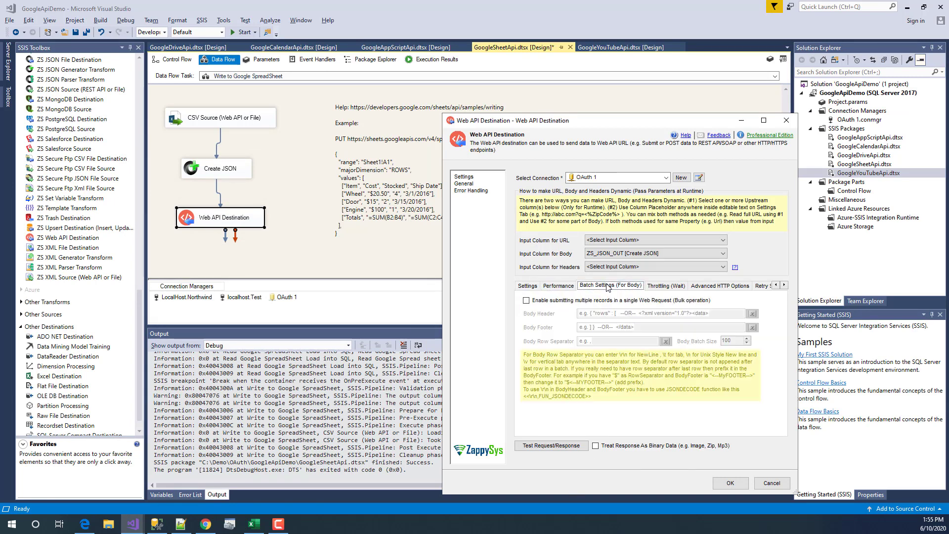
left_click(672, 287)
left_click(716, 286)
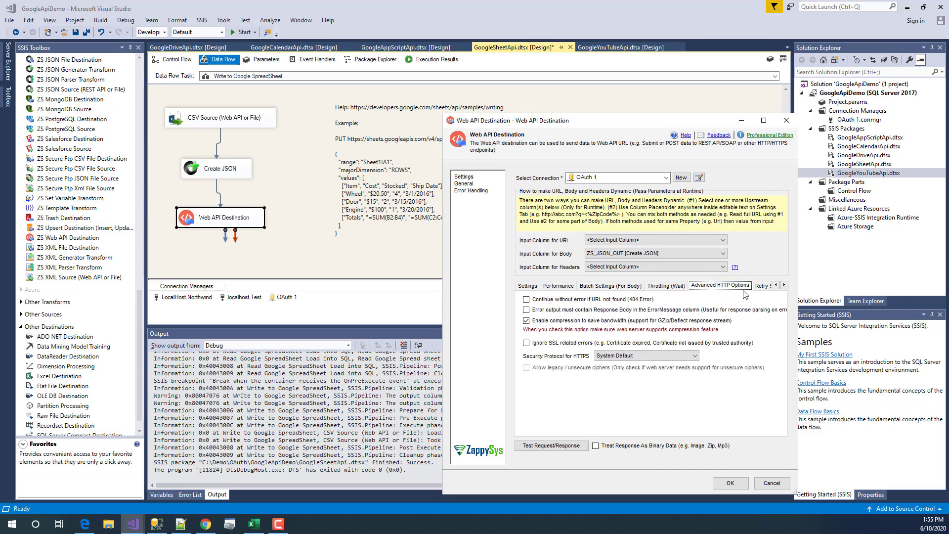
left_click(537, 286)
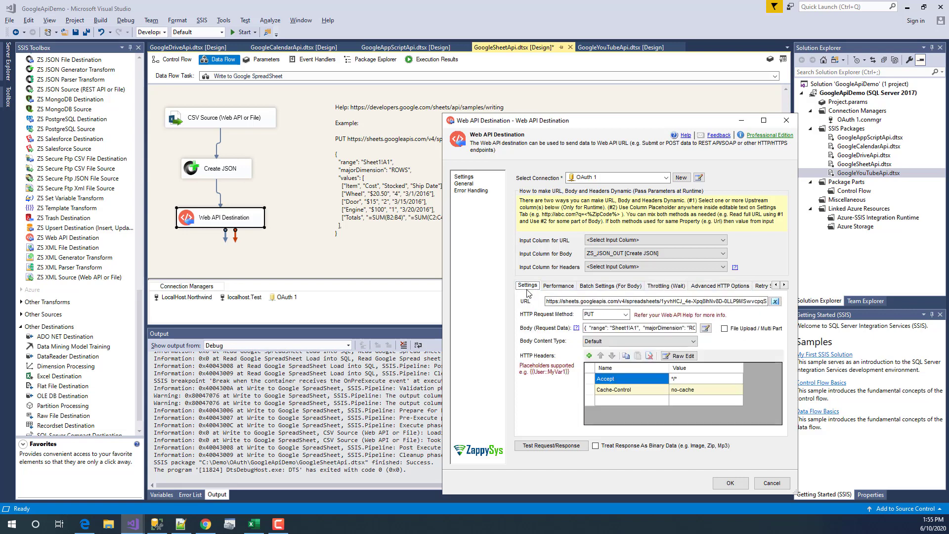
left_click(771, 484)
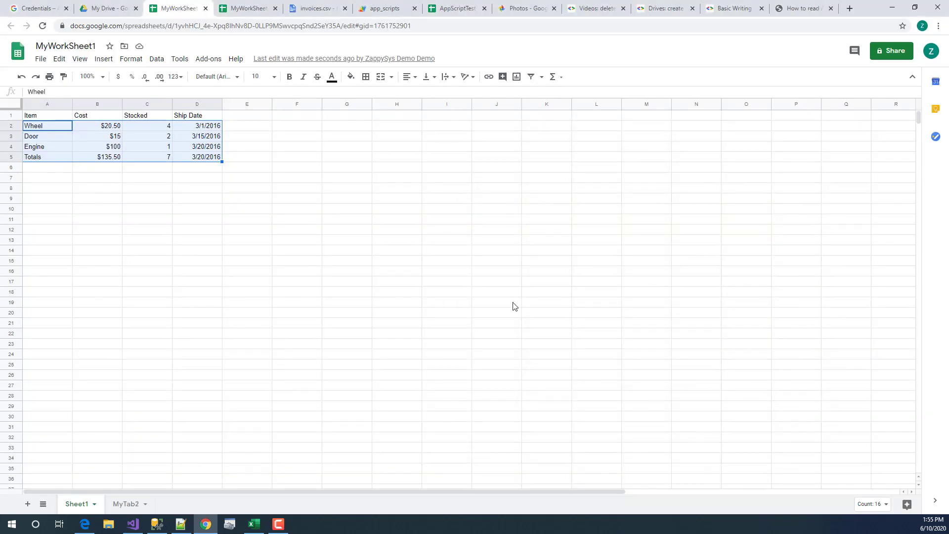
left_click(139, 524)
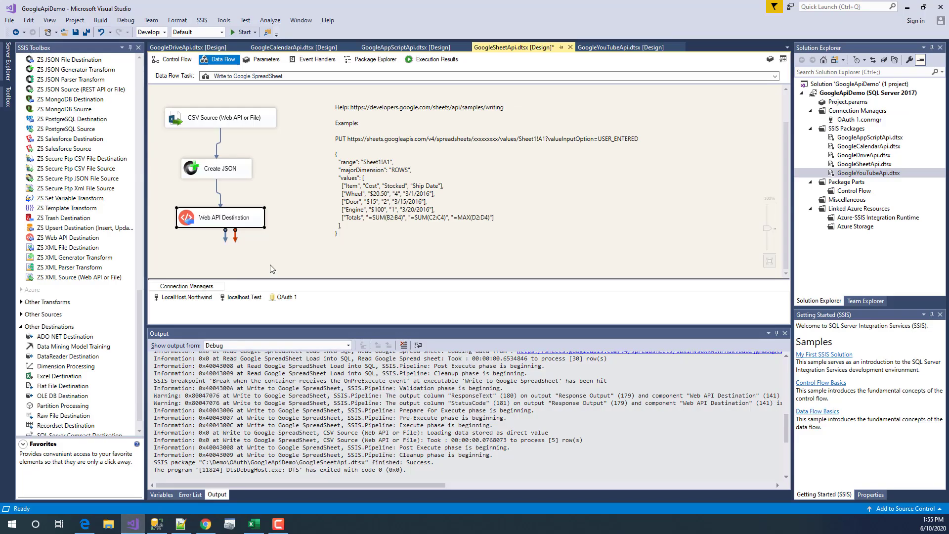
left_click(155, 62)
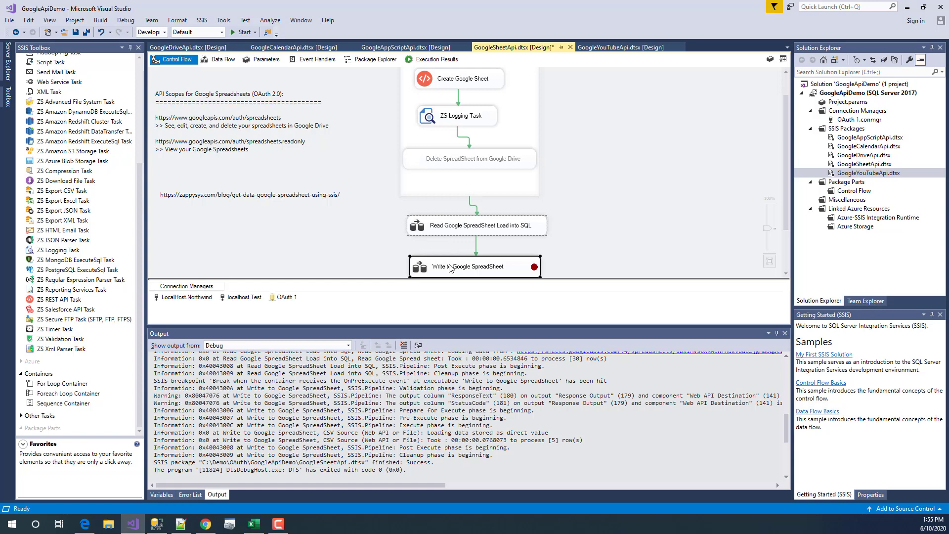
- Enable the disabled Delete SpreadSheet from Google Drive task
left_click(445, 222)
left_click(448, 76)
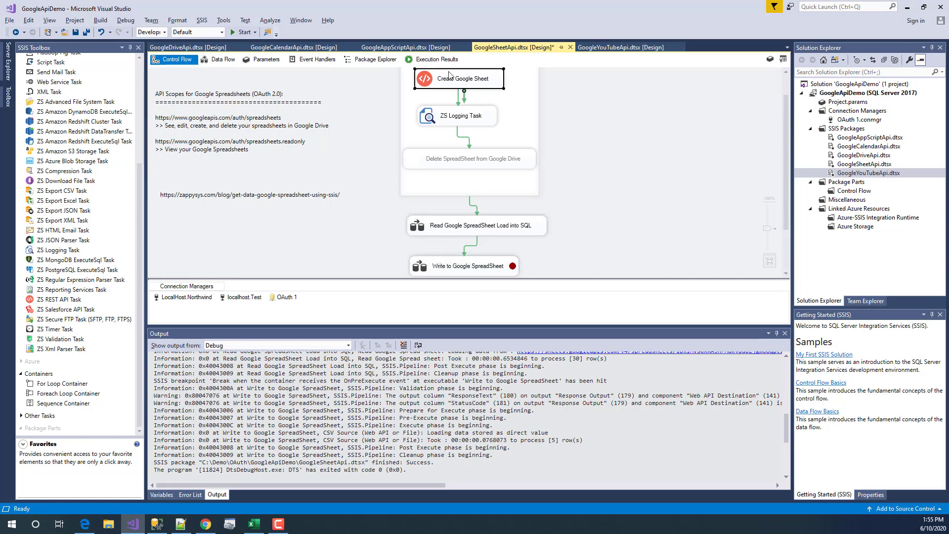
left_click(464, 158)
right_click(465, 158)
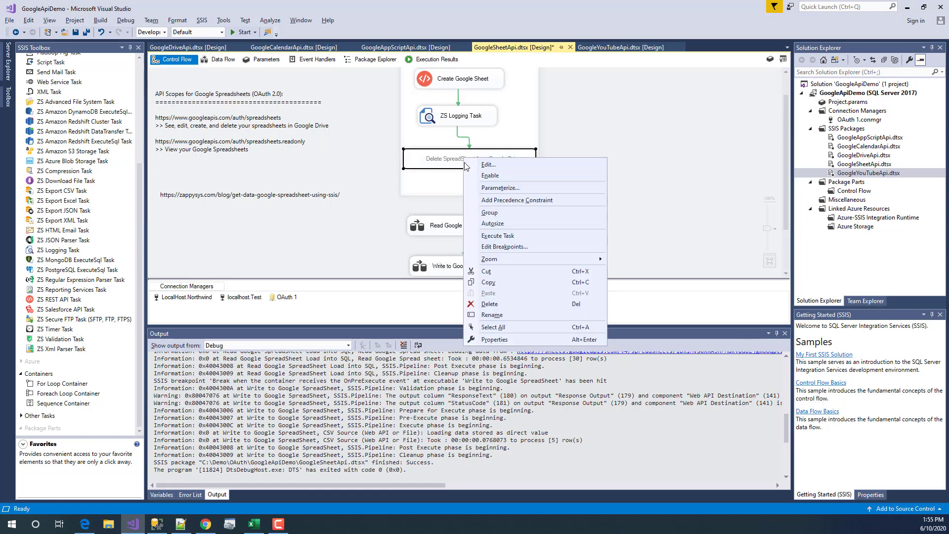
left_click(490, 179)
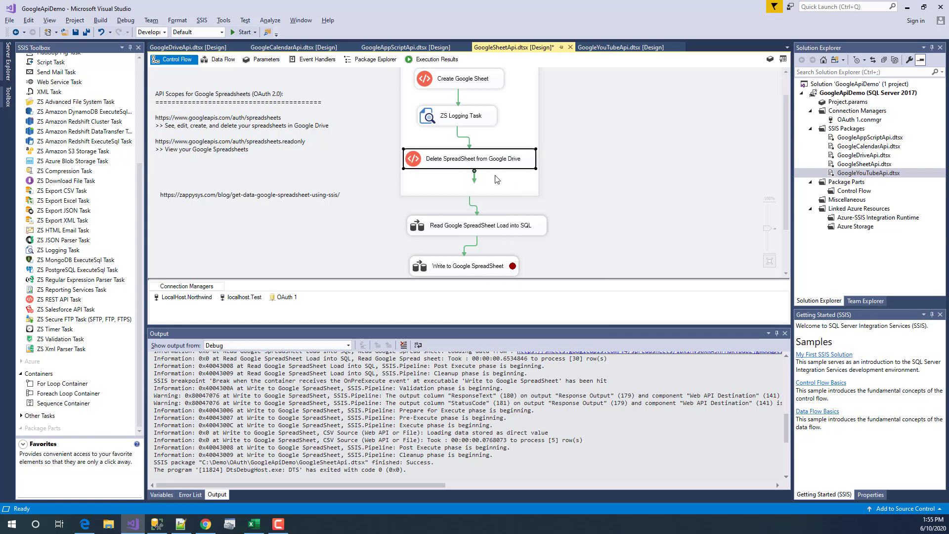
- Open the Delete SpreadSheet task and paste the spreadsheet's file ID over {{User::FileId}}
left_click(490, 439)
scroll(491, 442, "up", 5)
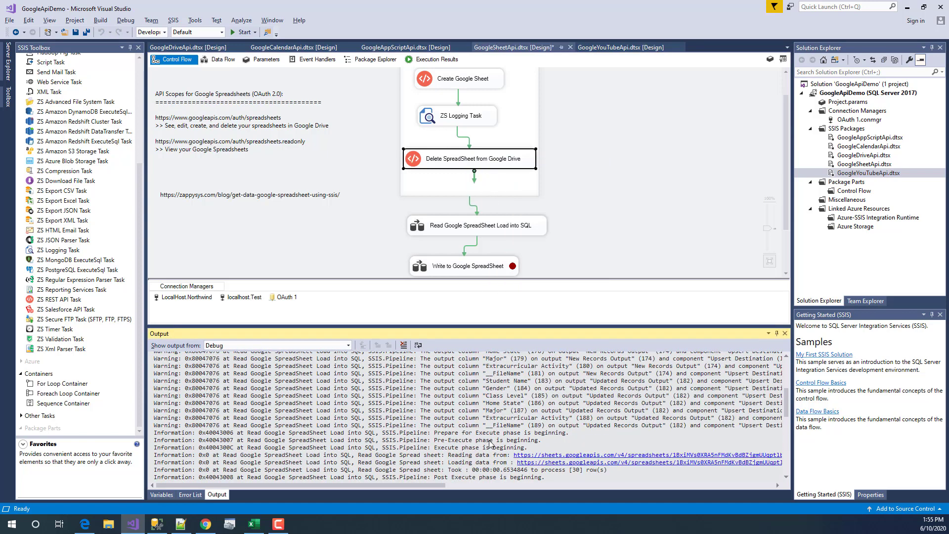
left_click(497, 159)
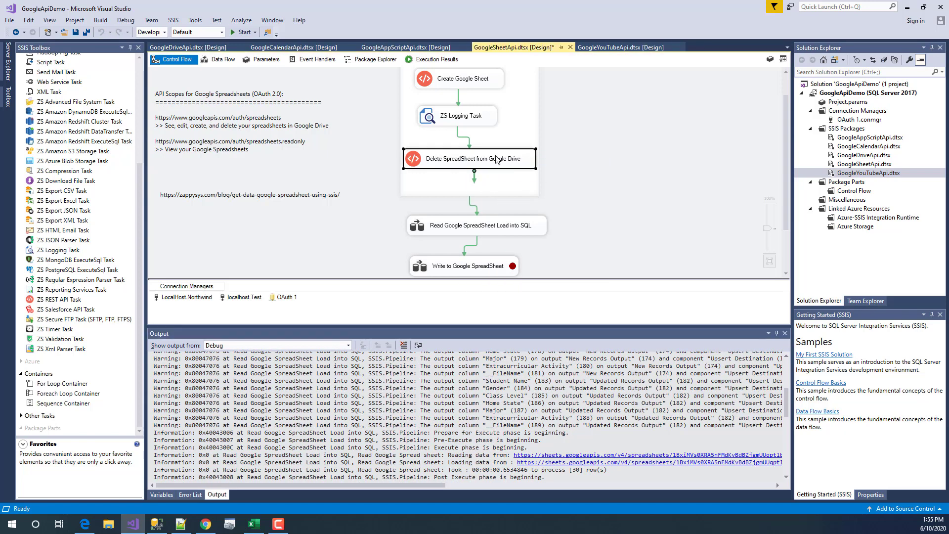
double_click(497, 159)
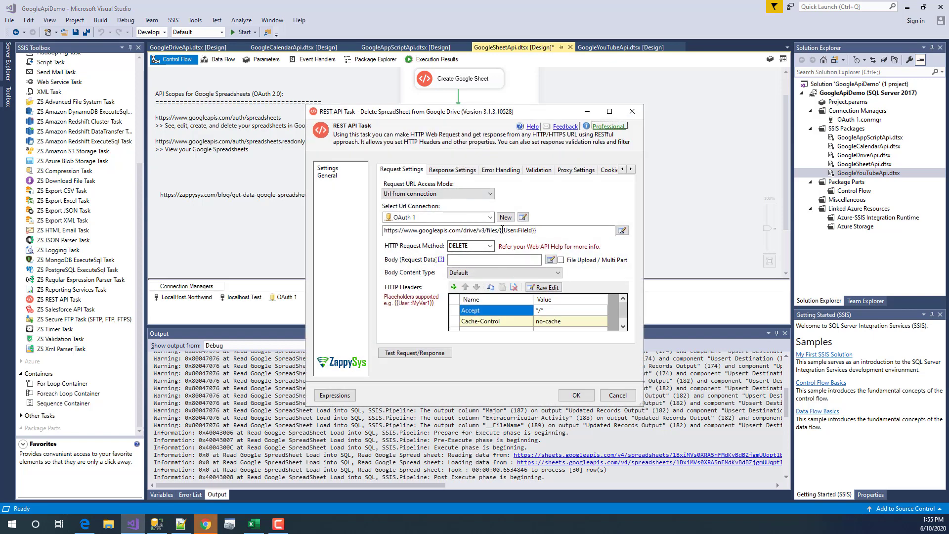
left_click_drag(500, 230, 583, 232)
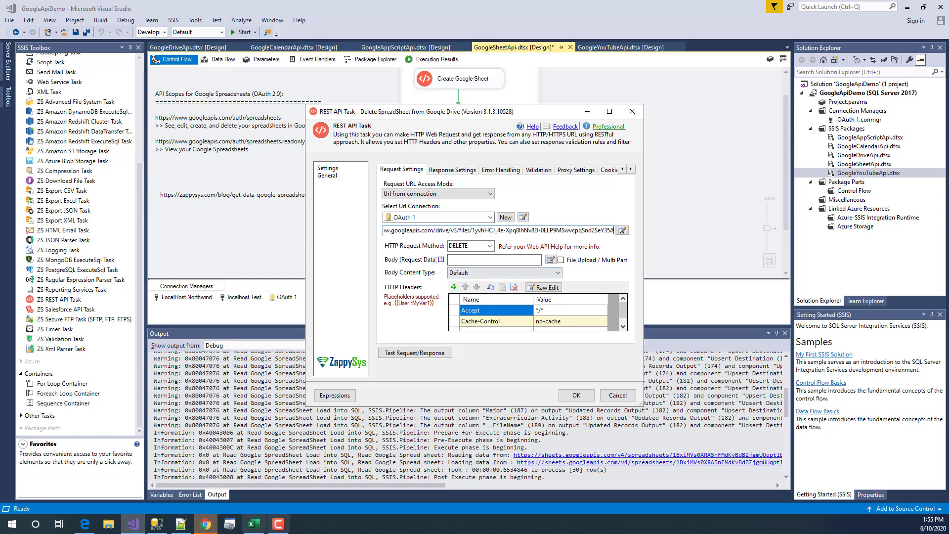
- Check MyWorkSheet1 in the Google Drive listing, then send the test DELETE request
left_click(205, 523)
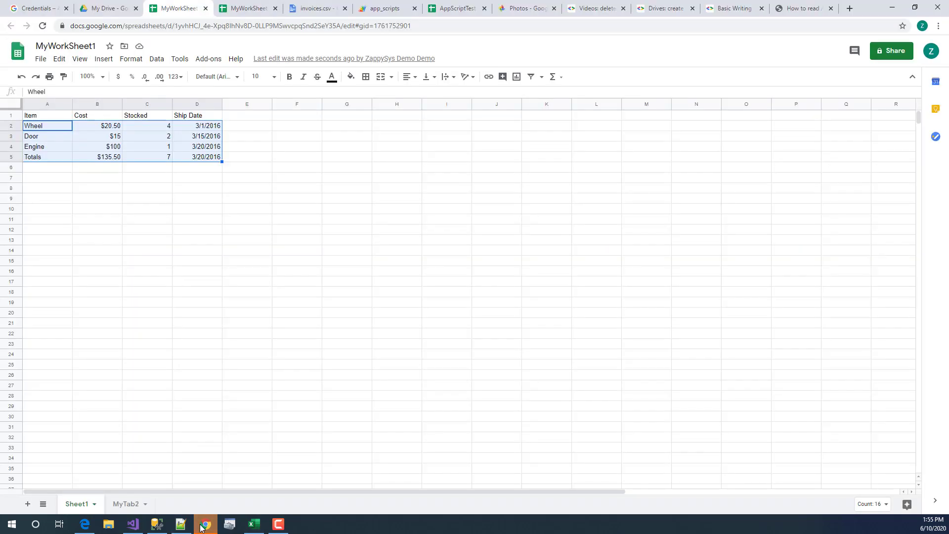
left_click(98, 8)
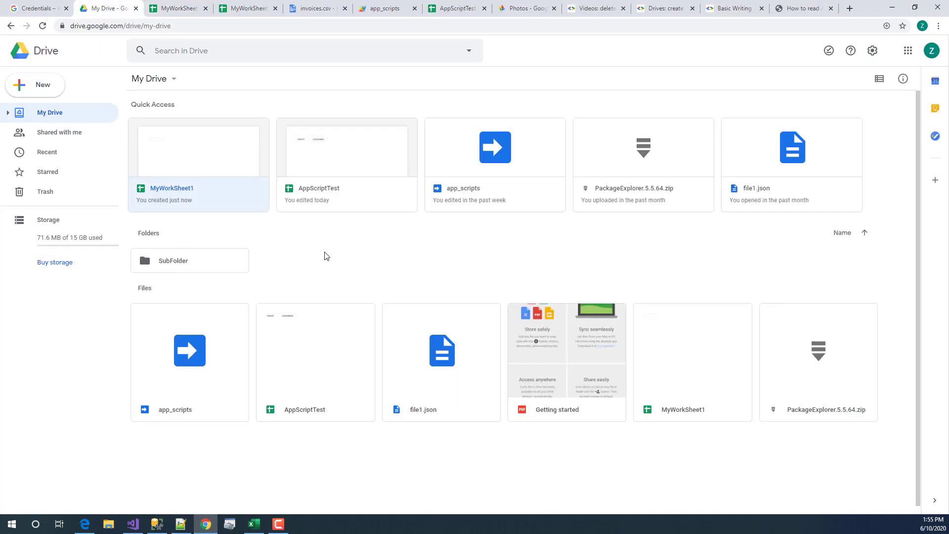
left_click(198, 9)
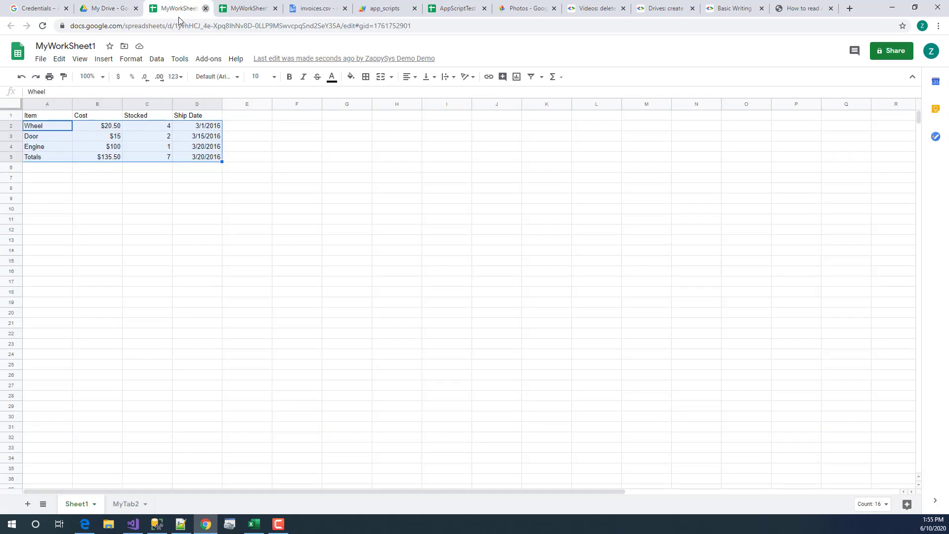
left_click(205, 8)
left_click(122, 8)
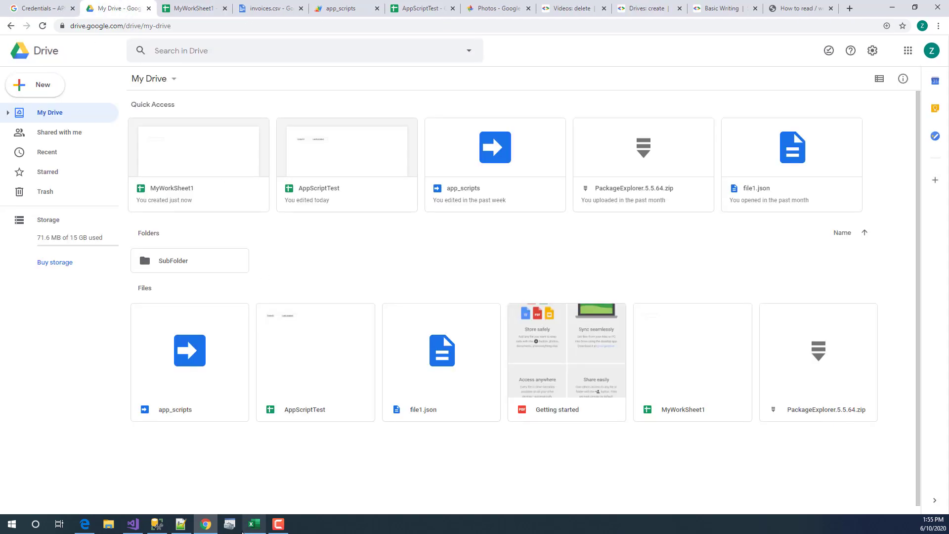
left_click(132, 524)
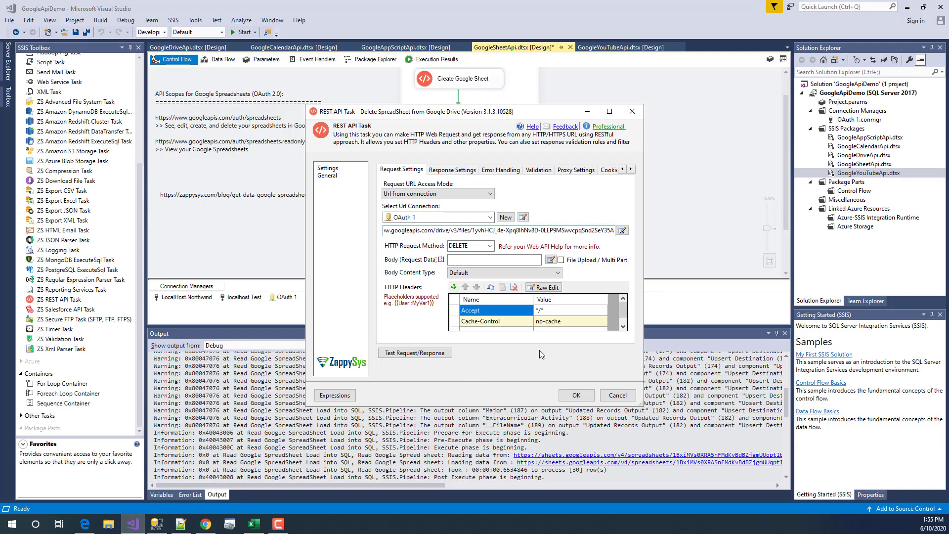
left_click(401, 357)
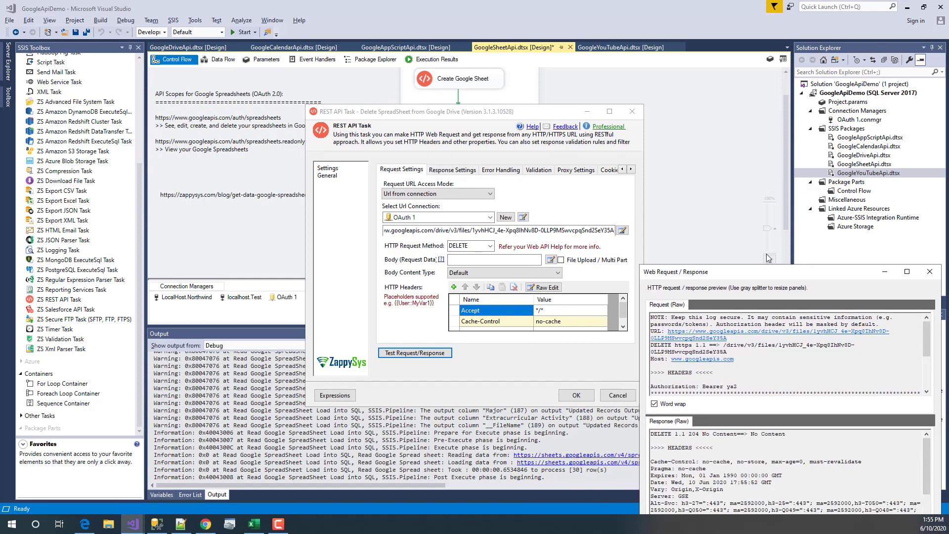
- Centre the request/response preview and review the 204 No Content response
left_click_drag(758, 276, 768, 258)
left_click_drag(864, 257, 517, 53)
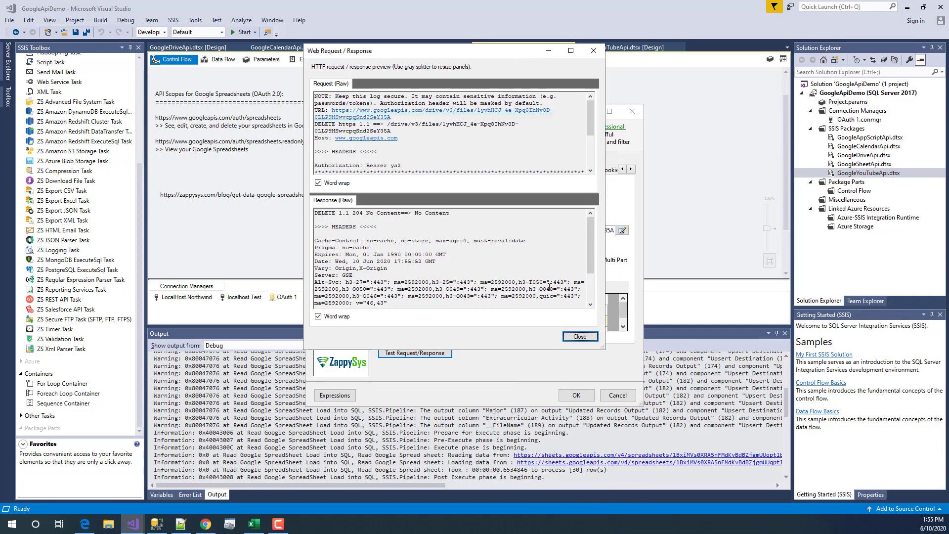
left_click_drag(592, 259, 592, 292)
left_click(376, 277)
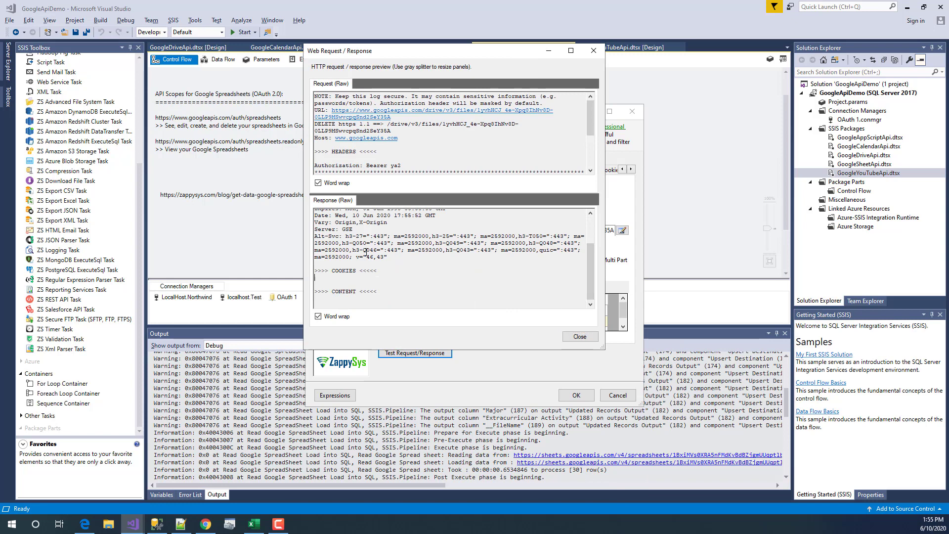
scroll(358, 248, "up", 3)
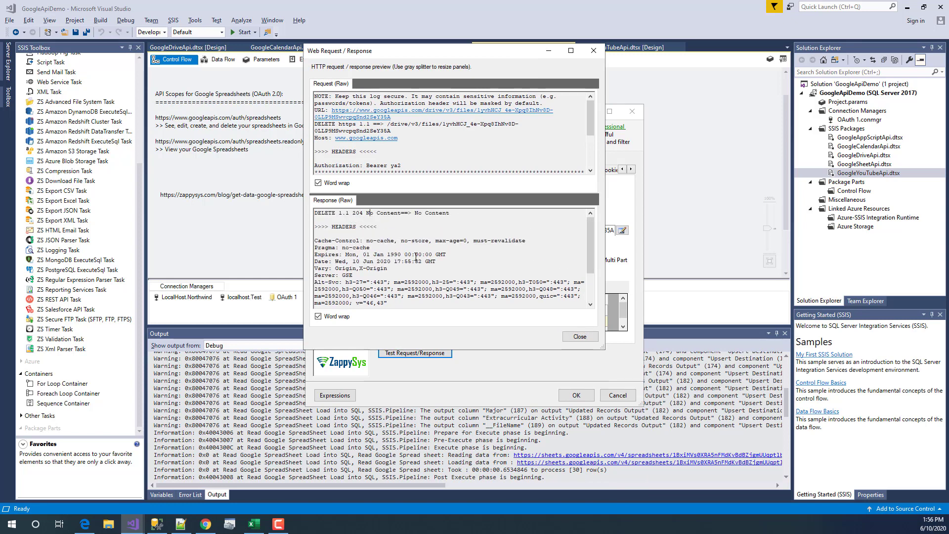
scroll(416, 256, "down", 2)
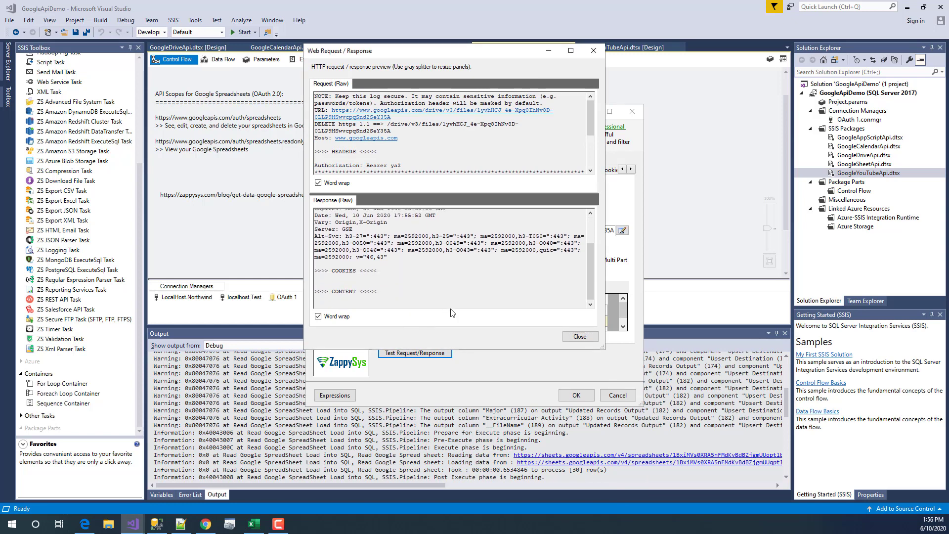
- Confirm in Google Drive that MyWorkSheet1 has been deleted
left_click(206, 524)
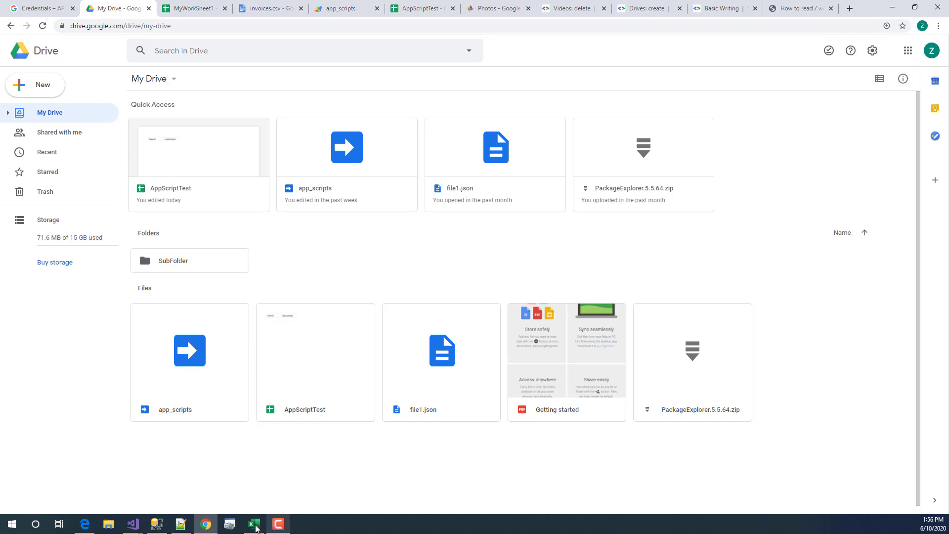
left_click(231, 525)
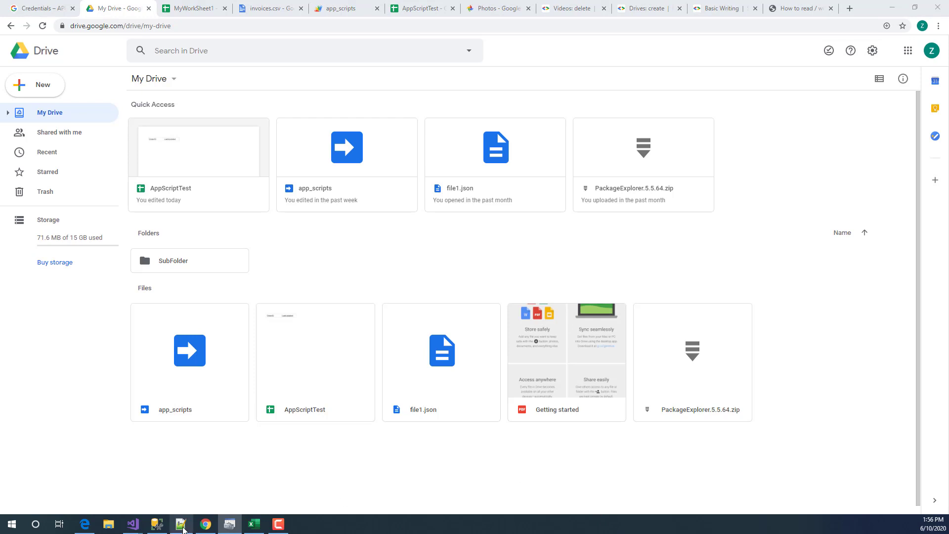
mouse_move(132, 524)
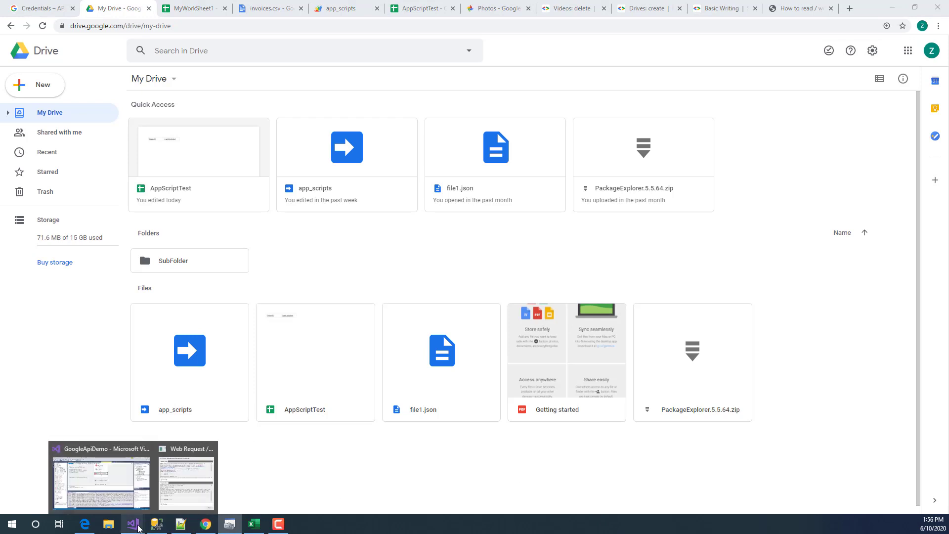
mouse_move(185, 503)
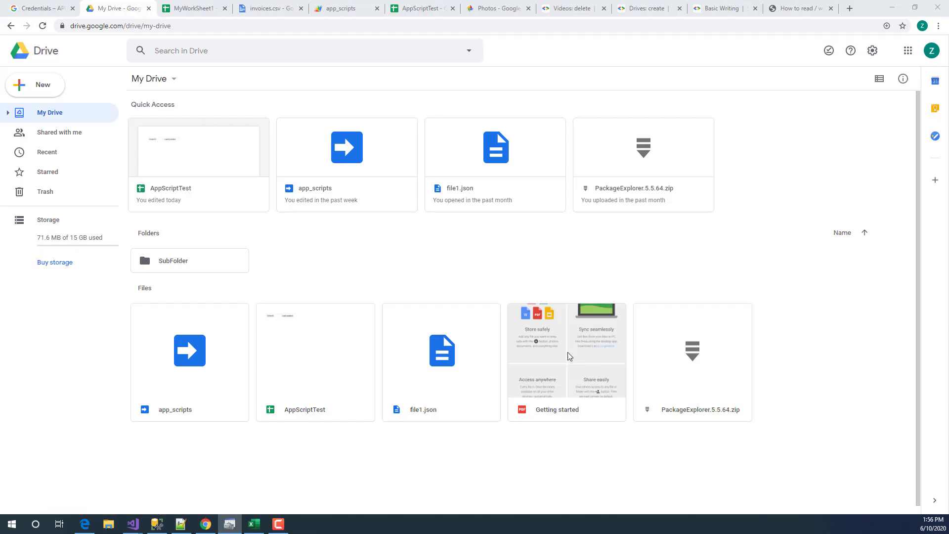
left_click(227, 488)
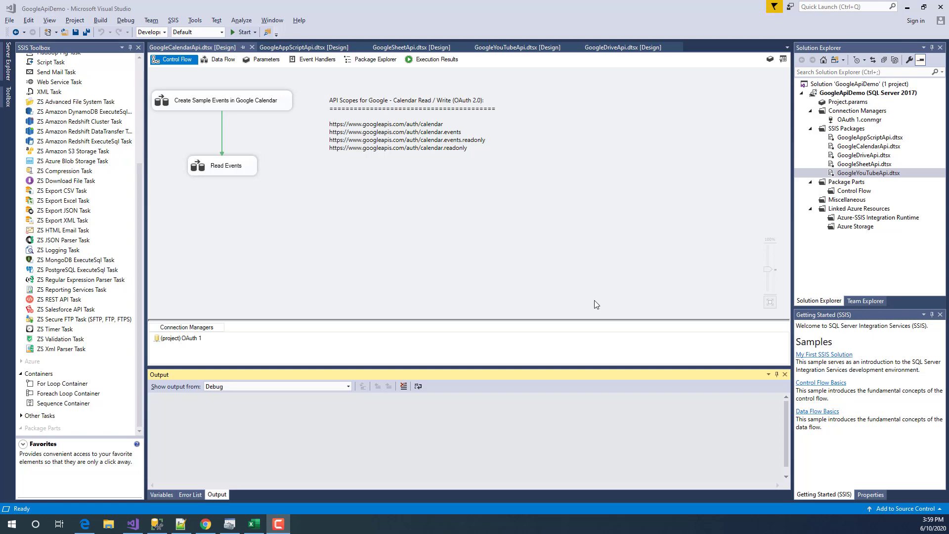
- Glance at Google Calendar's week view, then open the Create Sample Events data flow
left_click(205, 520)
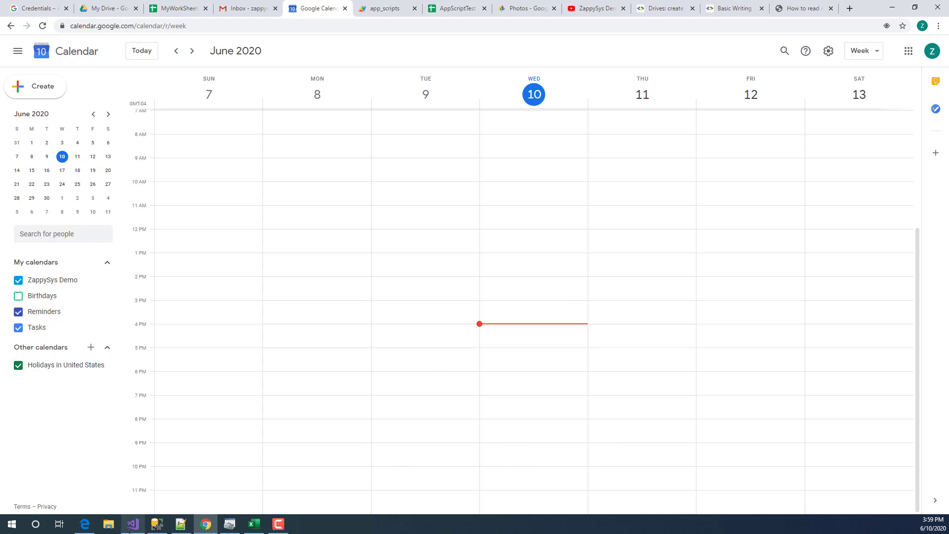
left_click(132, 524)
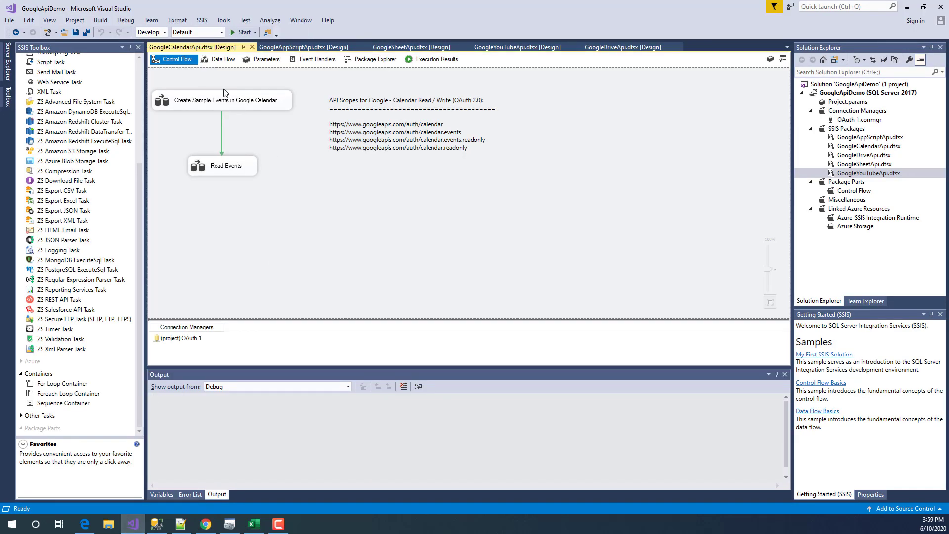
left_click(220, 101)
double_click(183, 105)
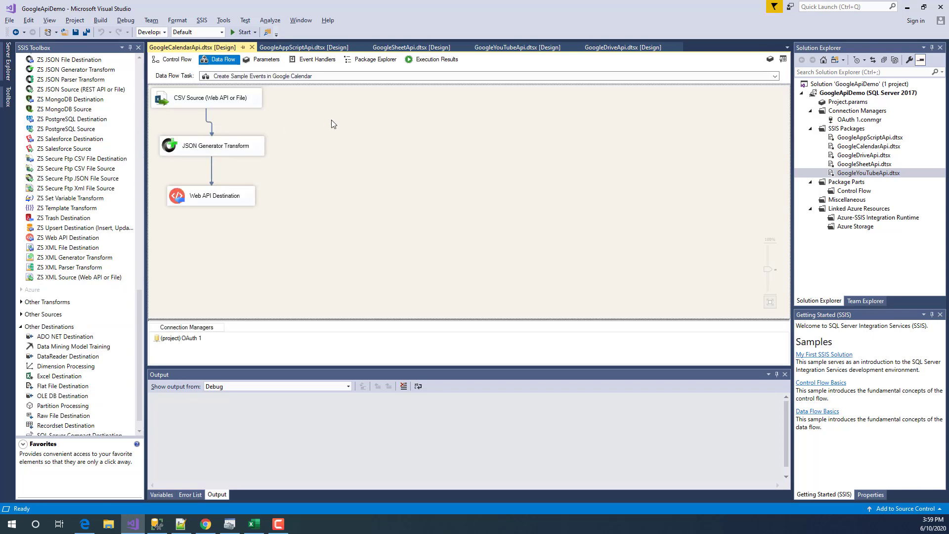
- Look at the Read Events data flow, return to Create Sample Events, and open CSV Source
left_click(276, 78)
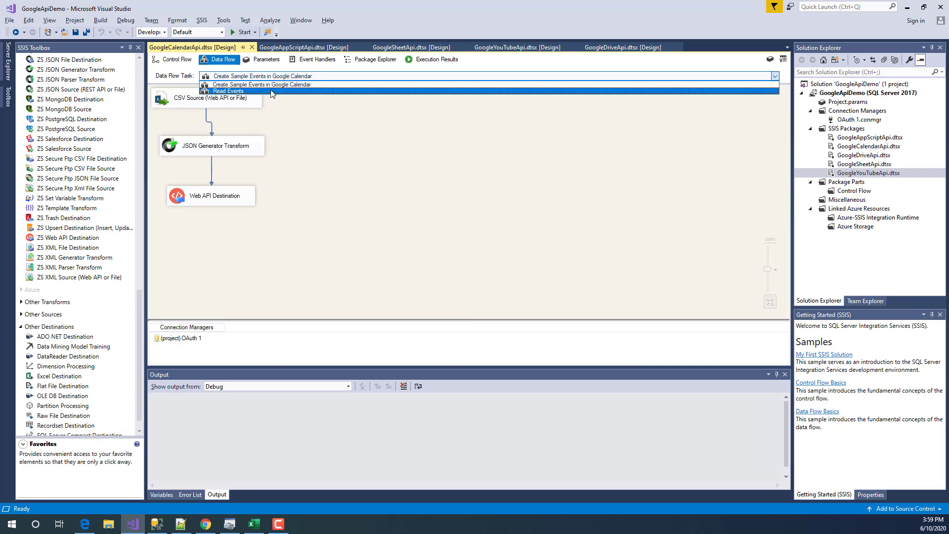
left_click(272, 91)
left_click(194, 103)
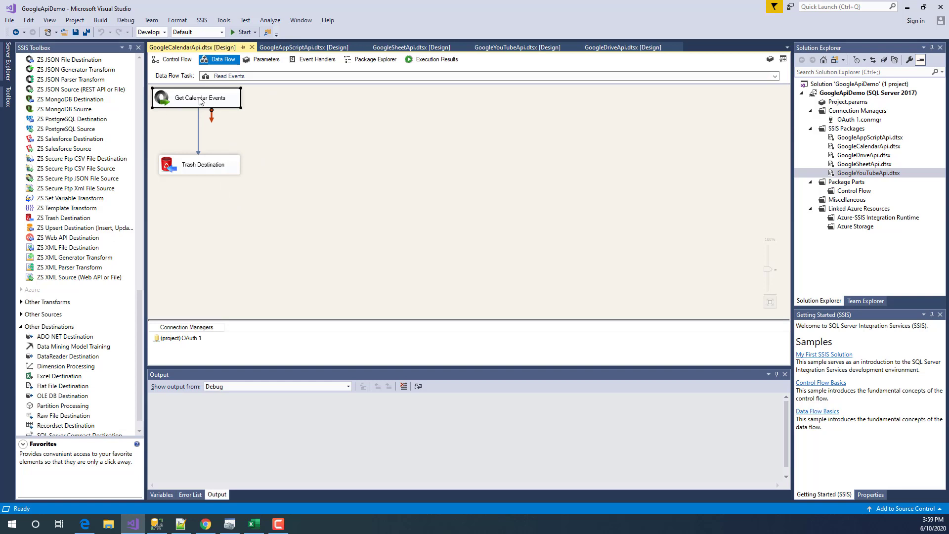
left_click(233, 78)
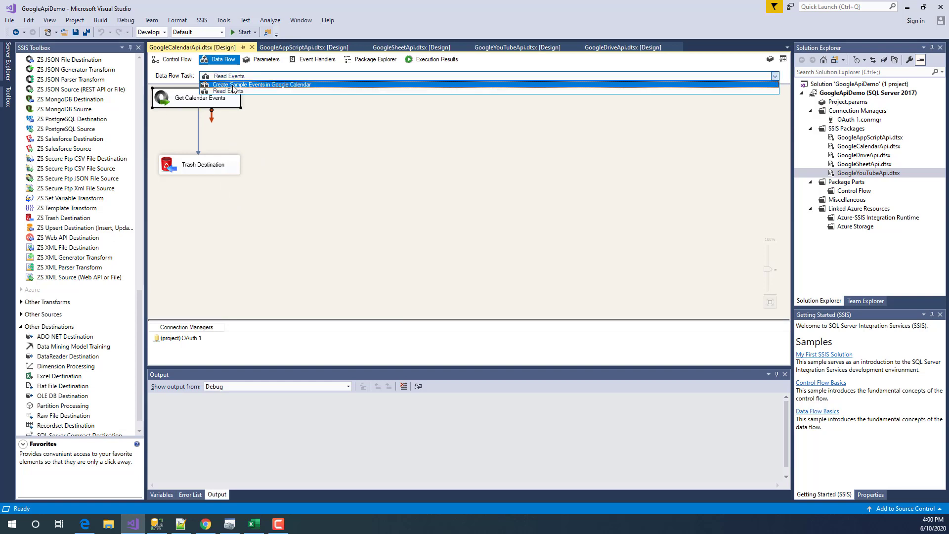
left_click(234, 85)
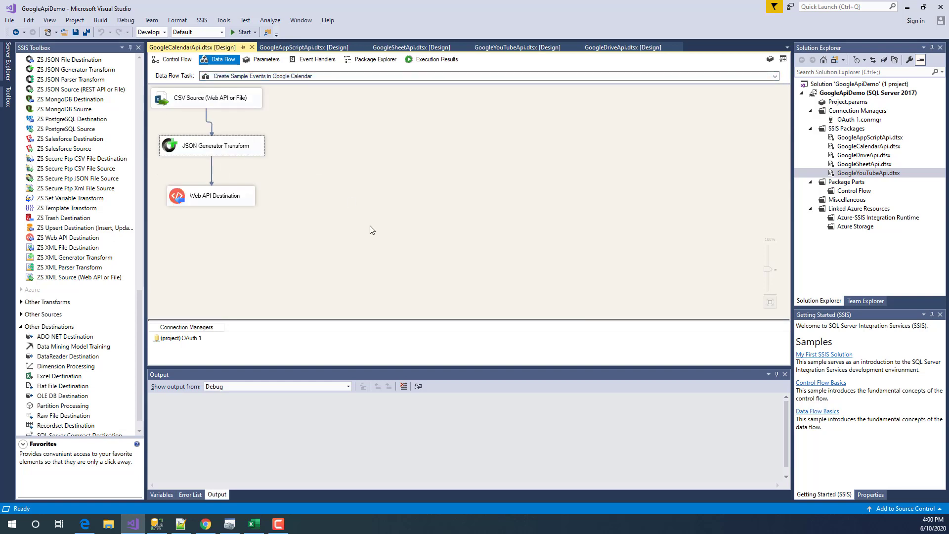
left_click(227, 103)
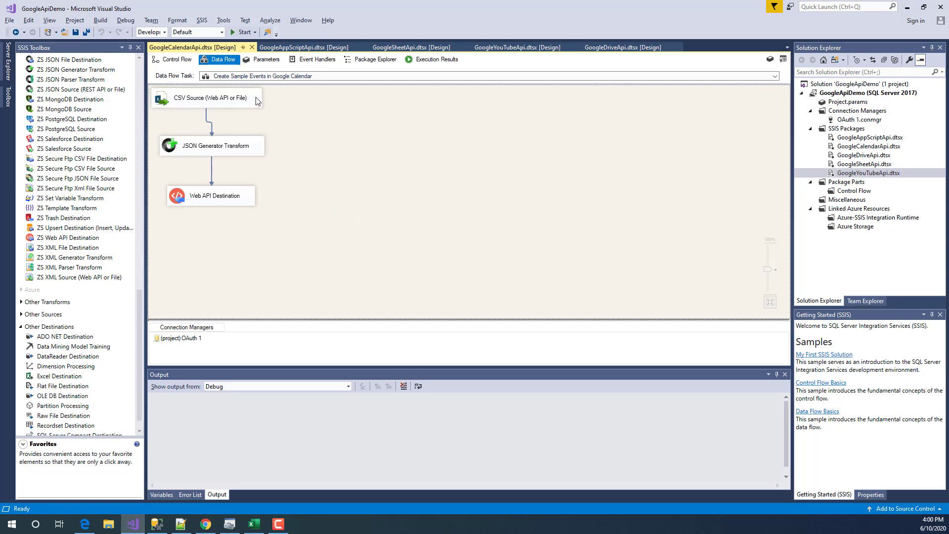
double_click(256, 100)
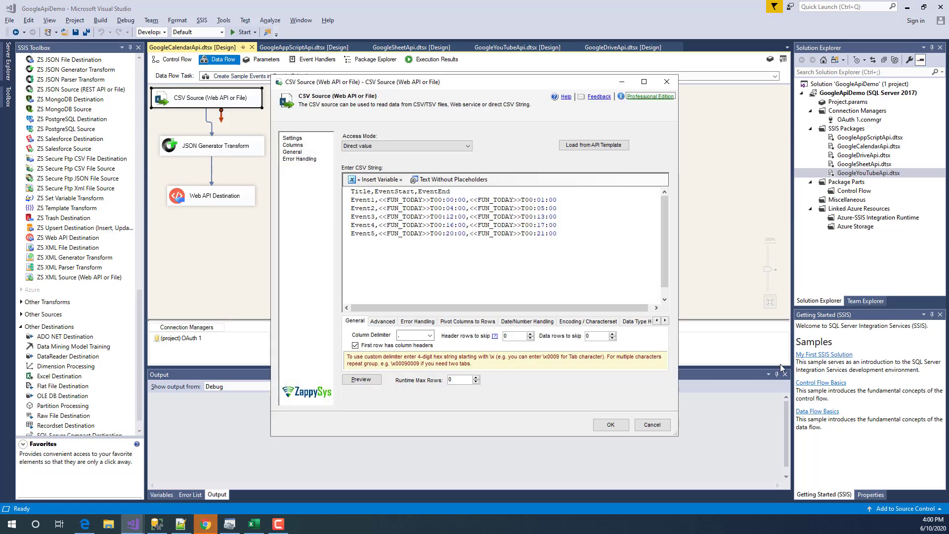
- Highlight the Title, EventStart and EventEnd column headers in the CSV text
double_click(354, 193)
double_click(386, 192)
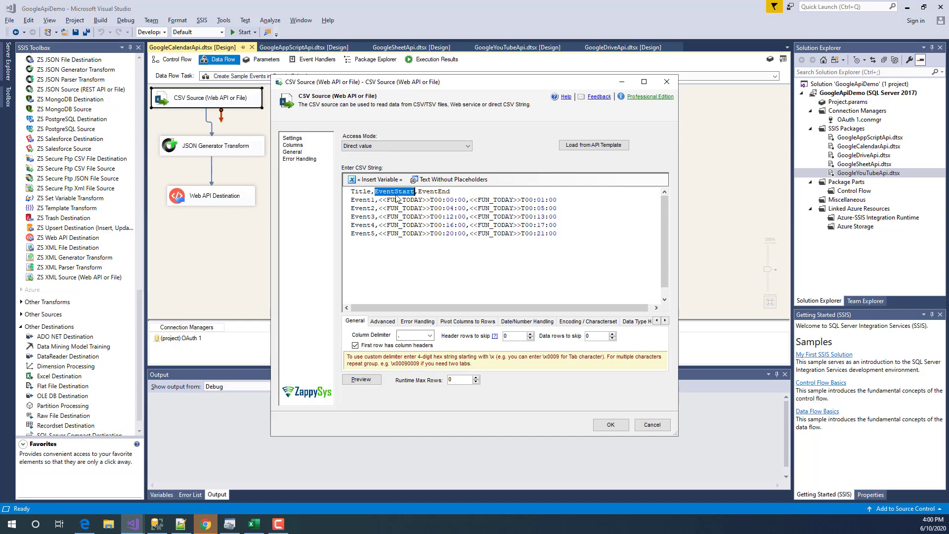
left_click(423, 193)
double_click(423, 192)
left_click(599, 241)
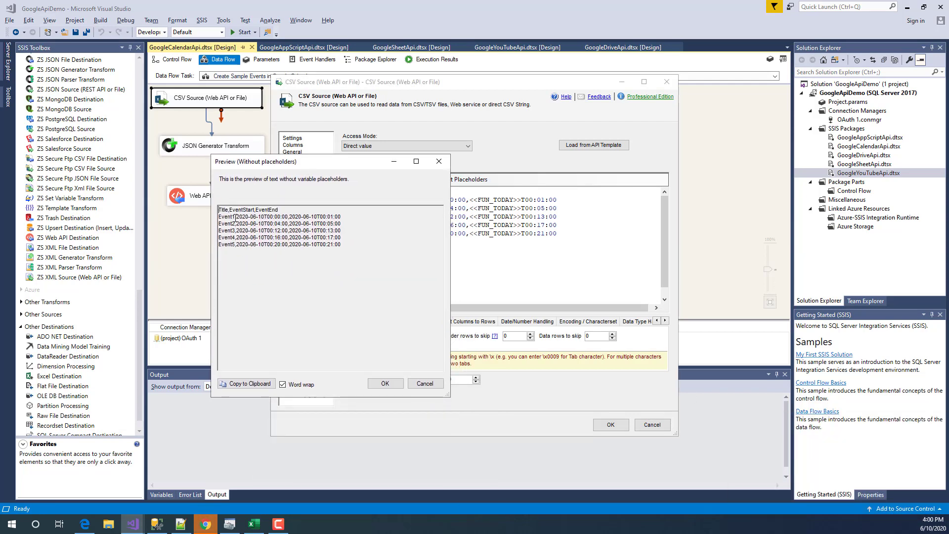
- Check the resolved 2020-06-10 dates for Event1–Event3, then cancel the preview and CSV Source editor
left_click_drag(304, 162, 177, 173)
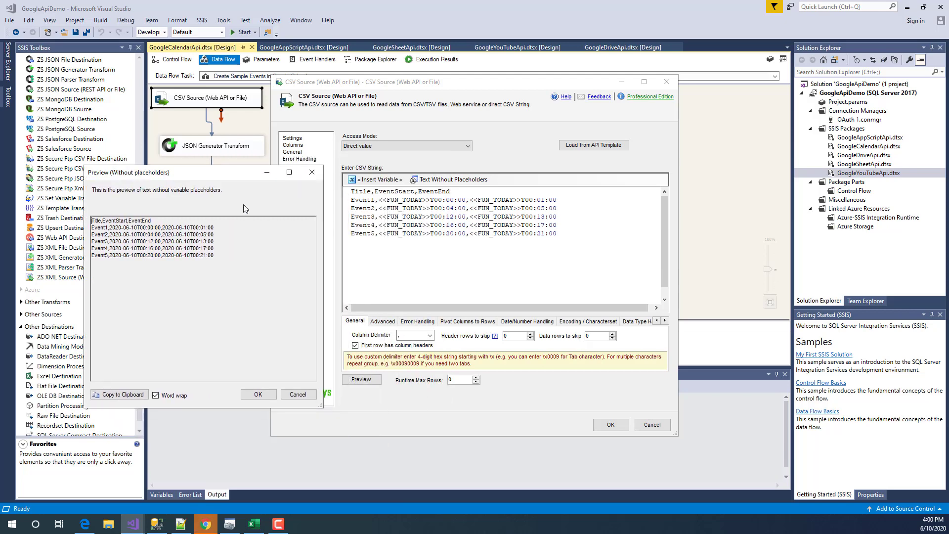
left_click_drag(147, 227, 91, 227)
left_click(113, 228)
left_click(227, 234)
left_click(297, 394)
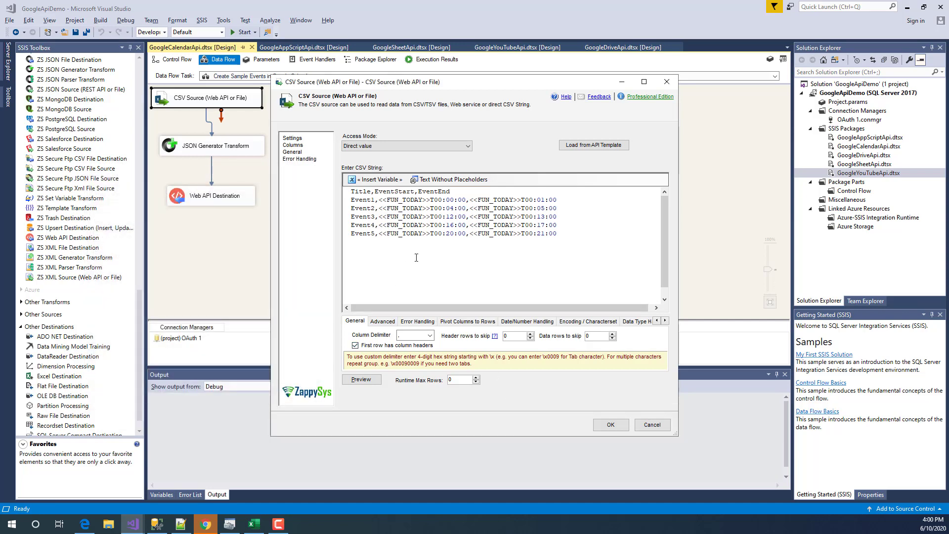
left_click(646, 429)
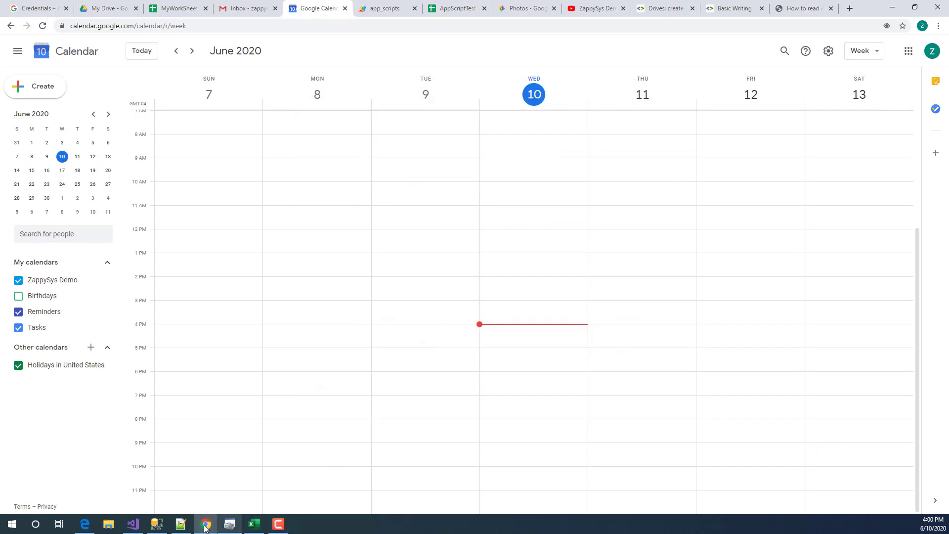
left_click(133, 524)
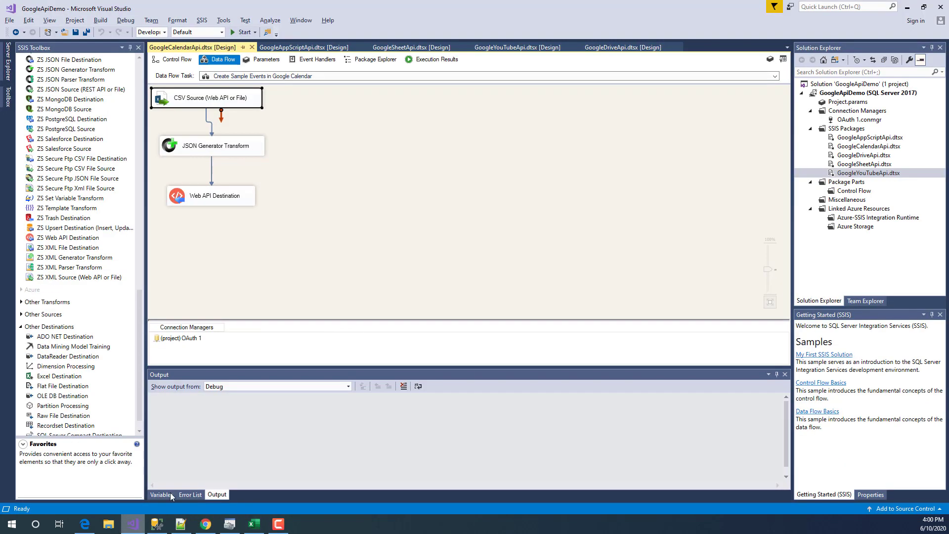
- Resize the JSON Generator Transform editor to show its start/end dateTime mappings, then bring up Google Calendar
left_click(219, 145)
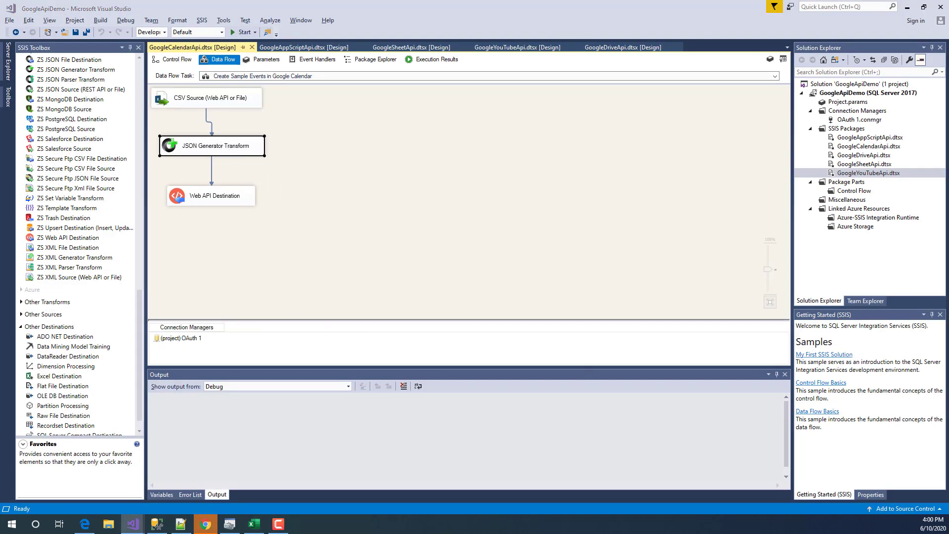
left_click_drag(328, 258, 478, 193)
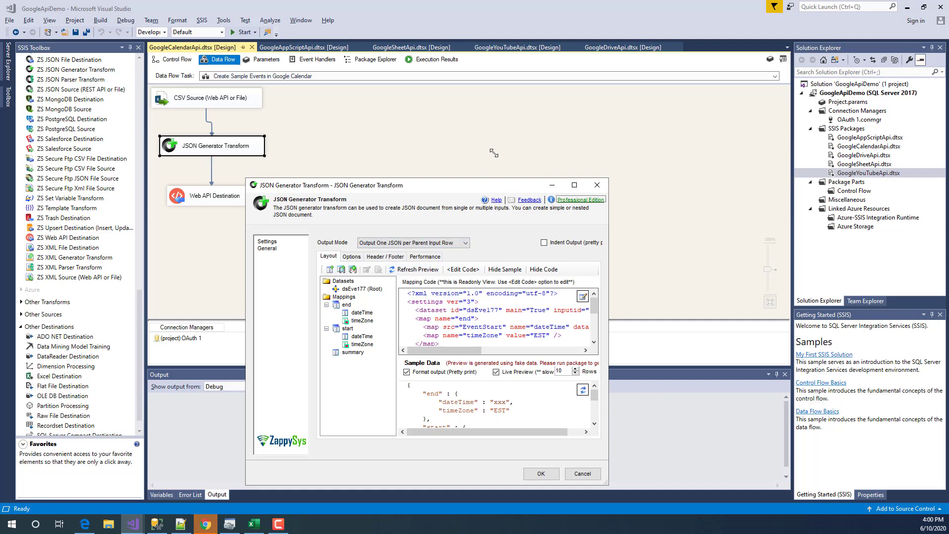
left_click_drag(493, 153, 490, 105)
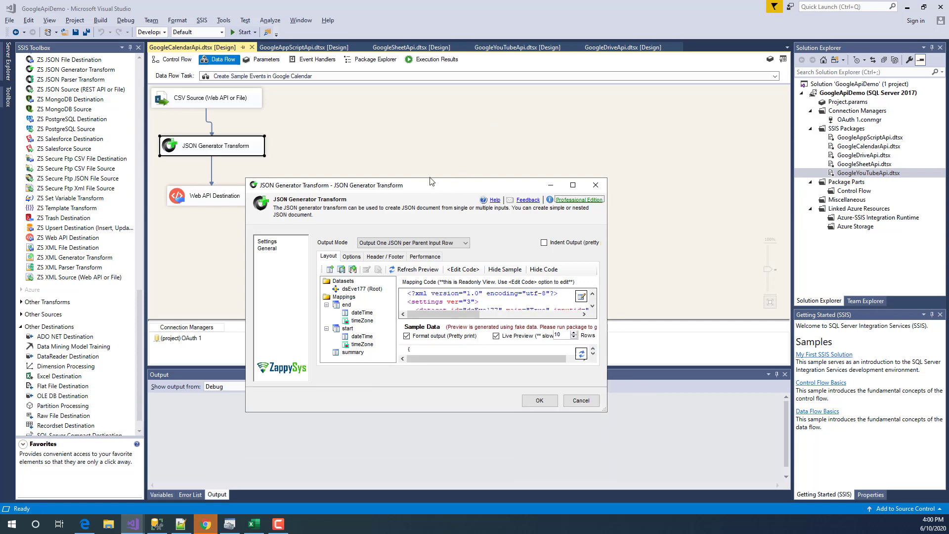
left_click_drag(605, 409, 598, 347)
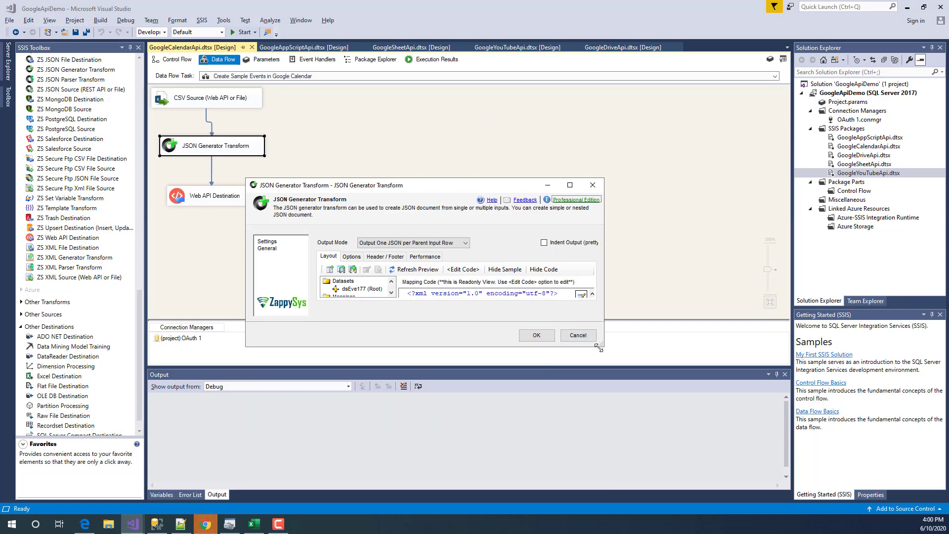
left_click_drag(600, 404, 644, 486)
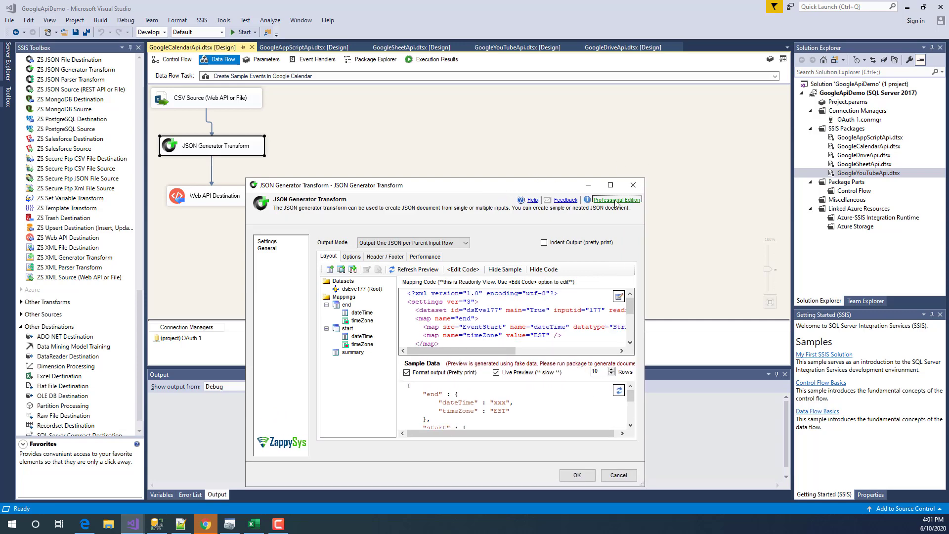
mouse_move(209, 522)
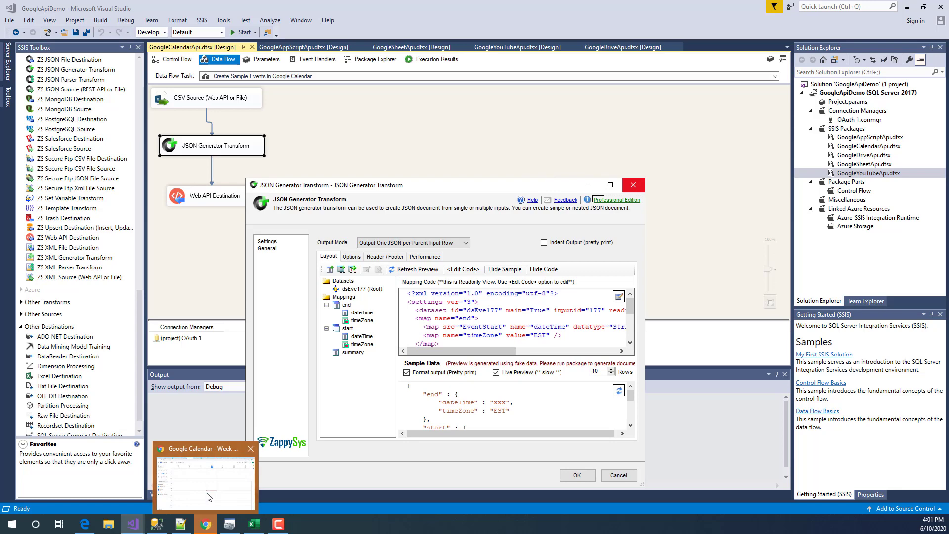
left_click(207, 496)
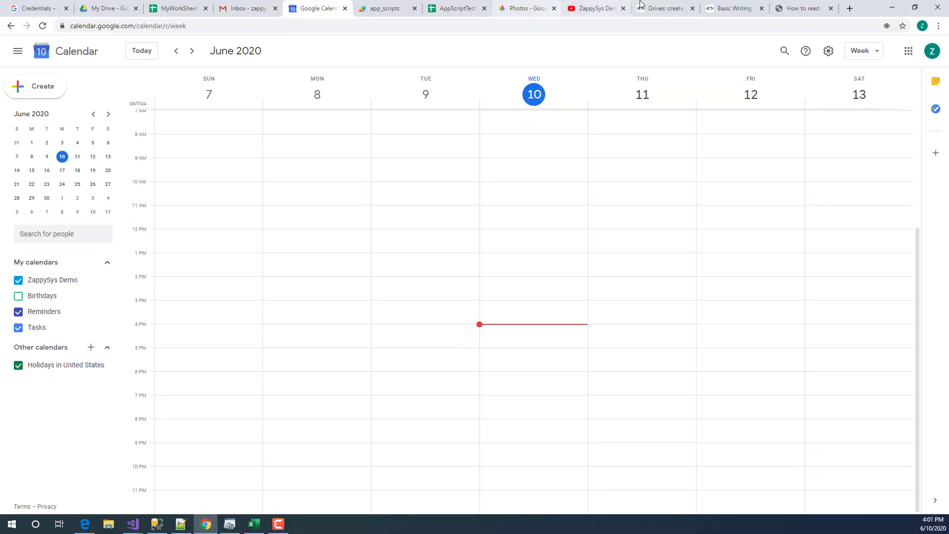
- Search 'google calendar api' and open the Calendar API | Google Developers reference
left_click(668, 8)
left_click(566, 28)
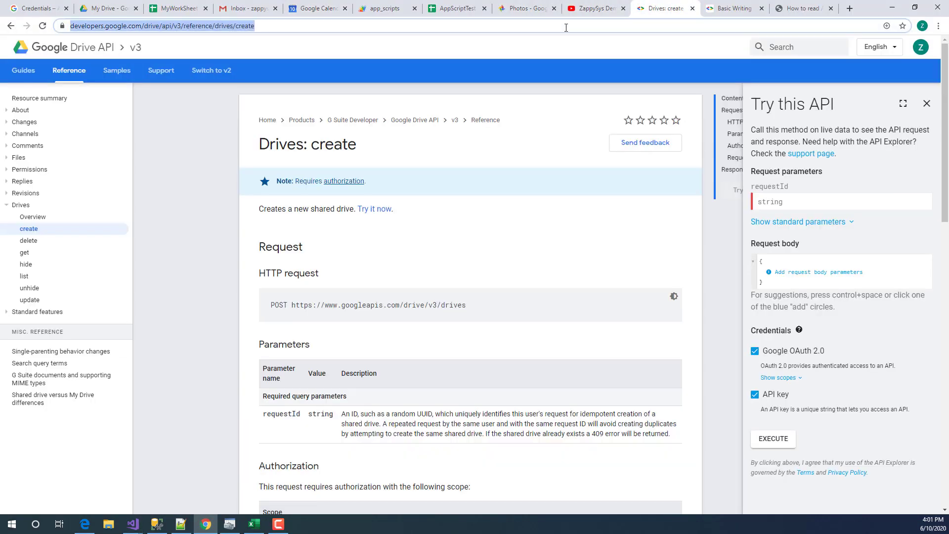
type("googl")
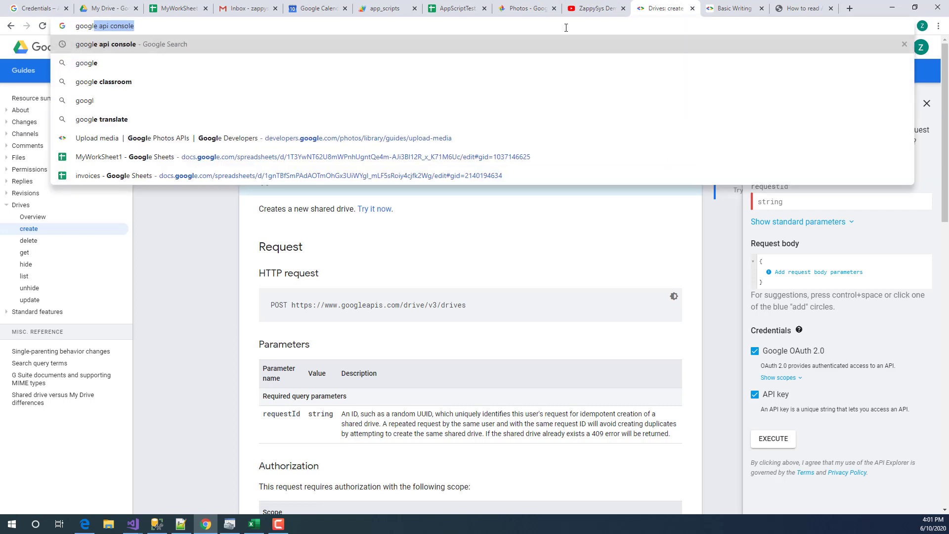
type("e calendar api")
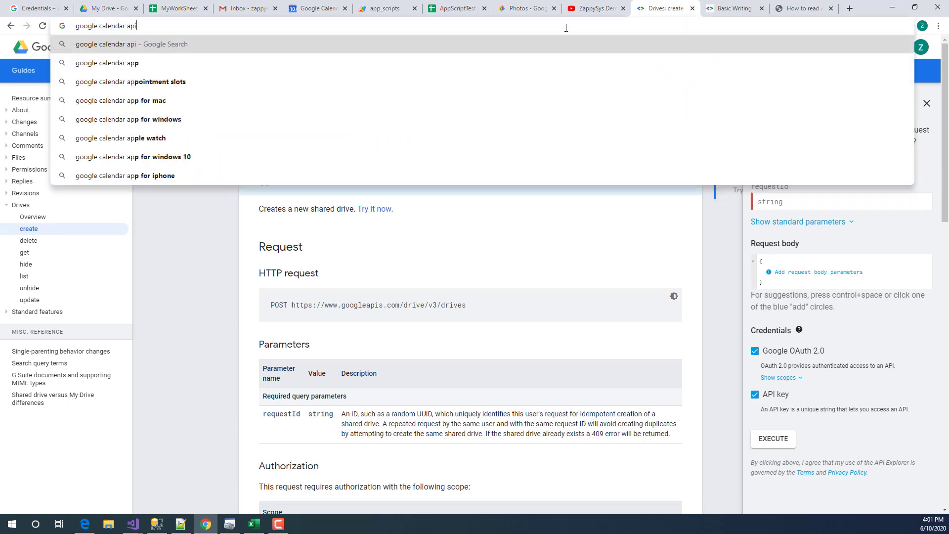
key("Return")
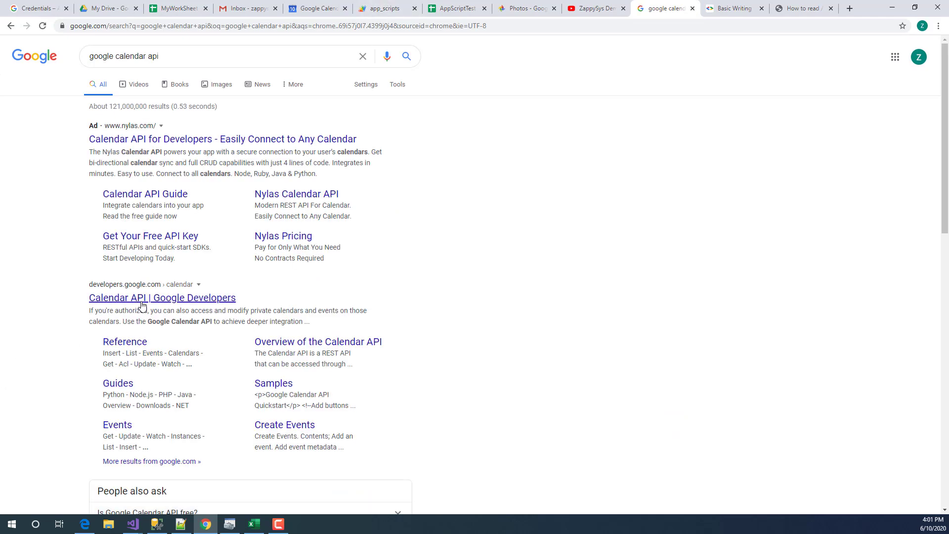
left_click(172, 297)
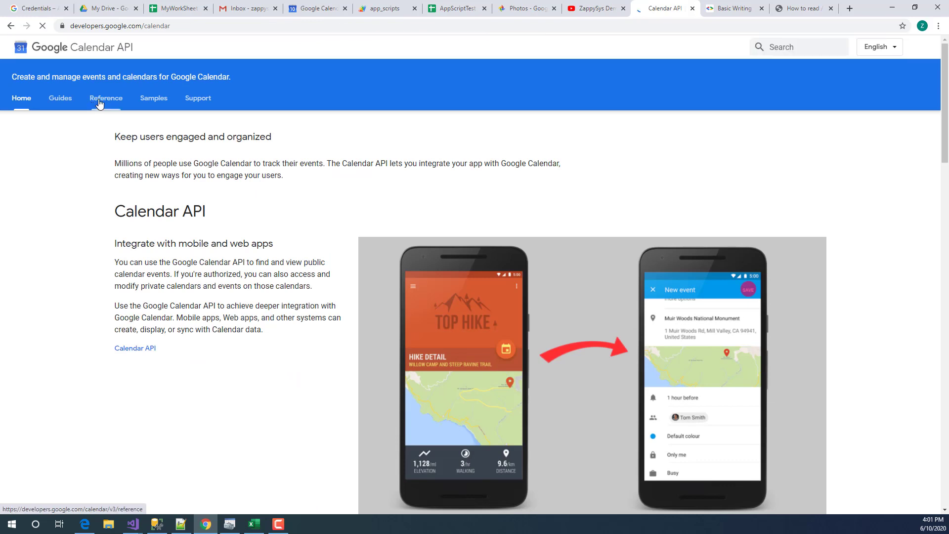
left_click(99, 101)
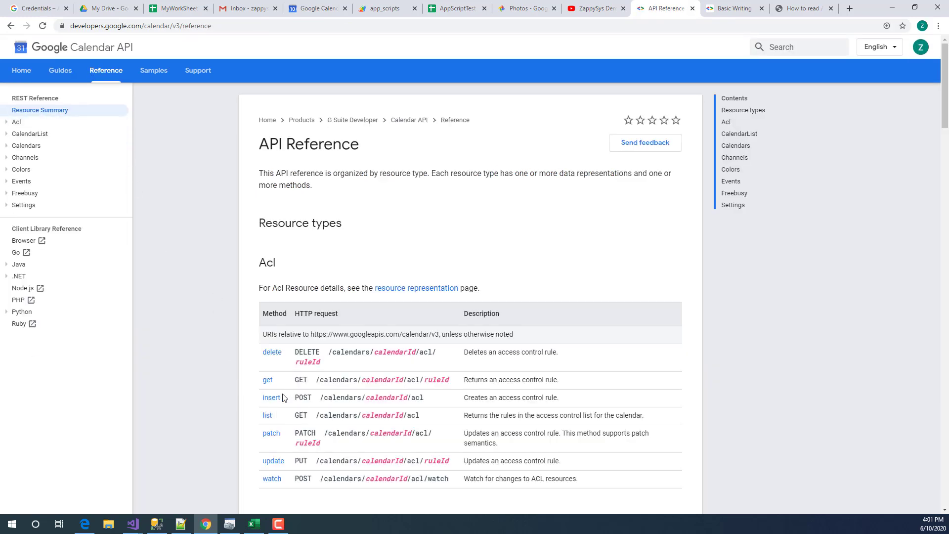
- Open the Events: insert method docs and highlight calendarId in its request path
left_click(4, 183)
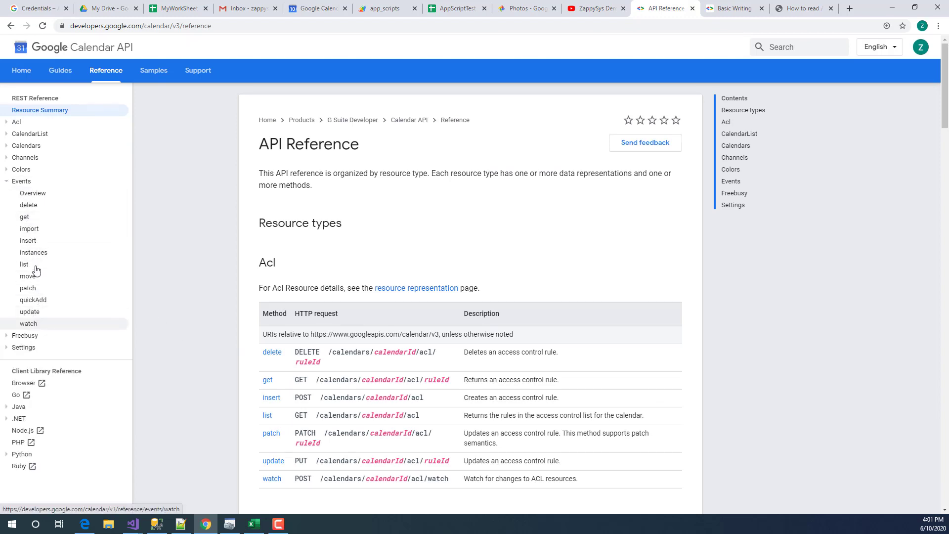
left_click(37, 244)
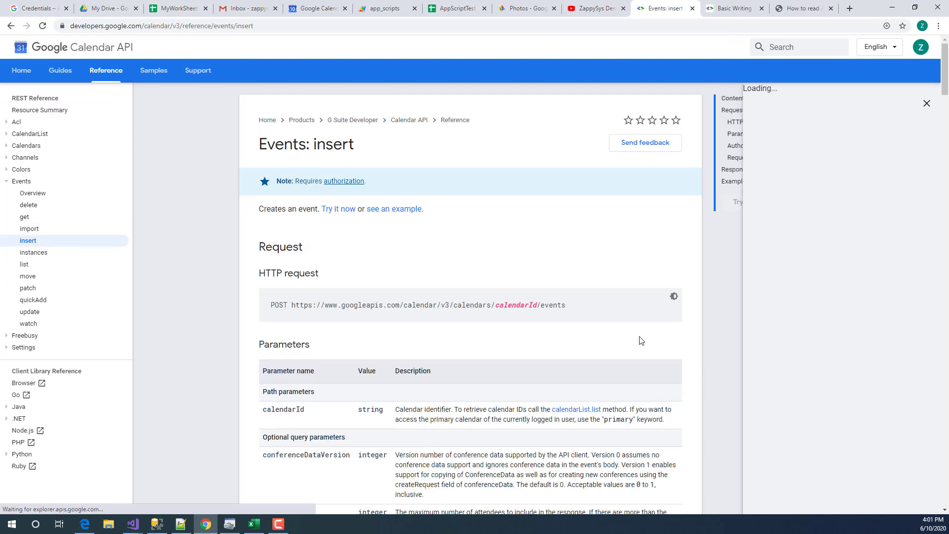
left_click_drag(584, 306, 443, 316)
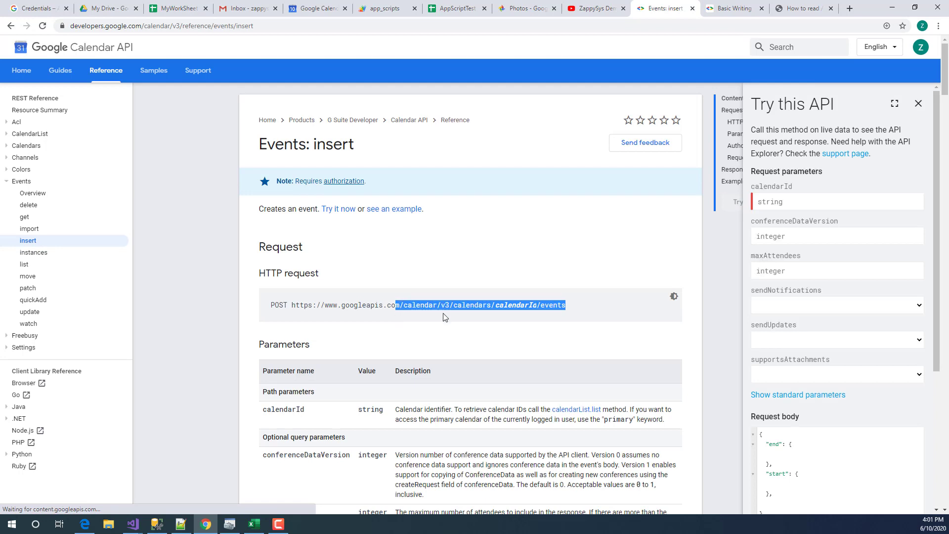
double_click(519, 306)
left_click(523, 340)
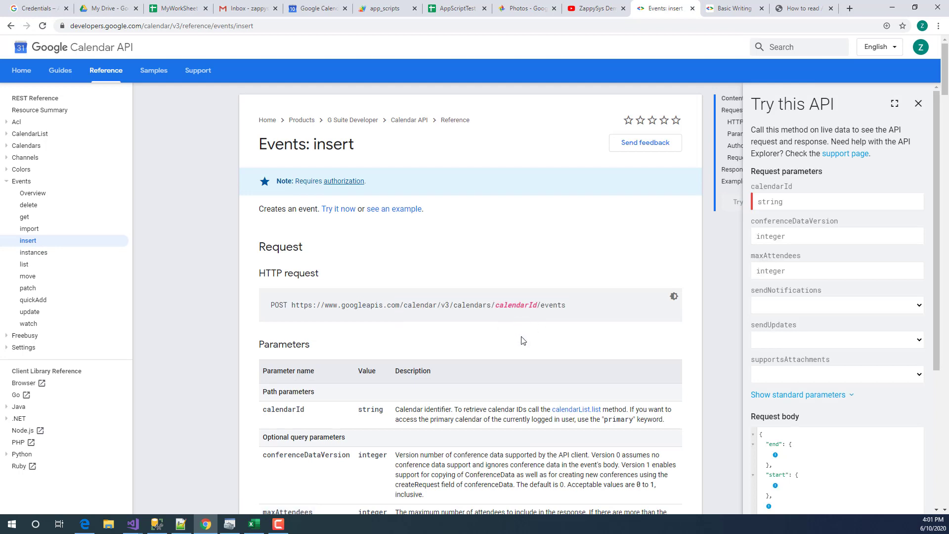
- Highlight the 'primary' calendar keyword and scroll the insert reference and Try this API panel
double_click(623, 419)
left_click_drag(495, 305, 536, 303)
double_click(617, 420)
scroll(513, 404, "down", 1)
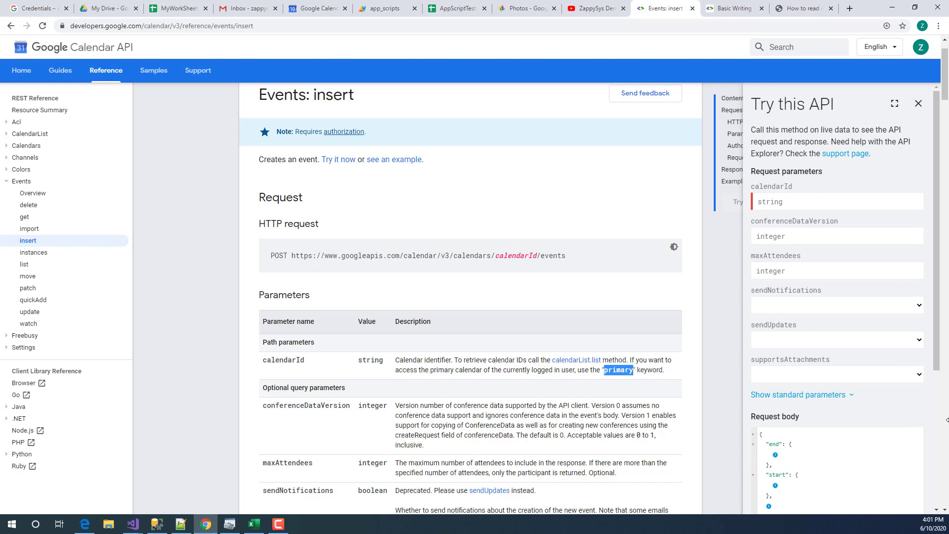
scroll(782, 354, "down", 3)
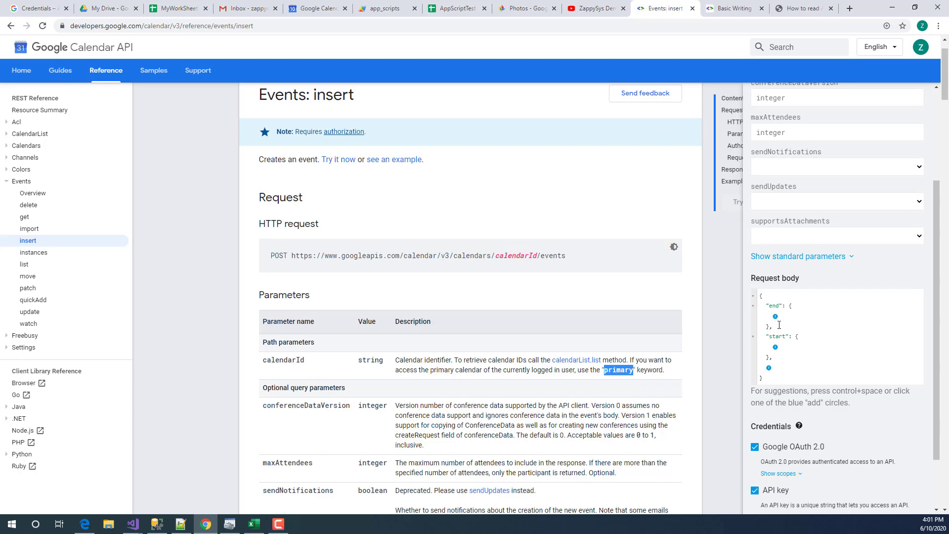
scroll(794, 464, "up", 3)
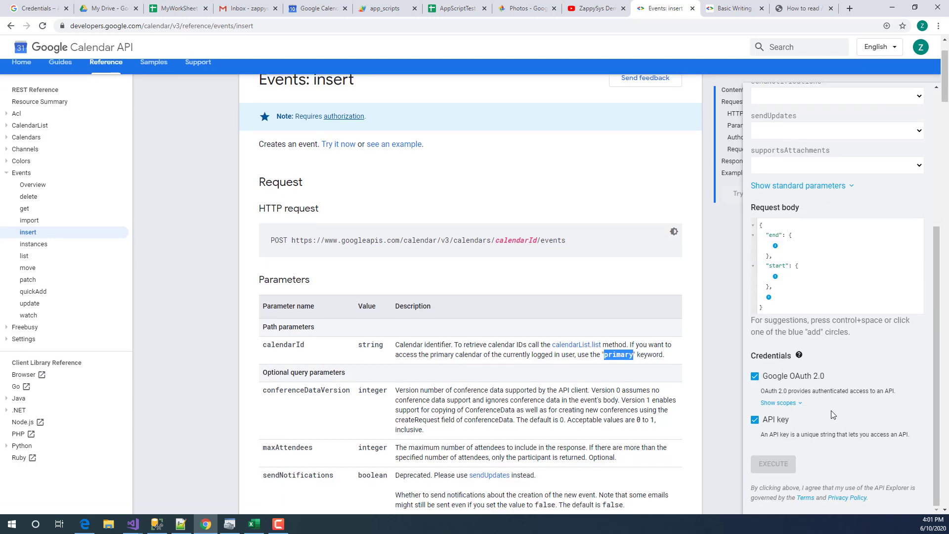
scroll(322, 294, "up", 1)
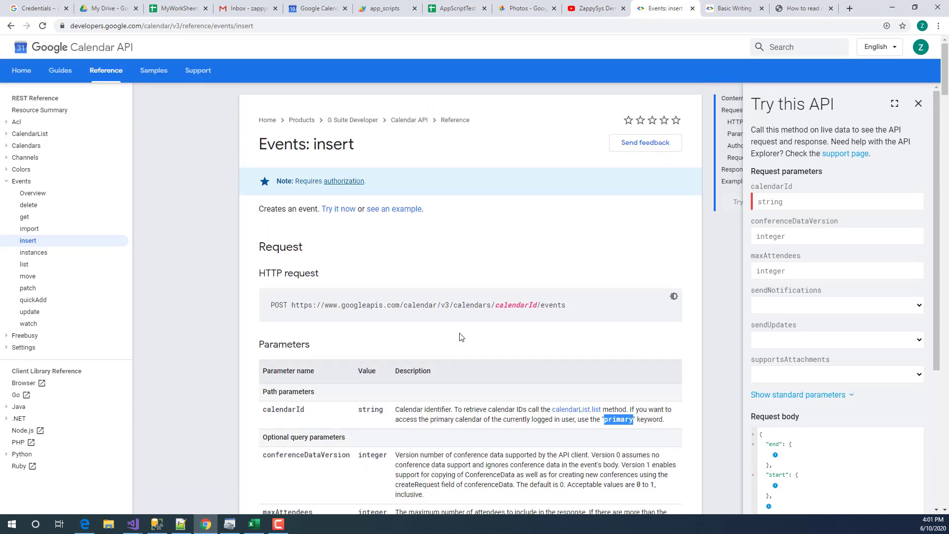
left_click(132, 524)
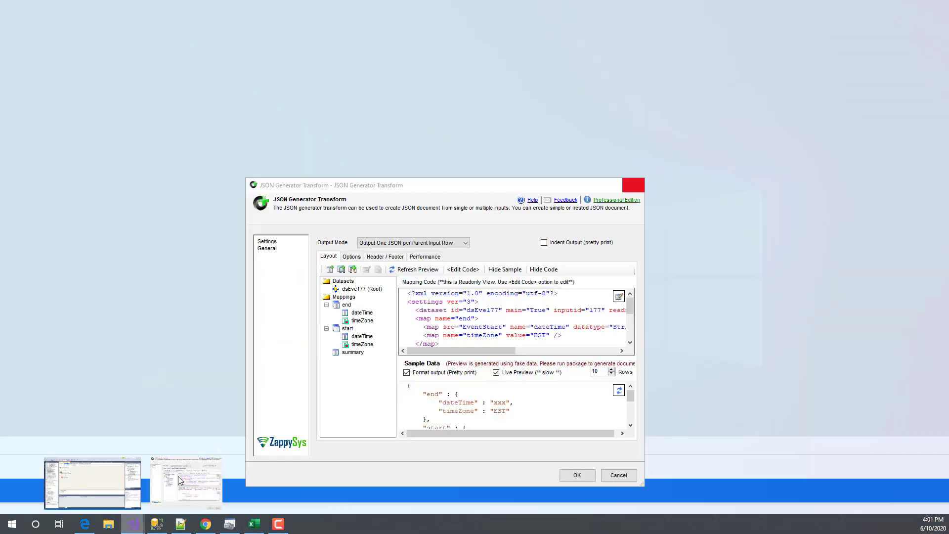
- Maximize the JSON Generator Transform editor and inspect the end block in the sample JSON
left_click(168, 490)
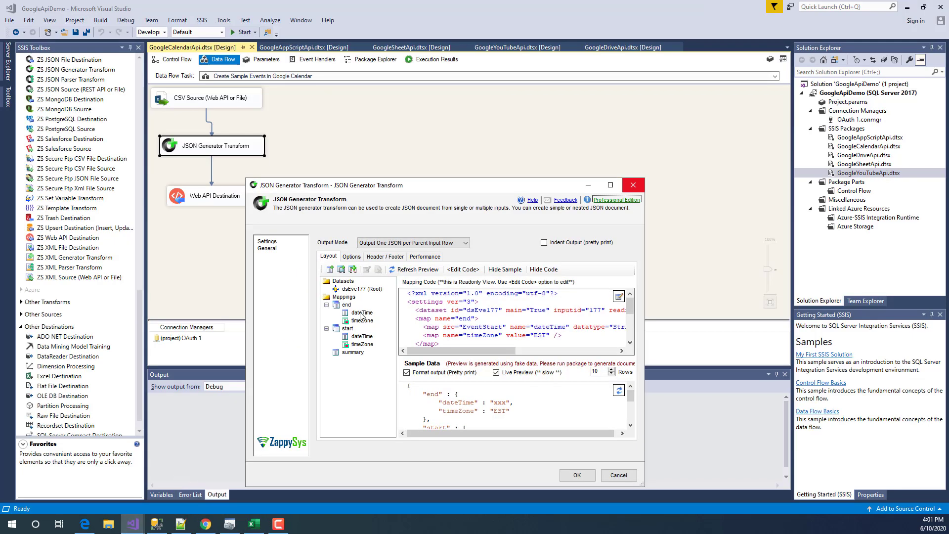
left_click(362, 314)
left_click(346, 305)
left_click_drag(553, 178, 553, 164)
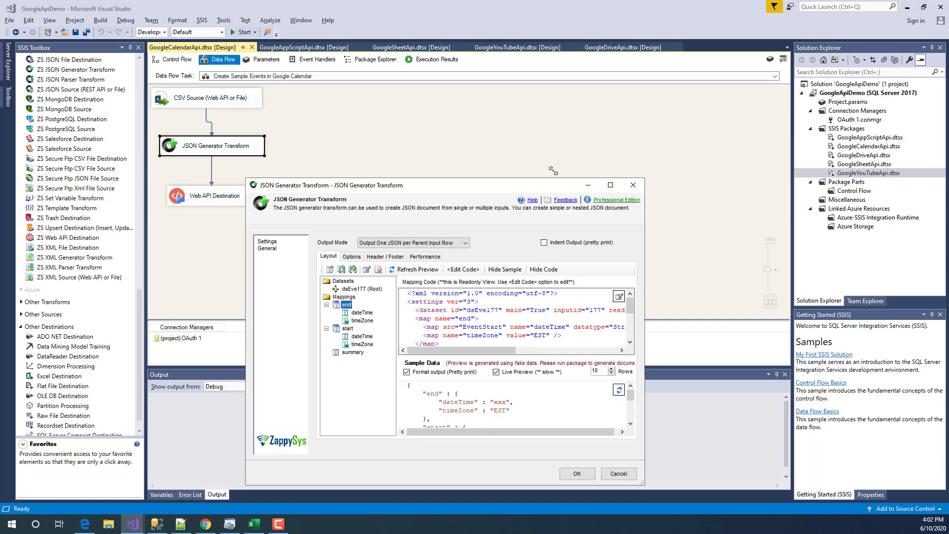
left_click(610, 184)
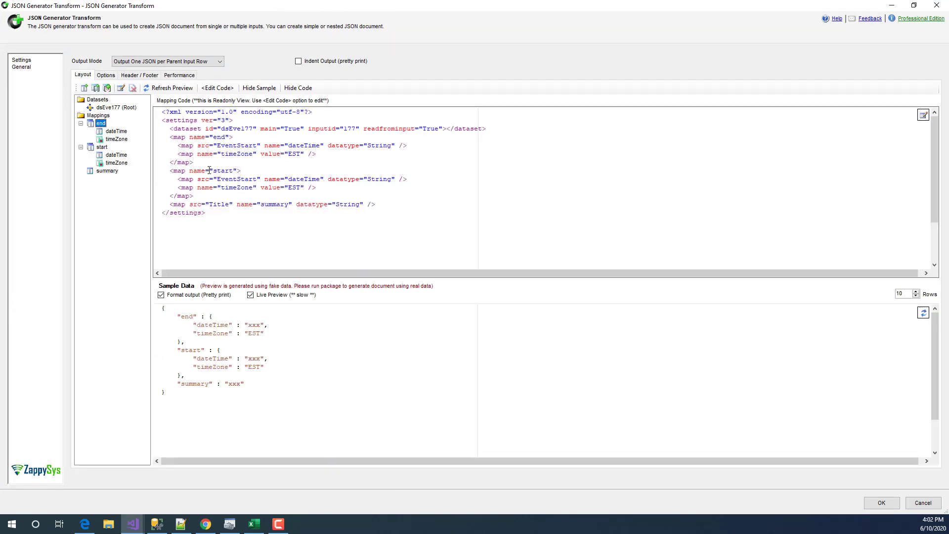
left_click_drag(173, 317, 256, 337)
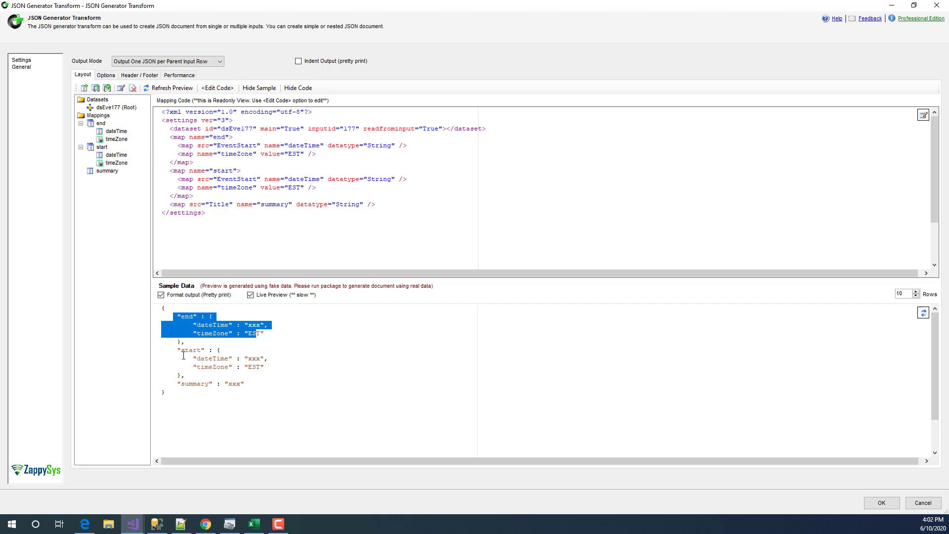
left_click_drag(182, 351, 174, 388)
left_click(229, 341)
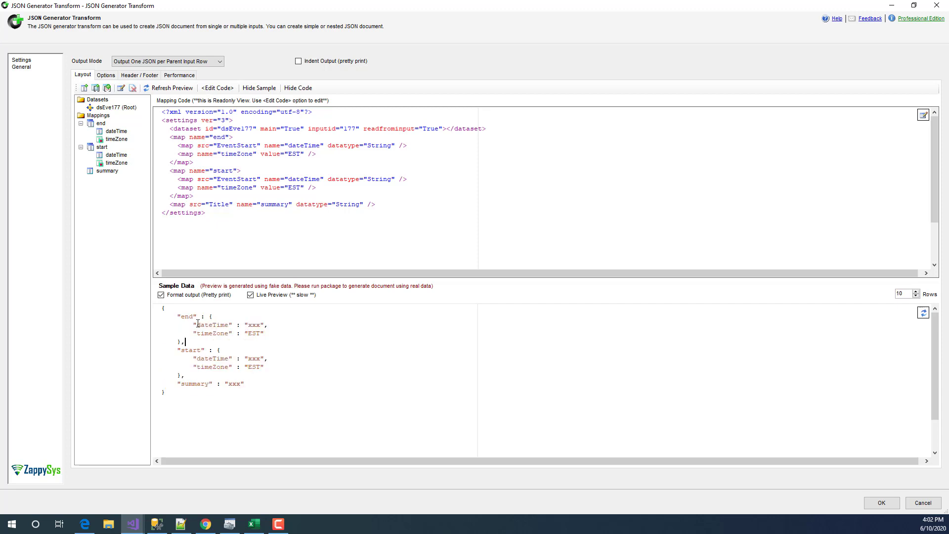
double_click(210, 334)
double_click(250, 327)
- Delete the end node from Mappings so only start and summary remain
left_click(98, 115)
right_click(93, 115)
left_click(90, 125)
right_click(103, 124)
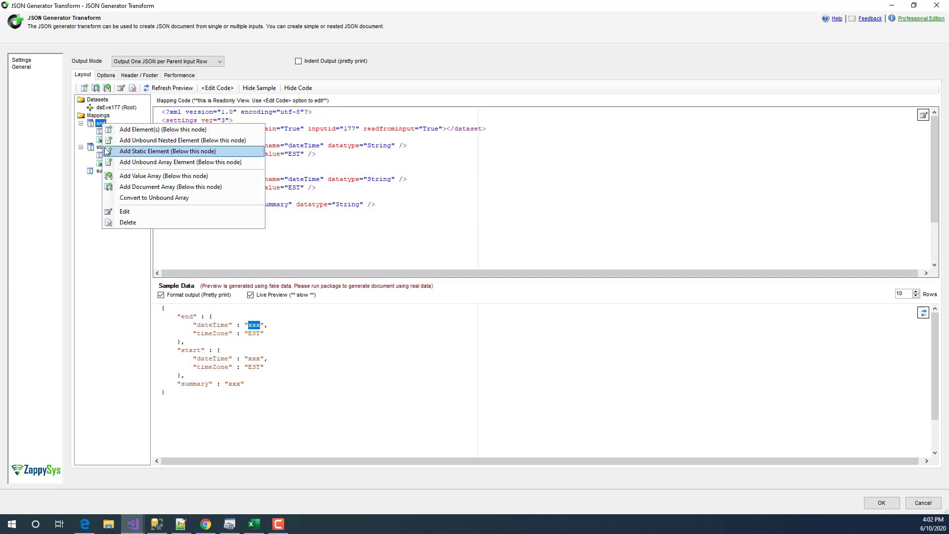
key("Escape")
left_click(111, 132)
left_click(101, 124)
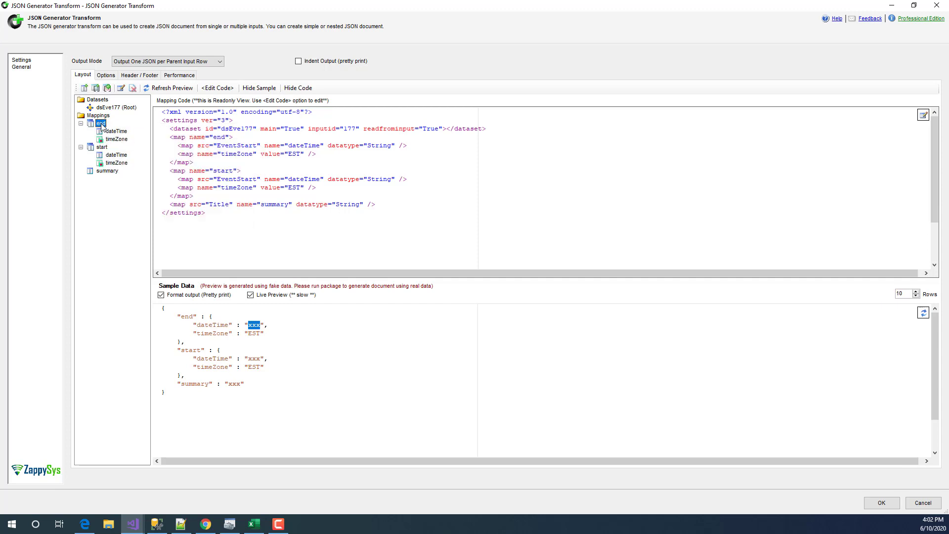
right_click(100, 124)
left_click(126, 222)
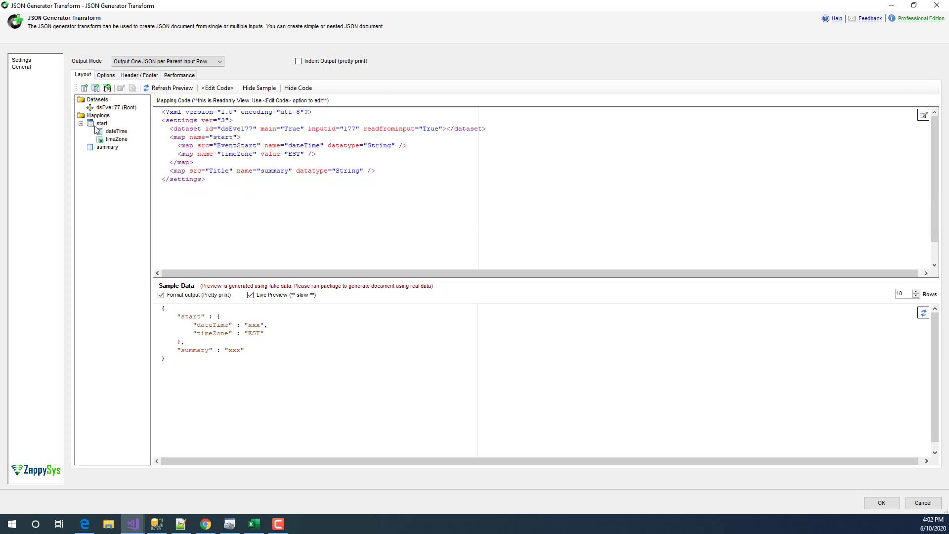
- Add an unbound nested element named 'end' under Mappings
left_click(101, 117)
right_click(101, 118)
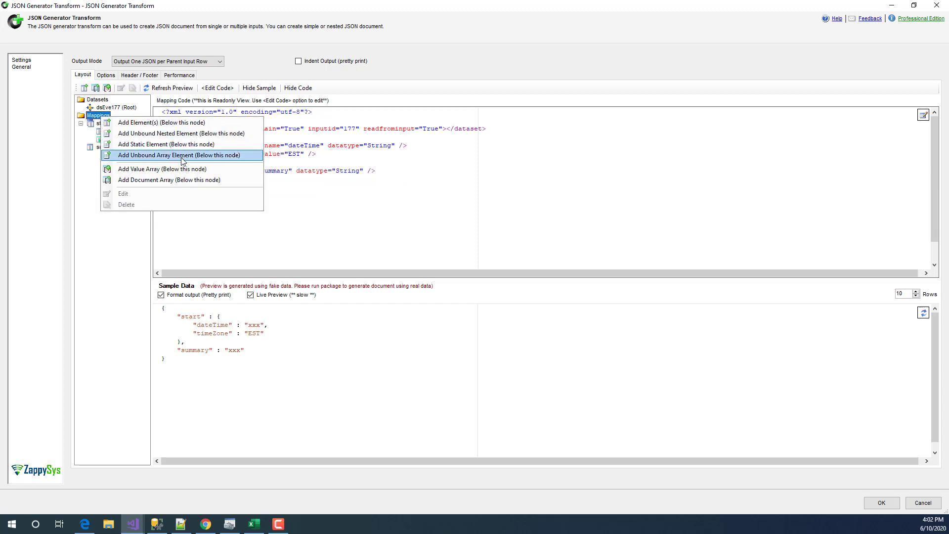
left_click(181, 134)
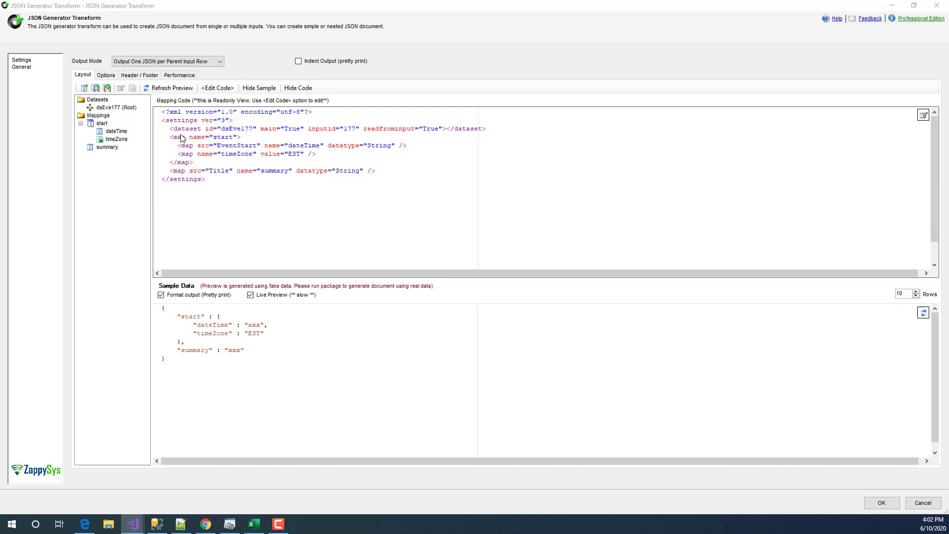
left_click_drag(662, 533, 179, 204)
left_click(147, 291)
type("e")
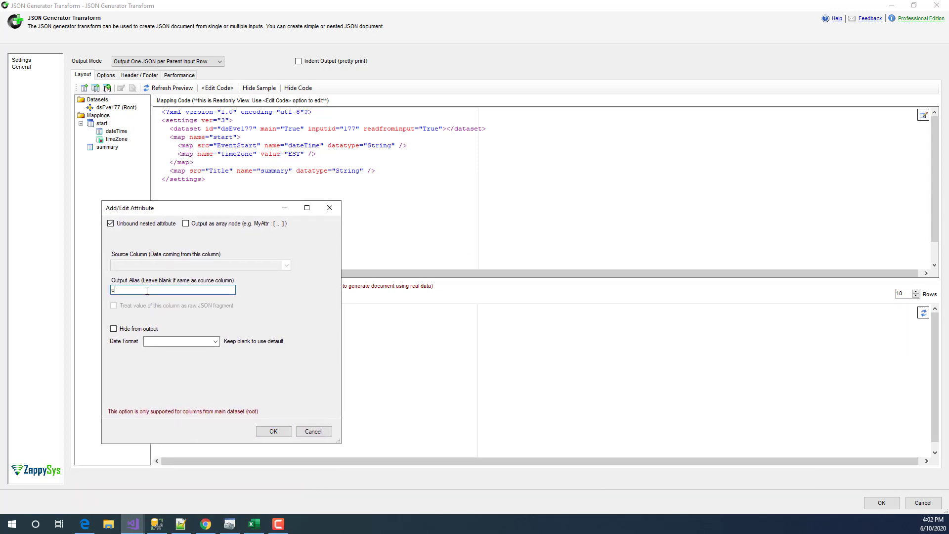
type("nd")
left_click(273, 431)
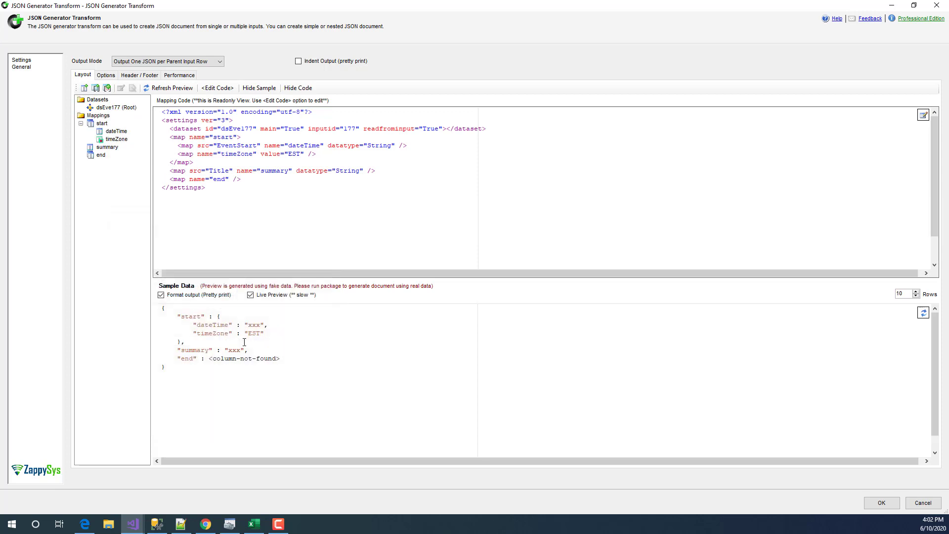
- Under end, add a dateTime field mapped from the EventEnd column
right_click(99, 156)
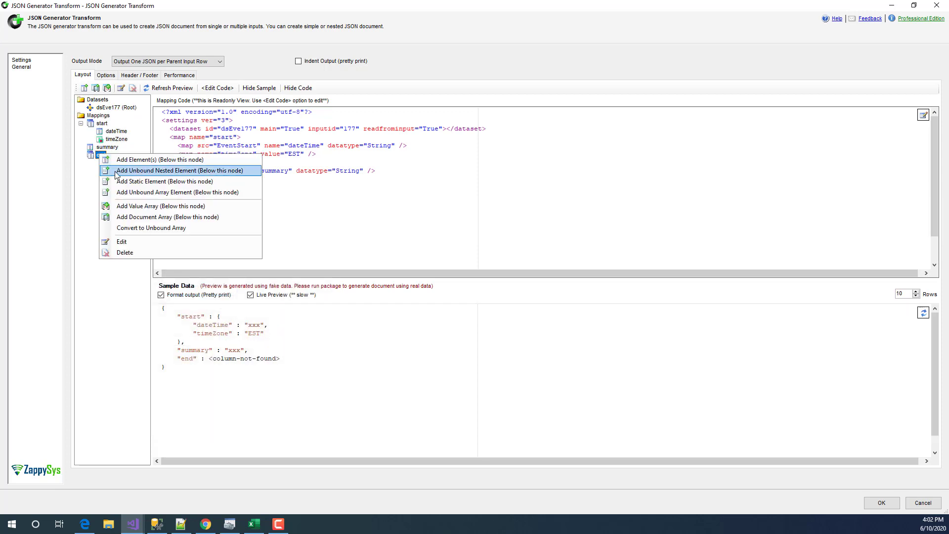
left_click(160, 160)
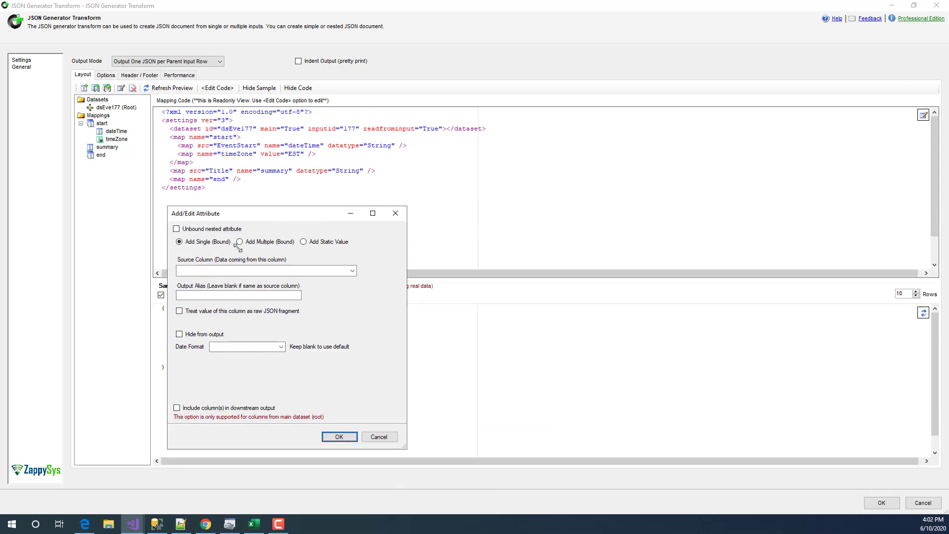
left_click(352, 272)
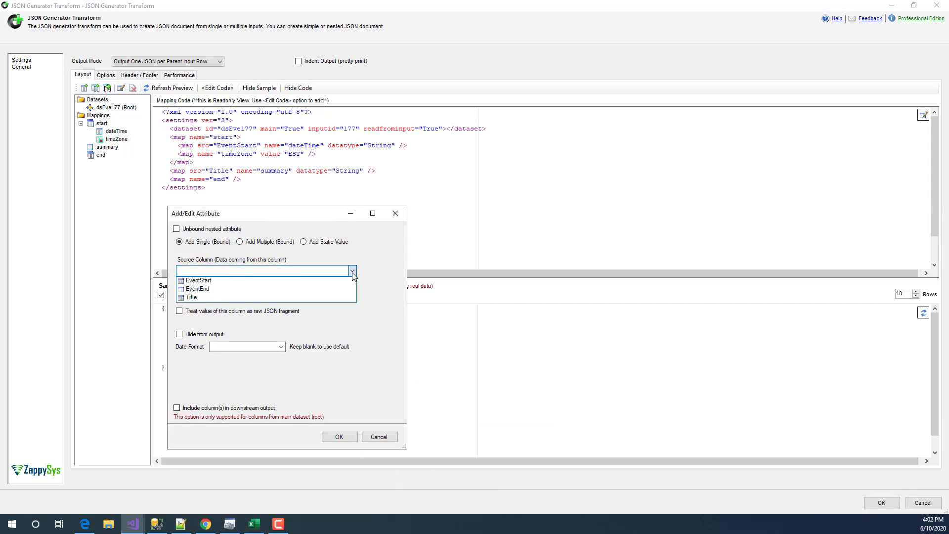
left_click(229, 291)
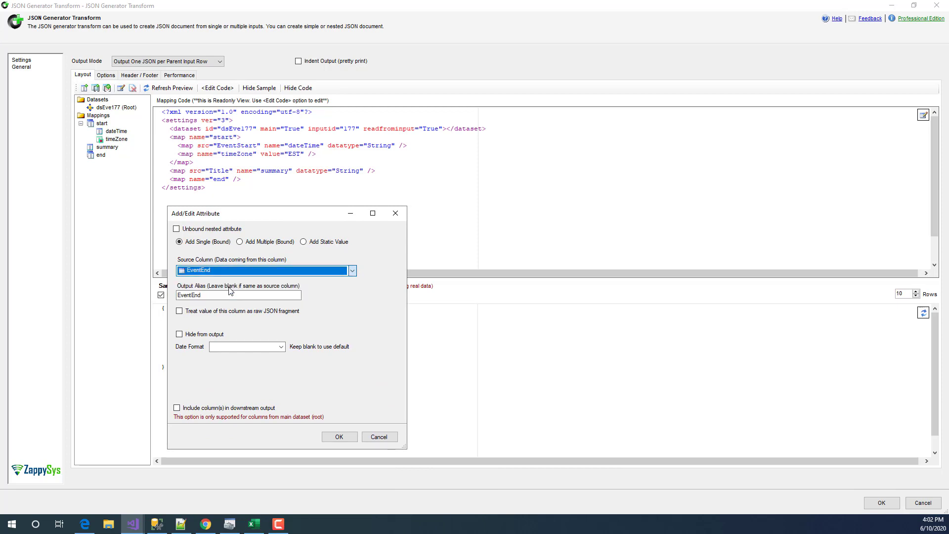
key("Tab")
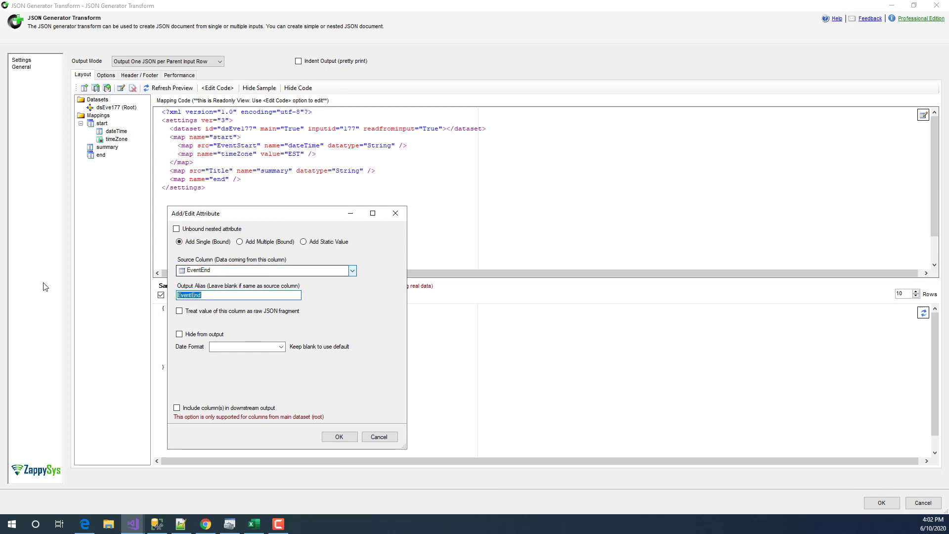
type("dateTime")
left_click(340, 437)
left_click(112, 165)
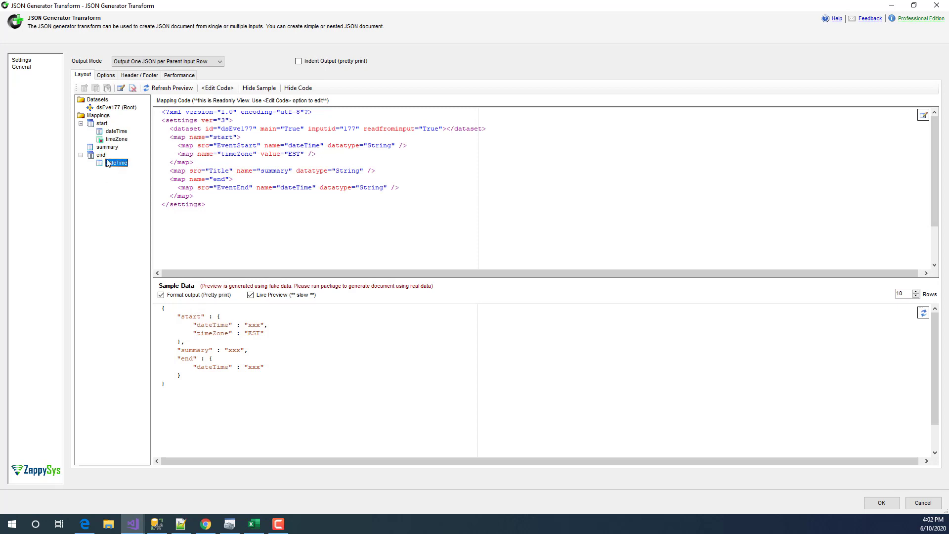
left_click(114, 165)
- Add a static element timeZone with value EST under the end node
left_click(102, 156)
right_click(101, 155)
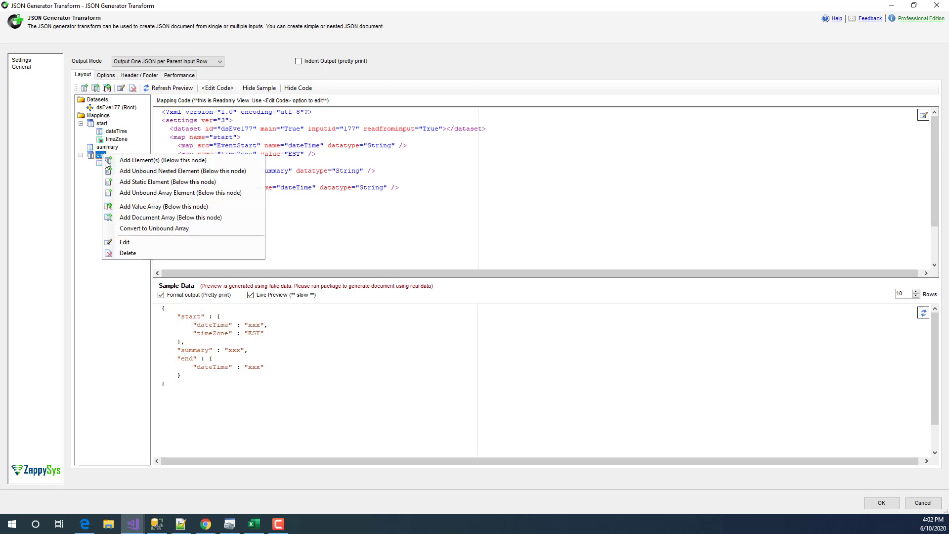
left_click(196, 182)
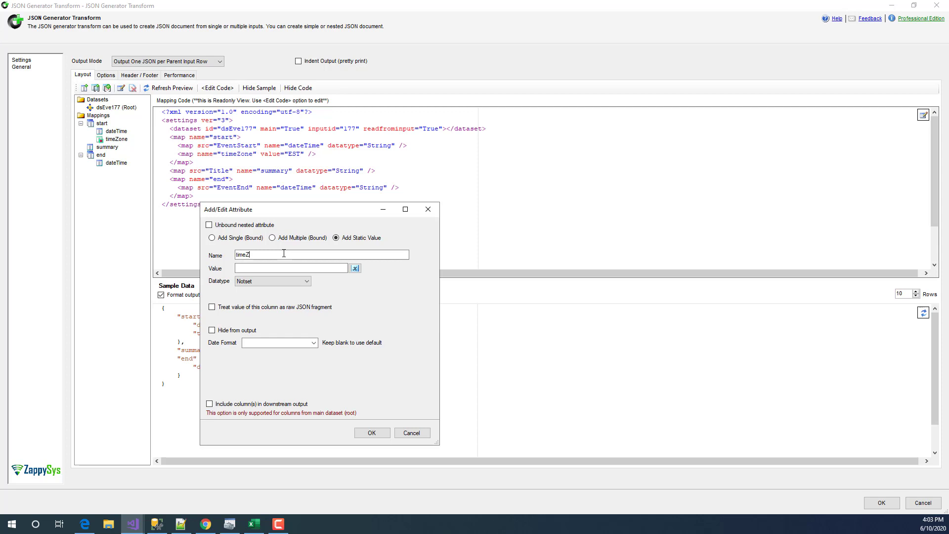
type("timeZone")
left_click(296, 268)
type("EST")
left_click(377, 434)
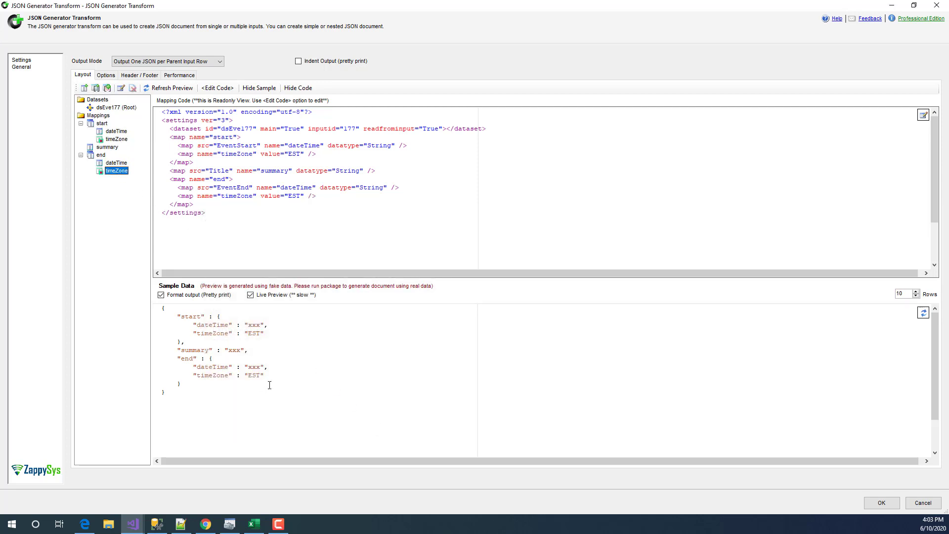
left_click_drag(266, 385, 147, 358)
left_click(287, 359)
- Review the mapping code without changes and keep the one-JSON-per-parent-row output mode
left_click(217, 88)
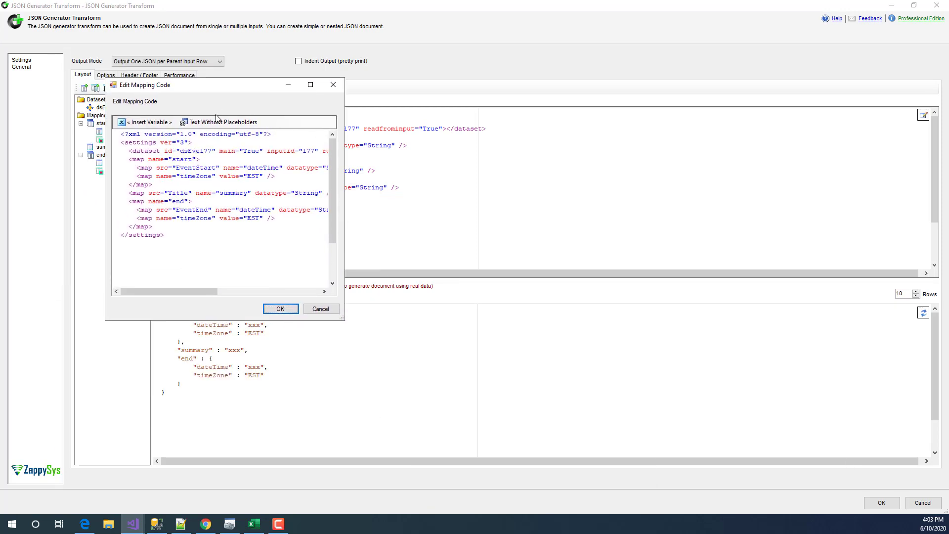
left_click(191, 228)
left_click(320, 309)
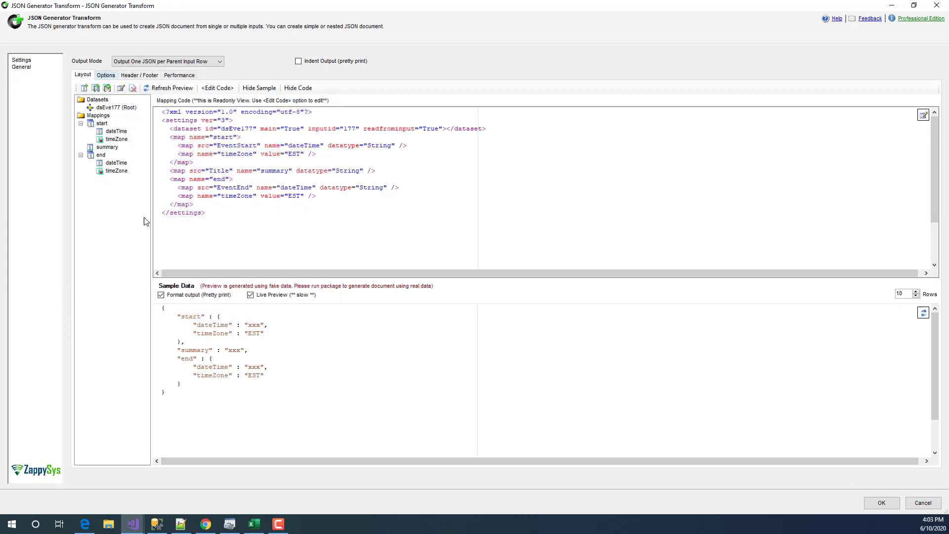
left_click(176, 63)
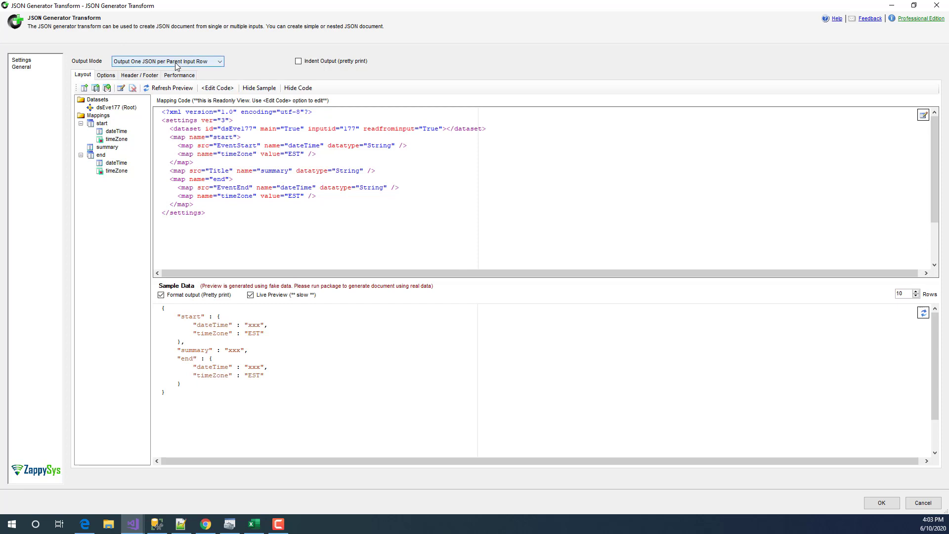
left_click(176, 64)
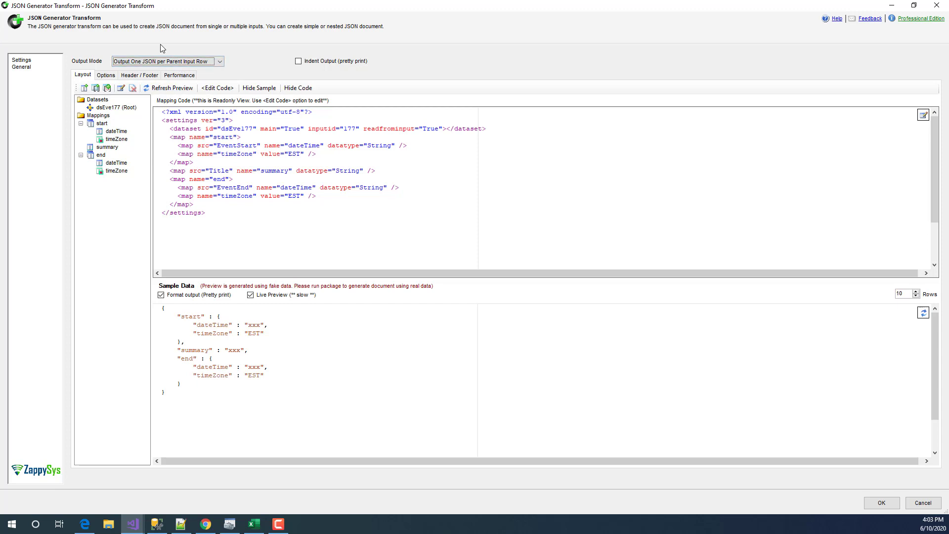
left_click(160, 62)
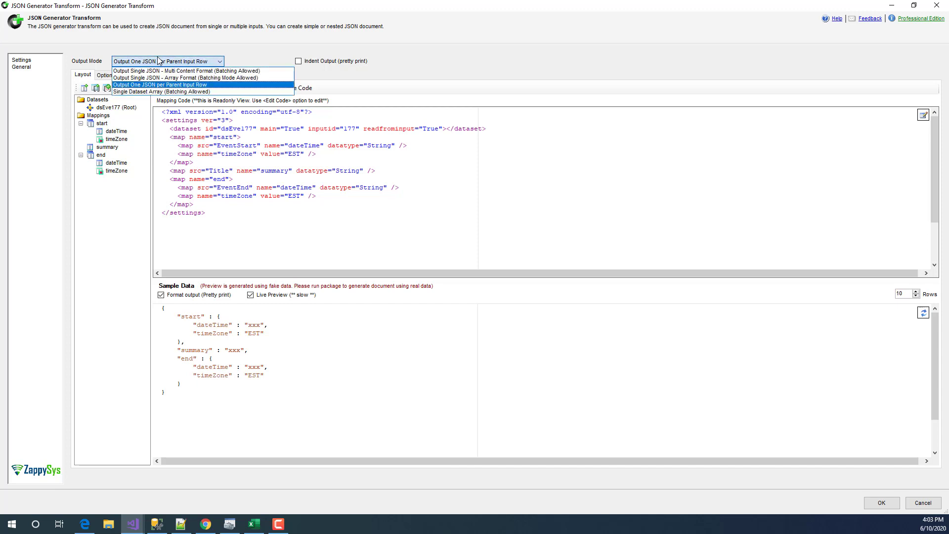
left_click(159, 61)
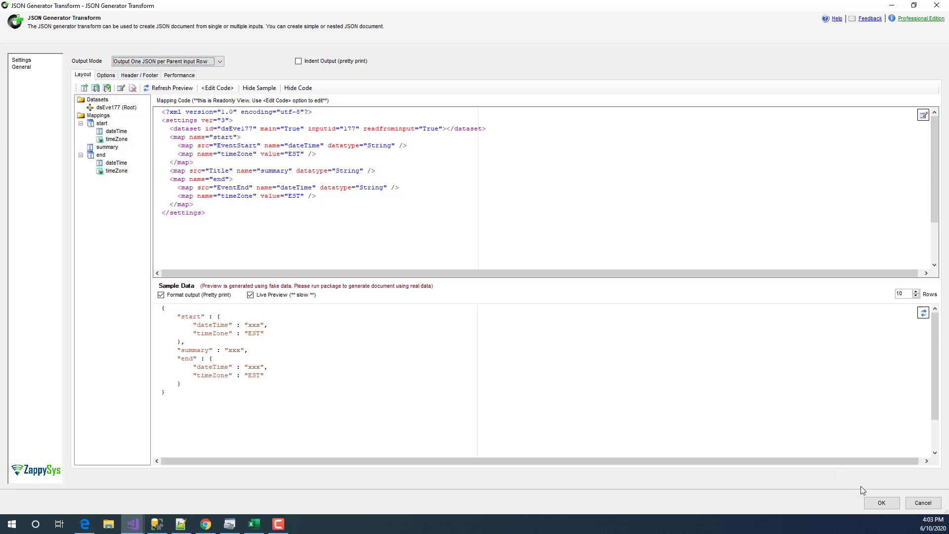
key("alt+Tab")
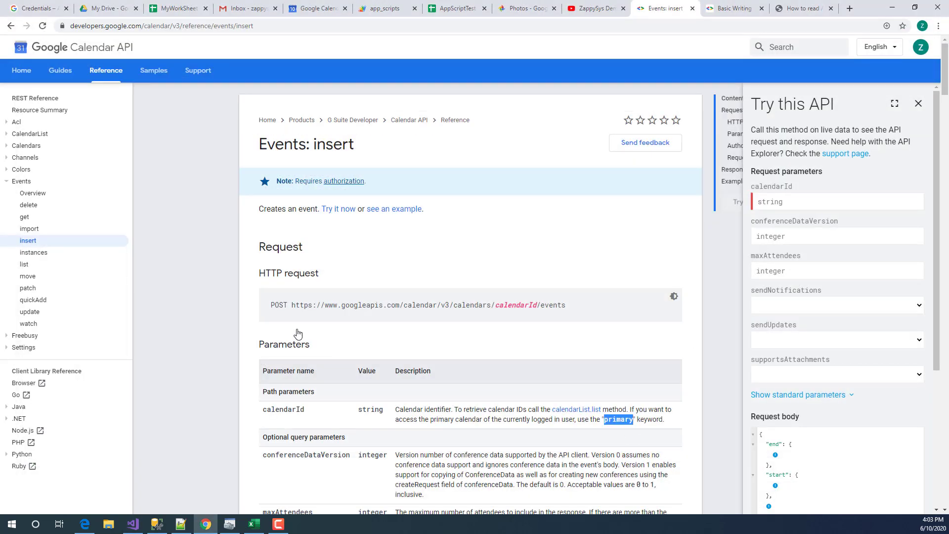
- In the Web API Destination, confirm the OAuth 1 connection and ZS_JSON_OUT body column
left_click(892, 7)
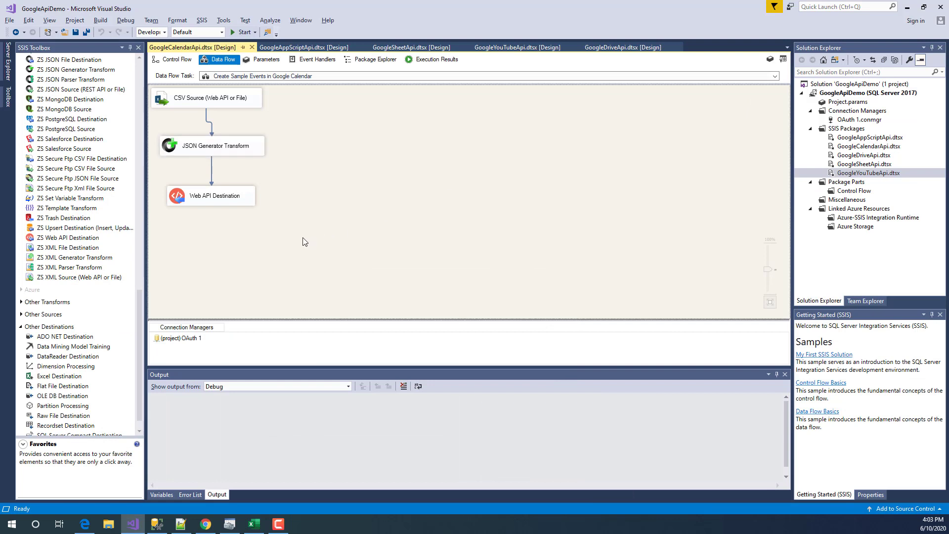
left_click(208, 201)
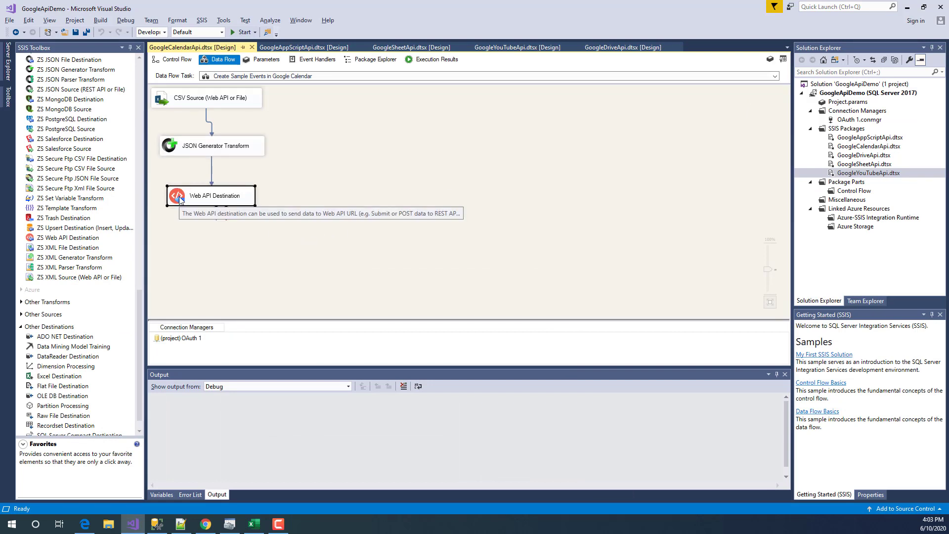
left_click(123, 238)
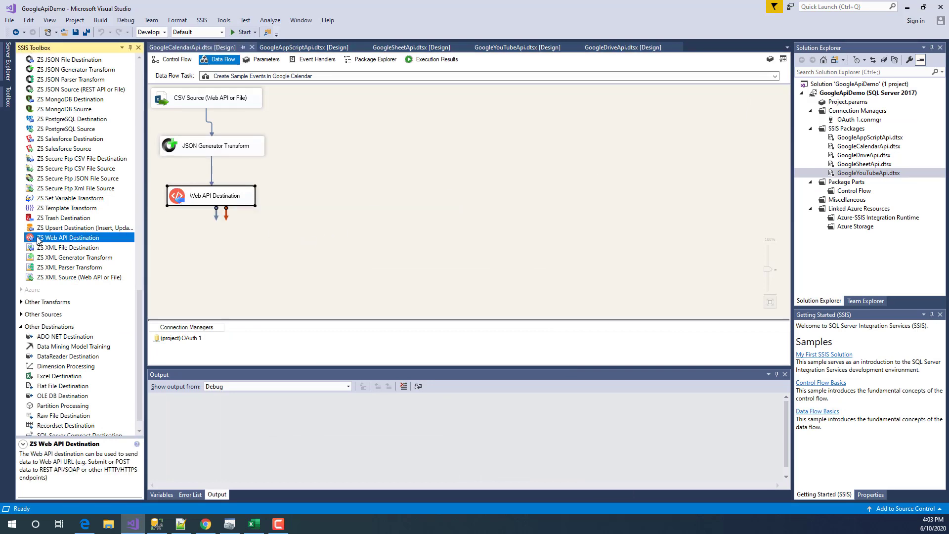
left_click(193, 200)
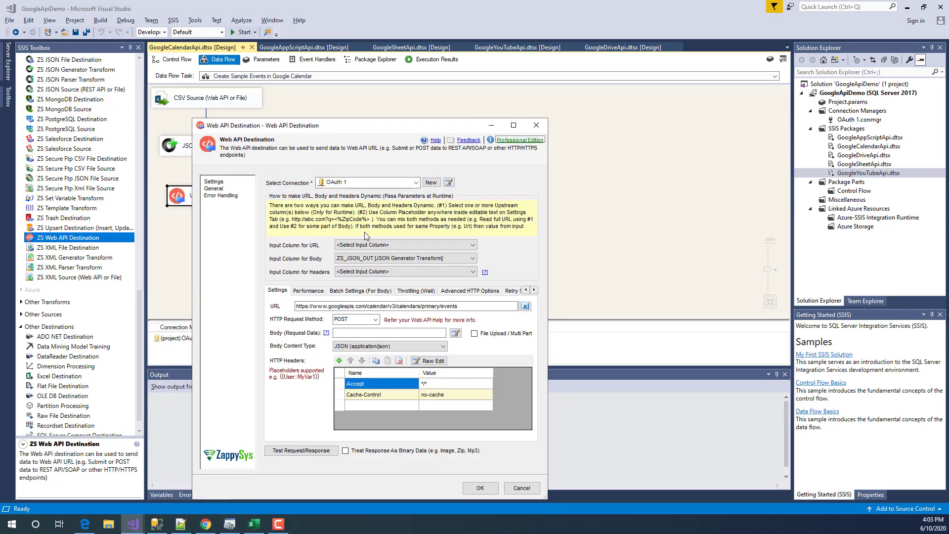
left_click(354, 183)
left_click(337, 218)
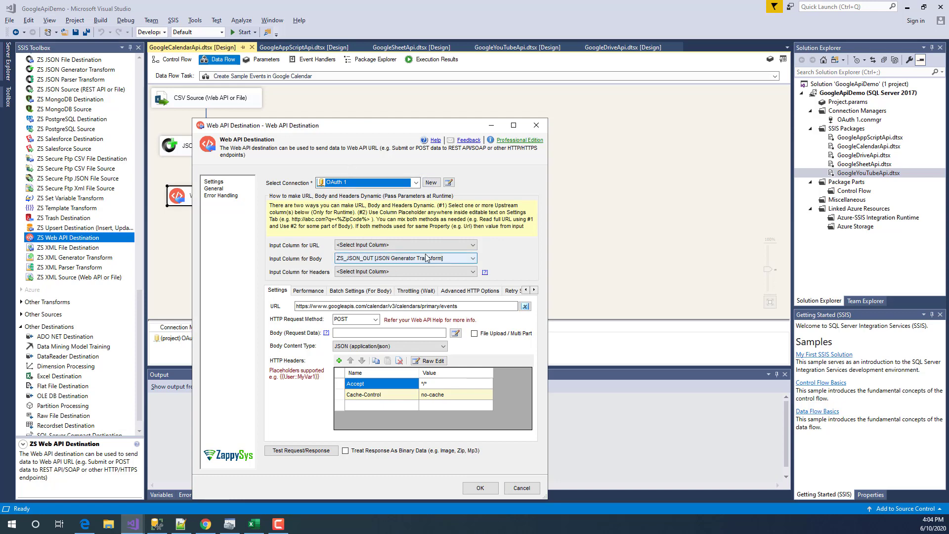
left_click(365, 259)
left_click(365, 259)
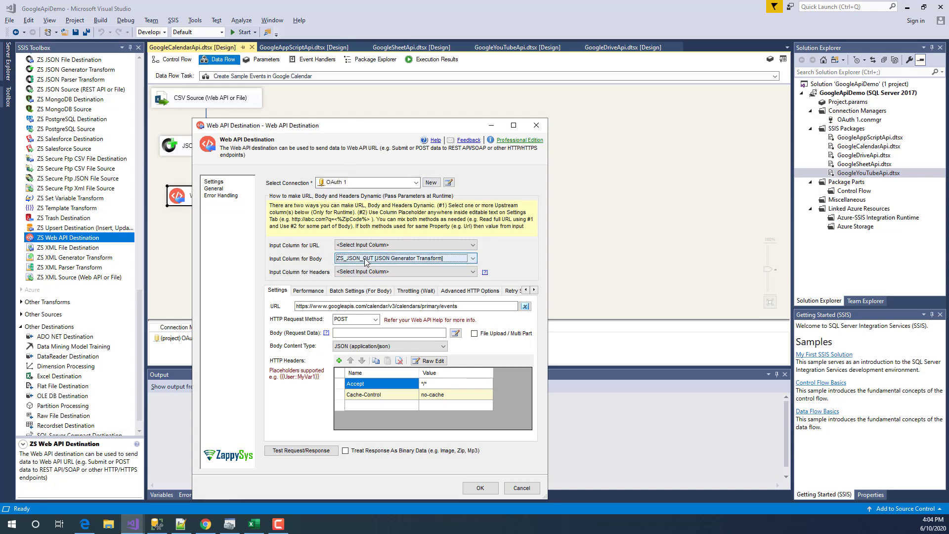
left_click_drag(375, 130, 486, 122)
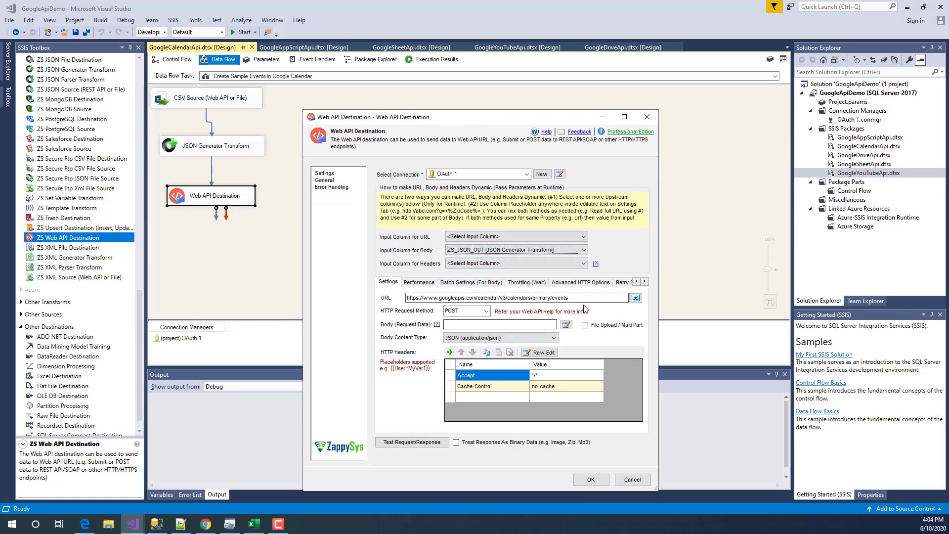
- Review the calendars/primary/events POST URL and open the Body (Request Data) editor
left_click_drag(625, 297, 383, 295)
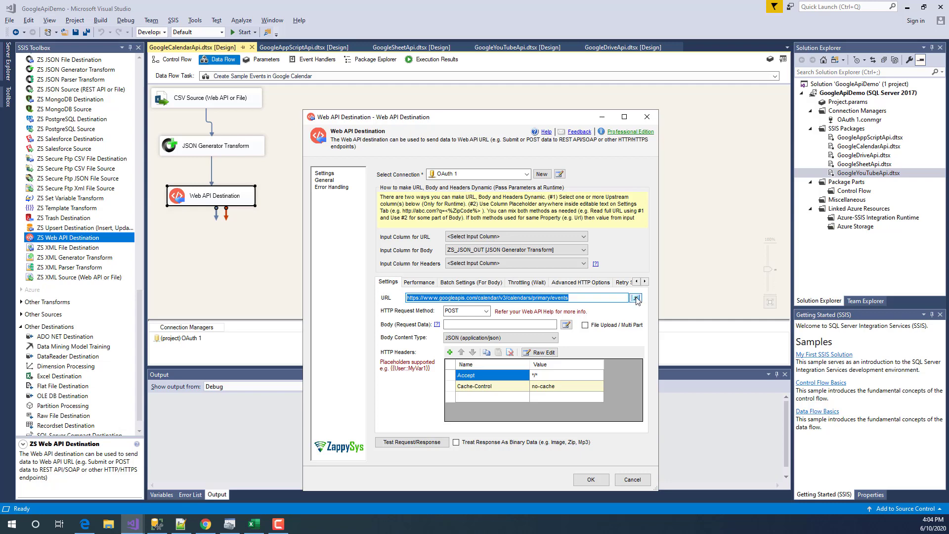
left_click(553, 298)
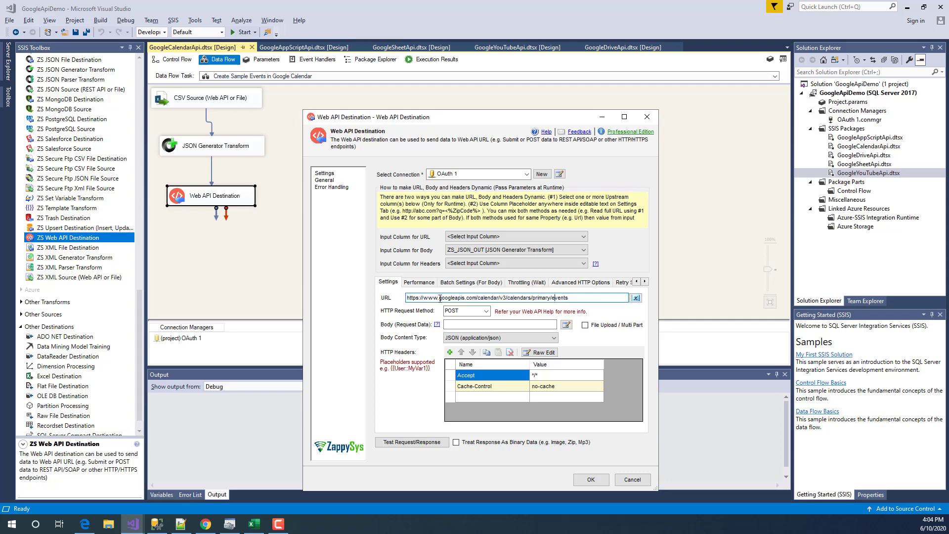
left_click_drag(444, 297, 467, 298)
left_click(479, 300)
left_click_drag(509, 298, 533, 297)
left_click(537, 297)
key("ctrl+a")
left_click(484, 324)
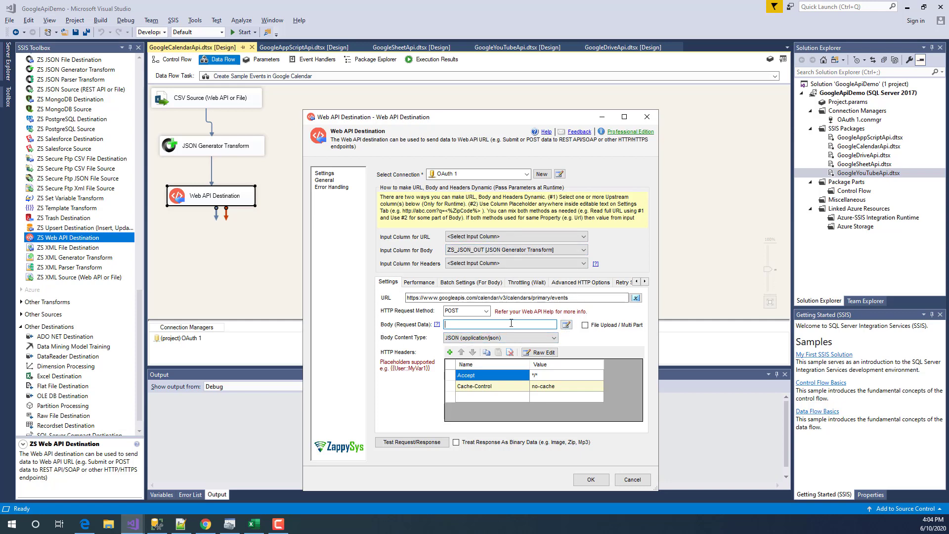
left_click(566, 325)
left_click(475, 250)
left_click(475, 250)
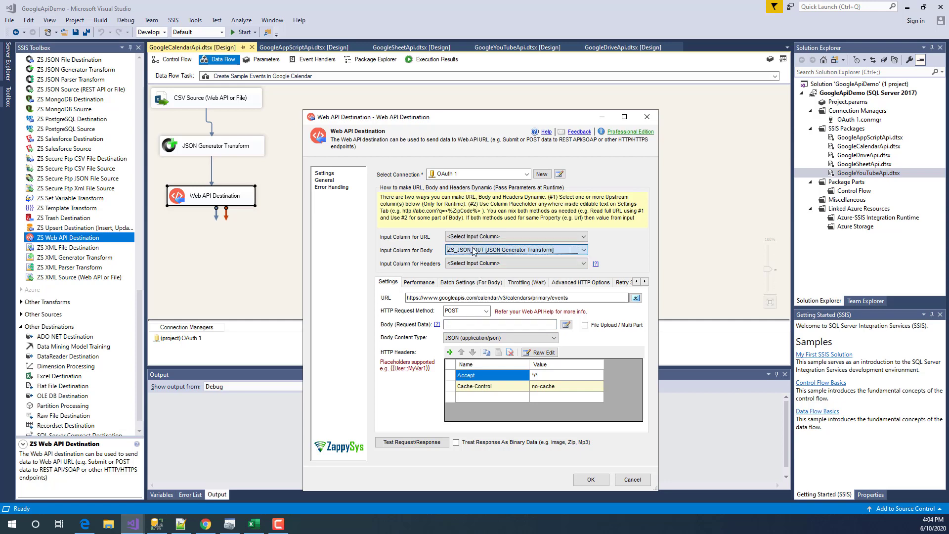
left_click(582, 298)
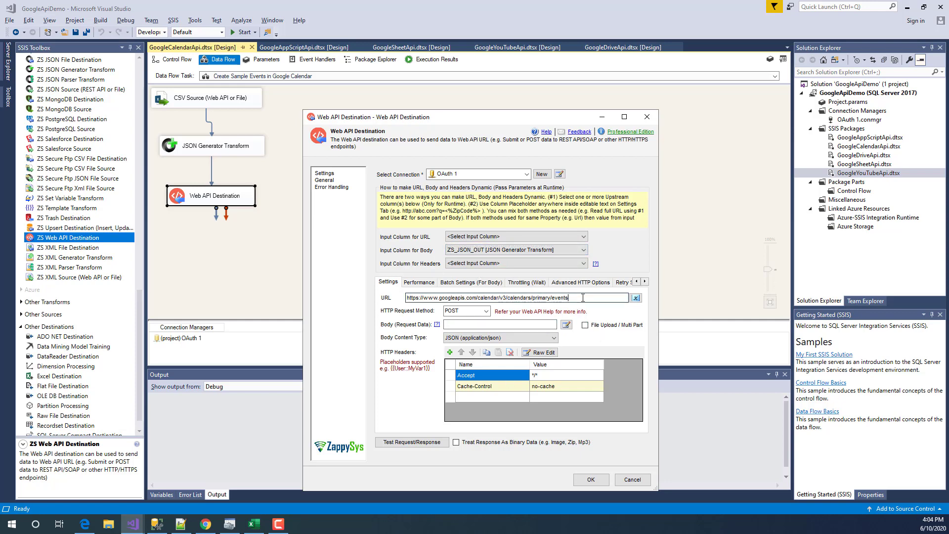
left_click(501, 325)
left_click(566, 325)
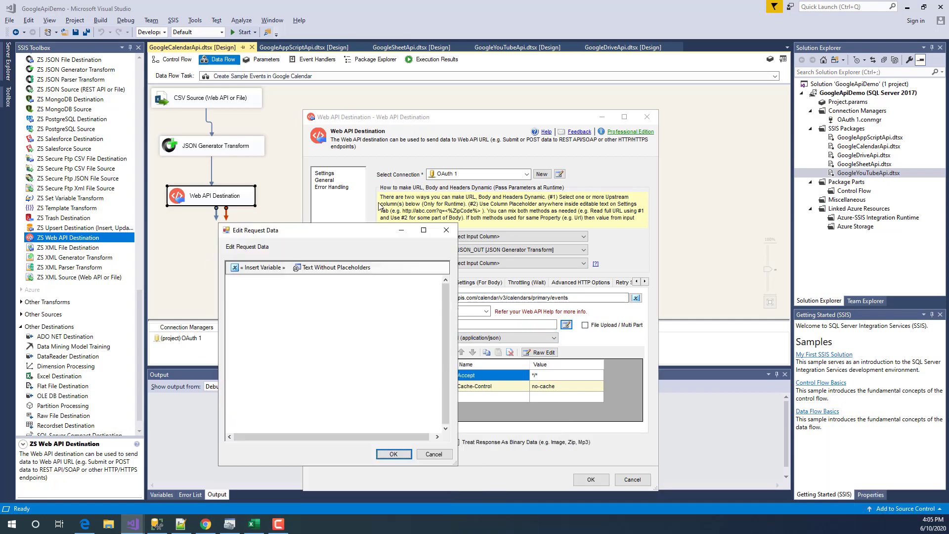
- Insert the ZS_JSON_OUT column placeholder in braces, then clear it and cancel both editors
left_click(291, 216)
mouse_move(402, 192)
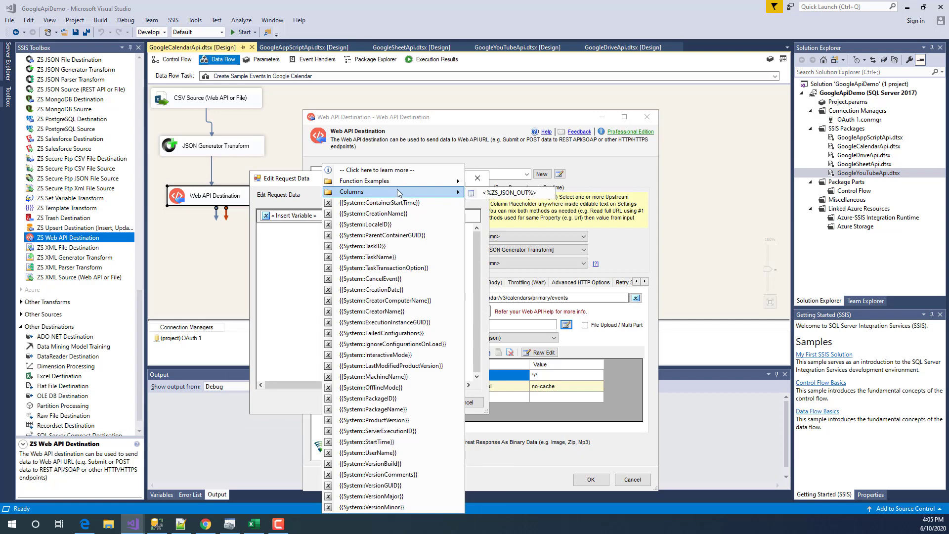
left_click(494, 194)
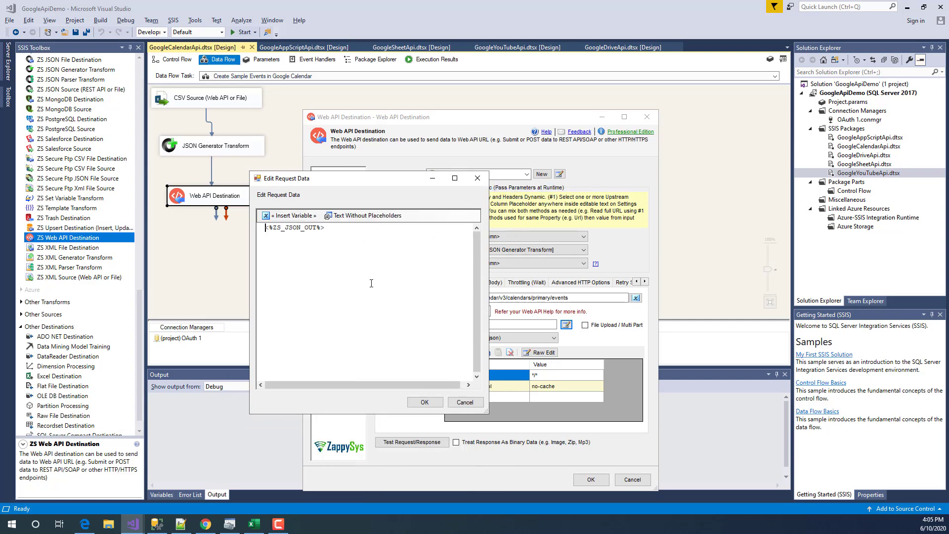
type("{ ")
type("}")
key("Left")
key("Left")
key("ctrl+shift+Left")
key("ctrl+shift+Left")
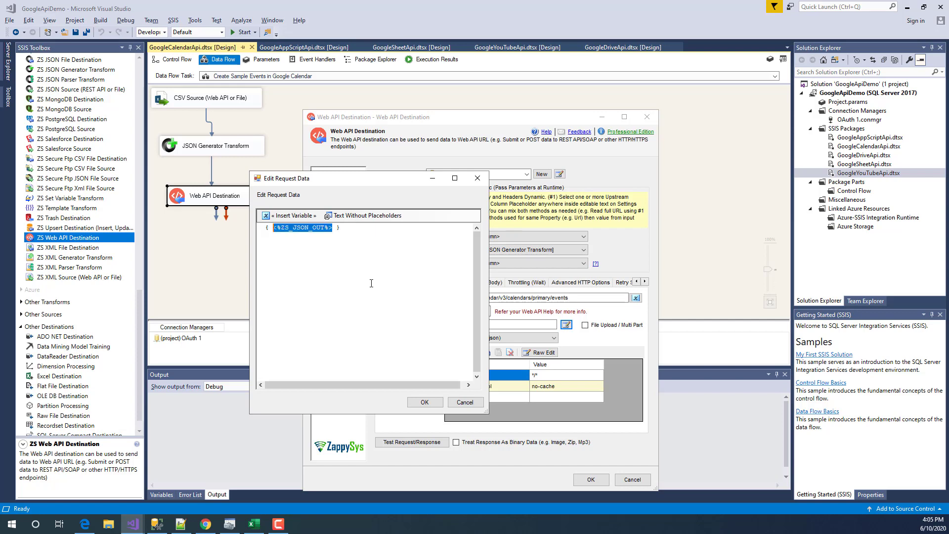
key("ctrl+a")
key("Delete")
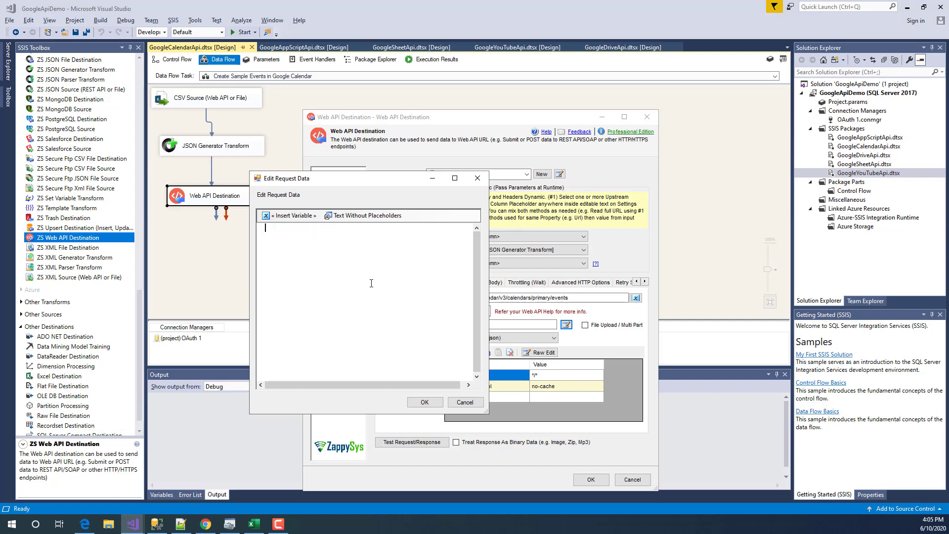
left_click(462, 404)
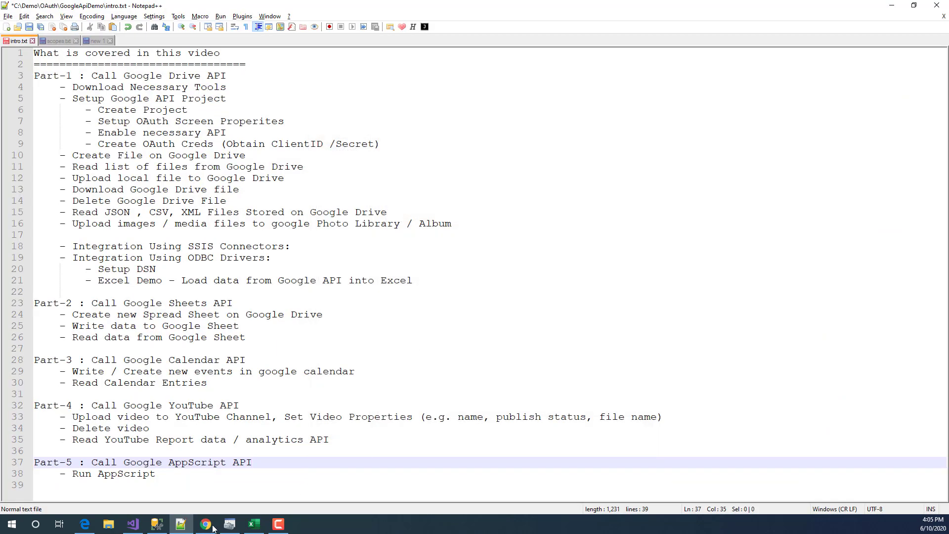
left_click(132, 524)
- Debug-run the package until all three components pass 5 rows, then switch to Chrome
left_click(317, 212)
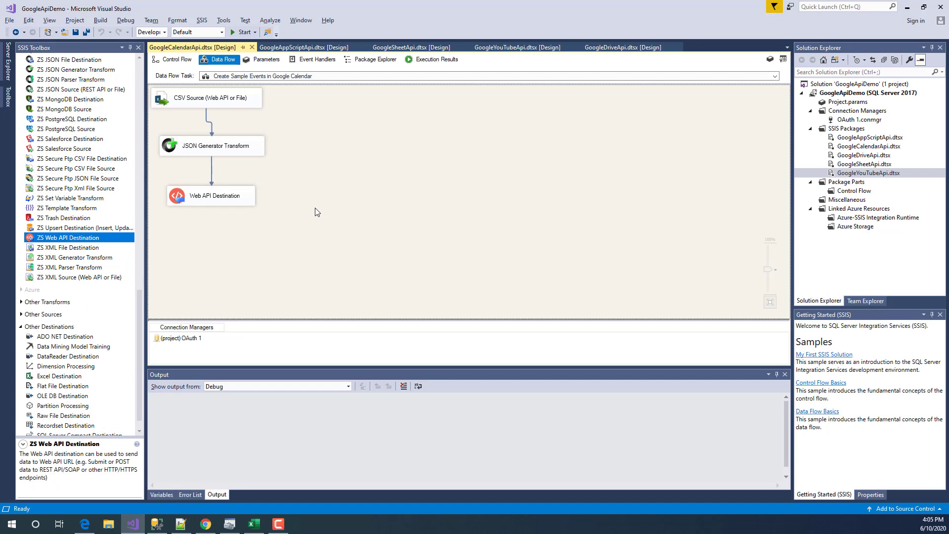
left_click(241, 32)
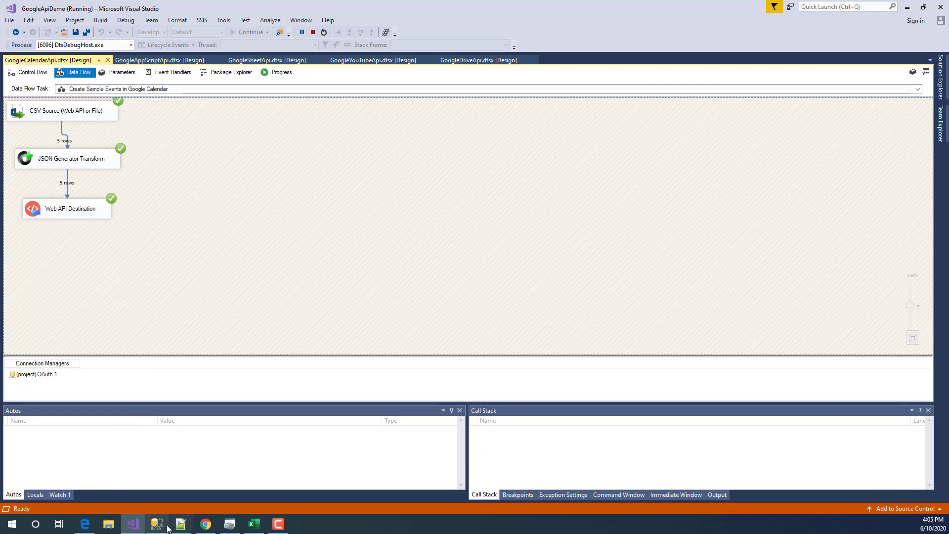
left_click(206, 522)
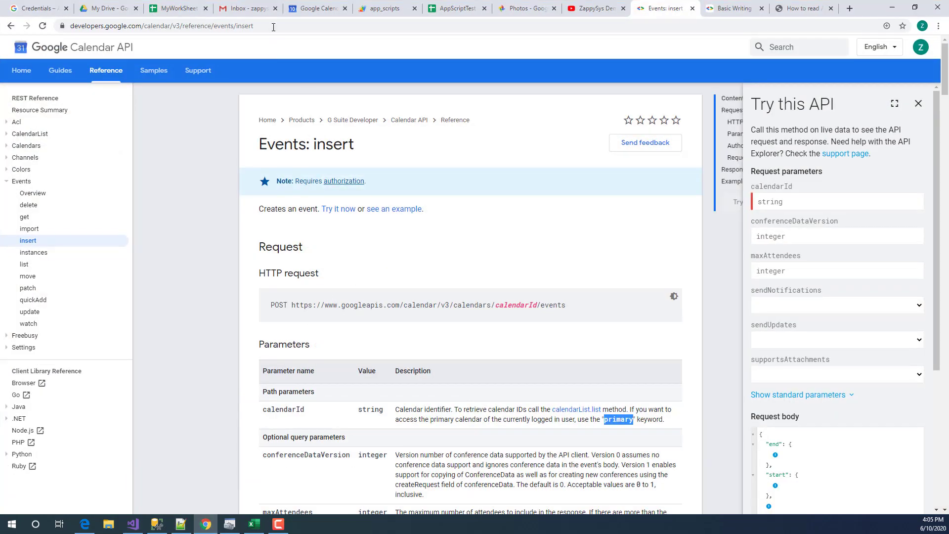
- In Google Calendar, navigate to the week containing Wednesday, June 10
left_click(269, 5)
left_click(305, 6)
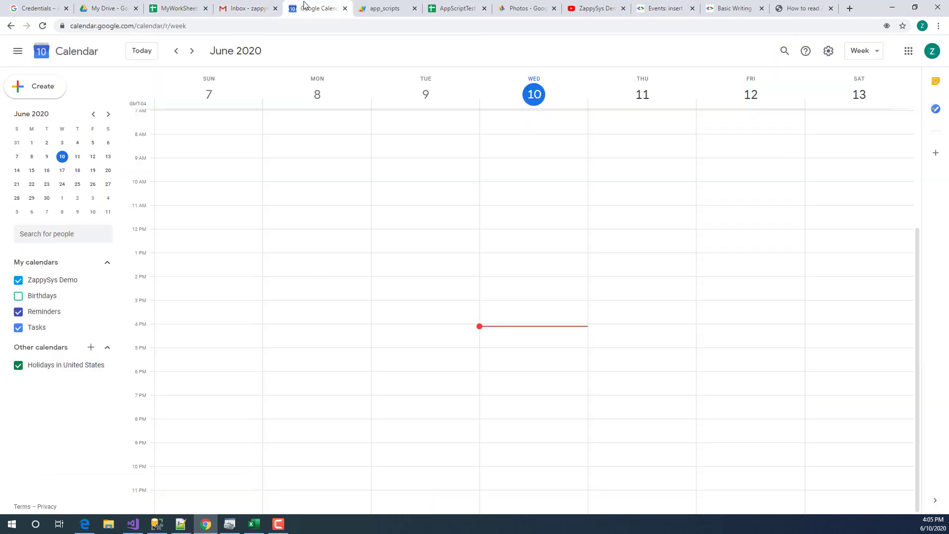
left_click(62, 157)
left_click(63, 158)
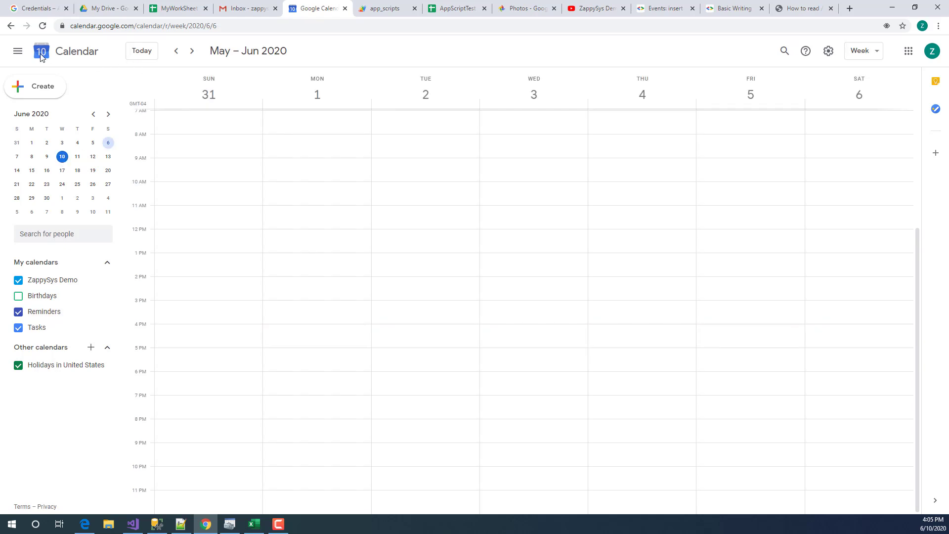
left_click(142, 51)
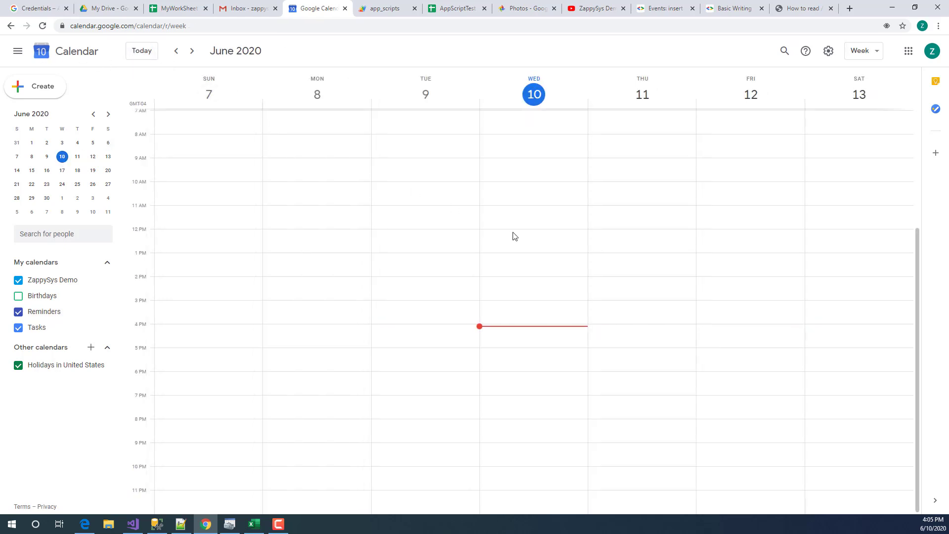
scroll(514, 242, "up", 4)
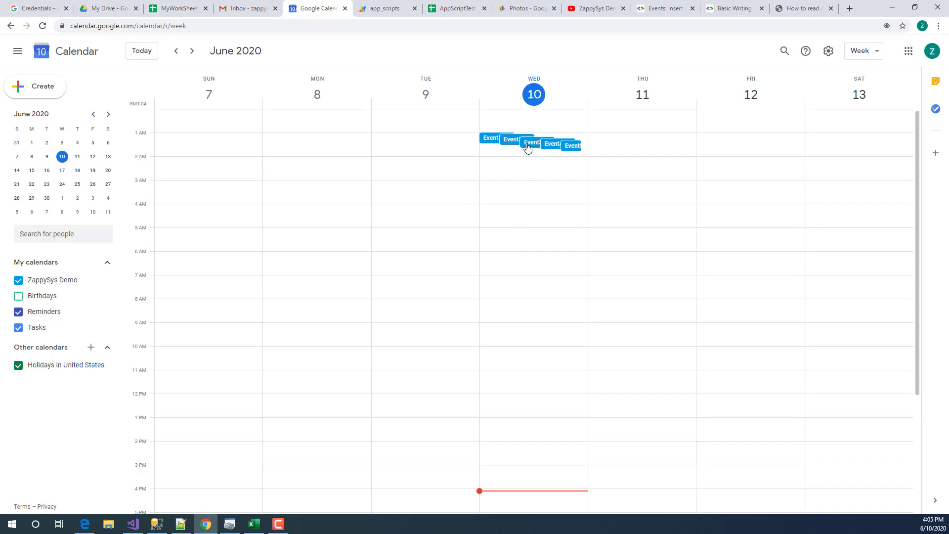
- Review the details of Event1 through Event4, then return to Visual Studio
left_click(492, 140)
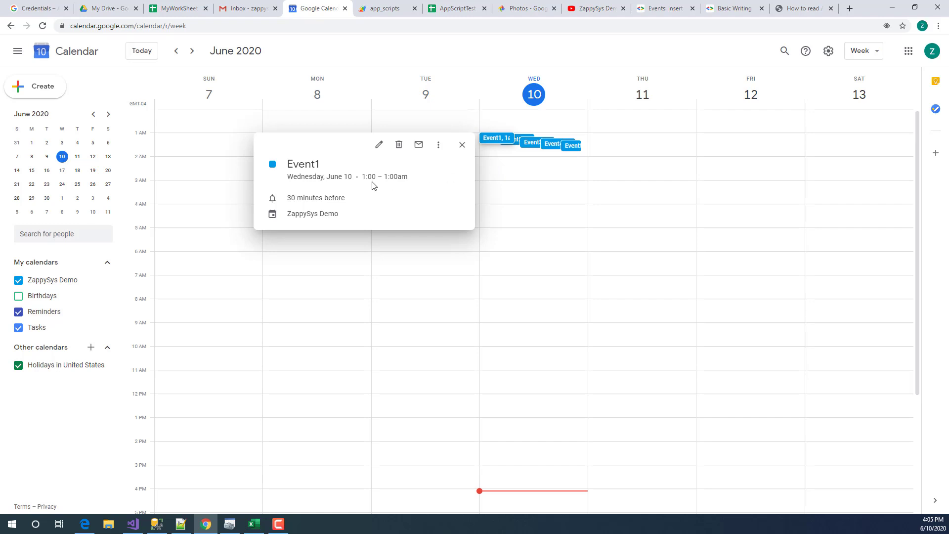
left_click(494, 158)
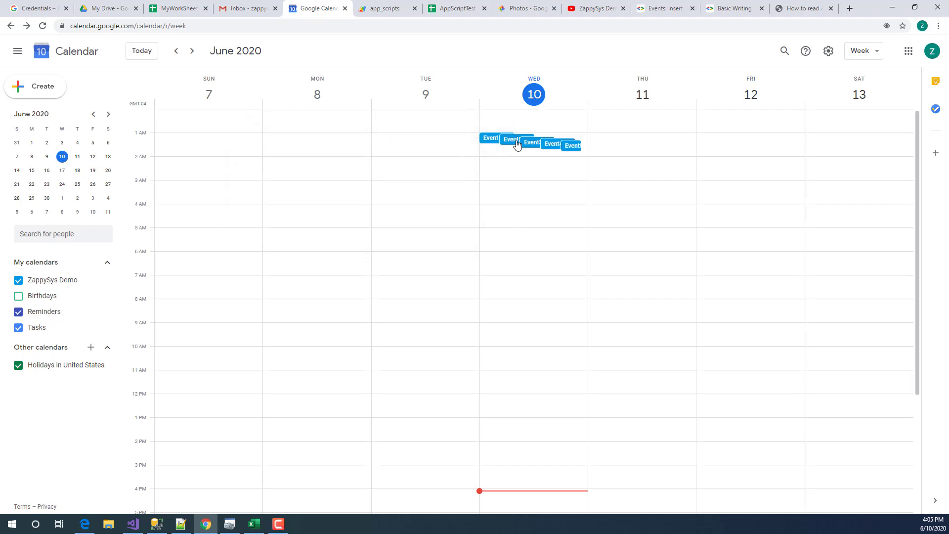
left_click(517, 142)
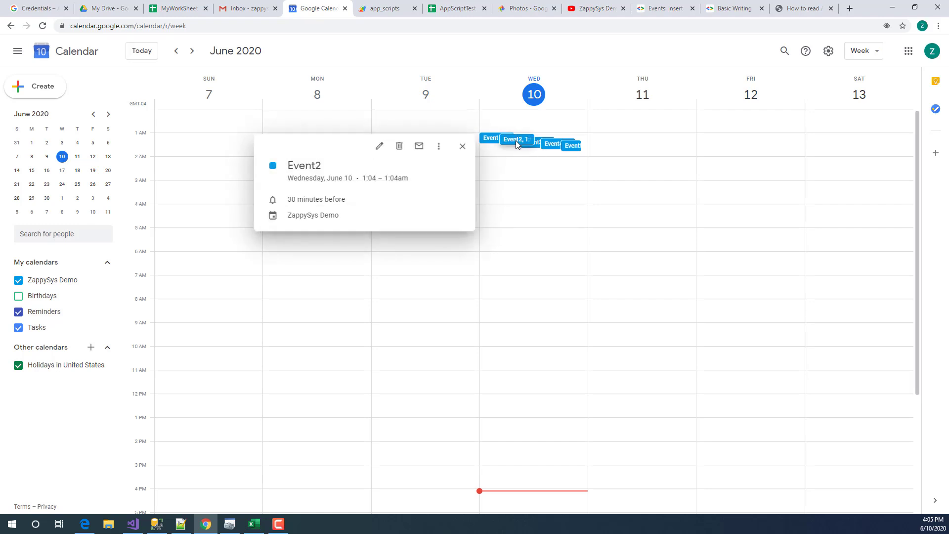
left_click_drag(362, 179, 413, 186)
left_click(370, 178)
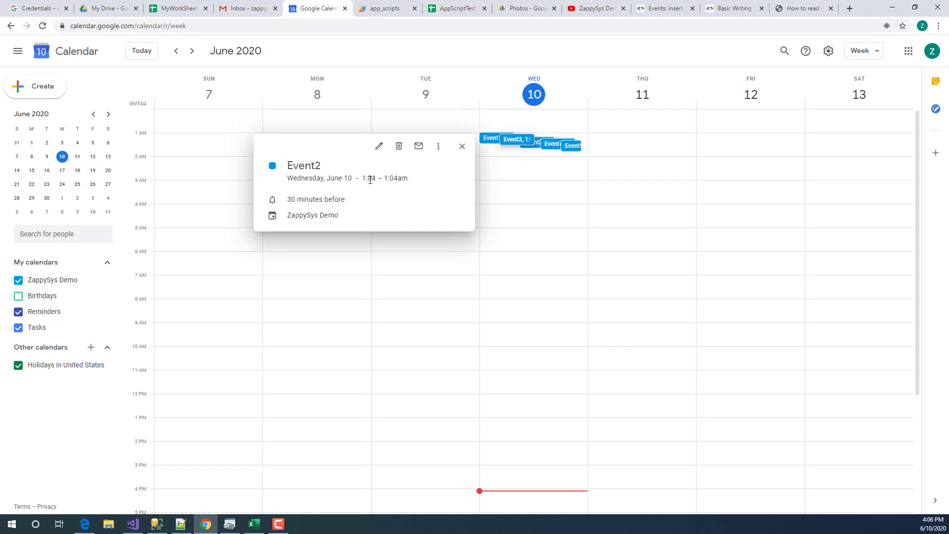
left_click(523, 174)
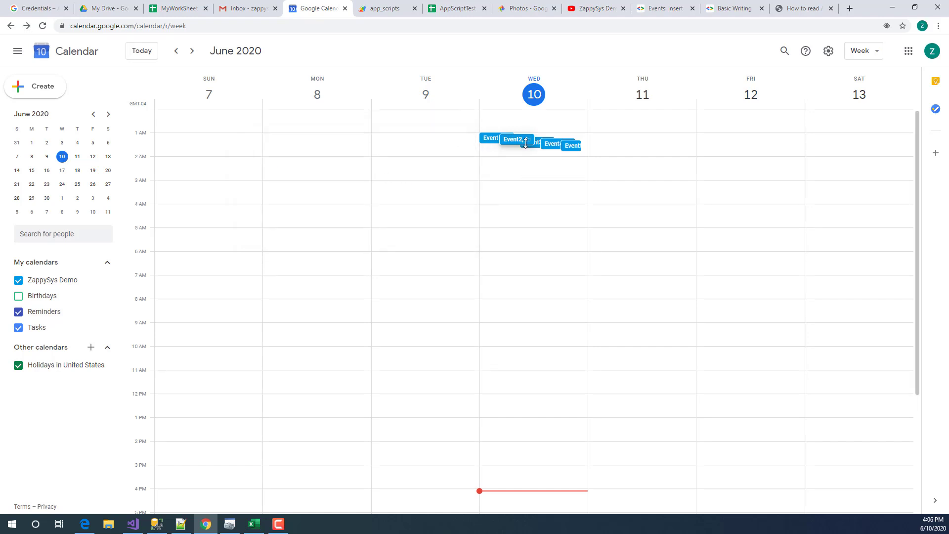
left_click(533, 145)
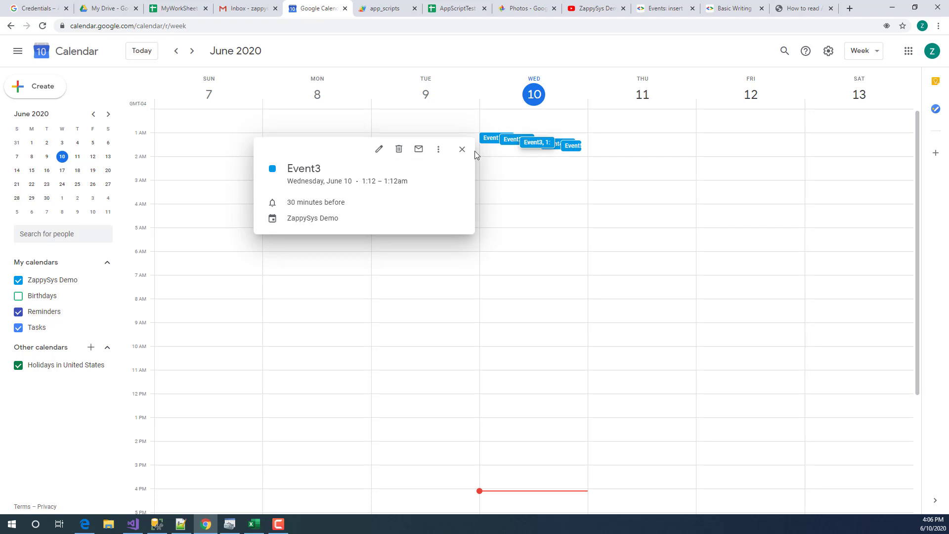
left_click(462, 149)
left_click(549, 148)
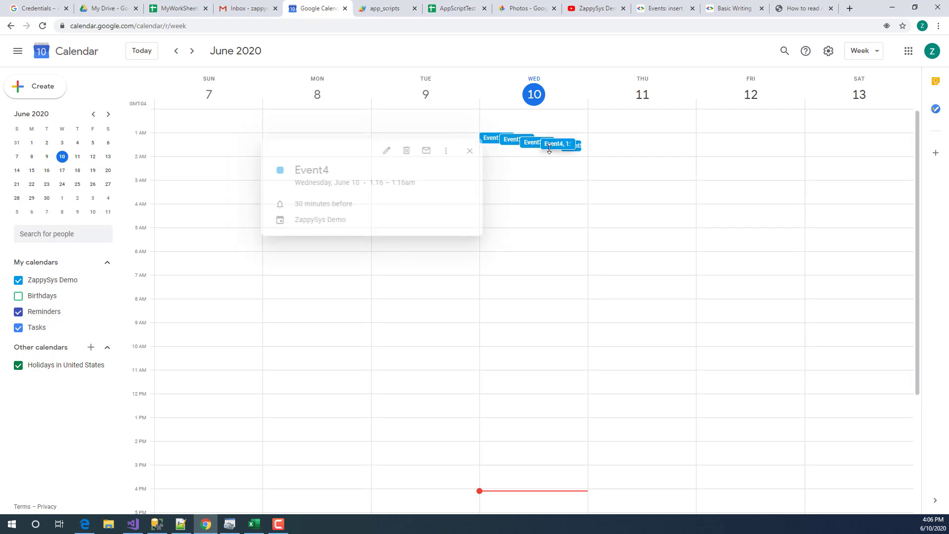
left_click(512, 219)
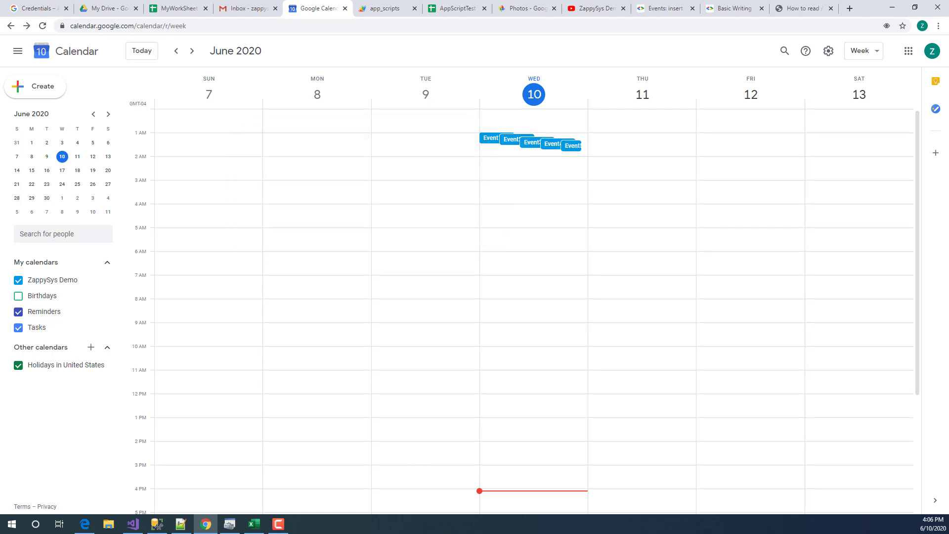
left_click(136, 527)
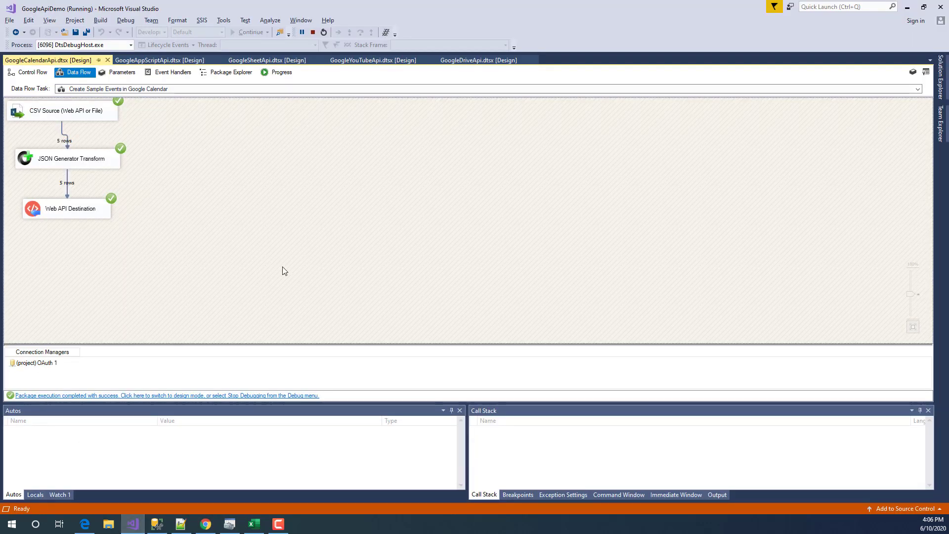
- Open the Read Events data flow, stop the debug run, and select Get Calendar Events
left_click(30, 72)
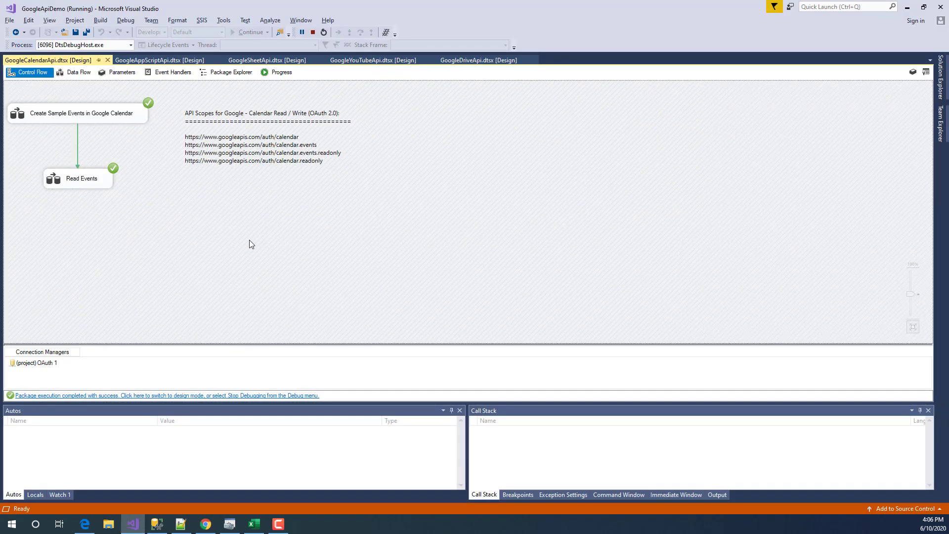
left_click(98, 186)
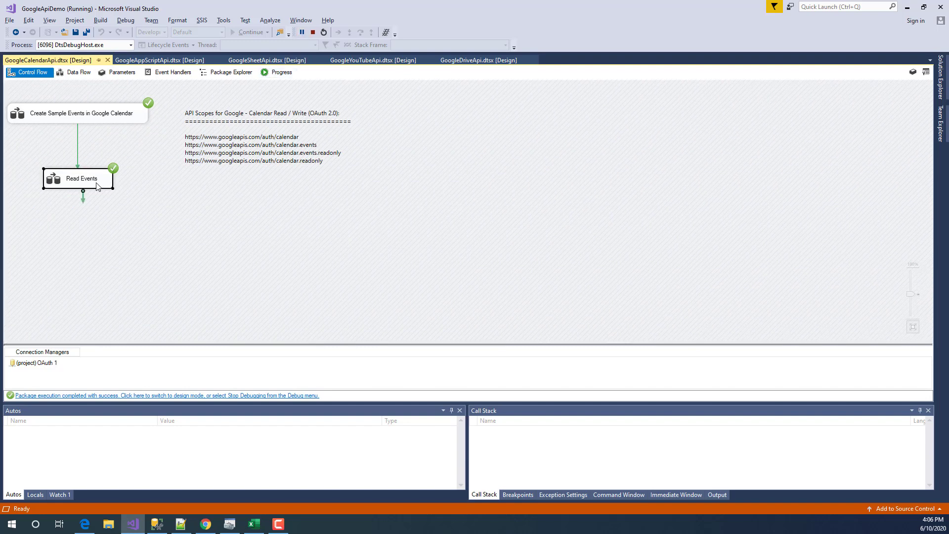
double_click(51, 184)
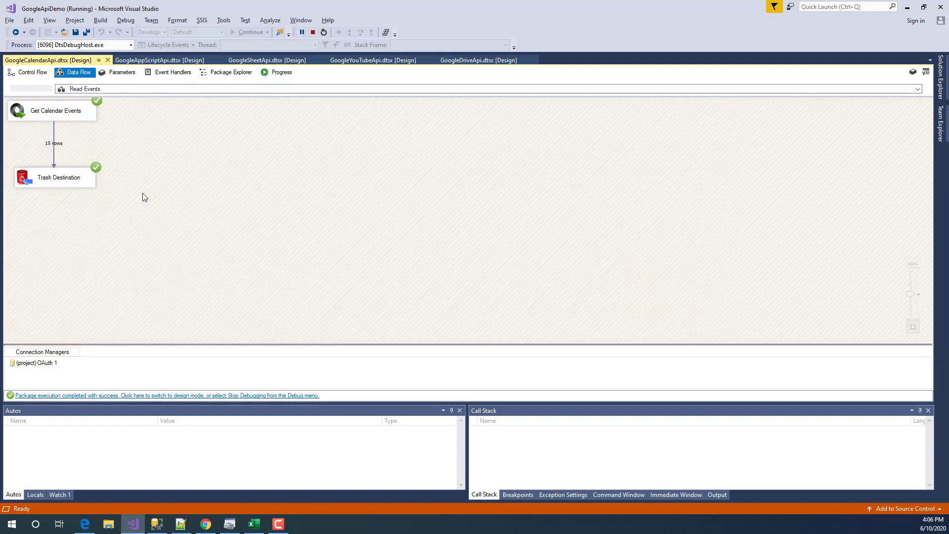
left_click(313, 32)
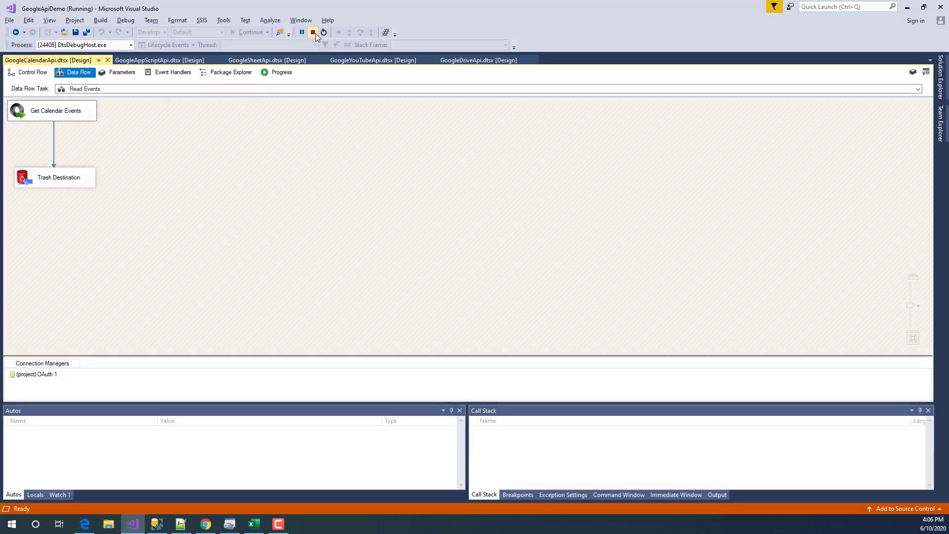
left_click(314, 32)
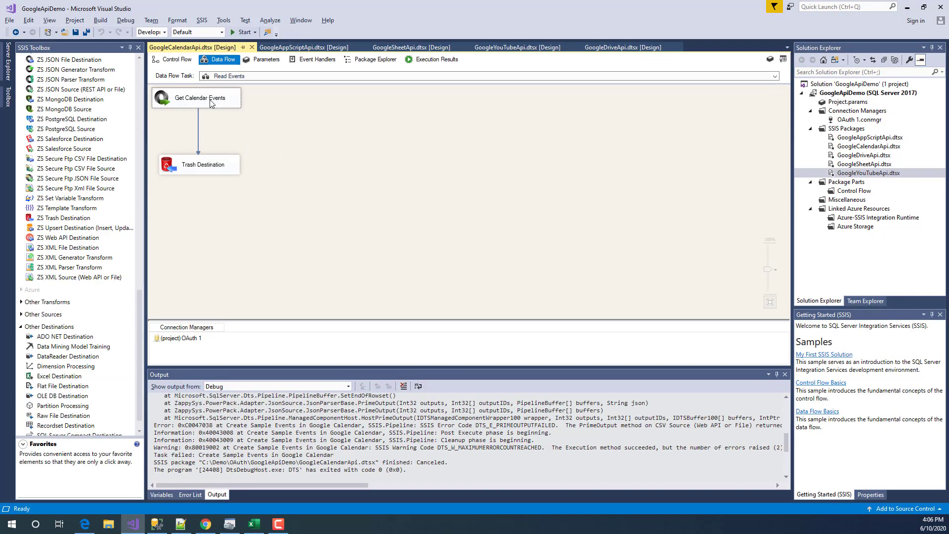
left_click(212, 102)
left_click(63, 91)
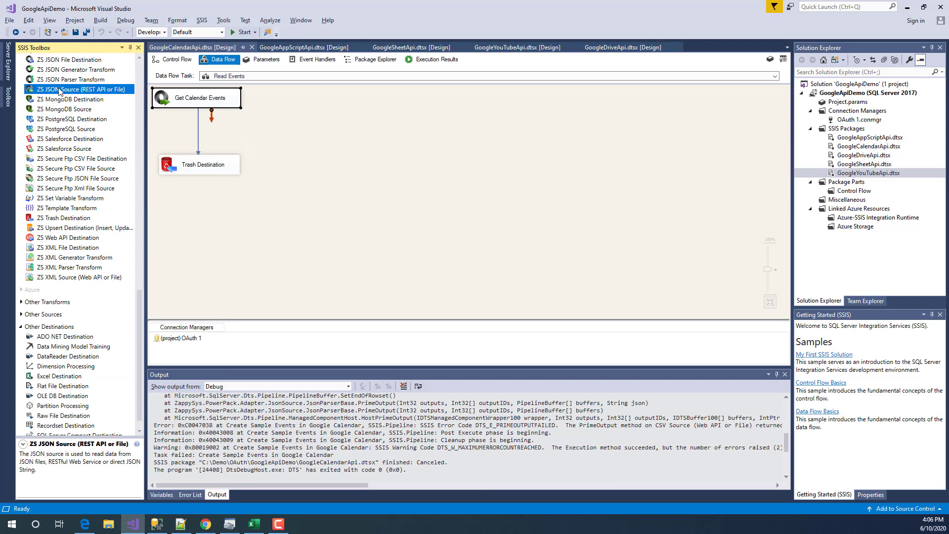
- Open Get Calendar Events and review its primary-calendar events URL with ?maxResults=10
left_click(166, 99)
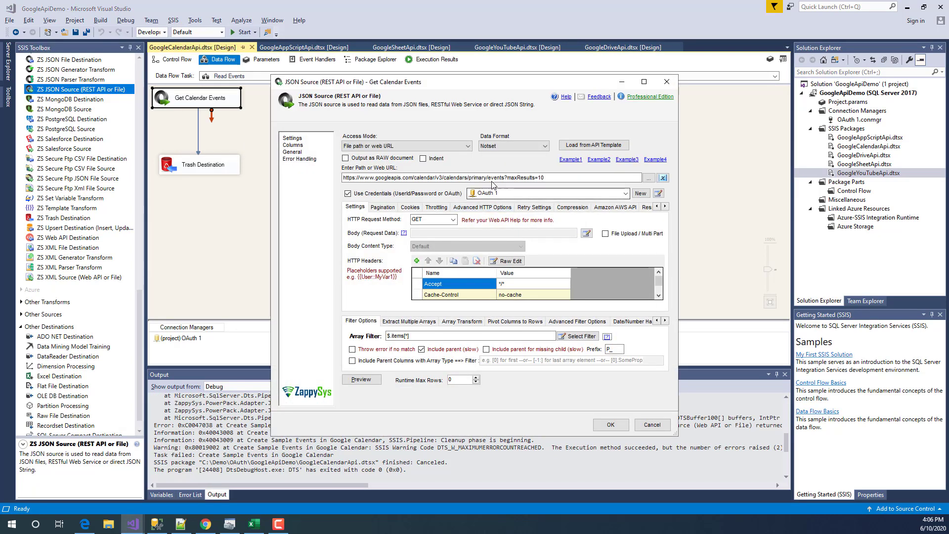
left_click_drag(572, 177, 487, 178)
left_click(471, 177)
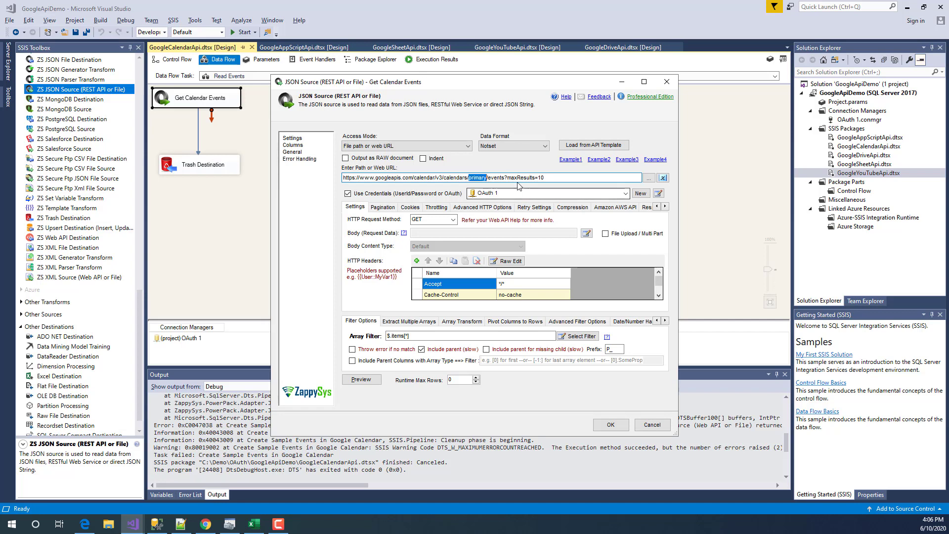
left_click(577, 176)
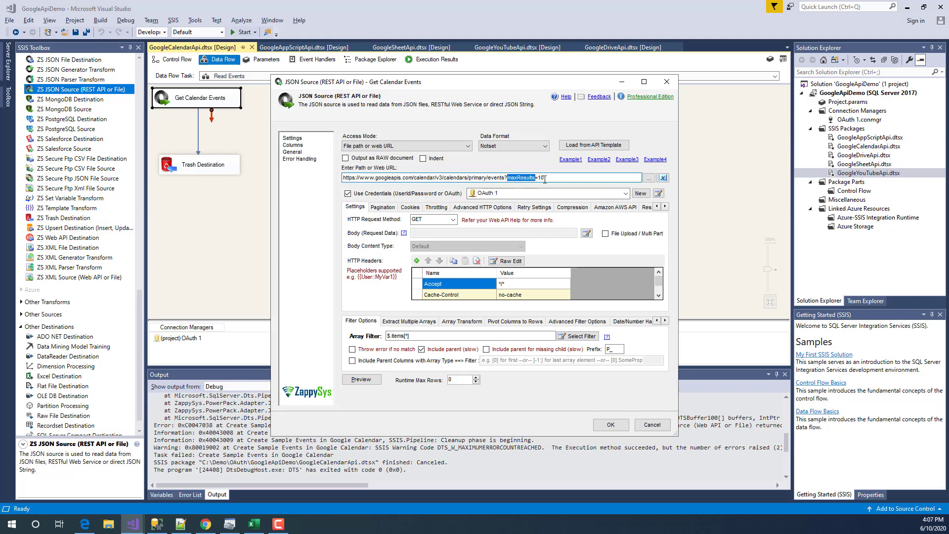
left_click(566, 178)
left_click_drag(508, 178, 545, 175)
left_click(539, 177)
left_click(559, 177)
left_click_drag(505, 177, 591, 177)
left_click(550, 179)
key("shift+Left")
key("shift+Left")
key("shift+Left")
key("Right")
left_click(493, 337)
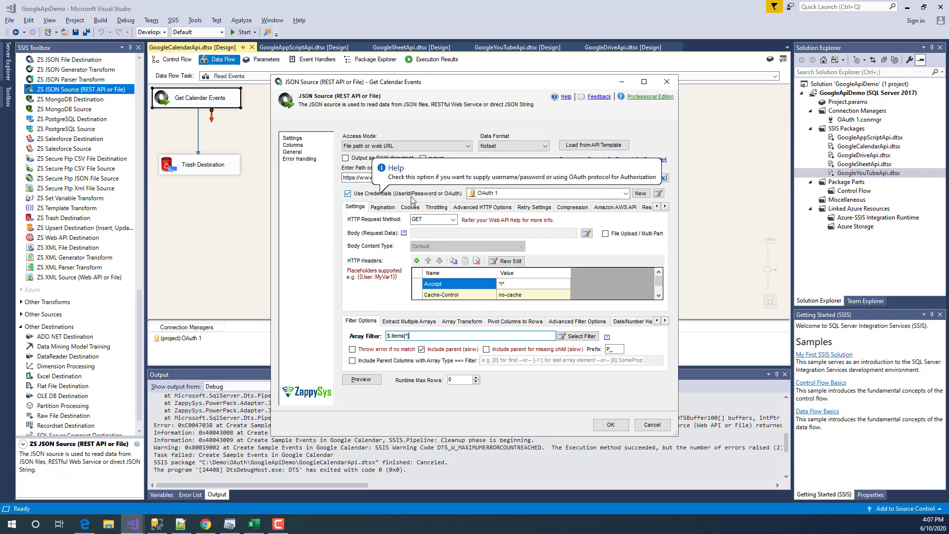
- Keep OAuth 1, pick items as the $.items[*] filter, and preview the returned data
left_click(504, 195)
left_click(504, 198)
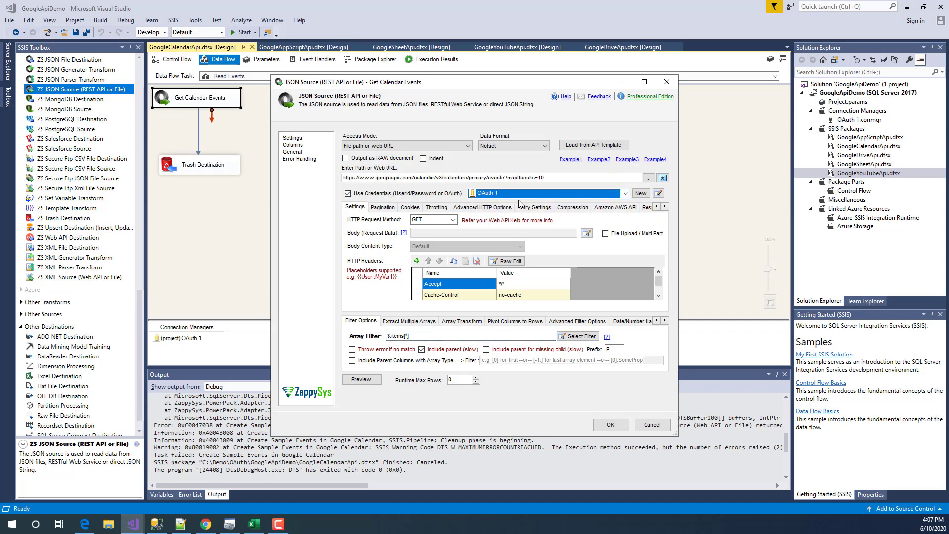
left_click_drag(425, 336, 361, 336)
left_click(429, 337)
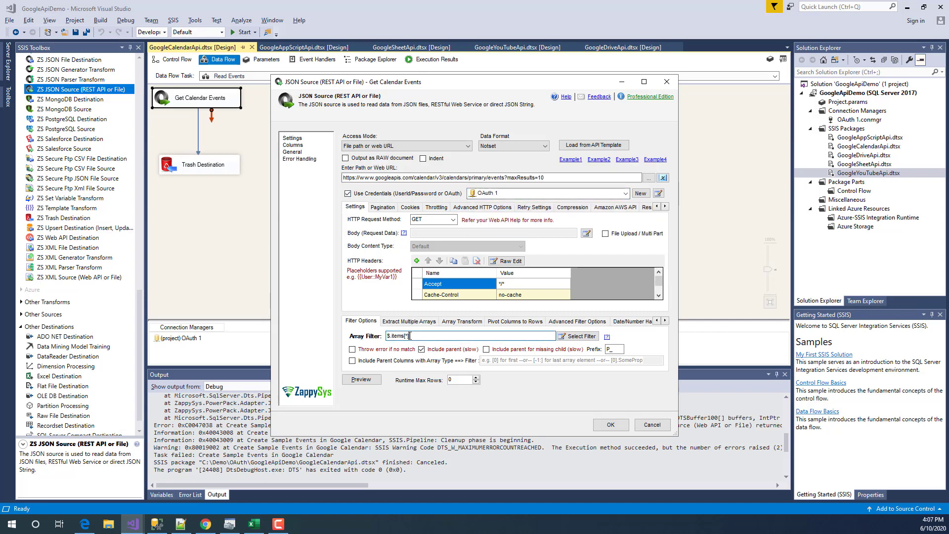
left_click(572, 338)
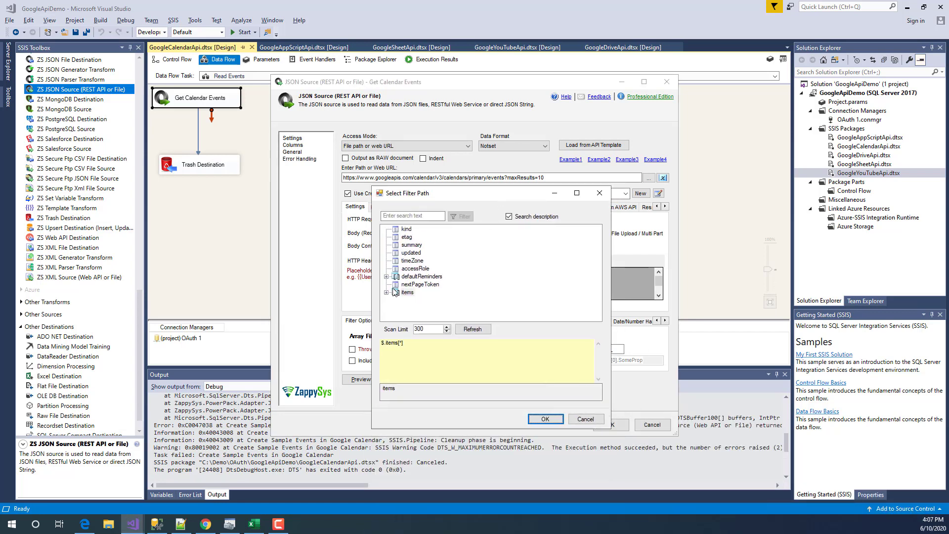
left_click(406, 293)
left_click(387, 292)
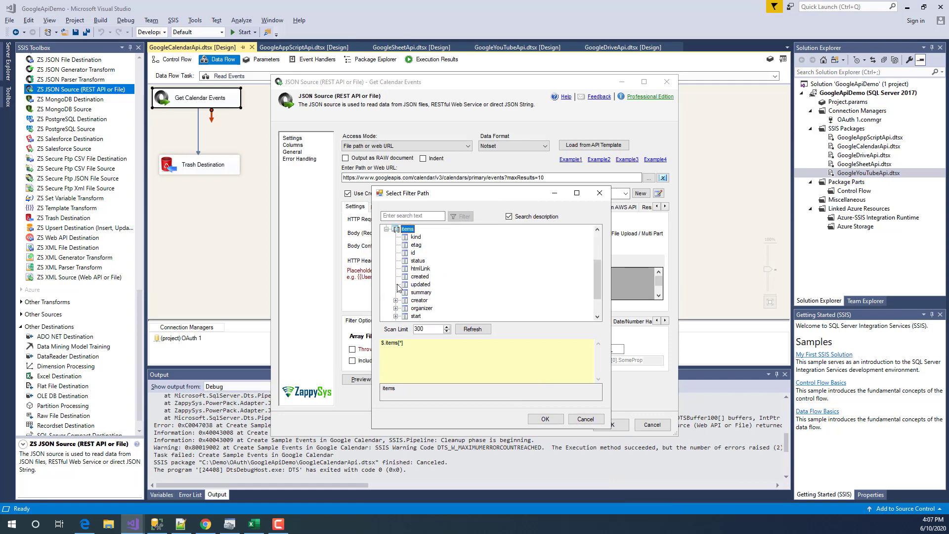
scroll(405, 306, "down", 2)
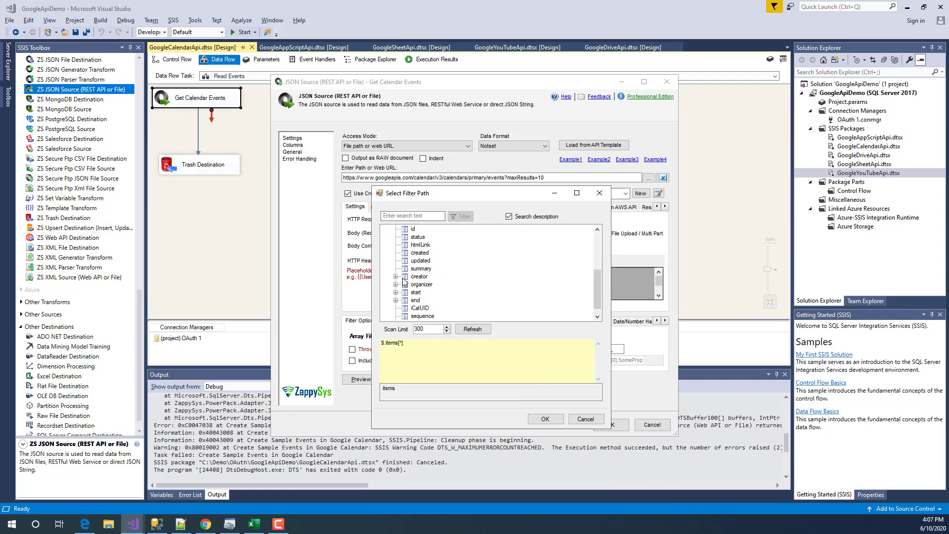
scroll(406, 311, "up", 4)
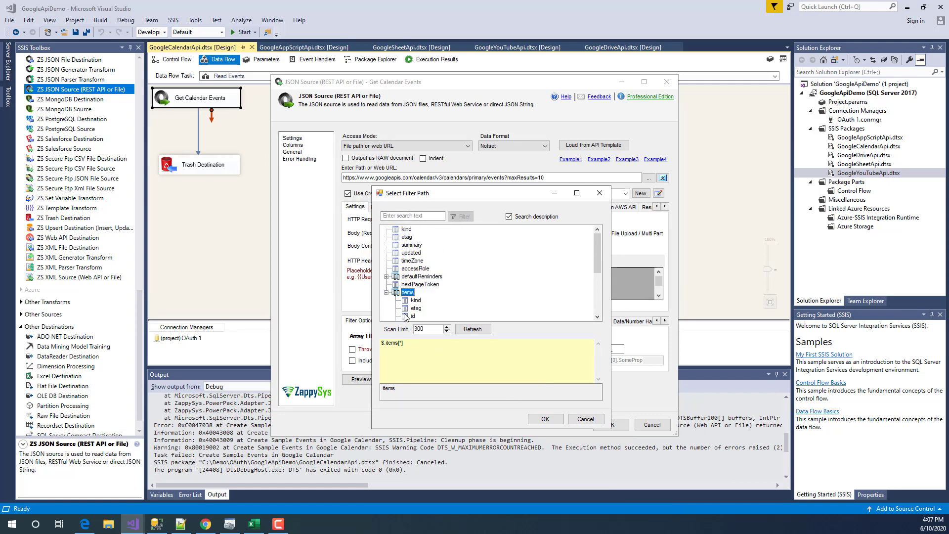
left_click(387, 293)
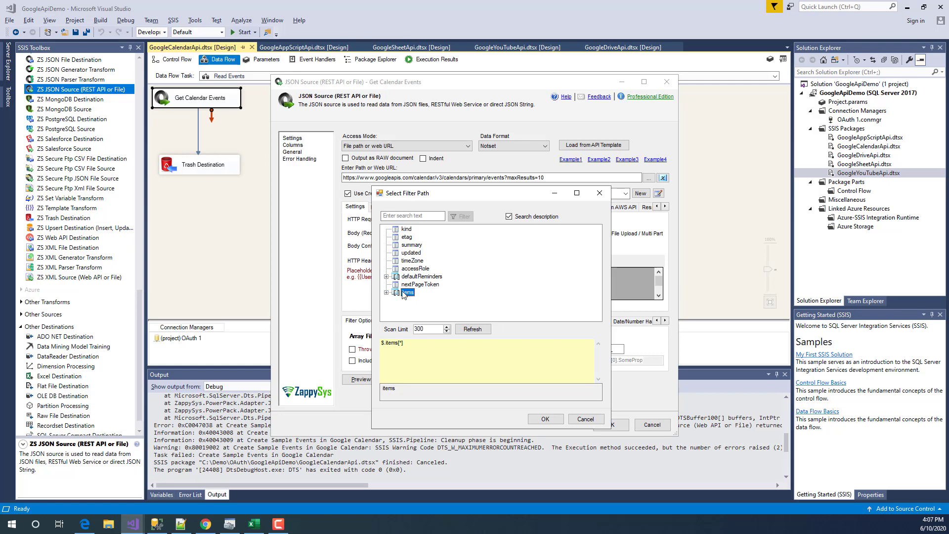
left_click(546, 419)
left_click(362, 379)
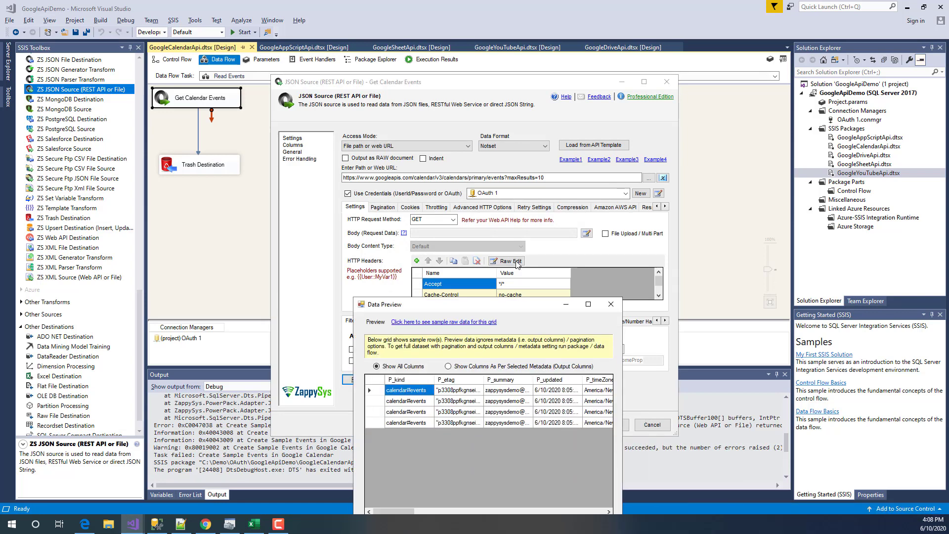
left_click(501, 436)
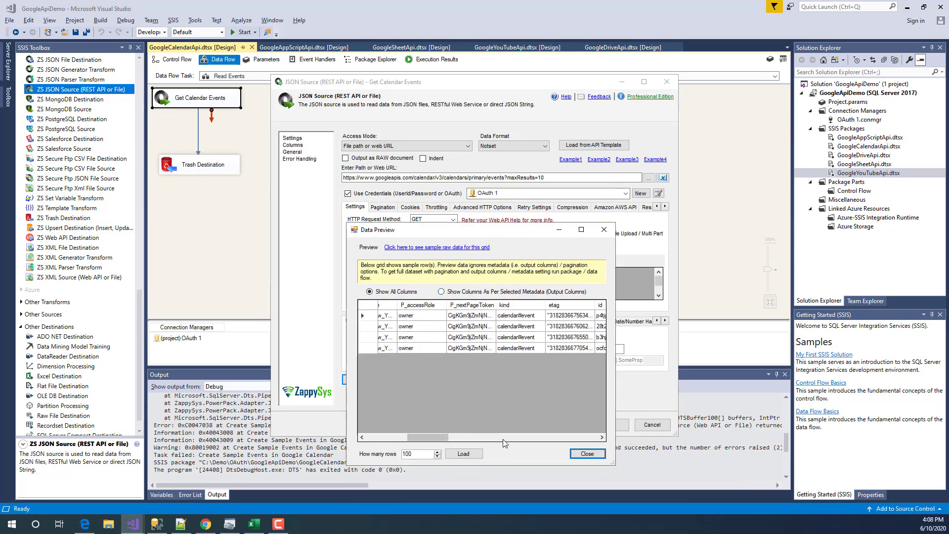
left_click(502, 438)
left_click_drag(487, 437, 588, 440)
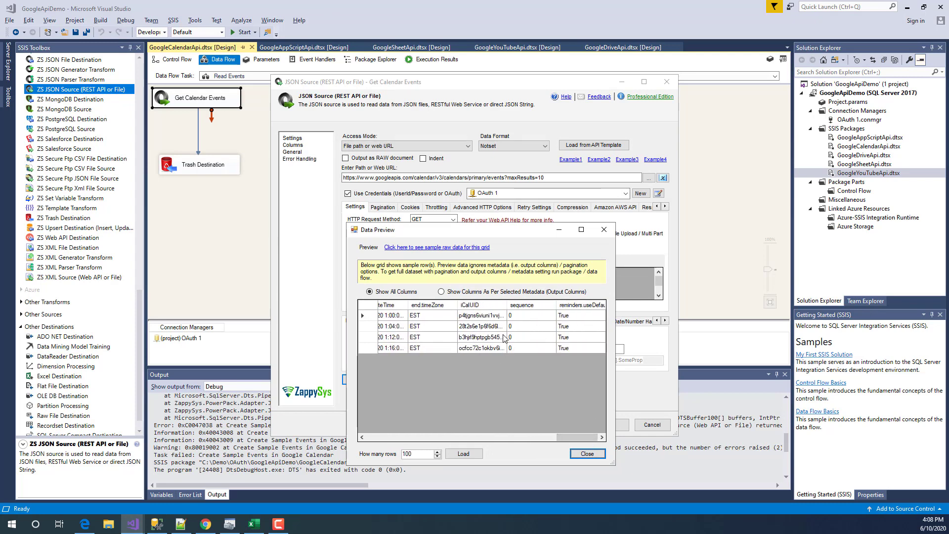
left_click_drag(500, 315, 500, 349)
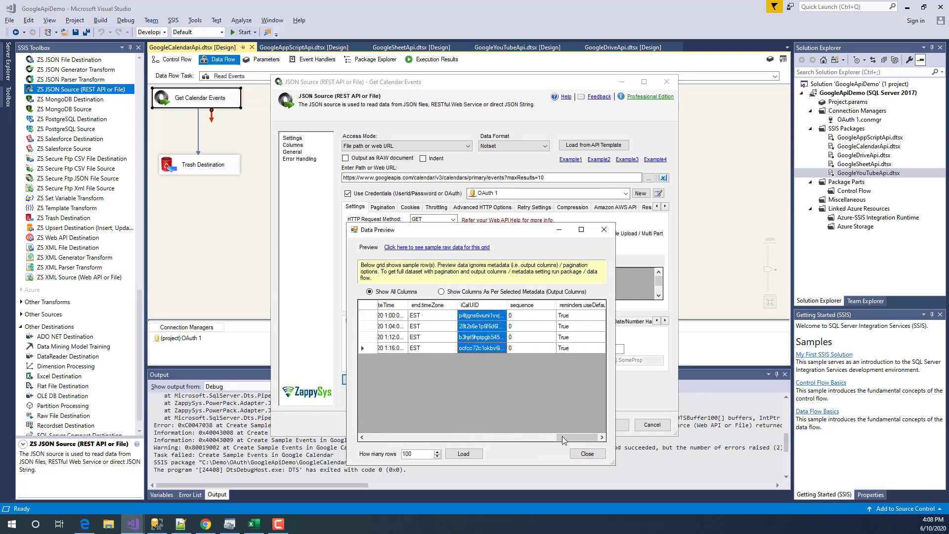
left_click_drag(562, 437, 486, 440)
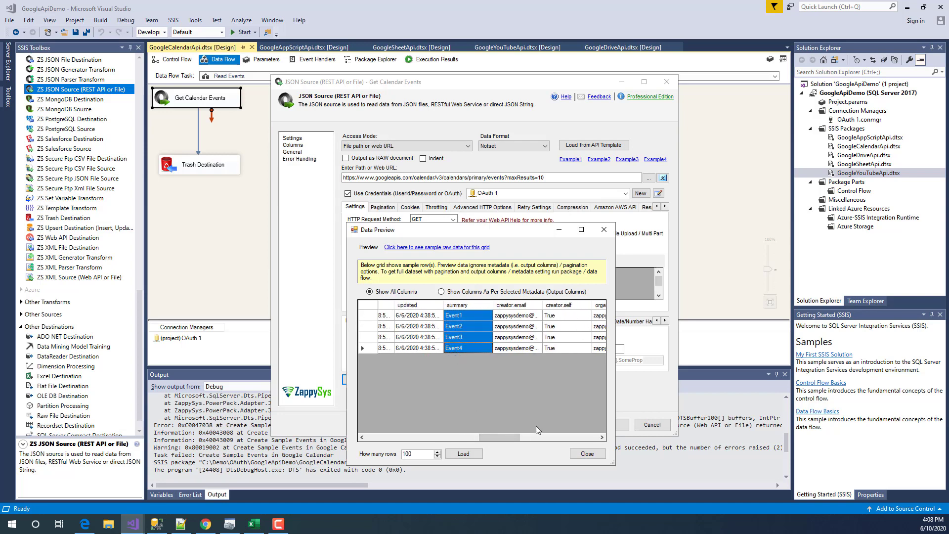
left_click(588, 452)
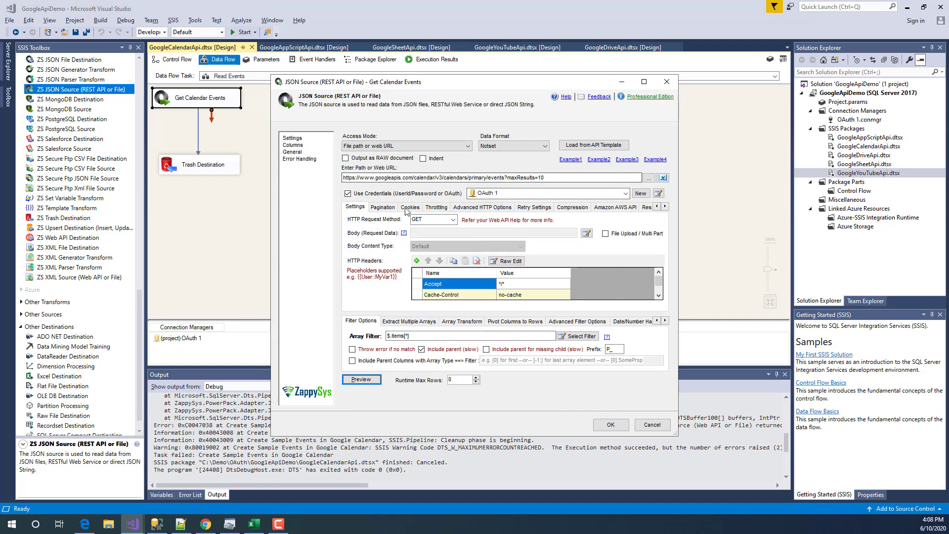
- Keep Response Attribute paging for Get Calendar Events with $.nextPageToken as the next link path
left_click(382, 207)
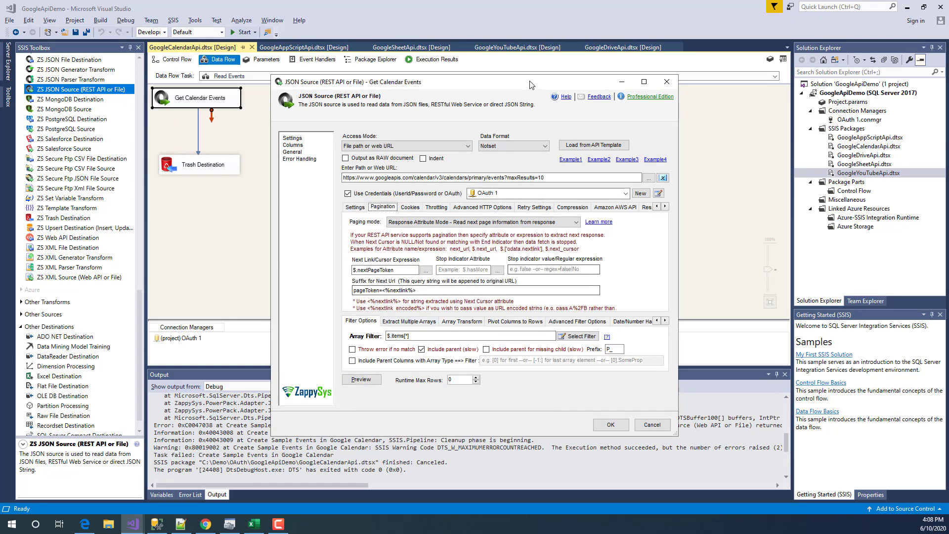
left_click_drag(529, 75, 522, 144)
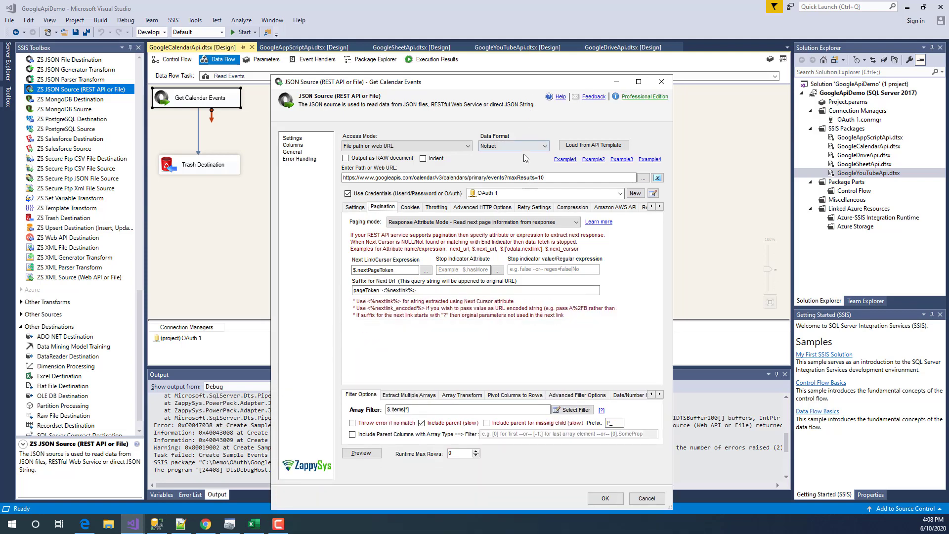
left_click(472, 223)
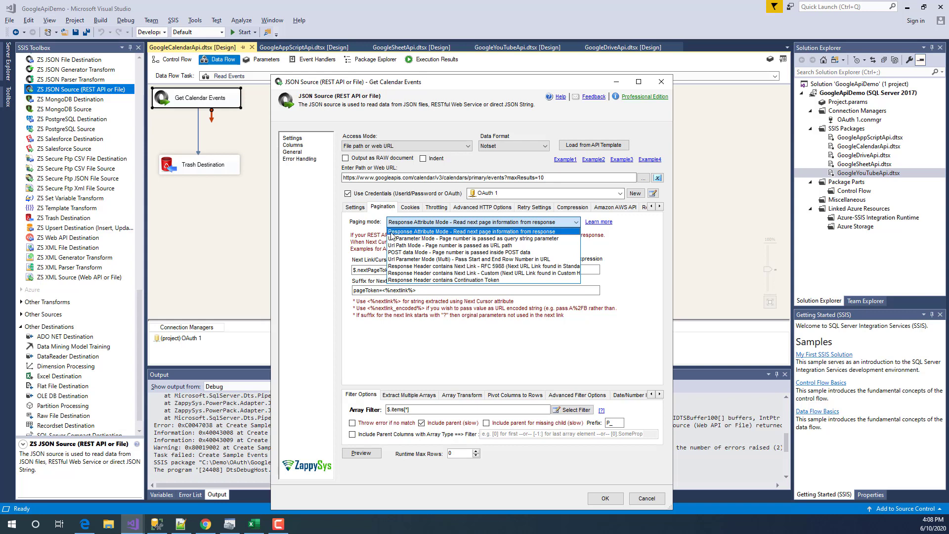
left_click(370, 242)
mouse_move(379, 290)
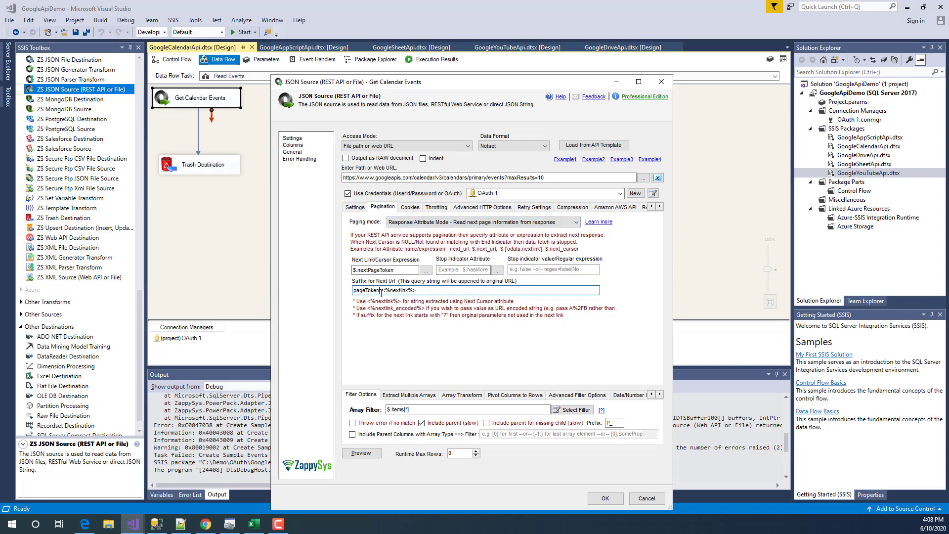
left_click_drag(394, 270, 362, 270)
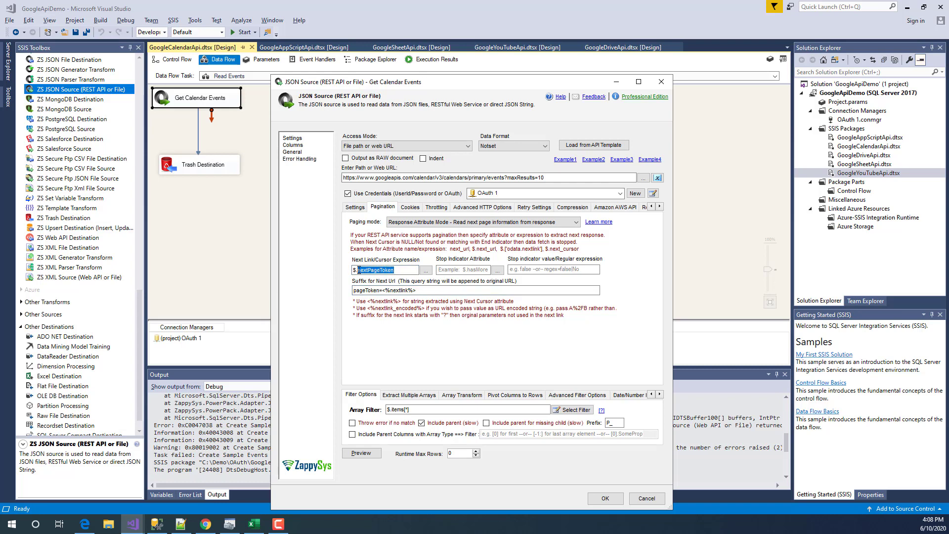
left_click(426, 270)
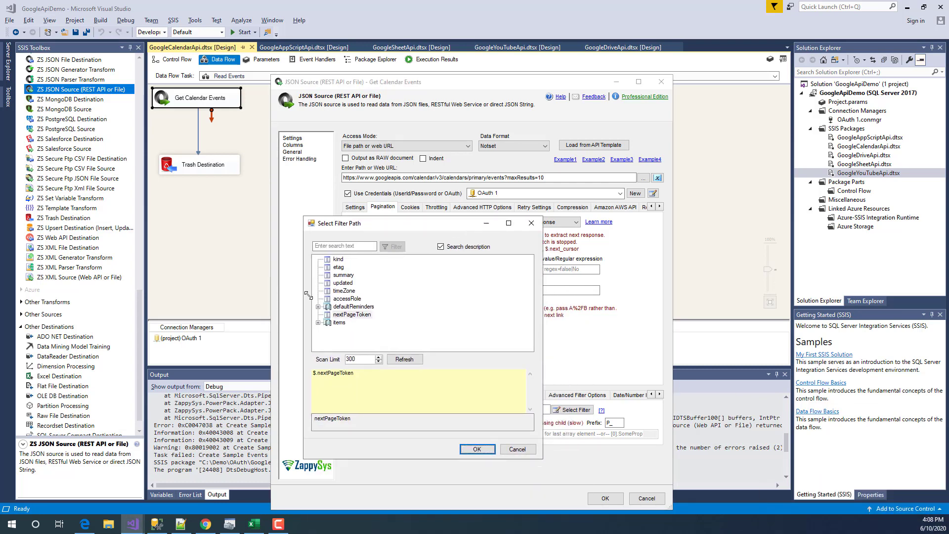
left_click(477, 445)
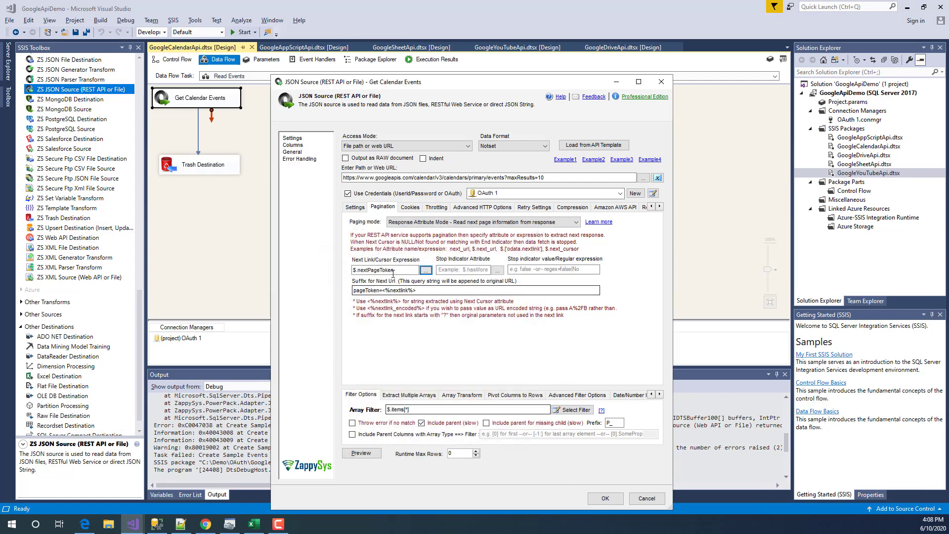
- Confirm the pageToken=<%nextlink%> suffix and delete ?maxResults=10 from the request URL
left_click(433, 292)
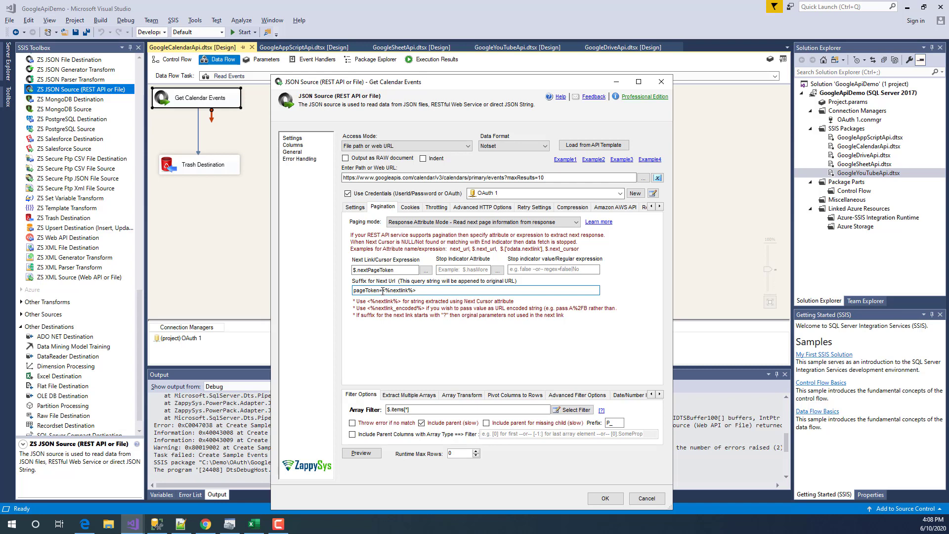
left_click_drag(395, 270, 365, 270)
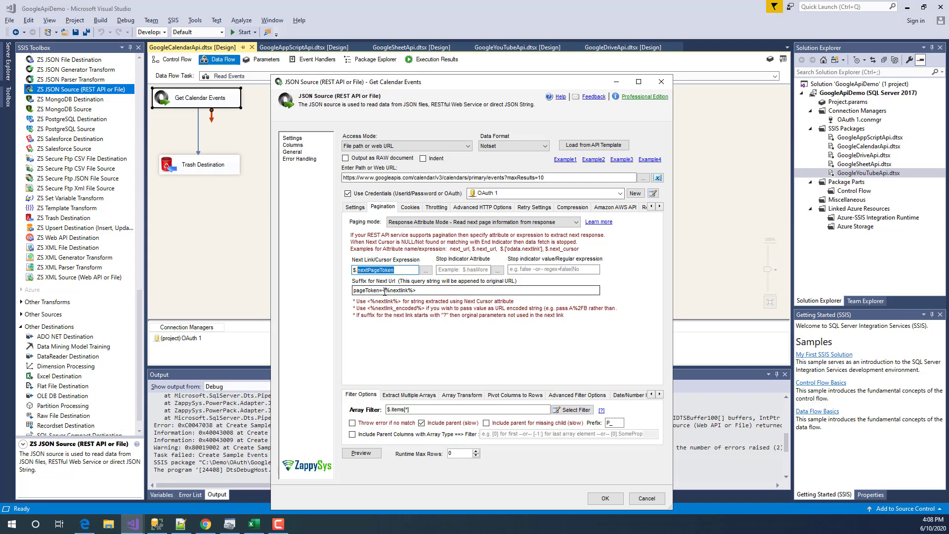
left_click(383, 291)
left_click_drag(383, 291, 351, 290)
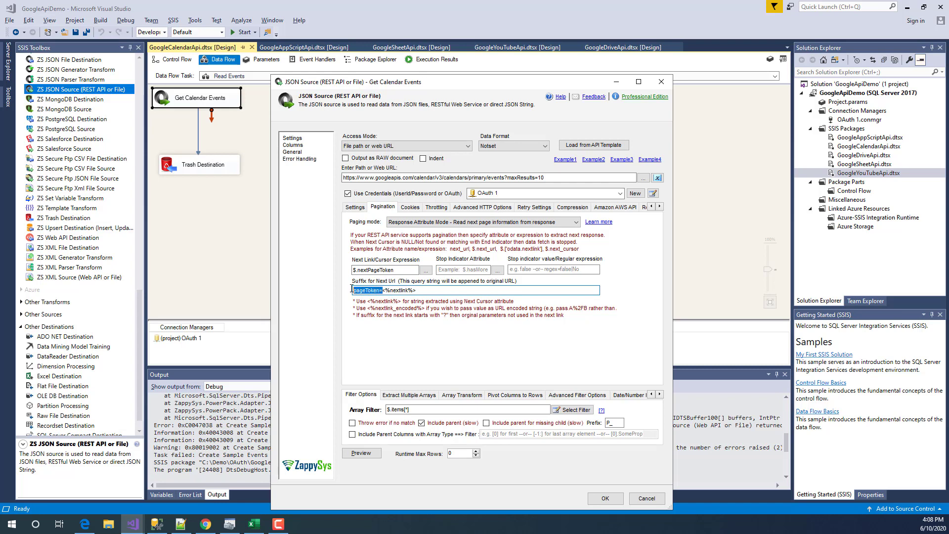
left_click(358, 292)
left_click_drag(366, 291, 379, 291)
left_click(381, 290)
left_click_drag(384, 290, 441, 293)
double_click(381, 271)
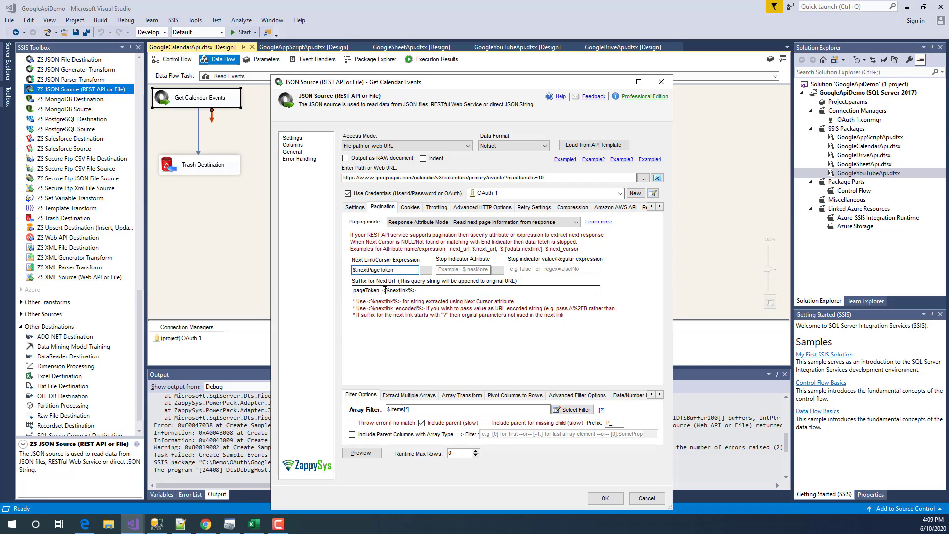
left_click_drag(384, 291, 453, 298)
left_click(431, 291)
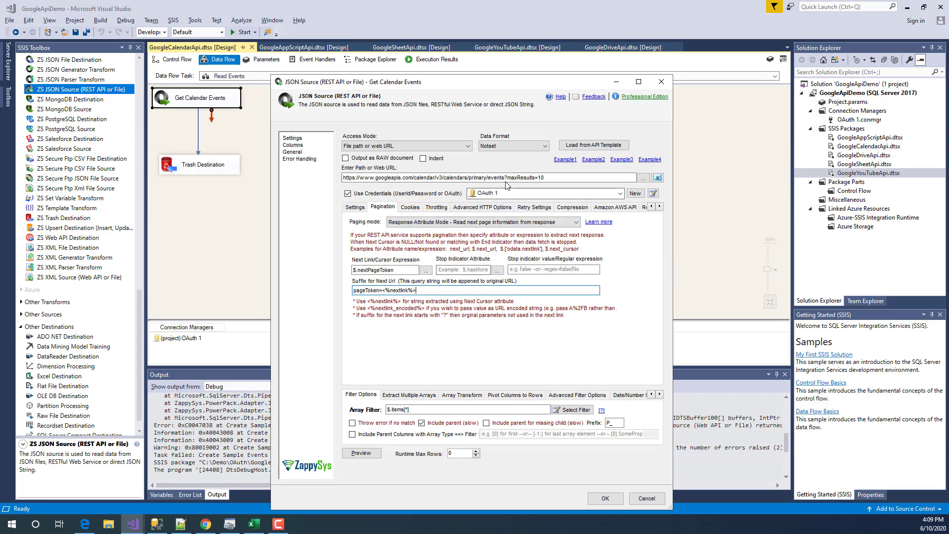
left_click_drag(504, 178, 657, 185)
key("Delete")
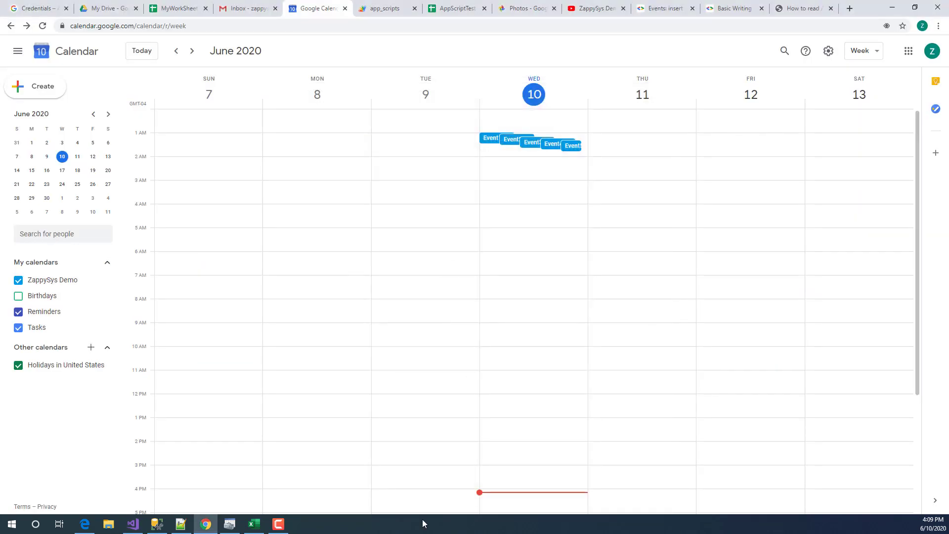
- Review the earlier run's Execution Results log and inspect the CSV Source PrimeOutput error row
left_click(132, 525)
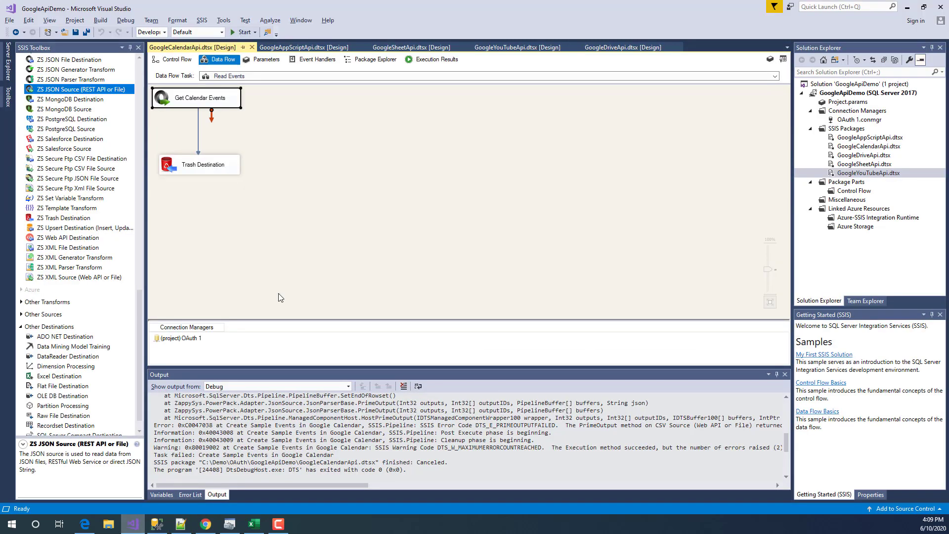
left_click(434, 59)
scroll(341, 321, "down", 5)
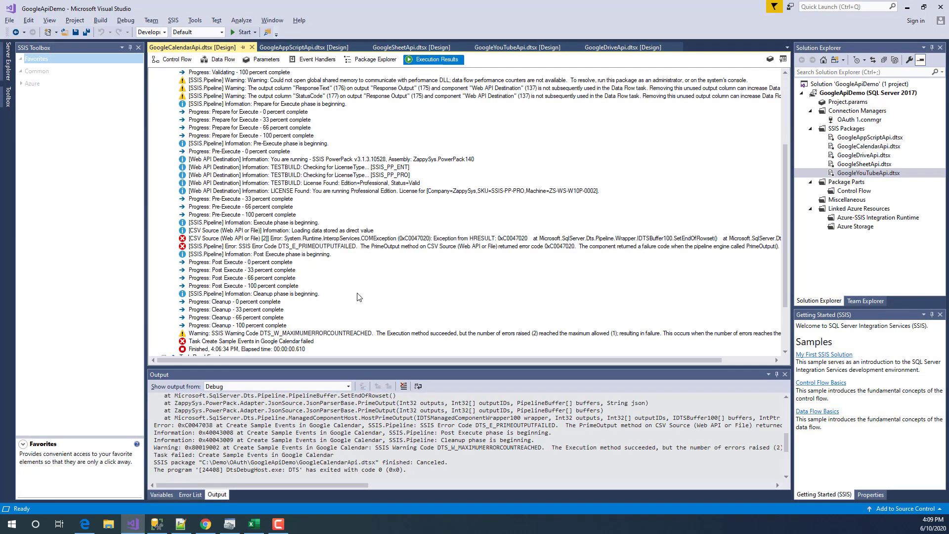
scroll(360, 298, "up", 3)
scroll(361, 297, "up", 2)
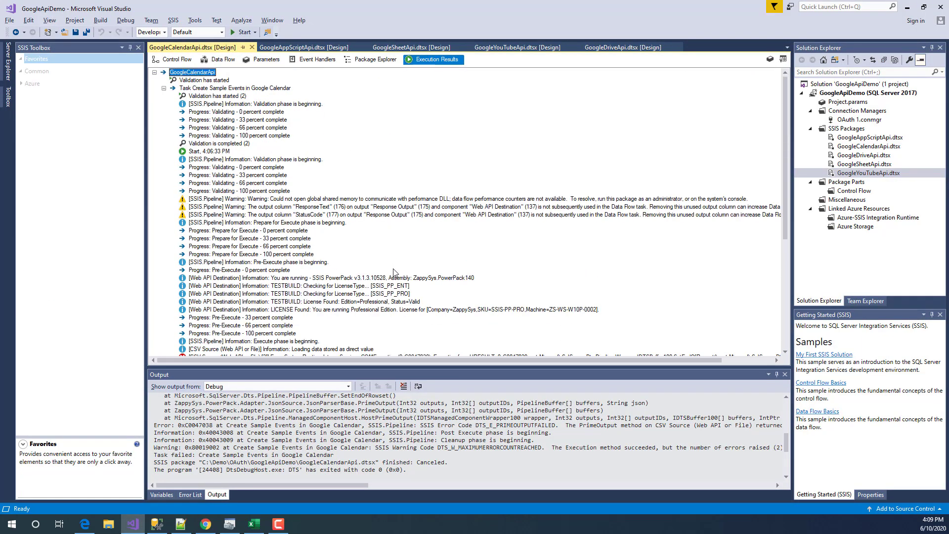
scroll(394, 272, "down", 3)
left_click(369, 286)
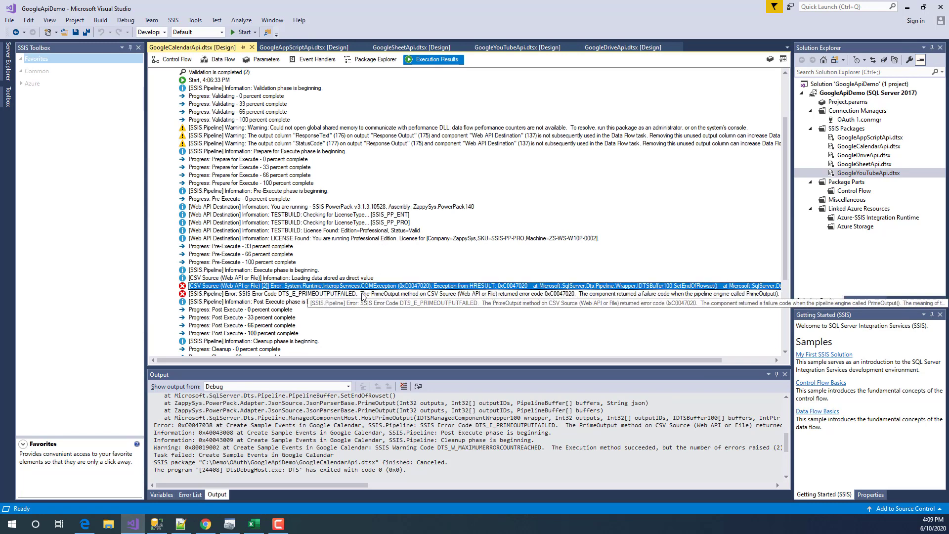
scroll(363, 297, "down", 1)
left_click(189, 61)
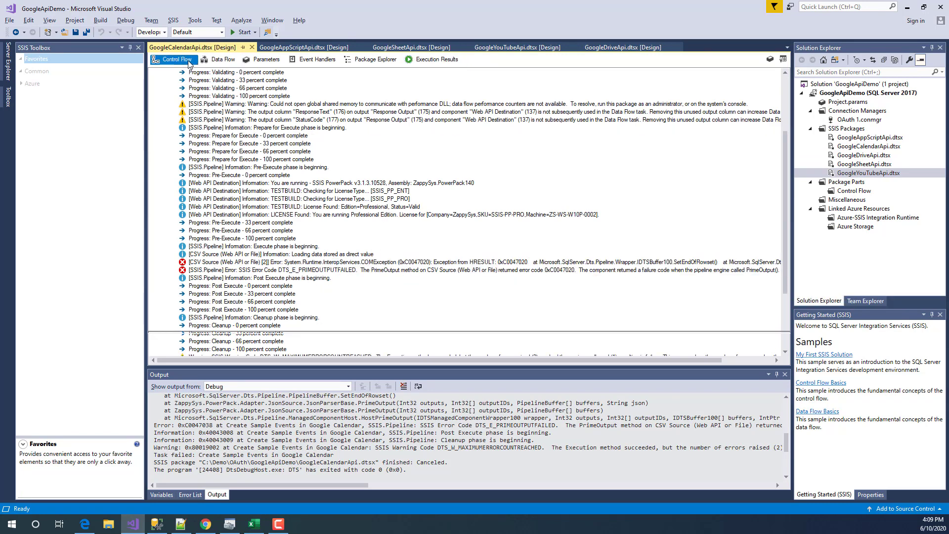
- Execute only the Read Events task and compare the first and pageToken requests in Progress
left_click(229, 170)
right_click(227, 171)
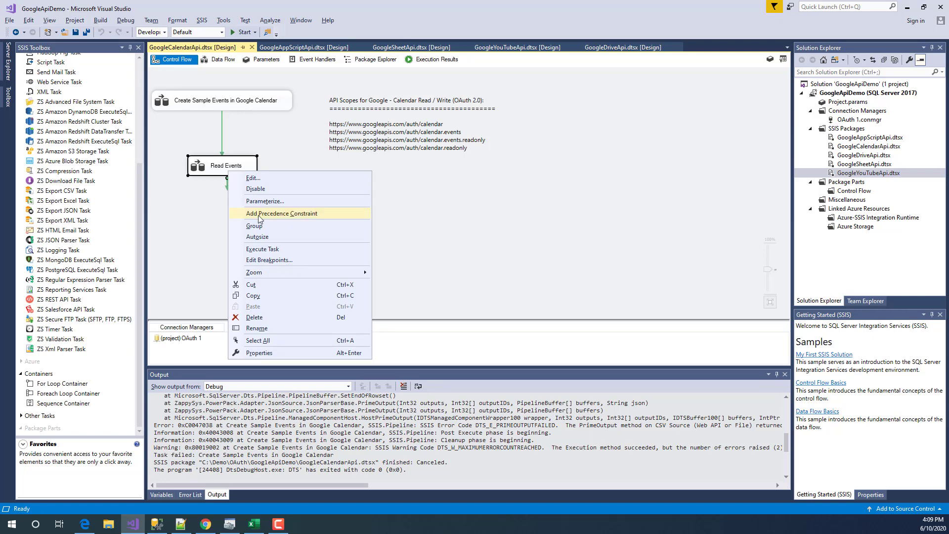
left_click(271, 248)
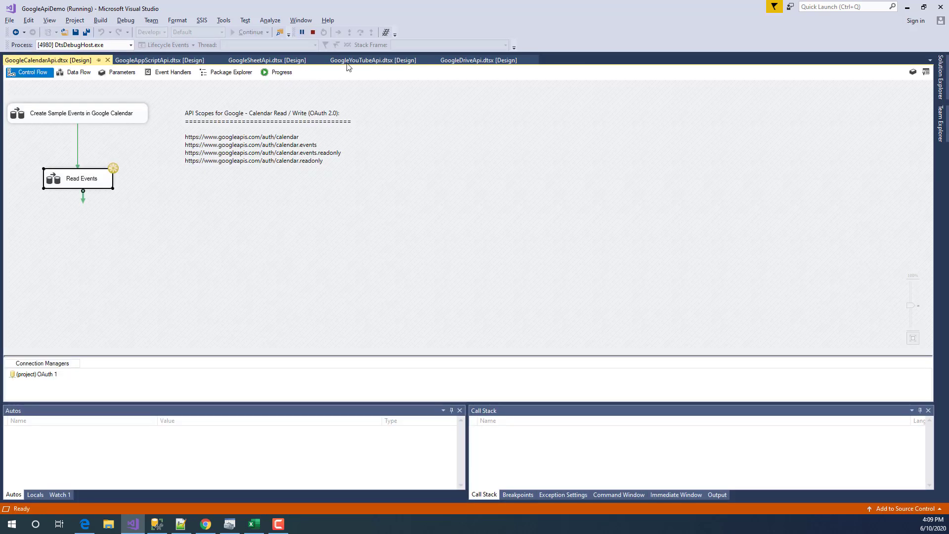
left_click(284, 73)
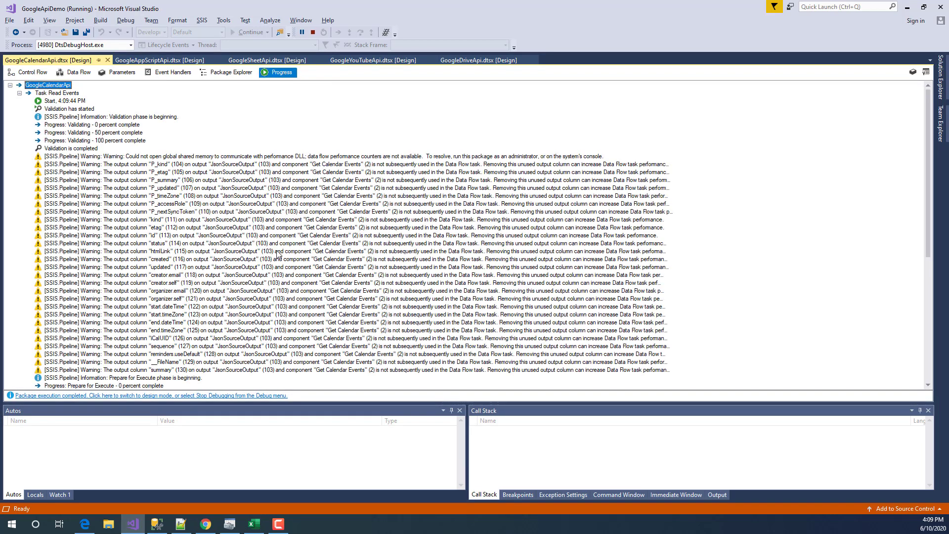
scroll(276, 271, "down", 9)
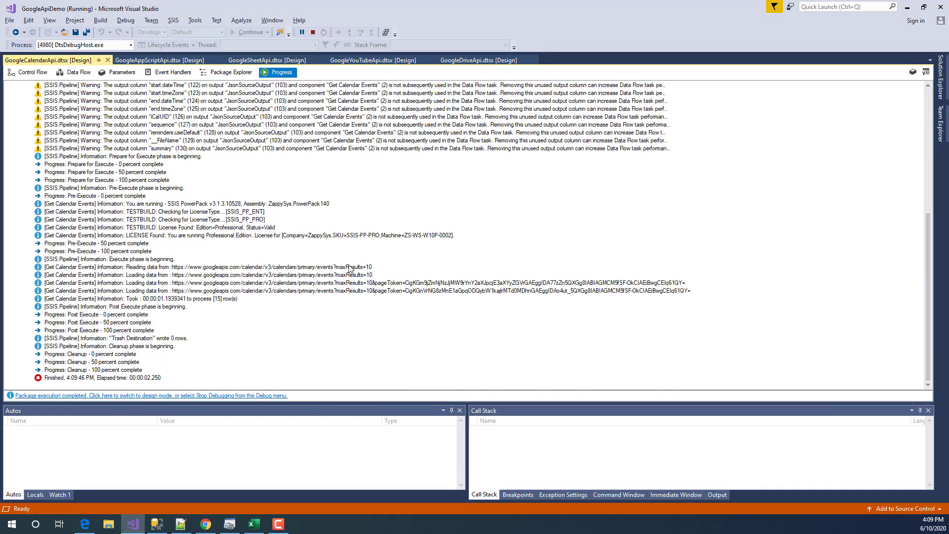
left_click(191, 268)
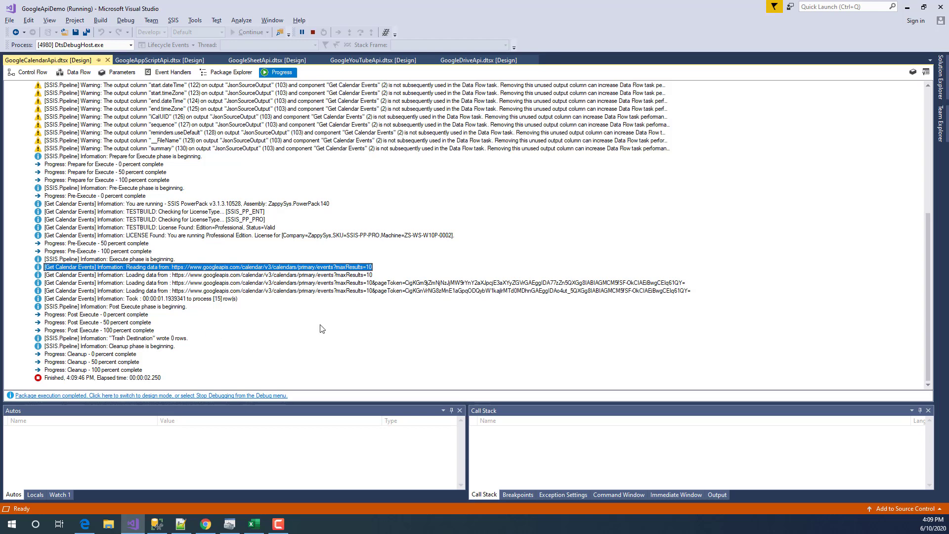
left_click(412, 284)
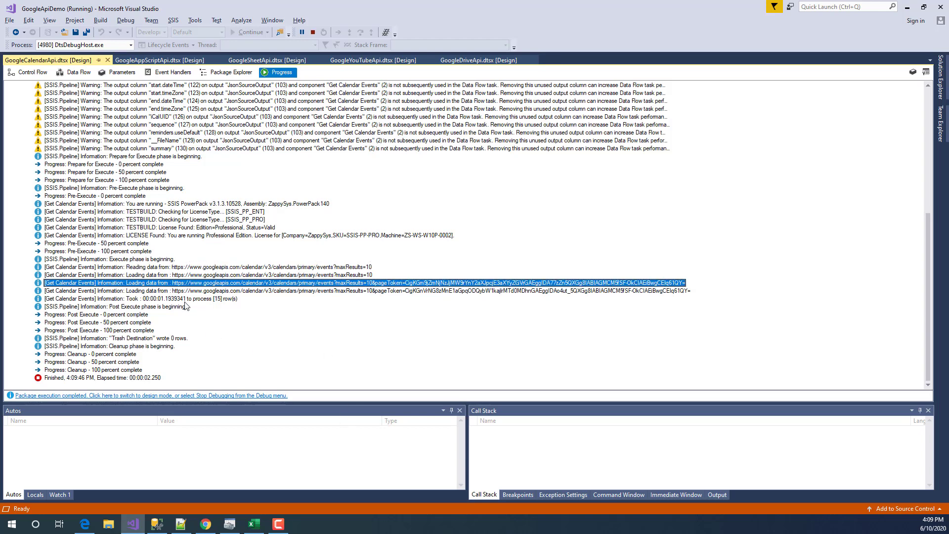
left_click(367, 267)
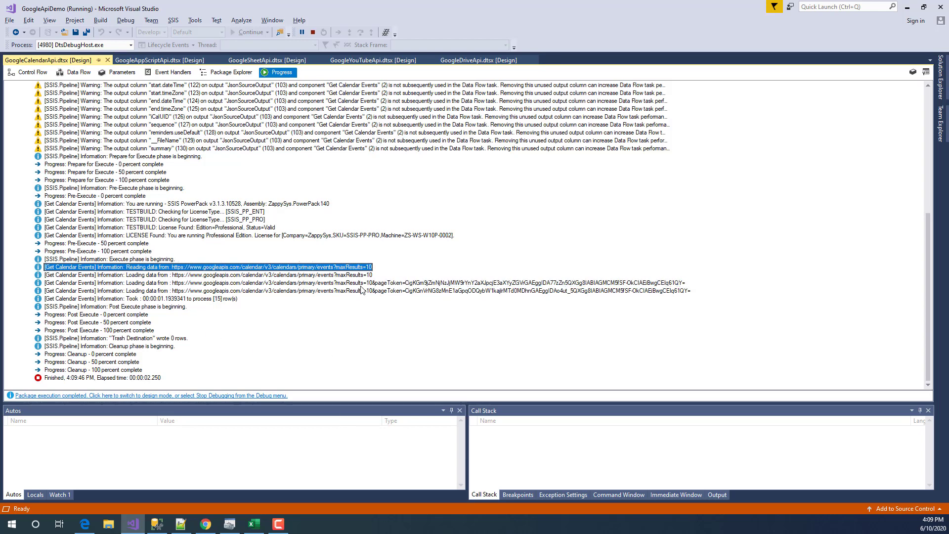
left_click(361, 286)
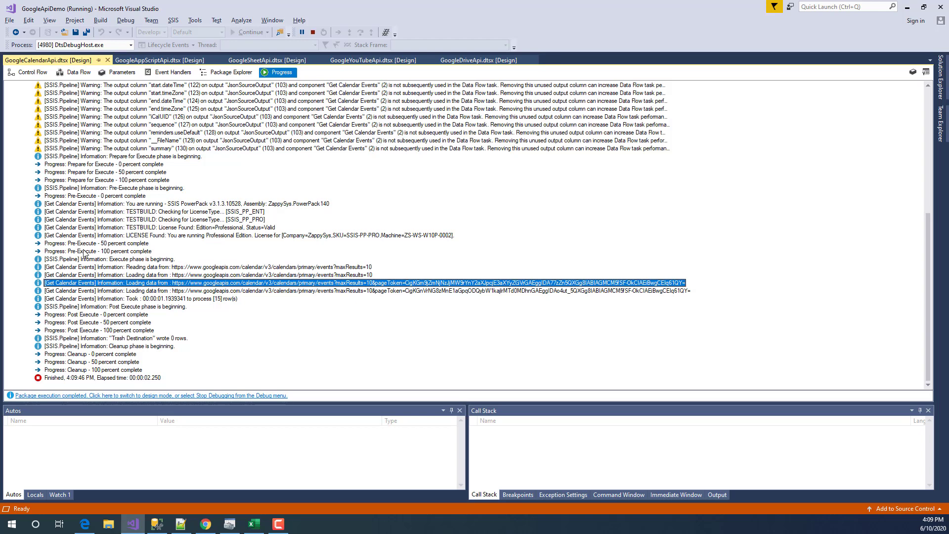
- Confirm the Read Events data flow loaded 15 rows, then stop debugging and return to Control Flow
left_click(32, 76)
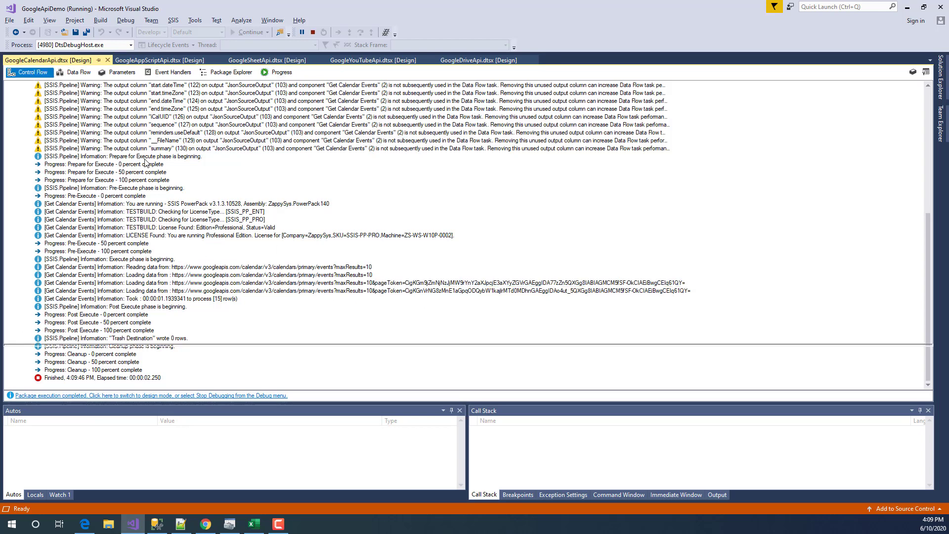
double_click(86, 184)
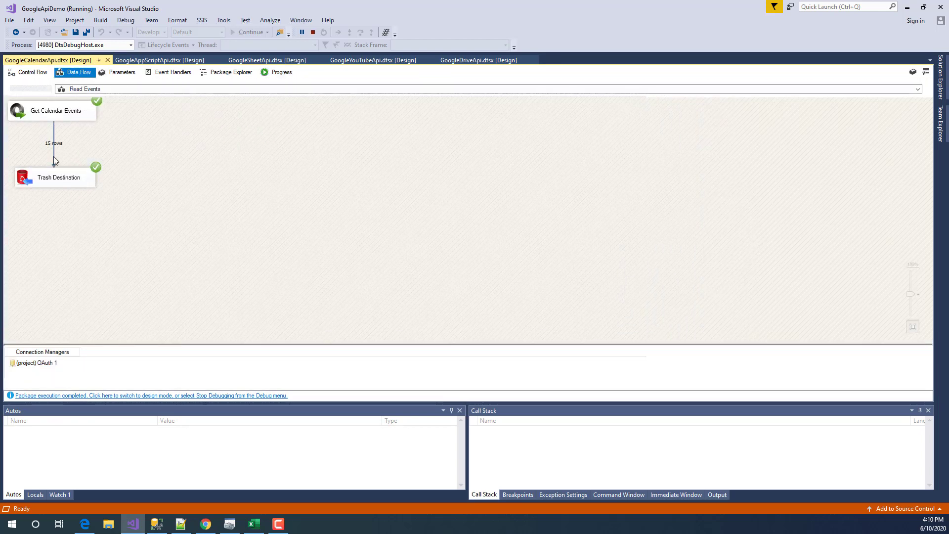
left_click(313, 31)
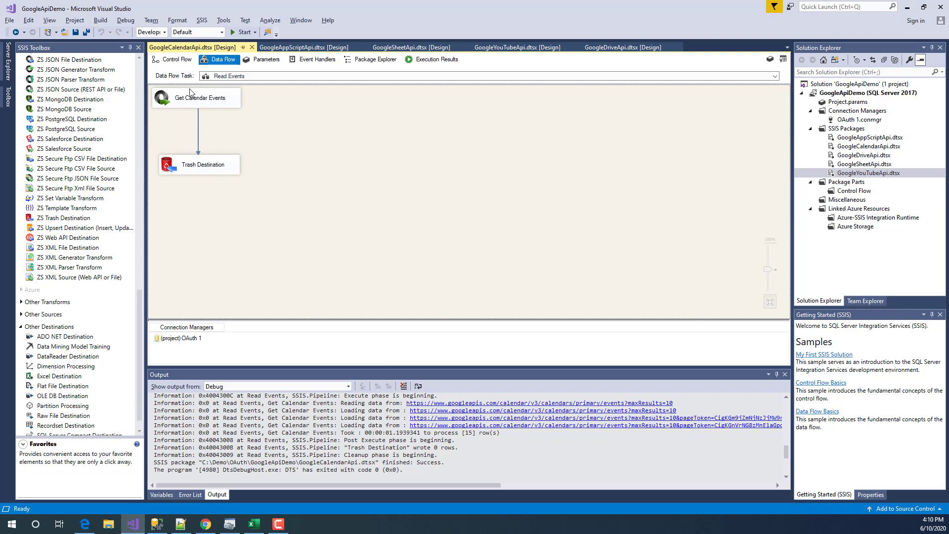
left_click(174, 59)
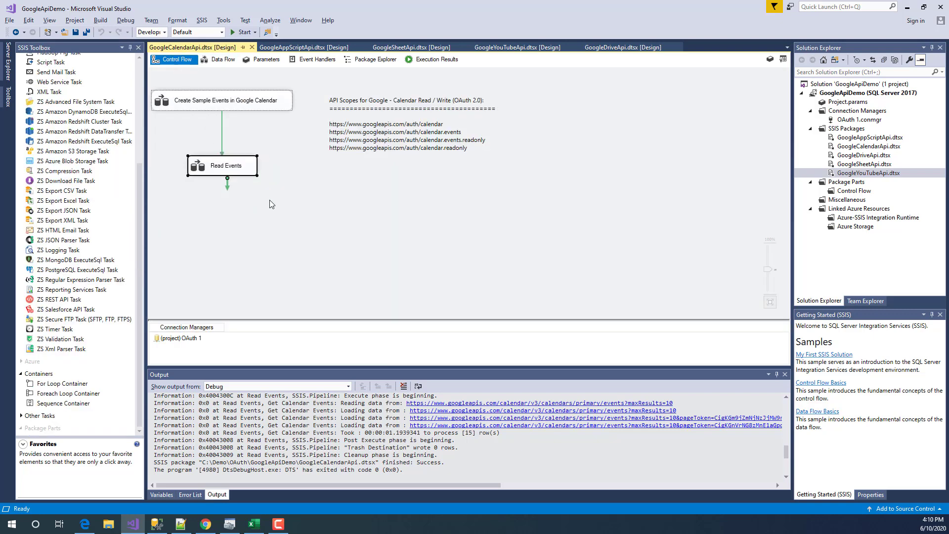
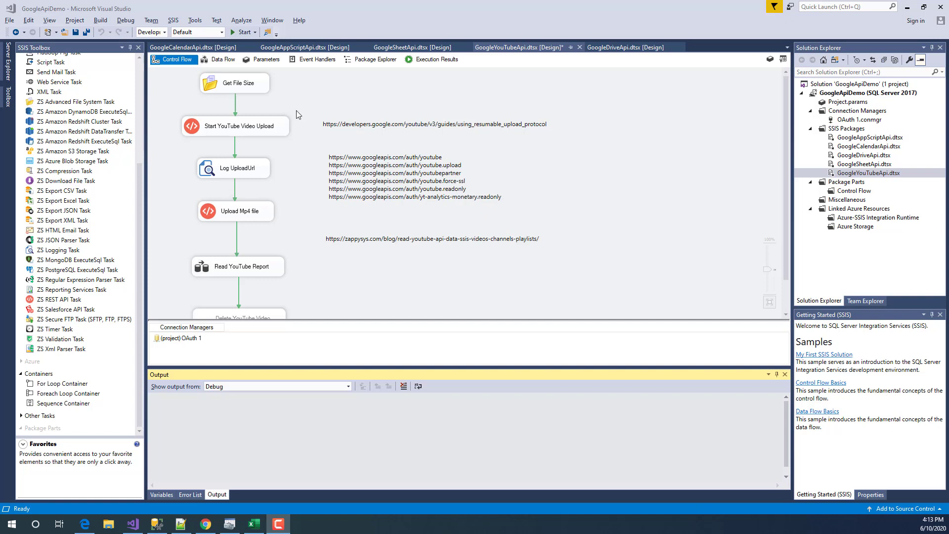
- Step through the Start YouTube Video Upload and Upload Mp4 file tasks on the control flow
left_click_drag(301, 78, 176, 282)
left_click(176, 276)
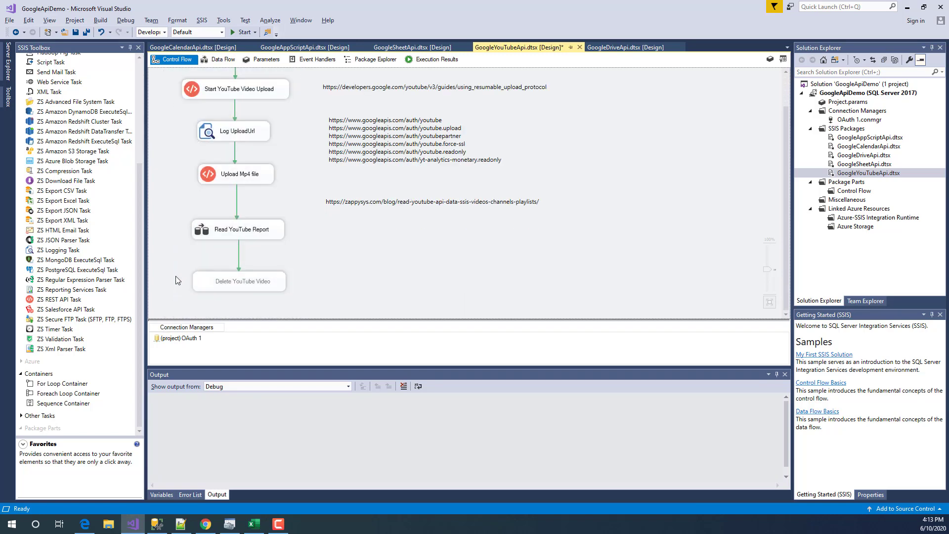
scroll(174, 227, "up", 2)
left_click(262, 132)
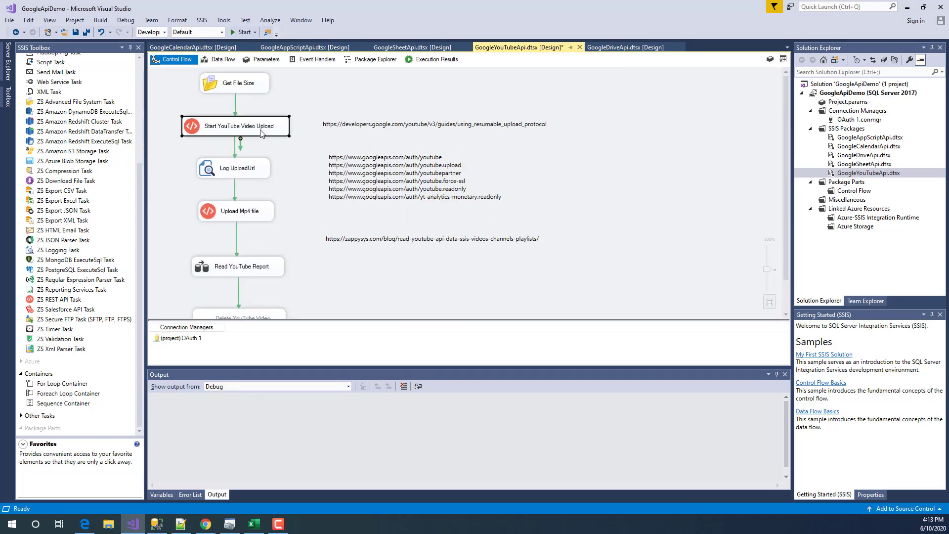
left_click(259, 219)
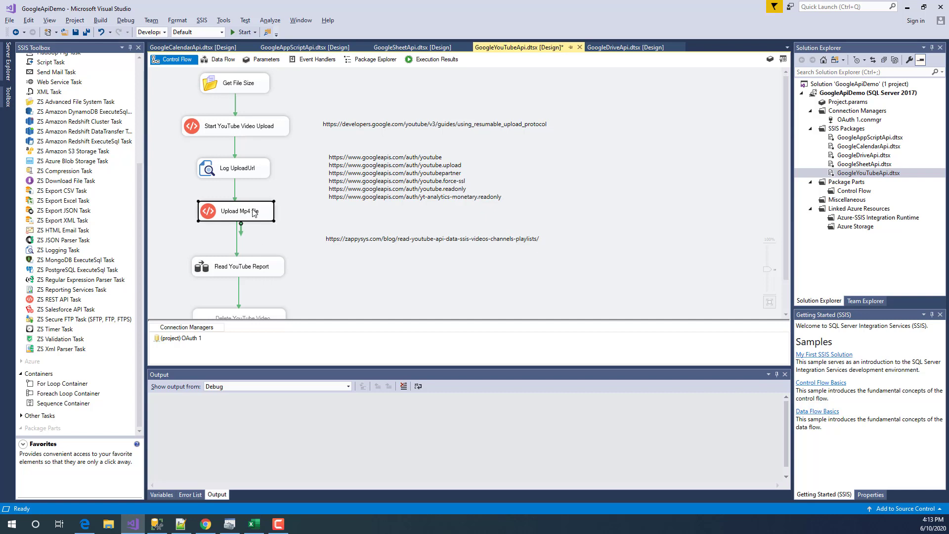
left_click(291, 241)
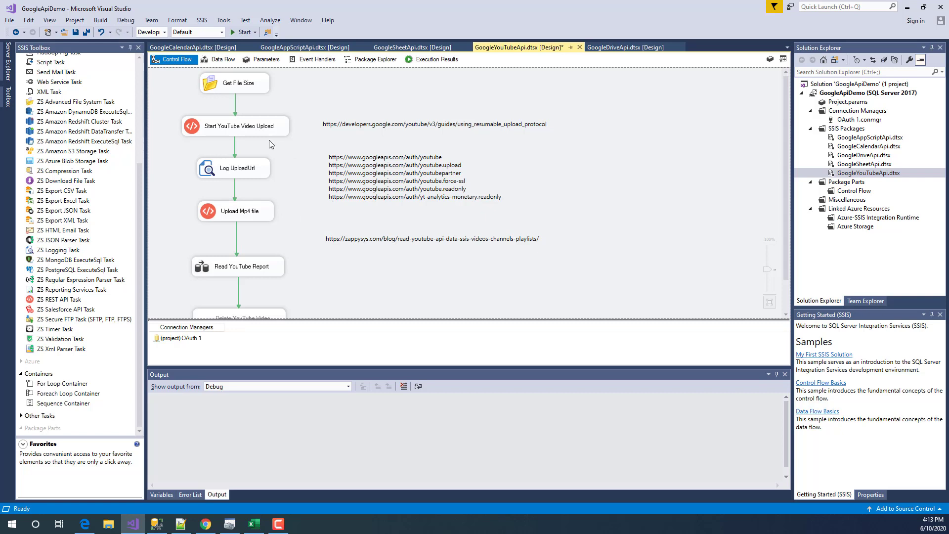
left_click(265, 125)
left_click(224, 216)
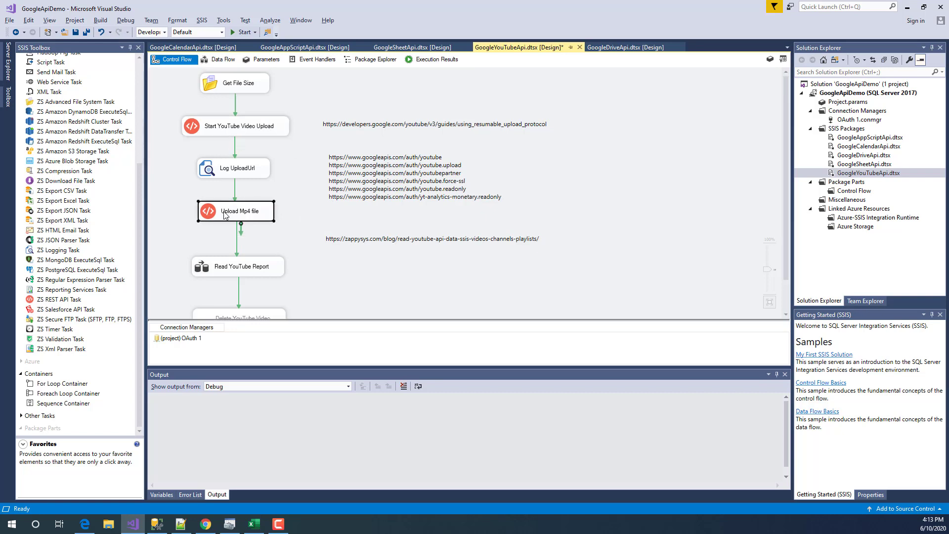
left_click(235, 130)
left_click(237, 212)
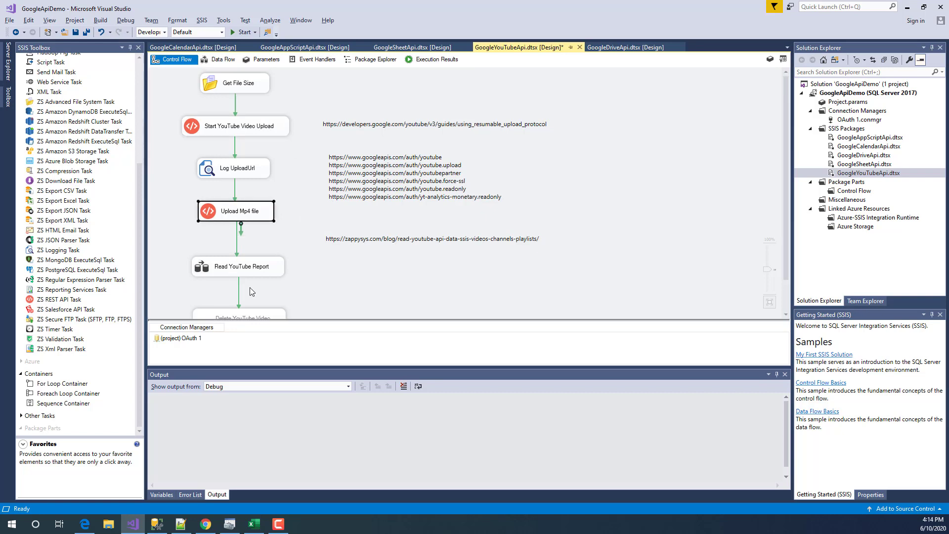
- Scroll down to review the Read YouTube Report and Delete YouTube Video tasks
scroll(298, 243, "down", 1)
left_click(232, 230)
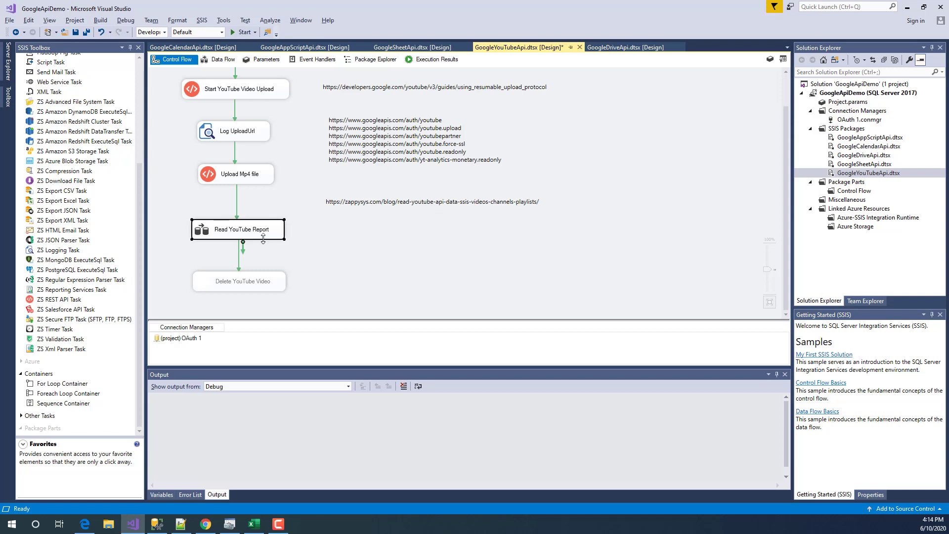
left_click(234, 290)
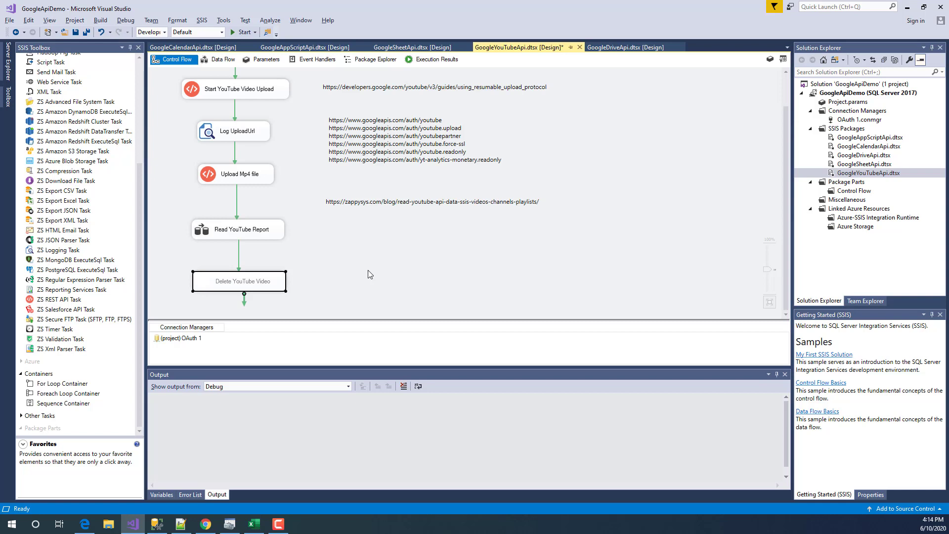
left_click(428, 232)
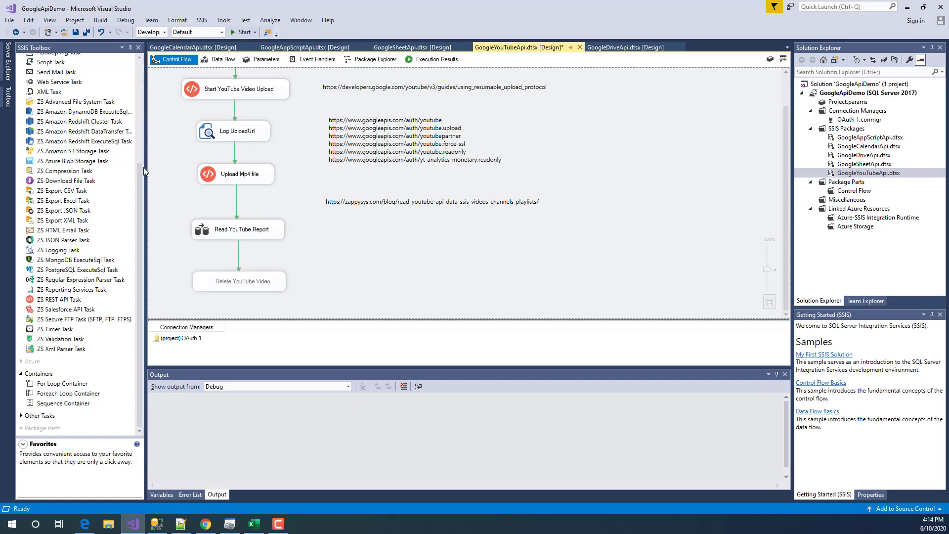
- Edit the ZappySys blog URL annotation and highlight the entire URL
mouse_move(138, 199)
left_mouse_down()
mouse_move(138, 180)
mouse_move(134, 218)
left_mouse_up()
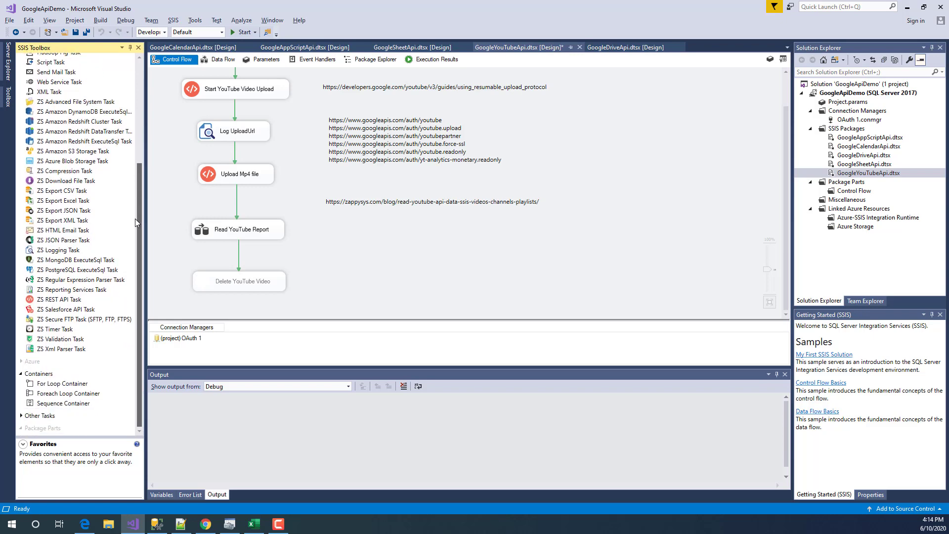
left_click(518, 204)
left_click(393, 263)
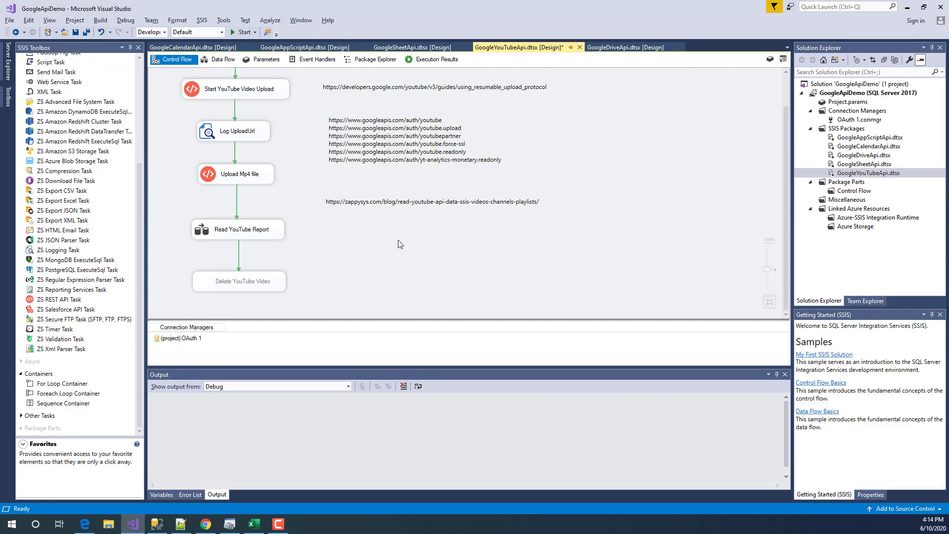
left_click(424, 205)
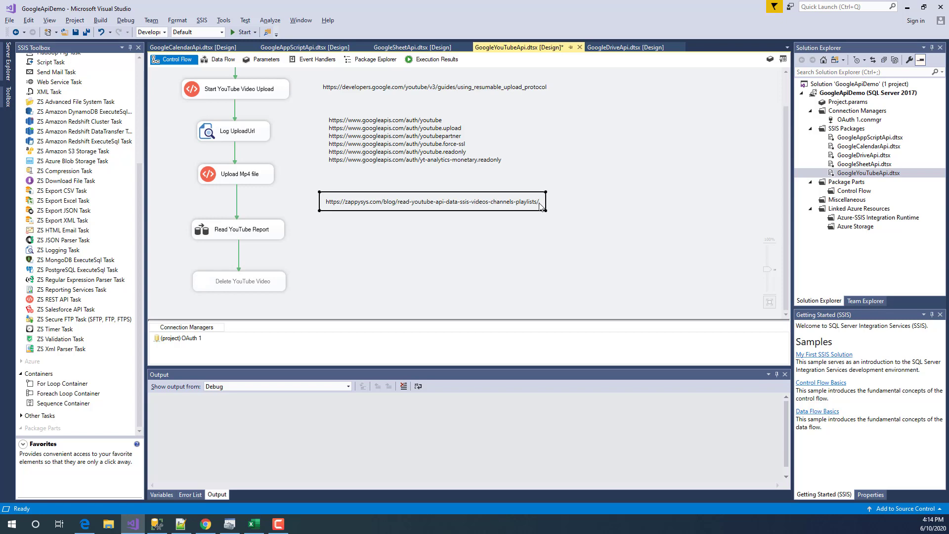
left_click_drag(540, 207, 400, 206)
left_click(400, 207)
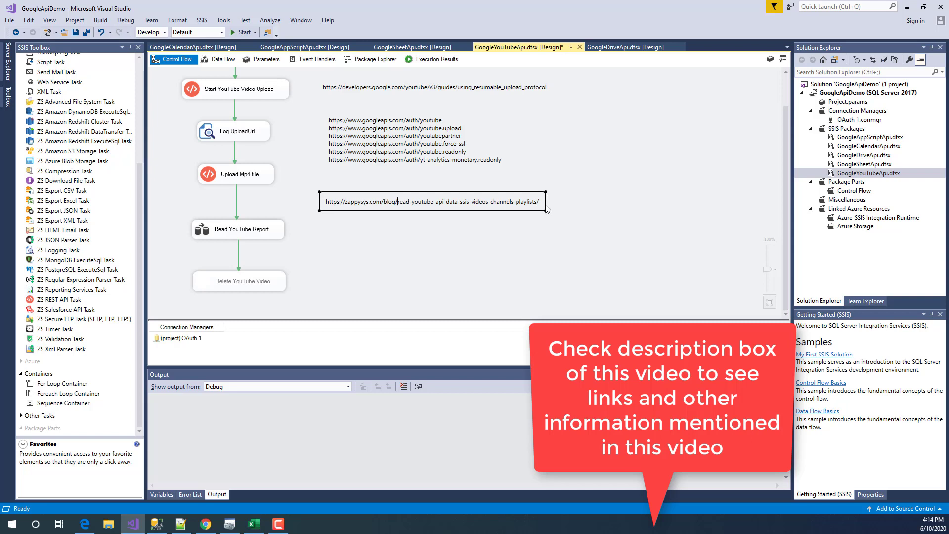
left_click(391, 224)
left_click(365, 201)
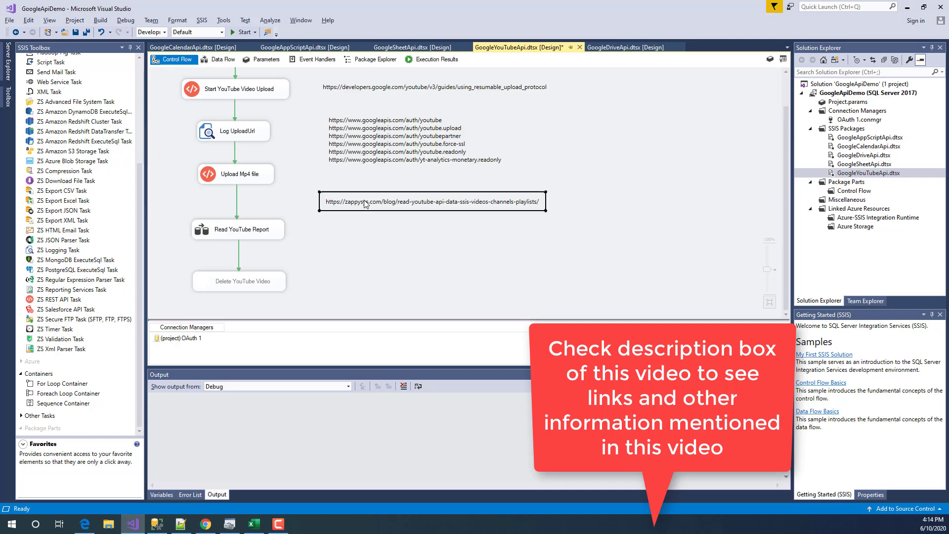
left_click(329, 206)
left_click_drag(327, 205, 538, 206)
- Copy the blog URL and load the ZappySys YouTube API article in Chrome
right_click(518, 208)
left_click(544, 223)
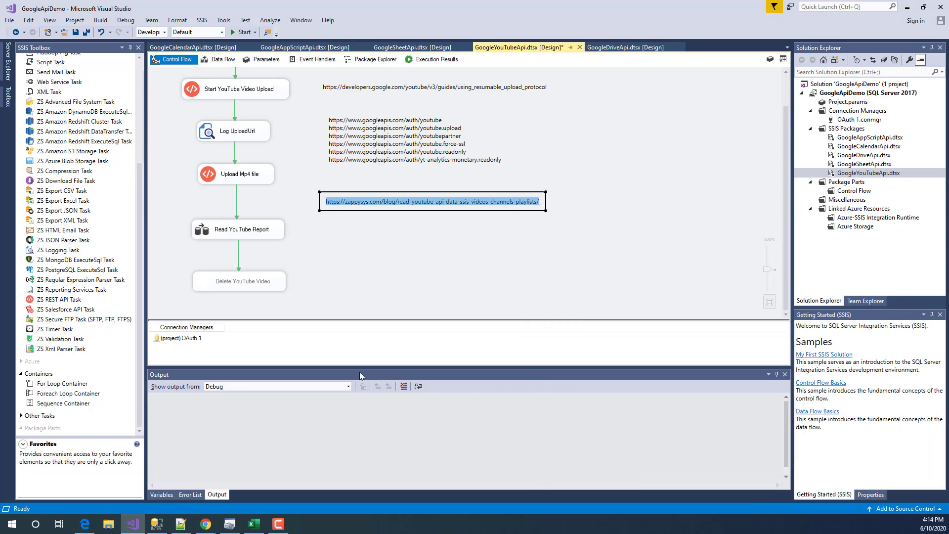
left_click(209, 526)
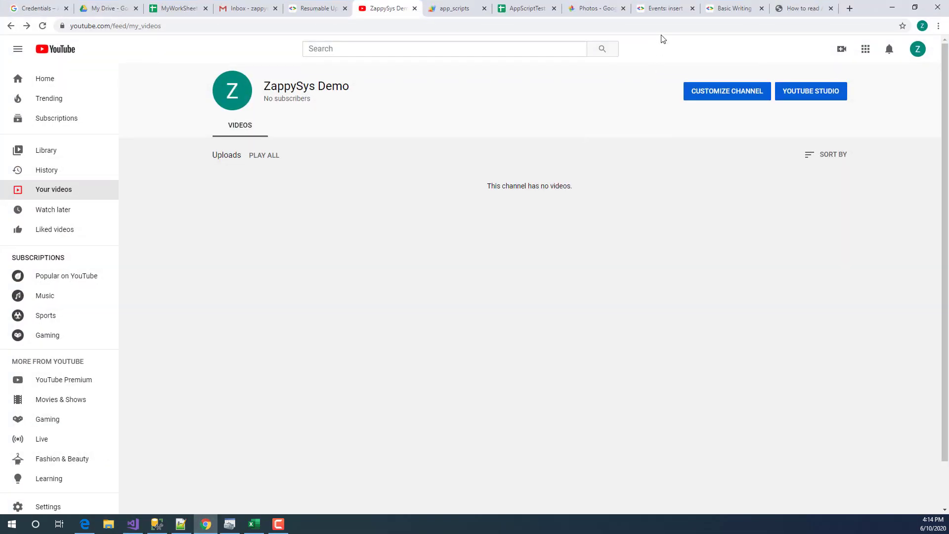
left_click(663, 8)
left_click(662, 22)
key("ctrl+v")
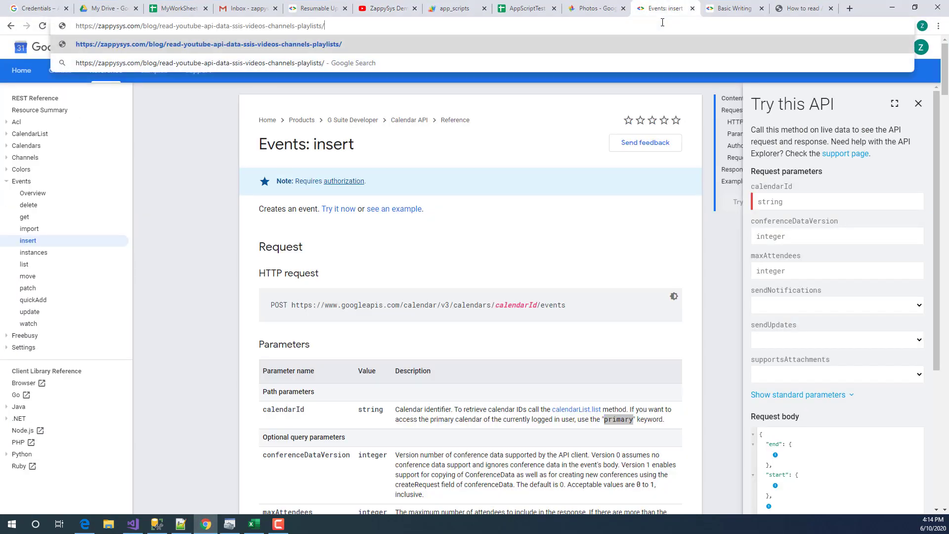
key("Return")
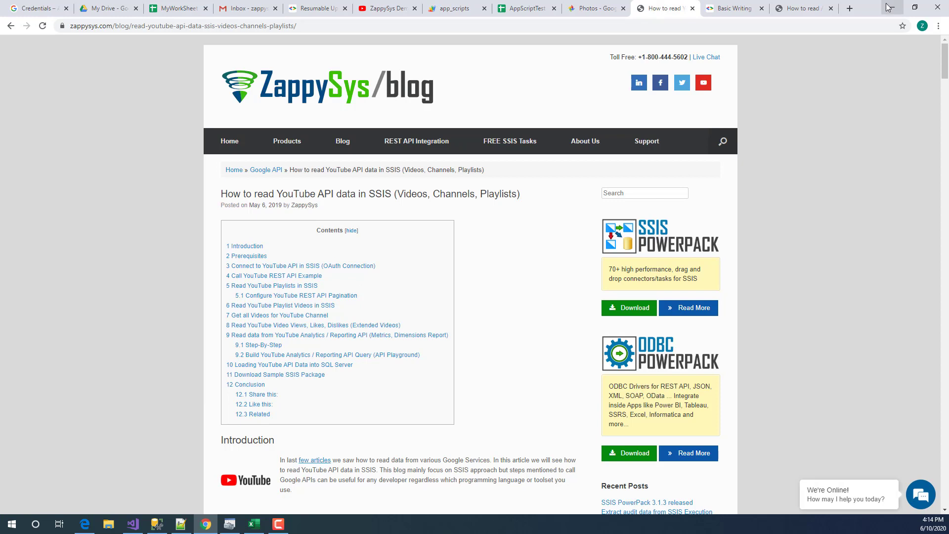
- Glance at the ZappySys Demo YouTube channel and Resumable Uploads guide, then return to Visual Studio
left_click(383, 8)
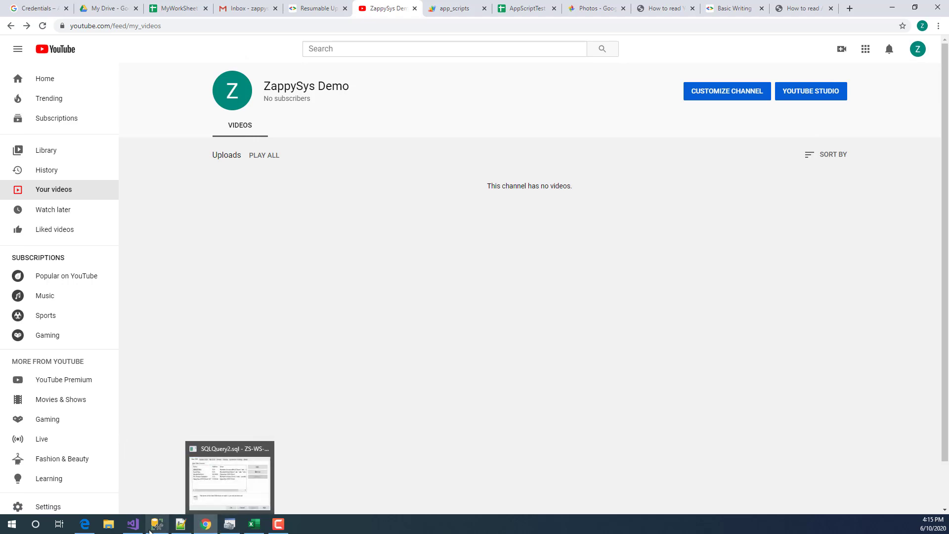
left_click(132, 525)
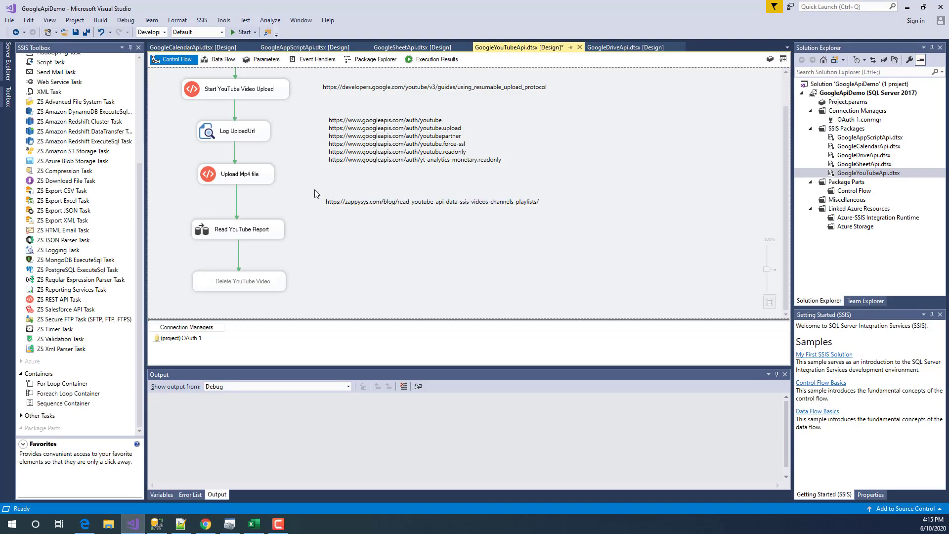
scroll(301, 158, "up", 1)
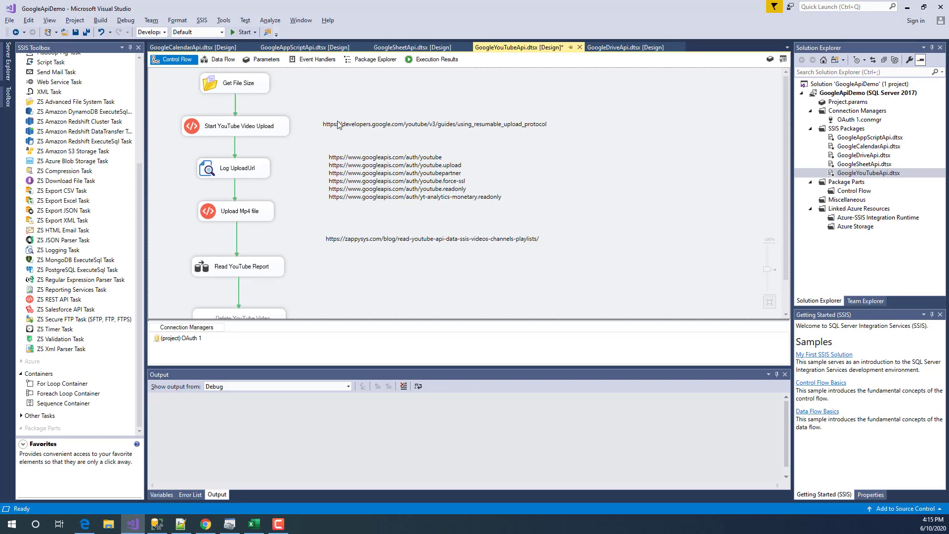
left_click(204, 525)
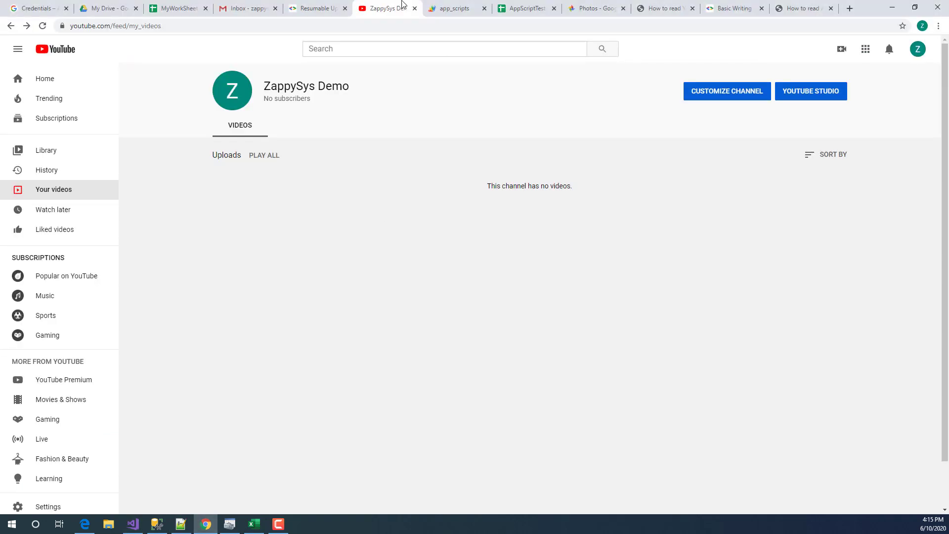
left_click(327, 8)
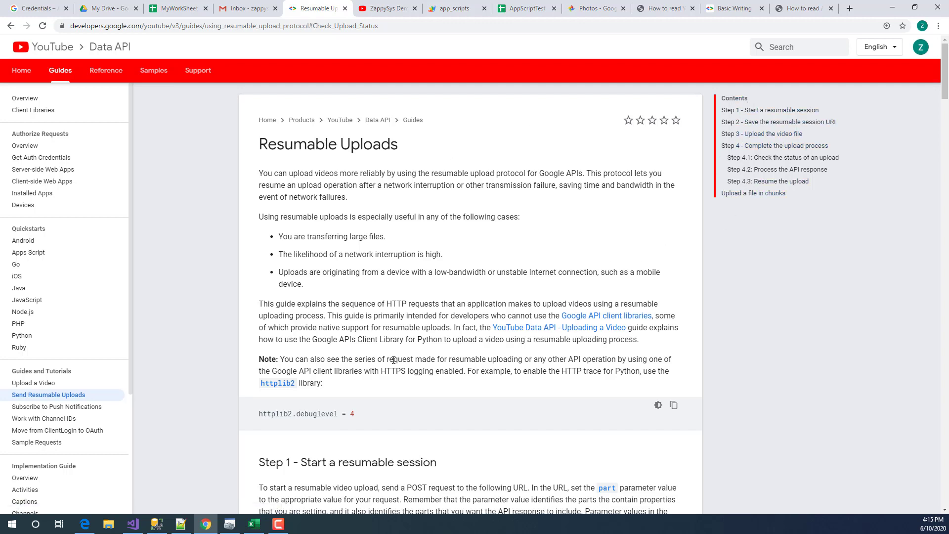
left_click(133, 524)
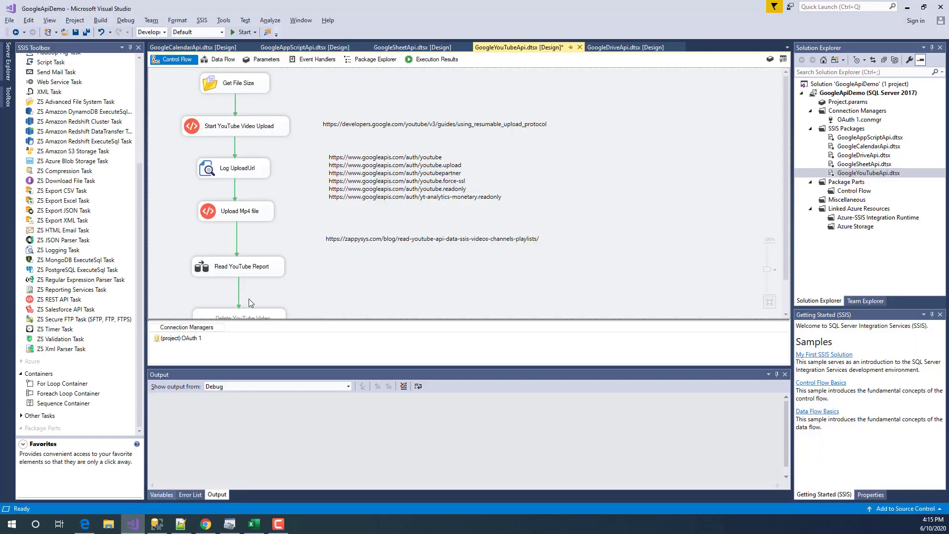
- Alternate between the Start YouTube Video Upload and Upload Mp4 file tasks on the canvas
left_click(248, 131)
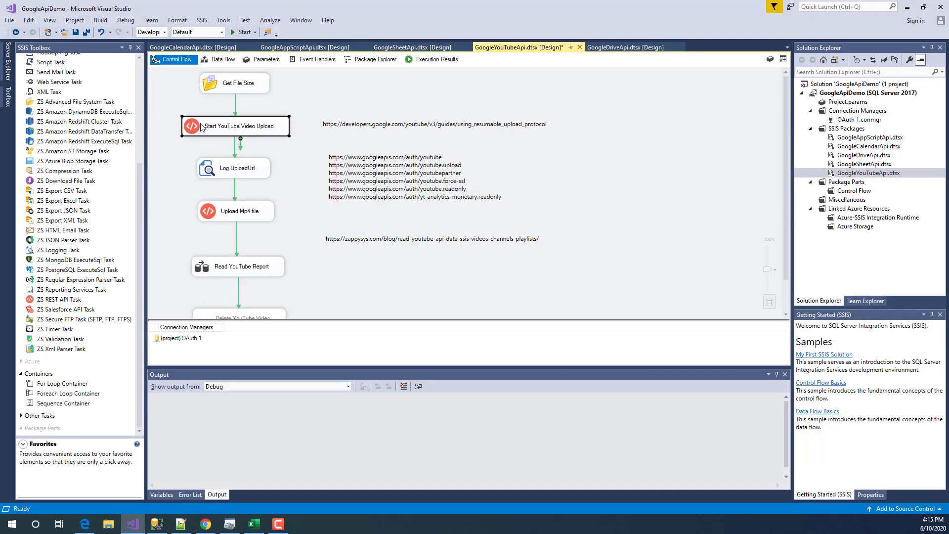
left_click(216, 208)
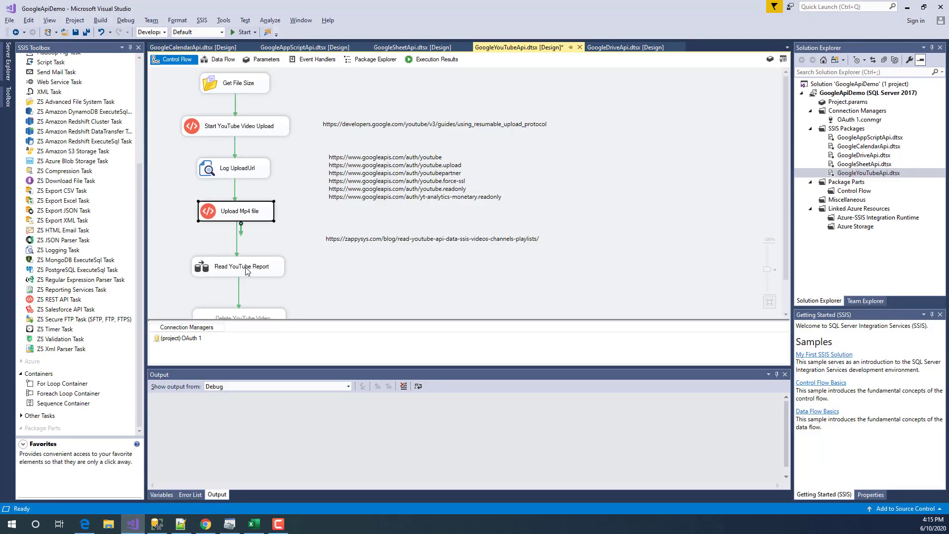
left_click(282, 216)
left_click(228, 127)
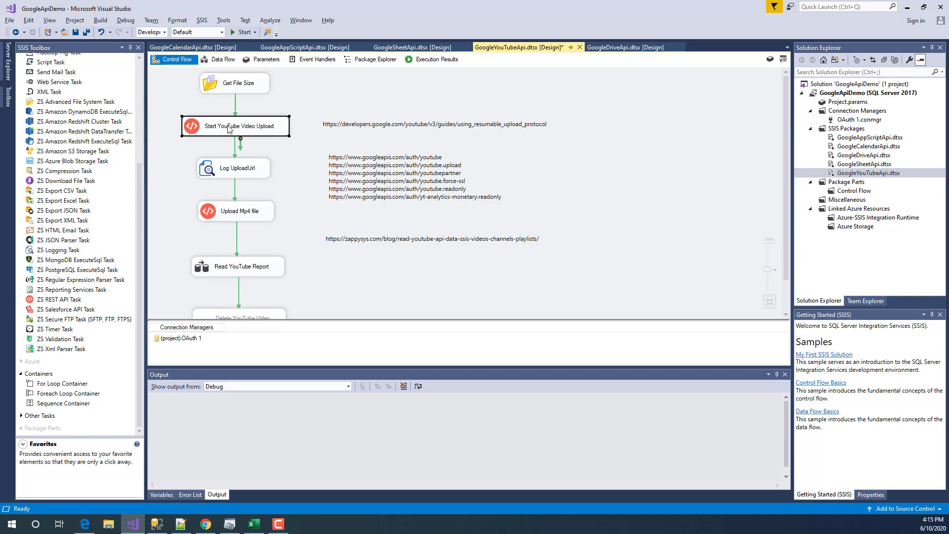
left_click(246, 211)
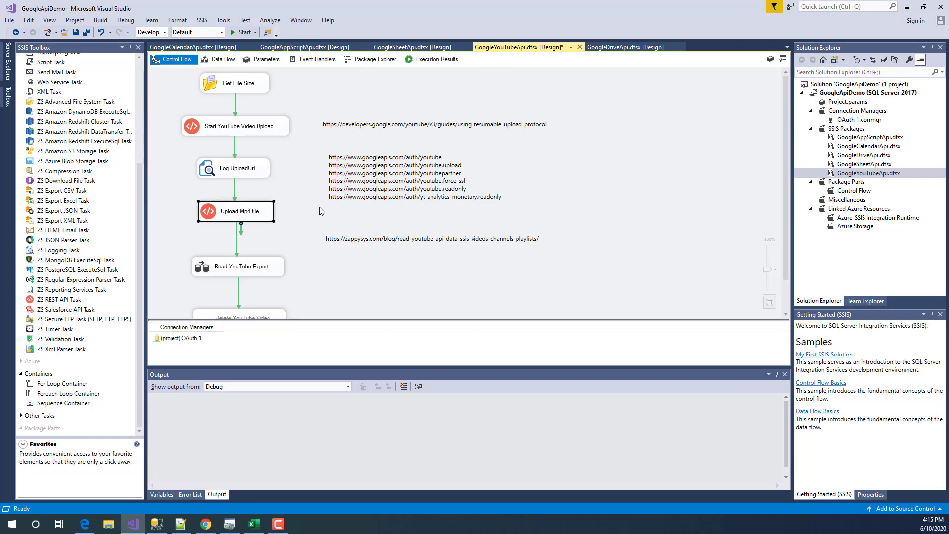
left_click(240, 127)
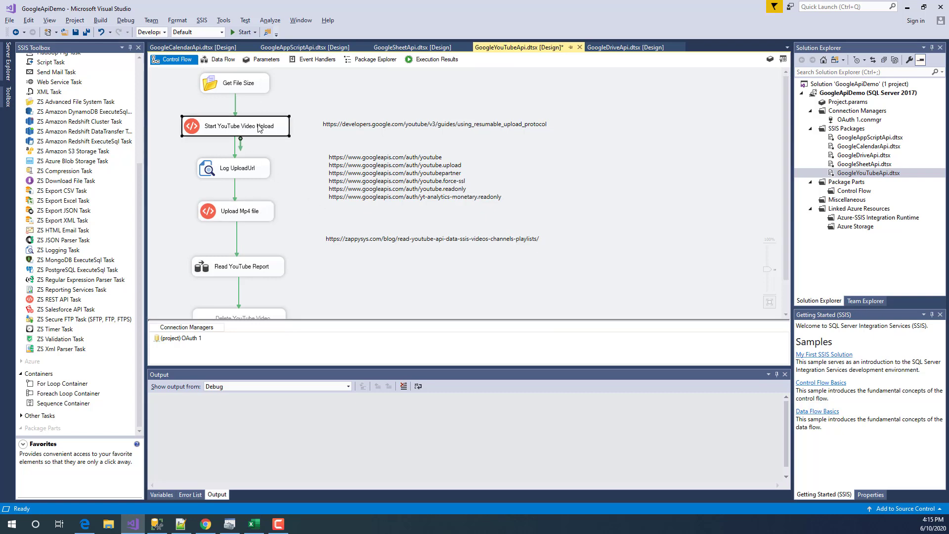
left_click(260, 214)
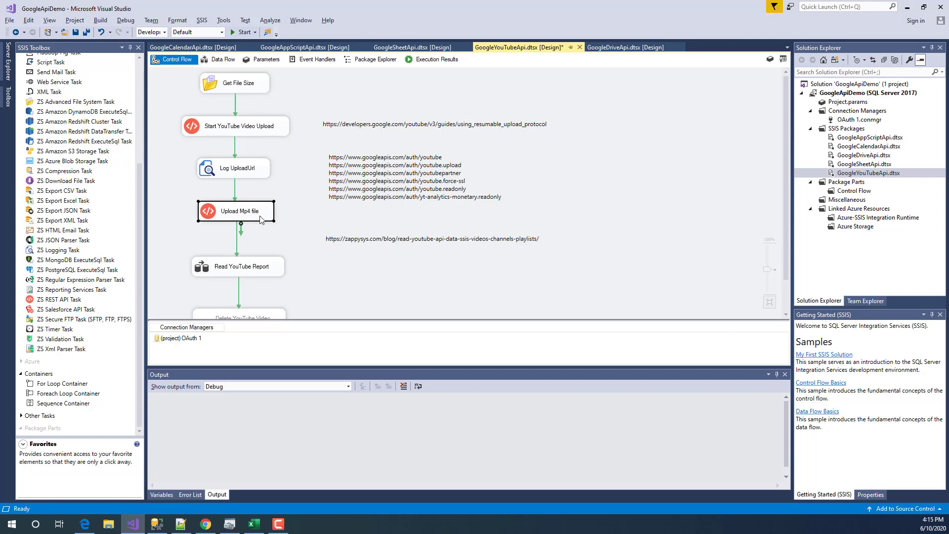
- Select the Get File Size task and check the ZS Advanced File System Task toolbox description
left_click(244, 89)
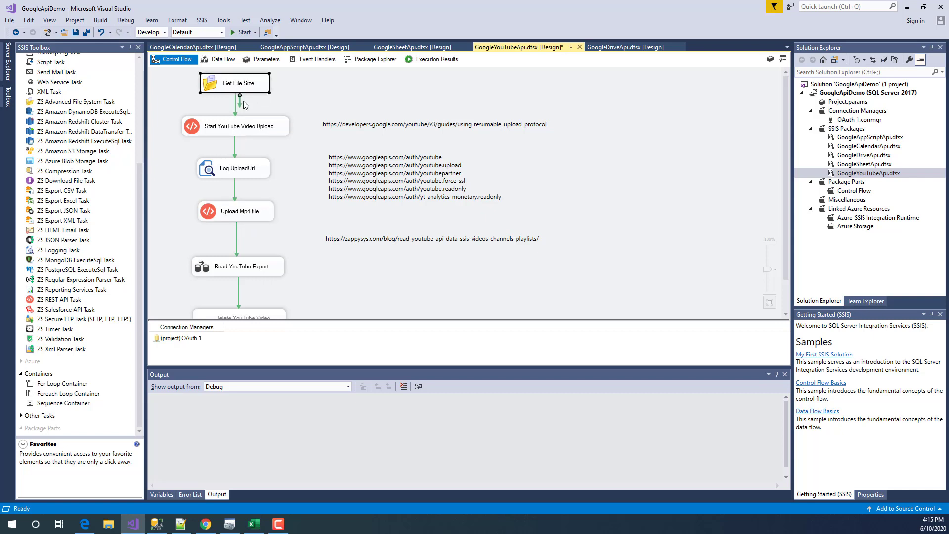
left_click(101, 102)
scroll(139, 126, "up", 5)
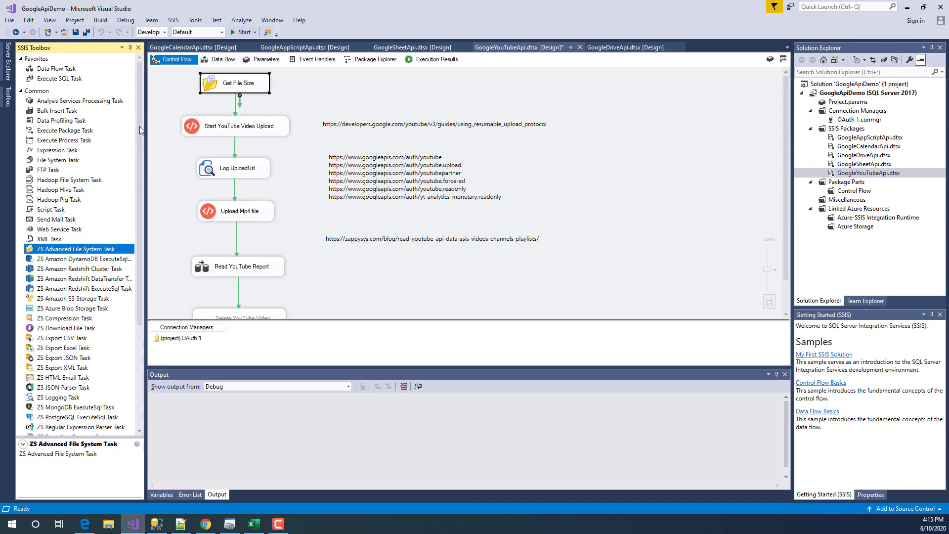
left_click_drag(139, 126, 140, 159)
left_click(213, 83)
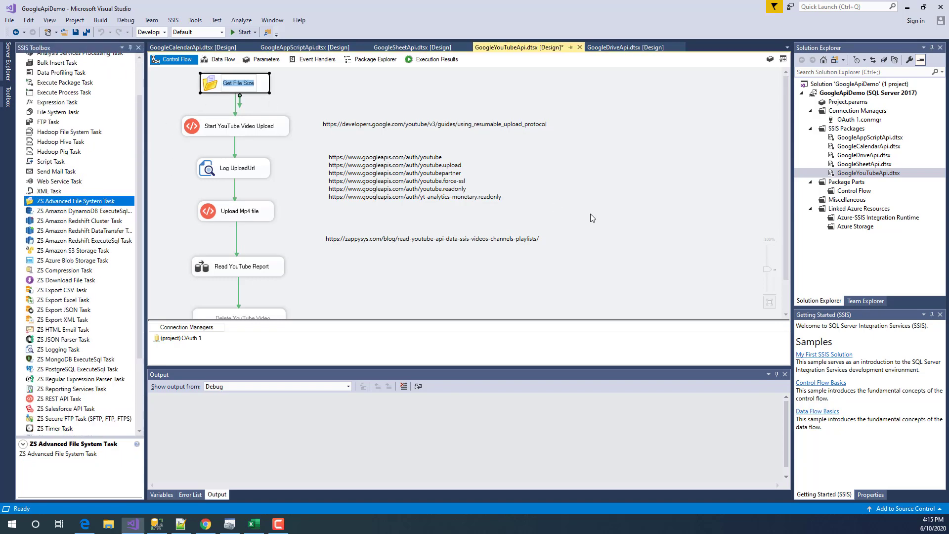
key("F2")
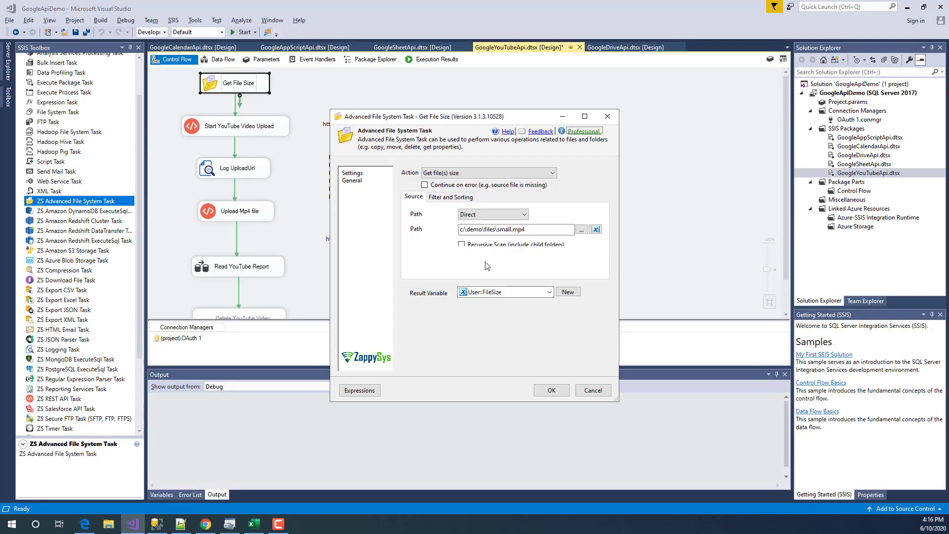
mouse_move(525, 230)
left_mouse_down()
mouse_move(460, 230)
mouse_move(499, 230)
mouse_move(531, 246)
left_mouse_up()
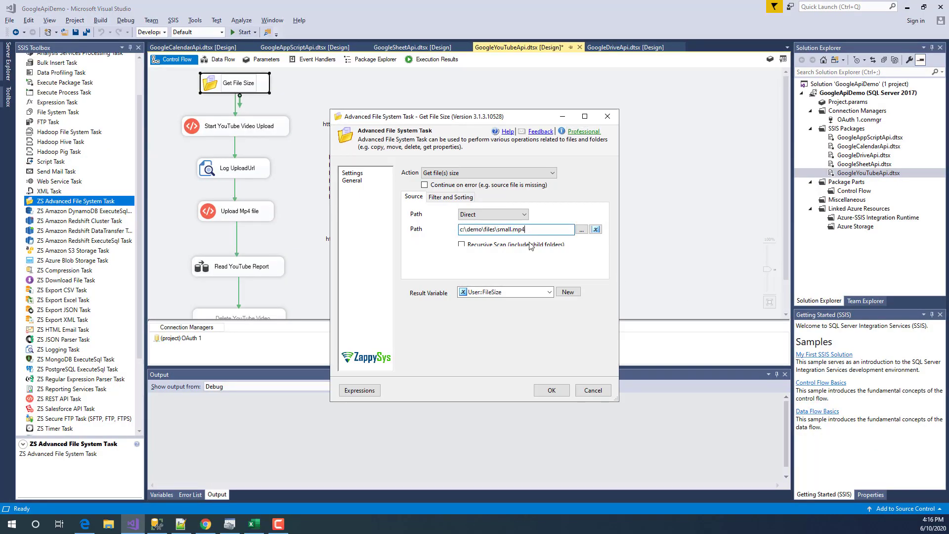
left_click(444, 173)
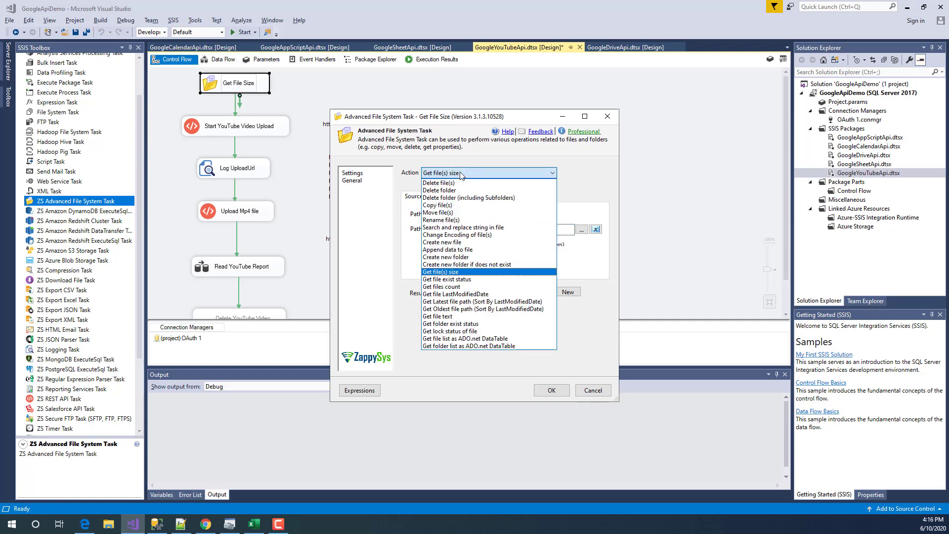
left_click(461, 174)
left_click(506, 296)
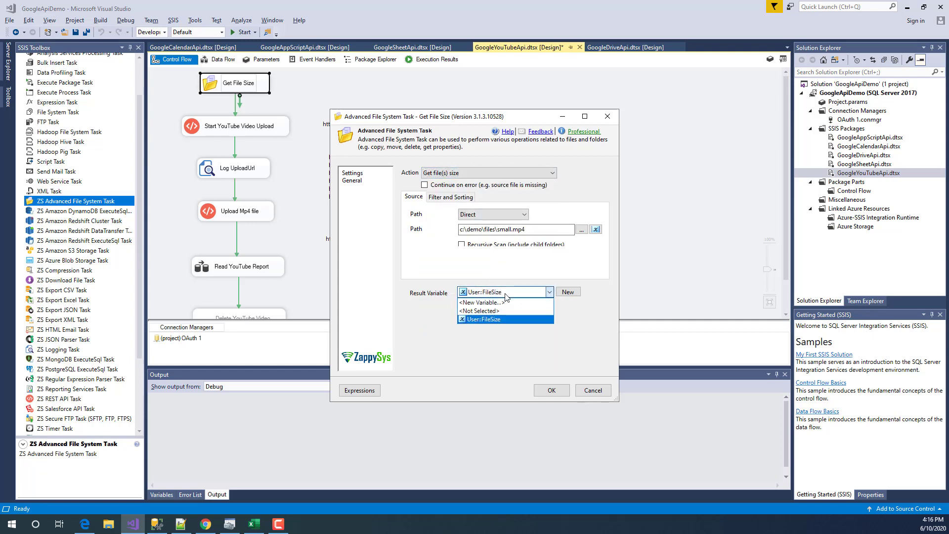
left_click(506, 295)
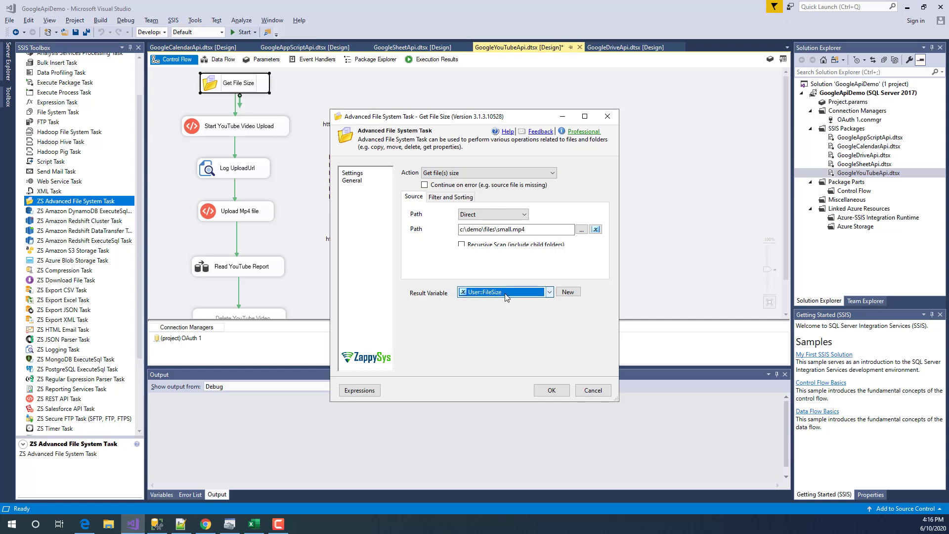
left_click(593, 391)
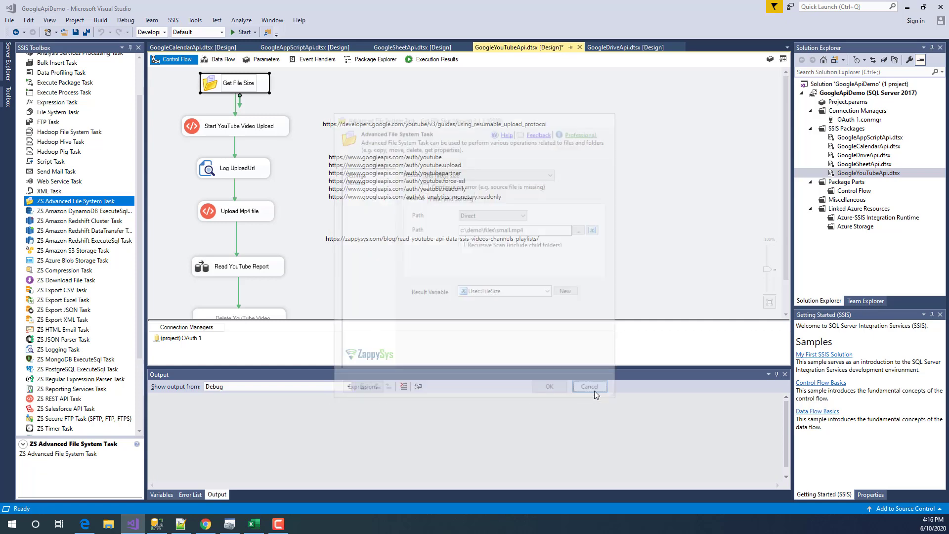
left_click(286, 152)
- Open Start YouTube Video Upload's settings and expand its request URL in an enlarged editor
left_click(220, 128)
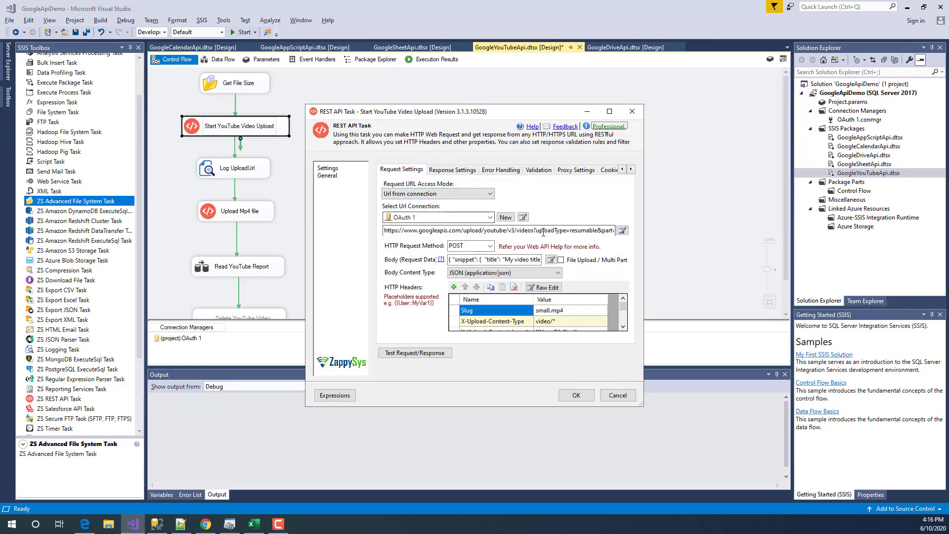
left_click(544, 231)
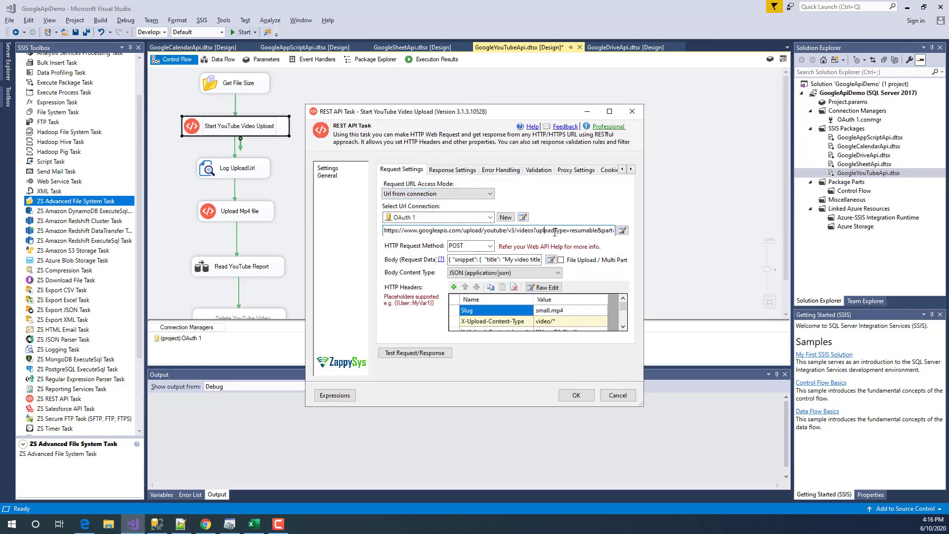
left_click(622, 231)
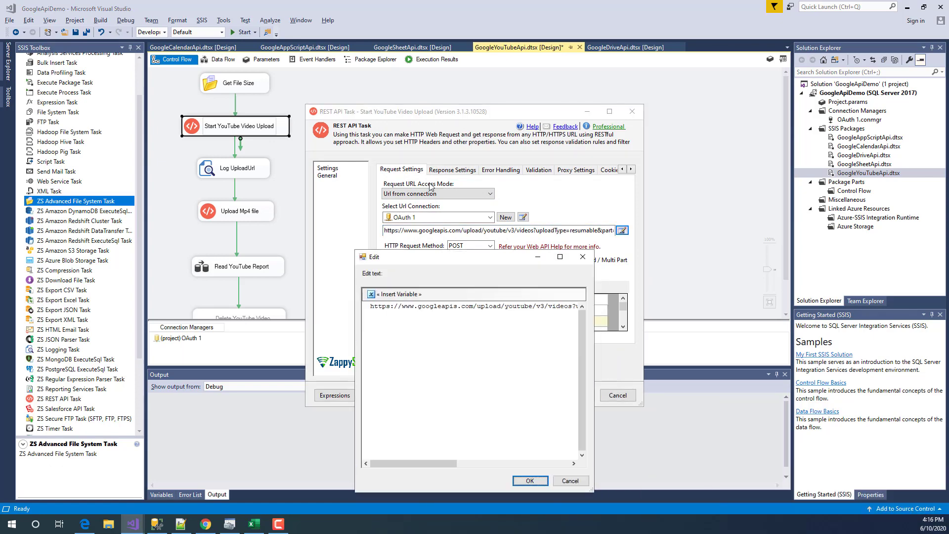
left_click_drag(517, 380, 796, 391)
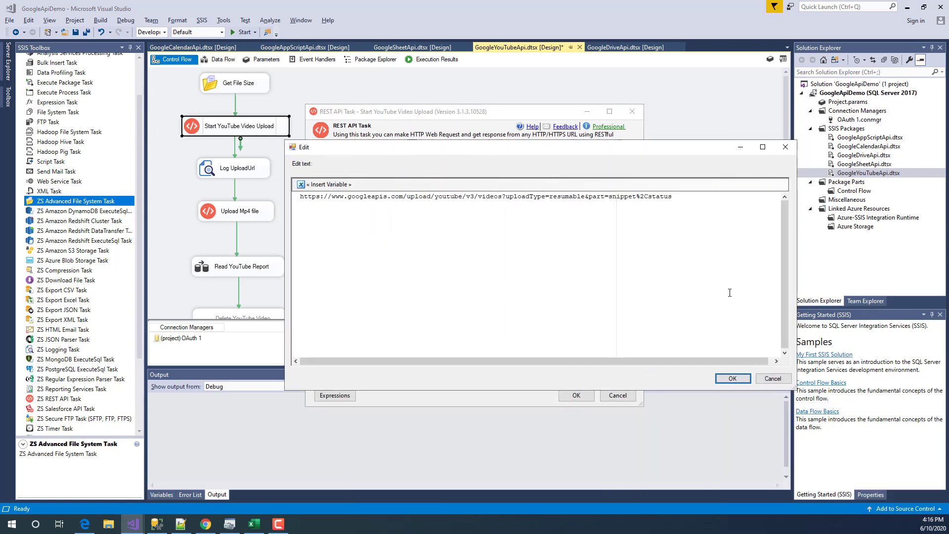
left_click_drag(677, 196, 237, 198)
left_click(575, 218)
- Inspect the URL's uploadType=resumable, part and status parameters, then cancel the editor
left_click(517, 197)
left_click_drag(550, 196, 642, 196)
double_click(597, 197)
left_click(650, 197)
left_click_drag(650, 198, 669, 198)
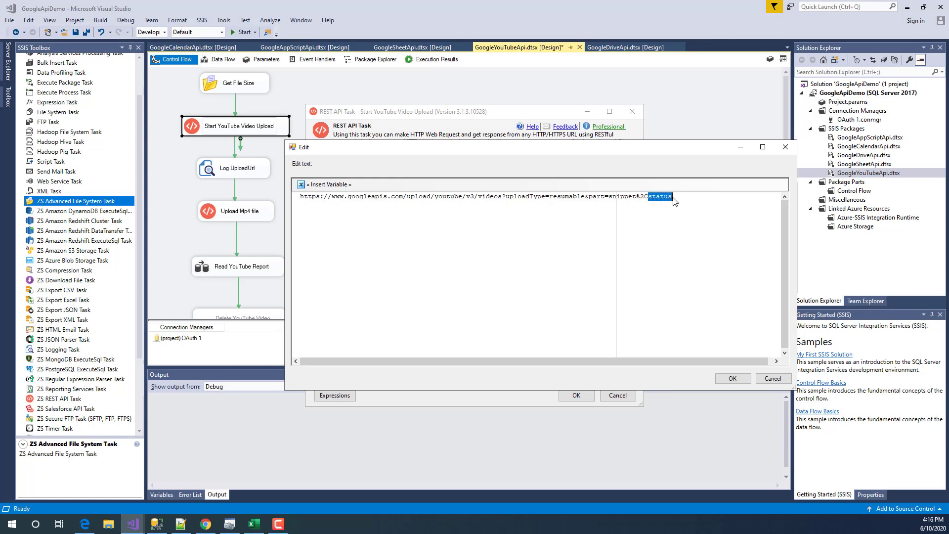
left_click(673, 199)
left_click(773, 379)
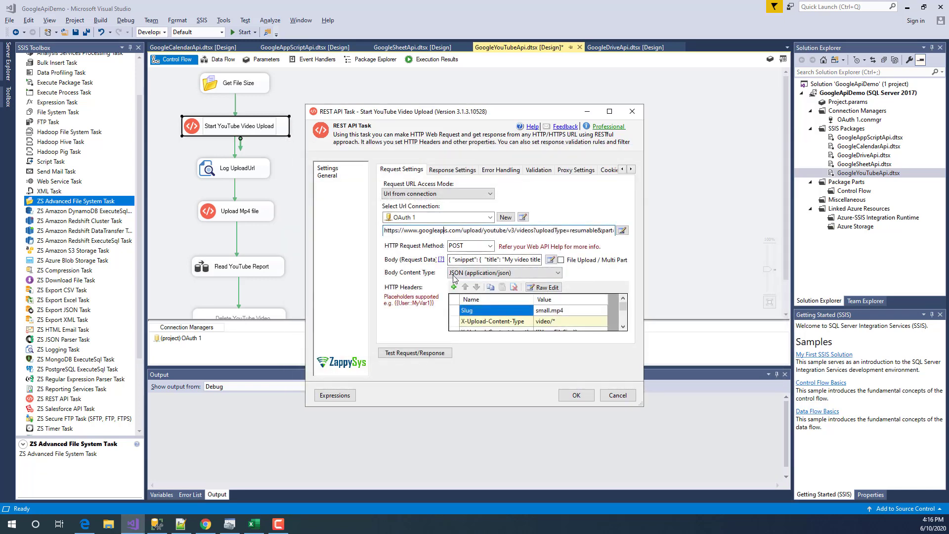
- Keep POST as the request method and open the request body editor
left_click(489, 246)
left_click(465, 264)
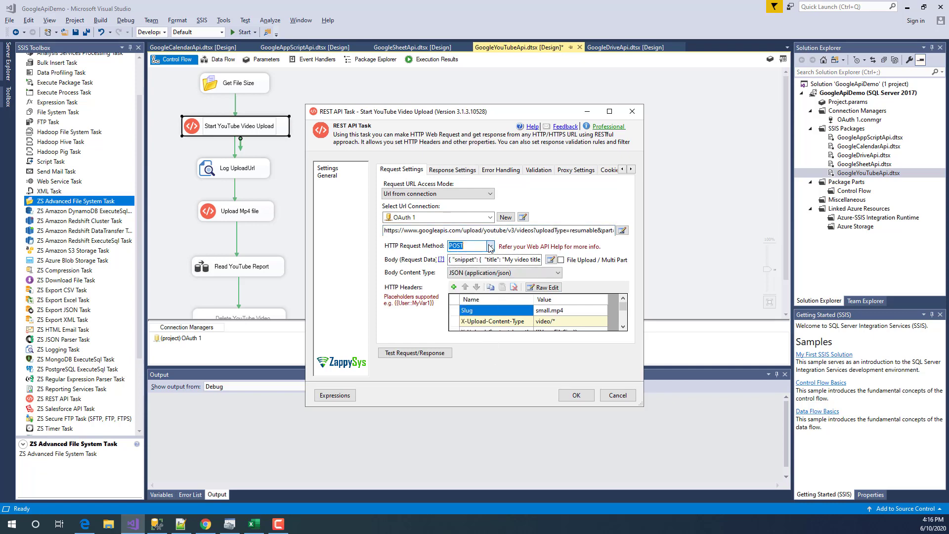
left_click(550, 261)
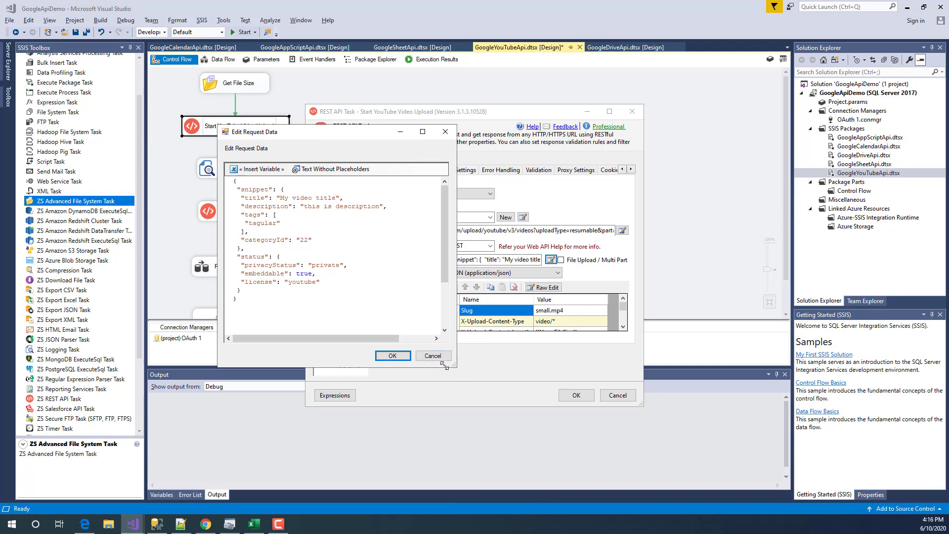
left_click_drag(454, 365, 629, 404)
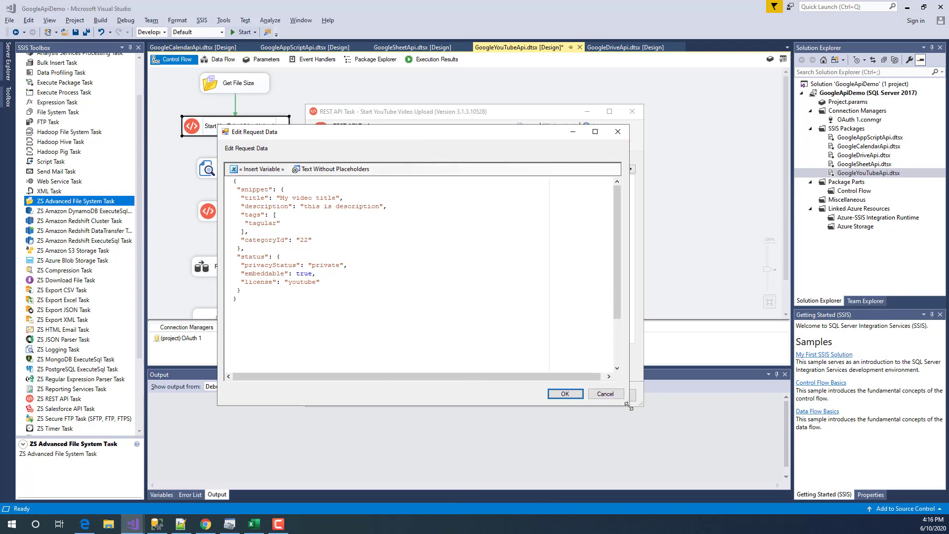
double_click(248, 189)
left_click(246, 202)
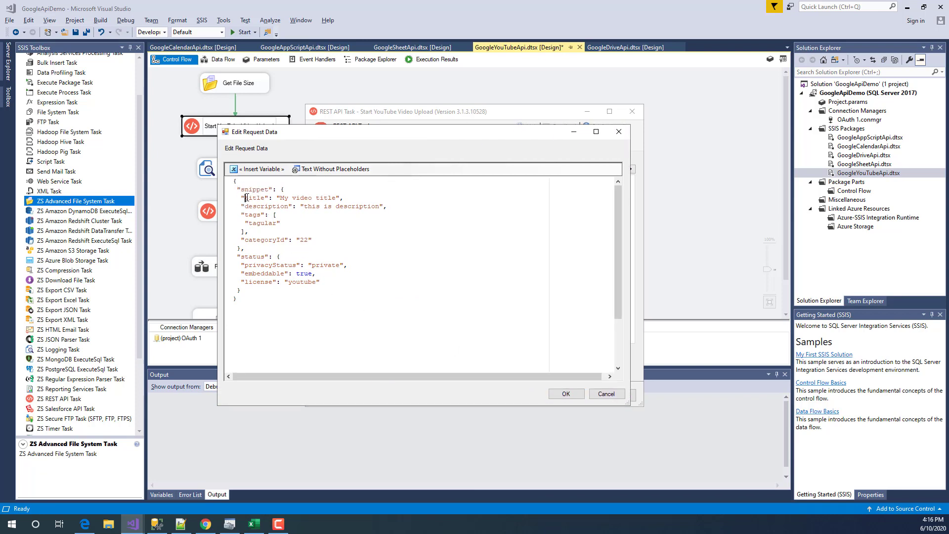
double_click(254, 198)
double_click(252, 214)
double_click(258, 240)
left_click_drag(317, 240, 241, 240)
left_click(300, 248)
double_click(265, 240)
left_click(322, 234)
double_click(259, 240)
double_click(261, 266)
left_click(327, 266)
double_click(327, 266)
left_click(366, 272)
left_click_drag(337, 285, 191, 176)
left_click(314, 314)
left_click(616, 396)
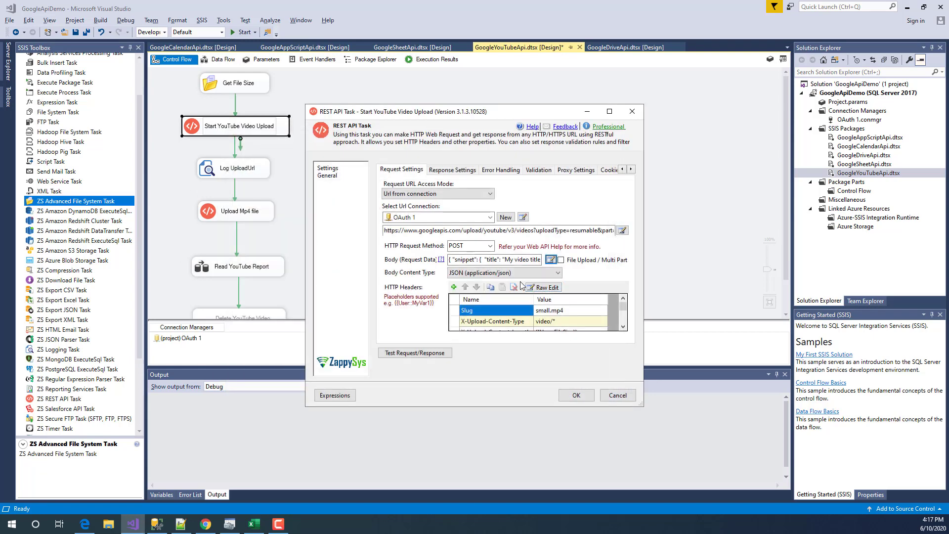
- Keep JSON (application/json) as body content type and confirm the Slug header value small.mp4
left_click(526, 275)
left_click(524, 274)
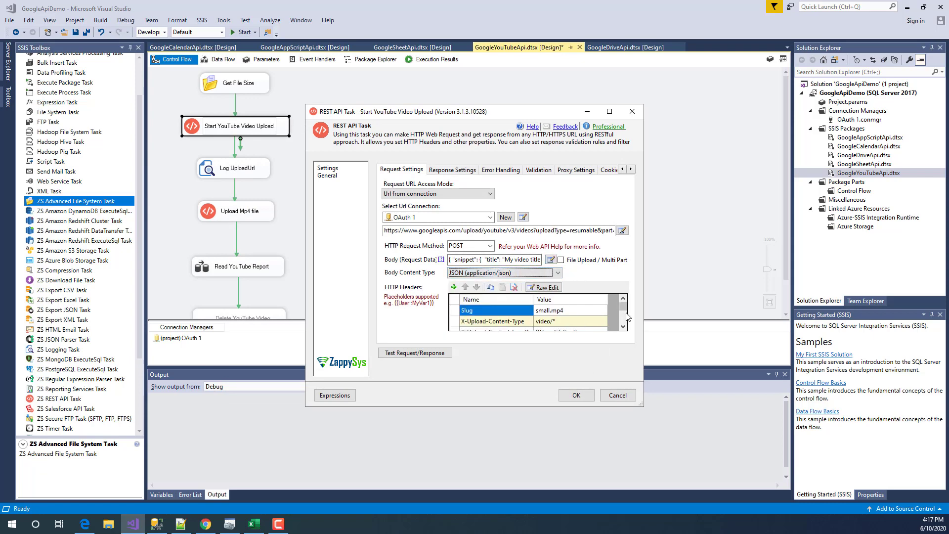
left_click(601, 315)
left_click(599, 311)
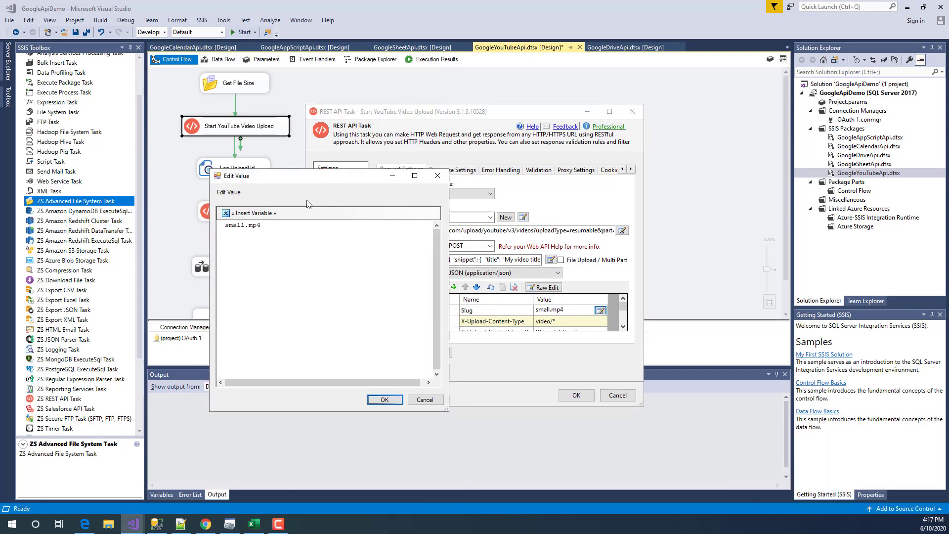
left_click(384, 400)
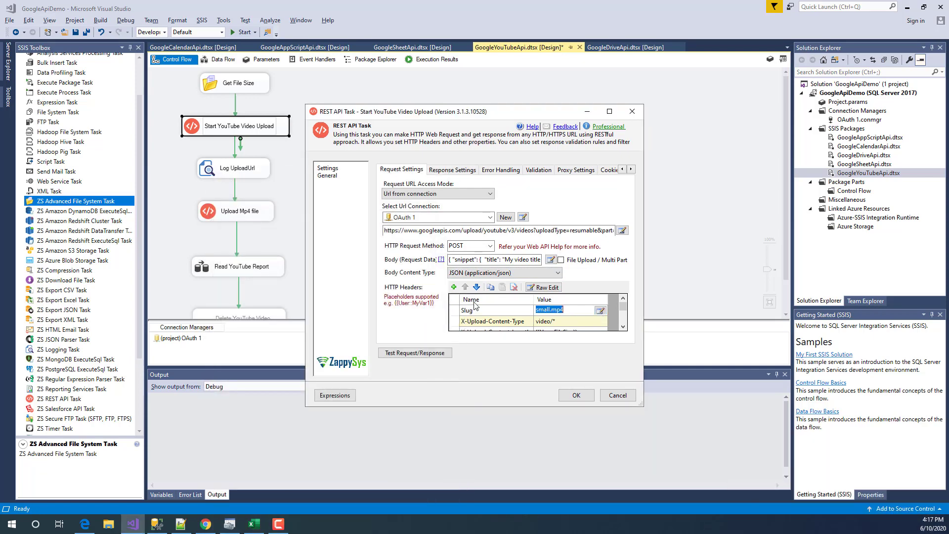
- In the raw headers editor, delete the Accept and Cache-Control headers
left_click(548, 287)
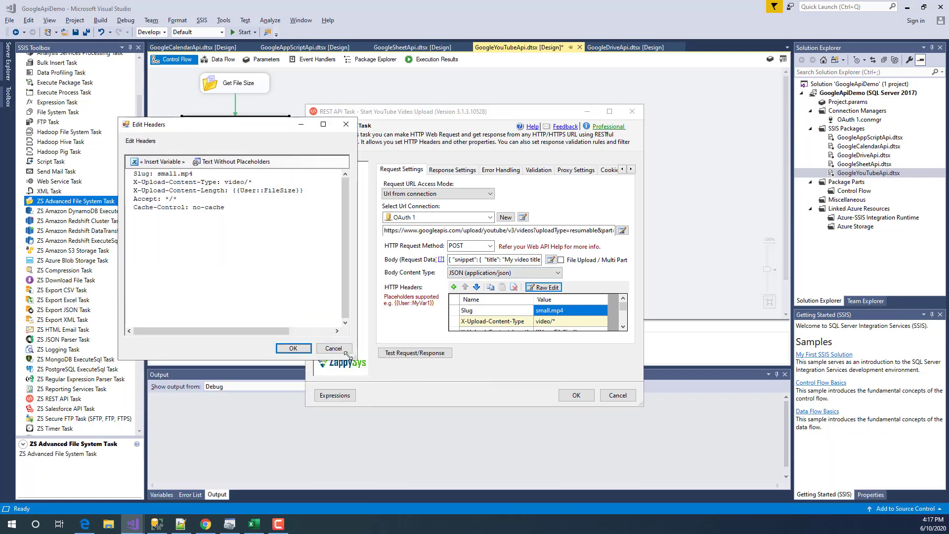
left_click_drag(448, 344, 450, 346)
left_click_drag(264, 211, 101, 200)
key("Delete")
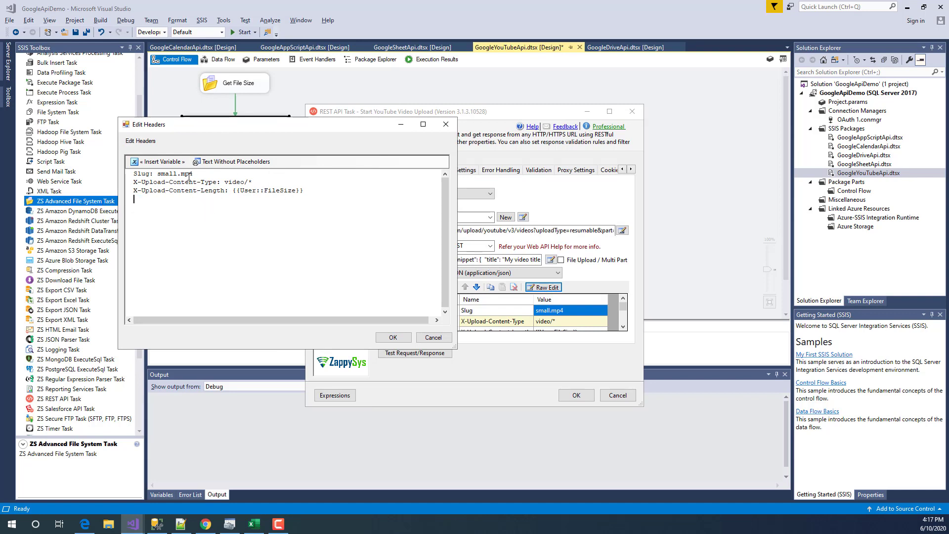
- Review the Slug, video/* content type and X-Upload-Content-Length {{User::FileSize}} headers, then cancel
left_click_drag(192, 174, 158, 173)
left_click(179, 175)
left_click_drag(158, 174, 223, 171)
left_click(207, 180)
left_click_drag(225, 182, 266, 181)
left_click(264, 183)
left_click_drag(135, 182, 218, 182)
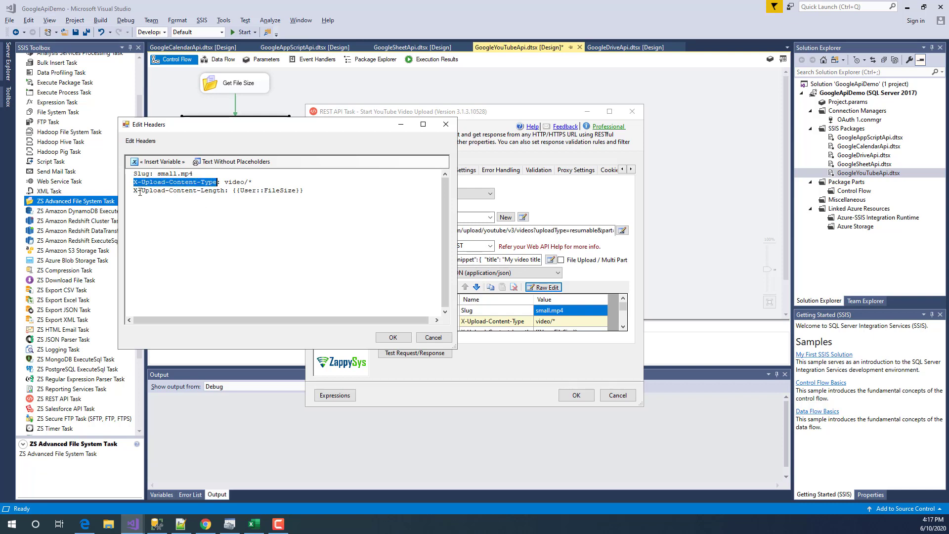
left_click_drag(235, 190, 305, 190)
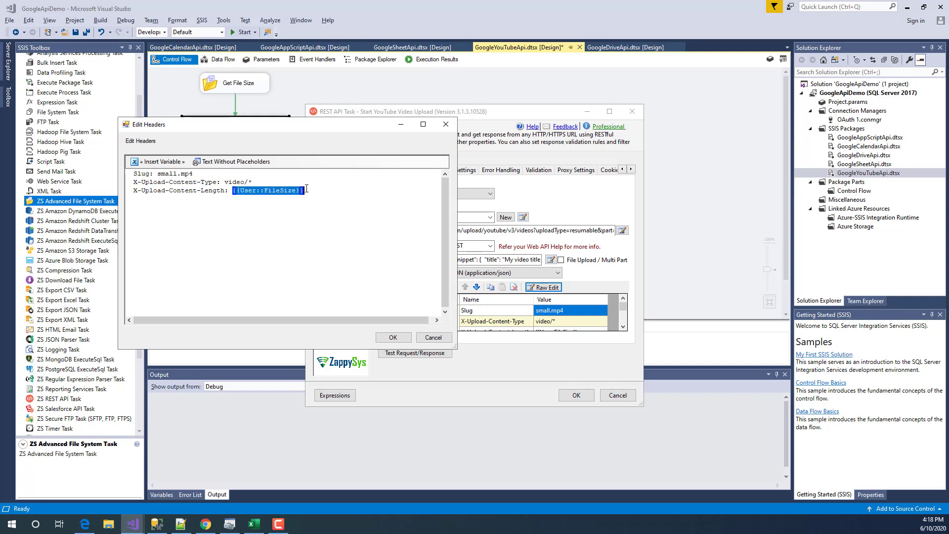
left_click(167, 163)
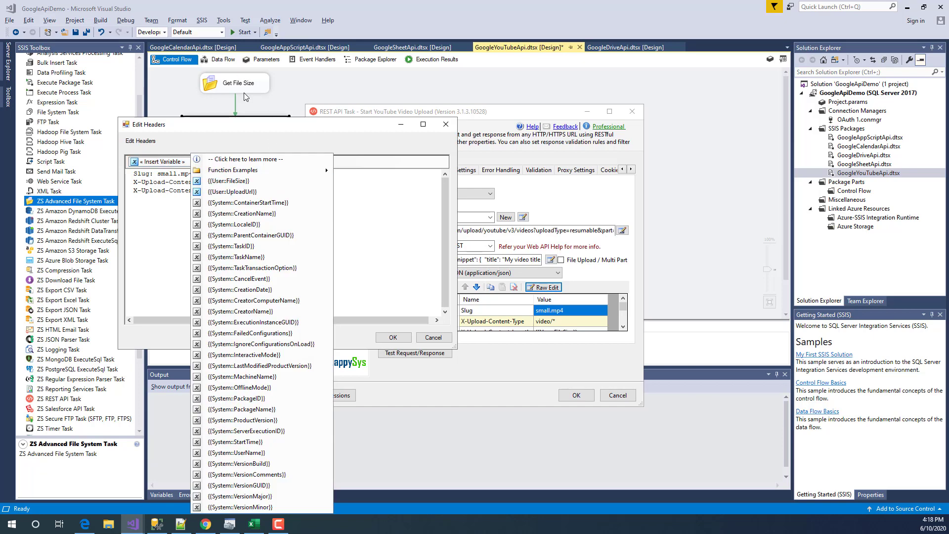
left_click(380, 205)
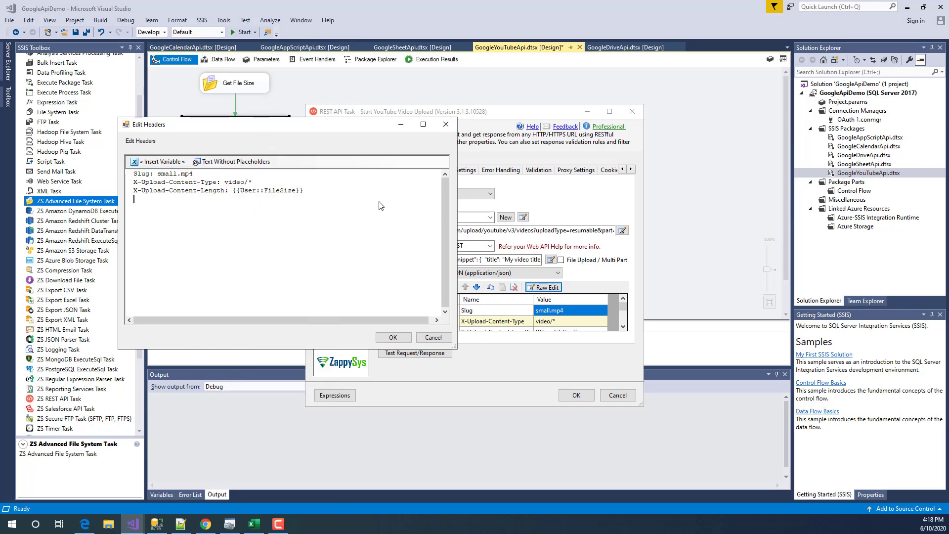
left_click(432, 337)
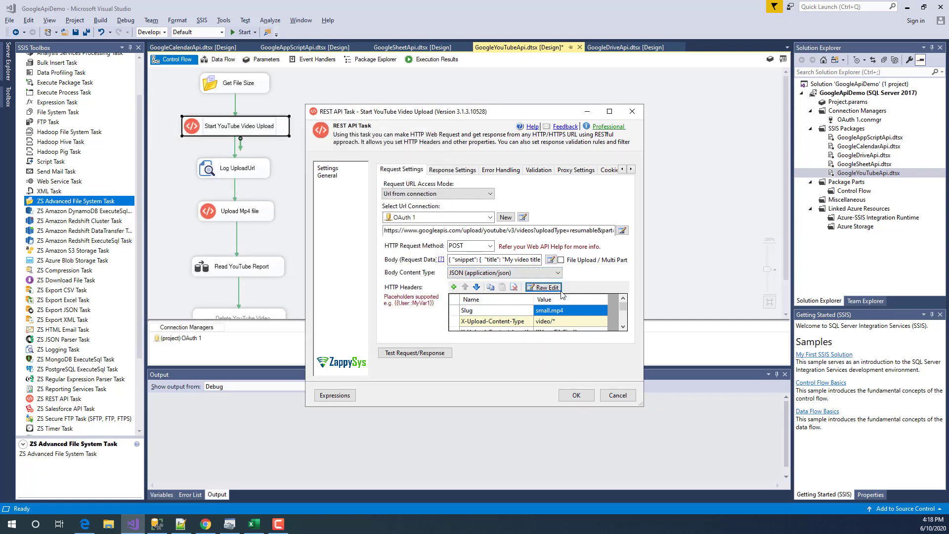
- Close the upload start settings and briefly open and cancel the Upload Mp4 file task
left_click(618, 395)
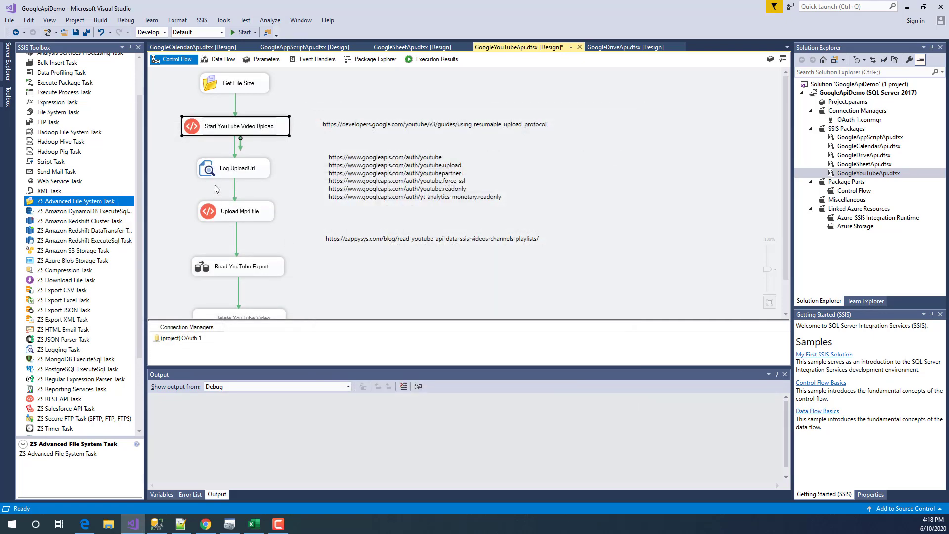
double_click(239, 211)
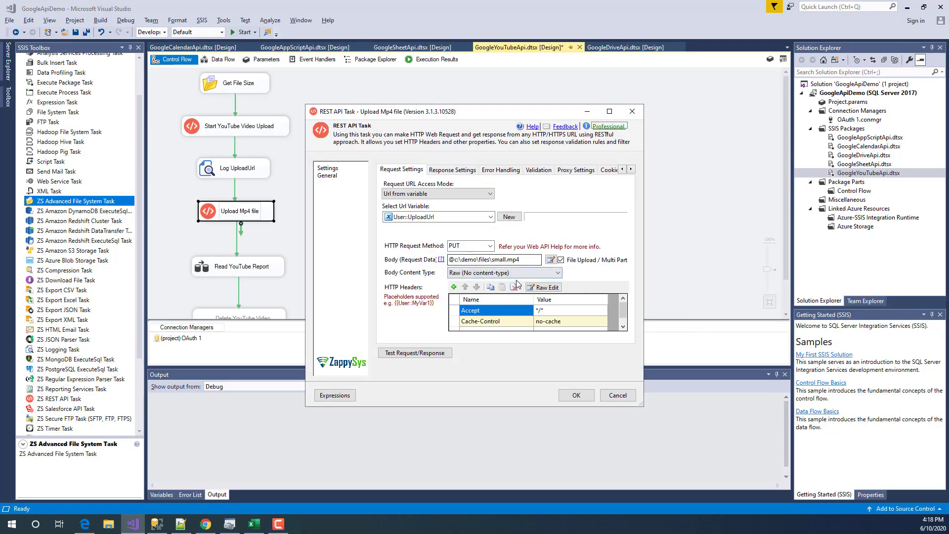
left_click(604, 398)
- Reopen Start YouTube Video Upload, enlarge its window and view the Advanced options
left_click(233, 132)
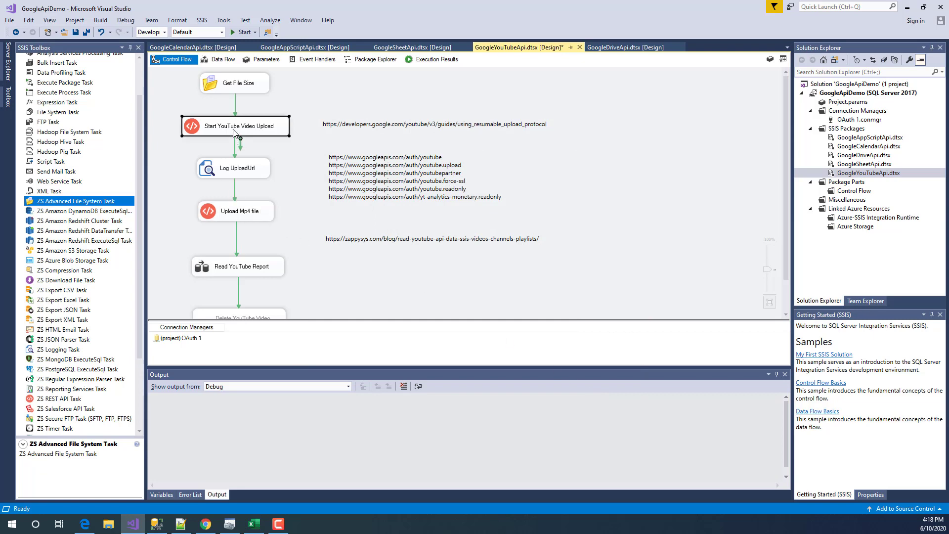
double_click(233, 132)
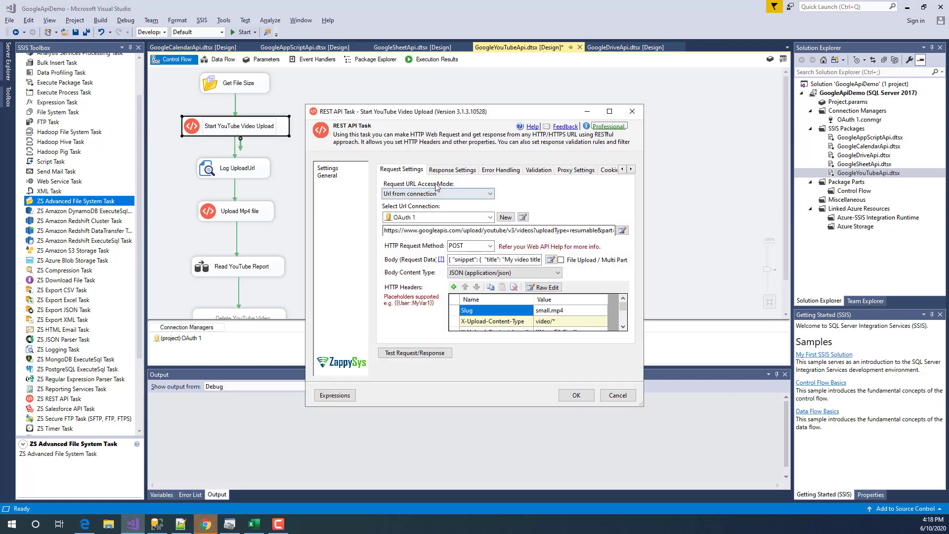
left_click(440, 171)
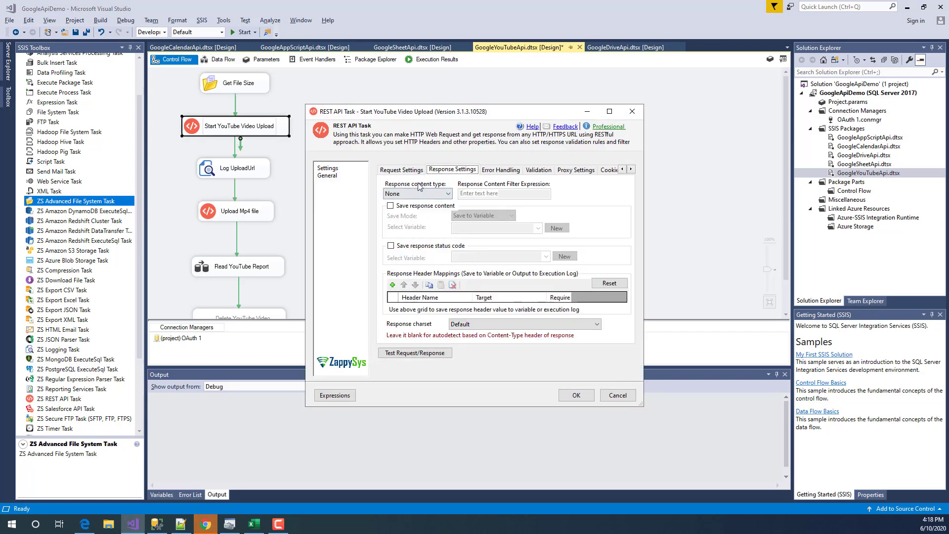
left_click(408, 171)
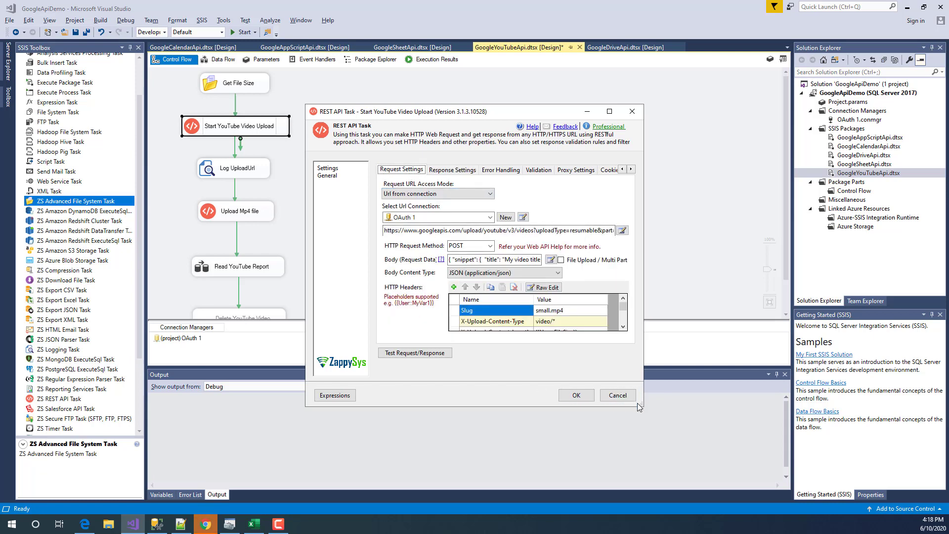
left_click_drag(639, 402, 724, 453)
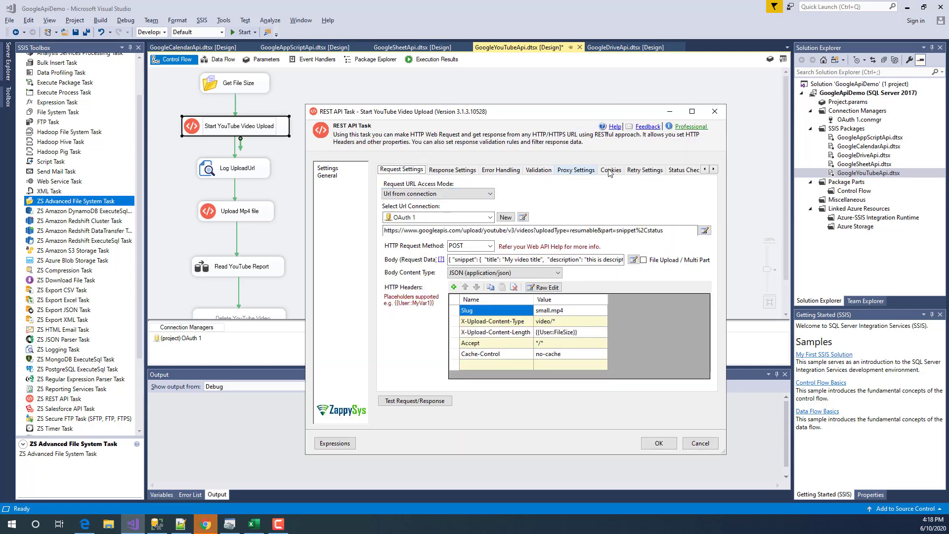
left_click_drag(725, 163, 807, 164)
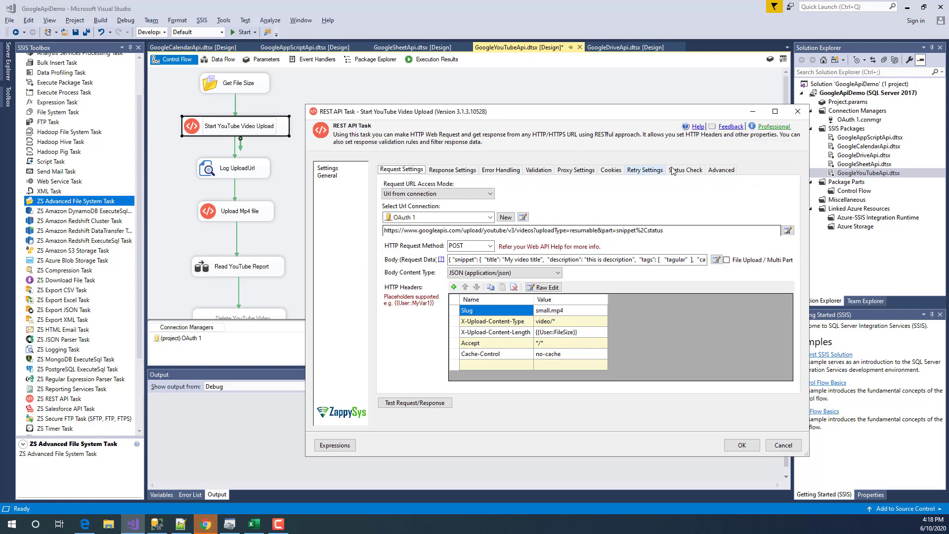
left_click(721, 169)
left_click(388, 303)
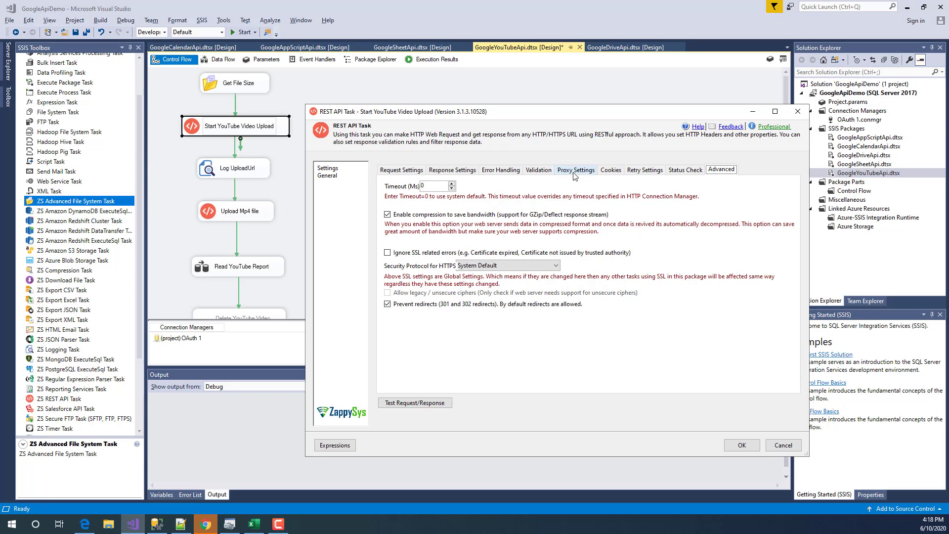
- Check the Response Settings map the Location header to User::UploadUrl, then cancel
left_click(442, 170)
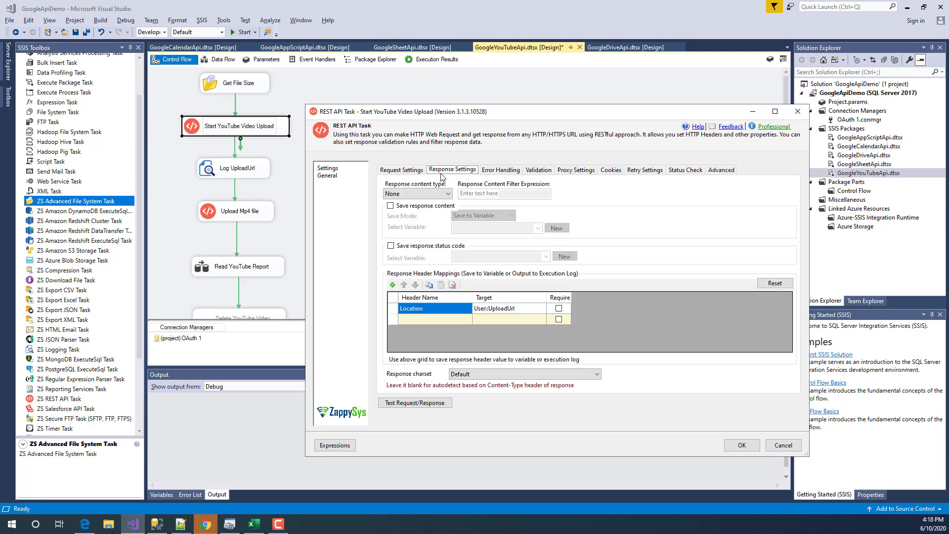
left_click(420, 309)
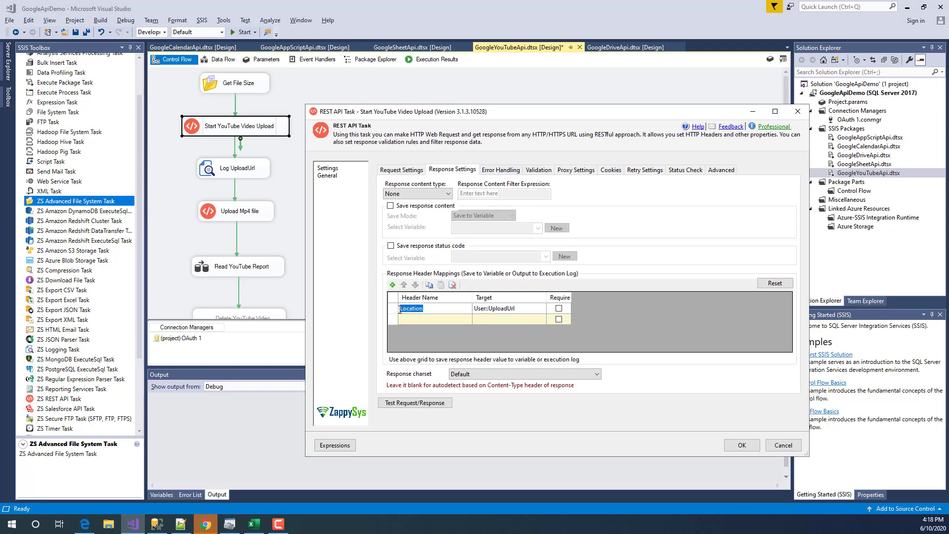
left_click(416, 309)
double_click(410, 310)
left_click(508, 311)
left_click(530, 311)
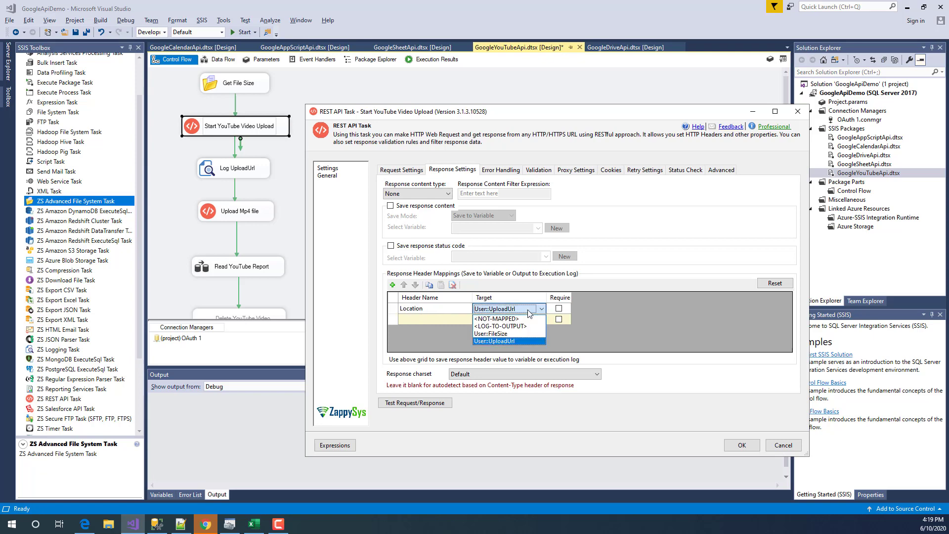
left_click(530, 312)
left_click(428, 309)
left_click(490, 308)
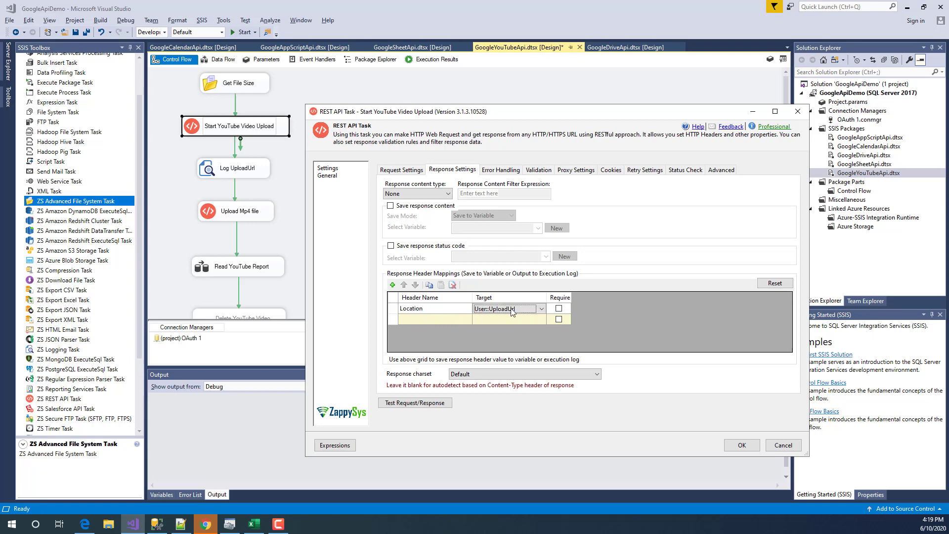
left_click(490, 308)
left_click(490, 308)
left_click(783, 446)
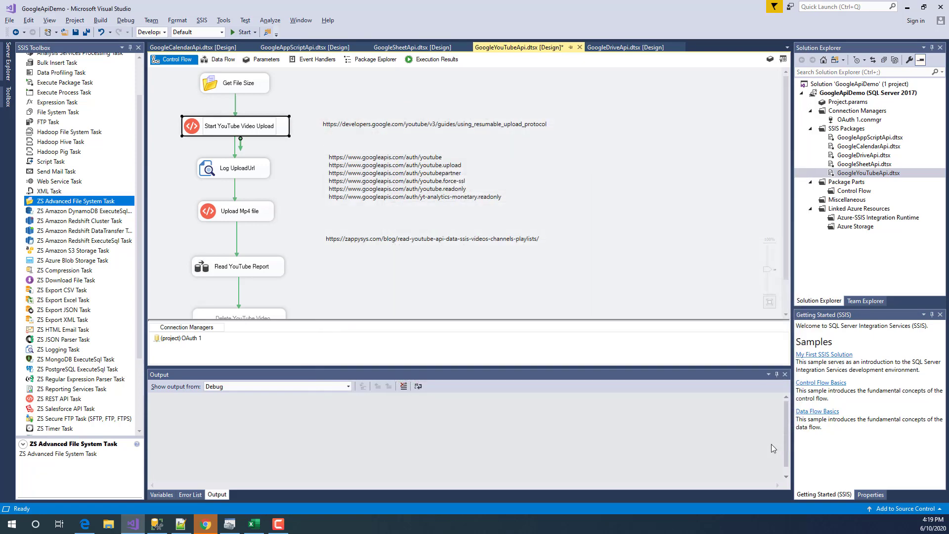
- Open Upload Mp4 file and confirm its User::UploadUrl URL variable and PUT method
left_click(299, 202)
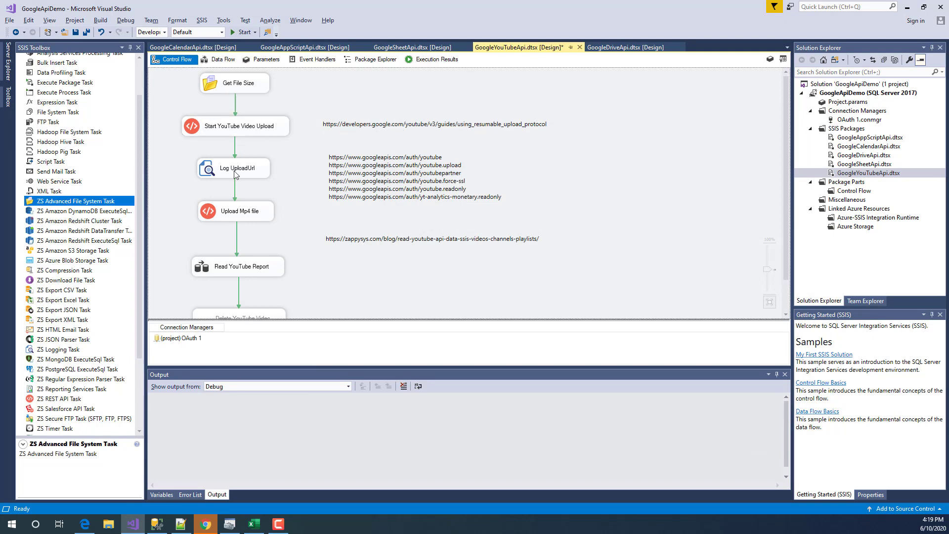
double_click(223, 214)
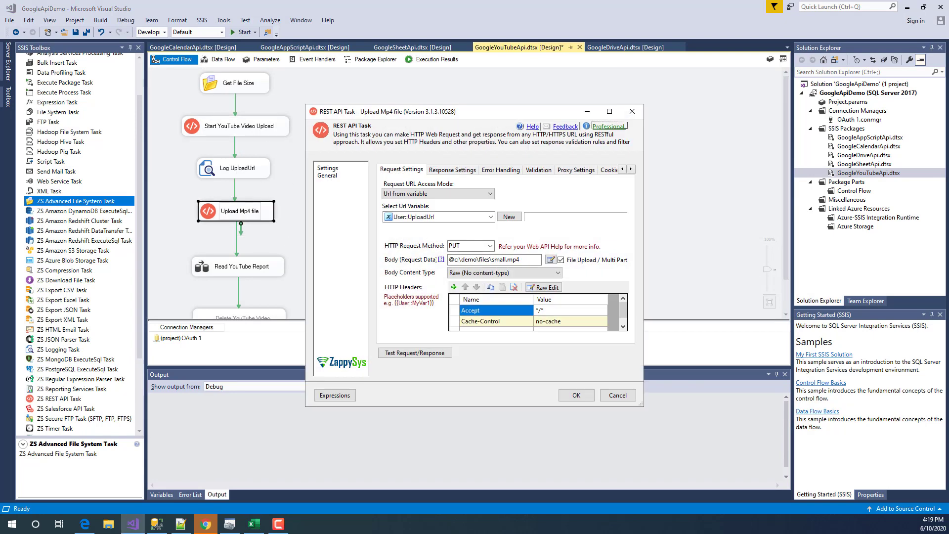
left_click(441, 221)
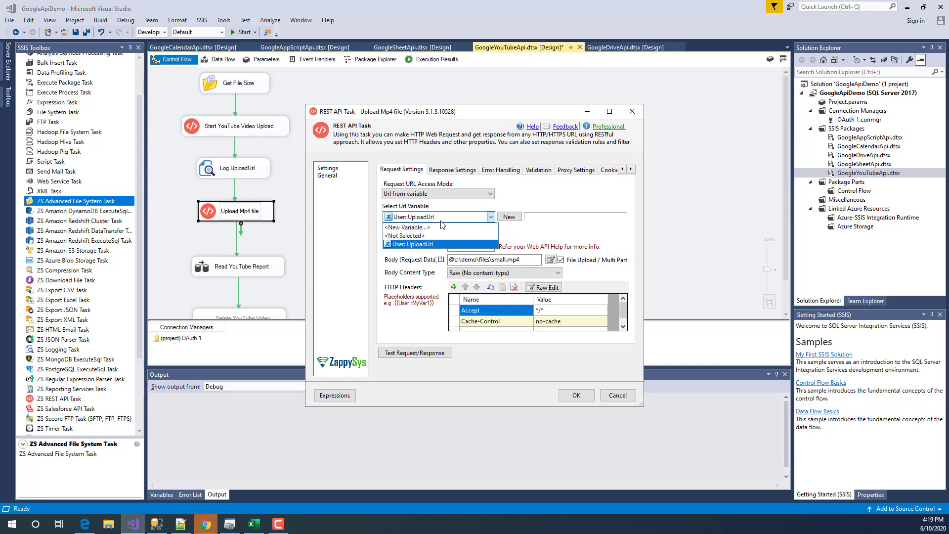
left_click(441, 221)
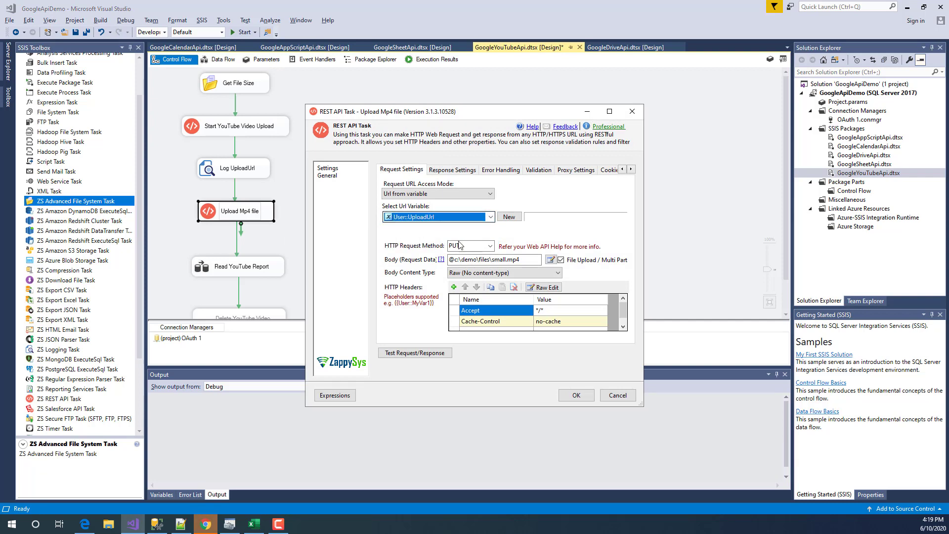
left_click(490, 246)
left_click(490, 246)
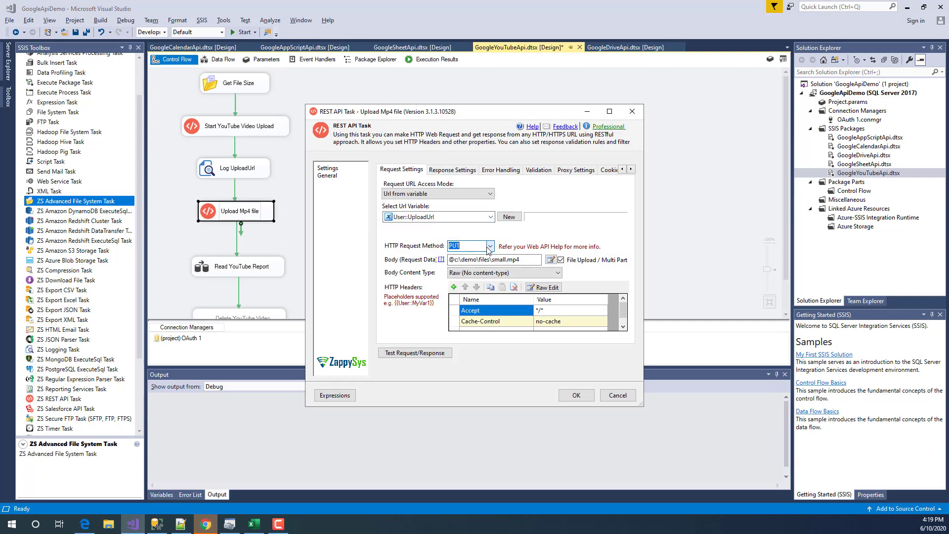
- Inspect the body path @c:\demo\files\small.mp4 and enlarge the settings window
left_click_drag(519, 260, 451, 260)
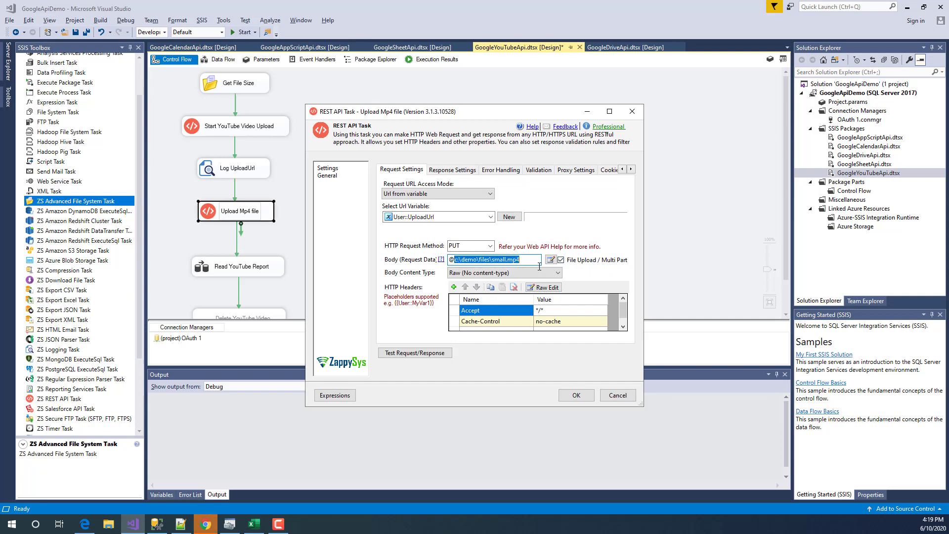
mouse_move(523, 260)
left_mouse_down()
mouse_move(446, 264)
mouse_move(517, 257)
left_mouse_up()
left_click(529, 257)
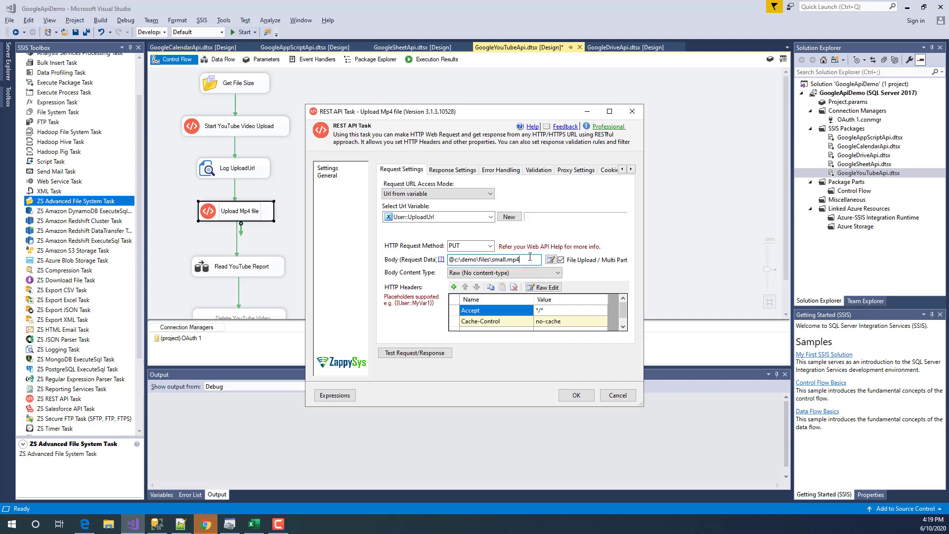
mouse_move(456, 261)
left_mouse_down()
mouse_move(543, 265)
mouse_move(462, 258)
left_mouse_up()
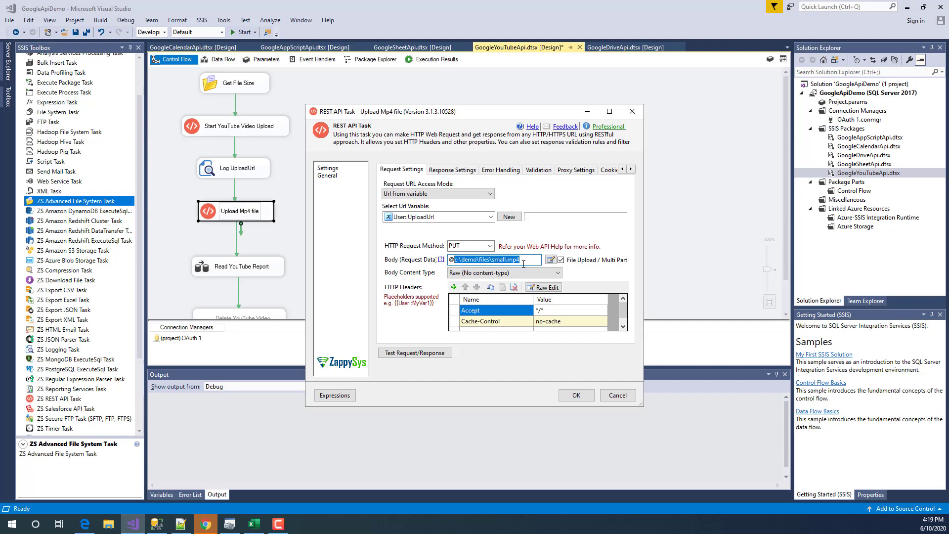
left_click_drag(455, 258, 450, 259)
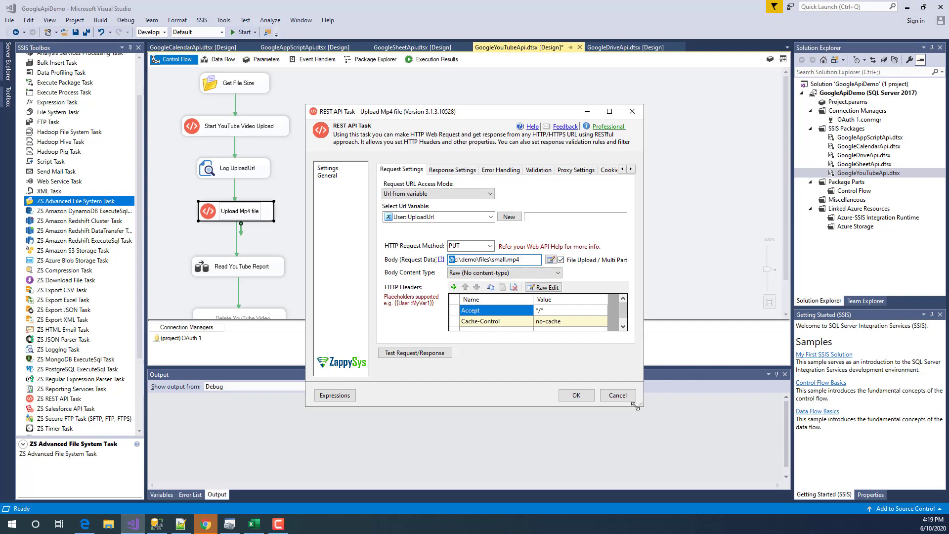
left_click_drag(634, 406, 676, 436)
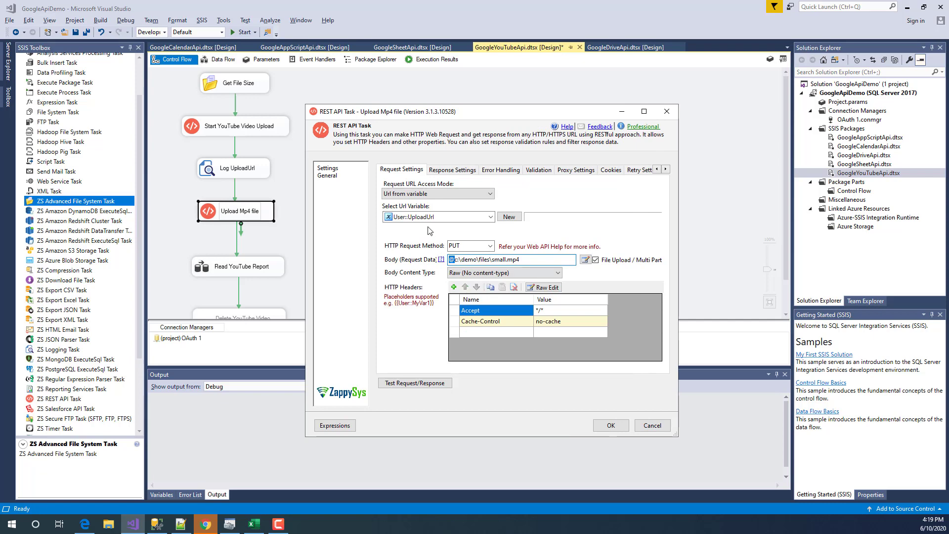
- Switch the request URL access mode to Url from connection using the OAuth 1 connection
left_click(419, 194)
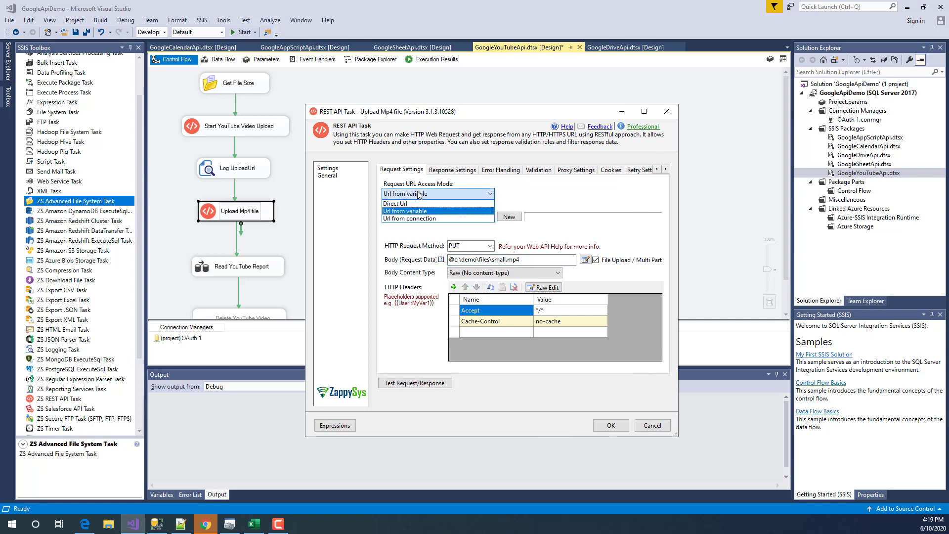
left_click(418, 194)
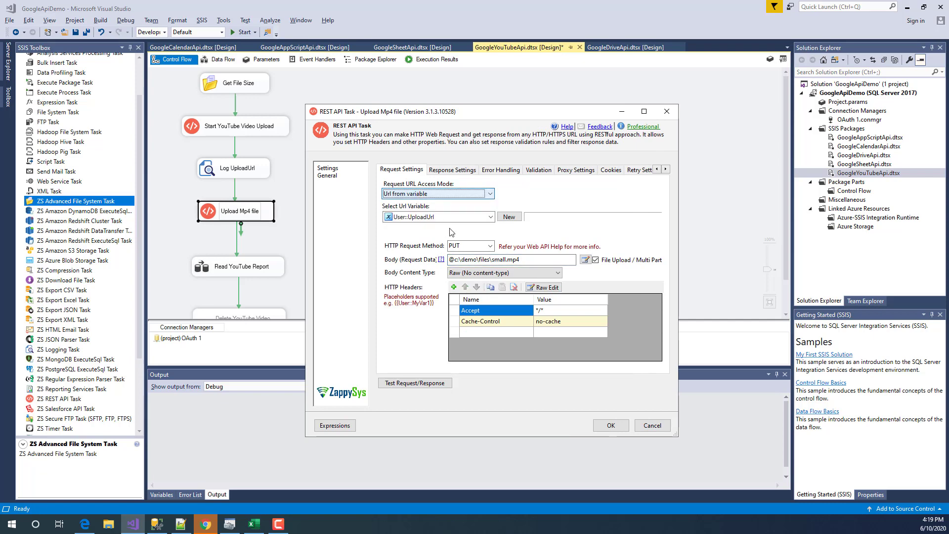
left_click(413, 194)
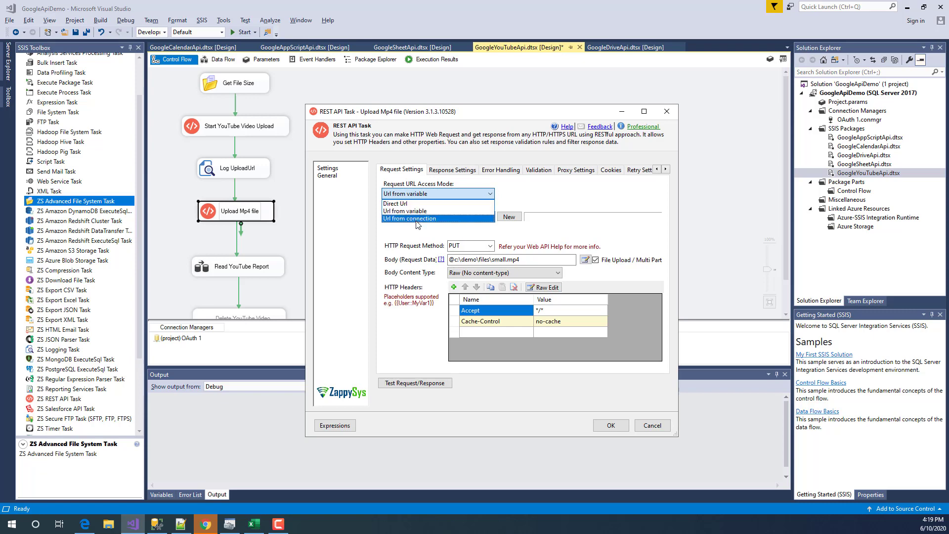
left_click(443, 217)
left_click(443, 218)
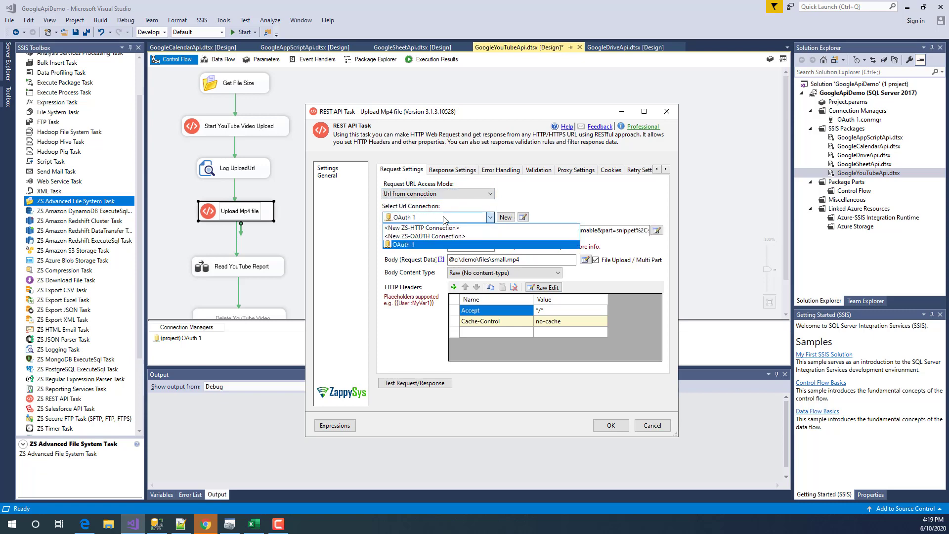
left_click(414, 245)
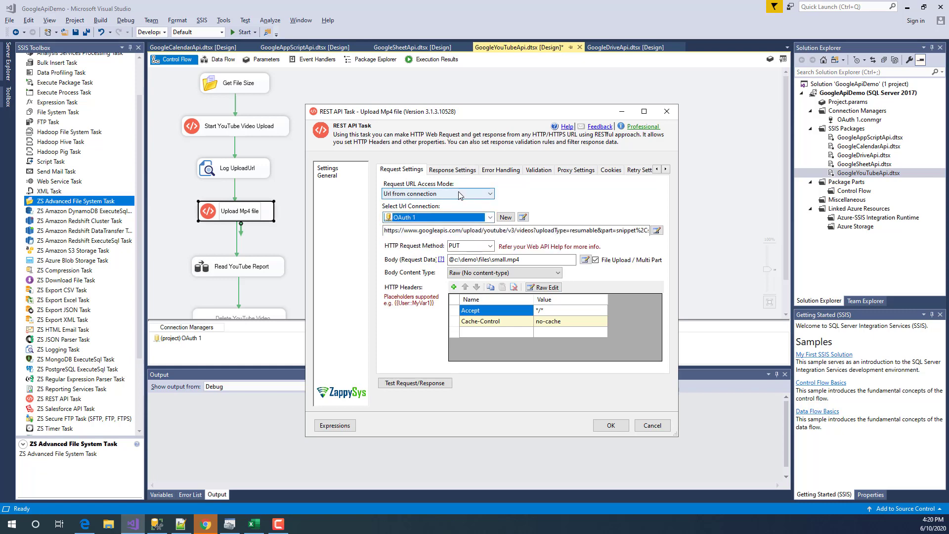
left_click(440, 193)
left_click(421, 199)
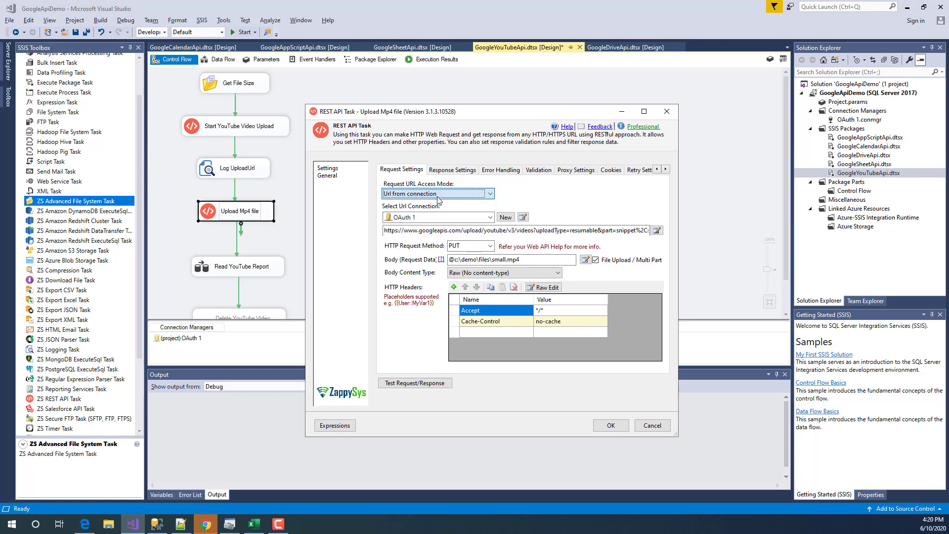
- Replace the request URL with {{User::UploadUrl}} and save the task settings
left_click(656, 231)
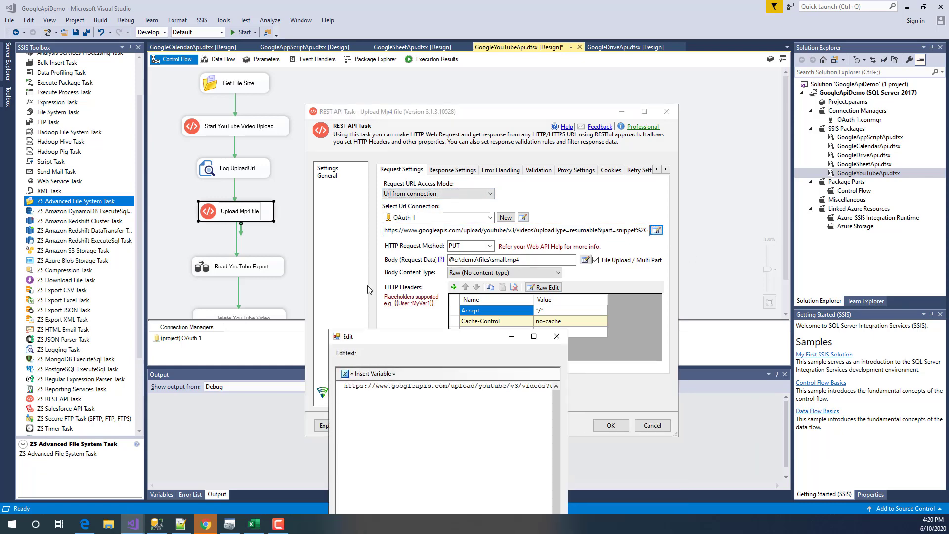
left_click_drag(383, 336, 356, 203)
left_click(357, 258)
key("ctrl+a")
left_click(333, 241)
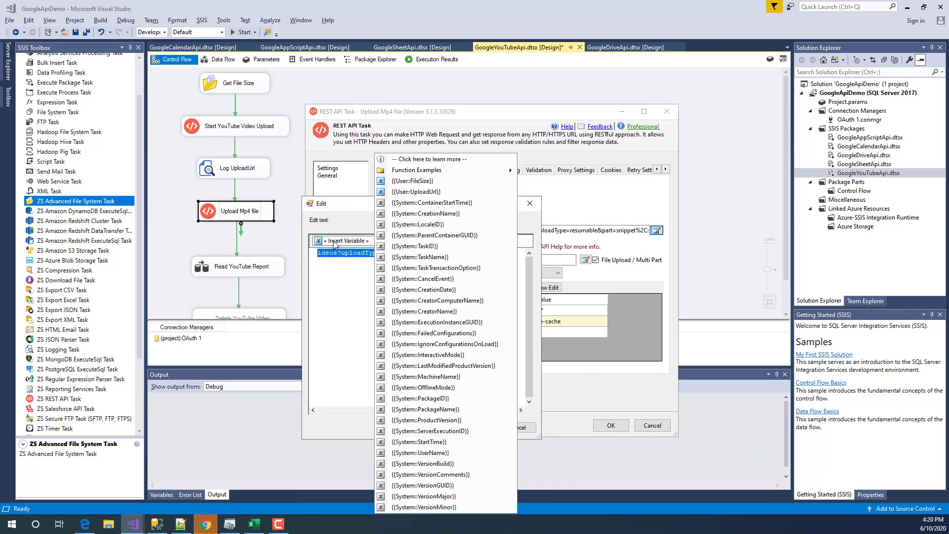
left_click(417, 197)
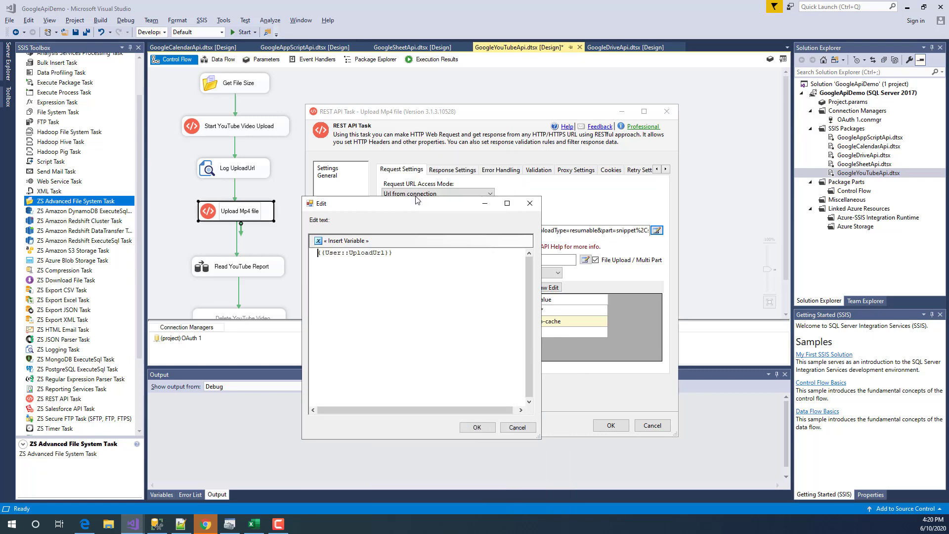
left_click(476, 428)
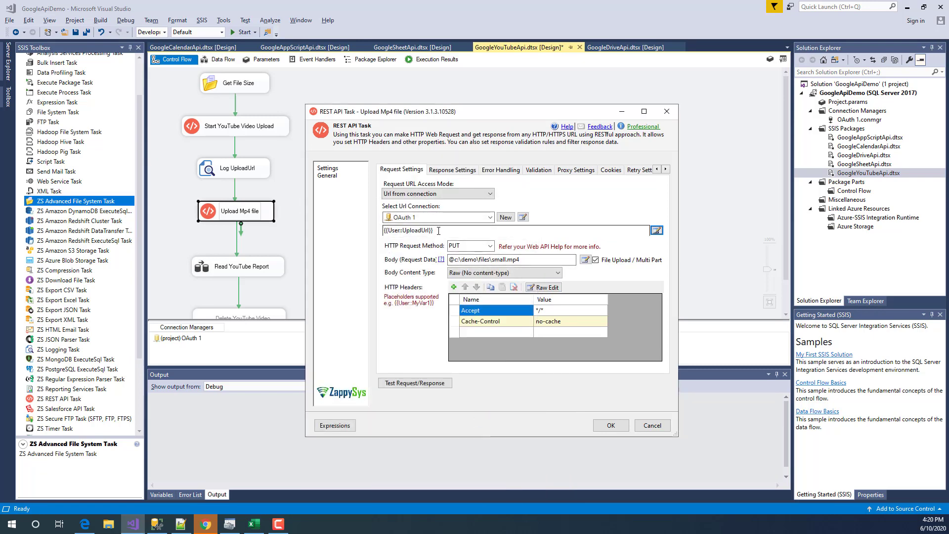
left_click(472, 230)
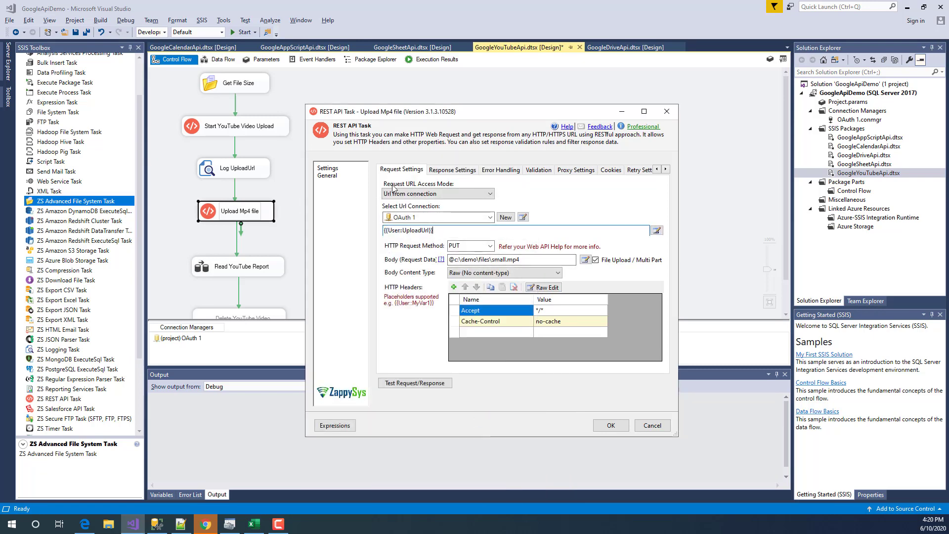
left_click(611, 426)
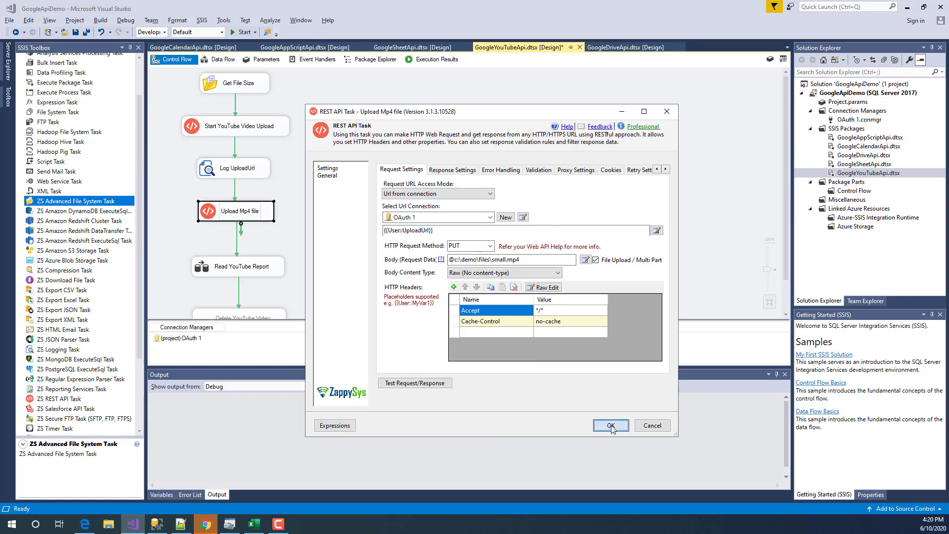
left_click(378, 203)
left_click(383, 221)
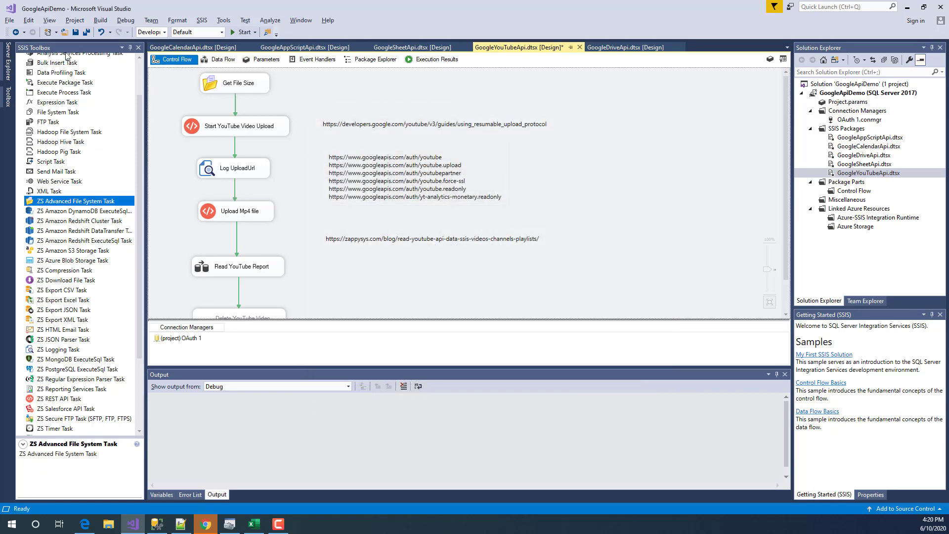
- Save the YouTube package and confirm the ZappySys Demo channel's Your videos page lists no videos
left_click(75, 32)
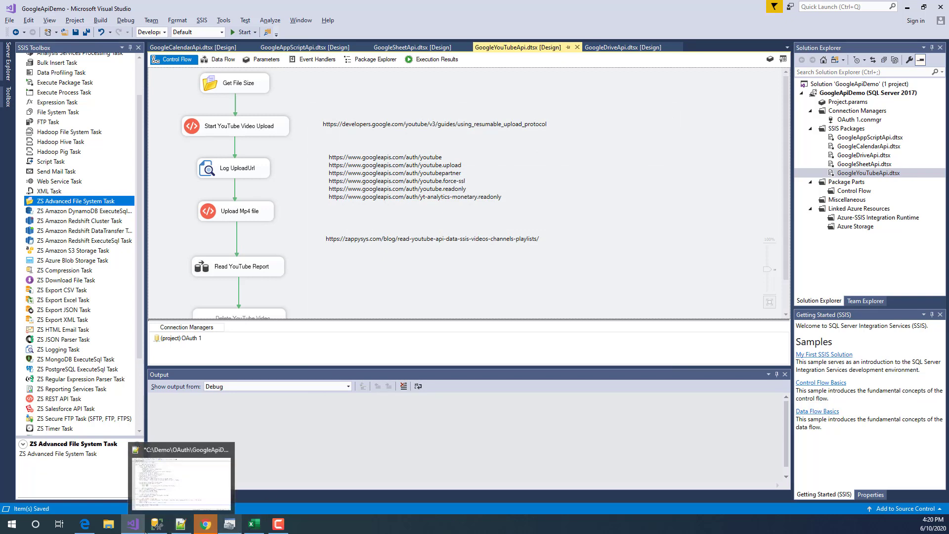
left_click(205, 476)
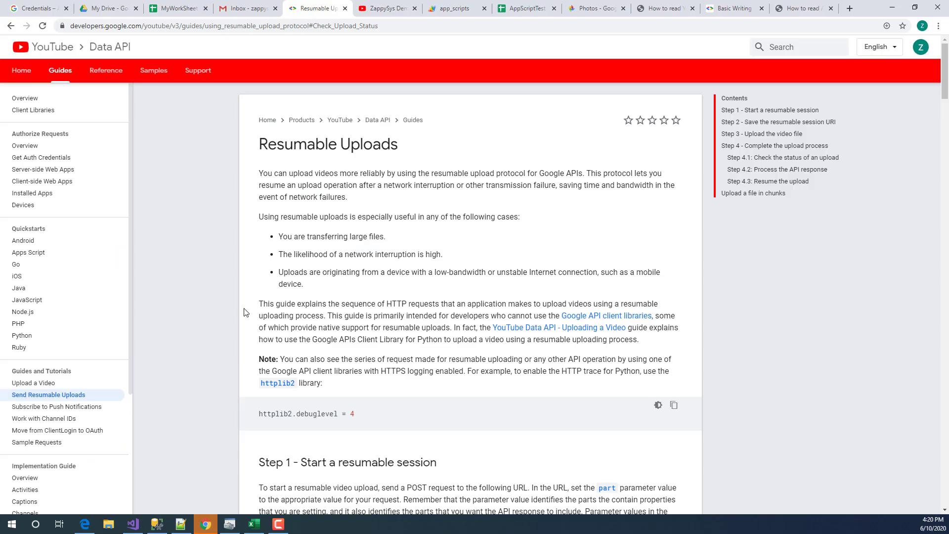
left_click(378, 7)
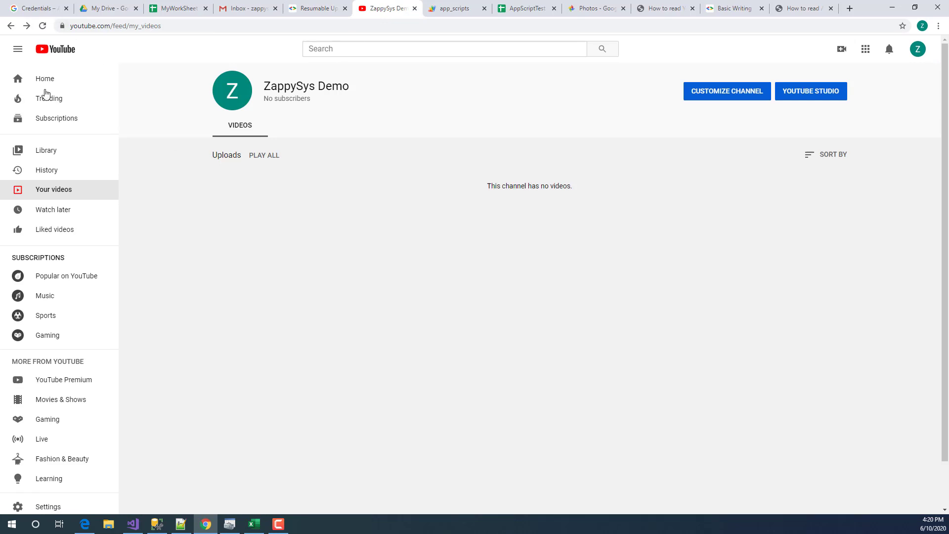
left_click(49, 191)
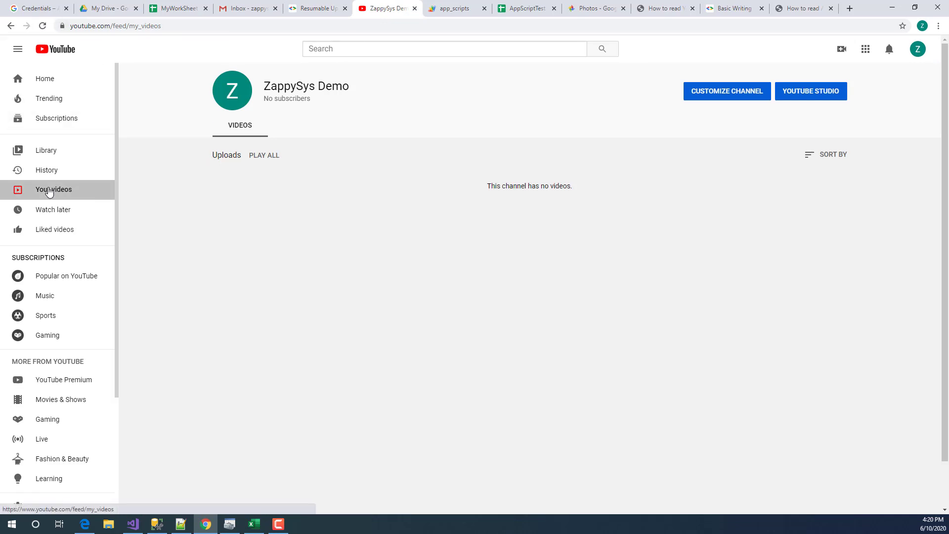
left_click(142, 528)
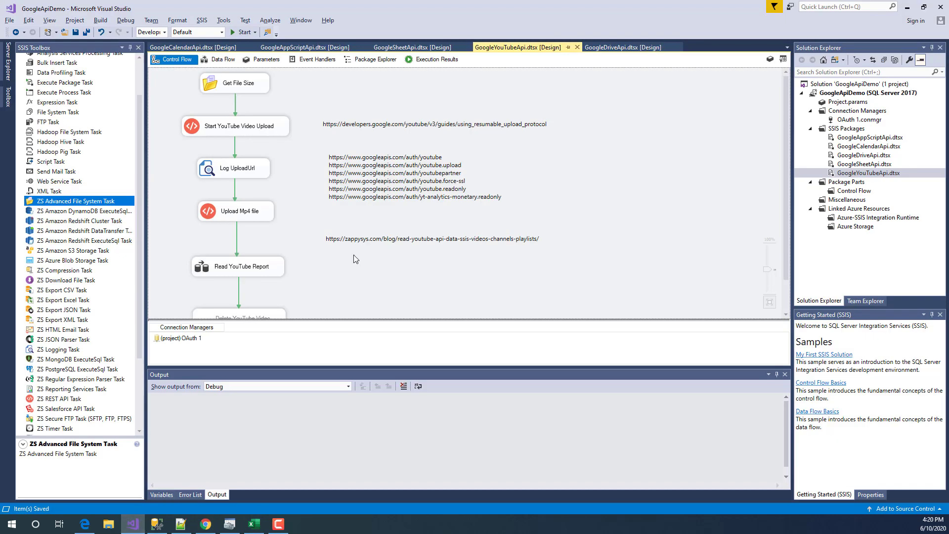
- Run the YouTube package to completion and review the report's data request and loading log entries
left_click(243, 32)
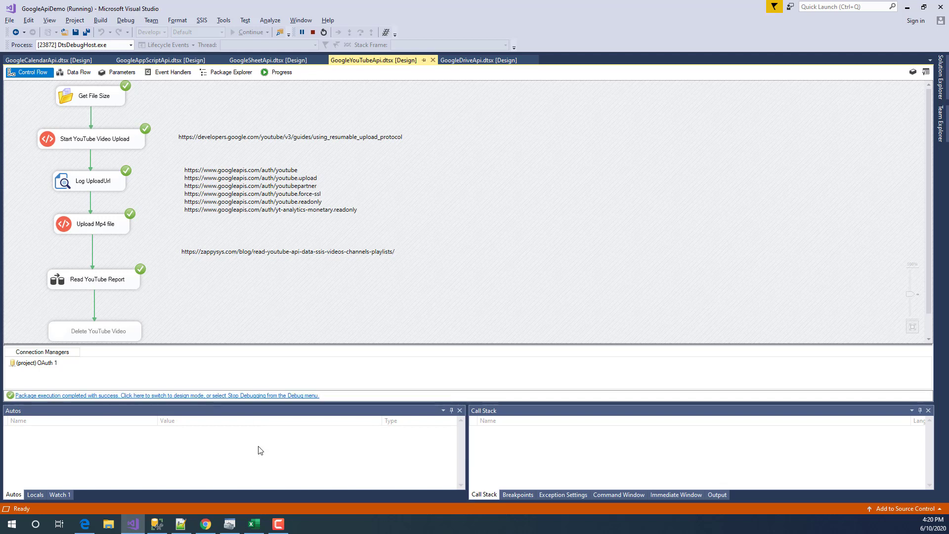
left_click(279, 73)
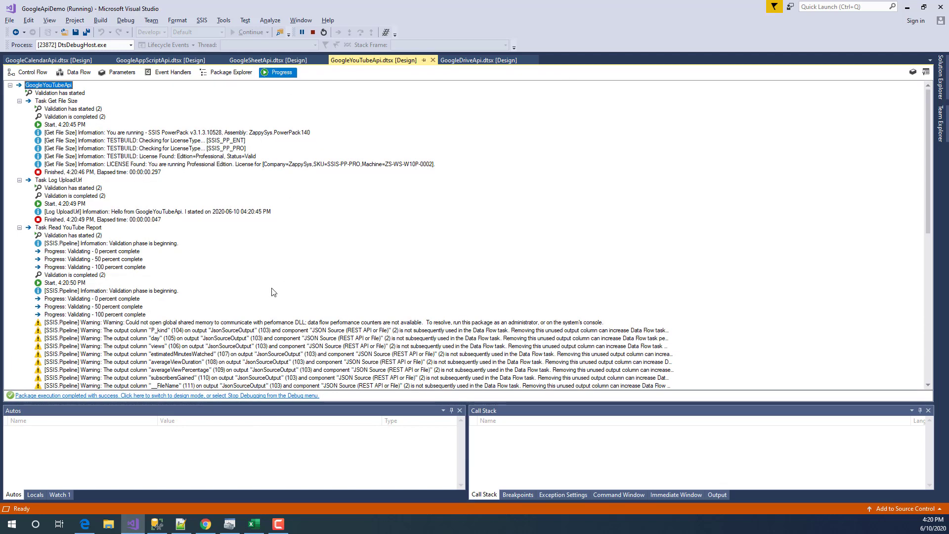
scroll(273, 292, "down", 12)
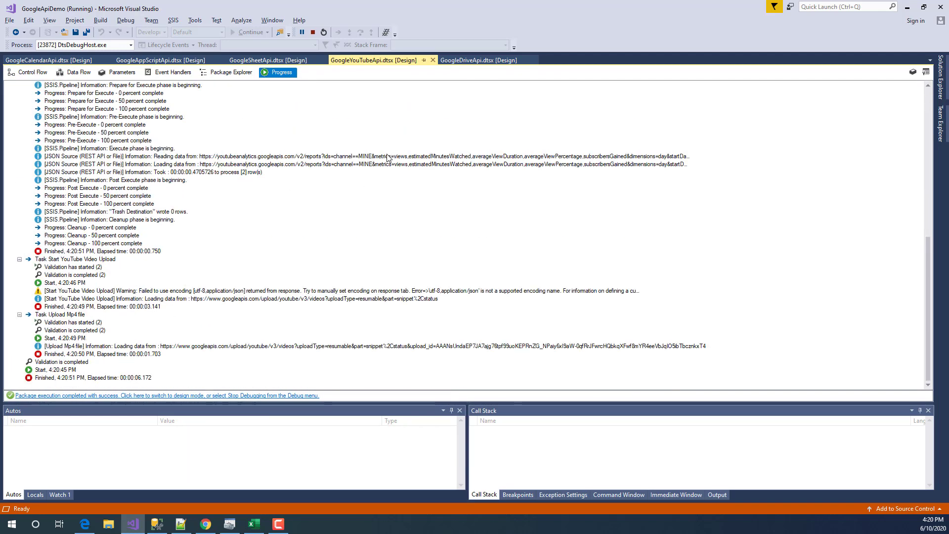
left_click(390, 156)
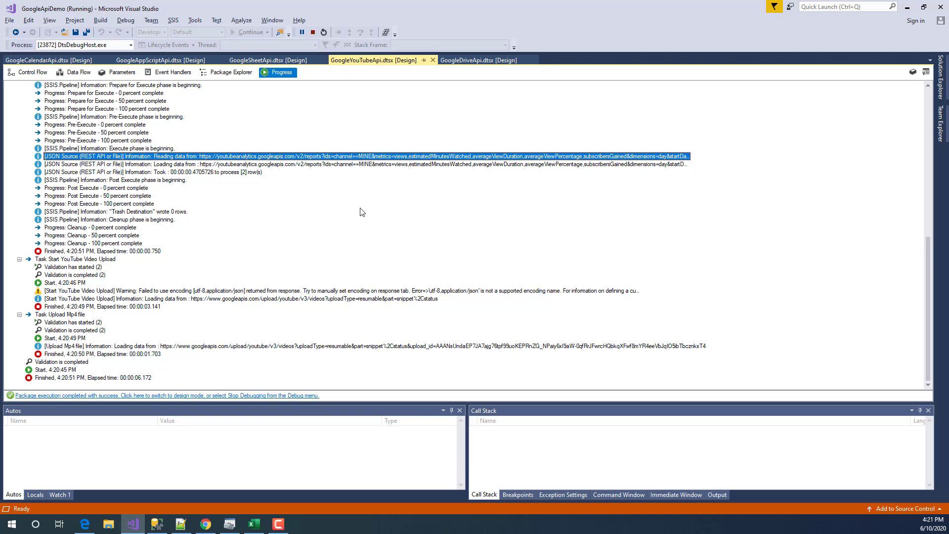
left_click(323, 165)
- Inspect the Upload Mp4 file and upload-session start request entries in the execution log
left_click(331, 346)
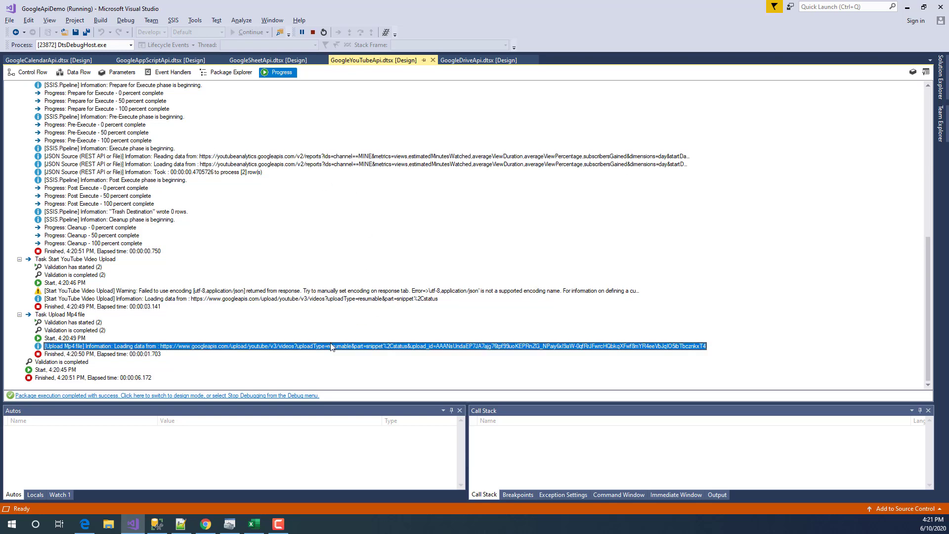
left_click(323, 299)
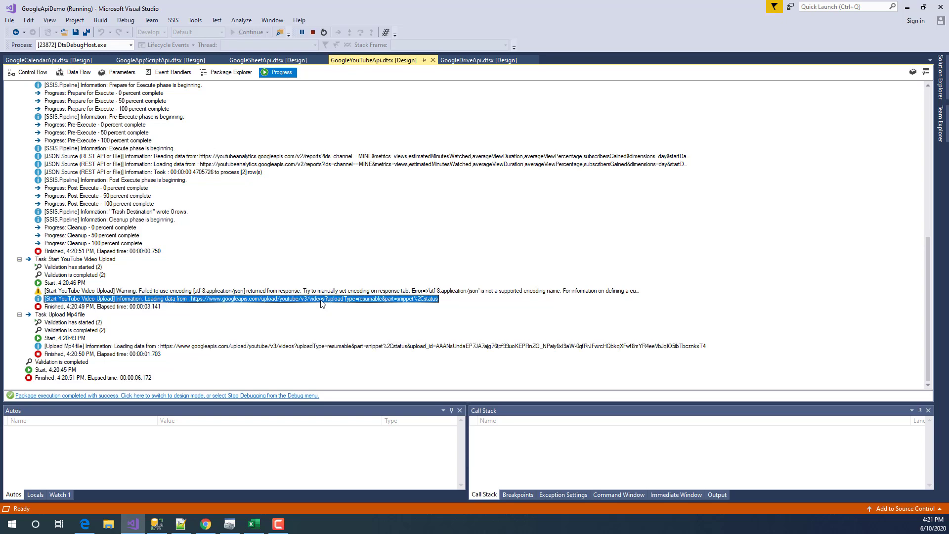
left_click(331, 347)
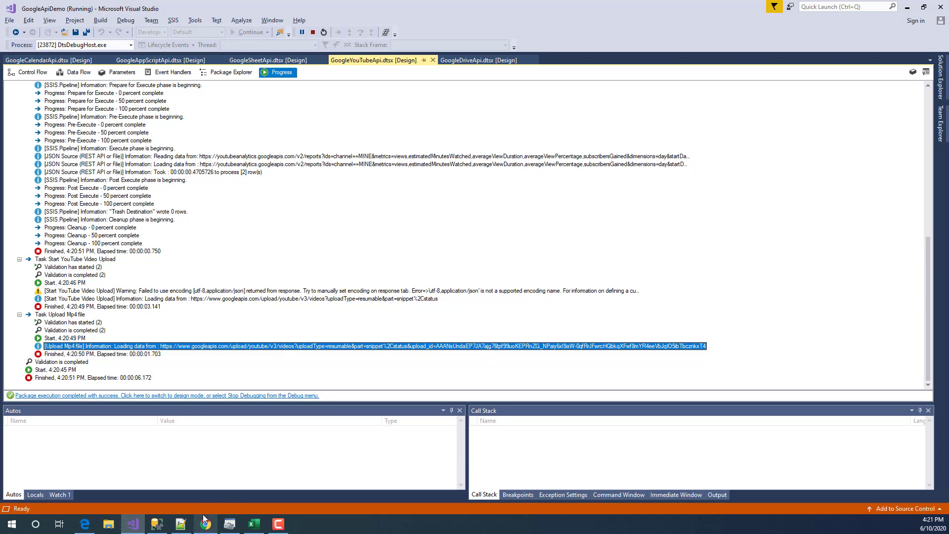
mouse_move(204, 519)
left_click(204, 479)
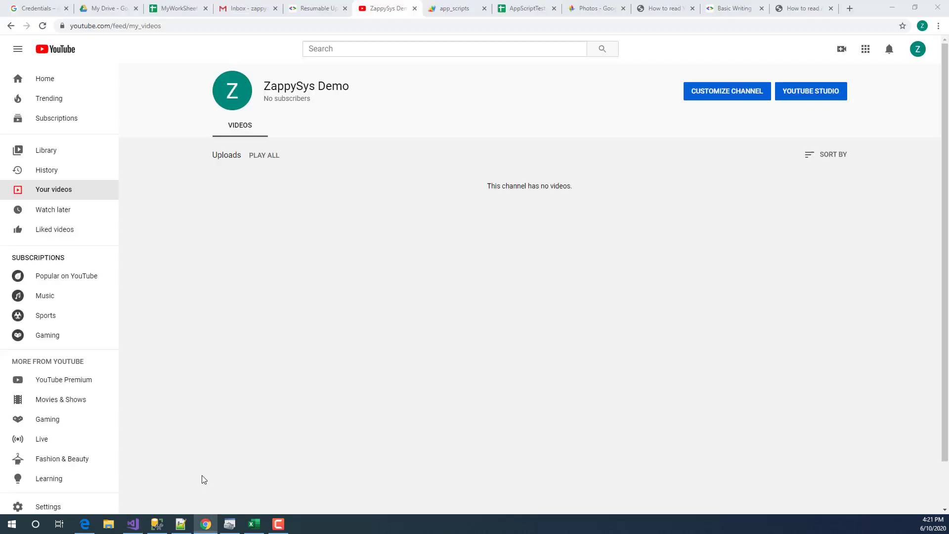
- Refresh Your videos to see the private 'My video title' upload, then return to the package's control flow
left_click(54, 193)
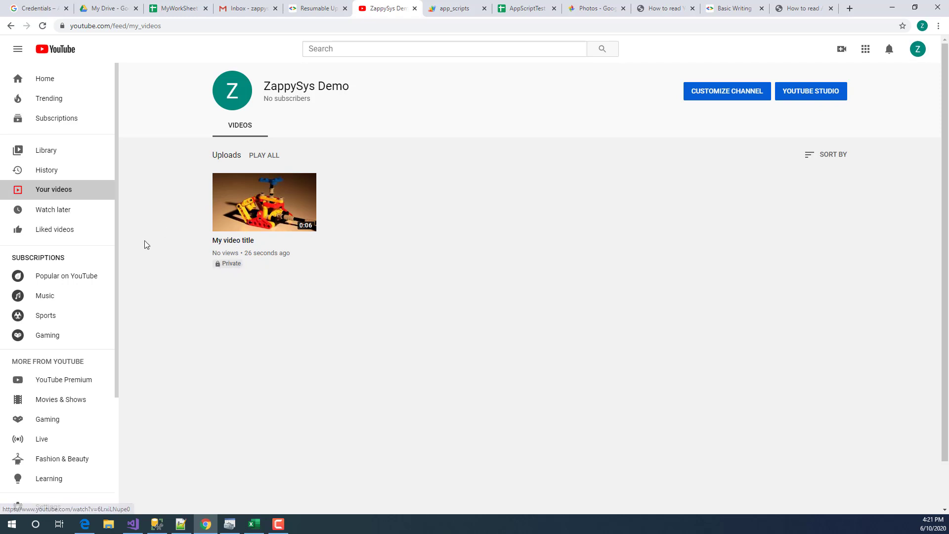
left_click(132, 524)
left_click(49, 73)
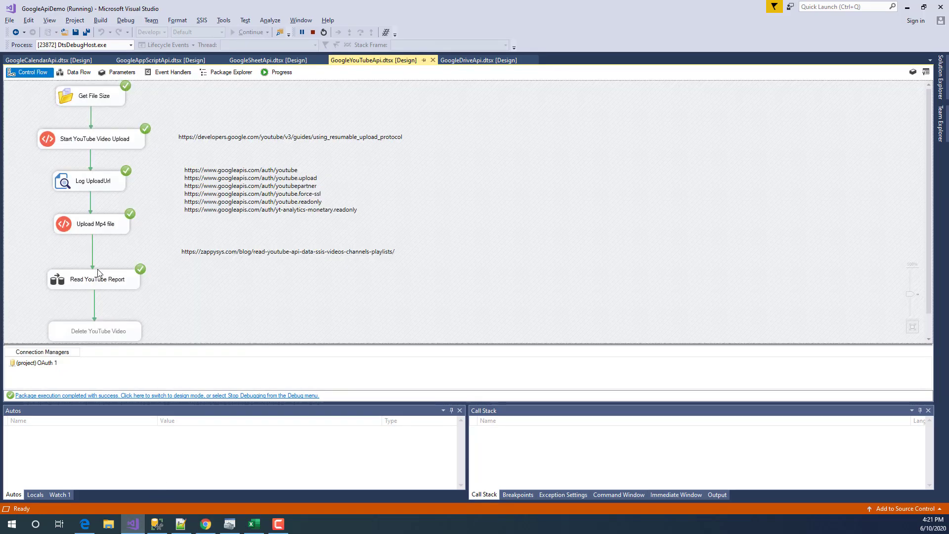
- Stop debugging and open the JSON Source settings in the Read YouTube Report data flow
left_click(98, 272)
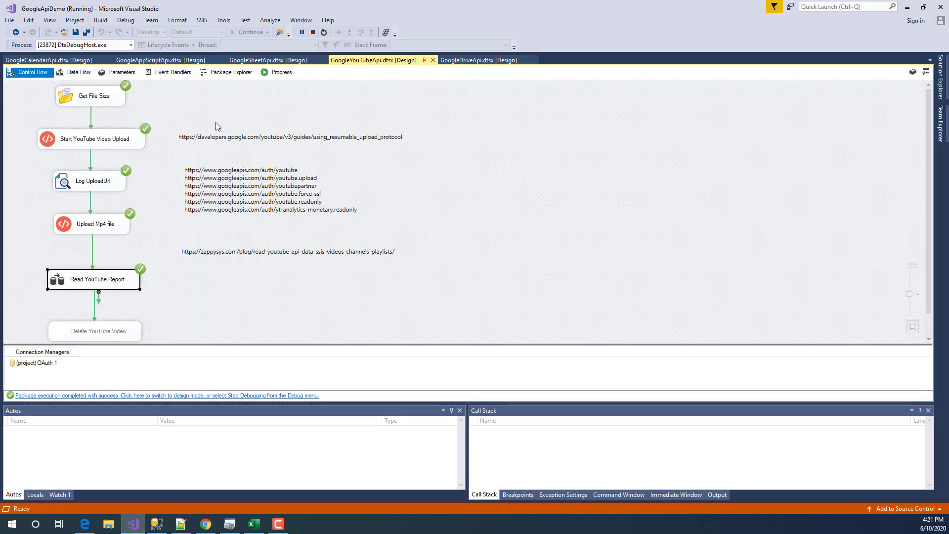
left_click(312, 32)
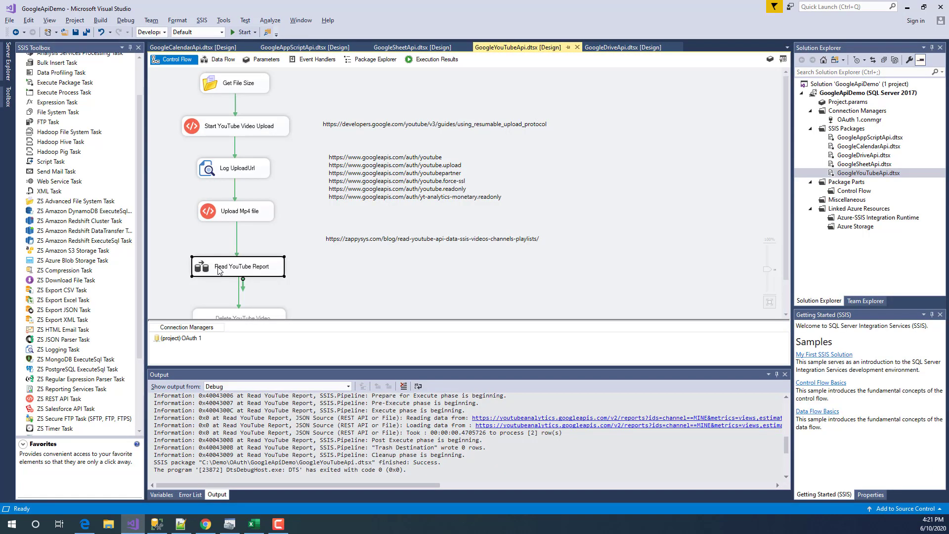
double_click(217, 270)
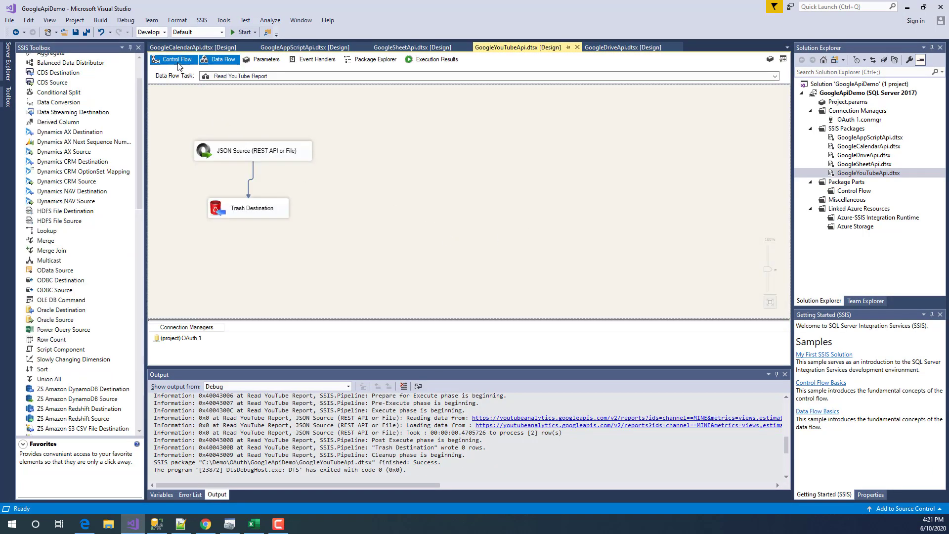
left_click(218, 151)
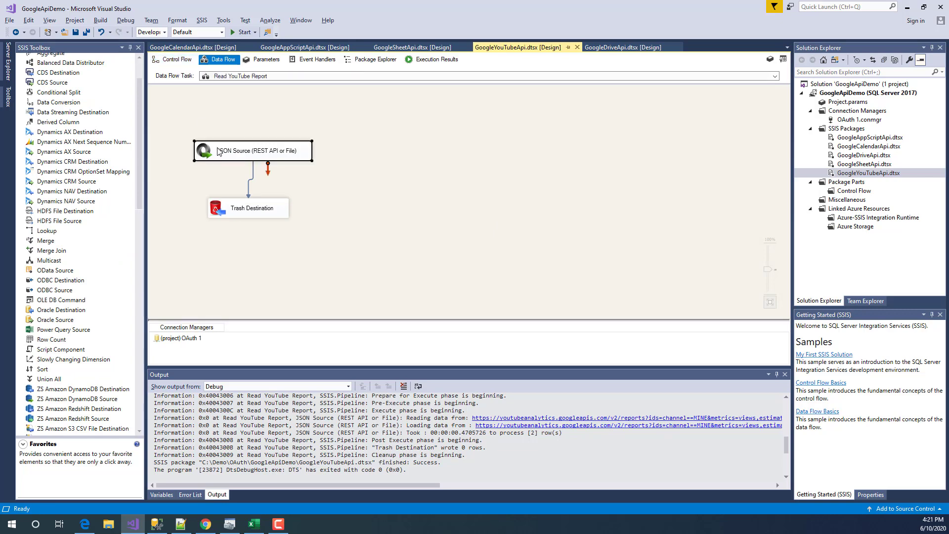
double_click(217, 151)
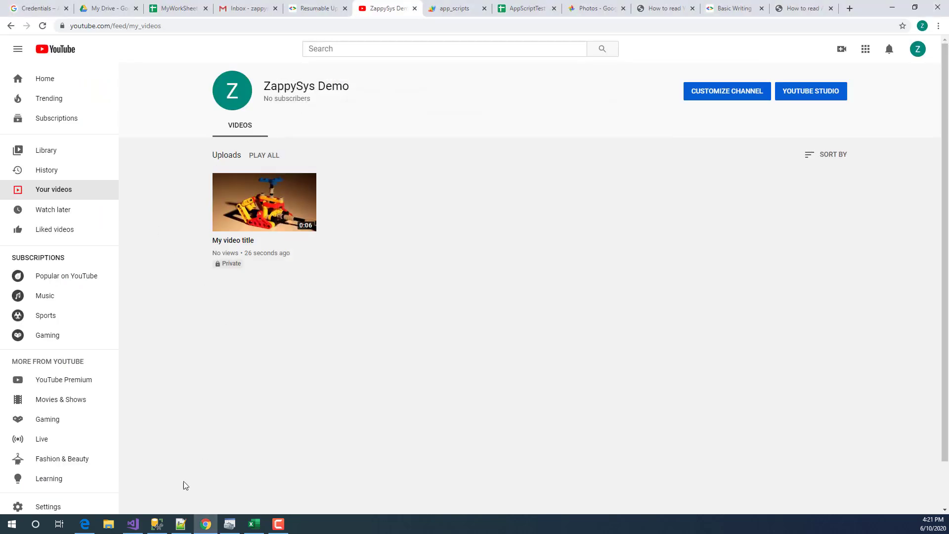
left_click(133, 523)
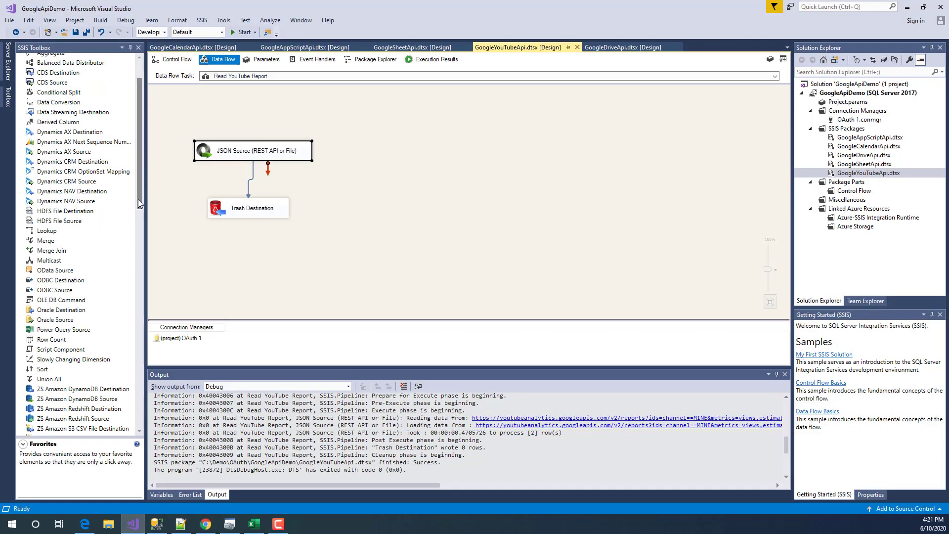
left_click_drag(137, 200, 136, 321)
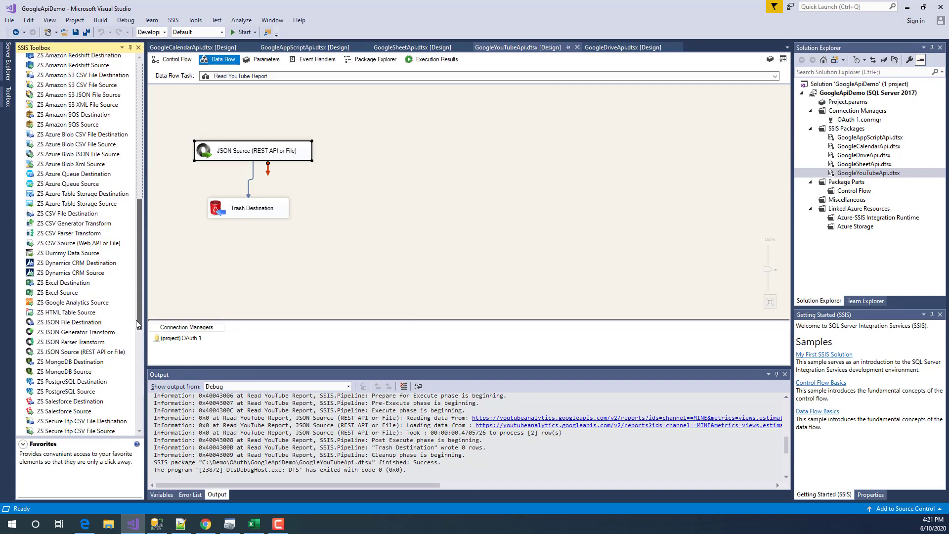
left_click(61, 354)
left_click(184, 281)
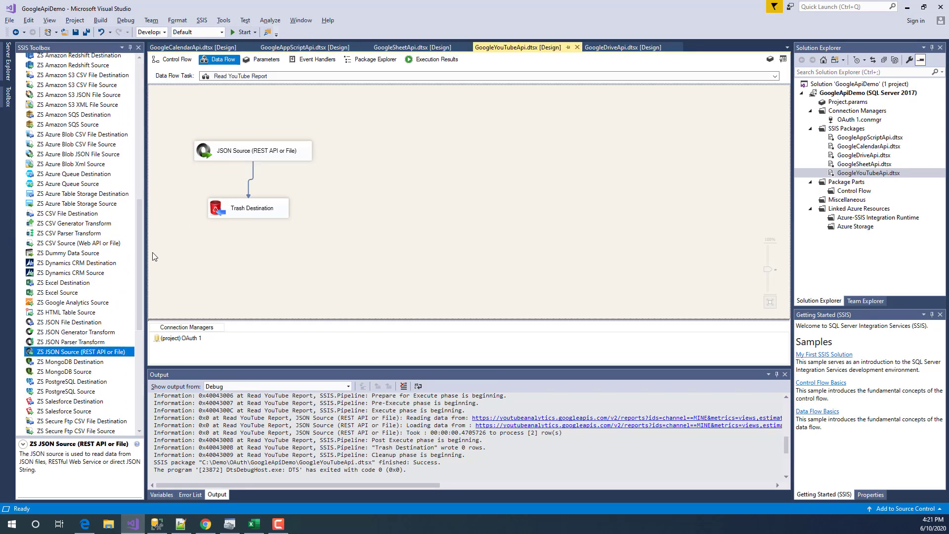
left_click_drag(138, 236, 138, 279)
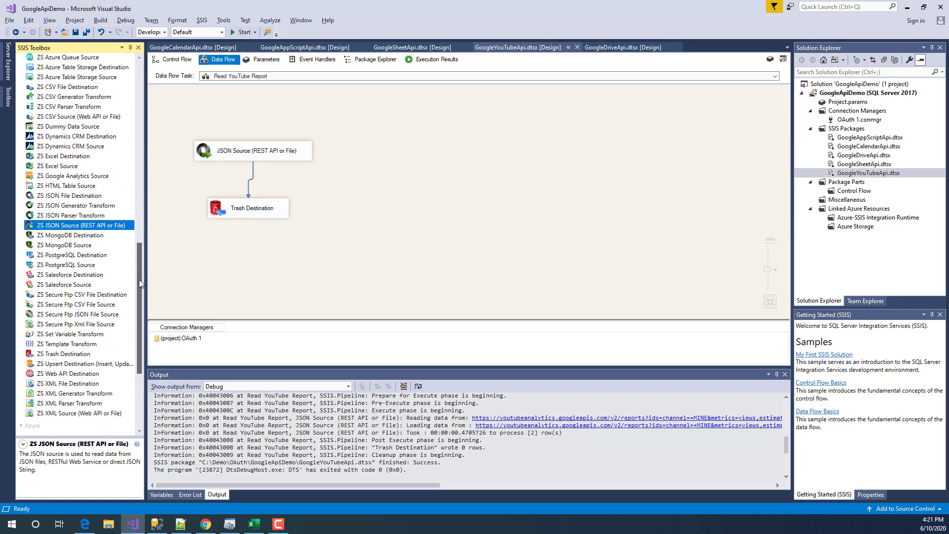
left_click(263, 152)
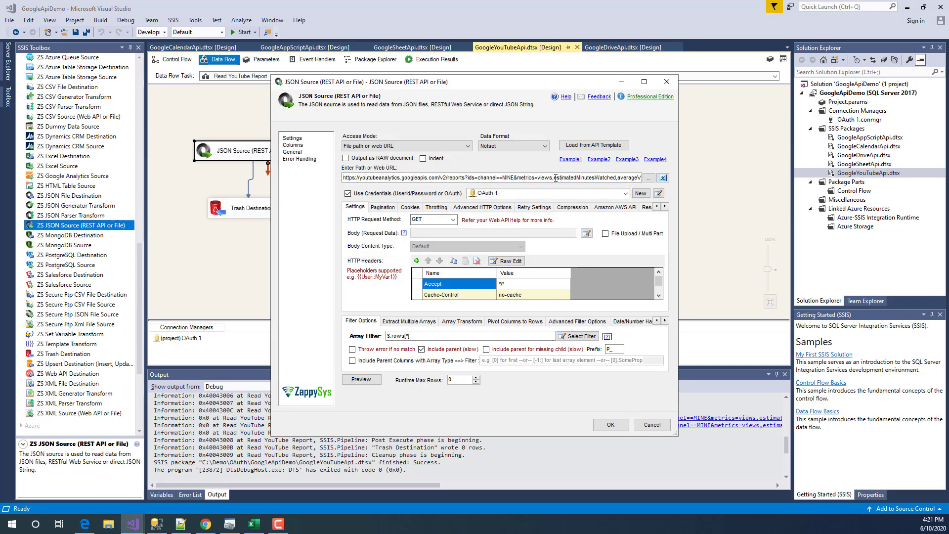
- Open the full YouTube Analytics request URL in a maximized Edit window
left_click(514, 178)
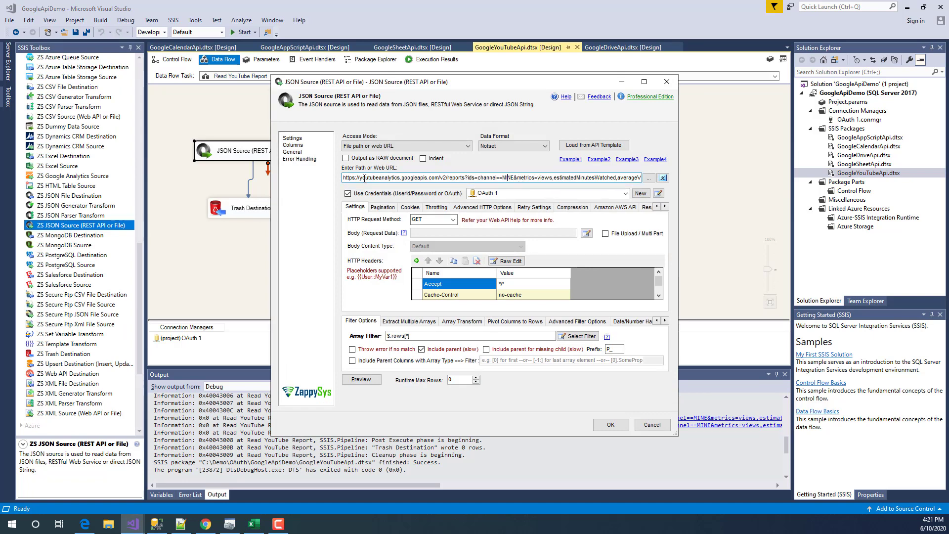
left_click_drag(344, 179, 667, 179)
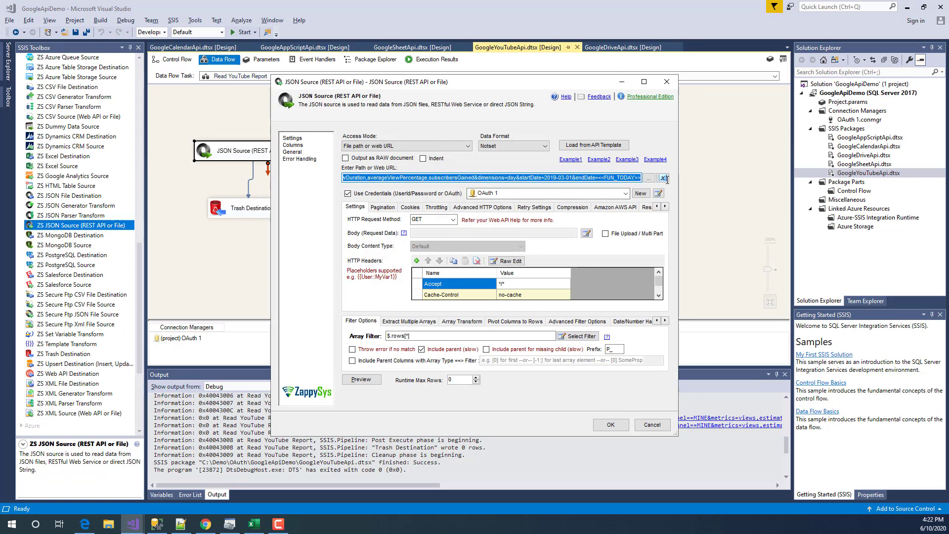
left_click(607, 179)
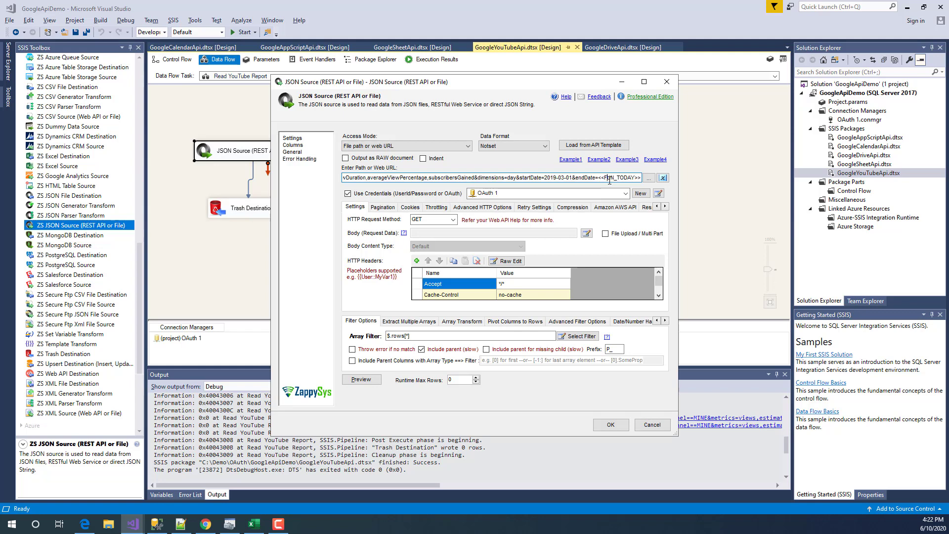
left_click(663, 178)
left_click_drag(651, 430, 248, 158)
double_click(248, 156)
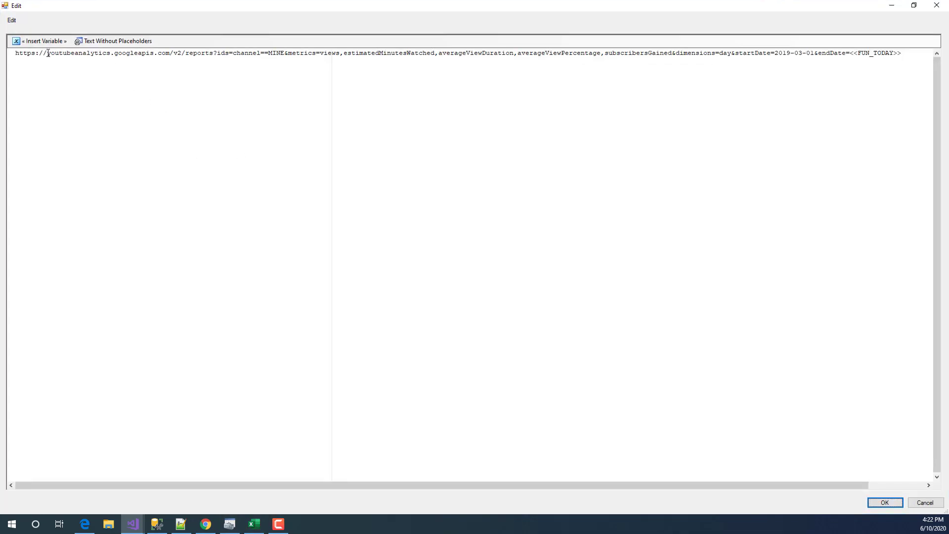
- Highlight the URL's youtubeanalytics host, reports path, ids=channel==MINE and metrics=views parameters
left_click_drag(48, 53, 182, 53)
left_click(222, 54)
left_click_drag(213, 52, 188, 54)
left_click(245, 53)
mouse_move(234, 53)
left_mouse_down()
mouse_move(290, 53)
mouse_move(221, 54)
left_mouse_up()
left_click(288, 53)
left_click(286, 54)
left_click_drag(289, 53, 514, 53)
left_click(361, 53)
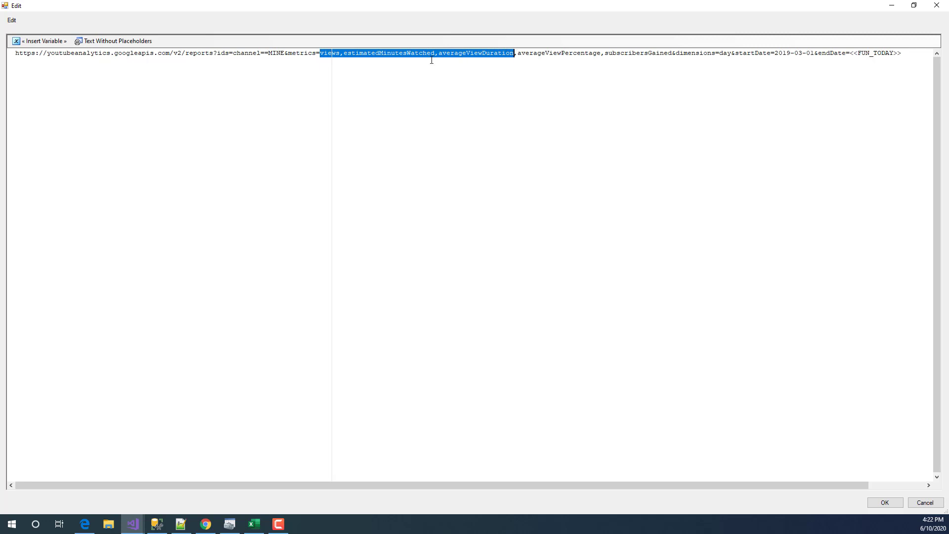
left_click(347, 53)
- Review the metrics (estimatedMinutesWatched, averageViewDuration, averageViewPercentage, subscribersGained), the day dimension and the 2019-03-01 start date
double_click(361, 53)
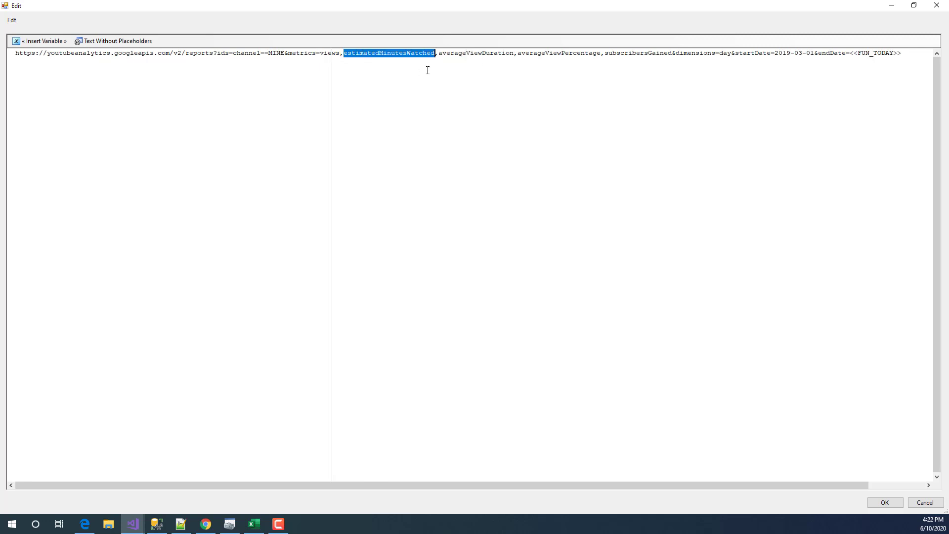
double_click(455, 53)
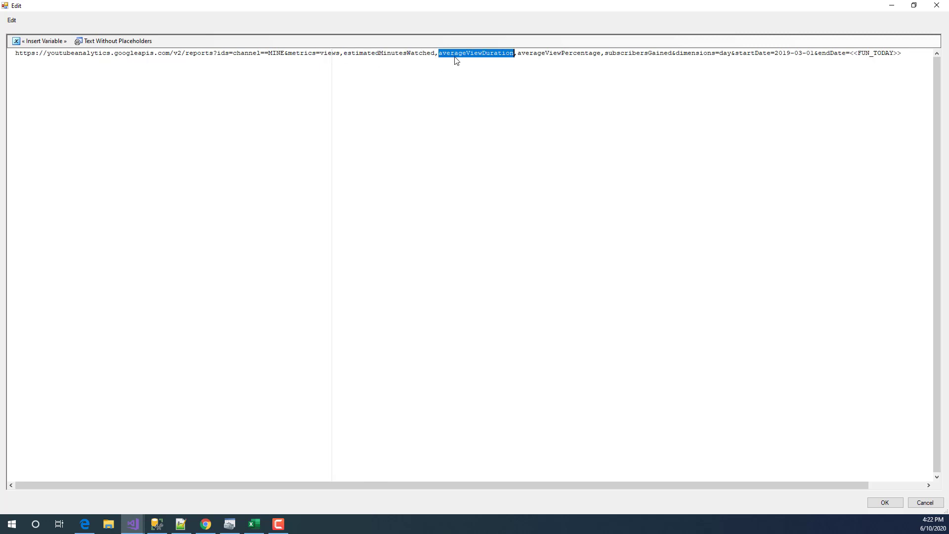
double_click(534, 52)
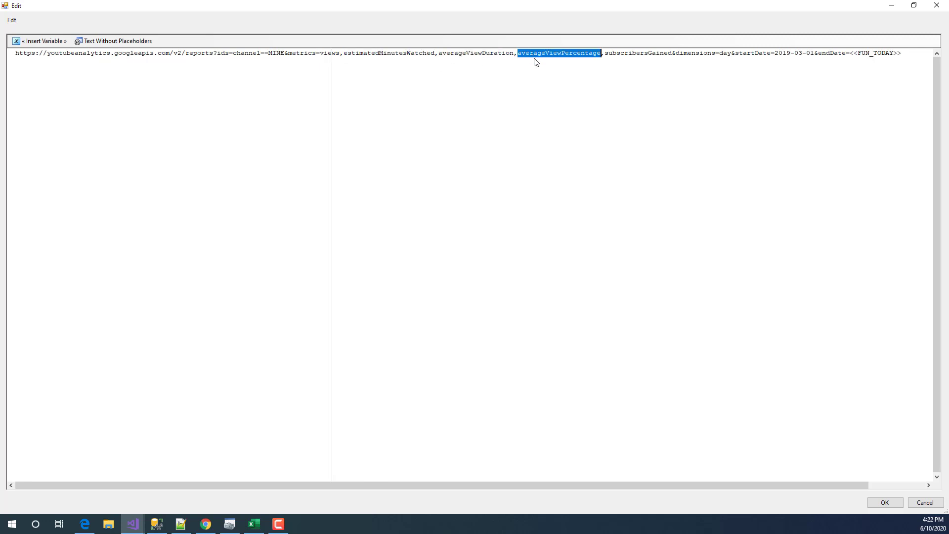
double_click(635, 54)
left_click(711, 54)
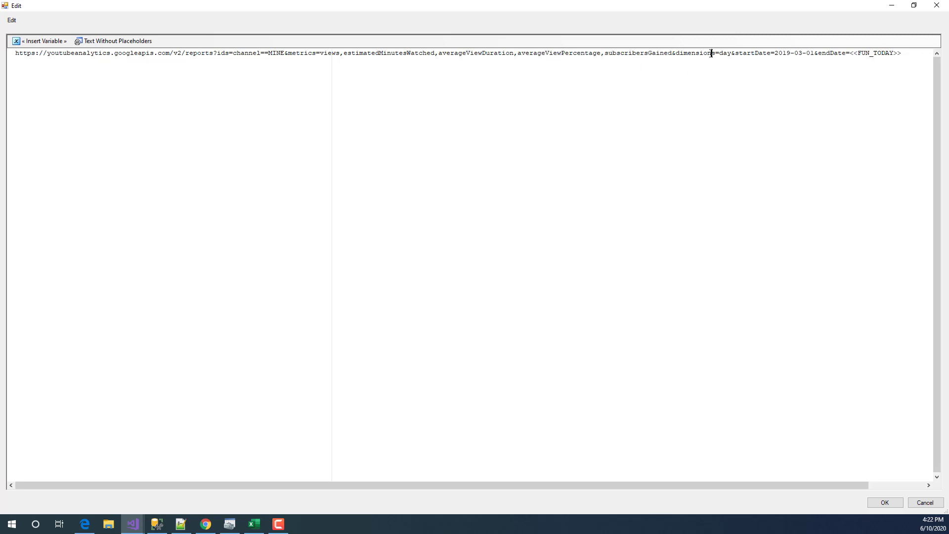
left_click_drag(673, 52, 558, 43)
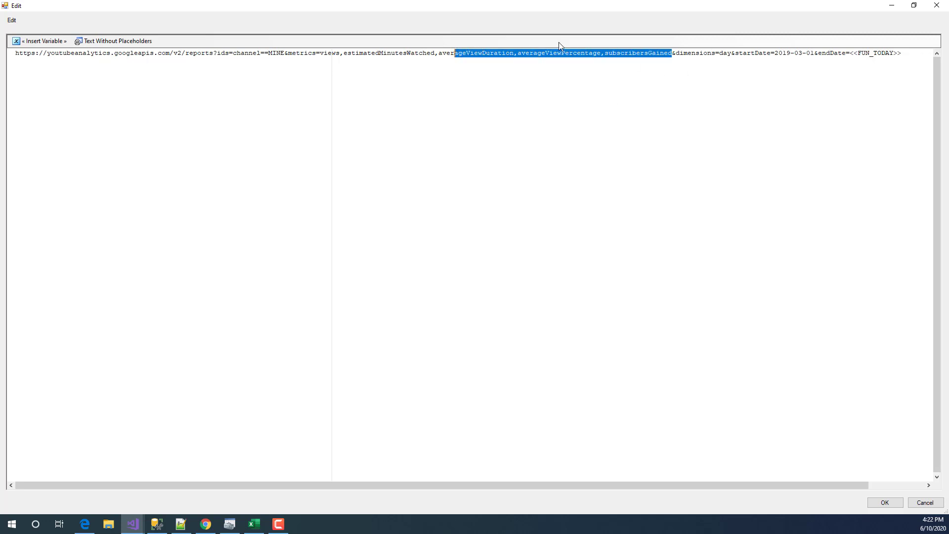
double_click(697, 54)
double_click(724, 53)
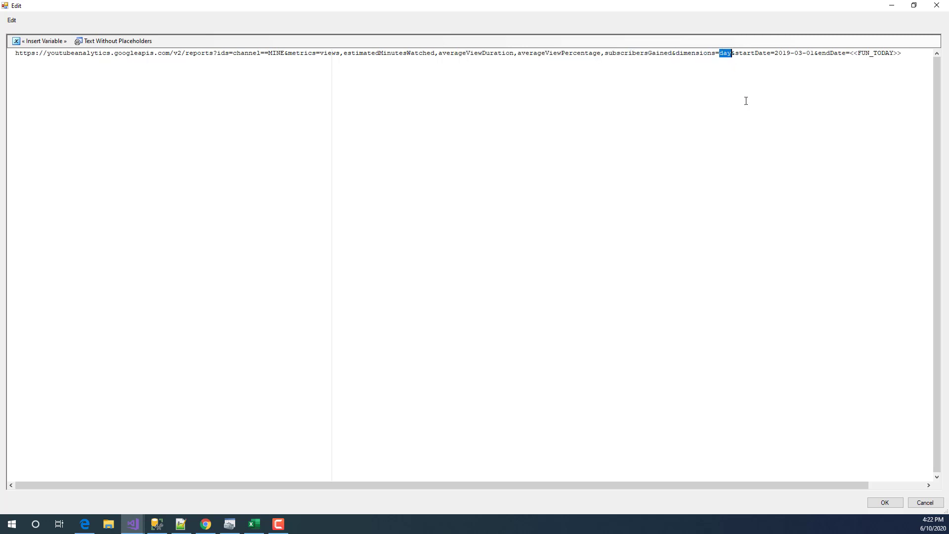
double_click(751, 53)
left_click_drag(774, 53, 905, 56)
left_click(857, 54)
left_click_drag(817, 53, 779, 54)
left_click(854, 53)
- Preview the URL with placeholders resolved to end date 2020-06-10, then close the editor unchanged
left_click(114, 41)
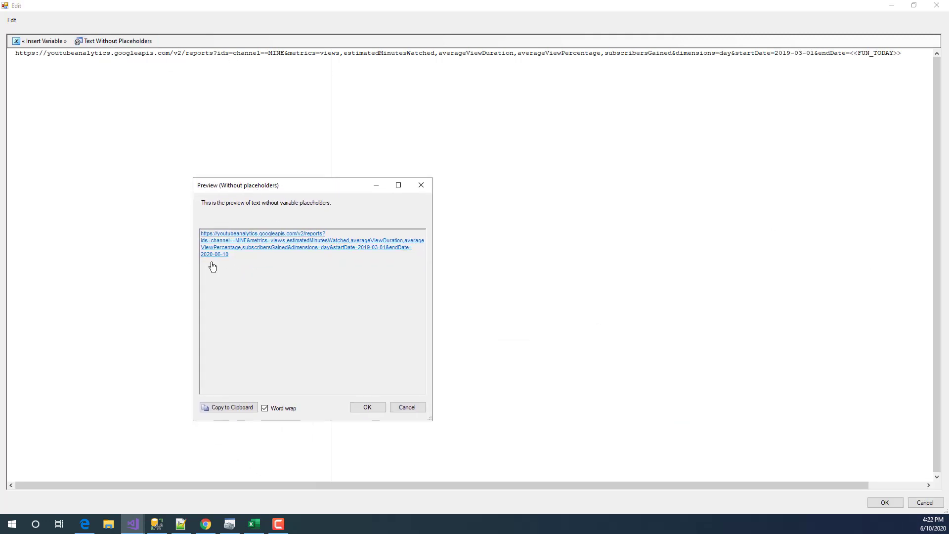
left_click_drag(236, 256, 201, 257)
left_click(418, 407)
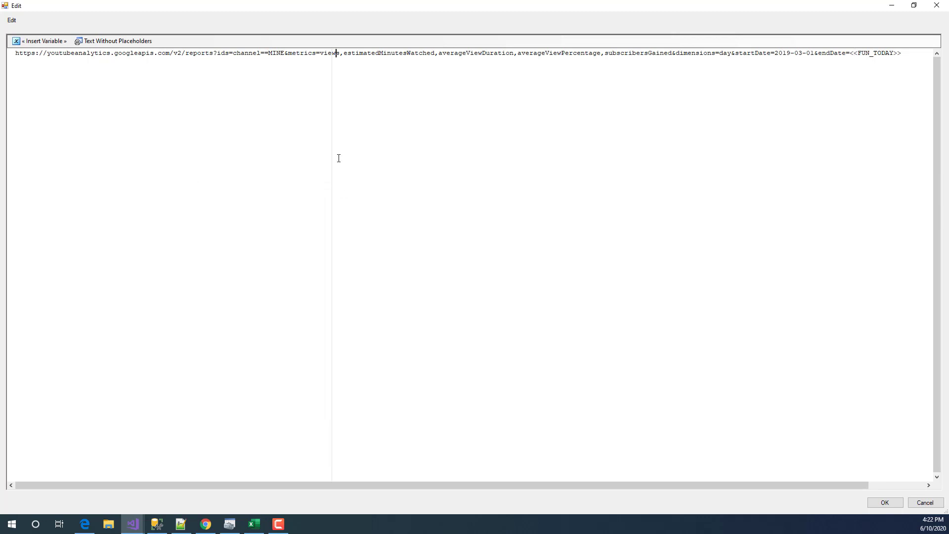
left_click(921, 501)
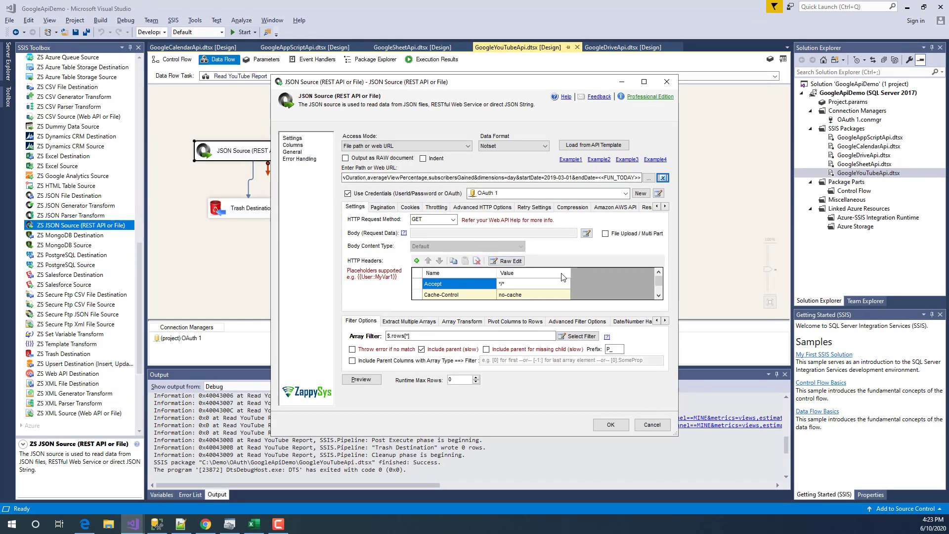
- Keep OAuth 1 as the connection and set the array filter to $.rows[*] from the JSON tree
left_click(543, 193)
left_click(519, 201)
mouse_move(366, 197)
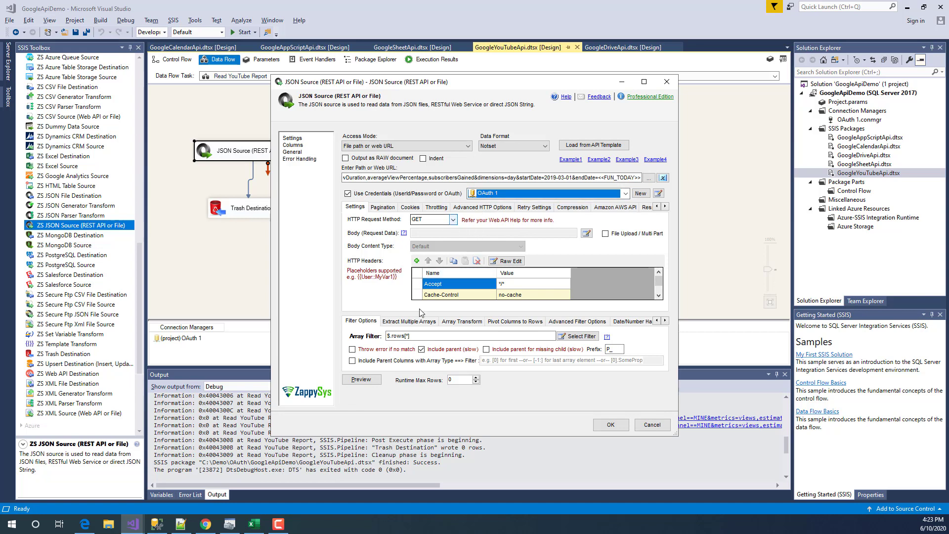
left_click(485, 336)
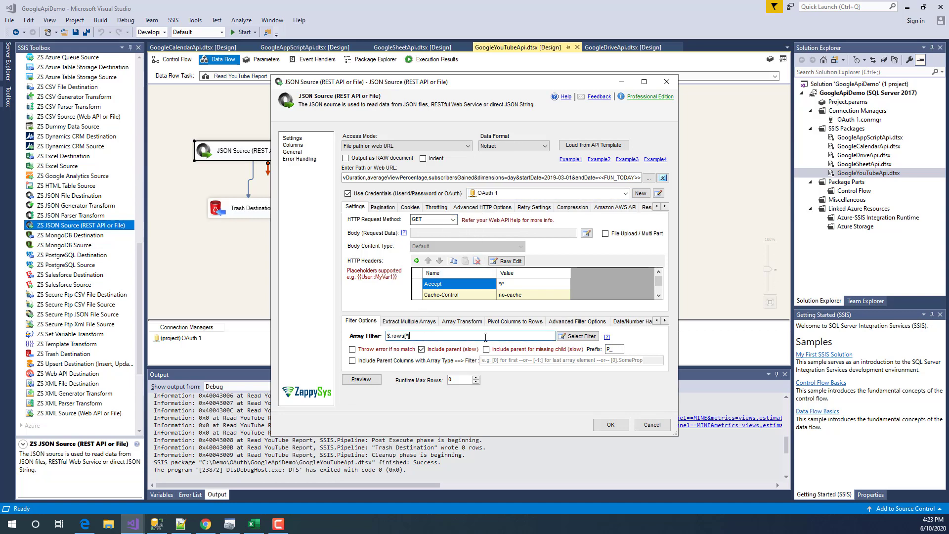
left_click(569, 341)
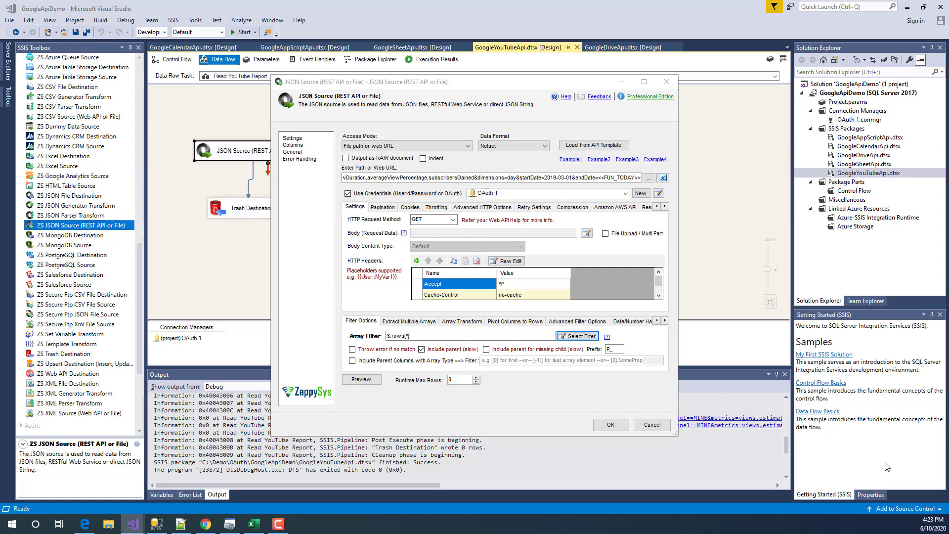
left_click(240, 317)
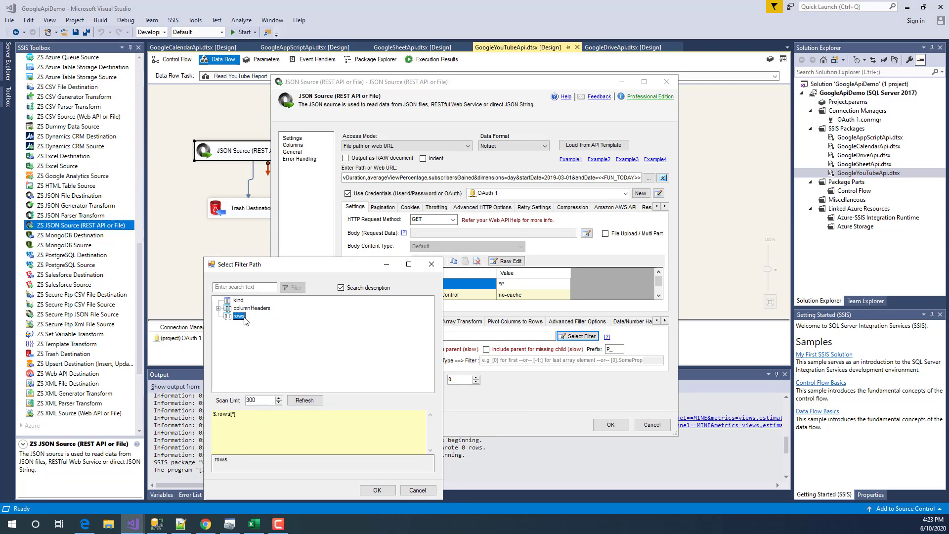
left_click(418, 491)
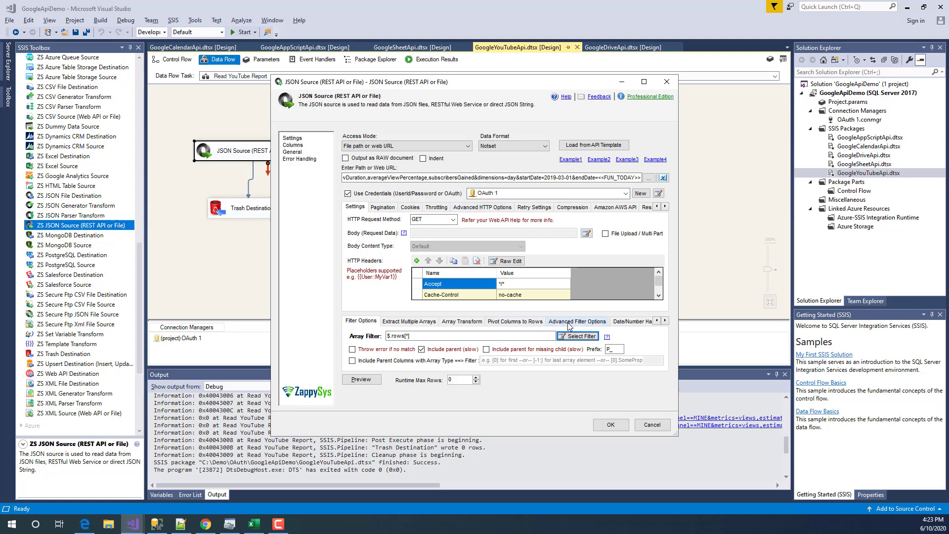
- Keep the simple 2-dimensional array transform, check the columnHeaders name filter path, and preview the data
left_click(461, 321)
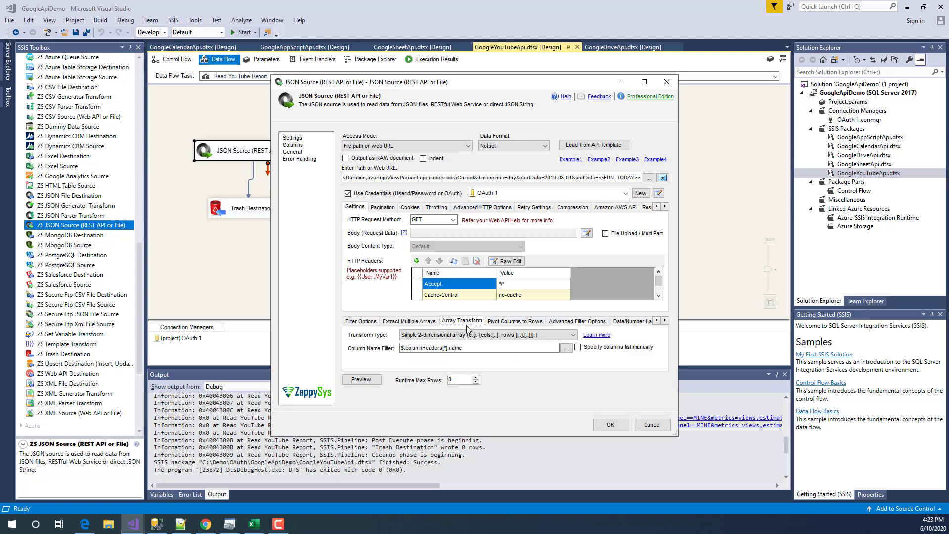
left_click(414, 335)
left_click(415, 346)
left_click(415, 346)
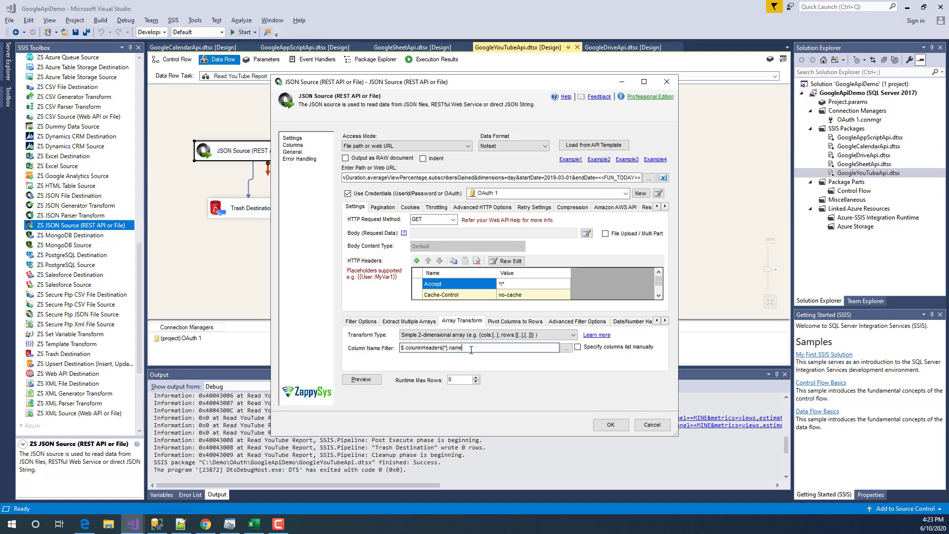
left_click(566, 348)
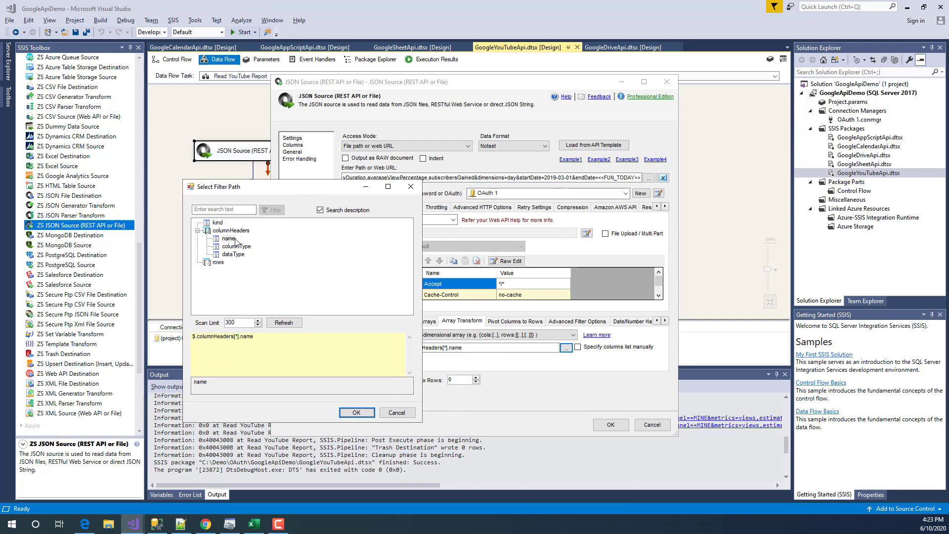
left_click(231, 239)
left_click_drag(253, 337, 173, 337)
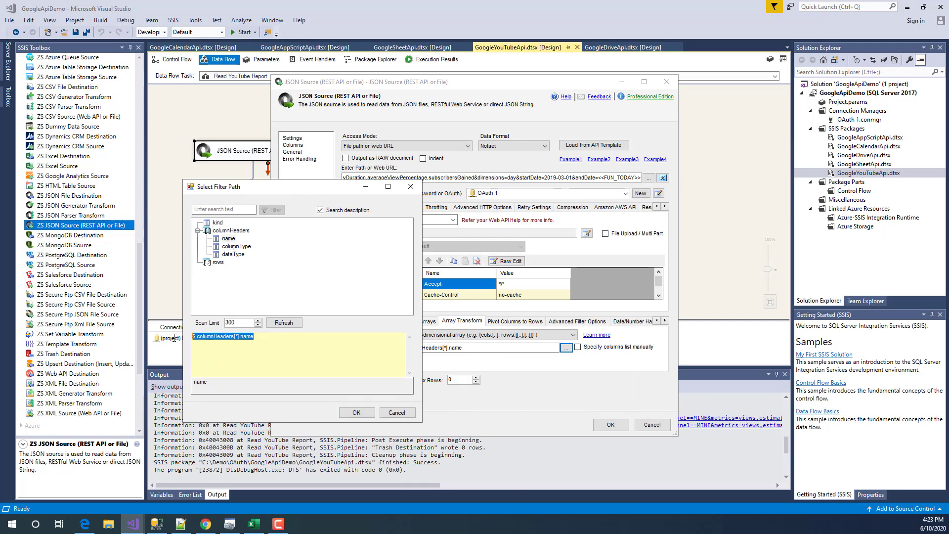
left_click(396, 412)
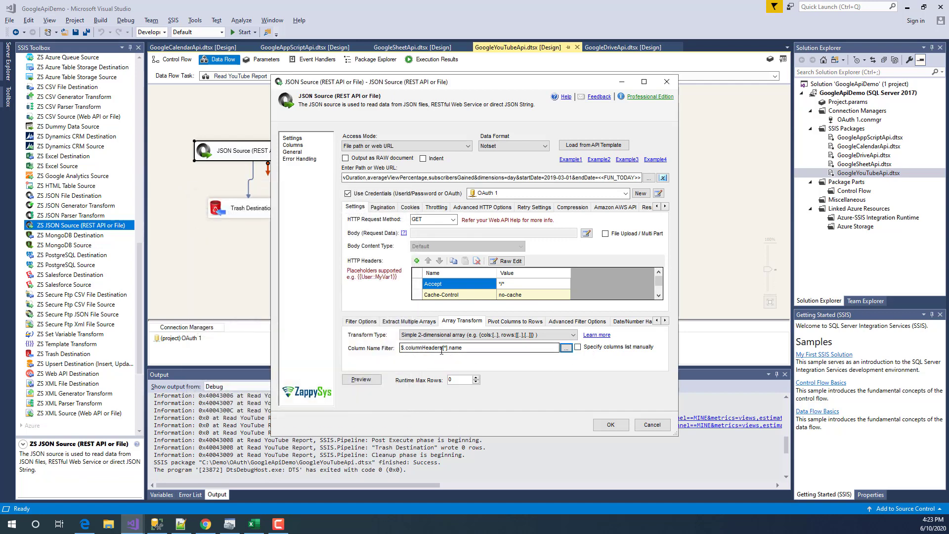
left_click(368, 322)
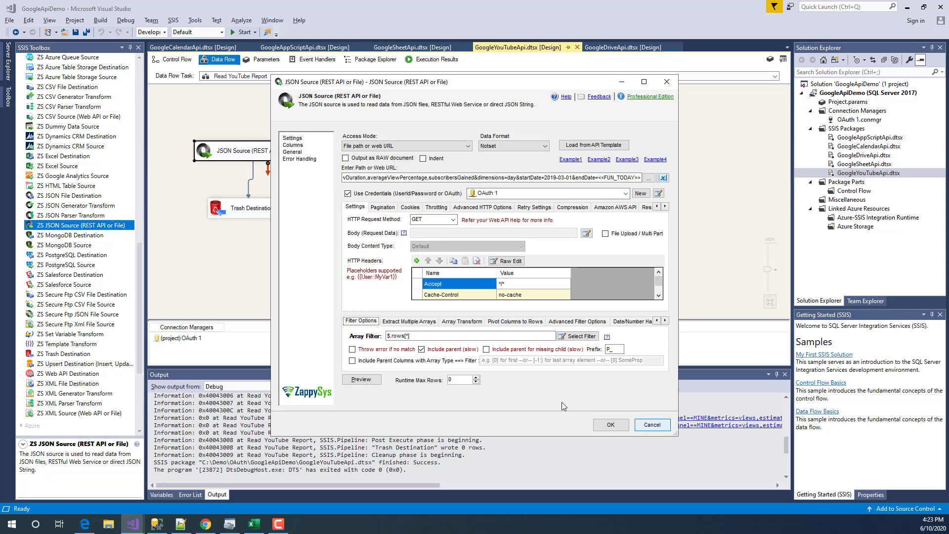
left_click(362, 379)
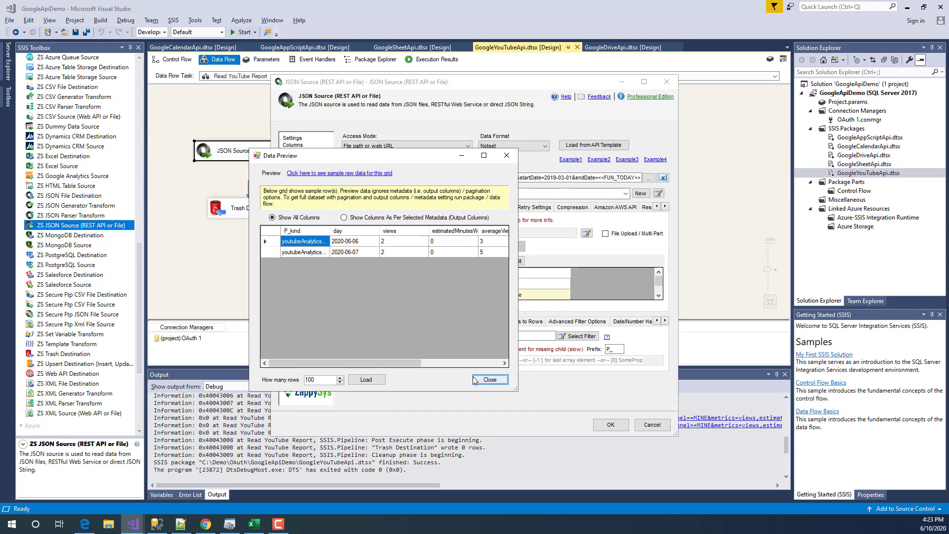
- Review the preview rows for 2020-06-06 and 2020-06-07, each with 2 views, then close the preview
left_click(446, 362)
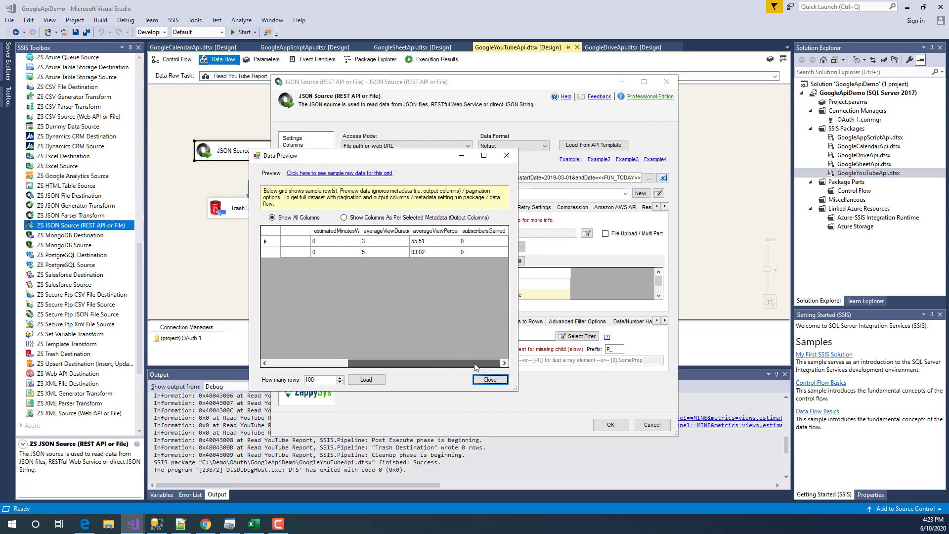
left_click_drag(409, 366, 343, 366)
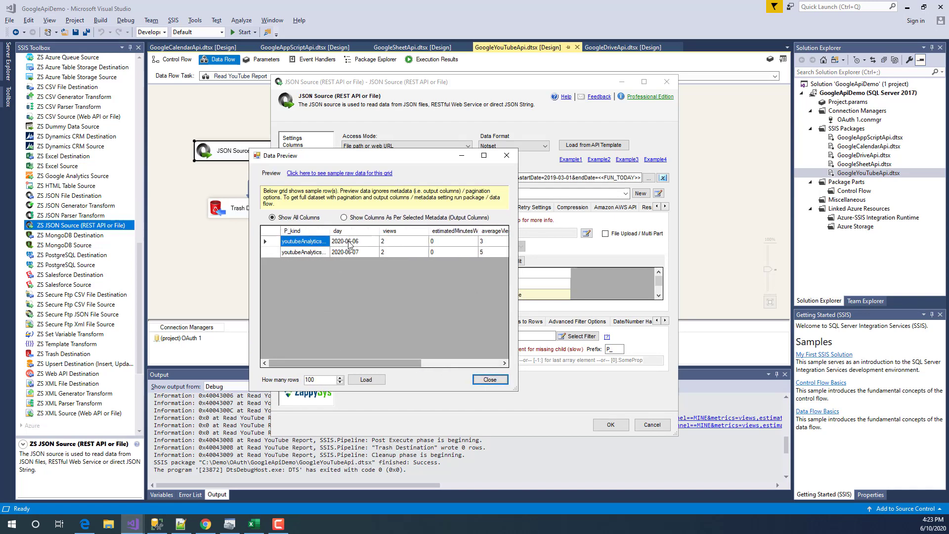
left_click_drag(349, 242, 351, 253)
left_click_drag(451, 261, 531, 262)
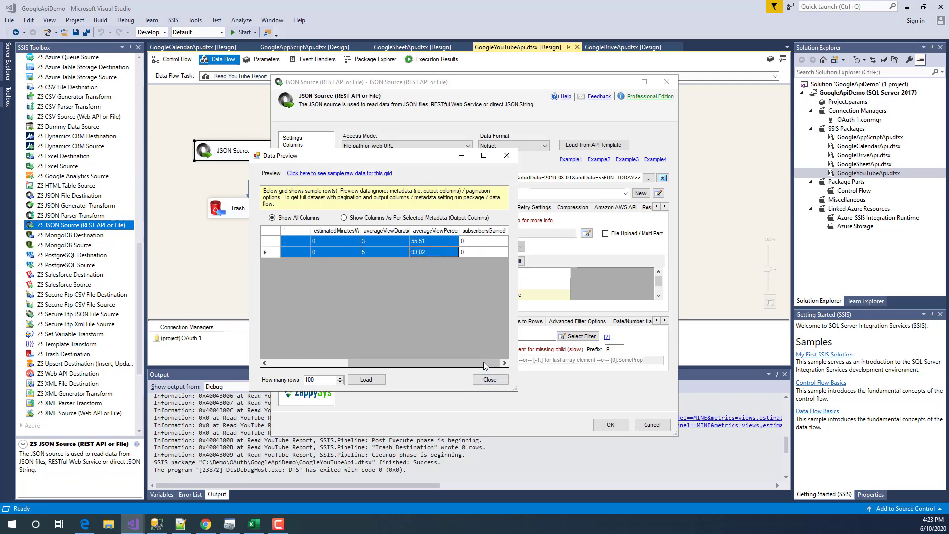
left_click(488, 385)
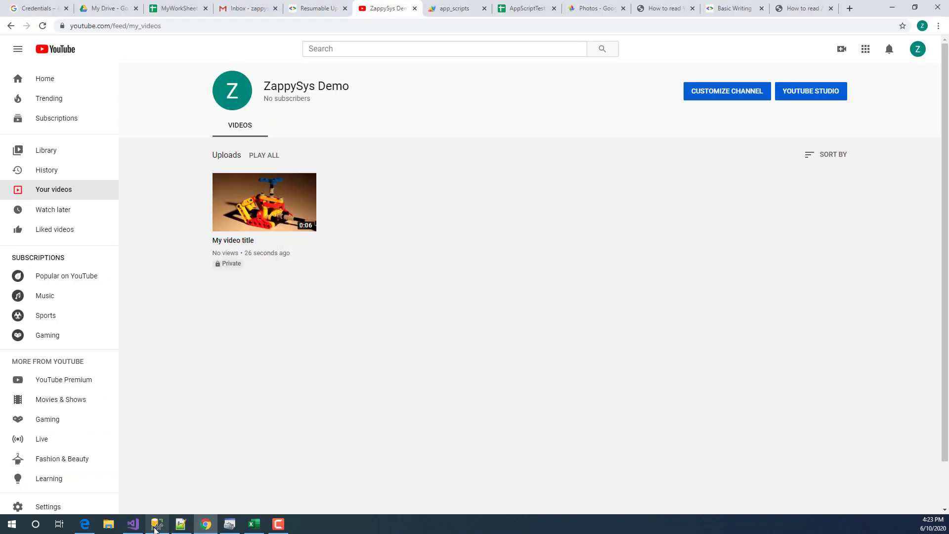
left_click(133, 524)
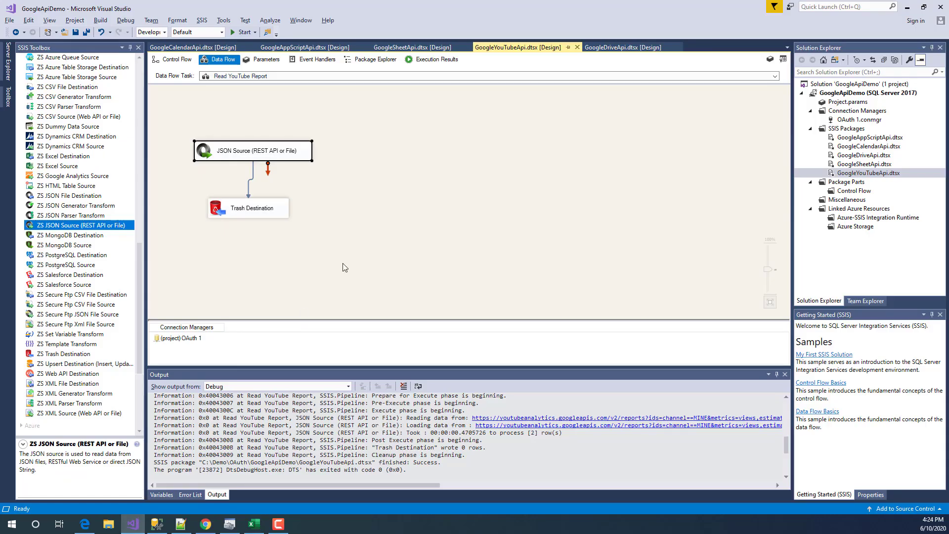
- Enable the Delete YouTube Video task from its right-click menu on the control flow
left_click(244, 150)
left_click(177, 60)
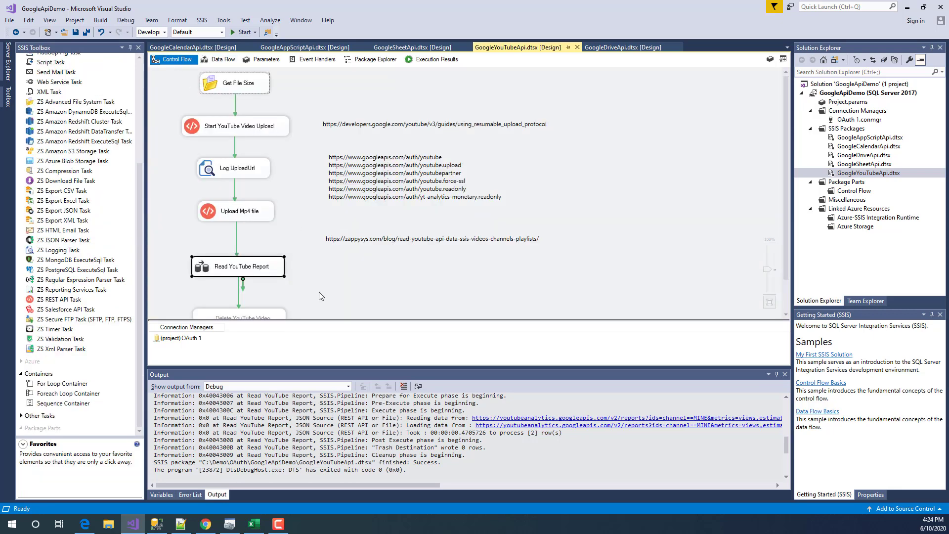
scroll(320, 302, "down", 1)
left_click(245, 286)
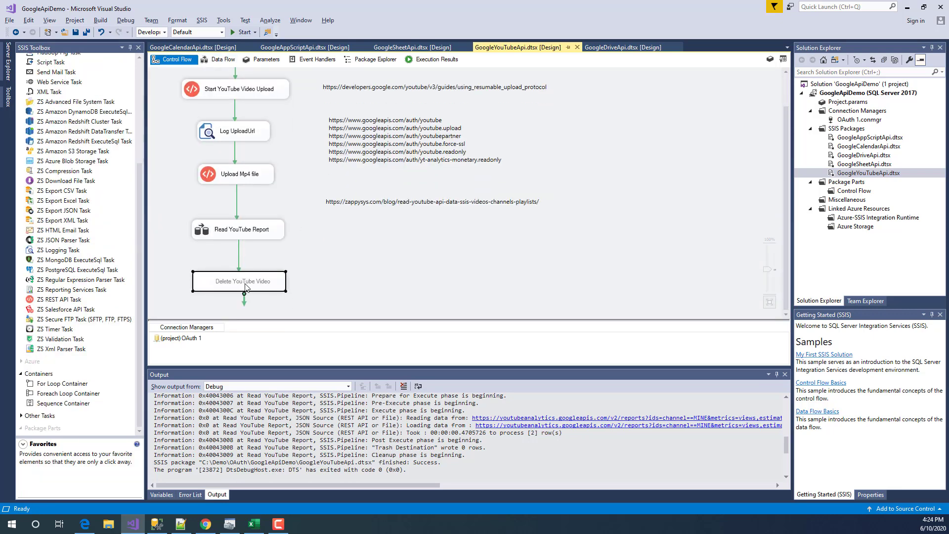
right_click(246, 286)
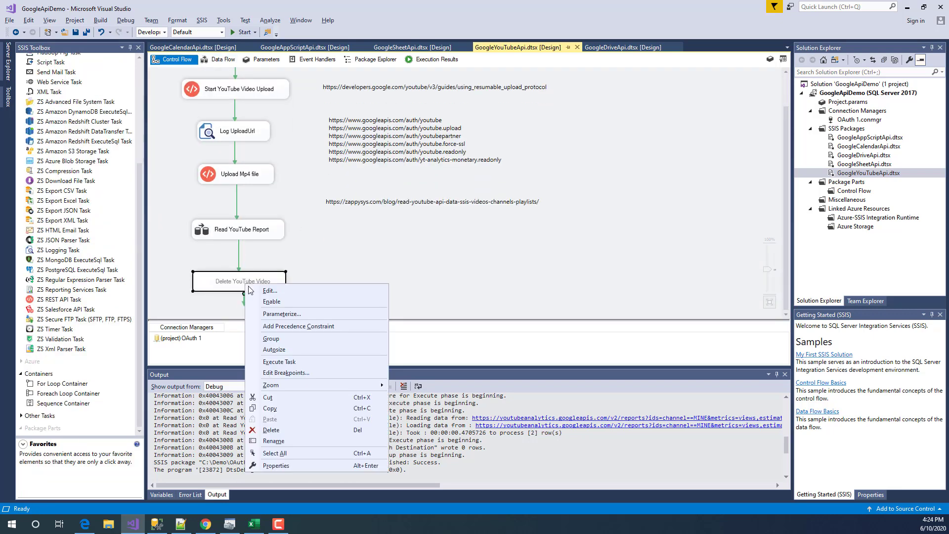
left_click(271, 302)
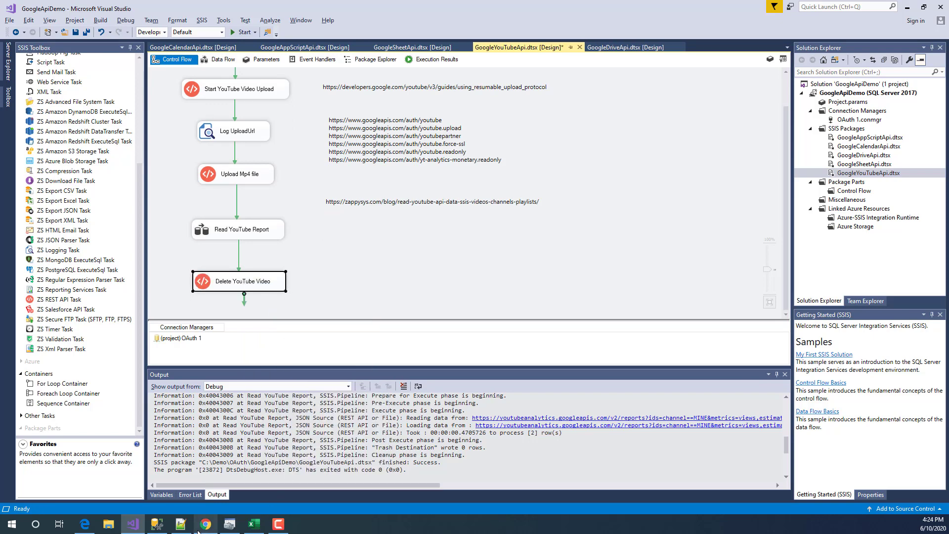
mouse_move(199, 531)
left_click(209, 483)
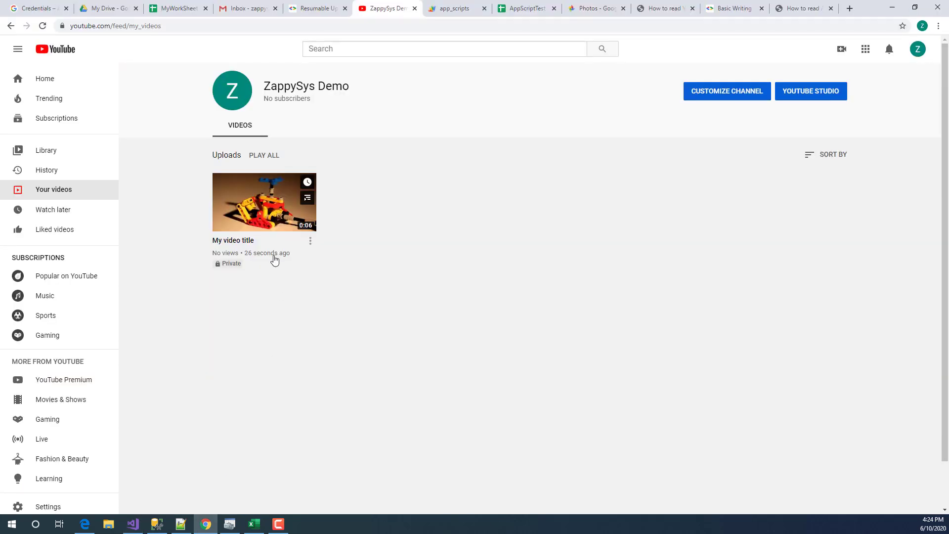
- Copy the 'My video title' video ID from its watch page address, then go back to Visual Studio
left_click(267, 209)
double_click(168, 26)
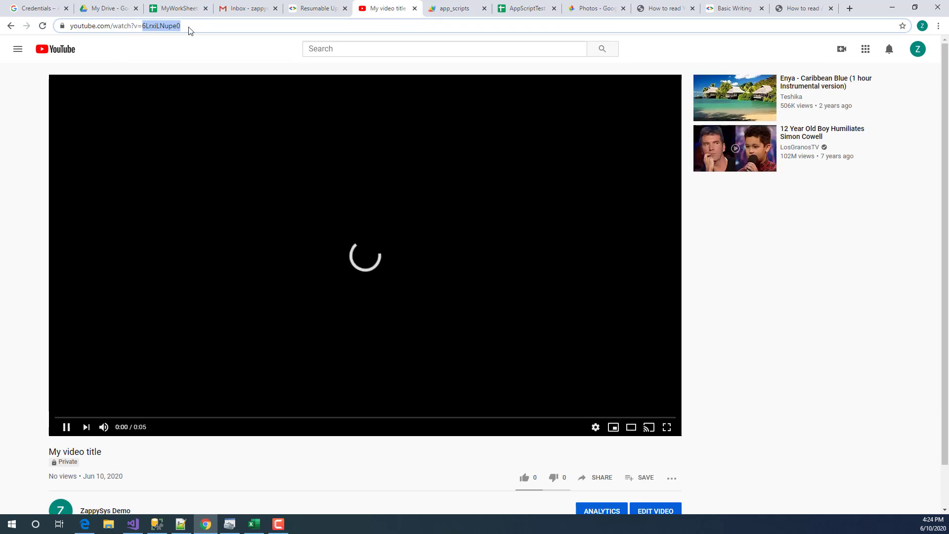
right_click(196, 28)
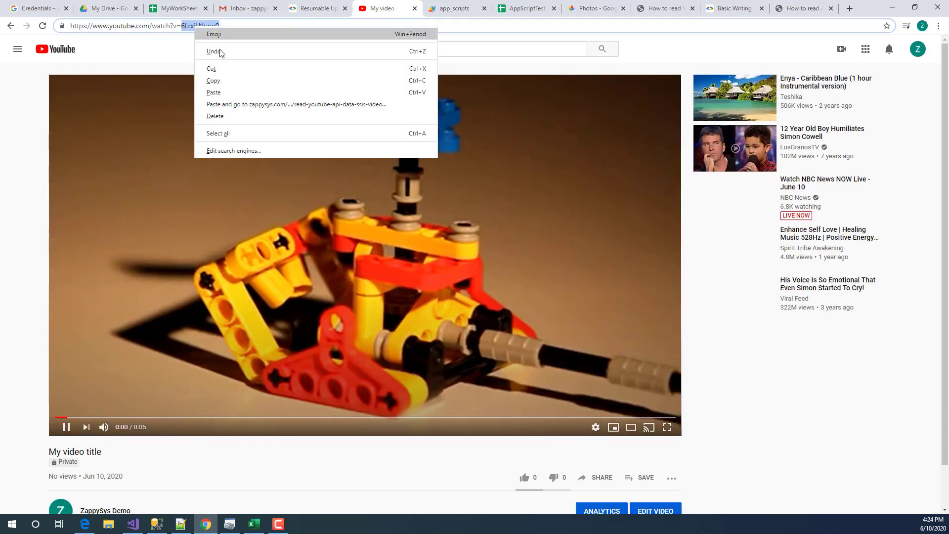
left_click(237, 81)
left_click(11, 26)
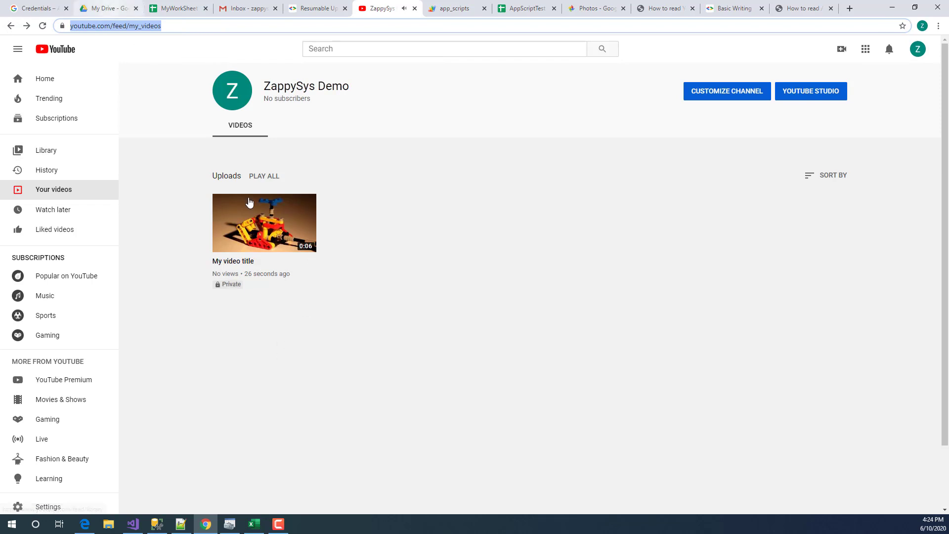
left_click(133, 524)
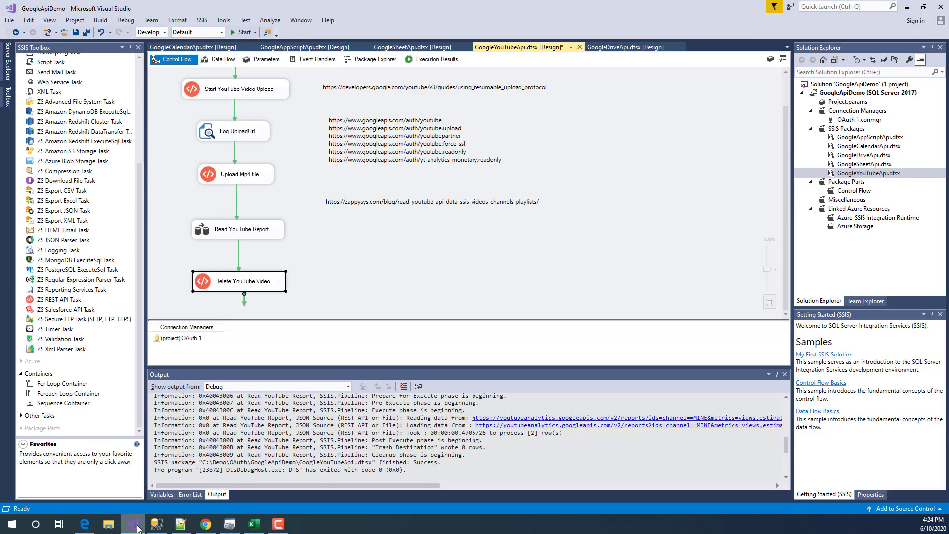
- Paste the copied ID into the Delete YouTube Video URL, keep DELETE, and test it for 204 No Content
double_click(257, 282)
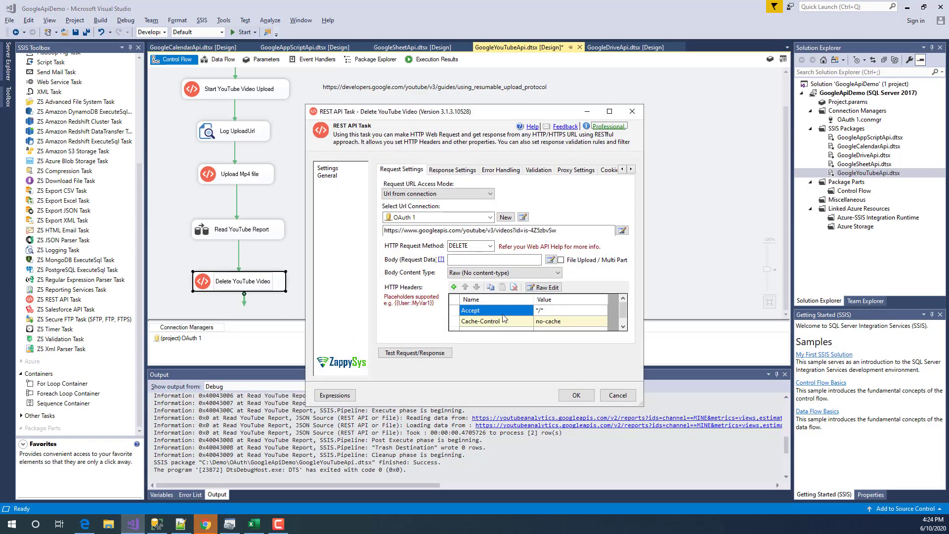
double_click(524, 230)
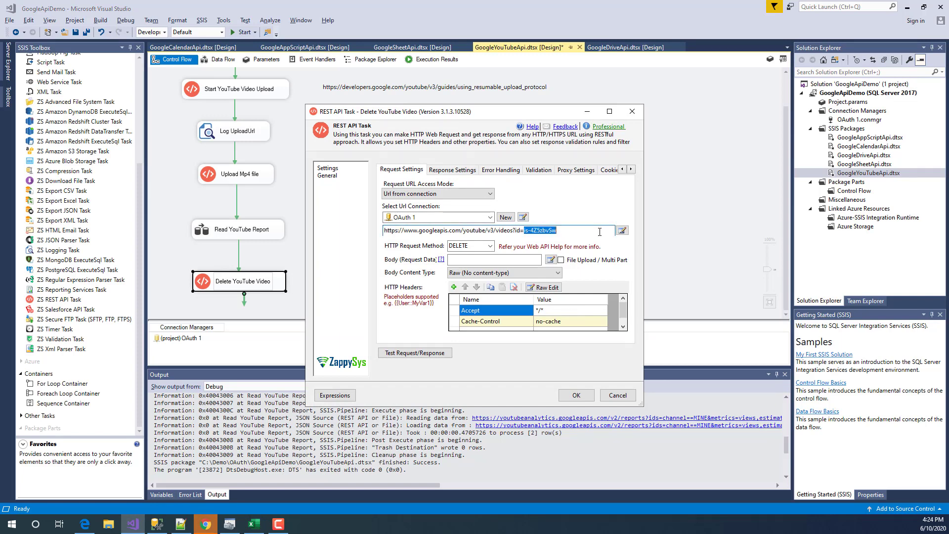
right_click(543, 230)
left_click(567, 272)
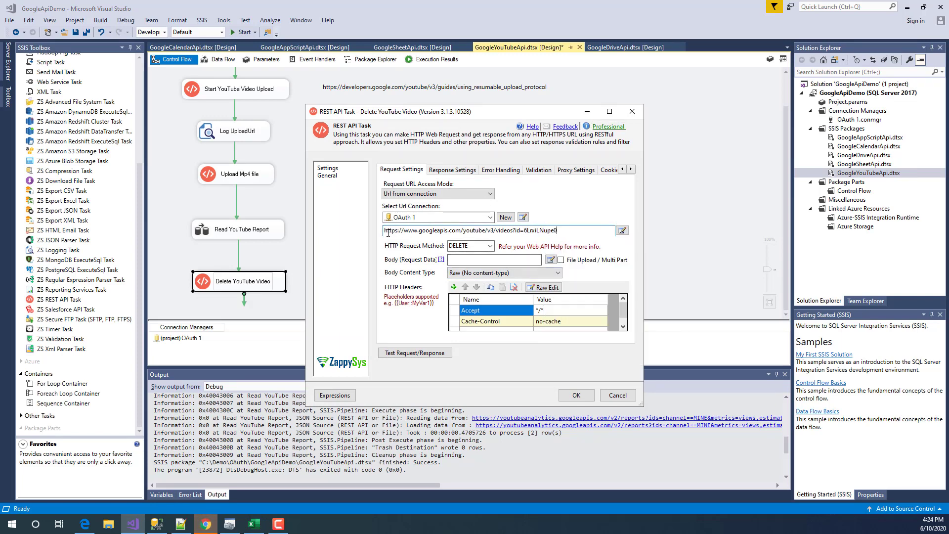
left_click_drag(510, 231, 514, 230)
left_click(515, 231)
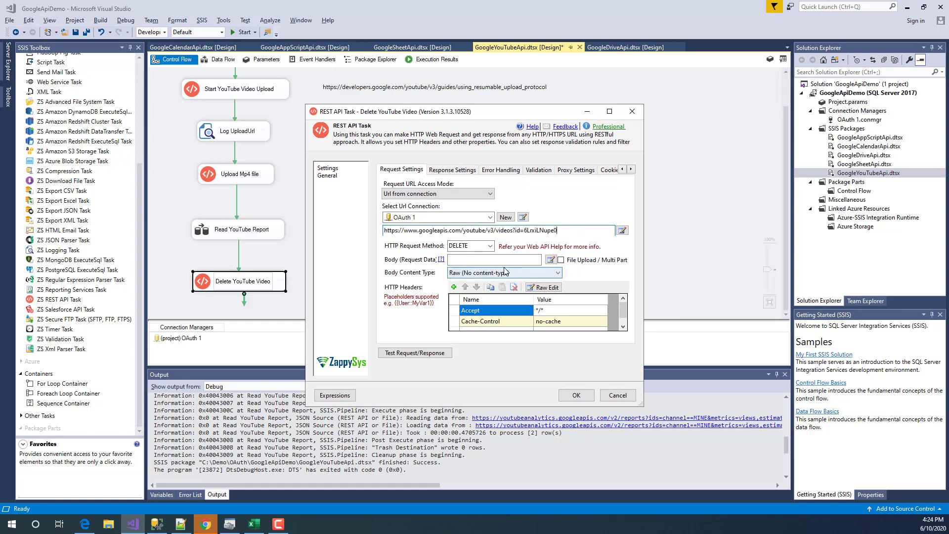
left_click(490, 246)
left_click(492, 246)
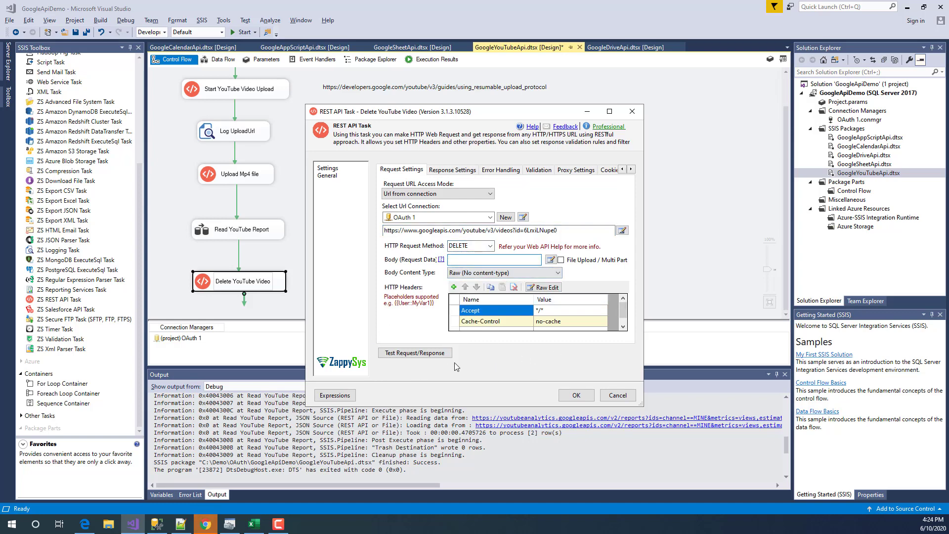
left_click(416, 352)
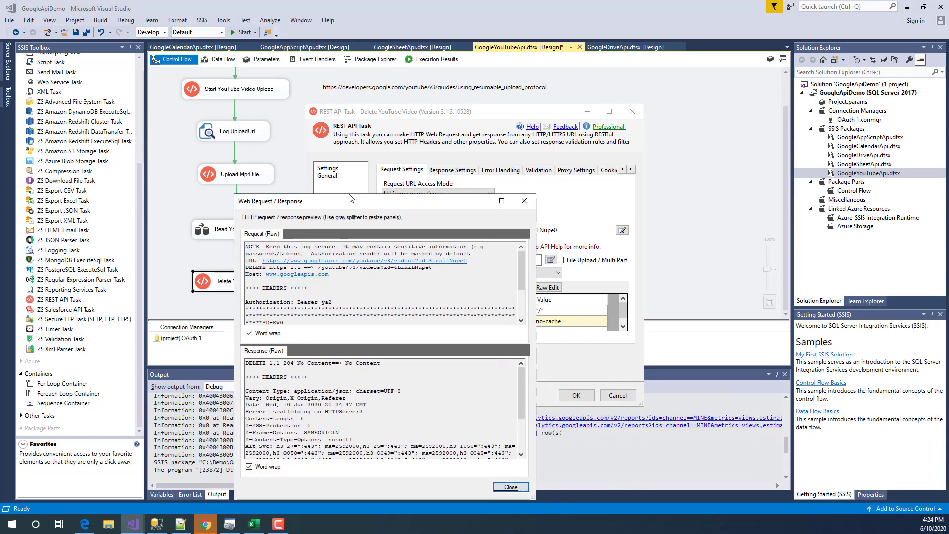
left_click_drag(520, 397, 522, 447)
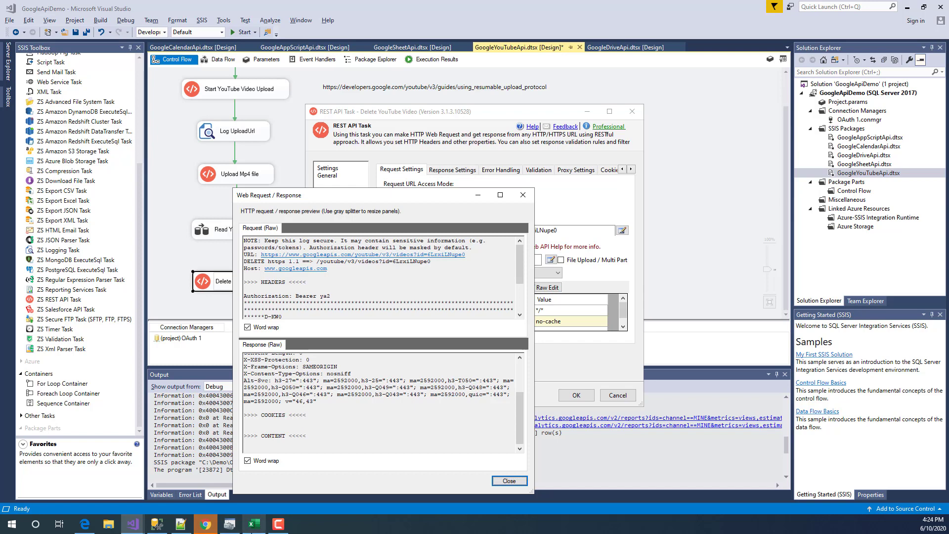
- Refresh YouTube's Your videos page to confirm the channel now has no videos
left_click(206, 527)
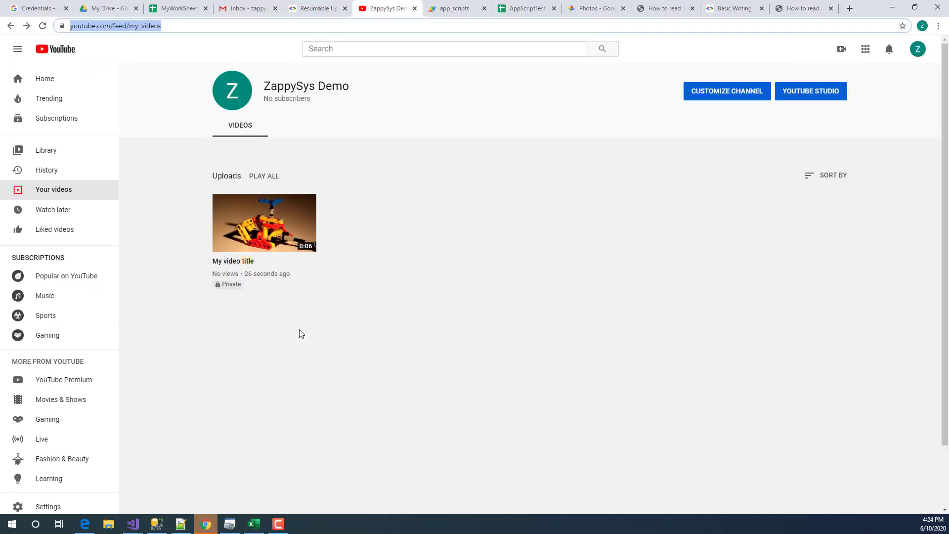
left_click(47, 193)
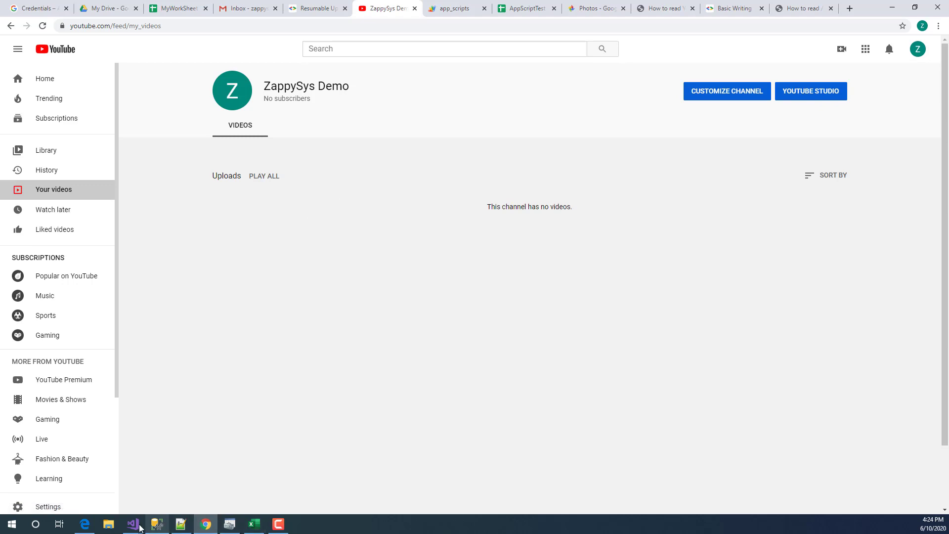
mouse_move(132, 524)
left_click(196, 493)
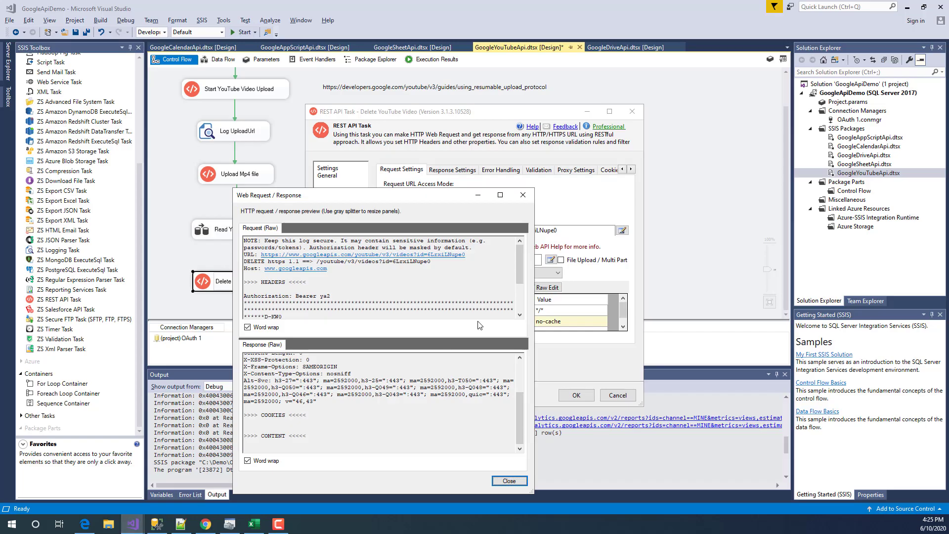
- Close the request/response results and the Delete YouTube Video editor, returning to the control flow canvas
left_click(422, 310)
left_click(509, 480)
left_click(617, 395)
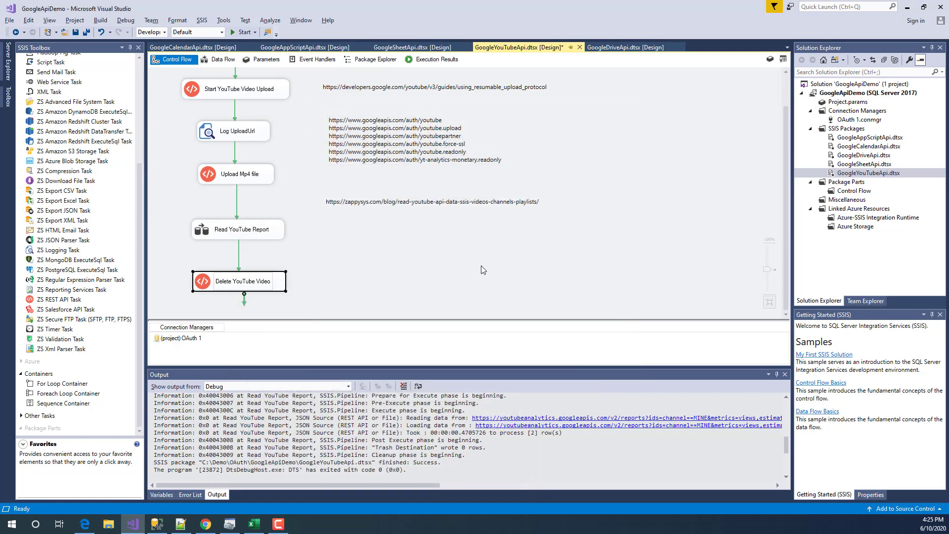
left_click(481, 266)
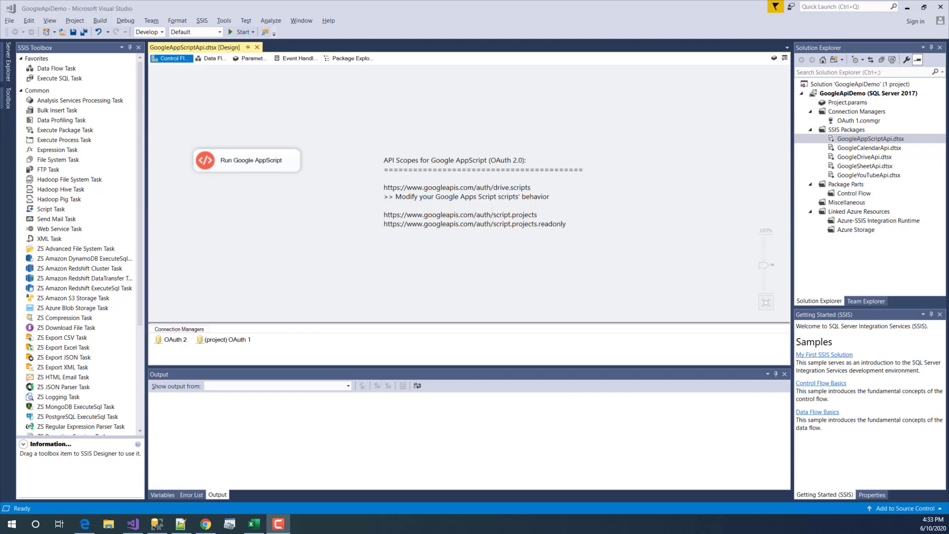
- Highlight the Run Google AppScript task, then bring forward the Chrome window showing Google Drive
left_click(246, 171)
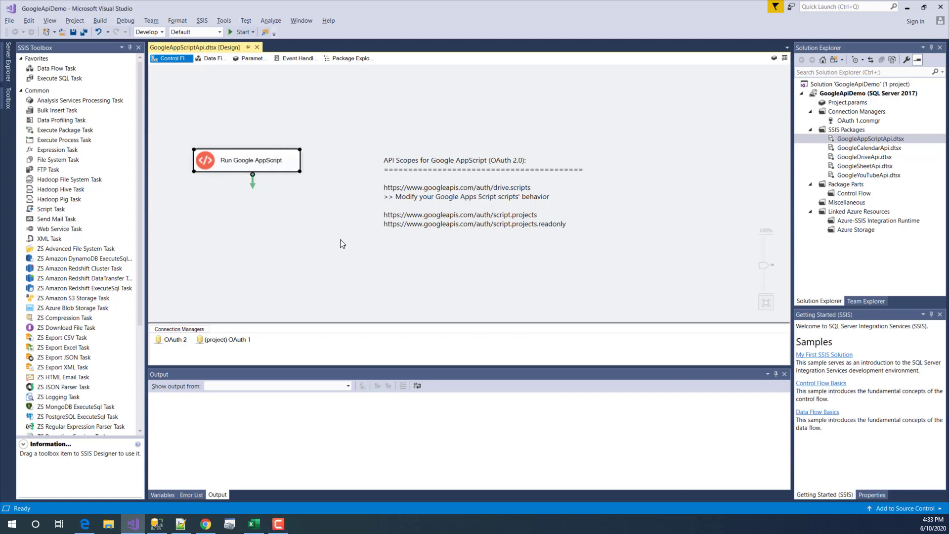
left_click(348, 282)
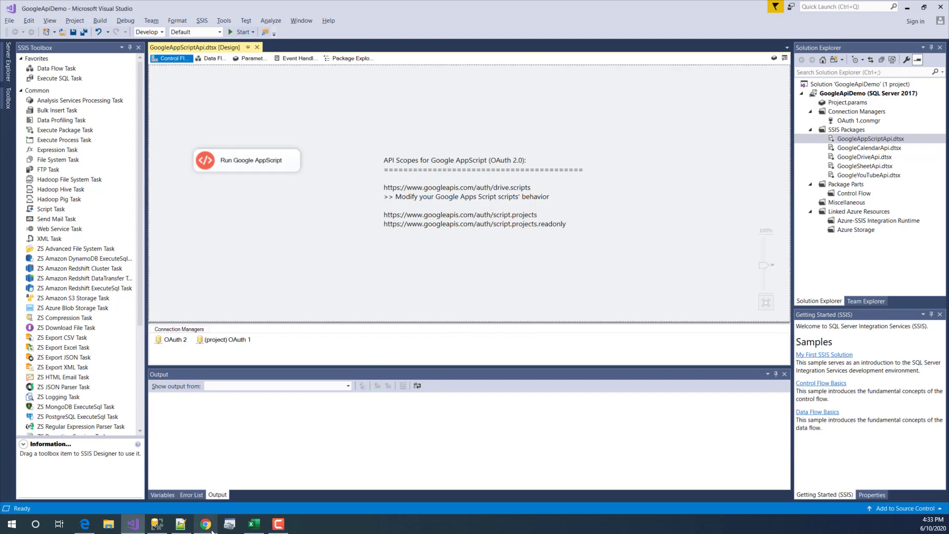
mouse_move(210, 528)
left_click(197, 497)
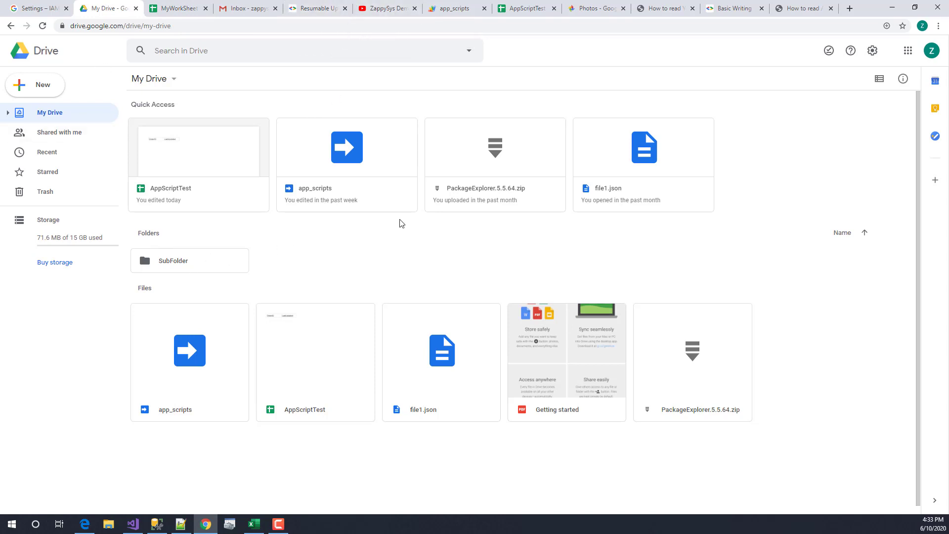
- Show where Google Apps Script sits under New > More, then open the app_scripts project
right_click(352, 247)
mouse_move(406, 371)
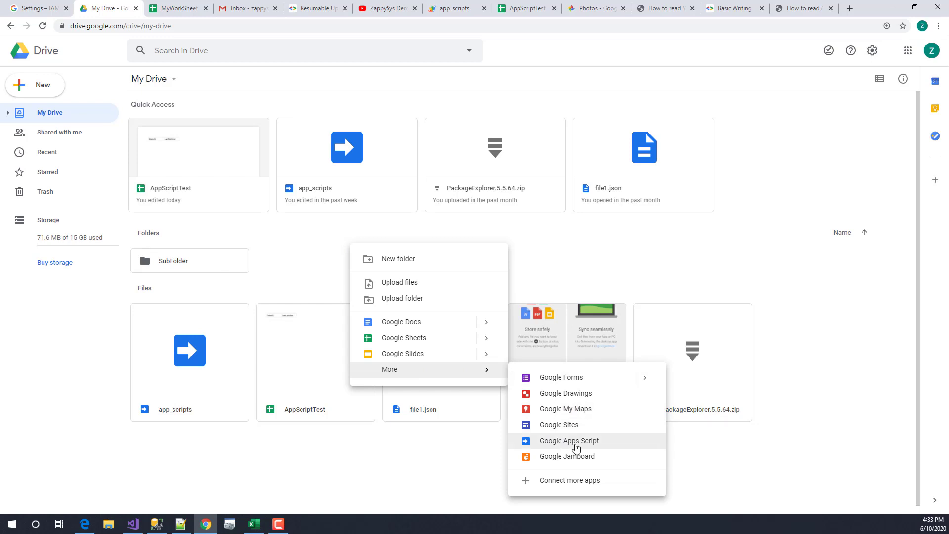
left_click(319, 266)
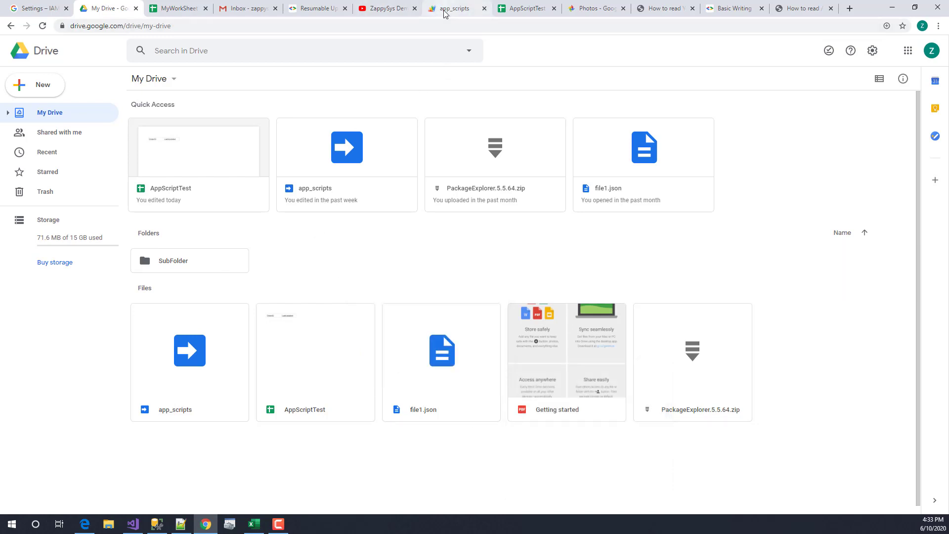
left_click(336, 158)
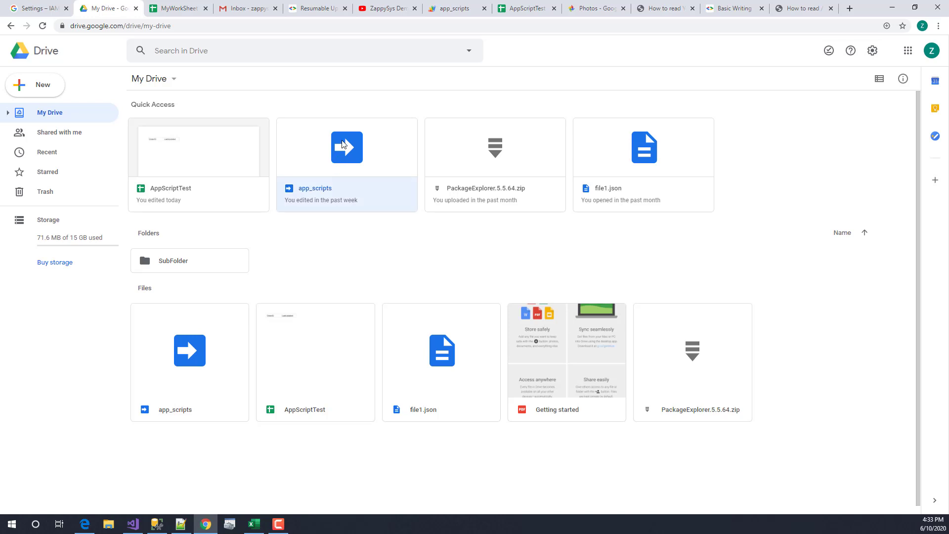
double_click(336, 158)
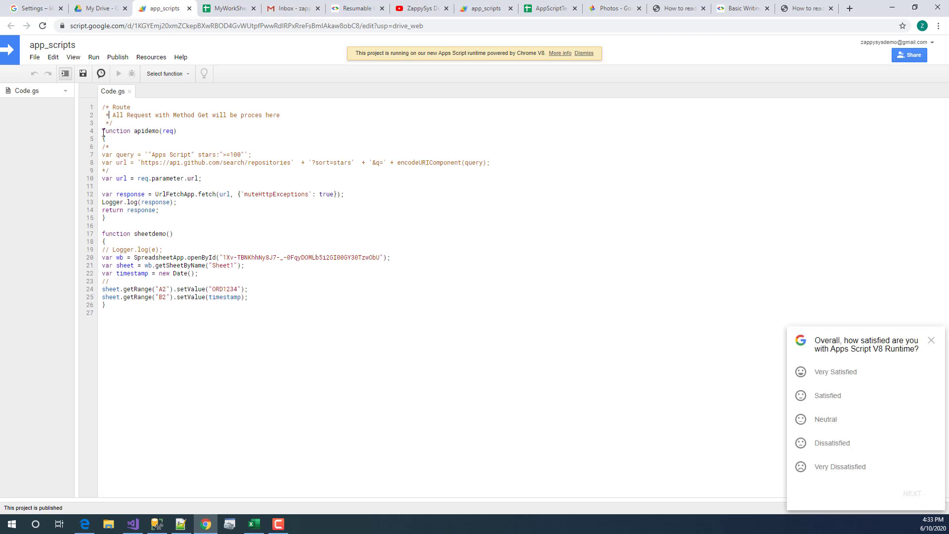
- Walk through the apidemo function and its req parameter, then the sheetdemo function body
left_click_drag(102, 131, 136, 209)
left_click(139, 249)
double_click(171, 130)
left_click_drag(188, 328, 103, 233)
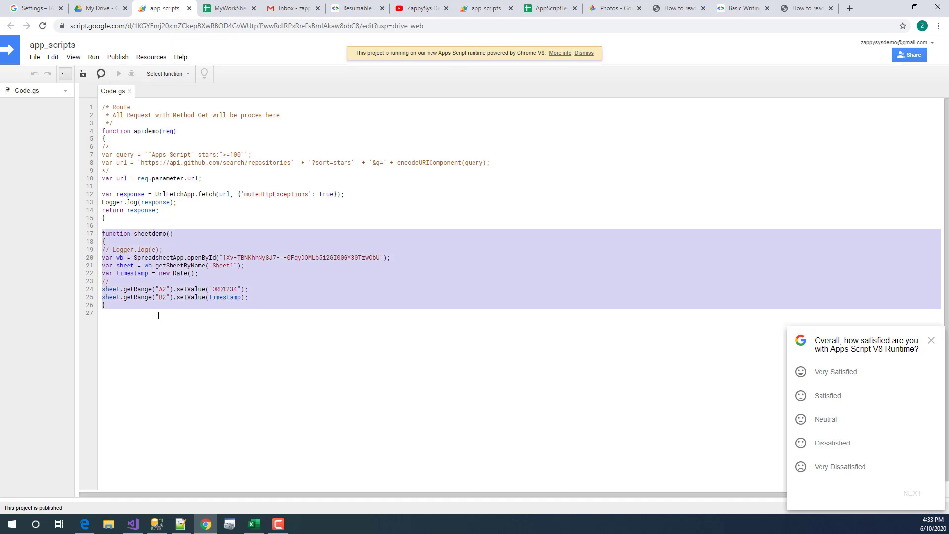
left_click(168, 335)
left_click(263, 294)
key("shift+Up")
key("shift+Up")
key("shift+Up")
key("shift+Up")
key("shift+Up")
key("shift+Up")
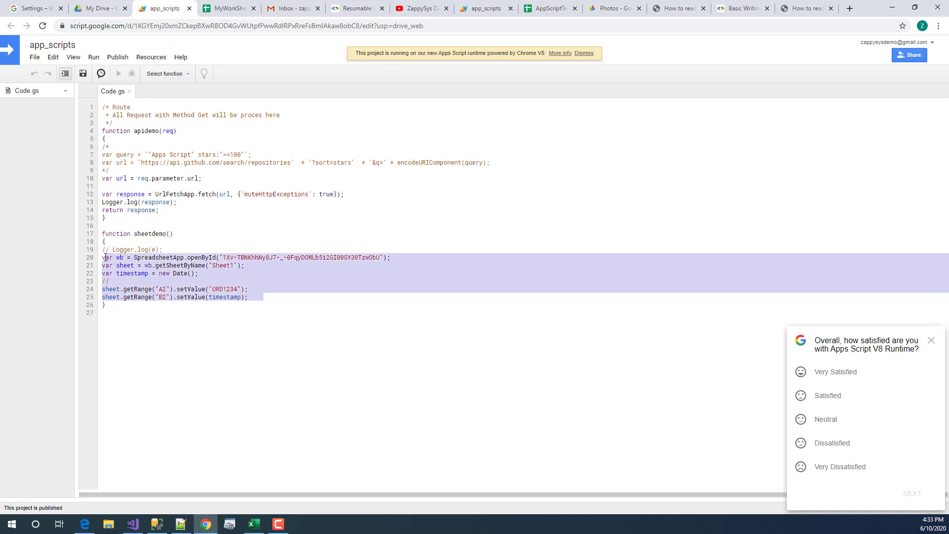
left_click(247, 280)
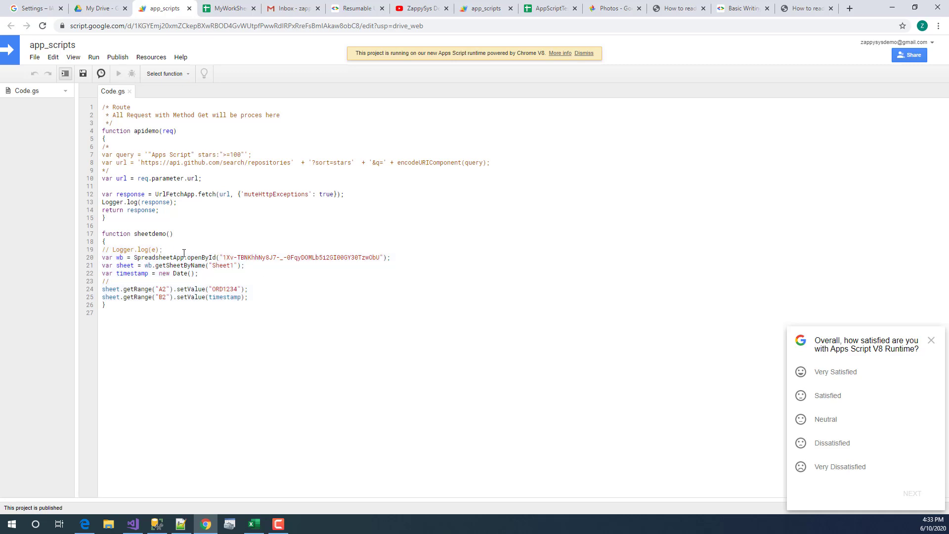
double_click(153, 234)
left_click(294, 284)
- Point out the ORD1234 and timestamp values and the line-20 spreadsheet ID, then open AppScriptTest
double_click(221, 289)
double_click(222, 297)
left_click_drag(223, 257, 380, 257)
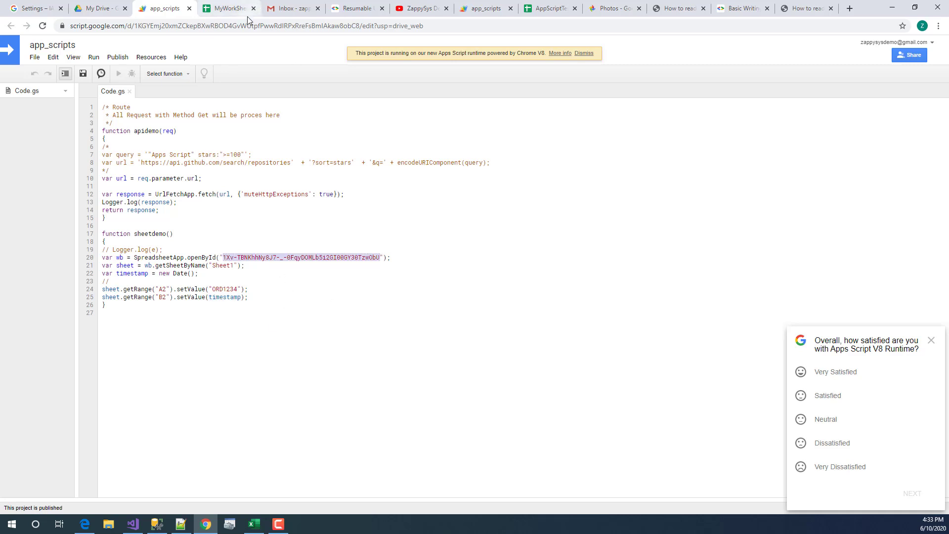
left_click(541, 10)
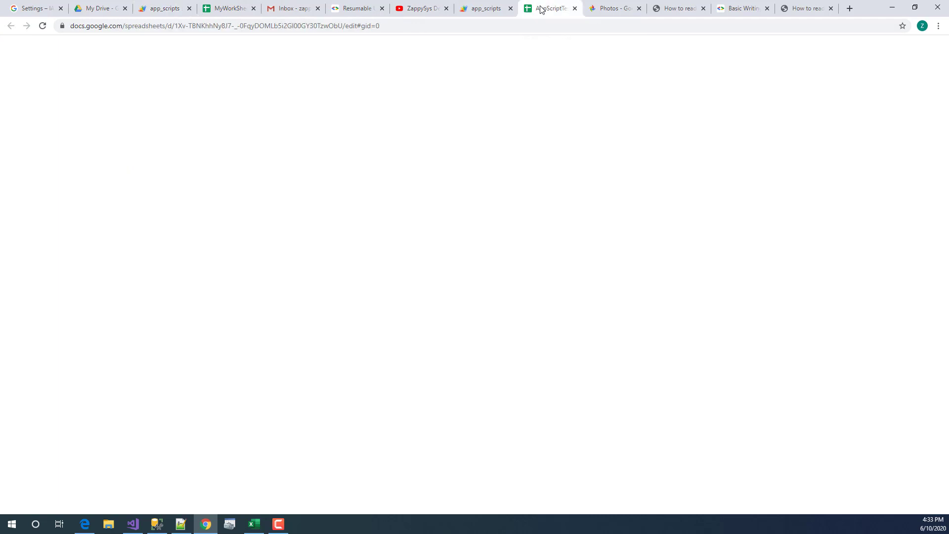
- Point out the empty A2 (OrderID) and B2 (LastUpdated) cells, then return to app_scripts
left_click(43, 128)
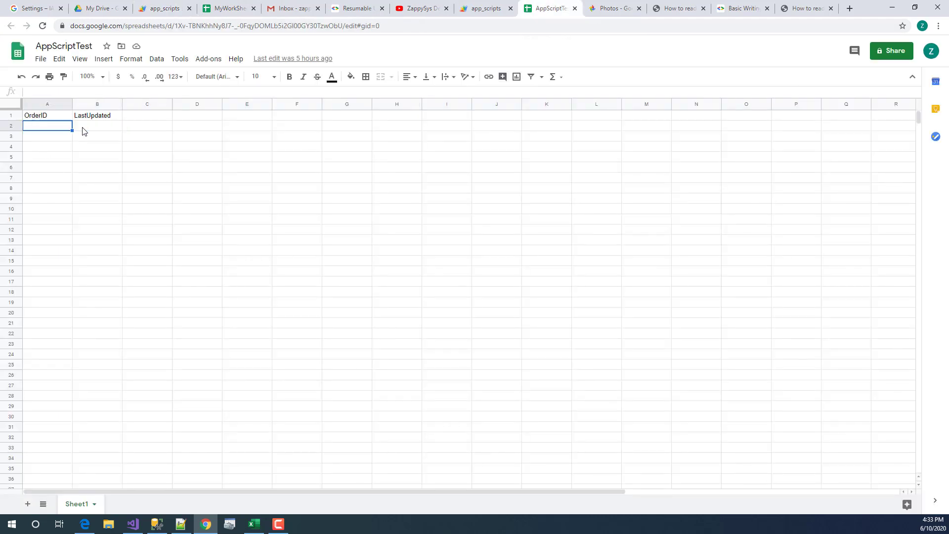
left_click(82, 129)
left_click(55, 129)
left_click(108, 130)
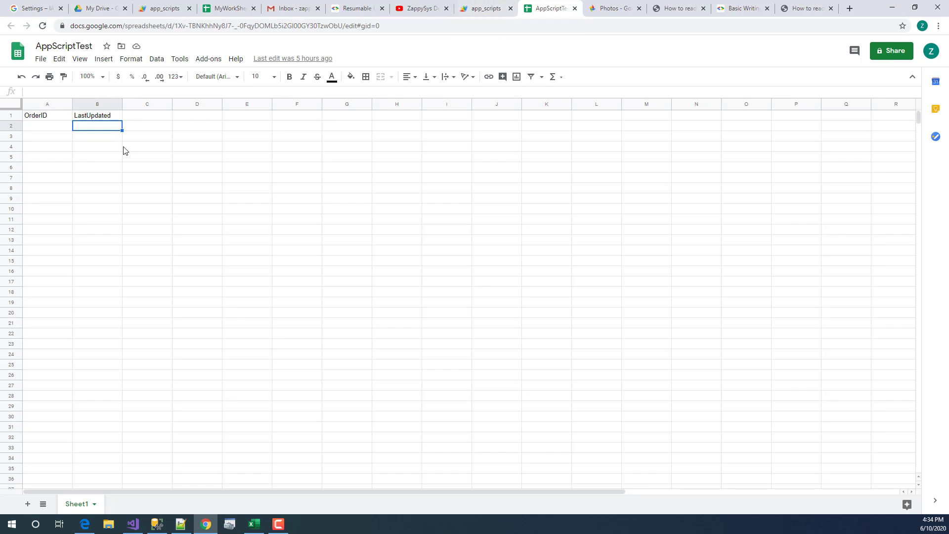
left_click(485, 7)
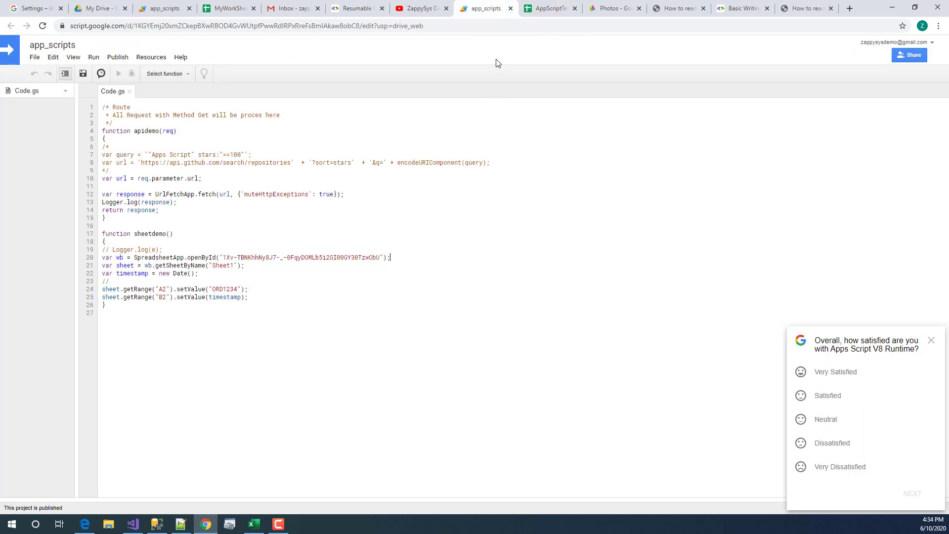
- Close the duplicate app_scripts tab and return to the original Code.gs editor
left_click(510, 8)
left_click(151, 8)
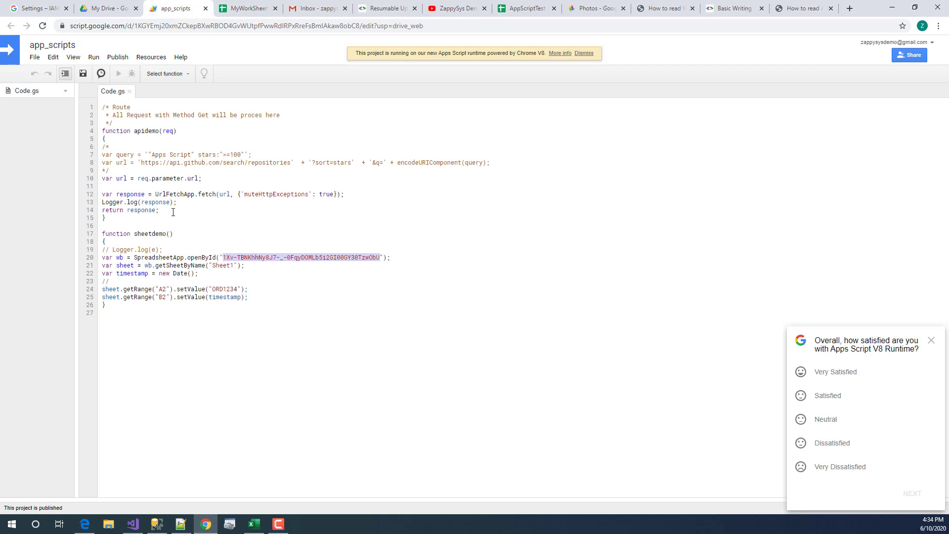
left_click(148, 318)
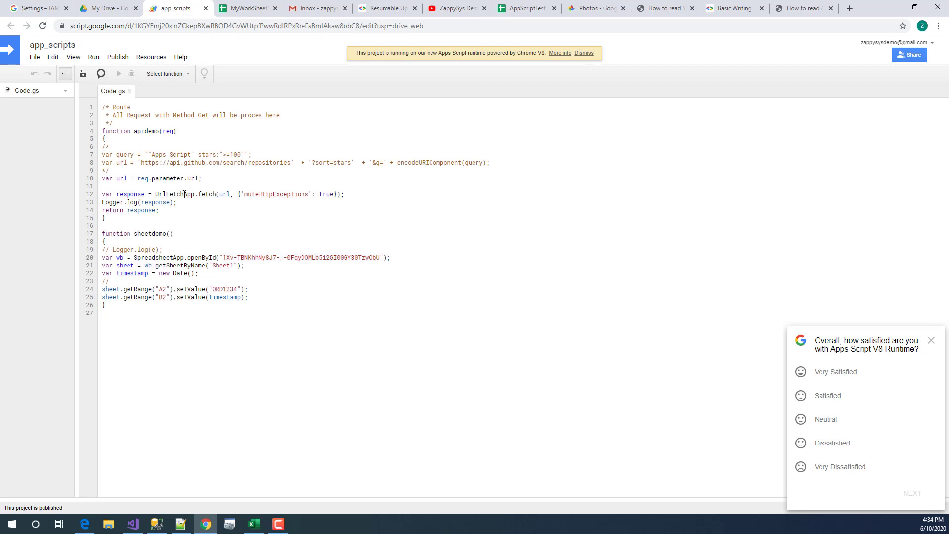
left_click(188, 144)
- Review the project key and Script ID in File > Project properties, then save
left_click(34, 57)
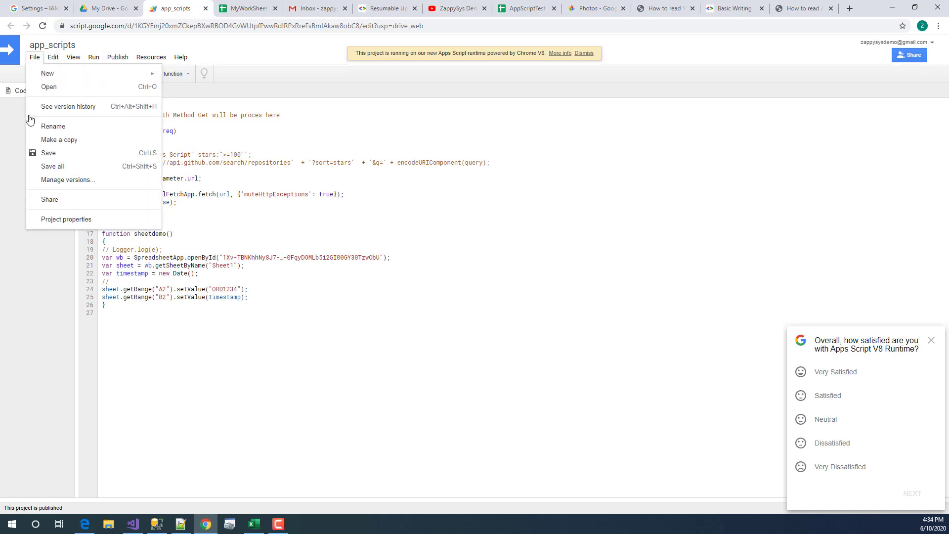
left_click(72, 223)
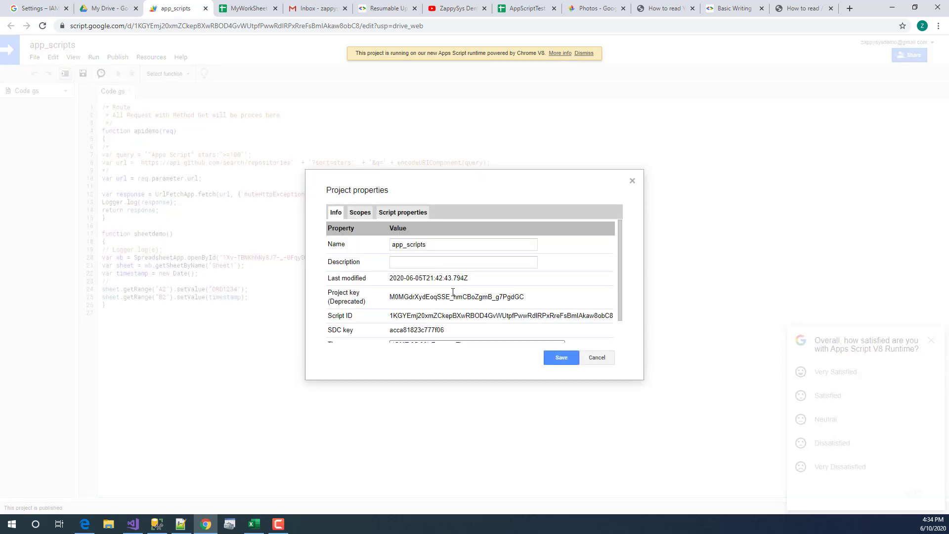
left_click_drag(552, 300, 390, 304)
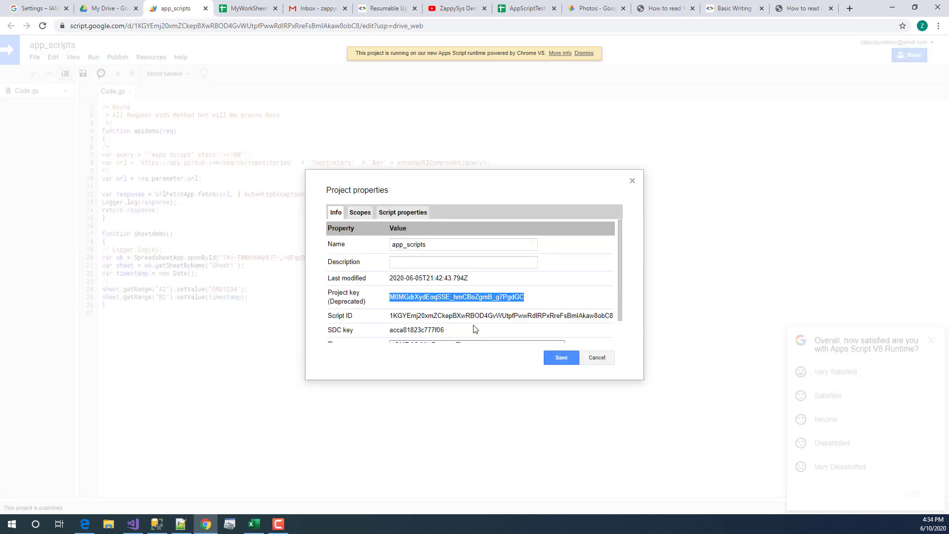
double_click(481, 317)
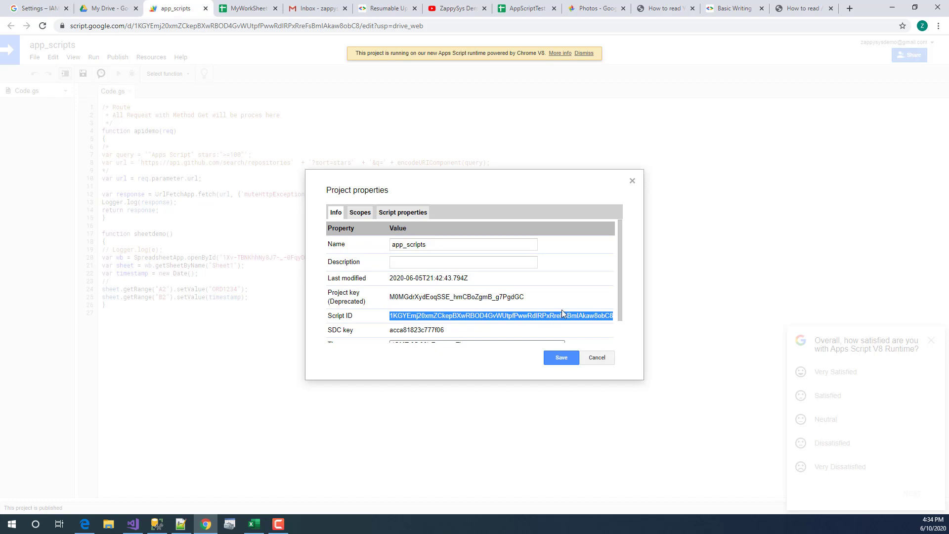
scroll(561, 311, "down", 1)
left_click(576, 352)
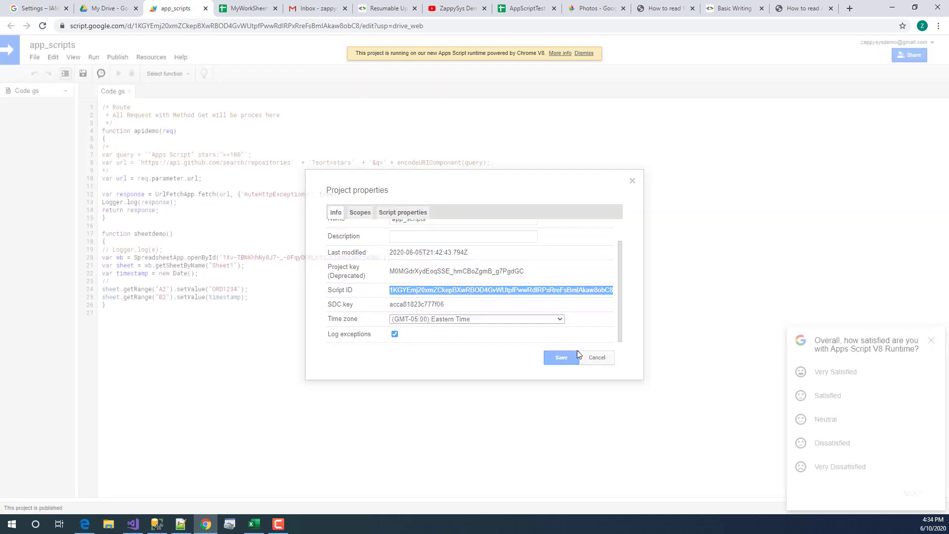
- Check the Resources > Cloud Platform project link, then open the project chooser in DemoProject's IAM settings
left_click(118, 58)
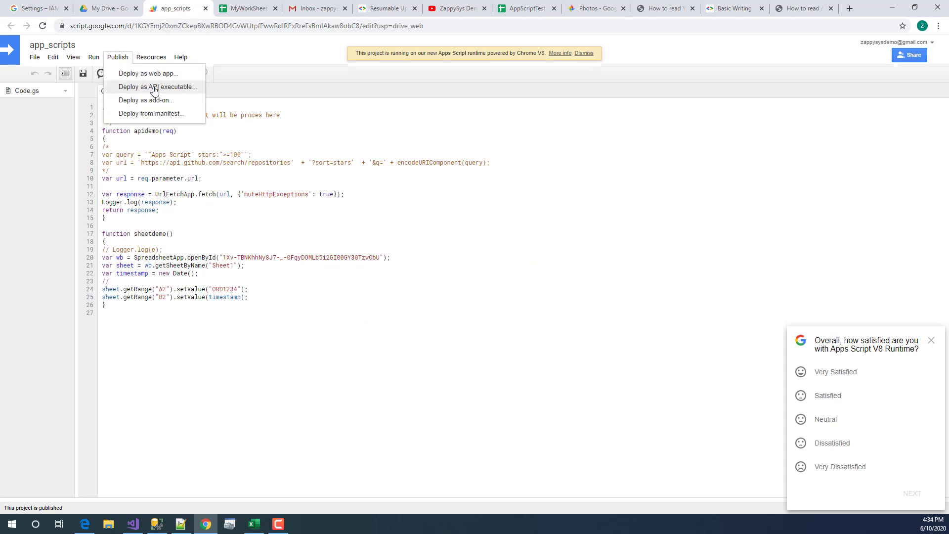
mouse_move(96, 60)
mouse_move(140, 60)
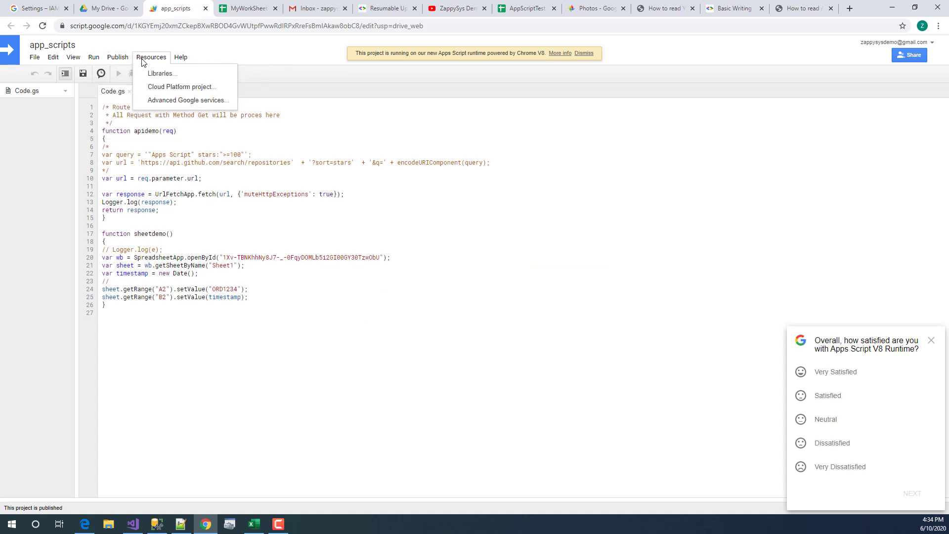
left_click(182, 87)
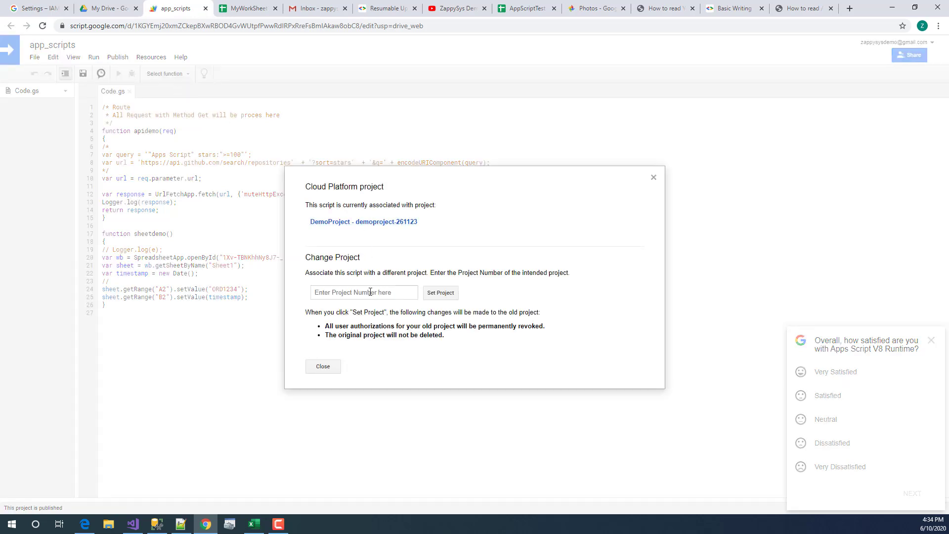
left_click(340, 290)
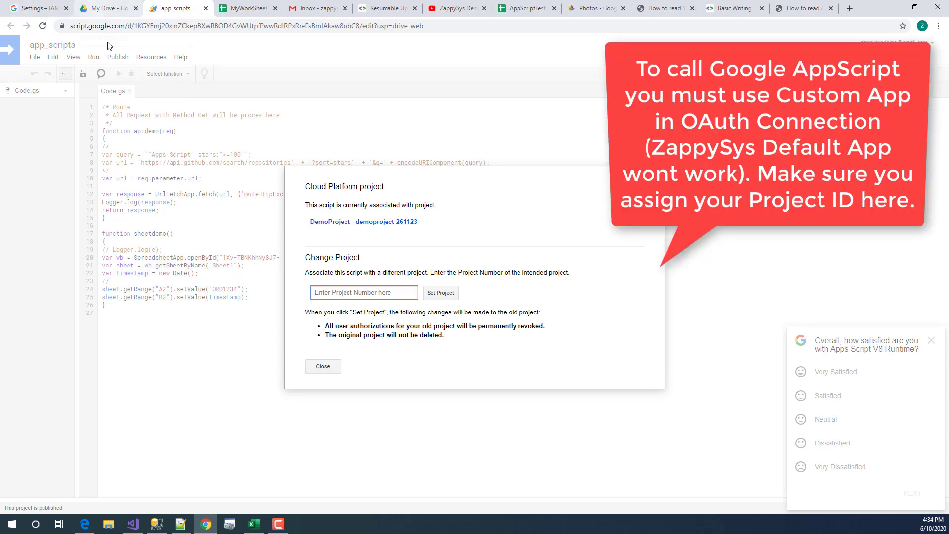
left_click(28, 6)
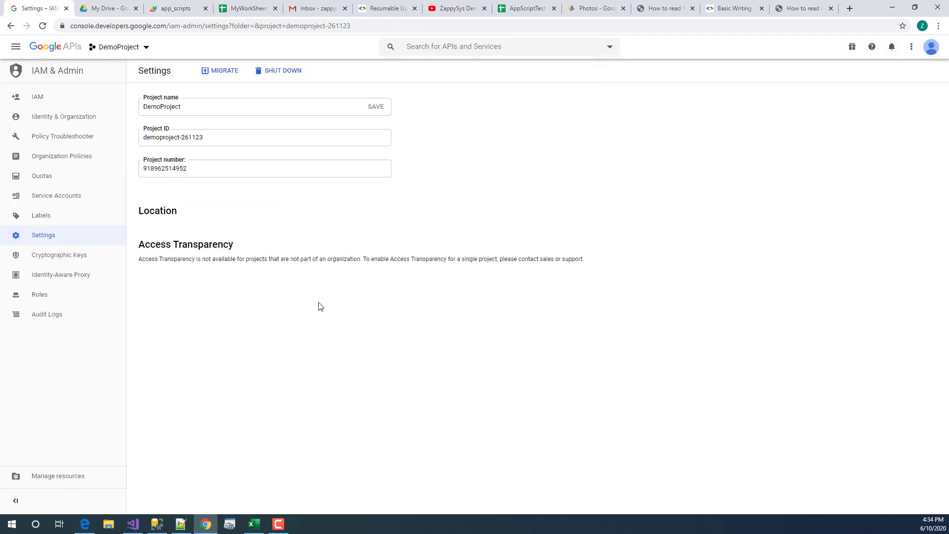
left_click(130, 50)
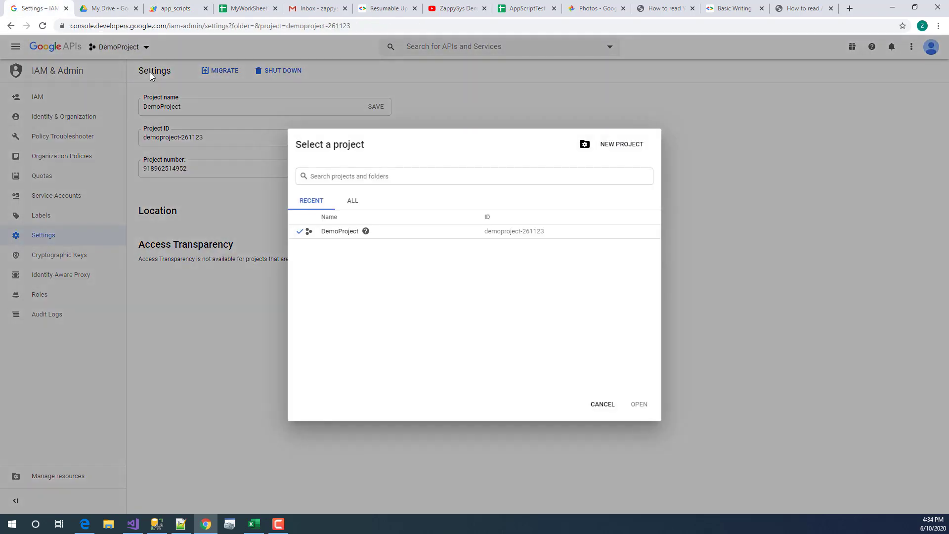
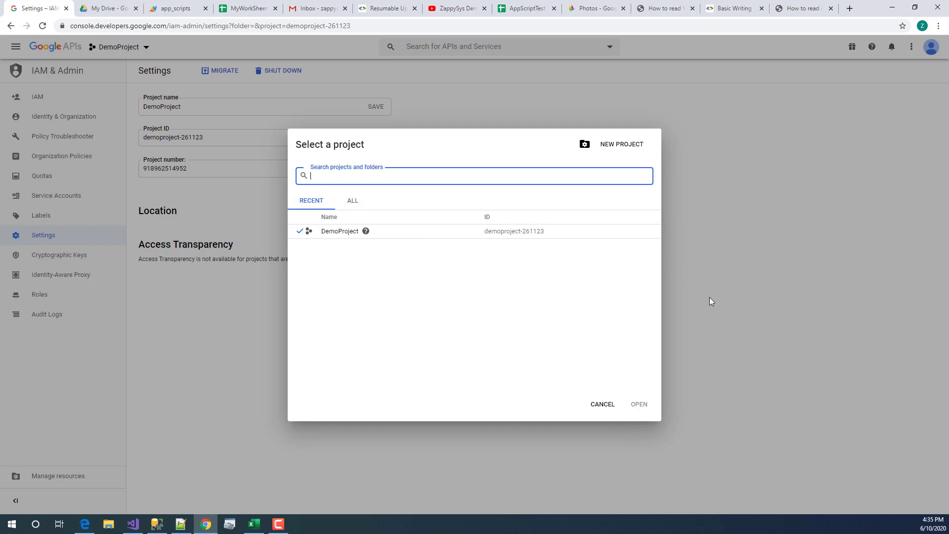
- Copy the DemoProject project number from Google Cloud Console and return to the app_scripts tab
left_click(602, 405)
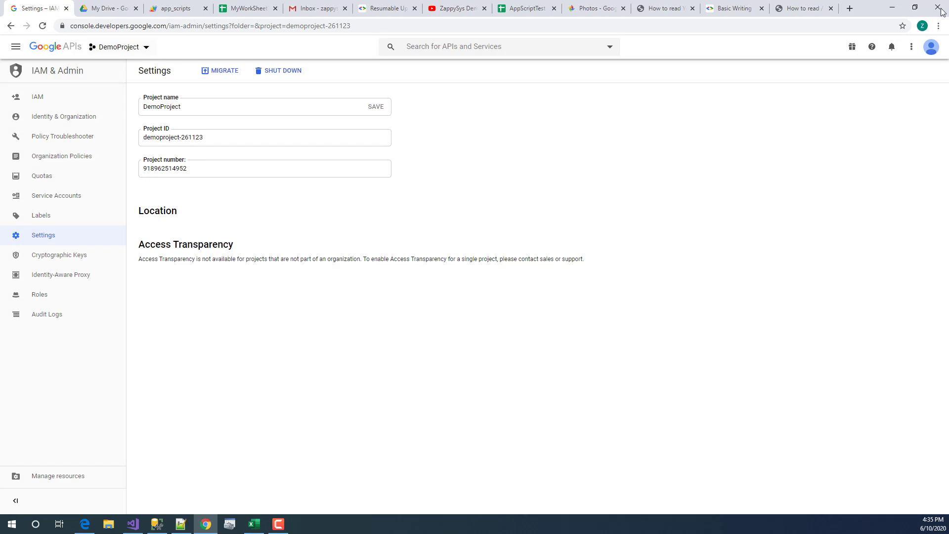
left_click(911, 46)
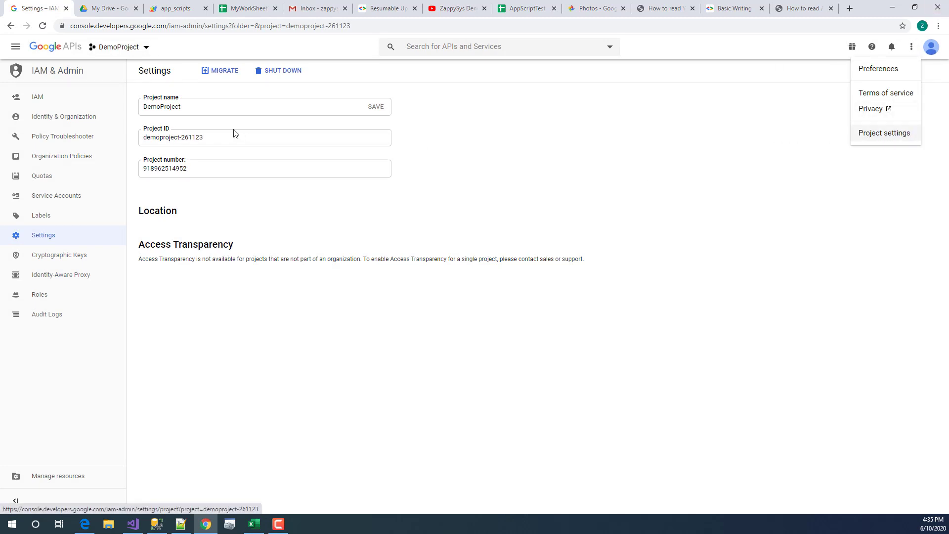
double_click(153, 168)
key("ctrl+c")
right_click(153, 169)
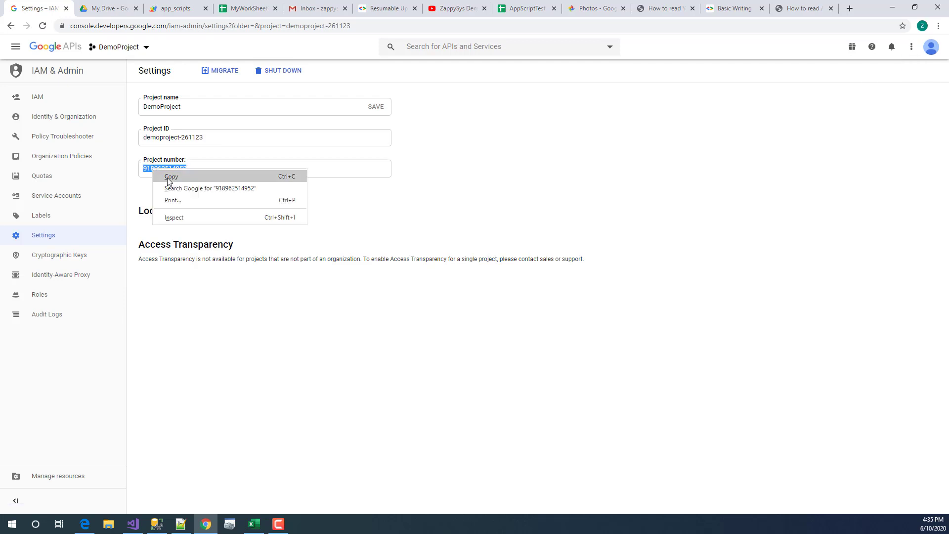
left_click(168, 178)
left_click(181, 10)
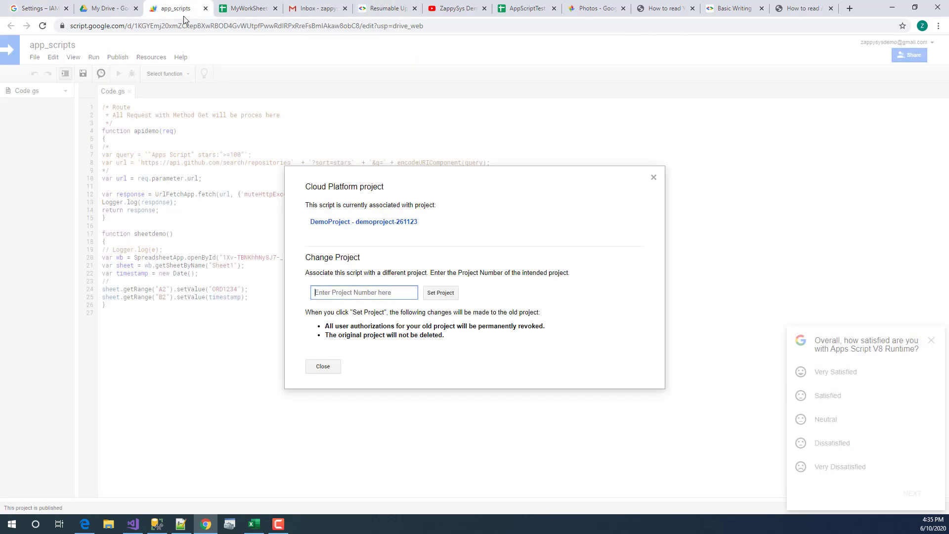
- Paste the DemoProject number into the Cloud Platform project field, try Set Project, and close the dialog
right_click(385, 294)
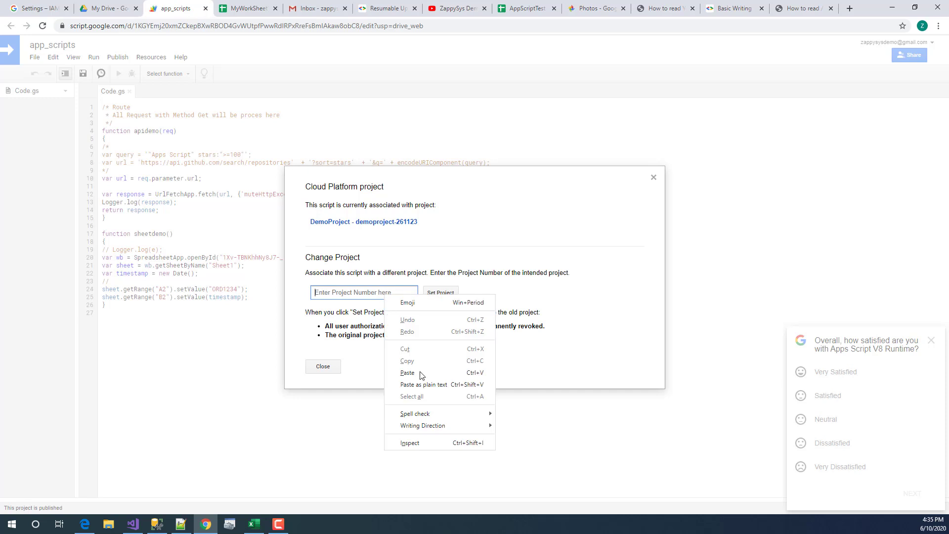
left_click(421, 372)
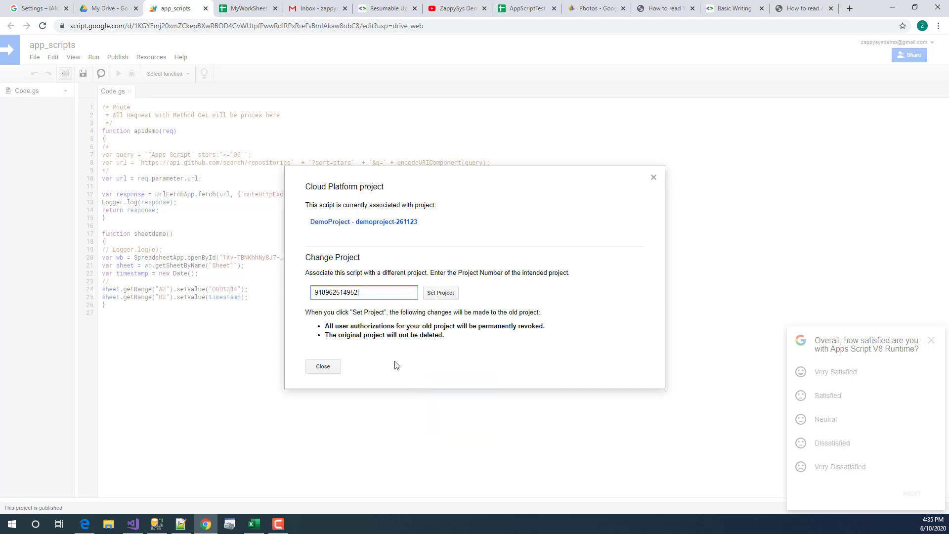
left_click(444, 294)
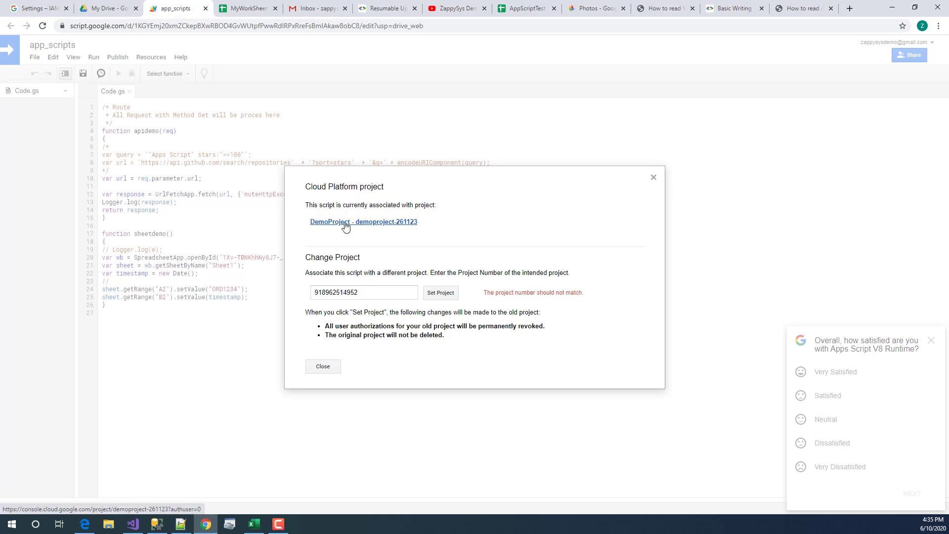
left_click(653, 178)
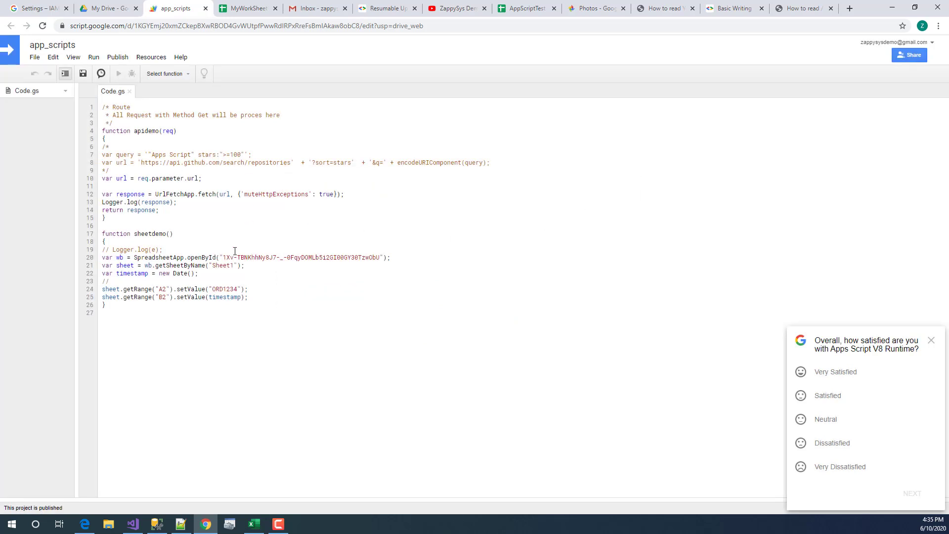
left_click(118, 57)
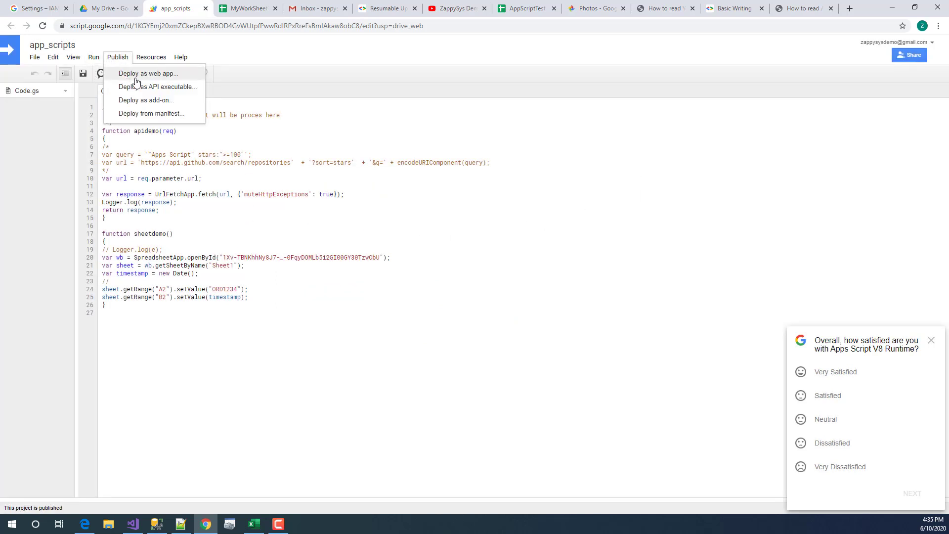
- Fill the Deploy as API executable dialog with a new version described 'sdsd', close it, and highlight sheetdemo
left_click(181, 88)
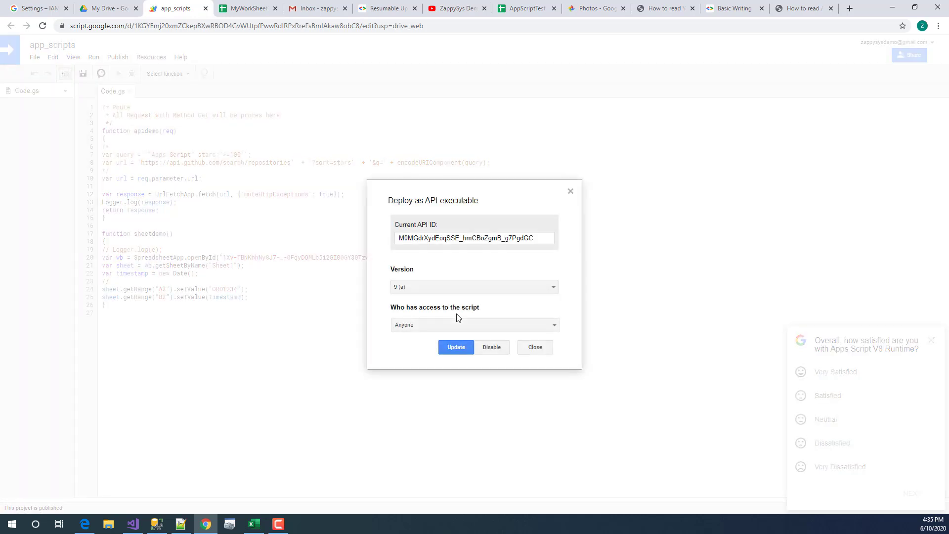
left_click(451, 288)
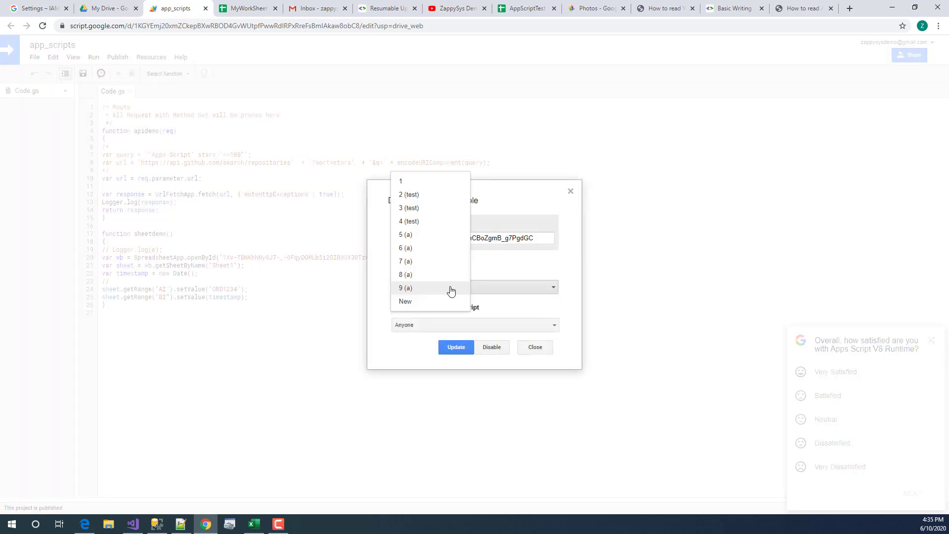
left_click(424, 303)
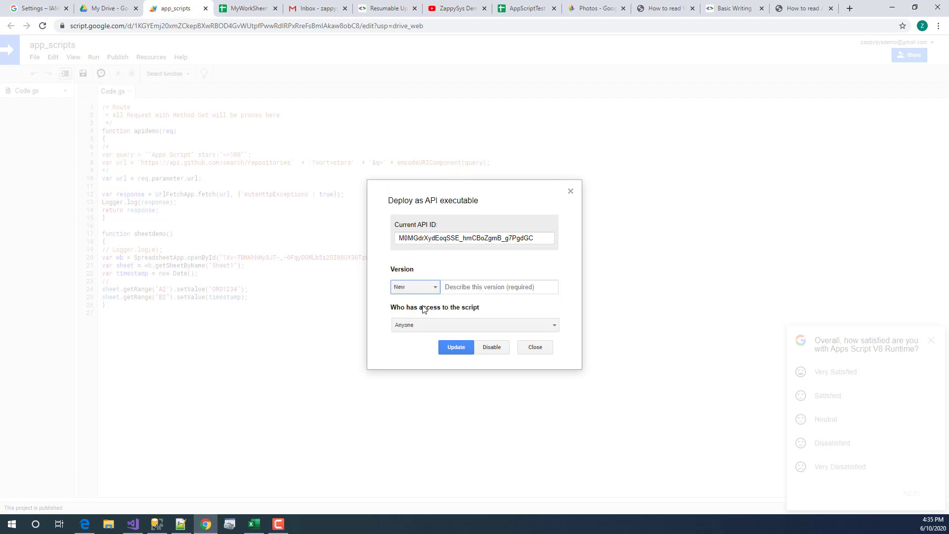
left_click(471, 285)
type("sdsd")
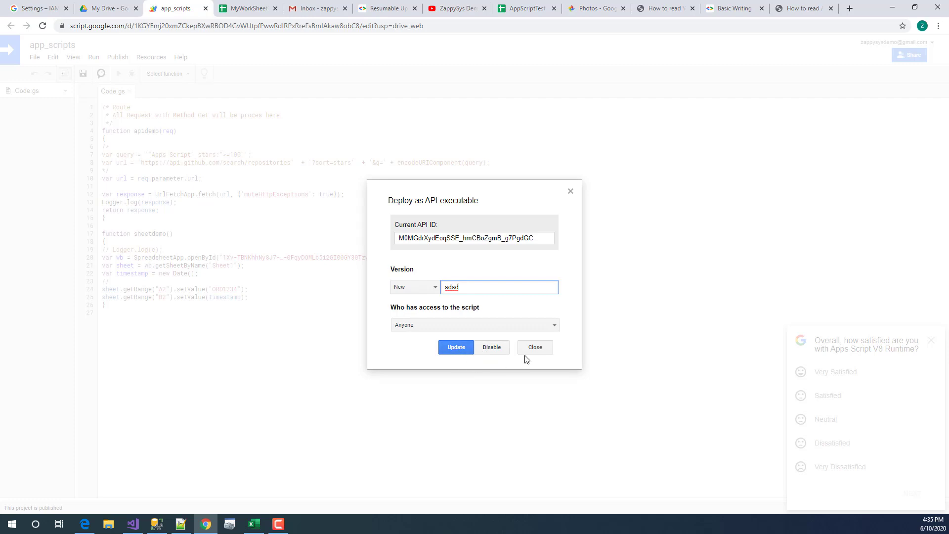
left_click(570, 192)
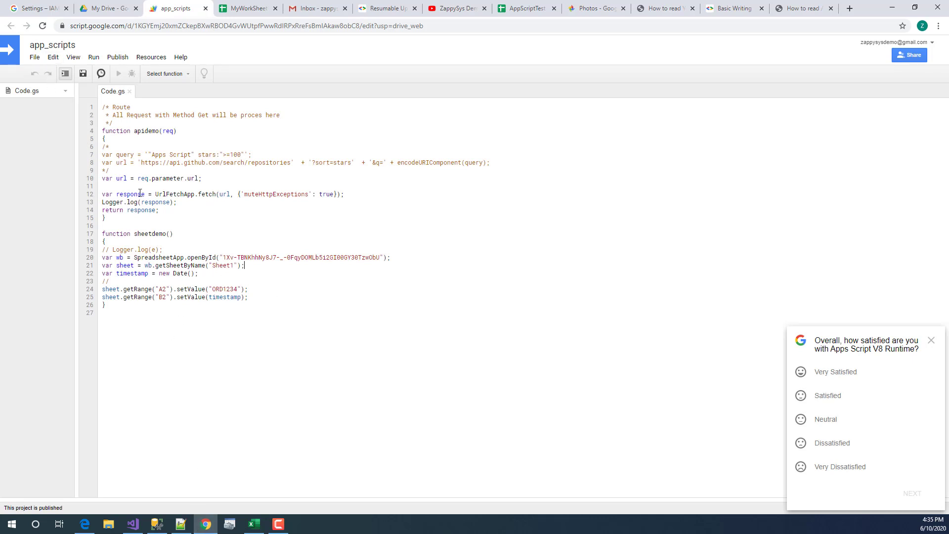
double_click(152, 233)
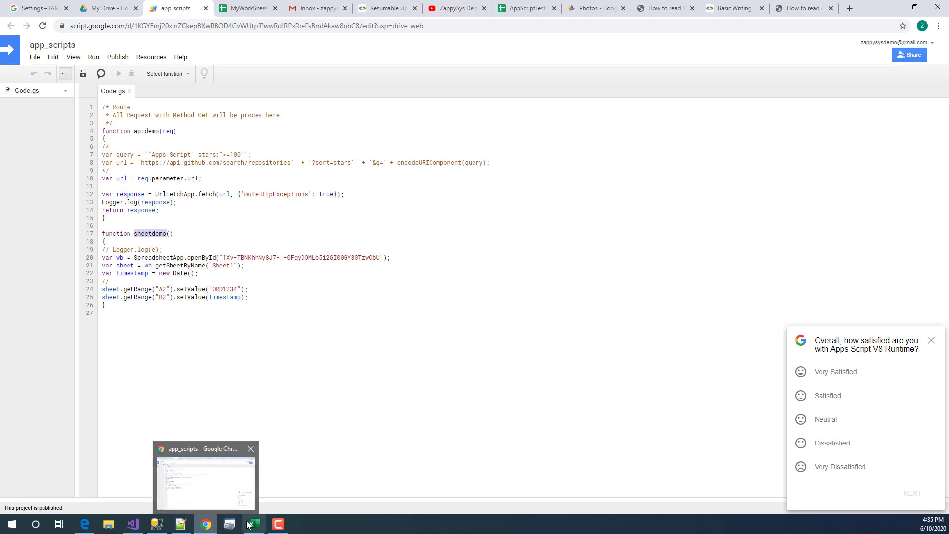
- In Visual Studio, open and close the Run Google AppScript task's REST API settings unchanged
left_click(134, 483)
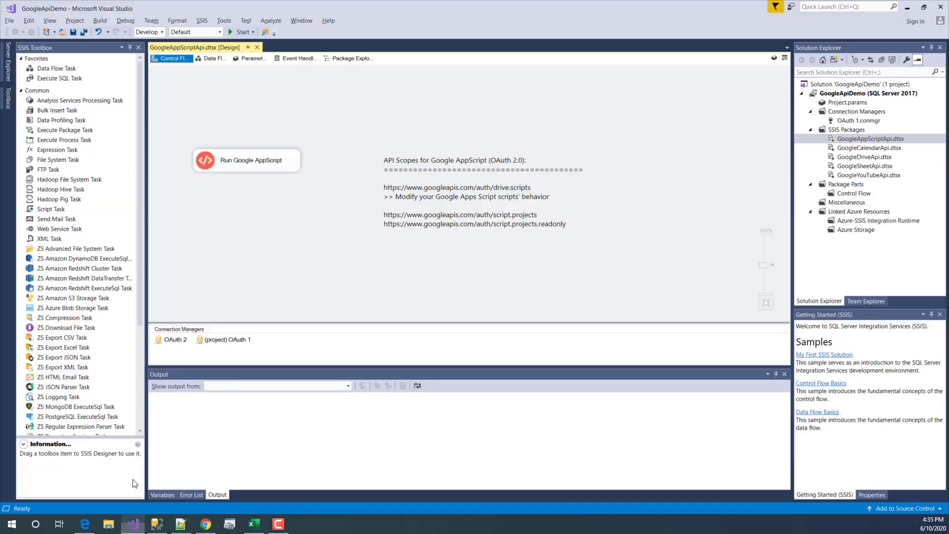
left_click(293, 170)
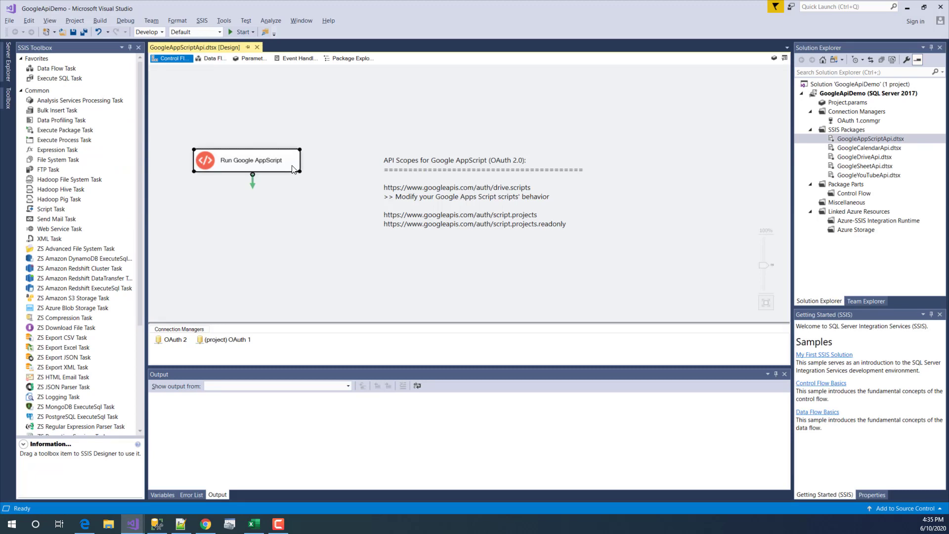
left_click(282, 200)
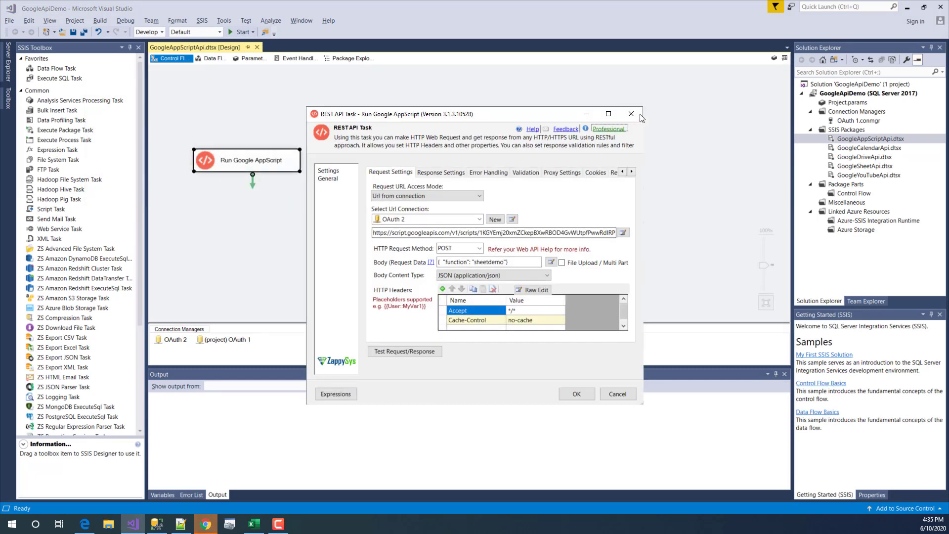
left_click(632, 115)
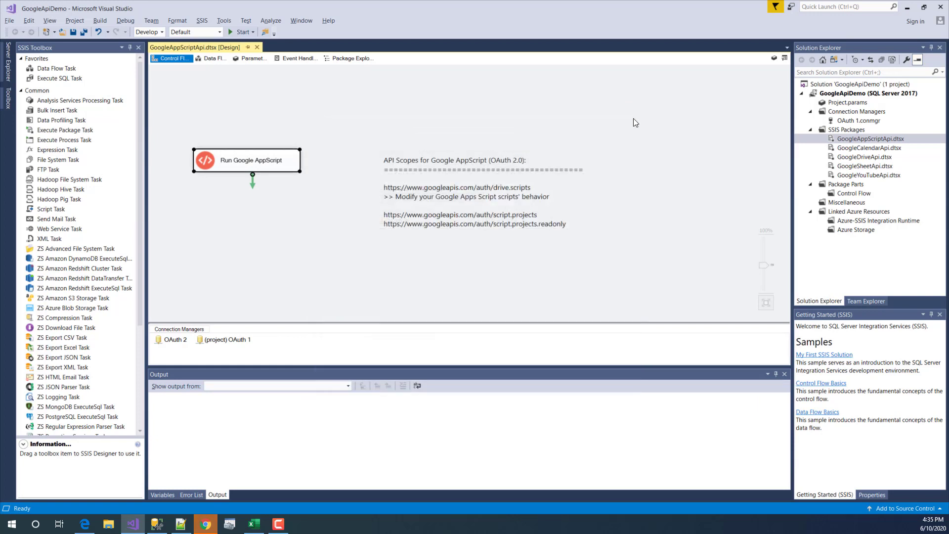
- Highlight the scope URLs listed in the package's API Scopes annotation
left_click(387, 194)
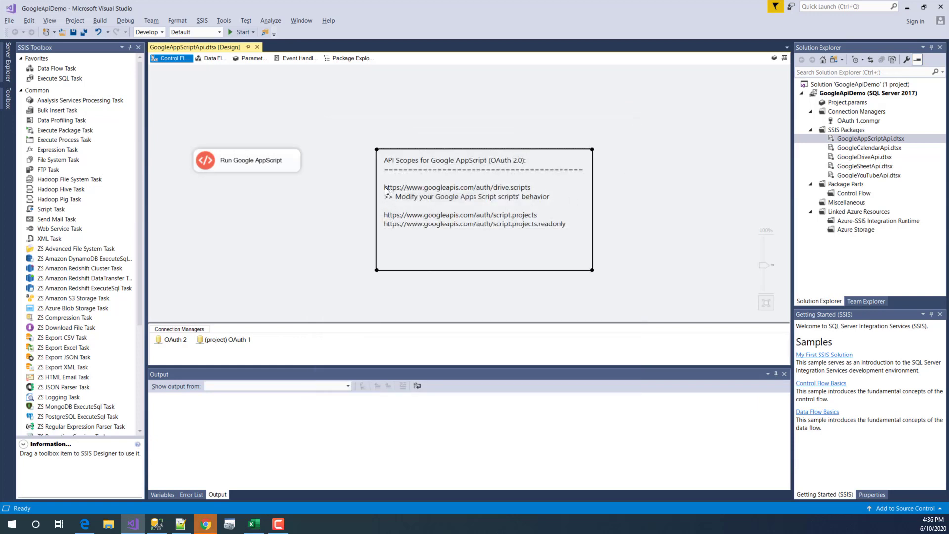
left_click(240, 342)
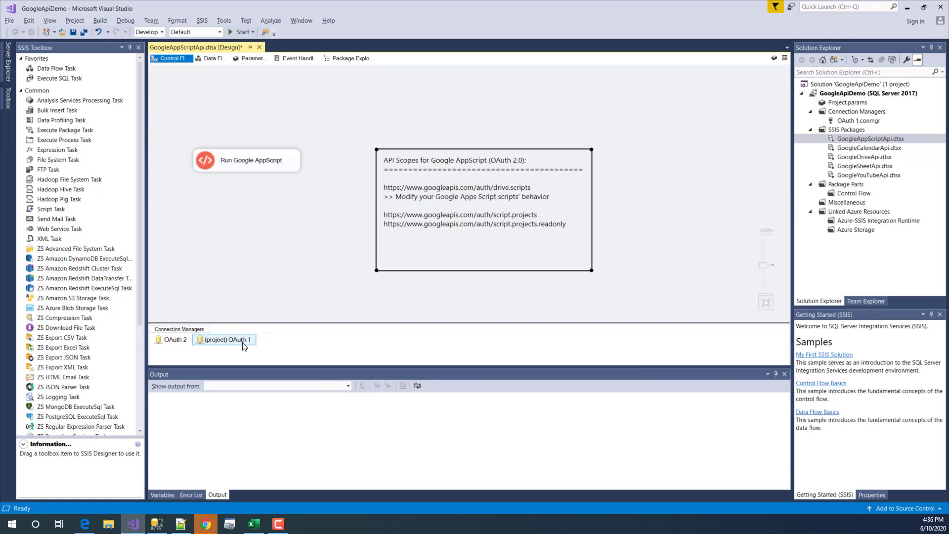
left_click(397, 190)
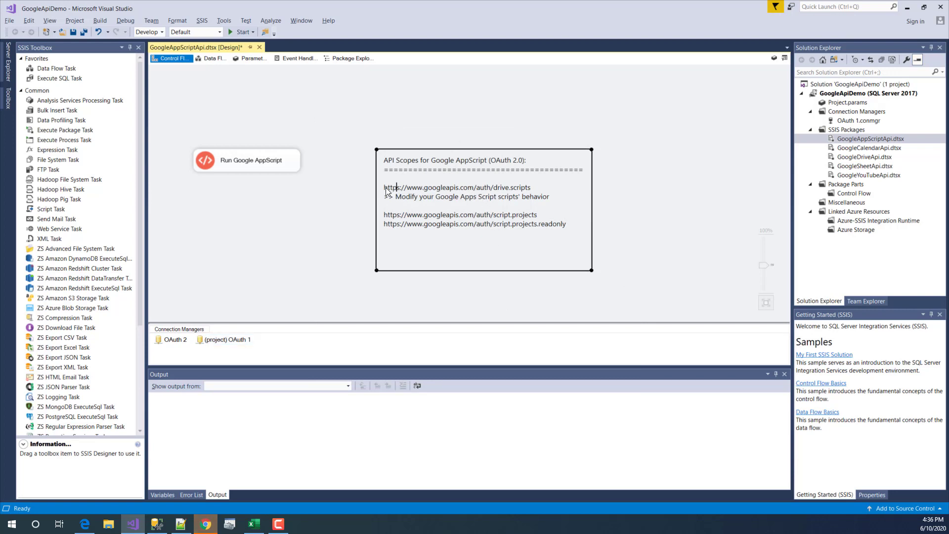
left_click_drag(387, 193, 534, 188)
left_click(533, 224)
mouse_move(567, 229)
left_mouse_down()
mouse_move(379, 222)
mouse_move(384, 188)
left_mouse_up()
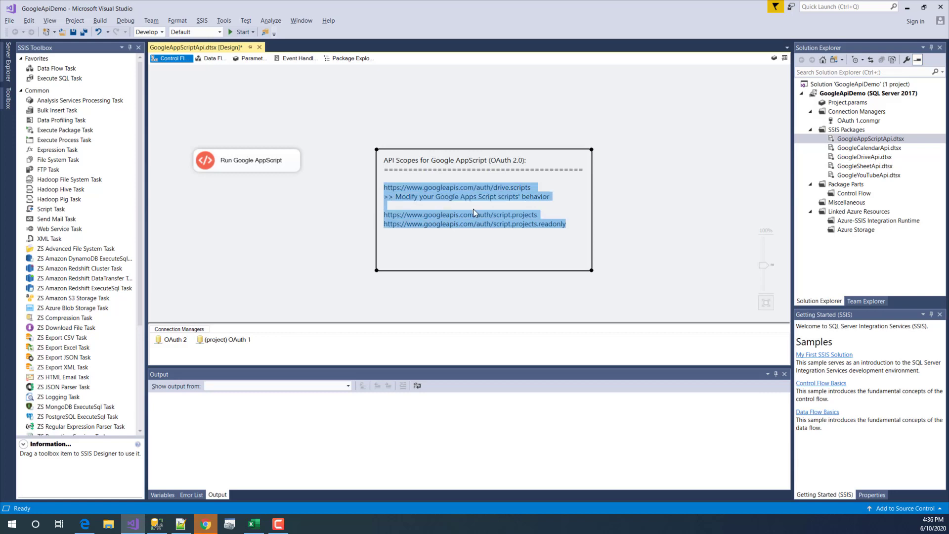
left_click(499, 215)
mouse_move(558, 256)
left_mouse_down()
mouse_move(400, 208)
mouse_move(387, 184)
left_mouse_up()
left_click(387, 184)
- Mark the drive.scripts scope line, then reopen the Run Google AppScript task settings
left_click_drag(532, 188, 401, 189)
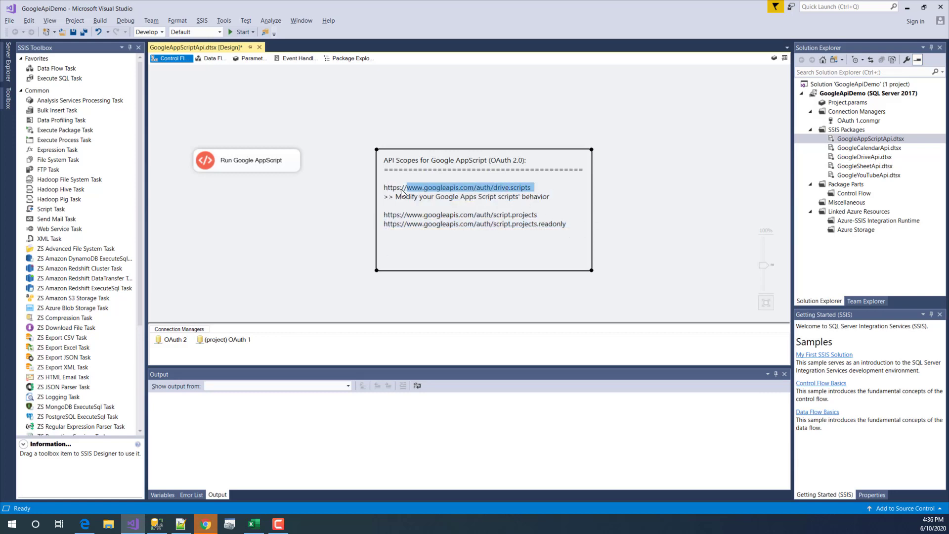
left_click(534, 194)
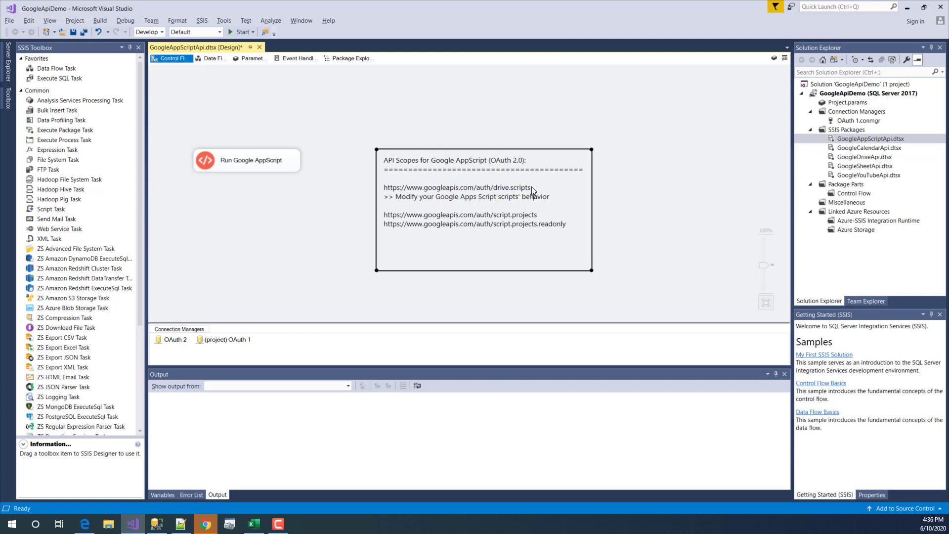
left_click_drag(532, 186, 384, 189)
left_click(276, 242)
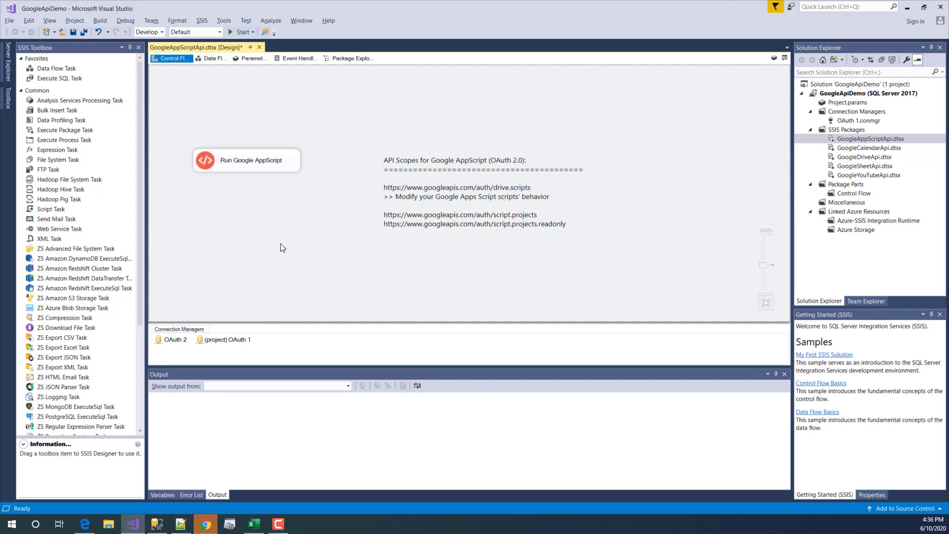
left_click(259, 169)
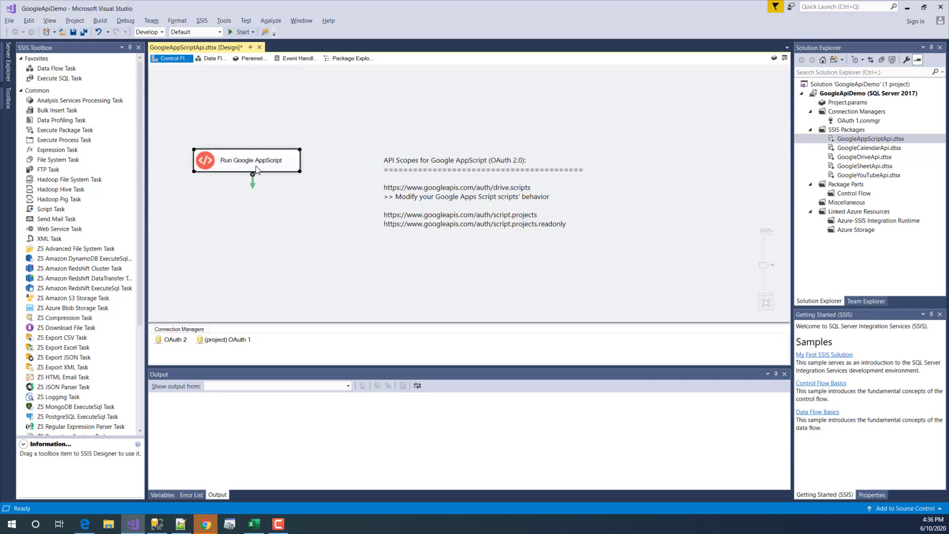
double_click(211, 159)
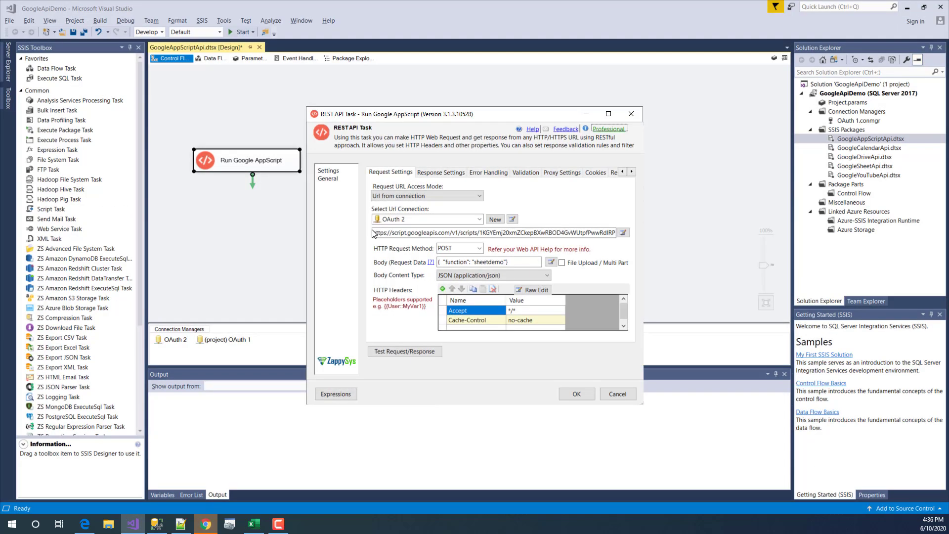
- Inspect the full script URL and its script ID, keeping POST as the request method
left_click(622, 232)
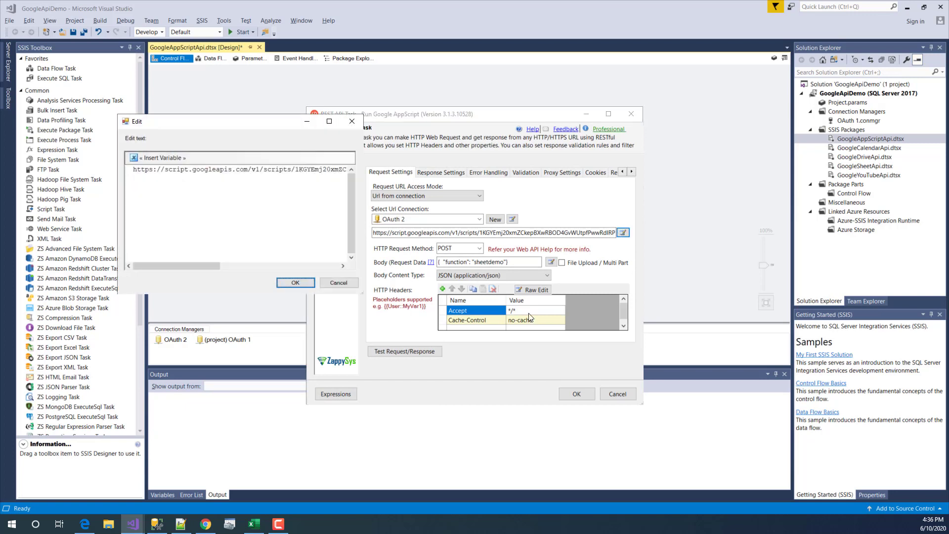
left_click_drag(358, 293, 752, 342)
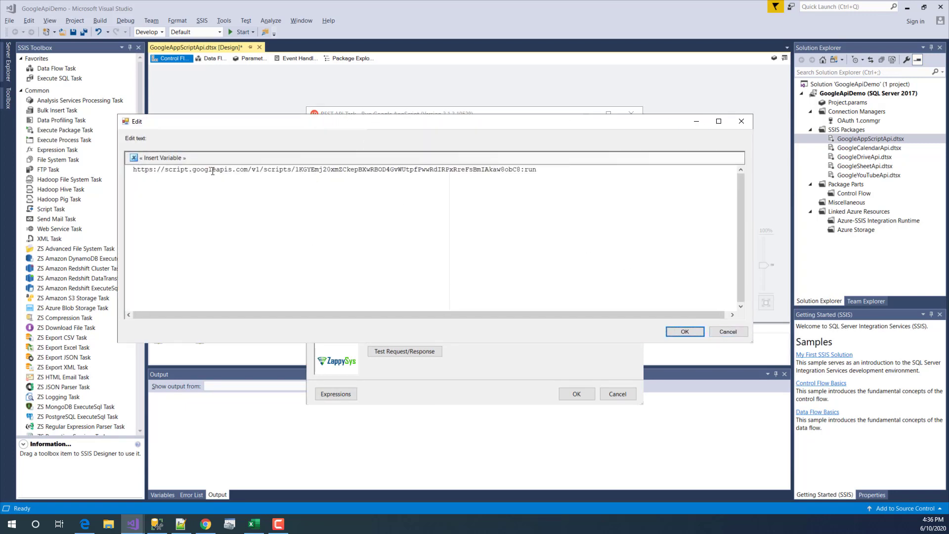
left_click(264, 170)
left_click_drag(297, 170, 553, 171)
left_click(720, 333)
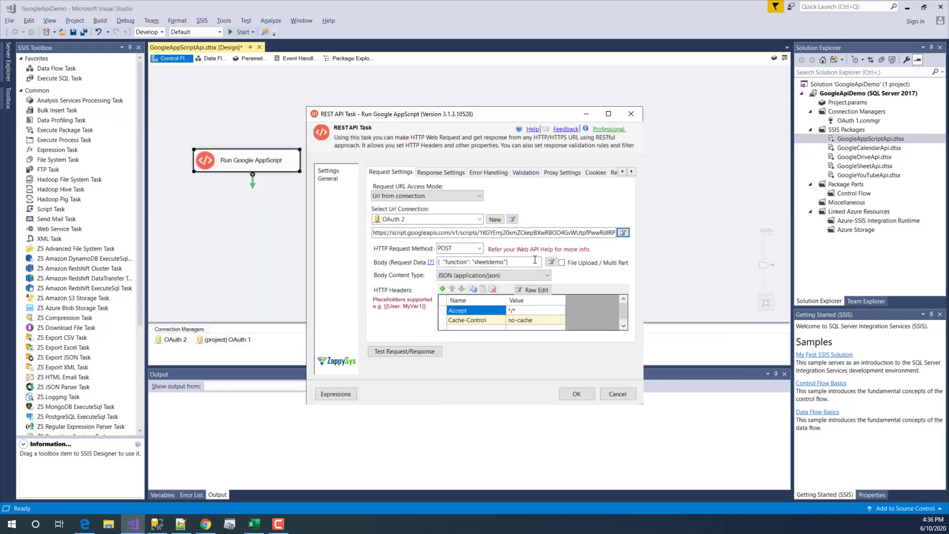
left_click(480, 248)
left_click(479, 248)
- Review the sheetdemo function in the request body, cancel the task editor unchanged, and start the package
left_click(551, 263)
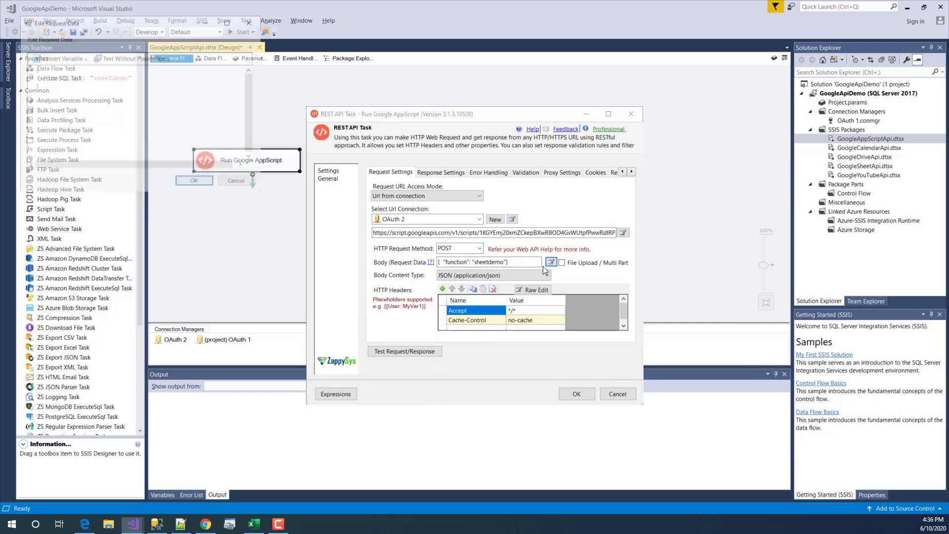
double_click(109, 76)
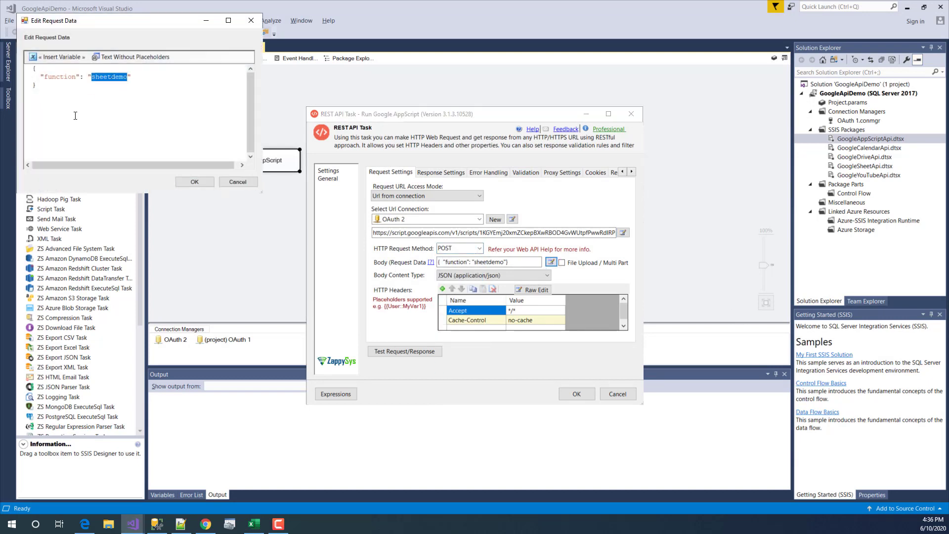
double_click(59, 76)
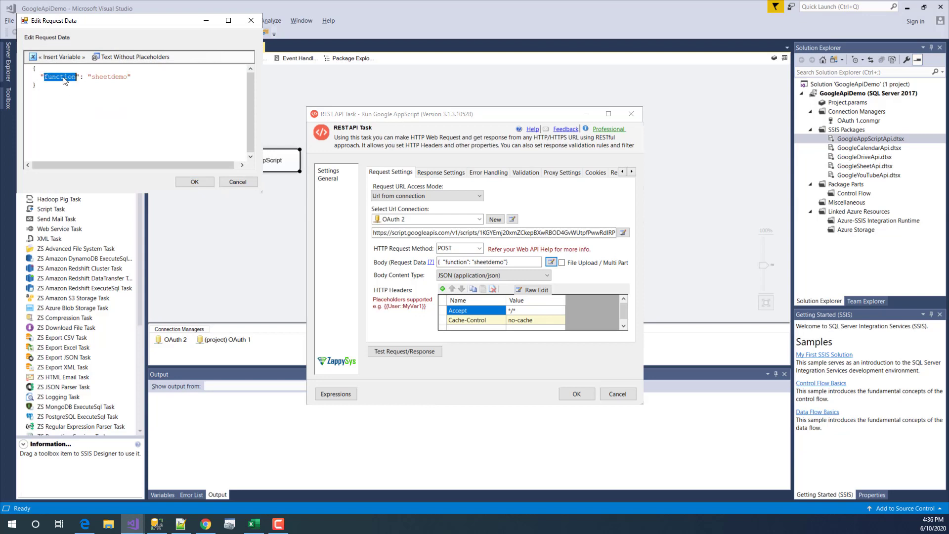
double_click(108, 76)
left_click(104, 90)
left_click(135, 76)
left_click_drag(92, 96, 30, 71)
left_click(116, 75)
double_click(115, 76)
left_click(238, 181)
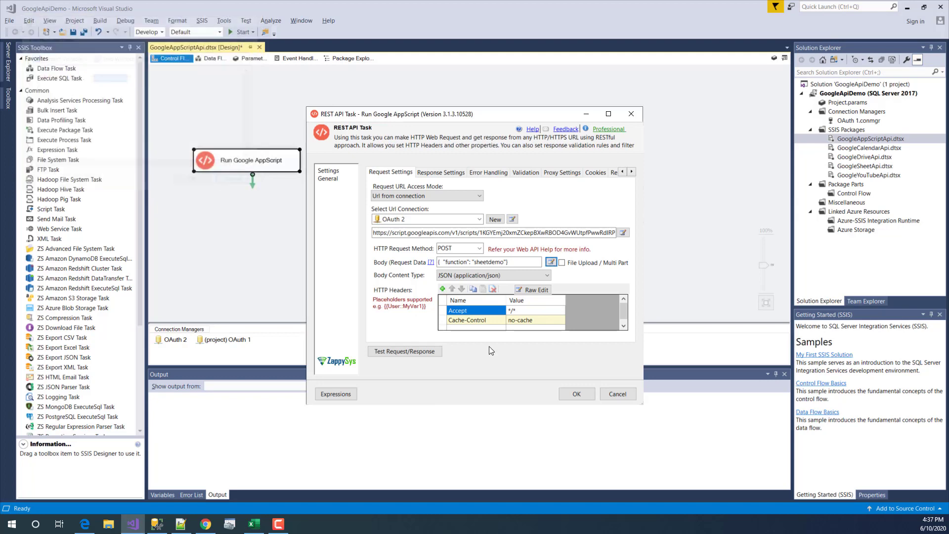
left_click(617, 394)
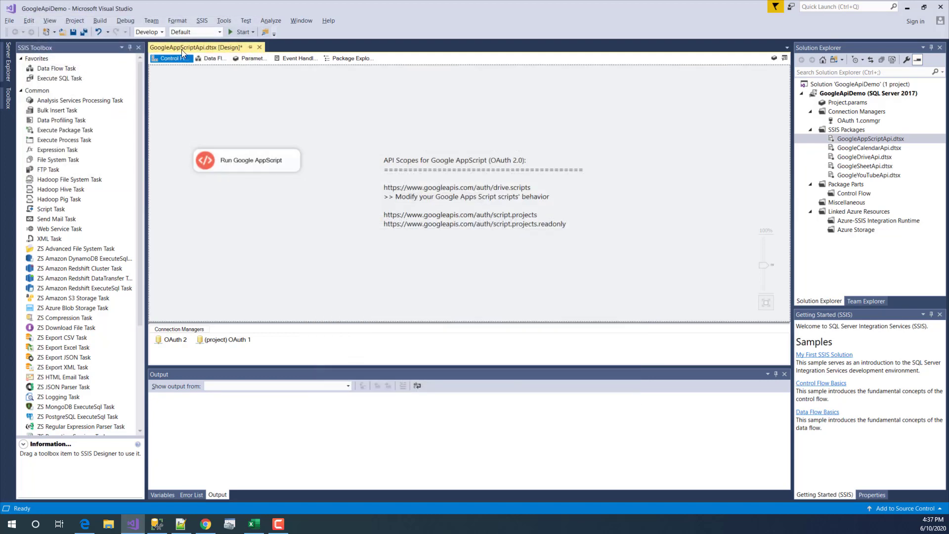
left_click(232, 30)
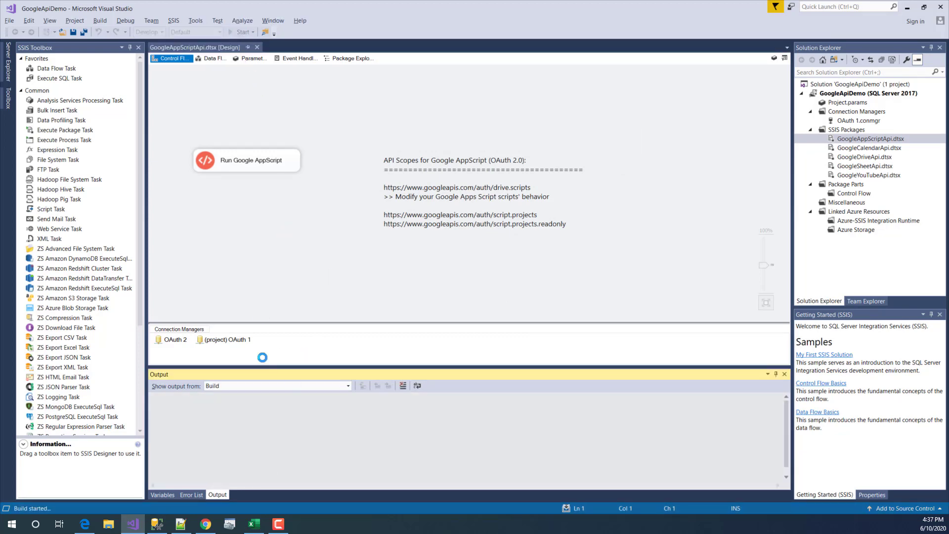
left_click(205, 523)
left_click(256, 9)
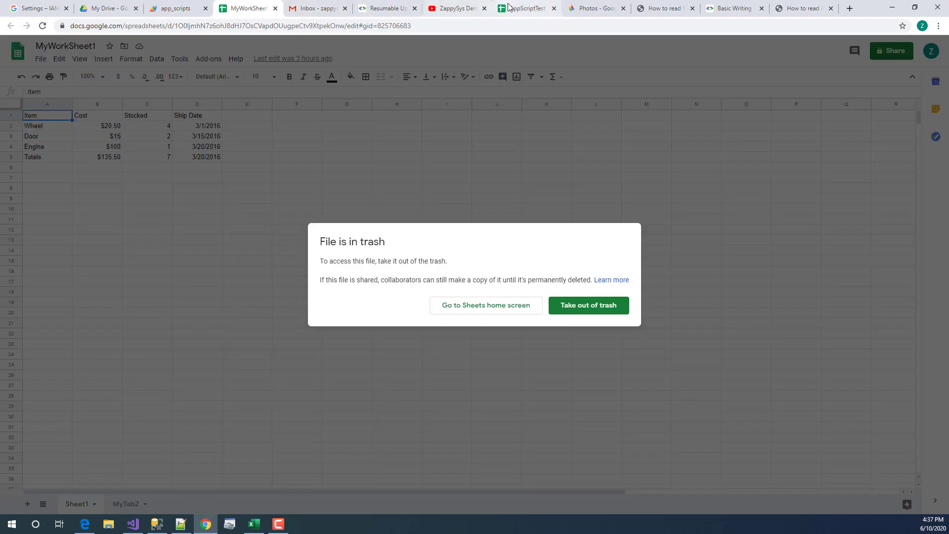
left_click(527, 8)
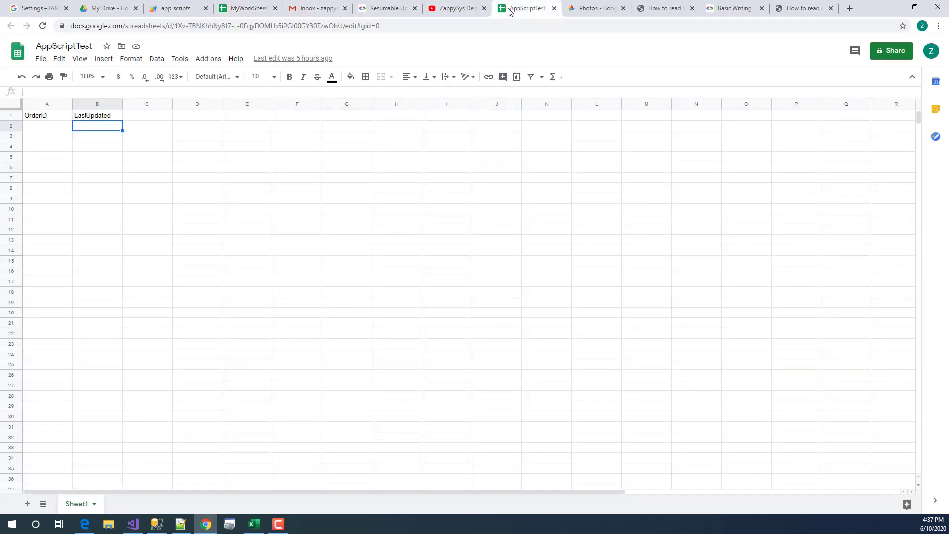
left_click(100, 137)
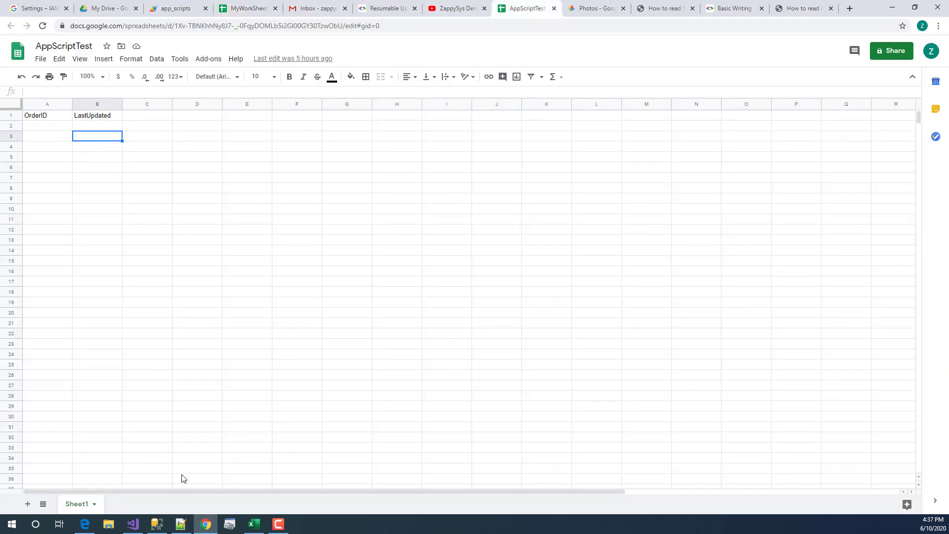
left_click(48, 130)
left_click(69, 211)
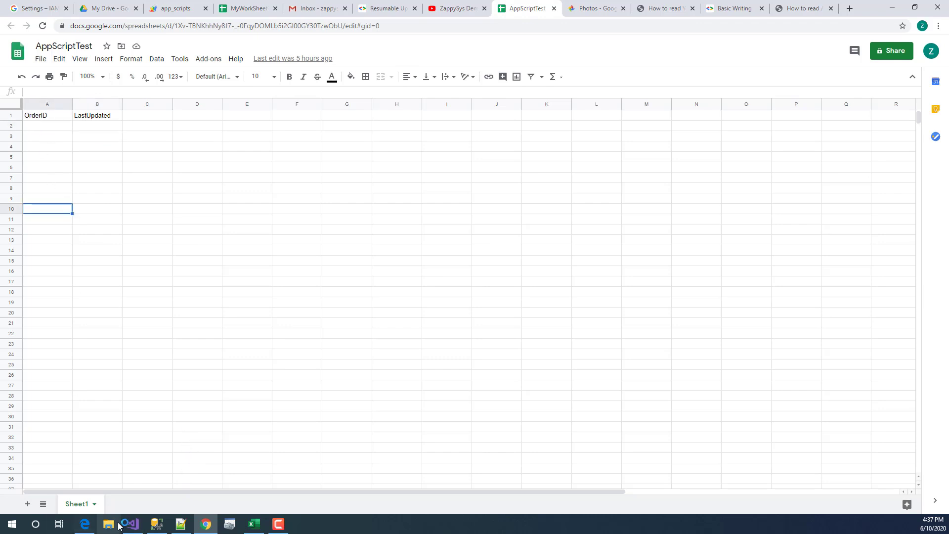
mouse_move(128, 527)
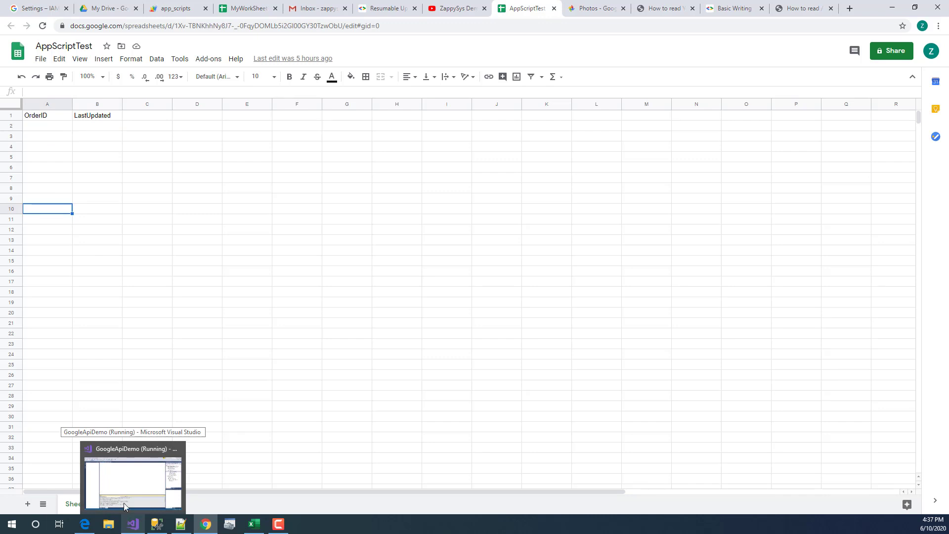
mouse_move(123, 493)
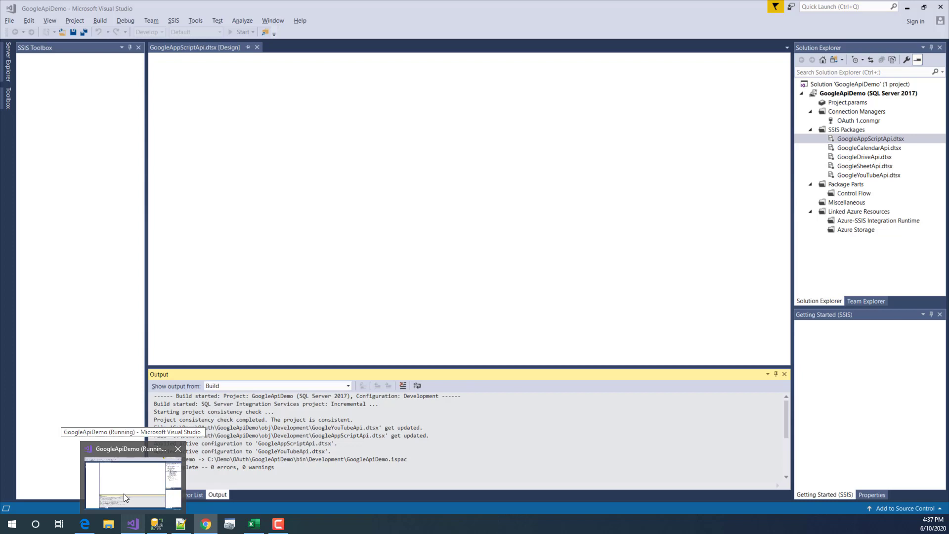
- Bring Visual Studio forward to see the completed run, then go back to the AppScriptTest spreadsheet
left_click(125, 487)
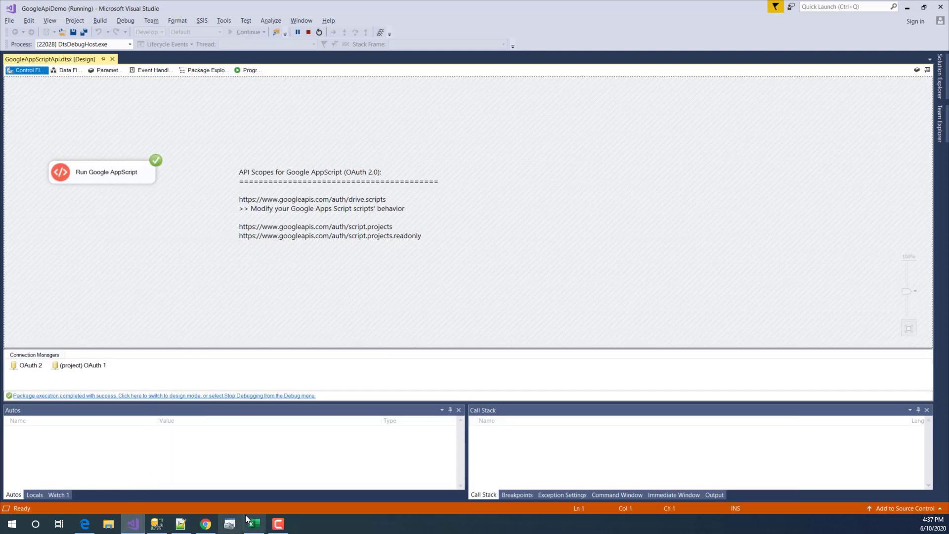
left_click(215, 527)
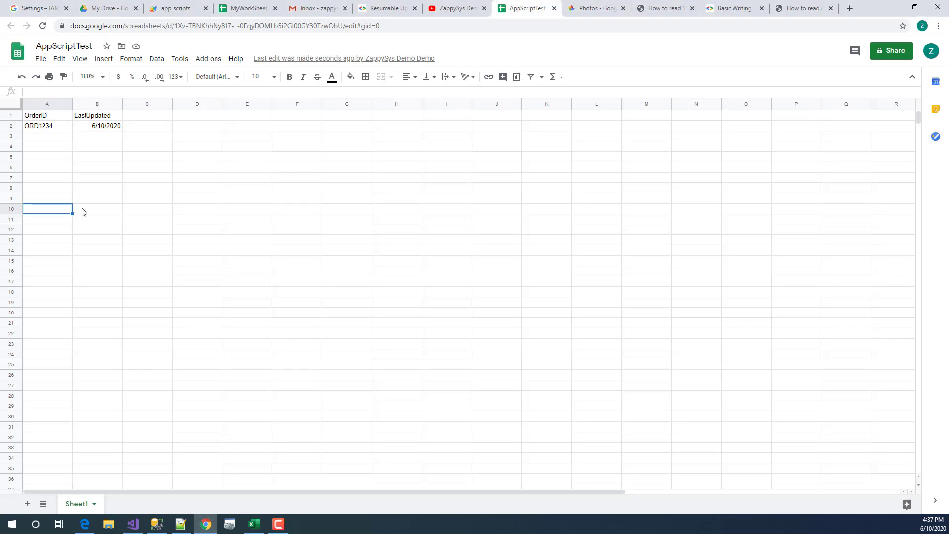
- Check that A2 holds ORD1234 and B2 holds the 6/10/2020 timestamp
left_click(50, 127)
left_click(99, 127)
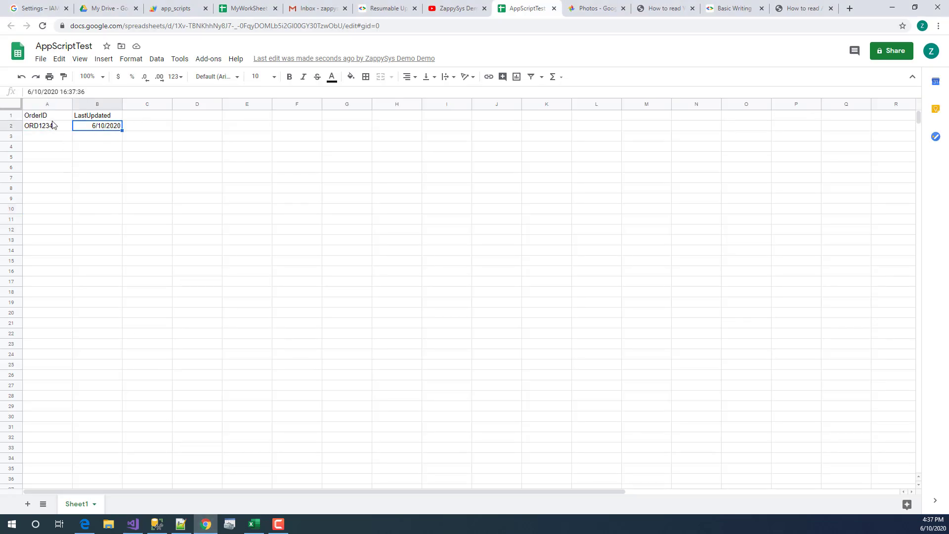
left_click(52, 126)
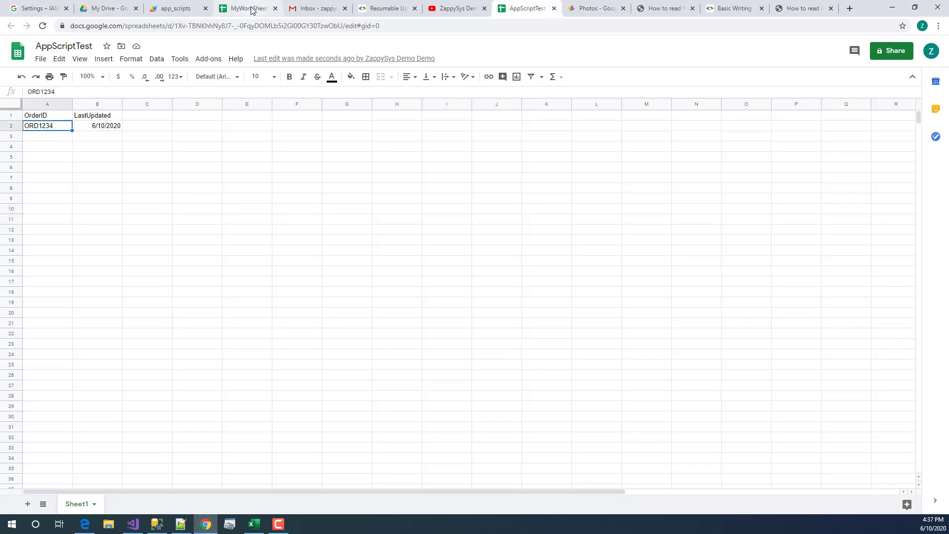
- Compare the spreadsheet ID on script line 20 with the AppScriptTest sheet's web address
left_click(179, 11)
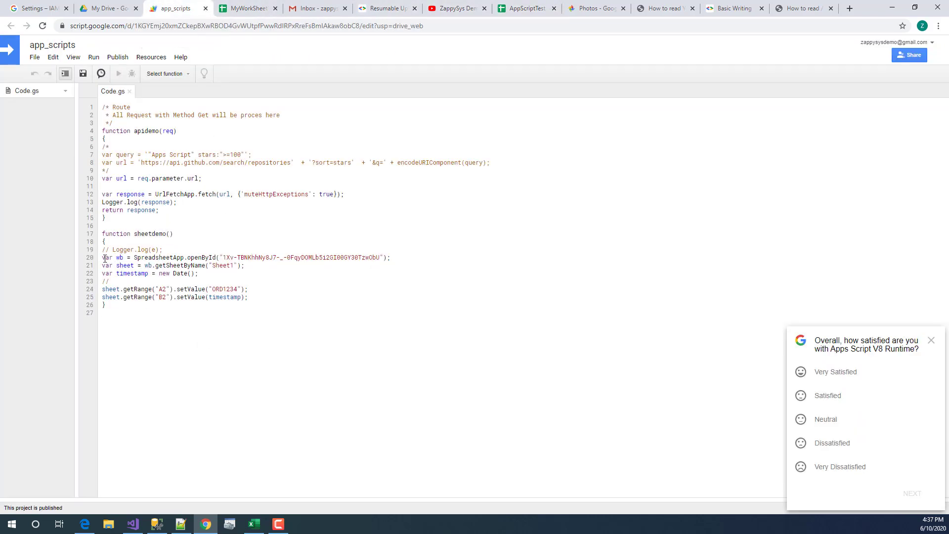
left_click_drag(104, 257, 223, 258)
left_click(382, 257)
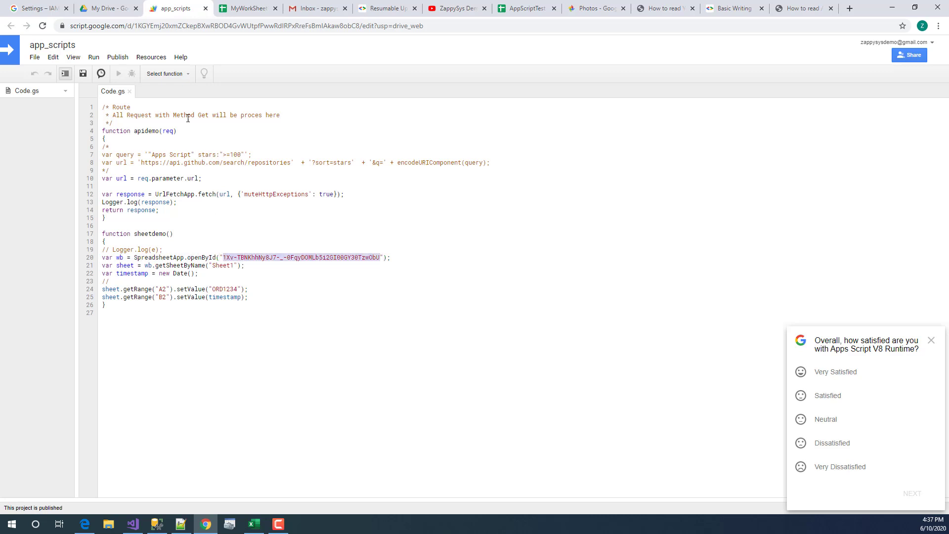
left_click(271, 9)
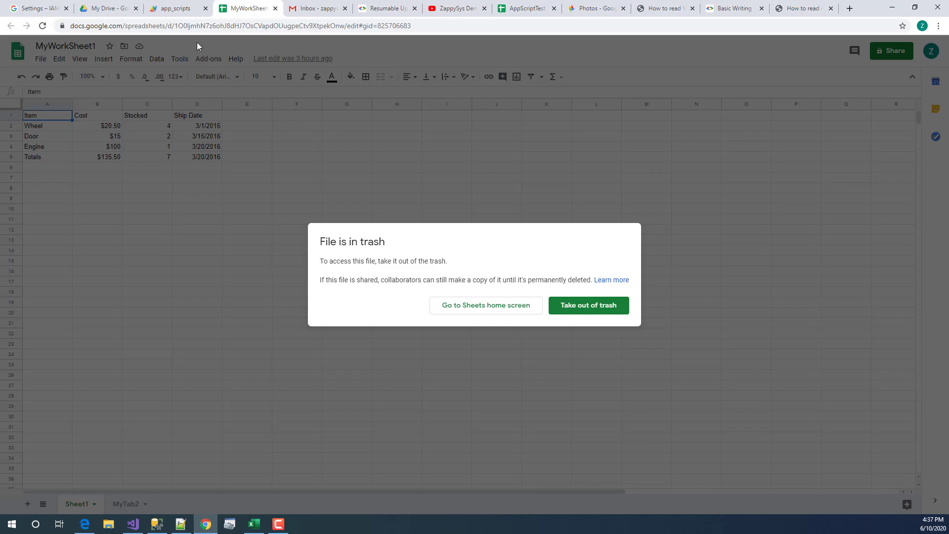
left_click(501, 7)
left_click_drag(175, 26, 343, 36)
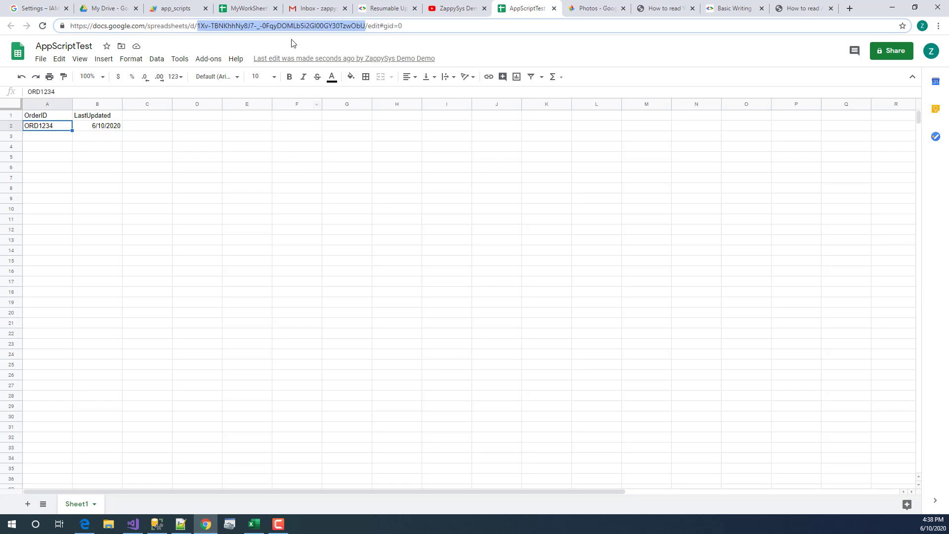
left_click(379, 8)
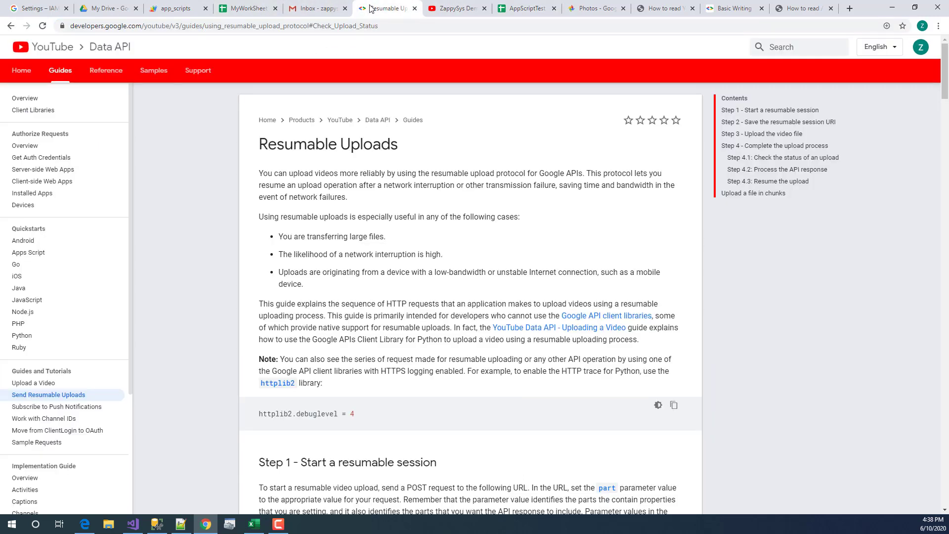
left_click(177, 8)
- Review how sheetdemo targets Sheet1 and writes values, dismiss the survey, and return to Visual Studio
left_click(121, 259)
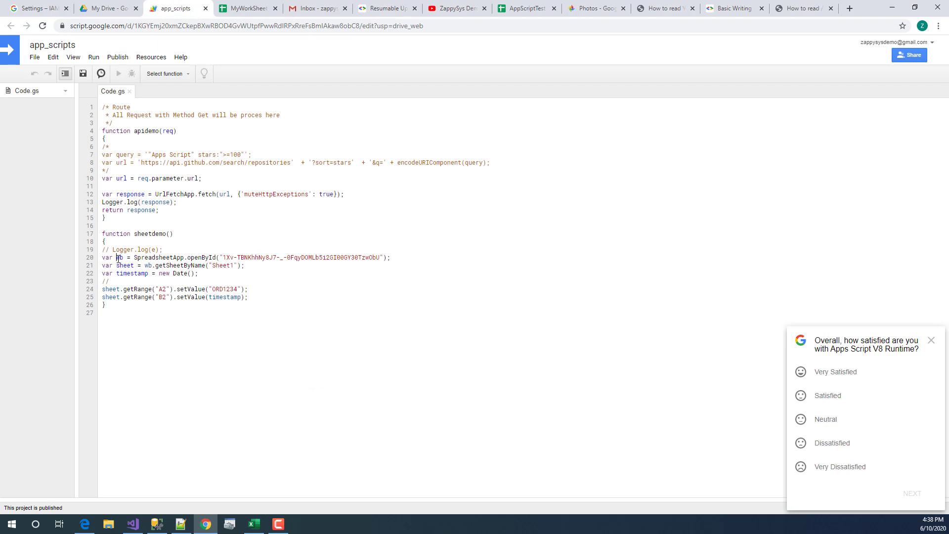
double_click(125, 266)
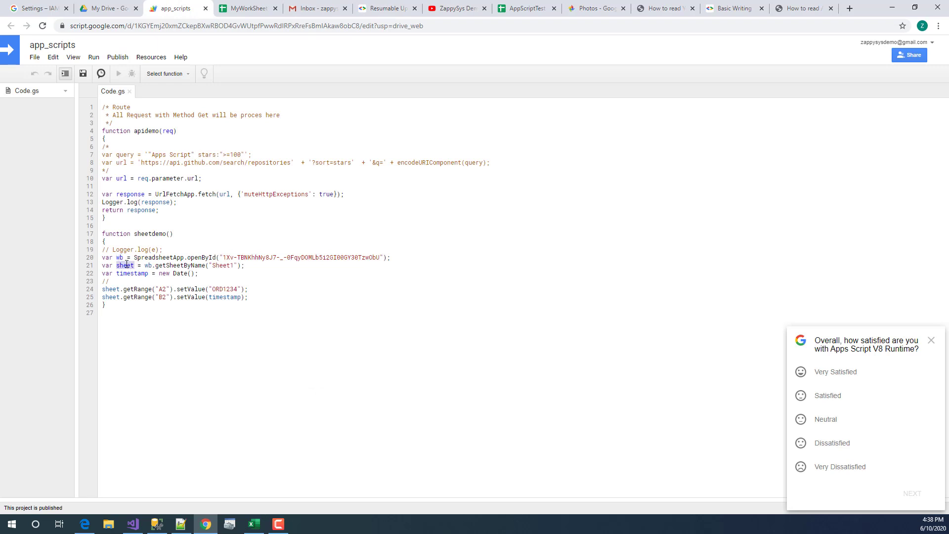
double_click(225, 266)
left_click(224, 265)
double_click(127, 265)
left_click(134, 291)
left_click(931, 340)
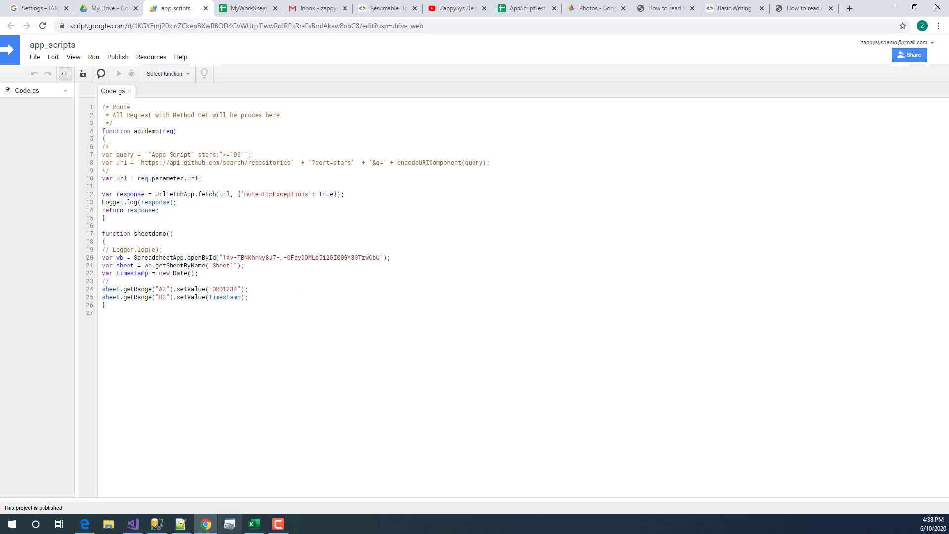
left_click(132, 524)
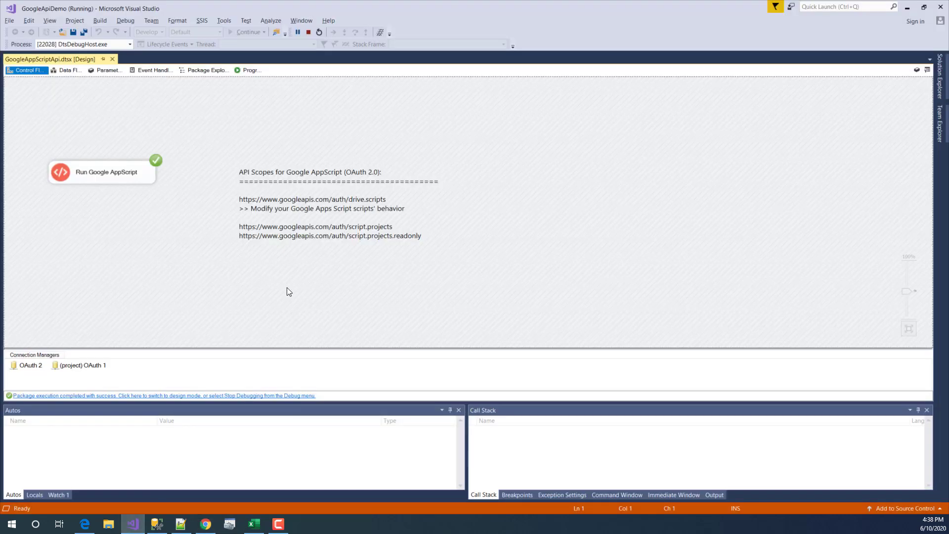